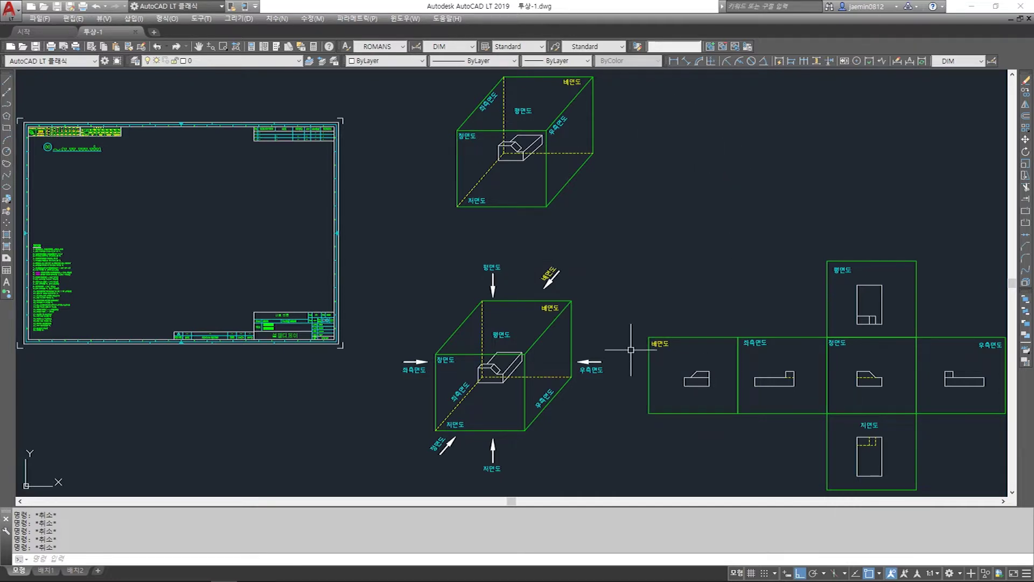
Compare the labelled projection box and its direction arrows with the six unfolded orthographic views, including front, top, bottom, side and rear
middle_click_drag(581, 389, 612, 363)
scroll(554, 330, "up", 2)
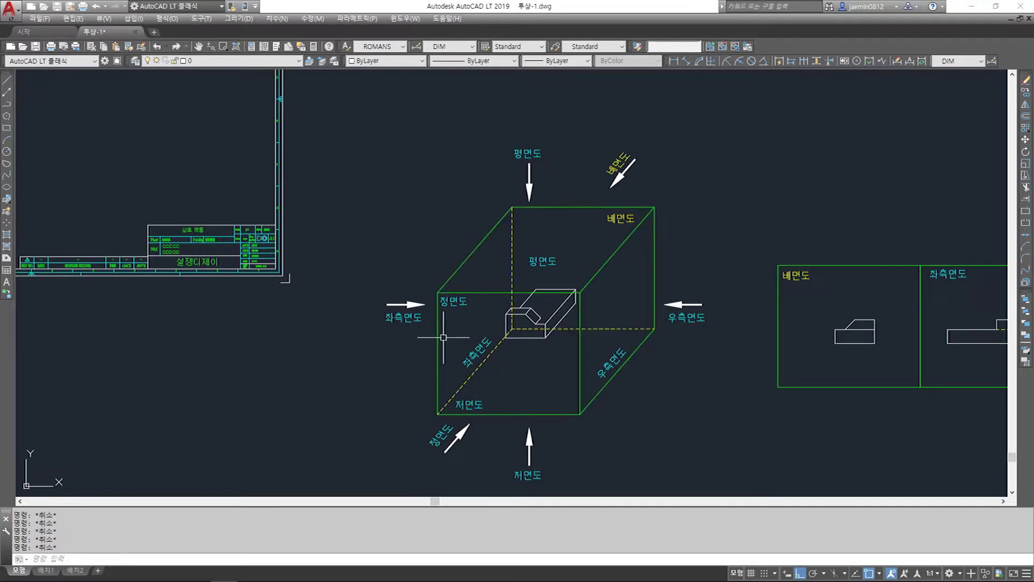
scroll(713, 341, "down", 3)
scroll(700, 318, "up", 6)
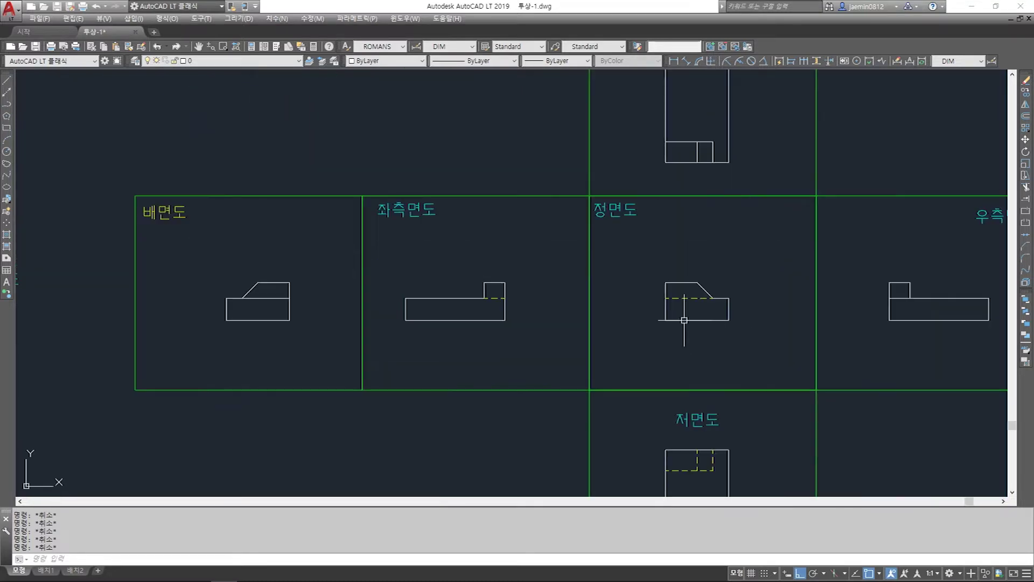
scroll(724, 324, "down", 5)
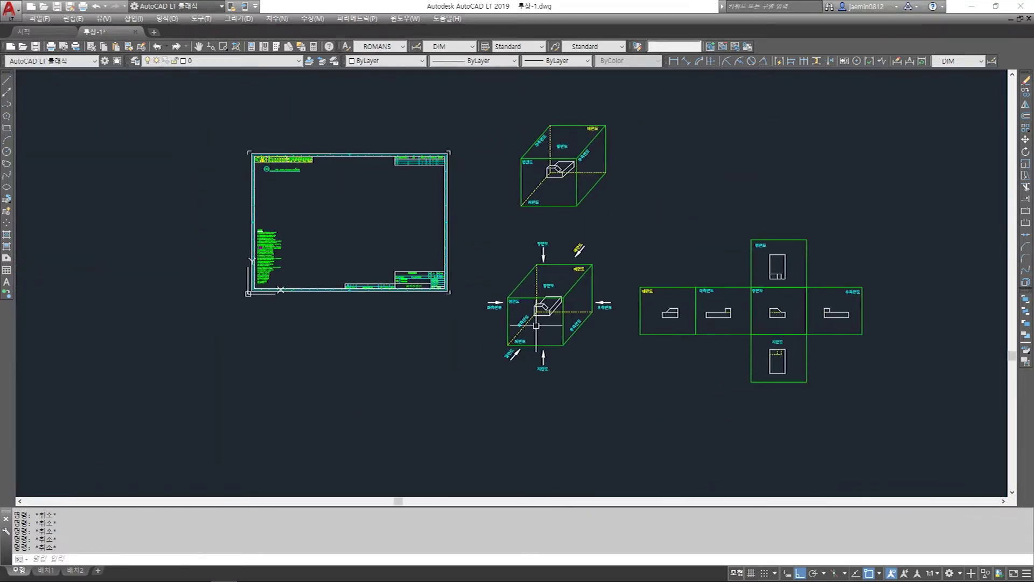
scroll(658, 276, "up", 5)
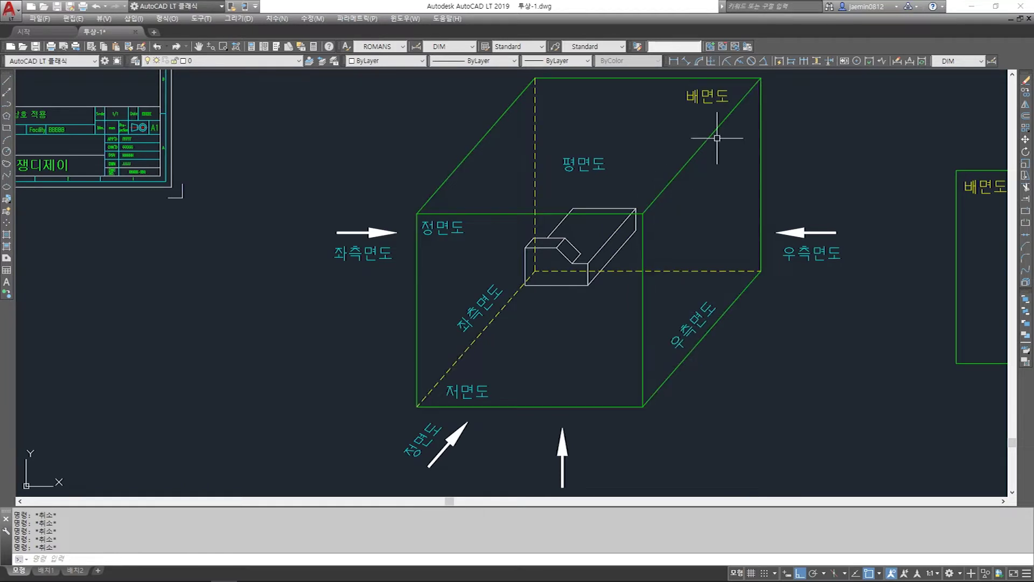
scroll(602, 238, "down", 2)
scroll(602, 238, "down", 2)
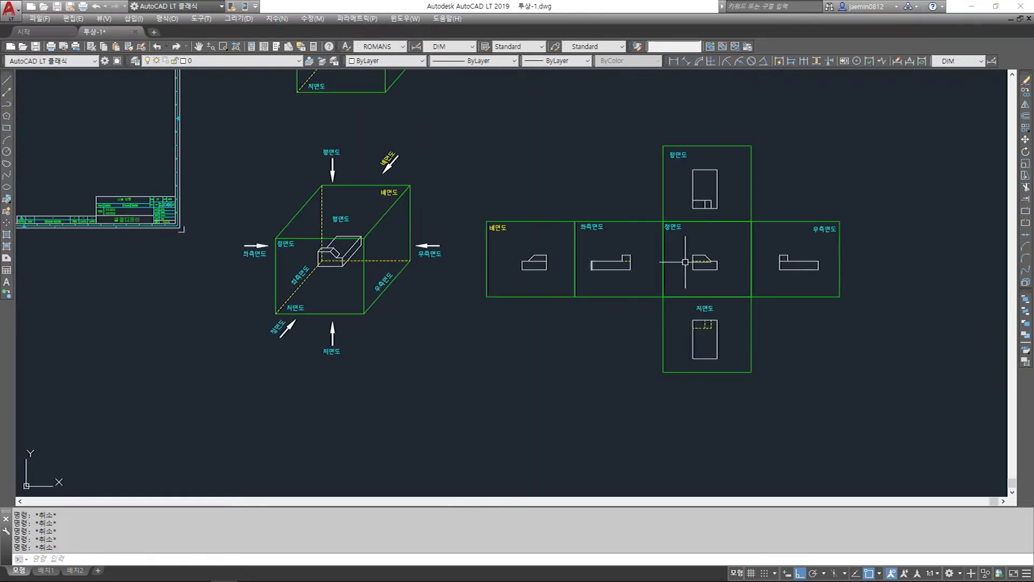
scroll(692, 270, "up", 4)
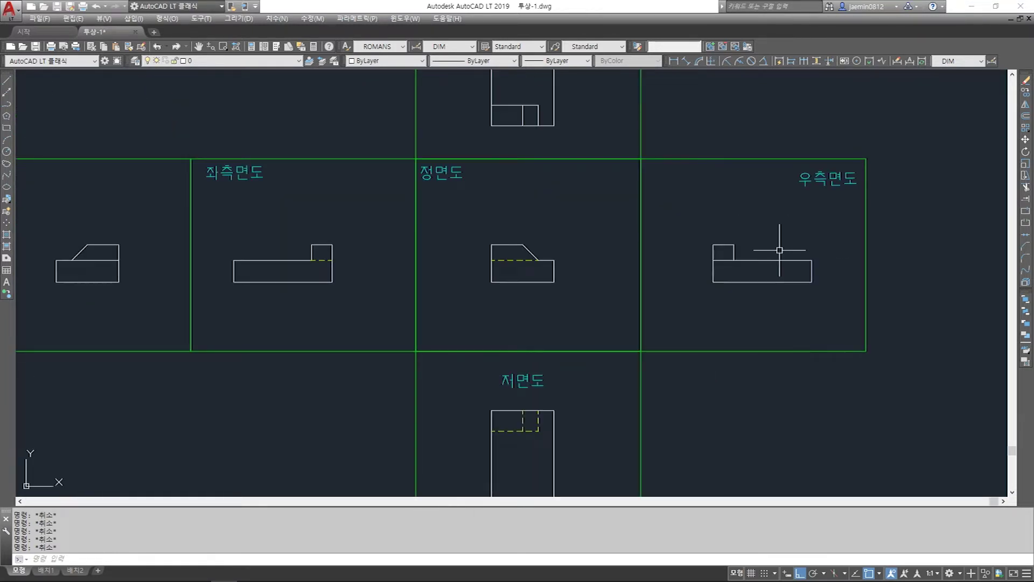
scroll(779, 250, "down", 5)
scroll(607, 246, "up", 2)
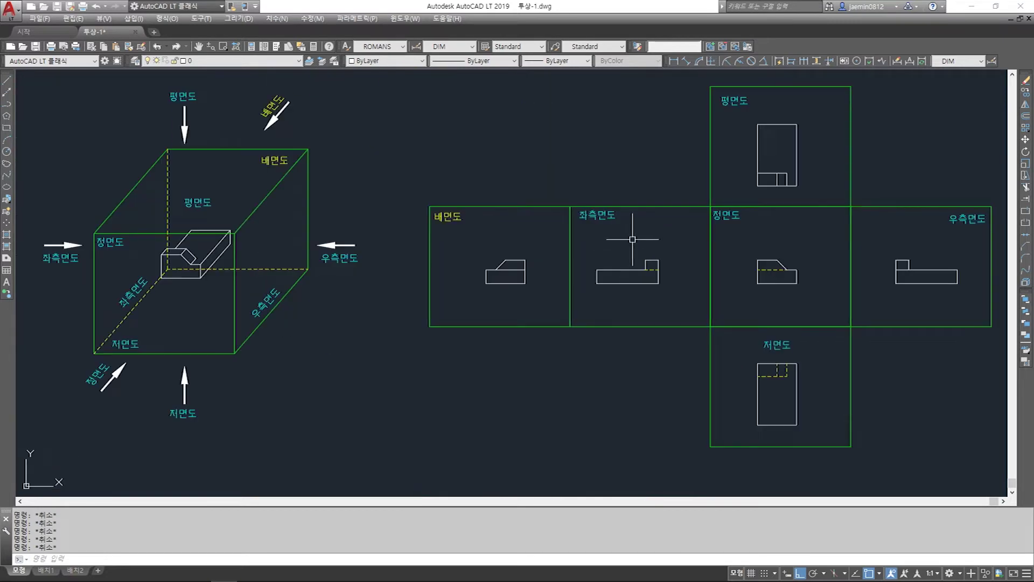
middle_click_drag(670, 189, 653, 226)
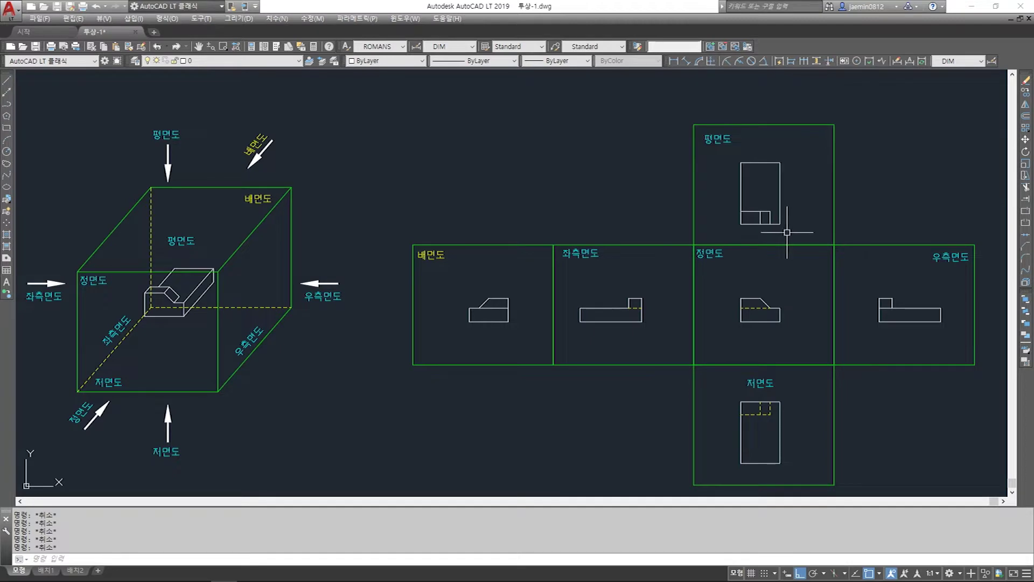
middle_click_drag(782, 411, 764, 316)
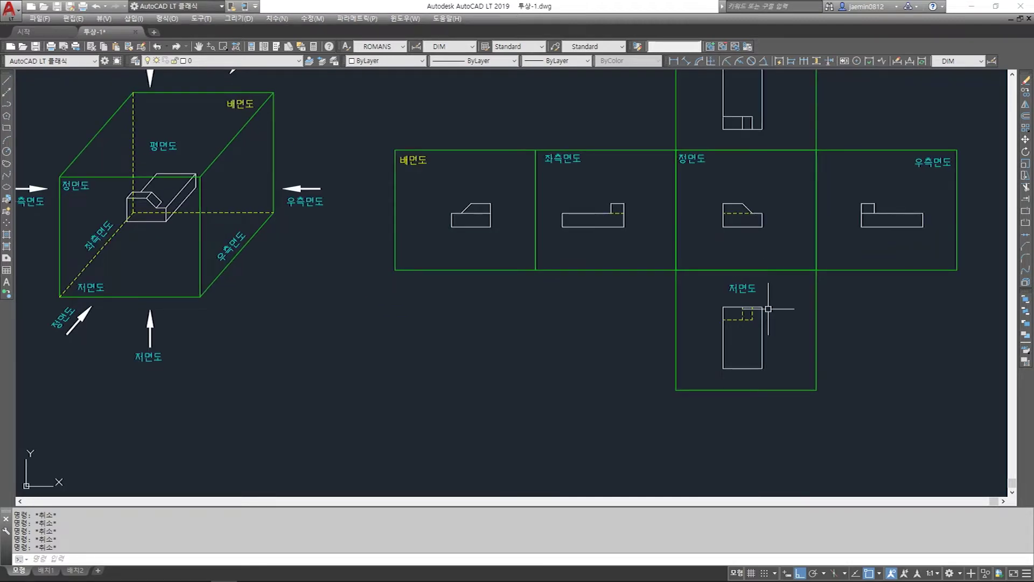
mouse_move(110, 221)
middle_mouse_down()
mouse_move(178, 255)
mouse_move(339, 294)
middle_mouse_up()
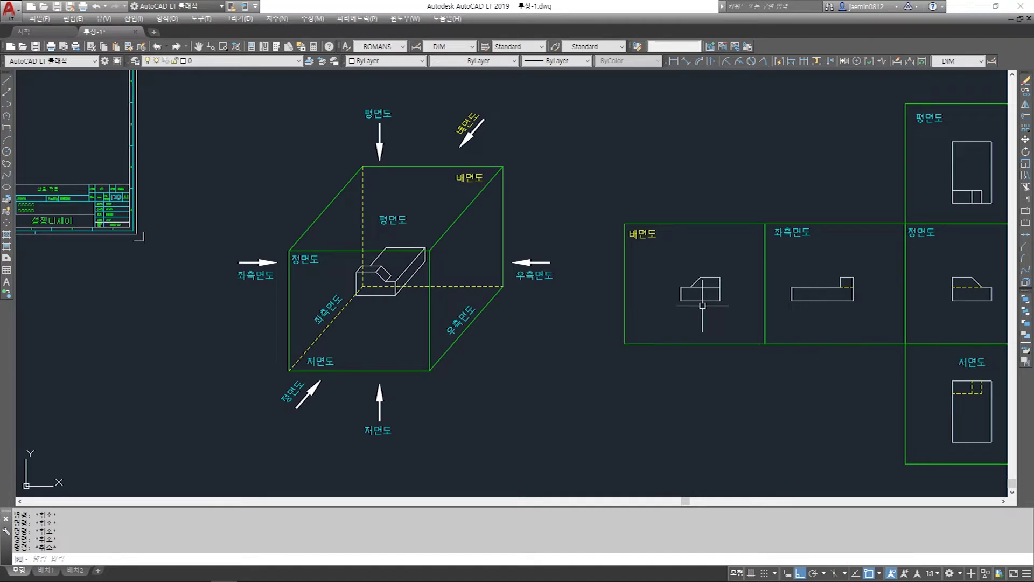
scroll(702, 306, "down", 2)
scroll(743, 296, "up", 2)
middle_click_drag(744, 295, 616, 306)
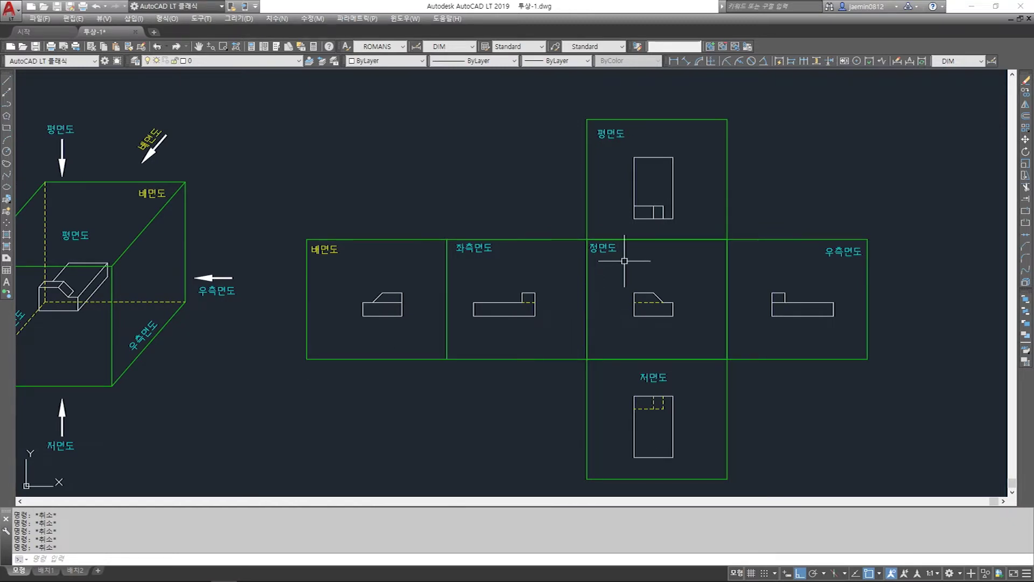
middle_click_drag(726, 319, 744, 305)
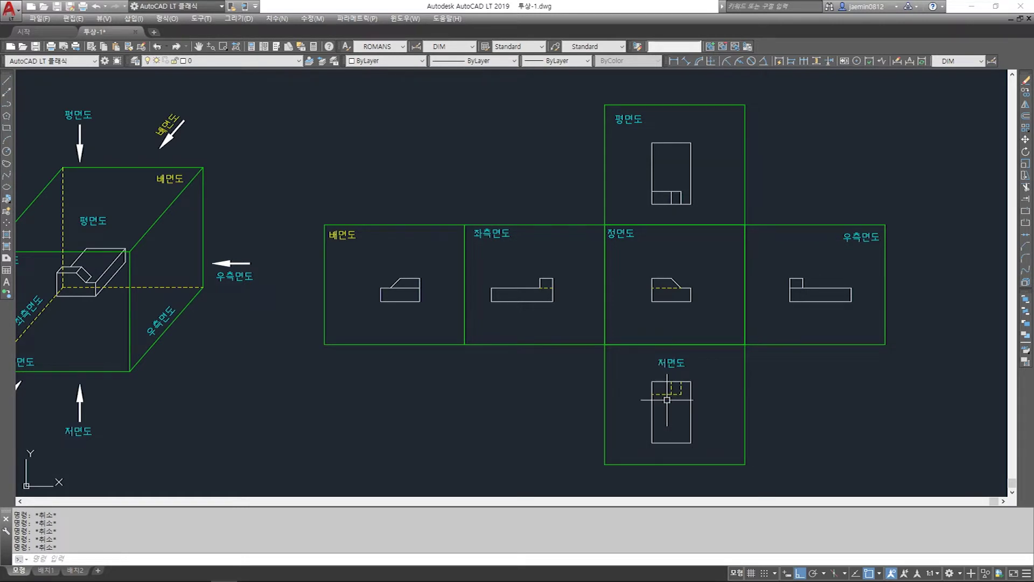
Start a line in the open area inside the drawing frame and draw a 120 mm horizontal top edge
scroll(667, 399, "down", 5)
scroll(683, 261, "up", 4)
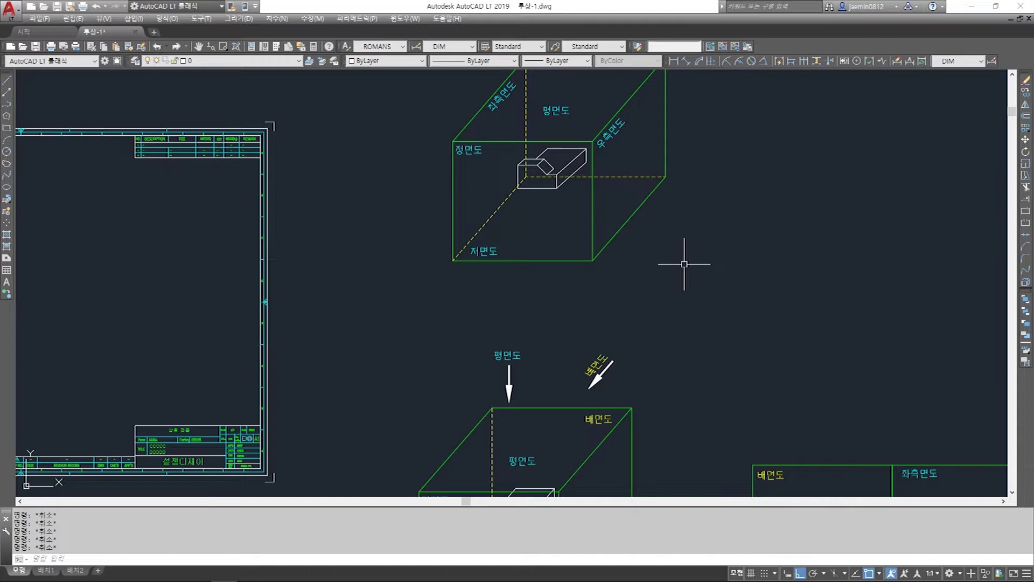
scroll(555, 289, "down", 4)
scroll(564, 259, "up", 7)
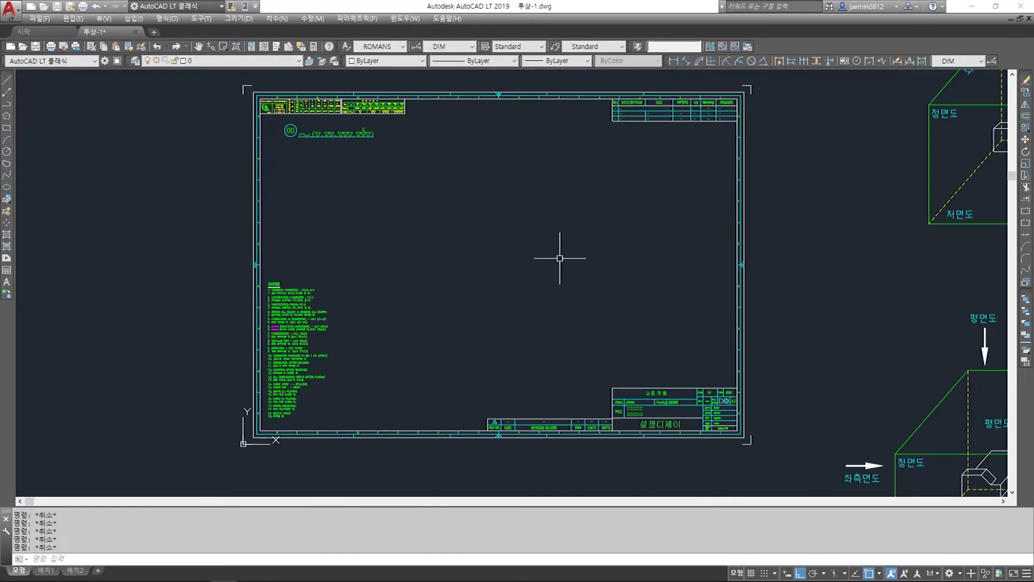
middle_click_drag(566, 285, 580, 279)
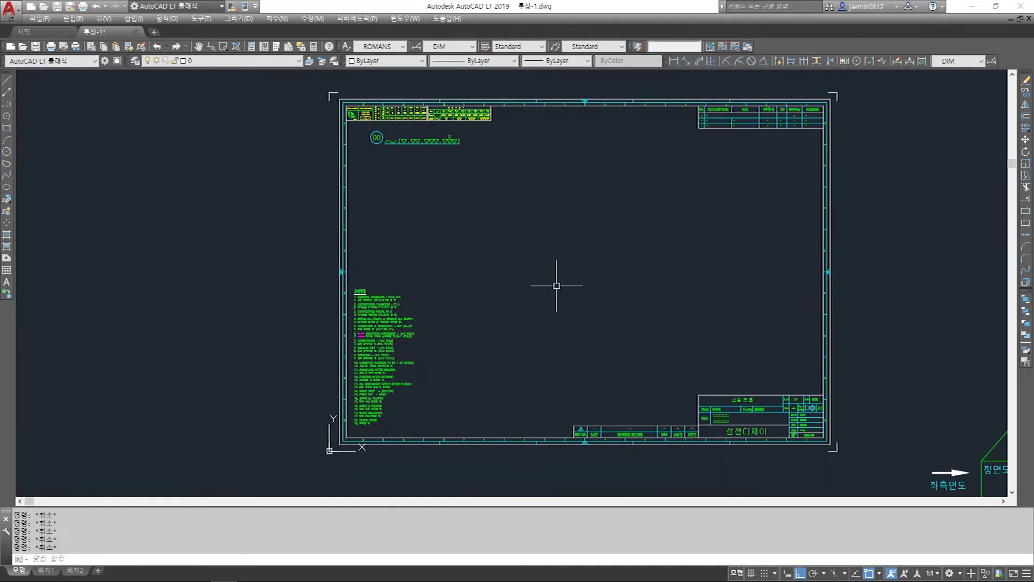
type("1")
key("Return")
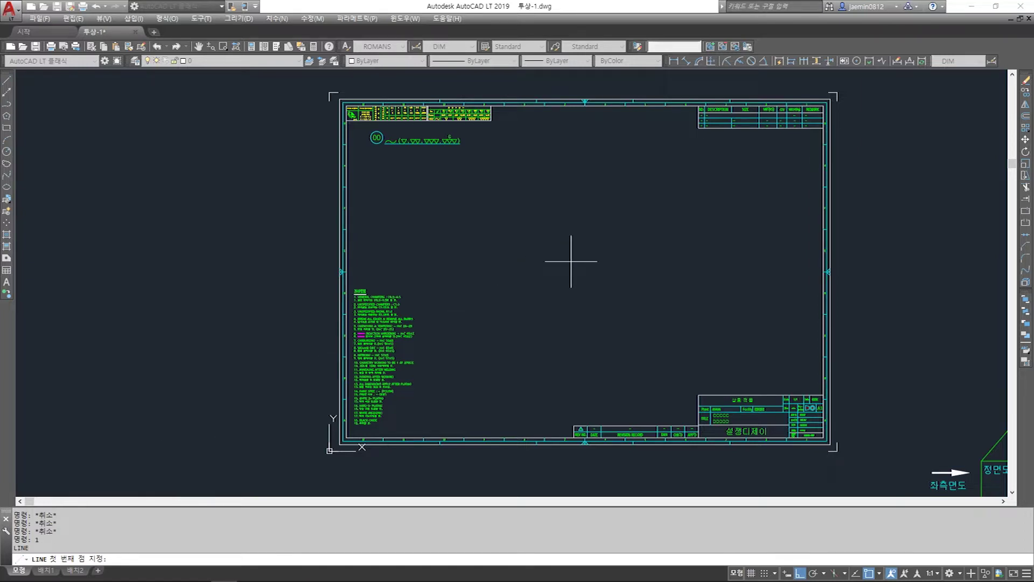
mouse_move(544, 289)
middle_mouse_down()
mouse_move(548, 245)
mouse_move(548, 260)
middle_mouse_up()
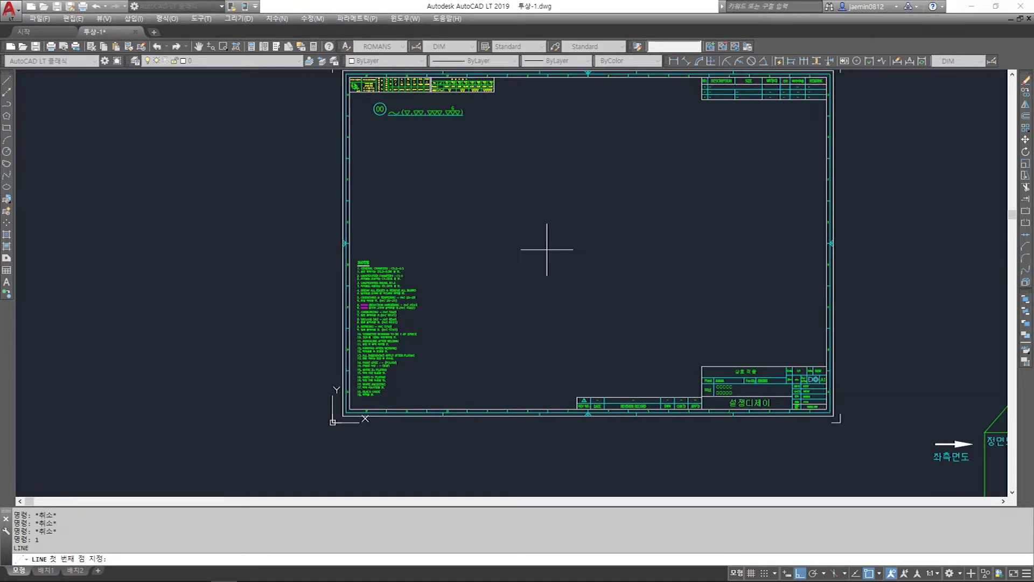
left_click(511, 262)
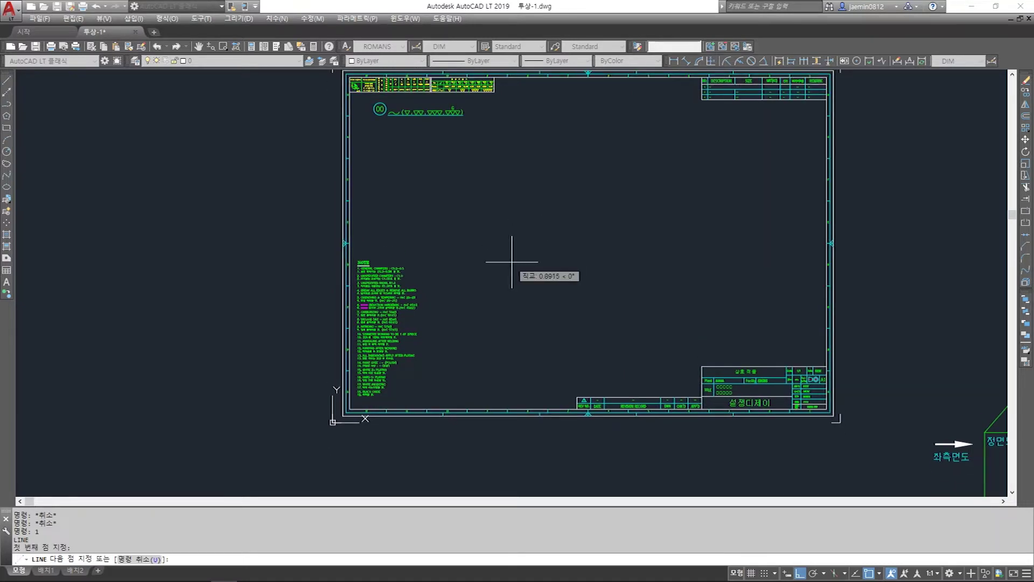
scroll(567, 271, "up", 4)
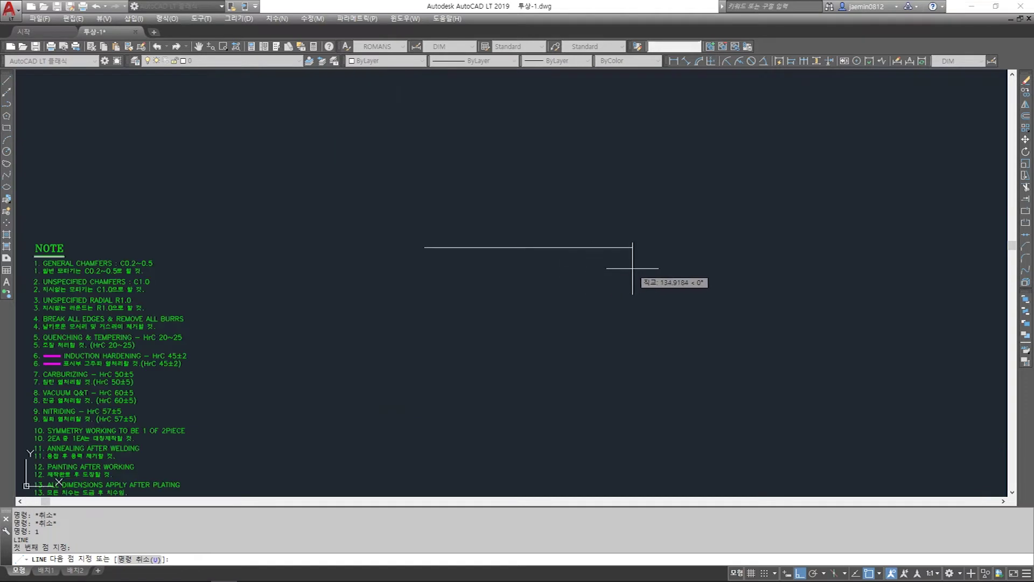
type("120")
key("Return")
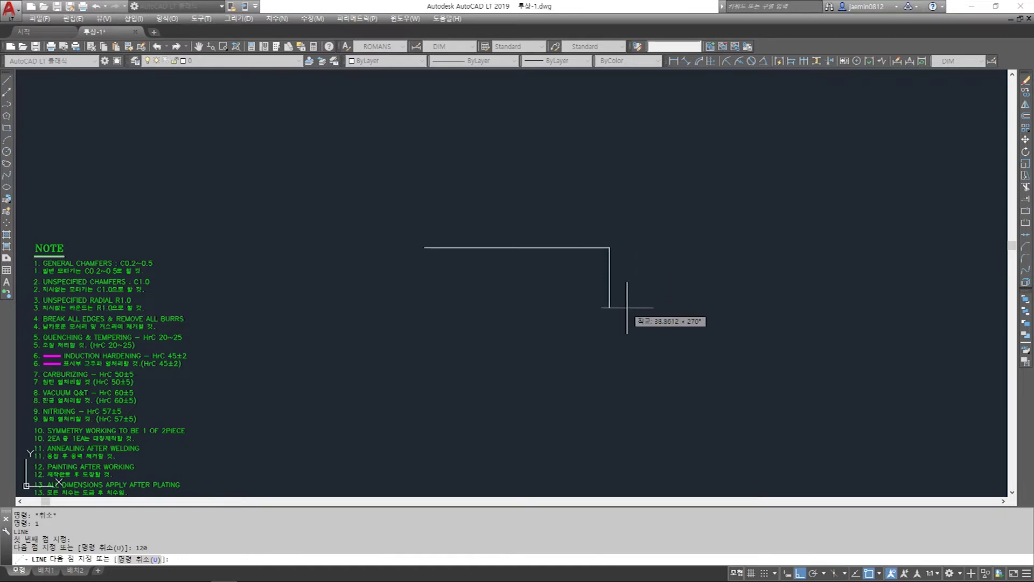
Continue the line 15 mm downward and 120 mm back, and close it at the start point to form a rectangle
type("15")
key("Return")
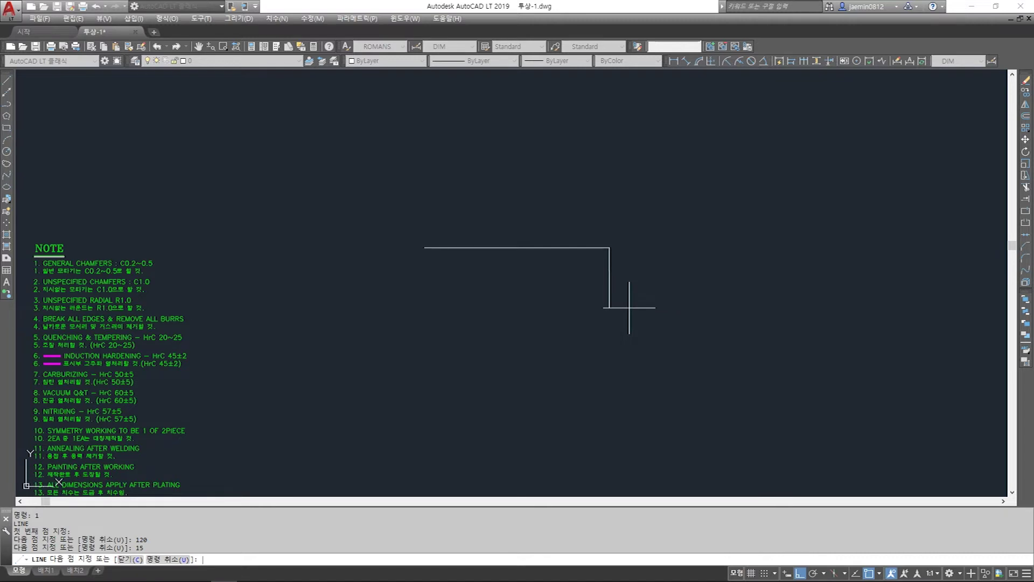
type("120")
key("Return")
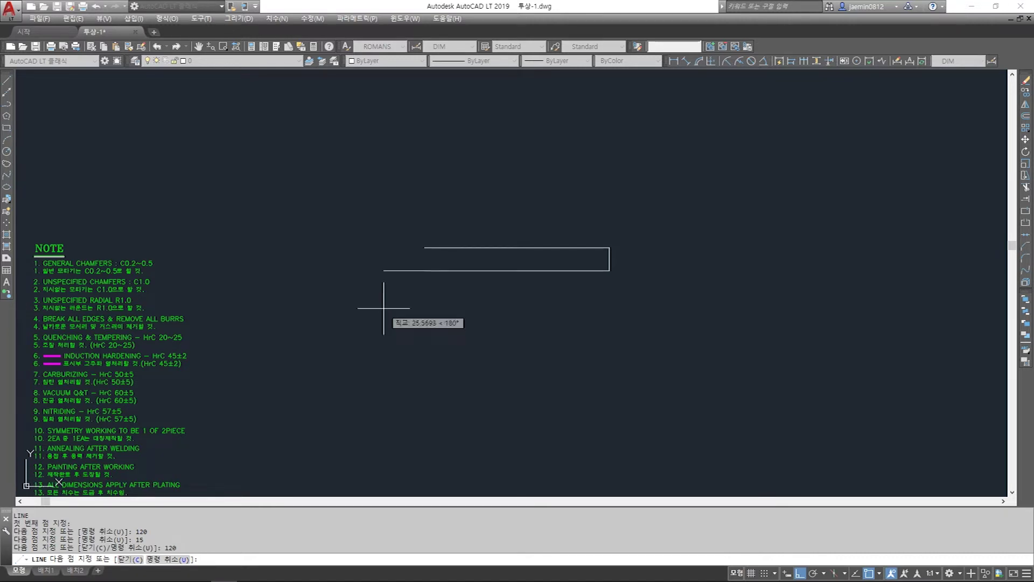
left_click(433, 249)
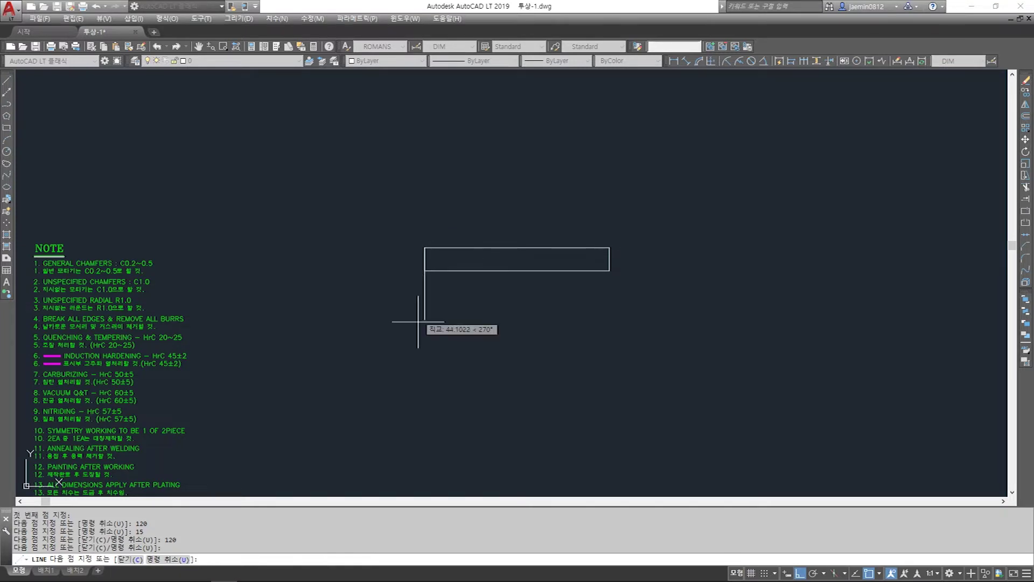
key("Escape")
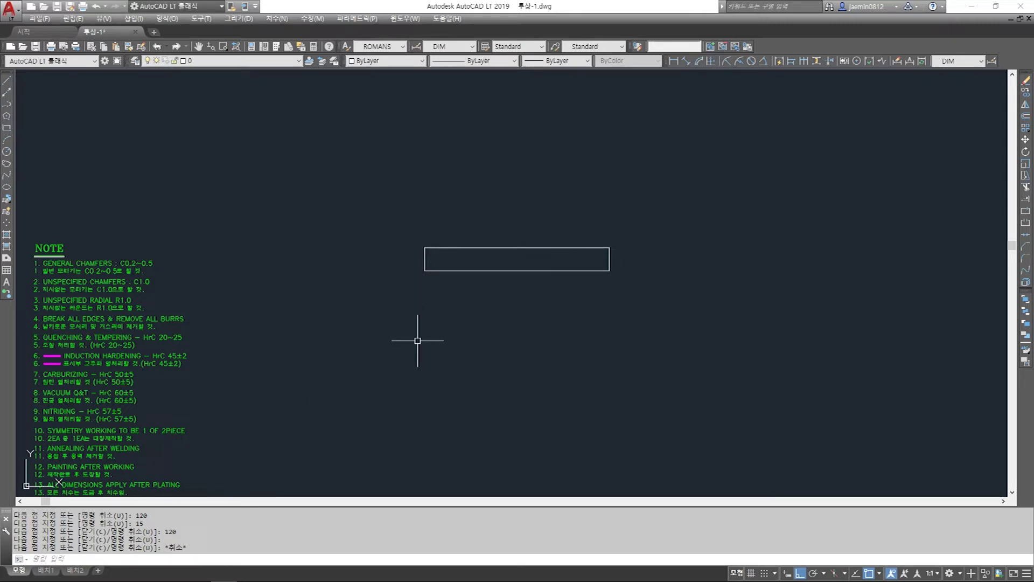
Add linear dimensions above the rectangle's top edge and beside its left edge
key("Escape")
type("aa")
key("Return")
left_click(424, 247)
left_click(609, 248)
left_click(580, 222)
key("space")
left_click(425, 248)
left_click(424, 271)
left_click(397, 264)
key("Escape")
Set the overall dimension scale (DIMSCALE) to 1.5
scroll(427, 299, "up", 1)
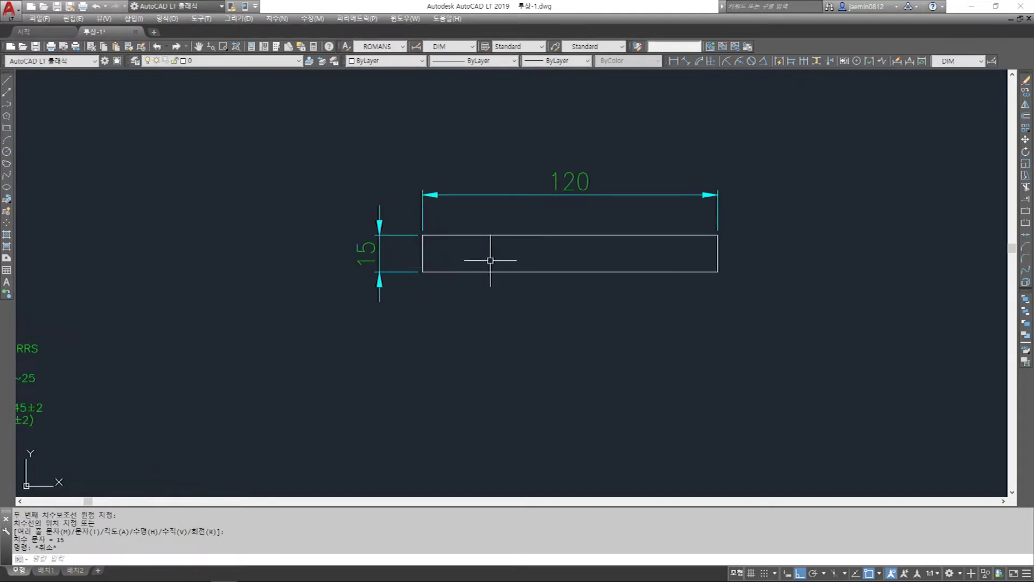
scroll(489, 307, "down", 3)
scroll(512, 328, "up", 2)
type("dd")
key("Return")
type("1.5")
key("Return")
key("Escape")
Place a sample horizontal linear dimension below the rectangle using the current dimension scale
type("aa")
key("Return")
left_click(438, 341)
left_click(696, 341)
left_click(598, 382)
Match the properties of the sample dimension onto the rectangle's length and height dimensions
type("mm")
left_click(551, 383)
left_click(567, 199)
left_click(522, 233)
left_click(409, 239)
left_click(397, 274)
key("Escape")
Erase the sample dimension below the rectangle
type("e")
key("Escape")
scroll(513, 353, "up", 2)
middle_click_drag(513, 352, 526, 397)
scroll(538, 352, "down", 2)
middle_click_drag(559, 339, 604, 311)
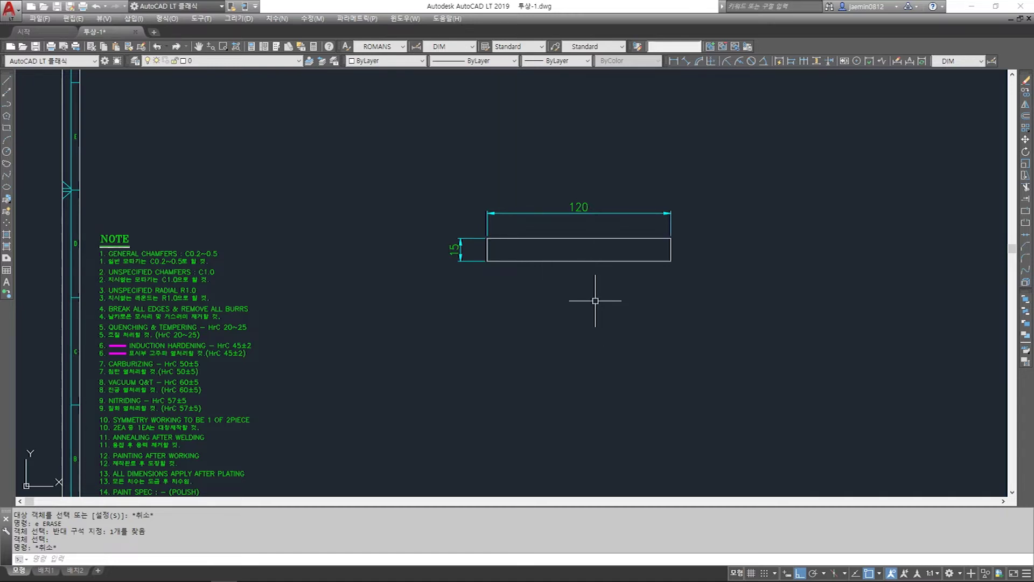
Check the overall dimension scale with DIMSCALE and in the fit settings of the DIM style override
type("DD")
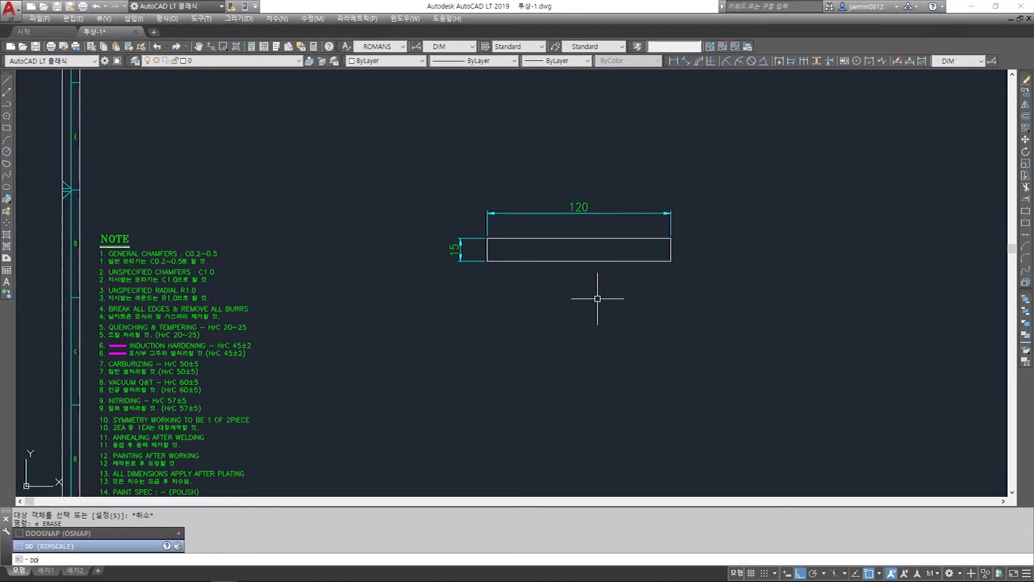
key("Return")
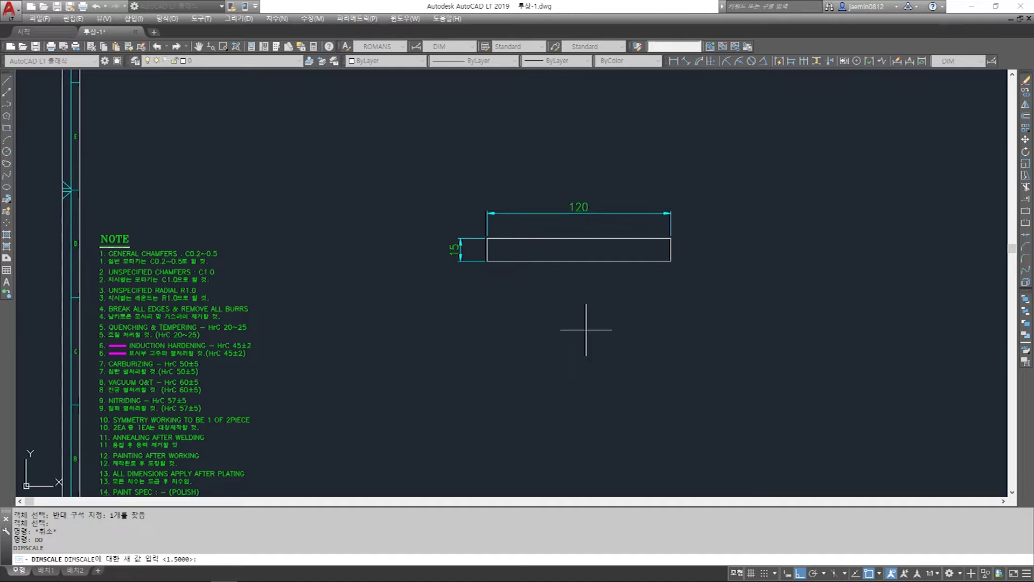
key("Escape")
type("d")
key("Return")
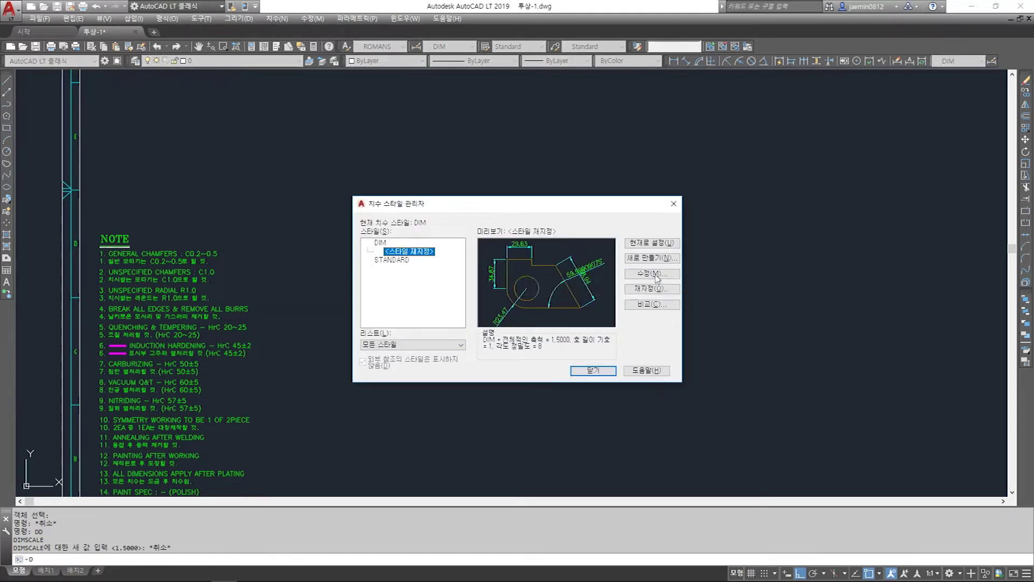
left_click(653, 289)
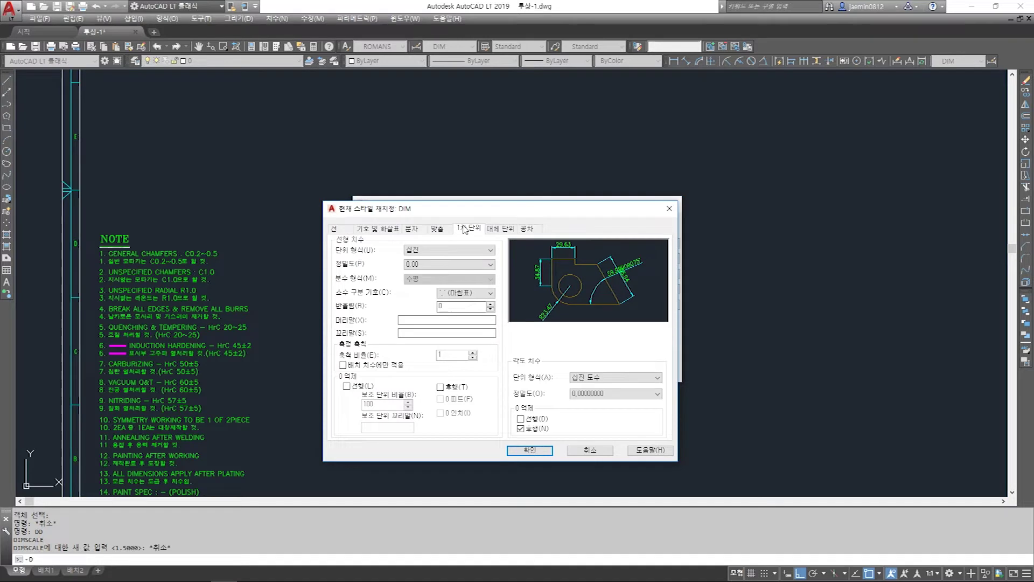
left_click(445, 229)
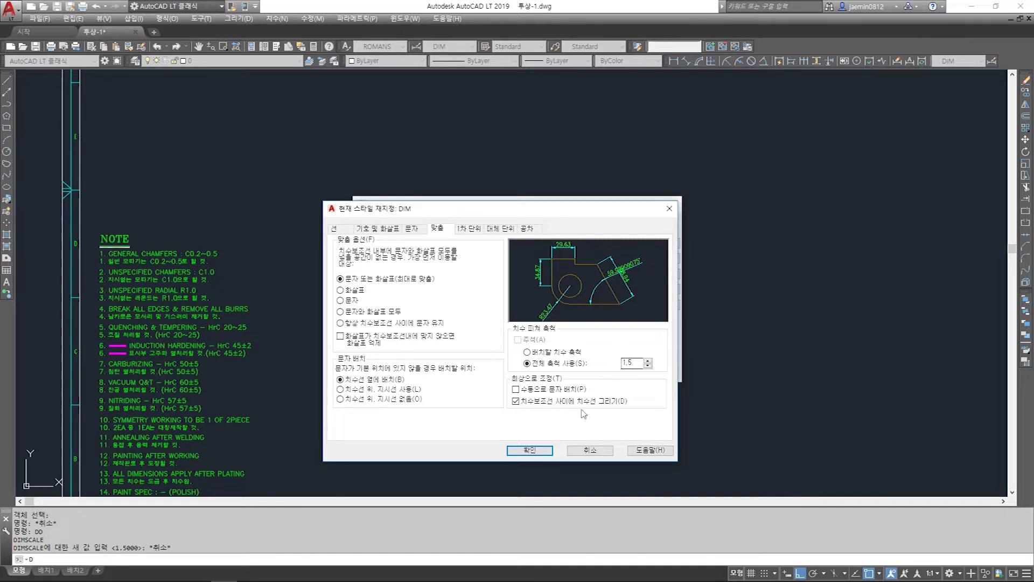
left_click(529, 451)
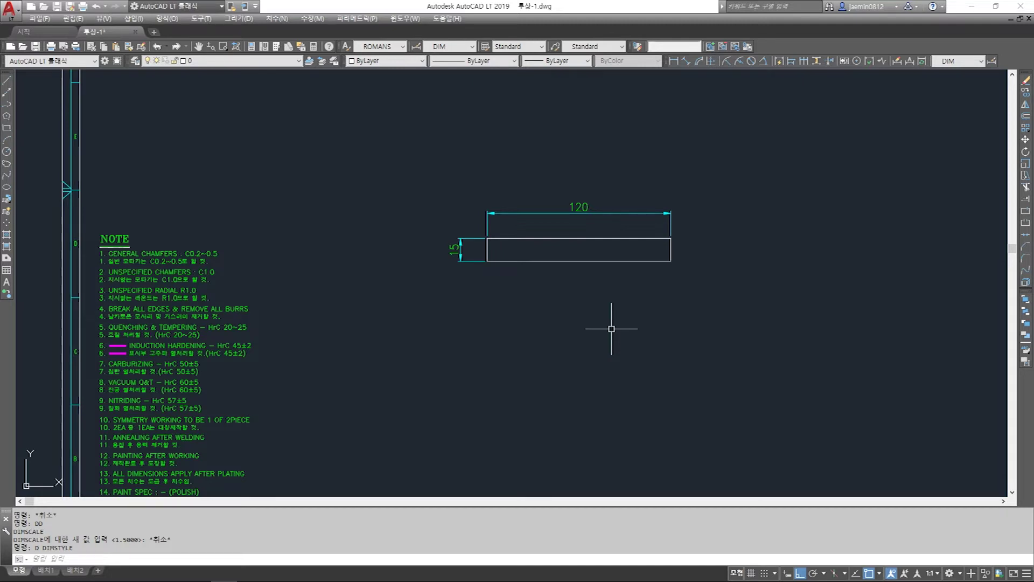
Turn on isometric drafting with the left isoplane
middle_click_drag(622, 283, 552, 282)
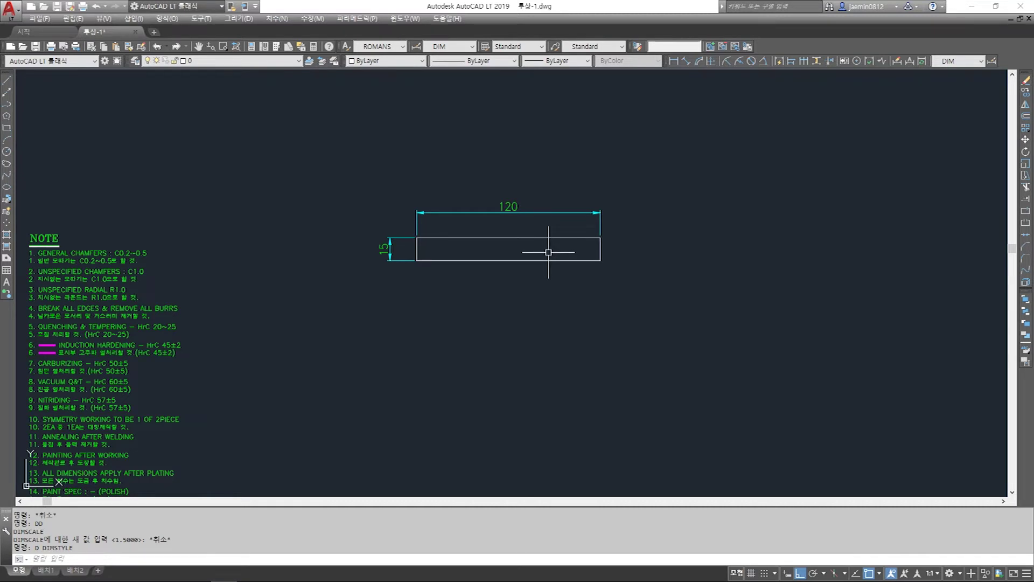
scroll(548, 252, "down", 2)
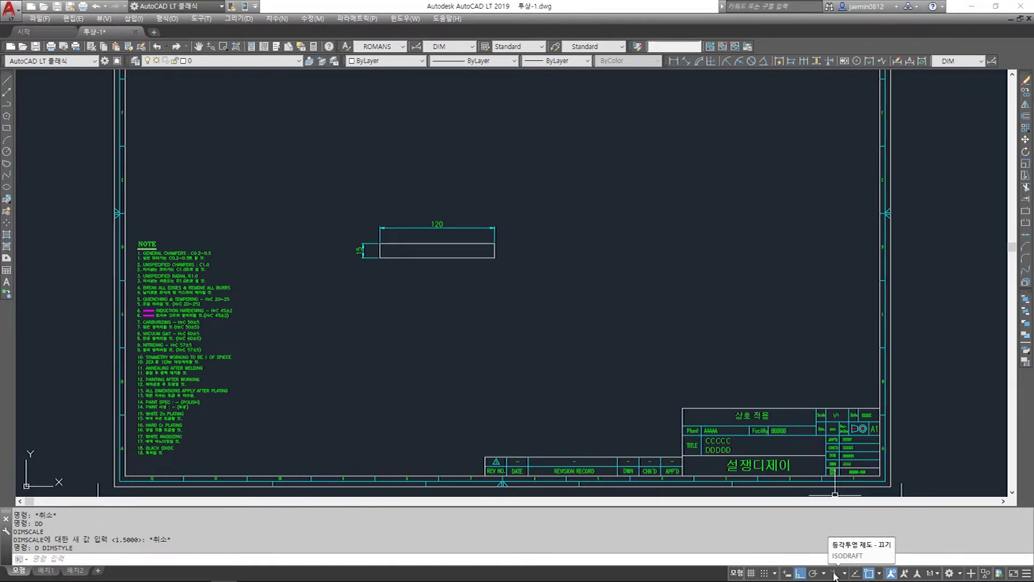
left_click(834, 574)
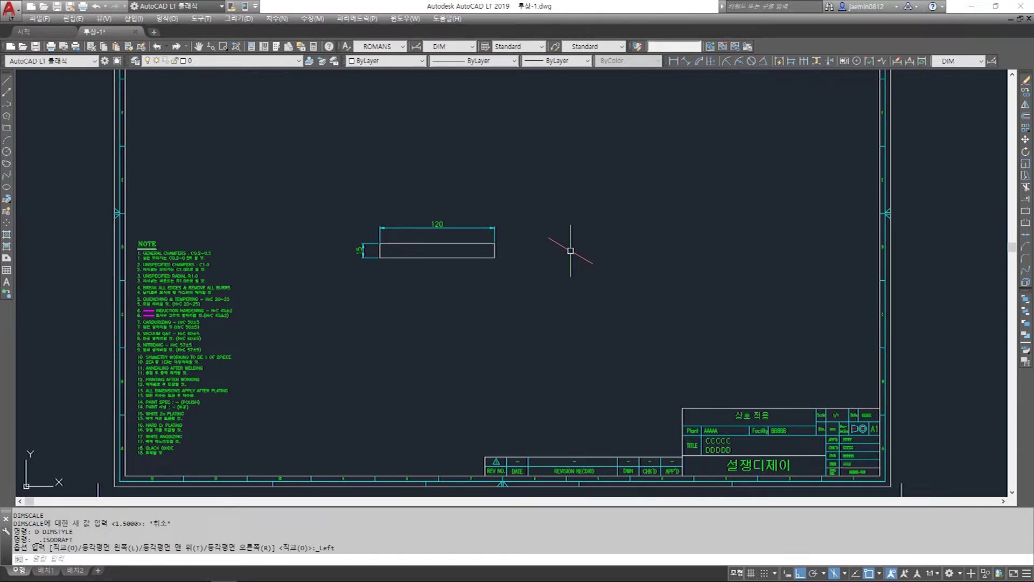
Return to orthographic drafting, then set the SNAP style to isometric with a vertical spacing of 10 and snap mode off
left_click(830, 573)
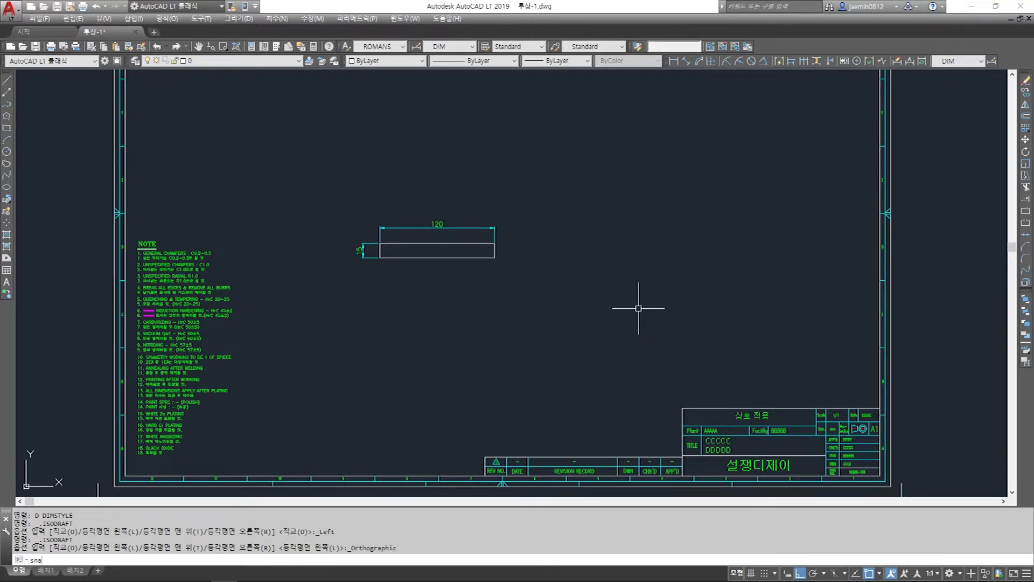
key("Return")
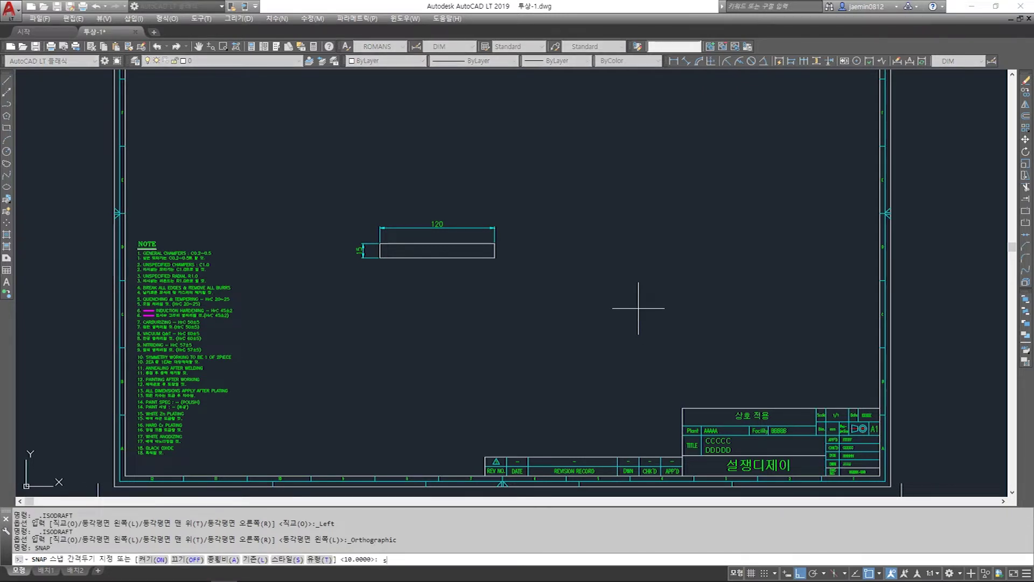
type("s")
key("Return")
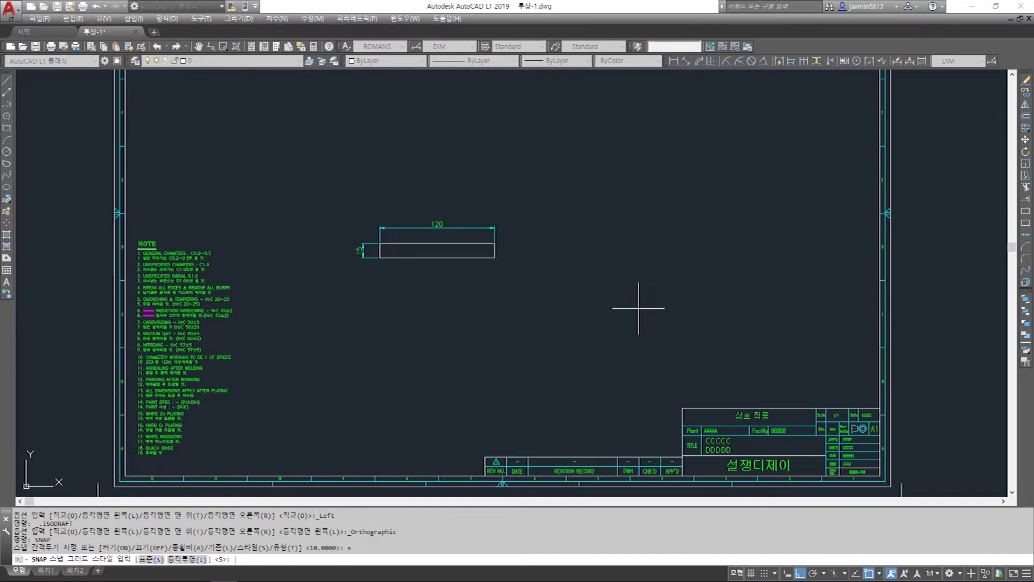
key("Return")
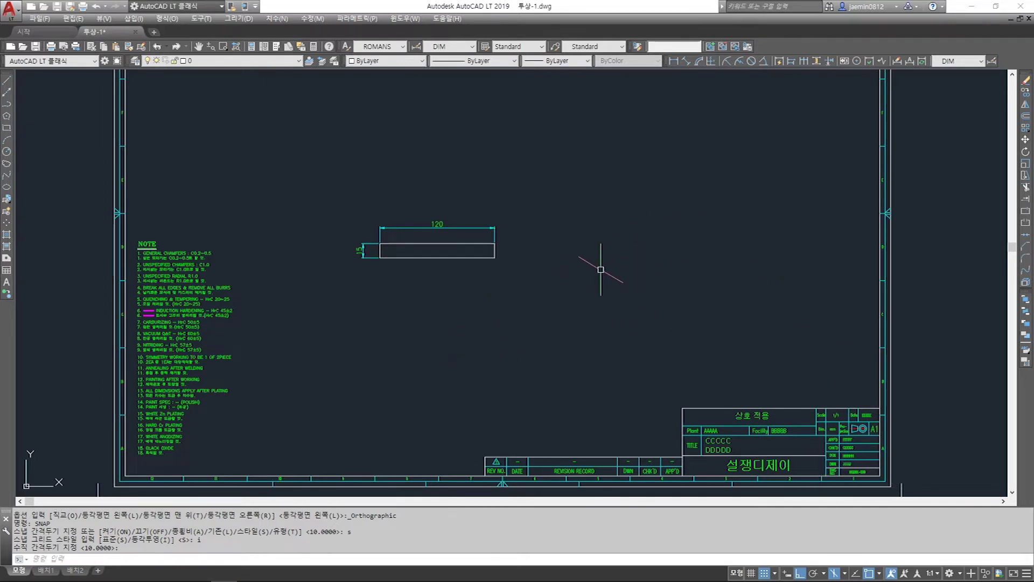
key("Return")
key("F9")
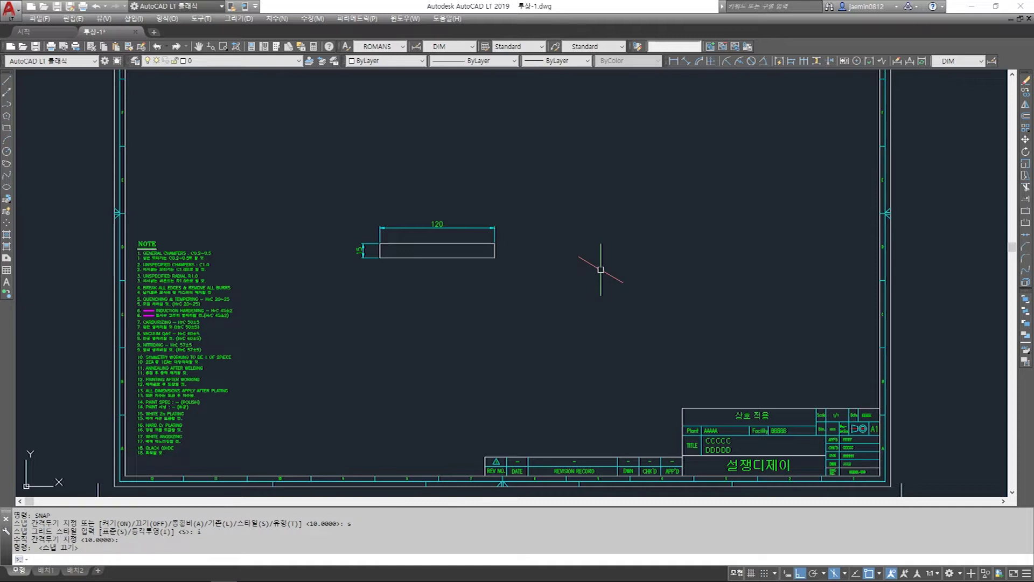
Draw a 120 mm line at 330° to the right of the rectangle, continuing with a 15 mm vertical line upward
scroll(386, 254, "up", 2)
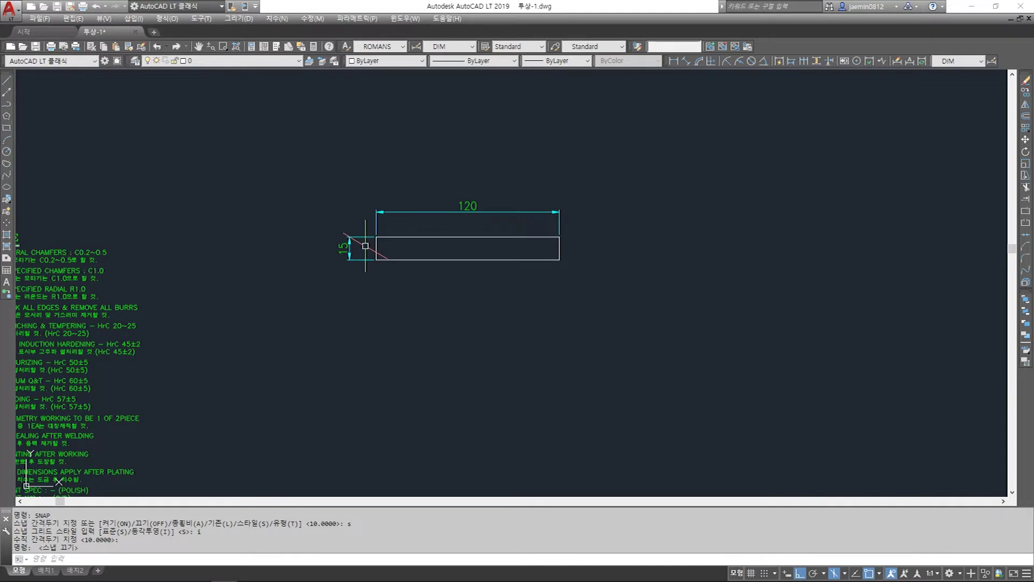
scroll(554, 208, "down", 3)
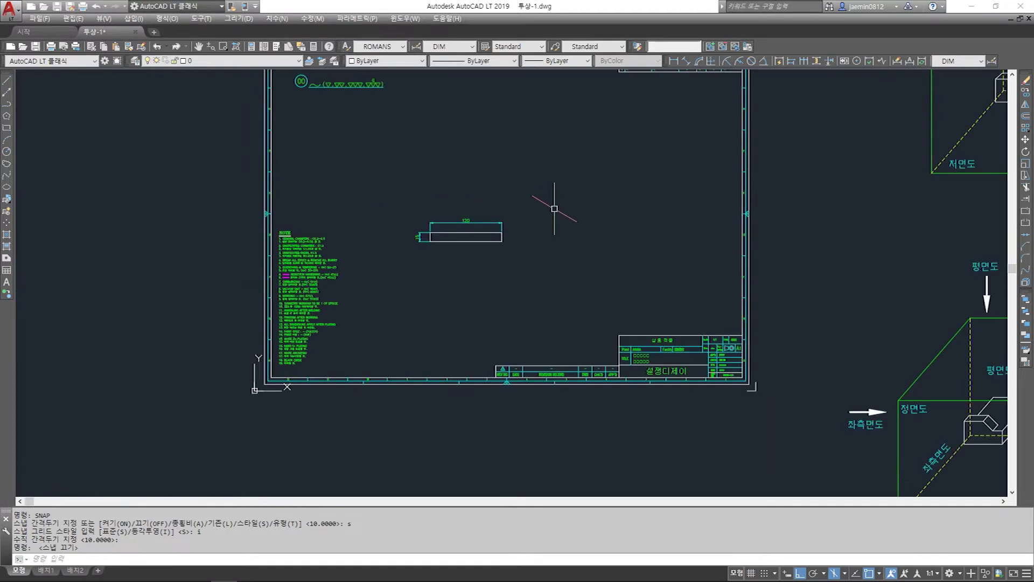
type("l")
key("Return")
left_click(533, 182)
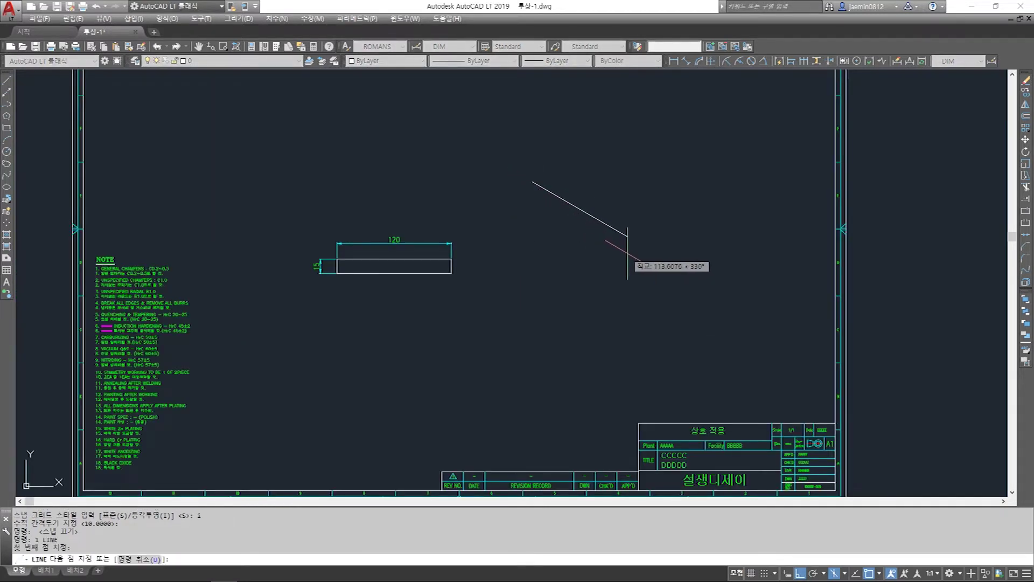
key("Return")
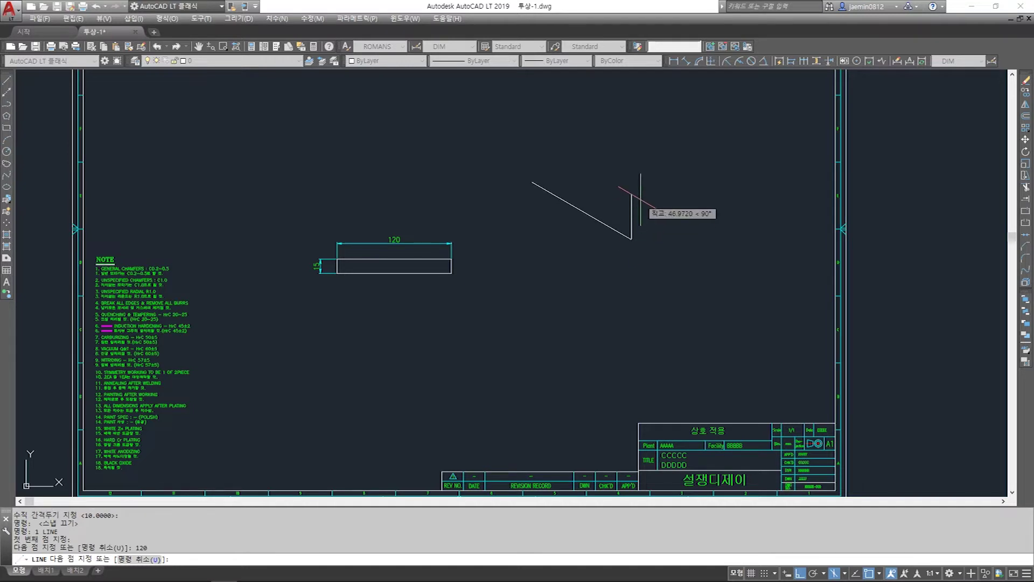
key("Return")
key("Escape")
Copy the slanted 120 mm line from the bottom to the top end of the 15 mm vertical line
scroll(605, 215, "up", 4)
type("cc")
key("Return")
left_click(607, 205)
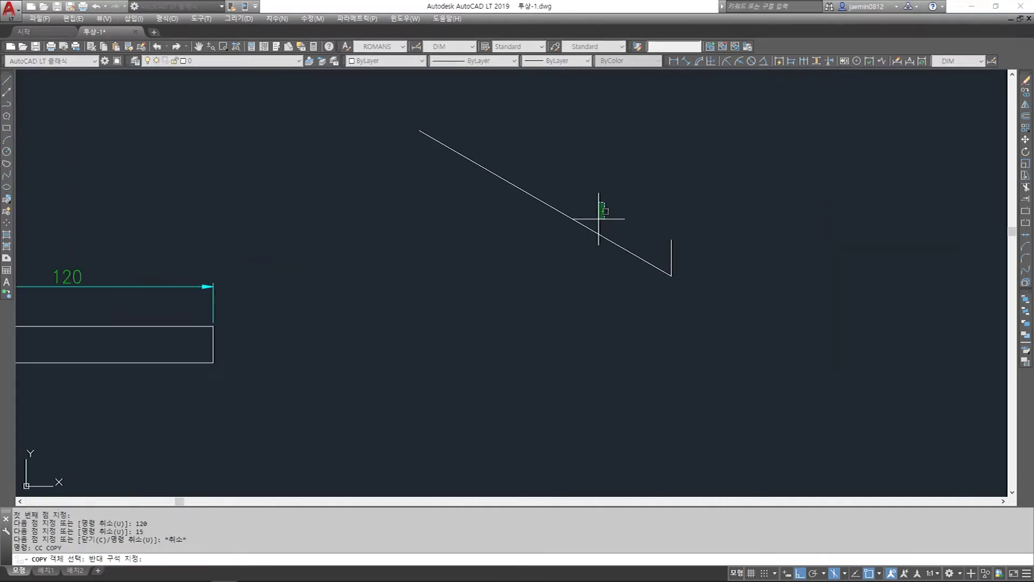
left_click(586, 236)
key("Return")
left_click(671, 276)
left_click(673, 243)
key("Escape")
Copy the 15 mm vertical line to the upper-left ends of the slanted lines to close the parallelogram
key("space")
left_click(658, 194)
left_click(695, 291)
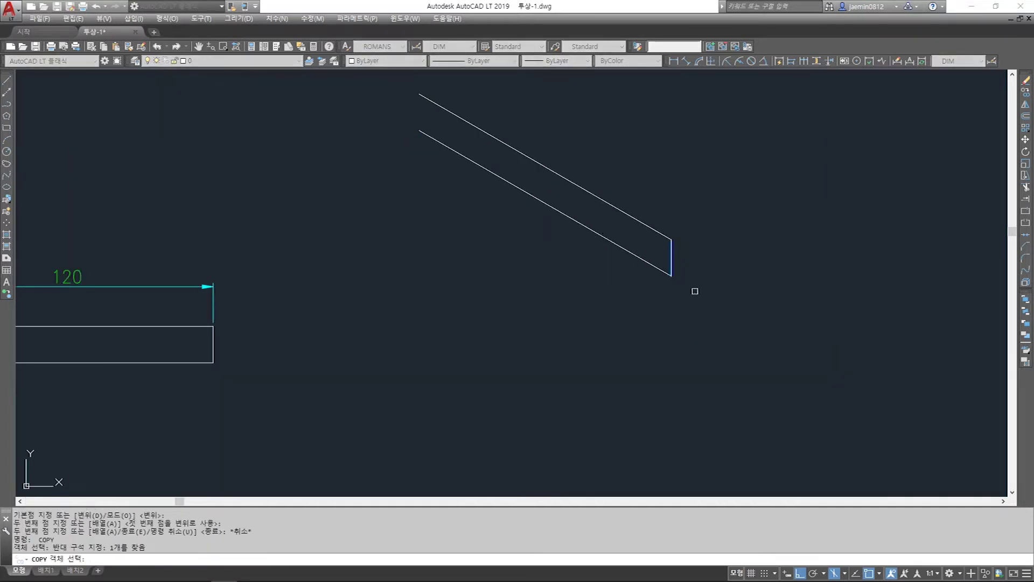
key("space")
left_click(672, 277)
left_click(420, 131)
scroll(535, 201, "down", 2)
key("Escape")
Move the complete isometric parallelogram to a new position beside the dimensioned rectangle
type("m")
left_click(444, 119)
left_click(685, 328)
key("space")
left_click(622, 311)
scroll(651, 301, "up", 5)
key("Escape")
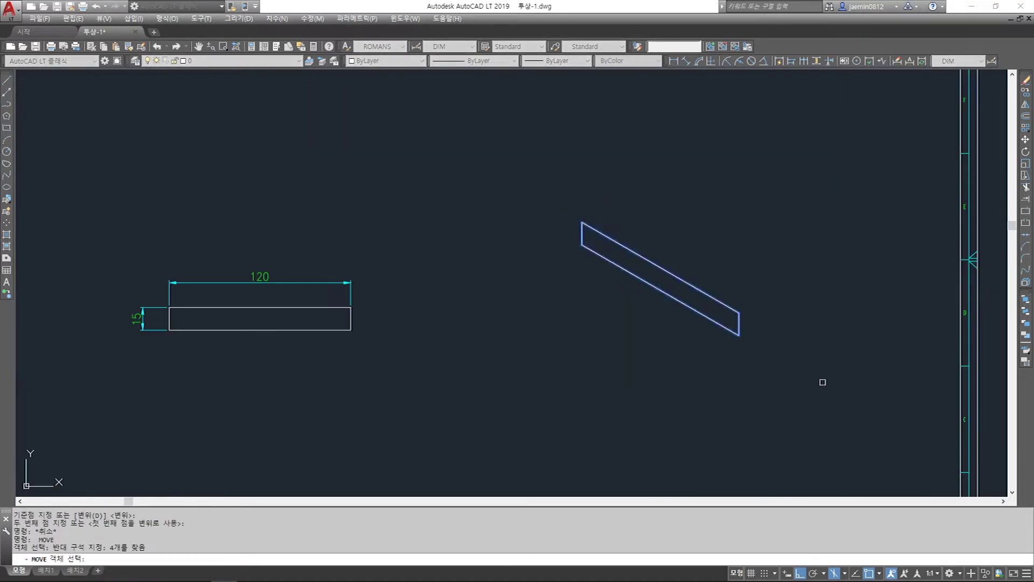
Move the parallelogram farther up and right inside the drawing frame to leave room for the isometric depth
scroll(757, 325, "down", 3)
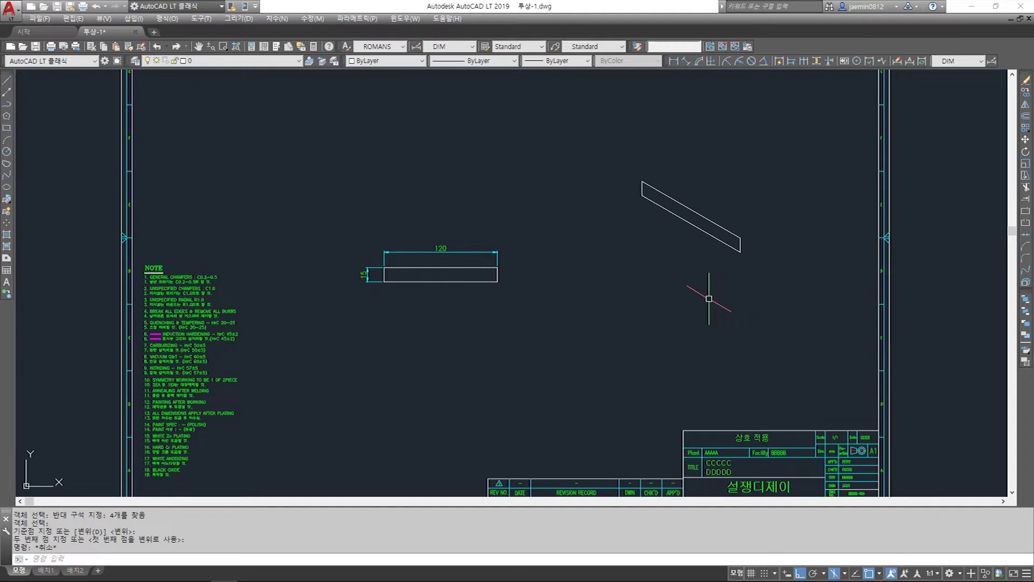
scroll(700, 242, "up", 2)
scroll(702, 248, "down", 2)
type("m")
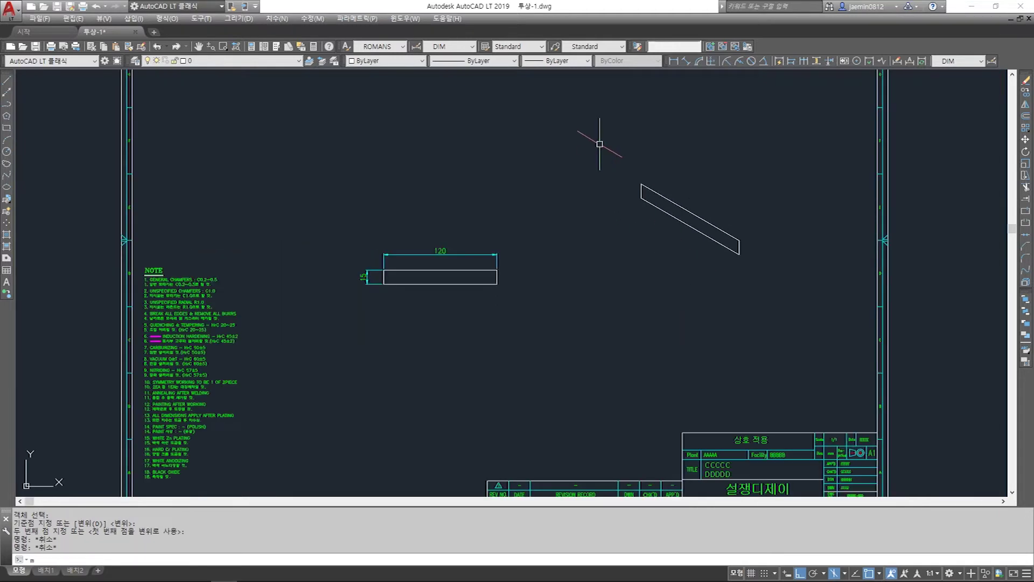
left_click(598, 143)
left_click(792, 295)
key("space")
left_click(782, 219)
left_click(829, 176)
key("Escape")
type("cc")
left_click(663, 124)
left_click(806, 217)
key("Escape")
key("Escape")
Switch to the top isoplane and draw a 150 mm line at 210° from the parallelogram's upper right corner with ortho on
key("F5")
key("Escape")
type("l")
left_click(787, 198)
key("F8")
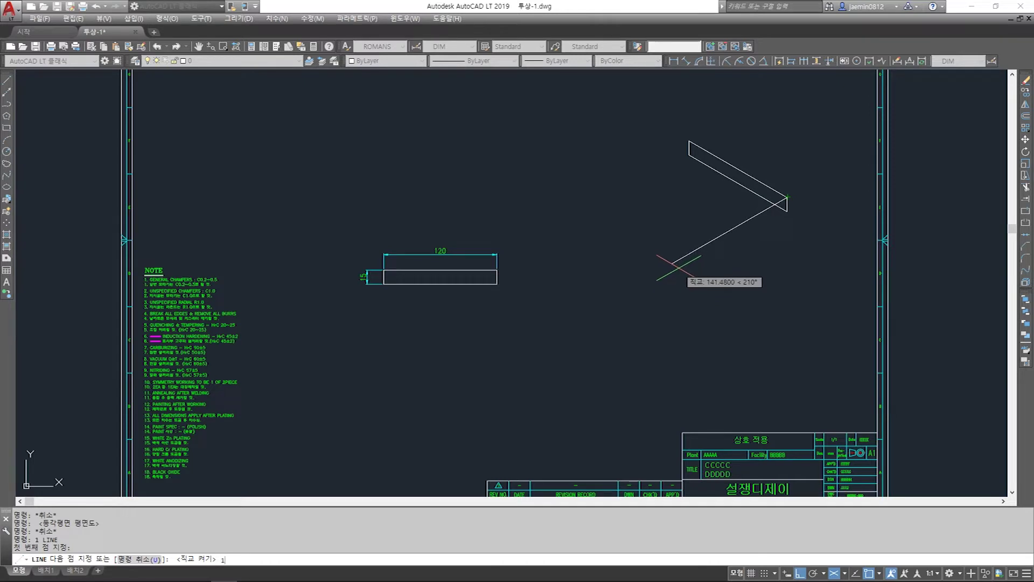
type("150")
key("Return")
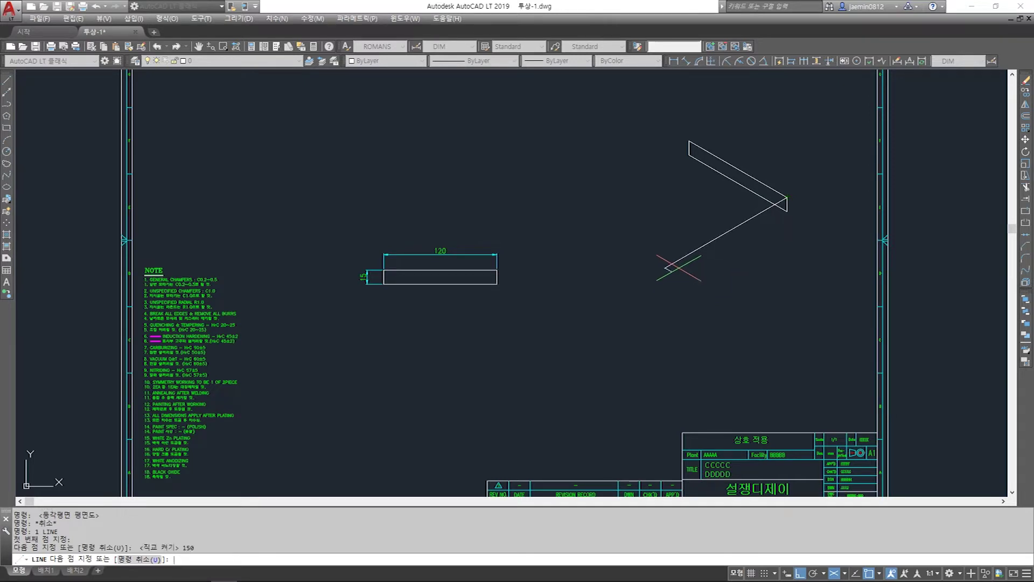
key("Escape")
Copy the parallelogram to the free end of the 150 mm line and copy that line to the remaining visible depth edges
type("cc")
key("Return")
left_click(663, 120)
left_click(802, 224)
key("Return")
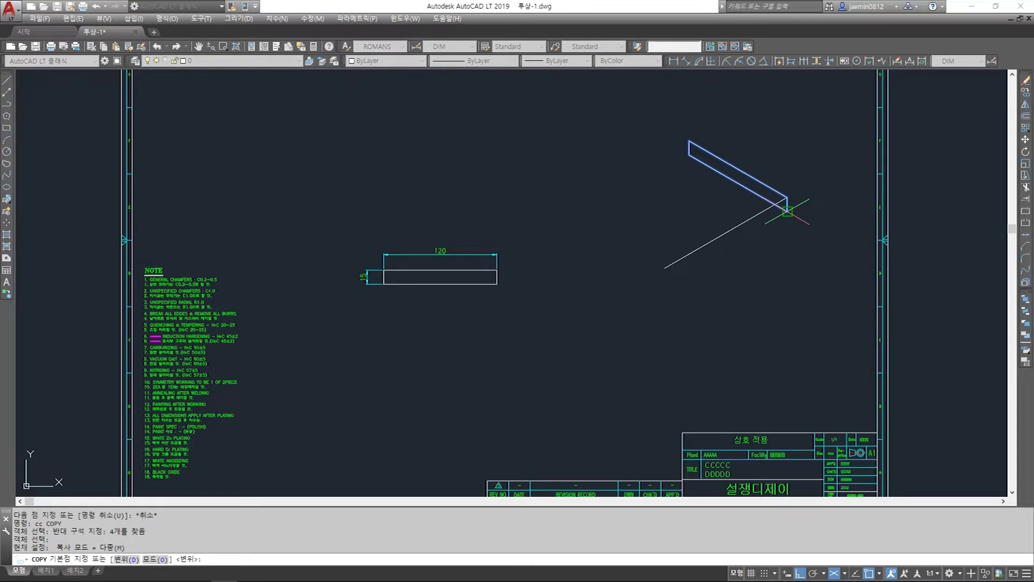
left_click(785, 204)
scroll(684, 260, "up", 3)
left_click(671, 263)
scroll(643, 305, "down", 3)
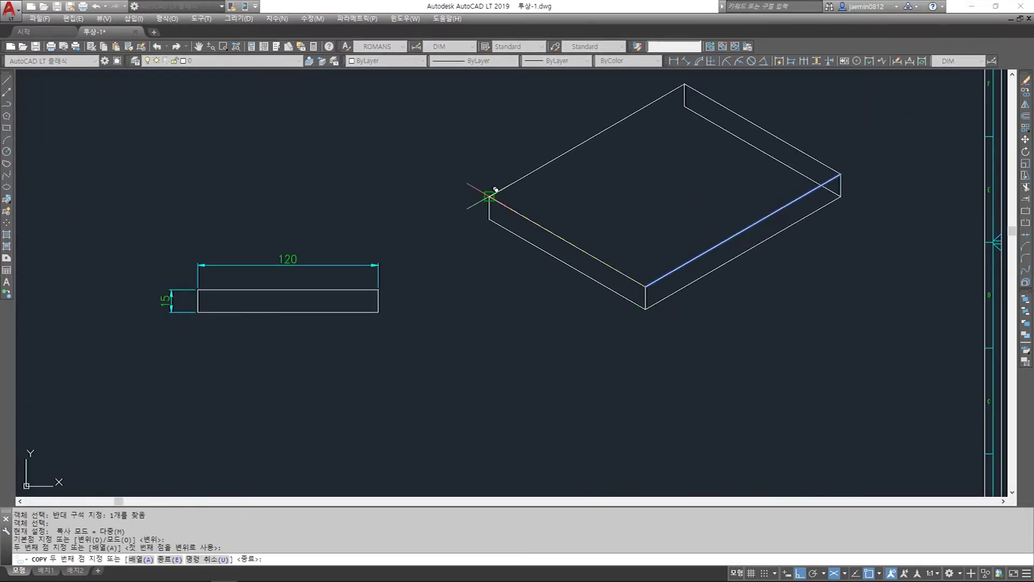
key("Escape")
Draw the hidden lower depth edge between the left and rear bottom corners of the isometric plate
type("l")
key("Return")
left_click(489, 218)
left_click(684, 106)
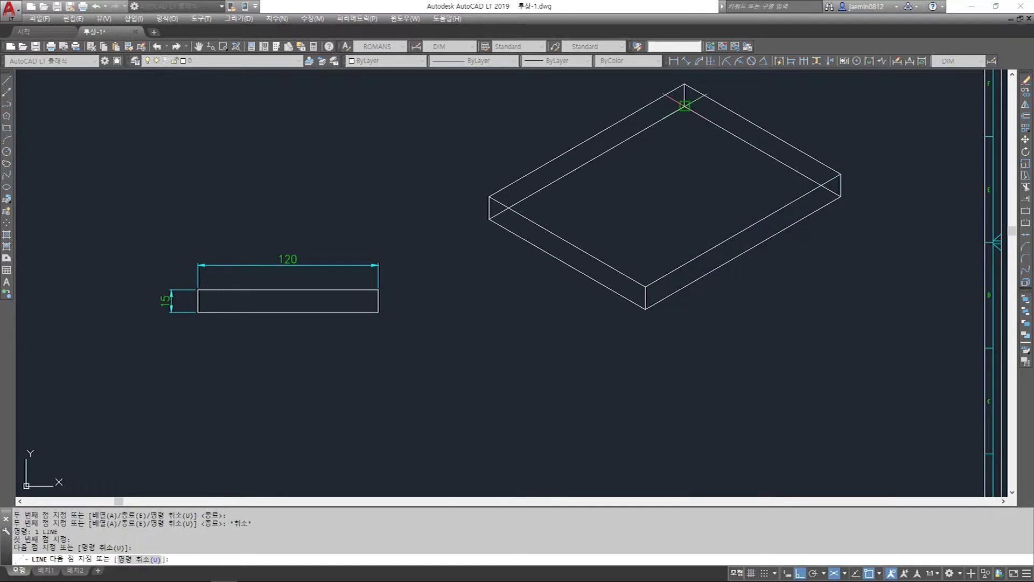
key("Escape")
Put the three hidden edges meeting at the plate's rear bottom corner on layer 002
left_click(690, 98)
left_click(674, 116)
left_click(257, 68)
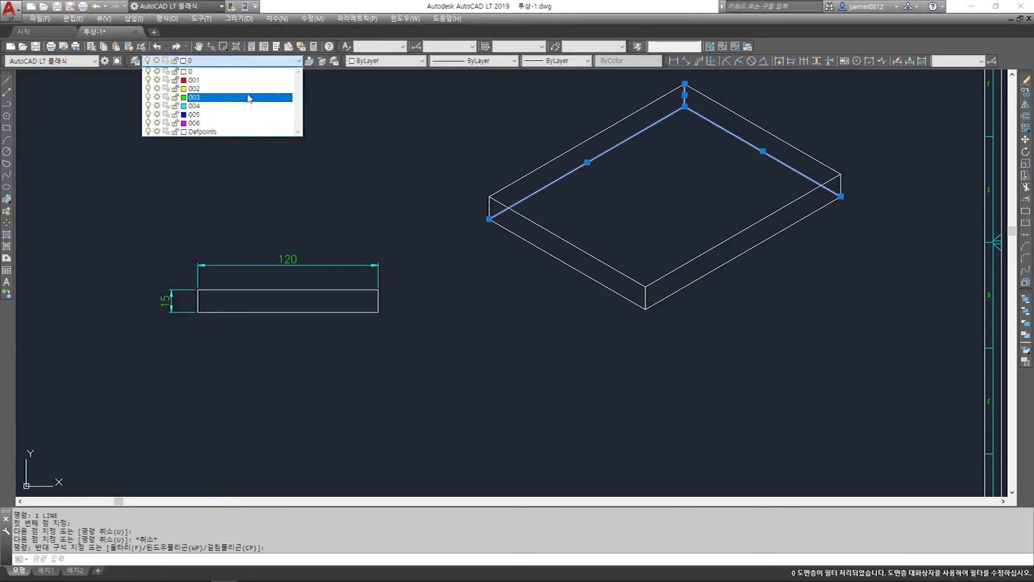
left_click(247, 86)
key("Escape")
scroll(619, 259, "down", 2)
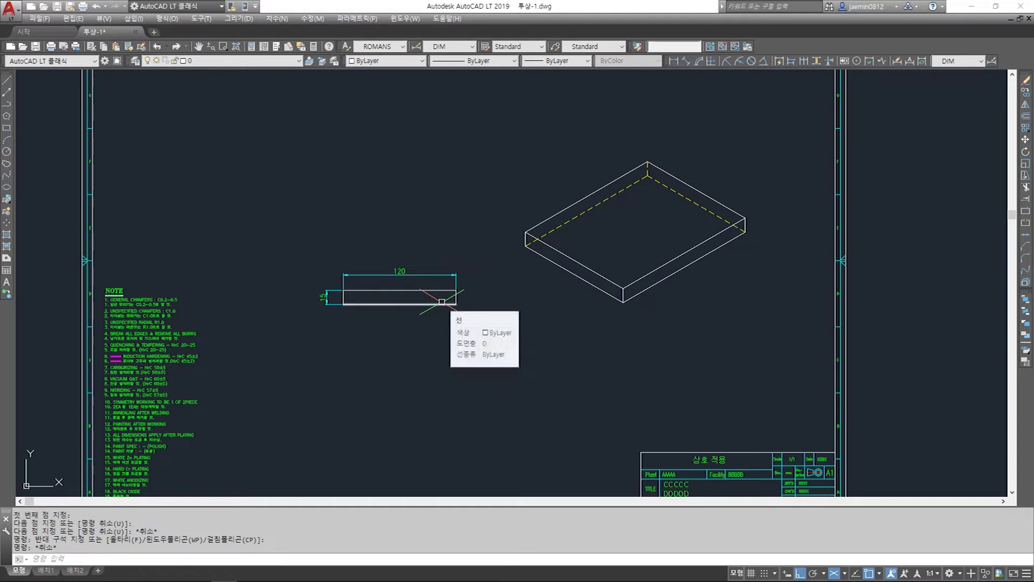
middle_click_drag(449, 318, 429, 309)
scroll(417, 314, "up", 2)
key("Escape")
type("cc")
key("space")
key("Escape")
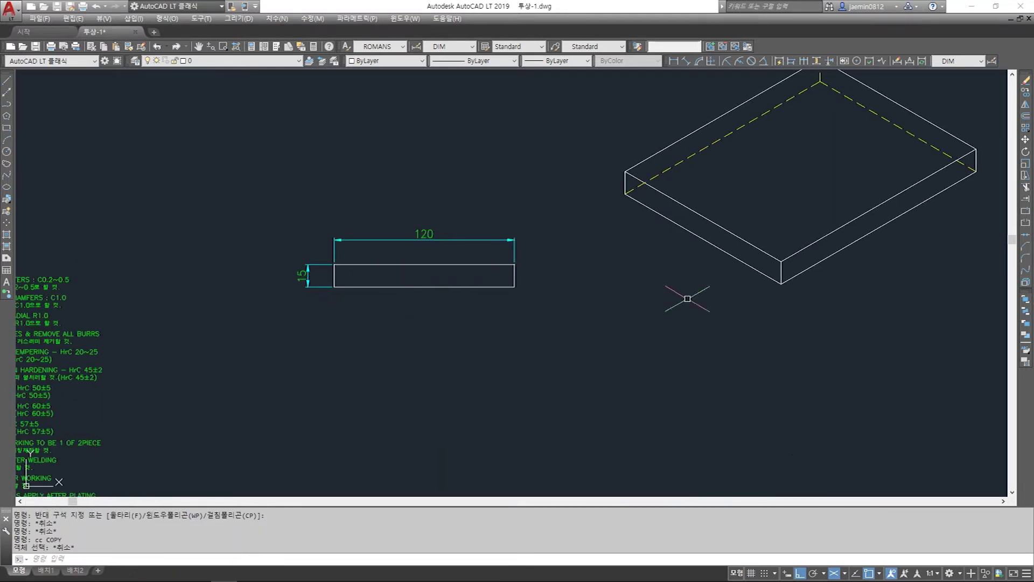
Switch back to orthographic drafting and copy the rectangle's top edge 10 mm upward
left_click(846, 577)
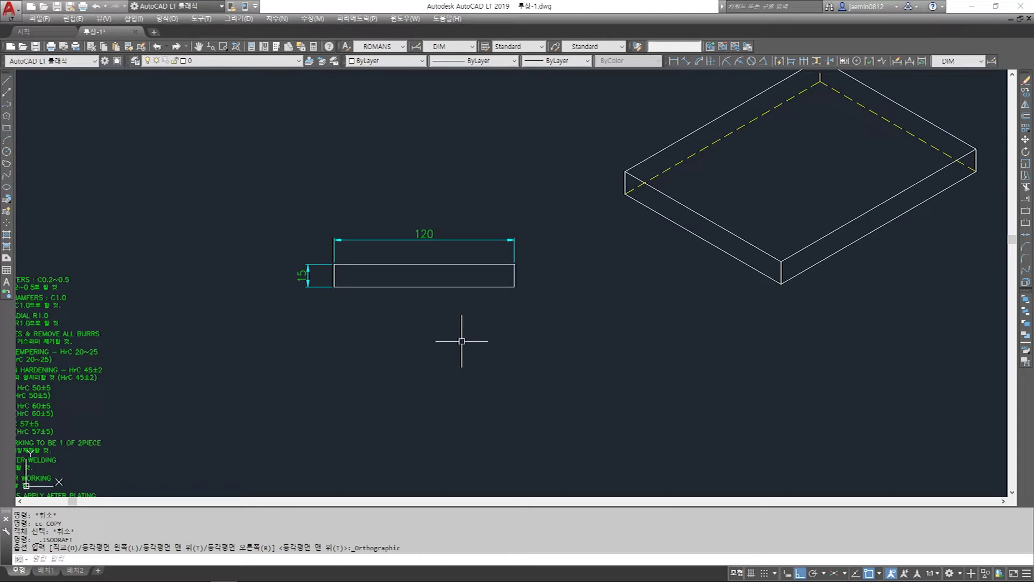
key("Escape")
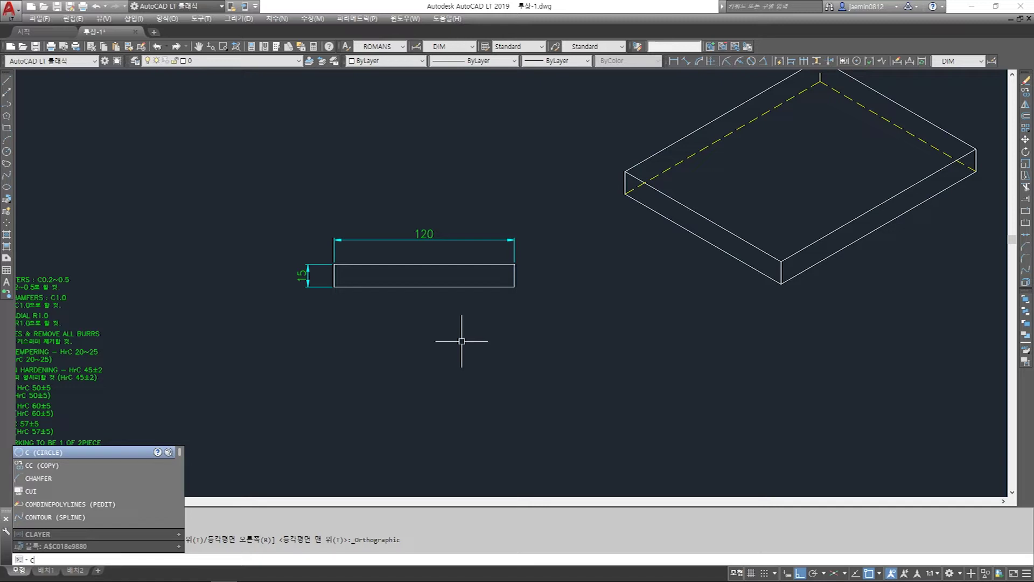
type("x")
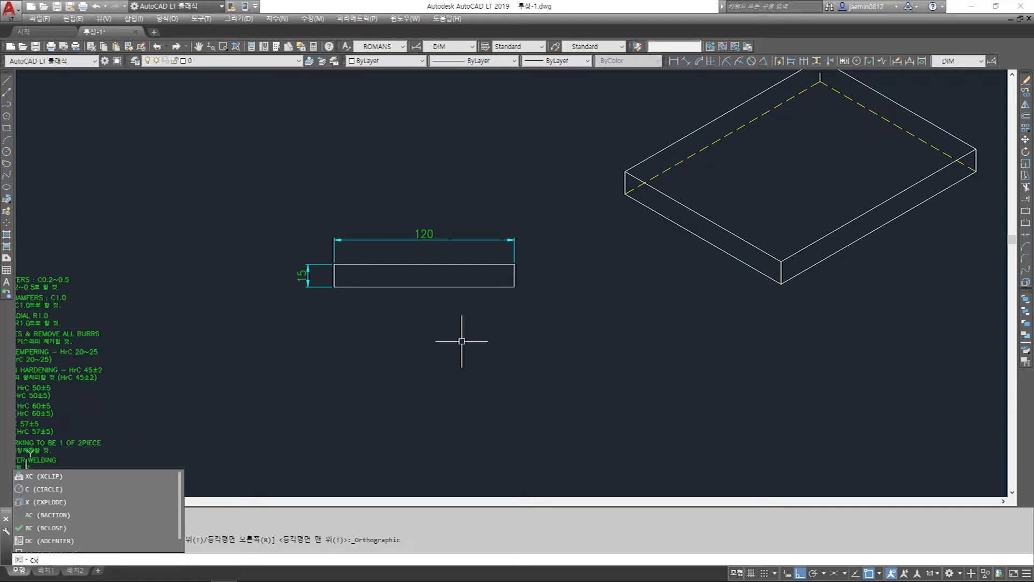
type("c")
key("Return")
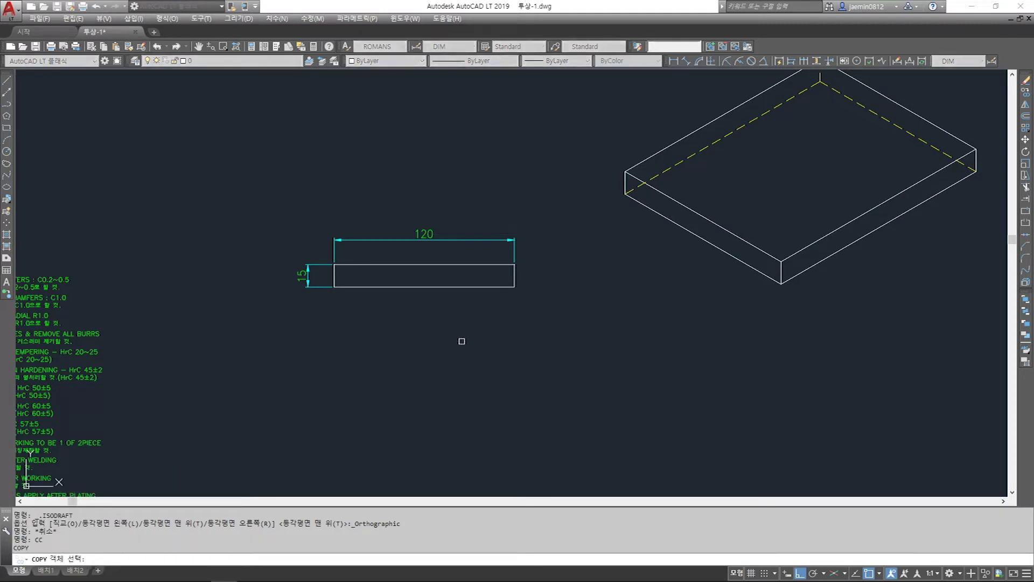
left_click(469, 267)
left_click(469, 256)
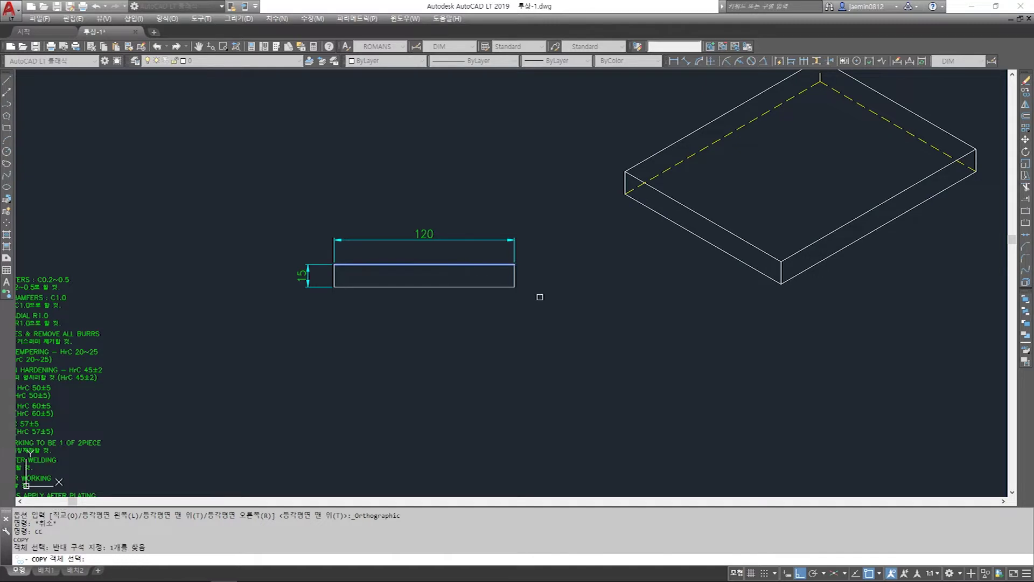
key("Return")
left_click(553, 294)
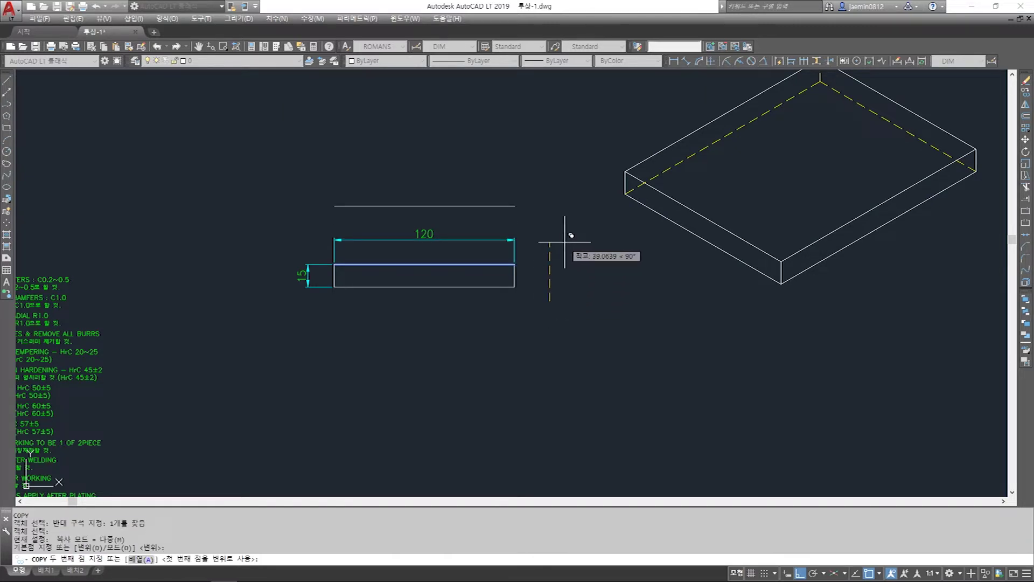
type("10")
key("Return")
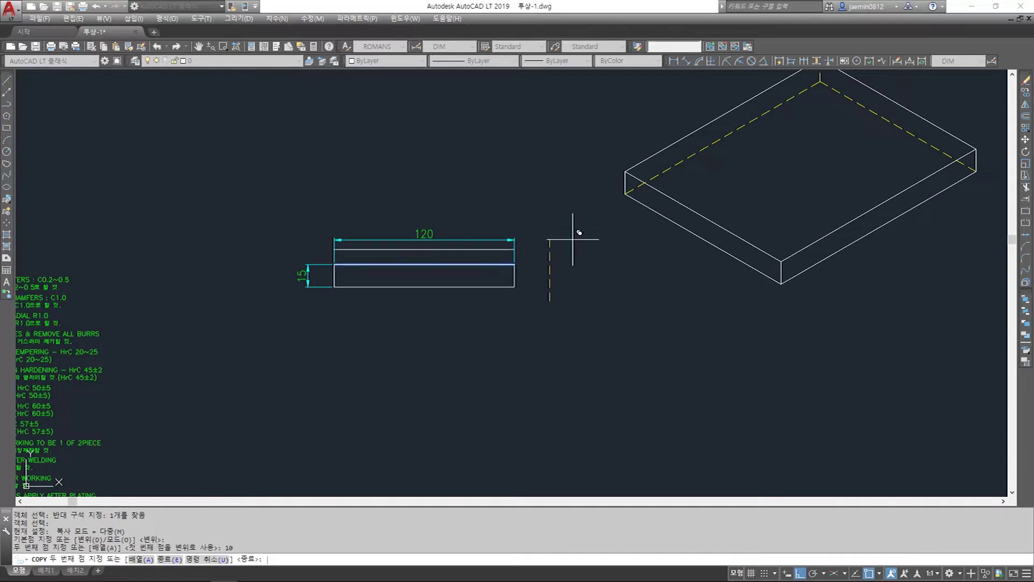
key("Escape")
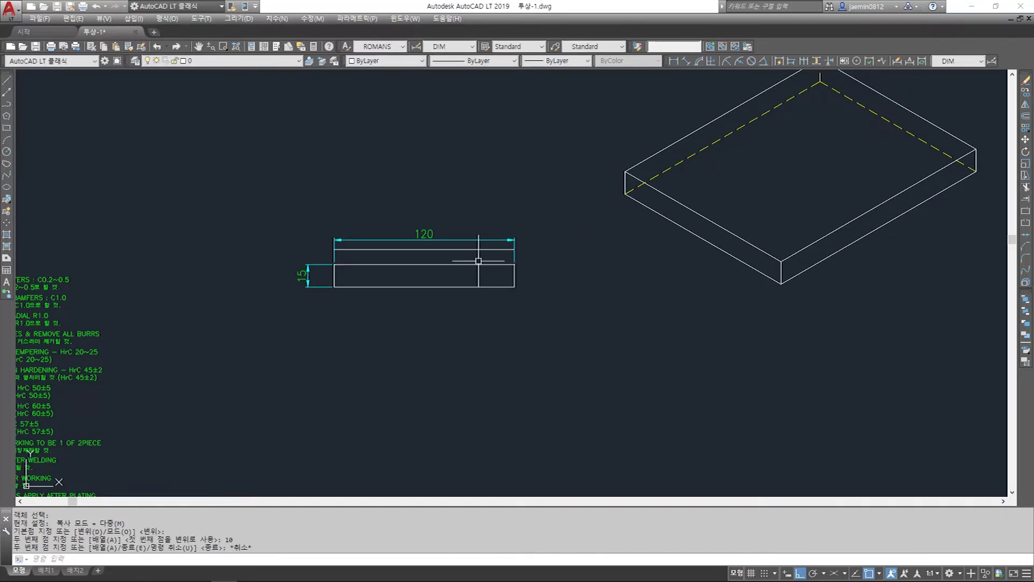
Copy the line above the rectangle 130 mm downward
key("Return")
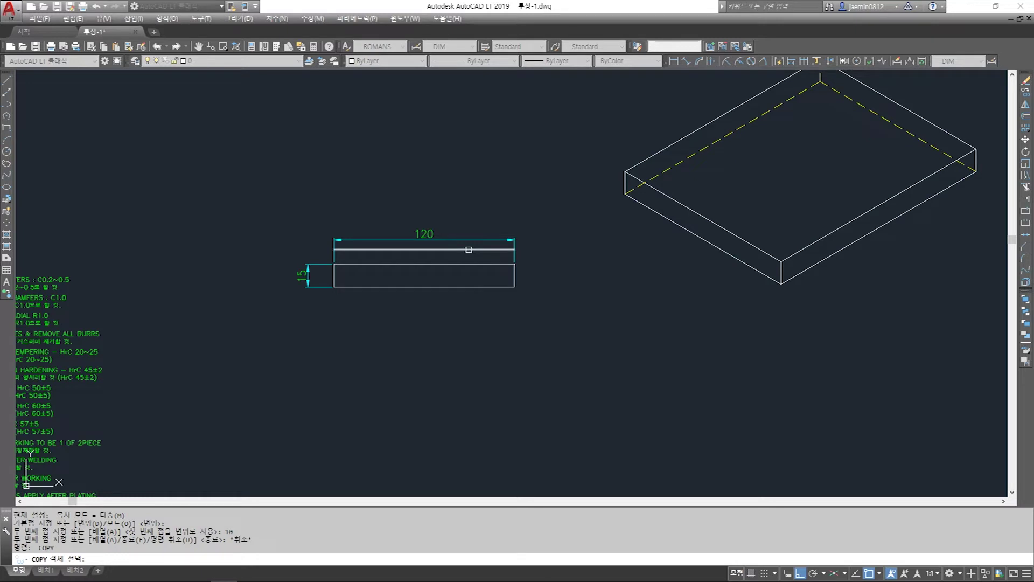
left_click(458, 249)
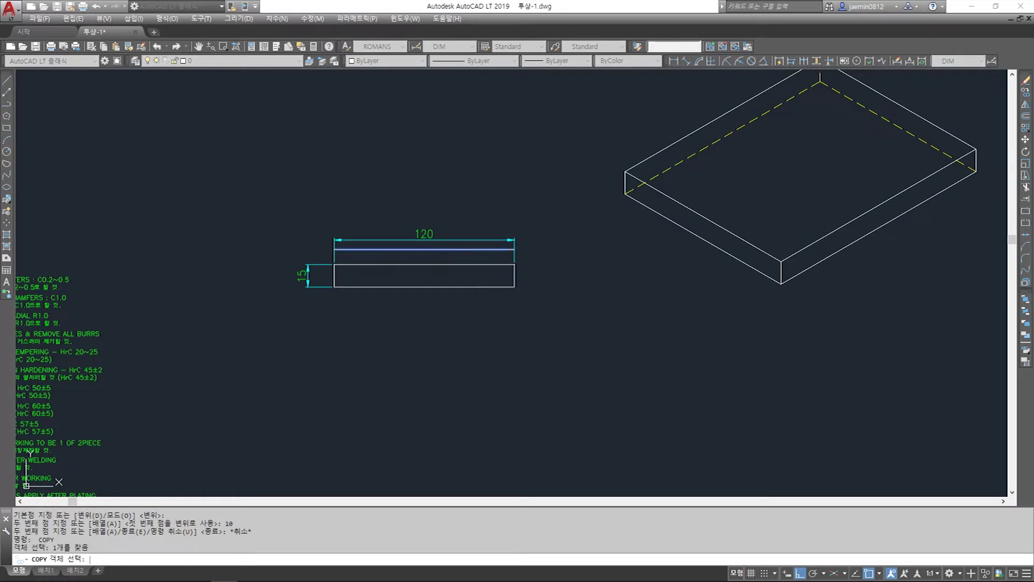
key("Return")
left_click(550, 254)
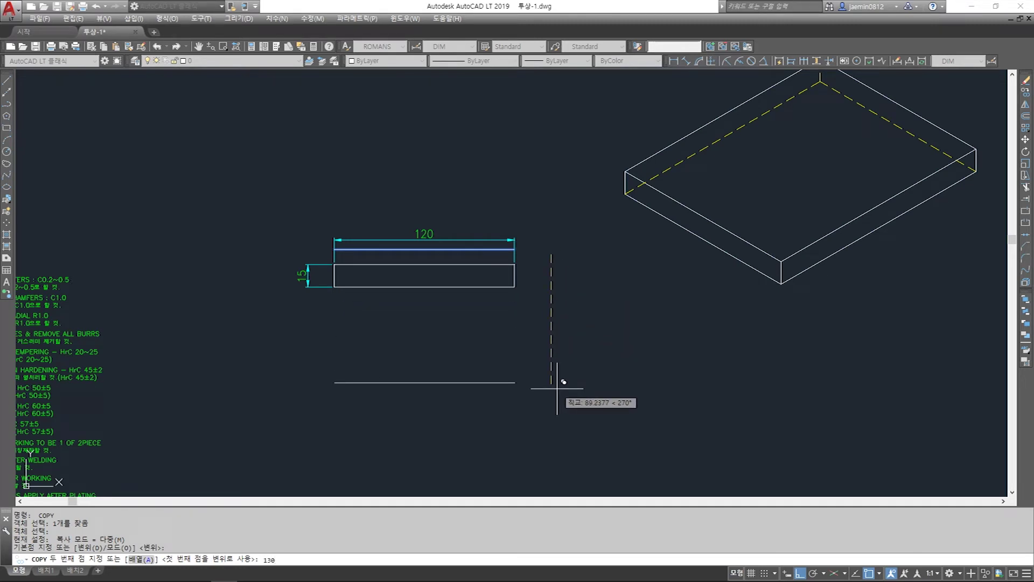
key("Return")
key("Escape")
key("Escape")
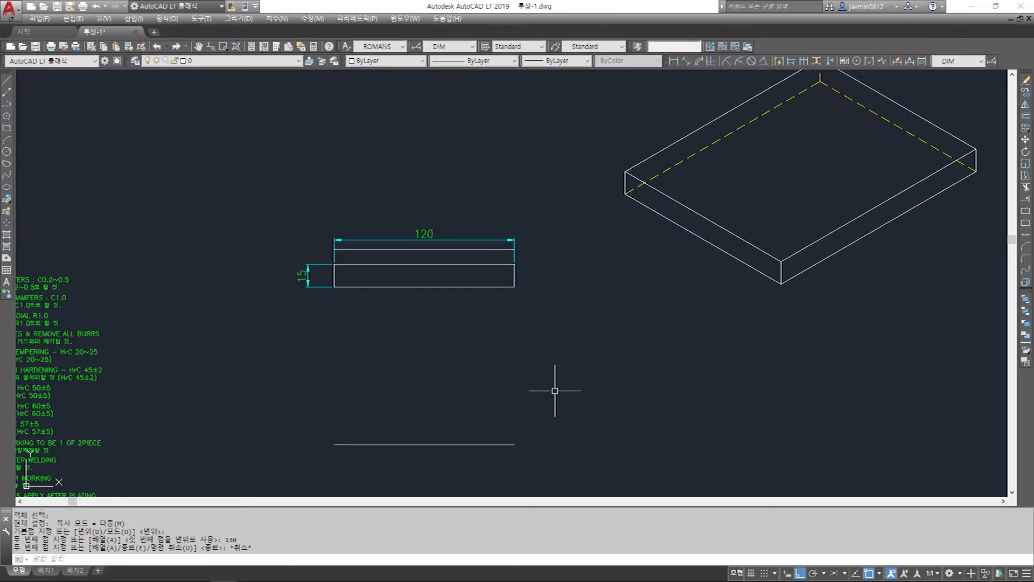
type("1")
key("Return")
key("Escape")
Draw a vertical line joining the right ends of the line above the rectangle and its lower copy
left_click(490, 249)
left_click(486, 377)
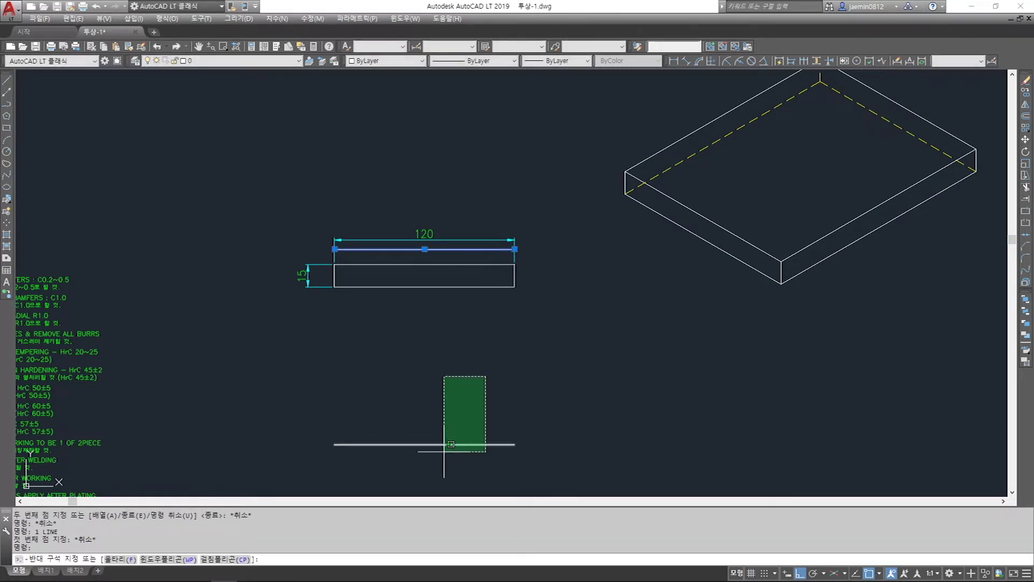
left_click(446, 455)
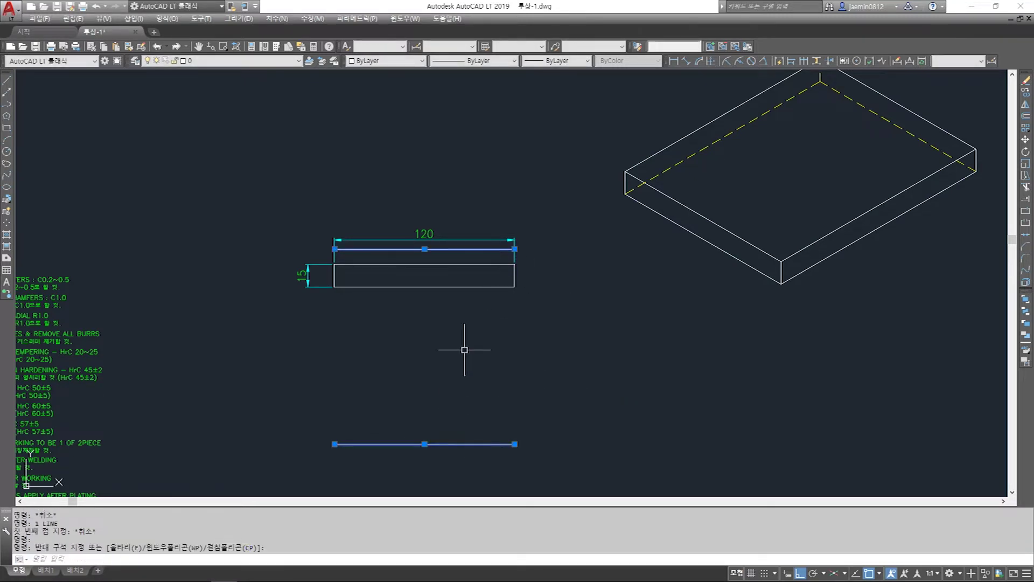
key("Escape")
type("1")
key("Return")
left_click(515, 250)
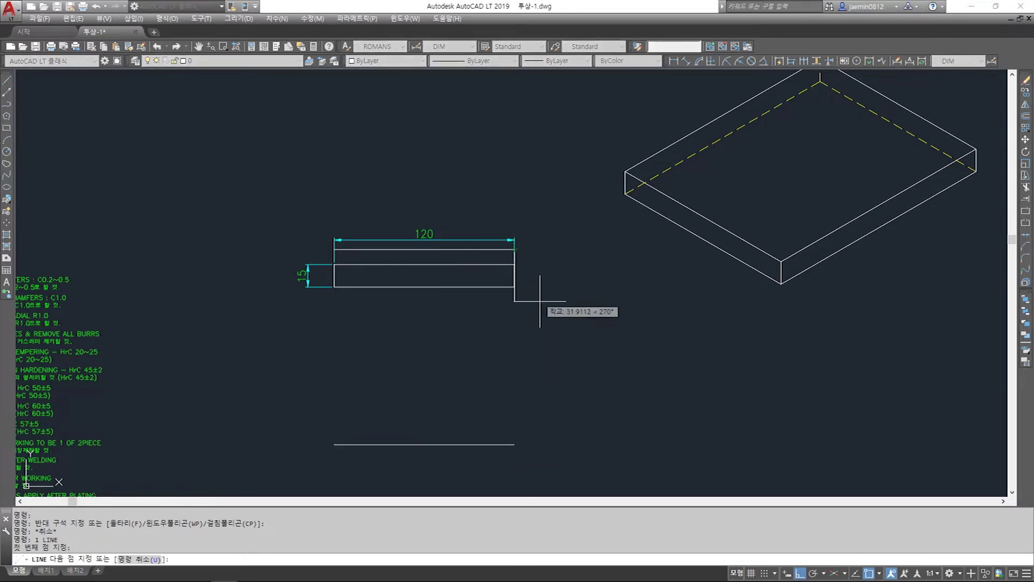
left_click(515, 445)
key("Escape")
Close the outline with a vertical line joining the left ends of the lower and upper lines
key("Return")
left_click(326, 448)
key("Escape")
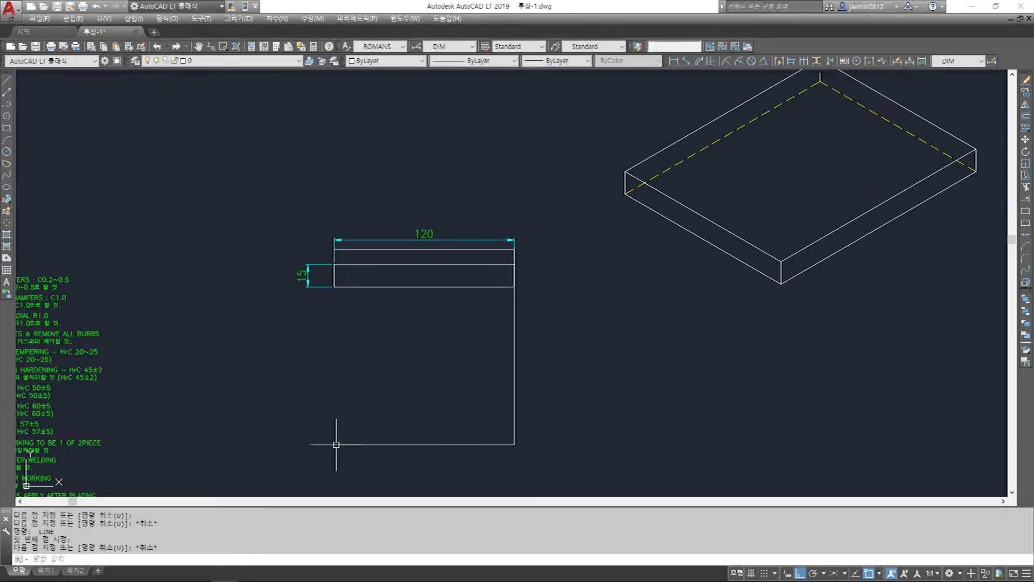
key("Return")
left_click(335, 444)
left_click(335, 249)
key("Escape")
left_click(480, 342)
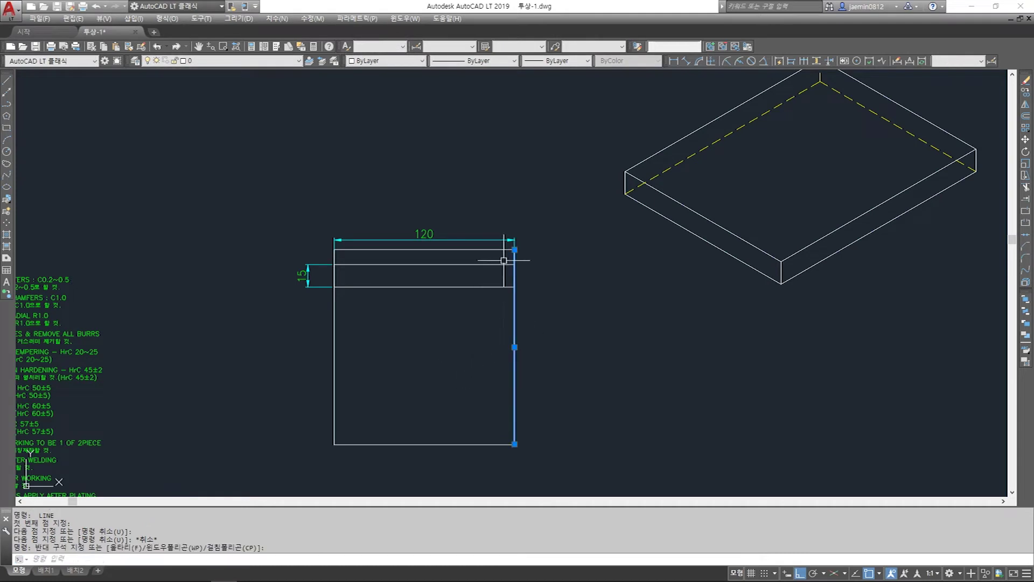
scroll(515, 258, "up", 8)
left_click(415, 177)
key("Escape")
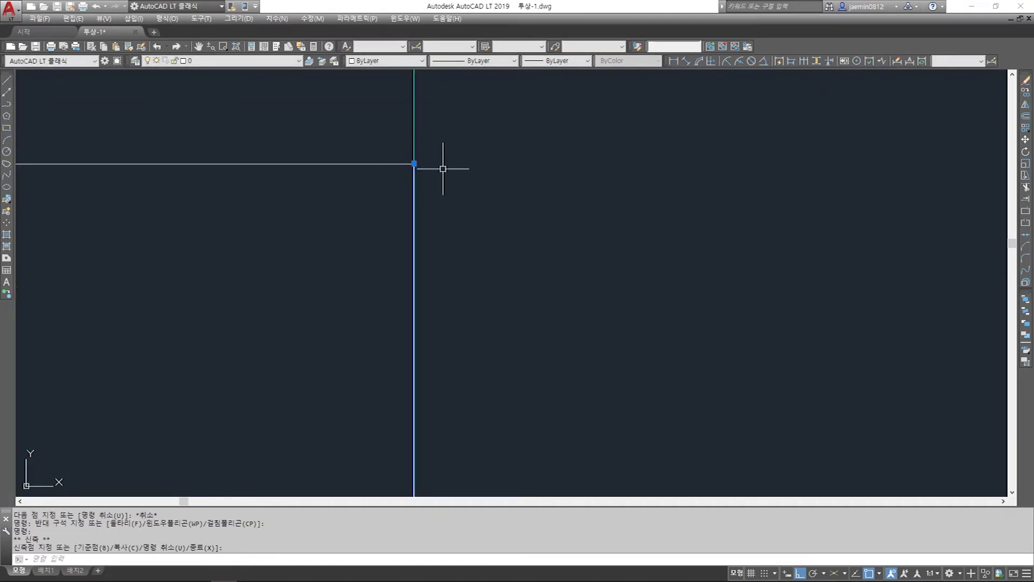
scroll(550, 271, "down", 10)
key("Escape")
Stretch the 120 mm dimension line a little farther above the outline
type("s")
key("Return")
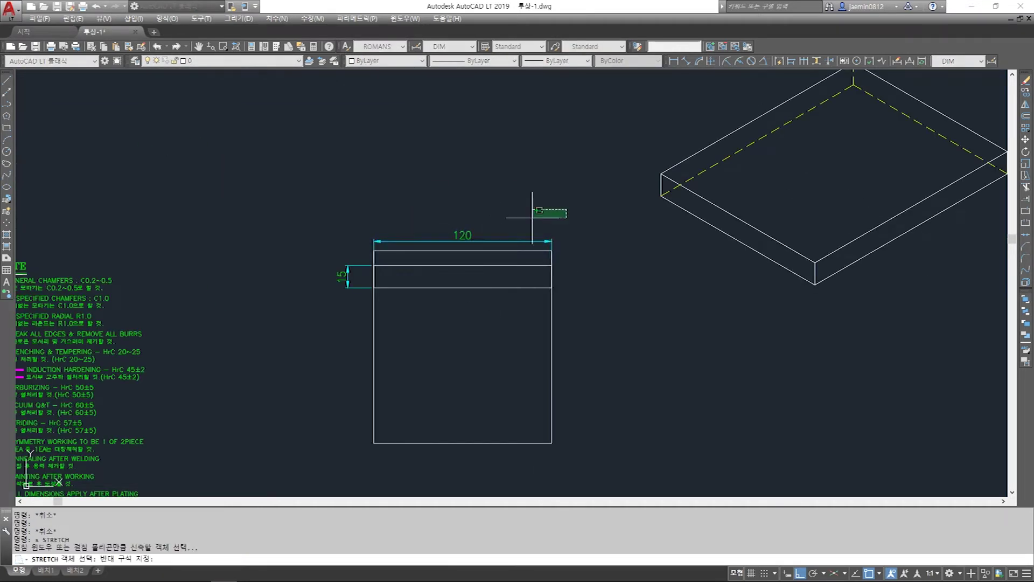
left_click(567, 209)
left_click(366, 244)
key("Return")
left_click(532, 195)
left_click(532, 183)
key("Escape")
Move both extension line origins of the 120 mm dimension up to the outline's top corners
left_click(544, 199)
left_click(511, 234)
scroll(569, 257, "up", 4)
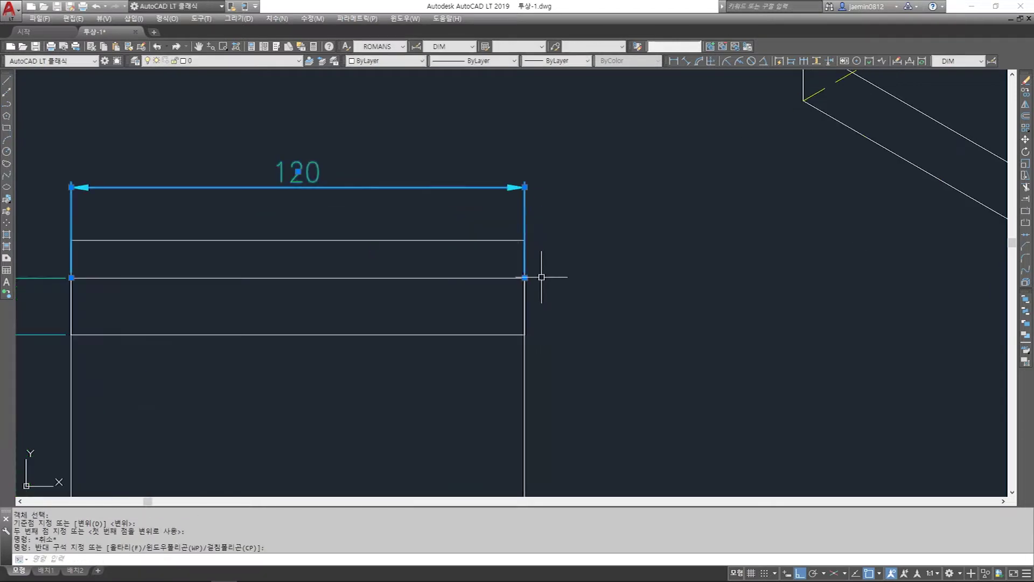
left_click(525, 278)
left_click(525, 240)
key("Escape")
middle_click_drag(242, 244, 379, 228)
left_click(308, 161)
left_click(281, 187)
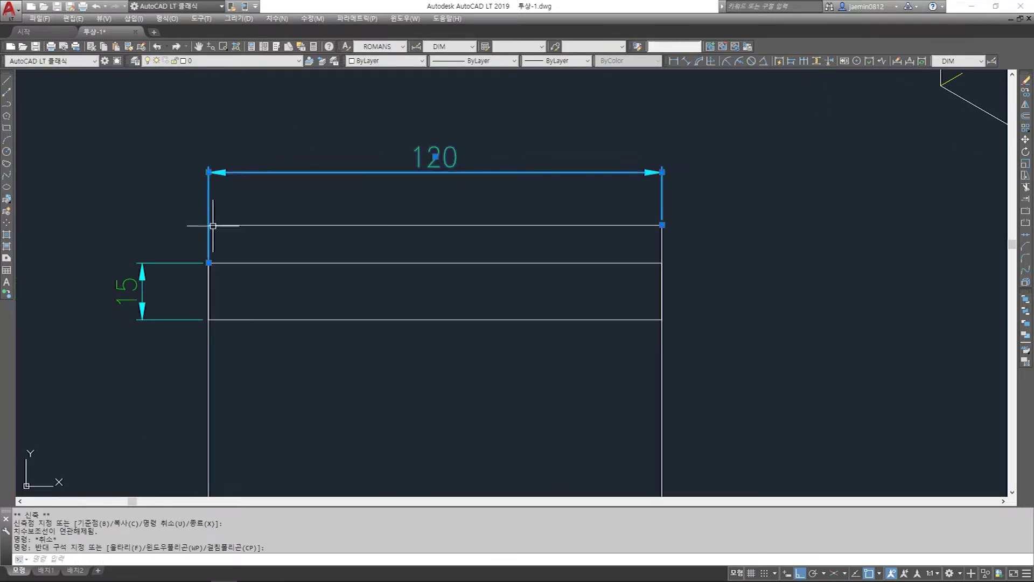
left_click(209, 262)
left_click(208, 225)
key("Escape")
key("Escape")
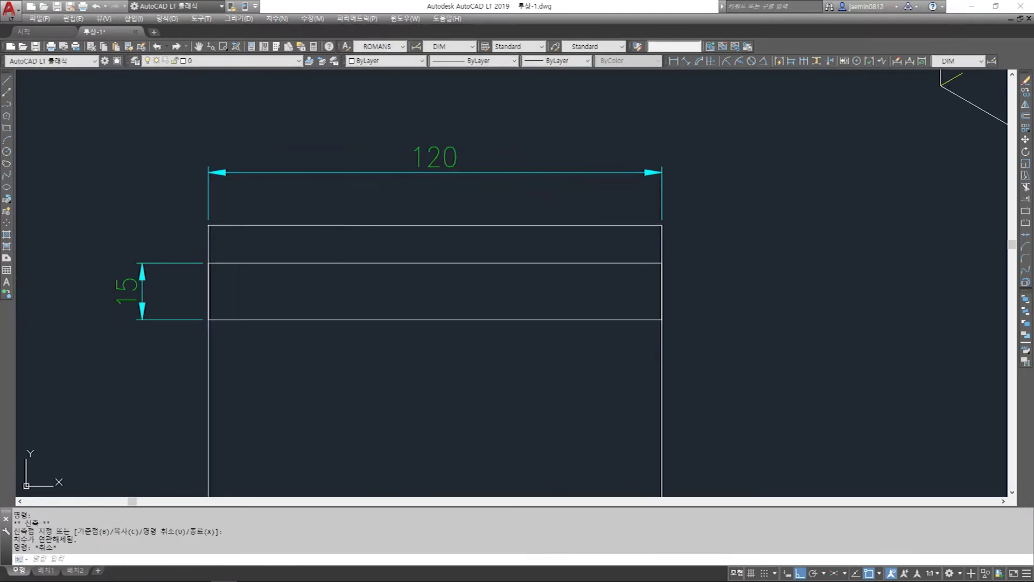
scroll(348, 264, "down", 4)
type("s")
key("Return")
left_click(504, 169)
left_click(268, 240)
key("Return")
left_click(499, 196)
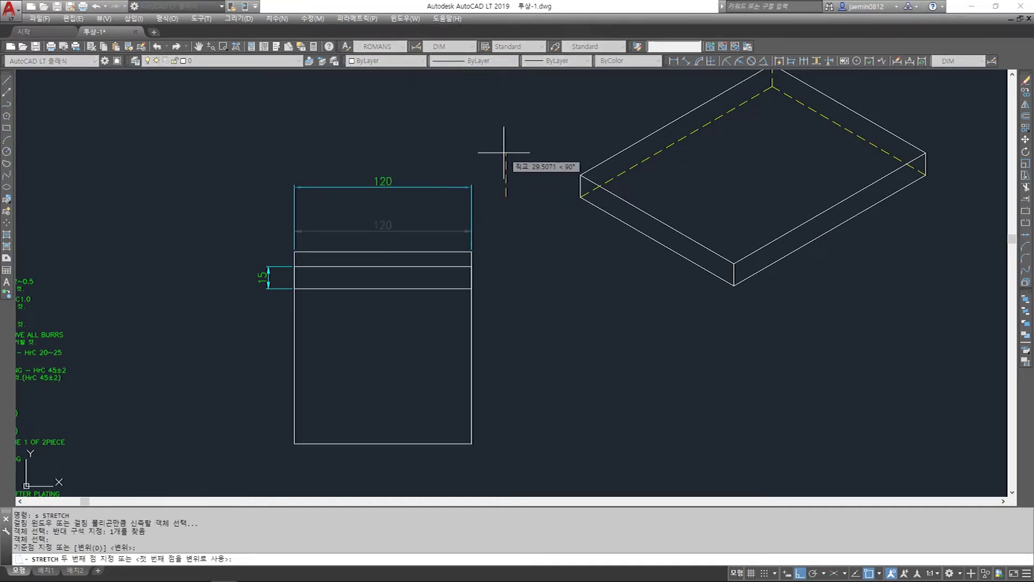
key("Escape")
scroll(478, 219, "up", 2)
key("Escape")
Stretch the 120 mm dimension line upward for more clearance above the outline's top edge
type("s")
key("Return")
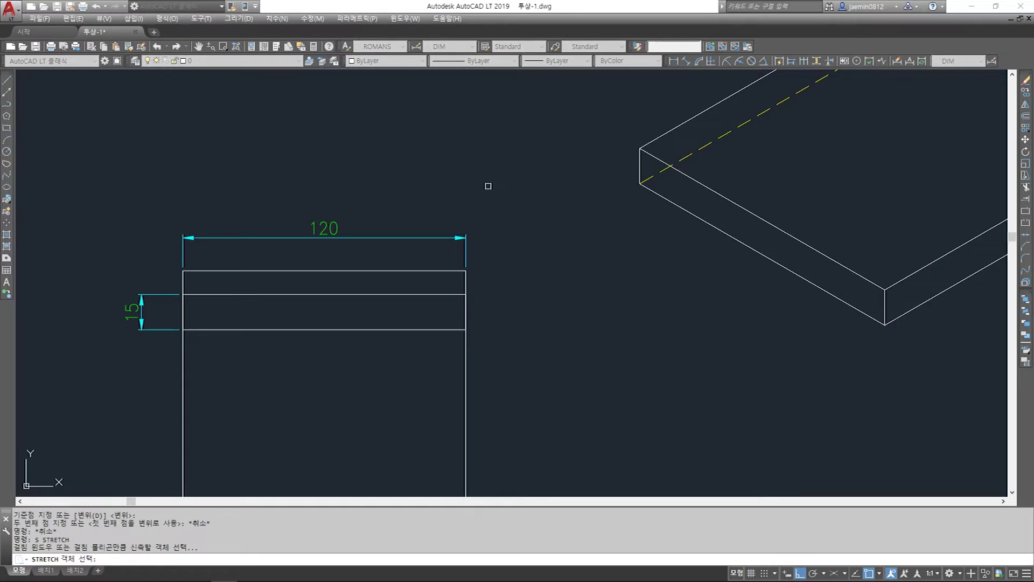
left_click(524, 171)
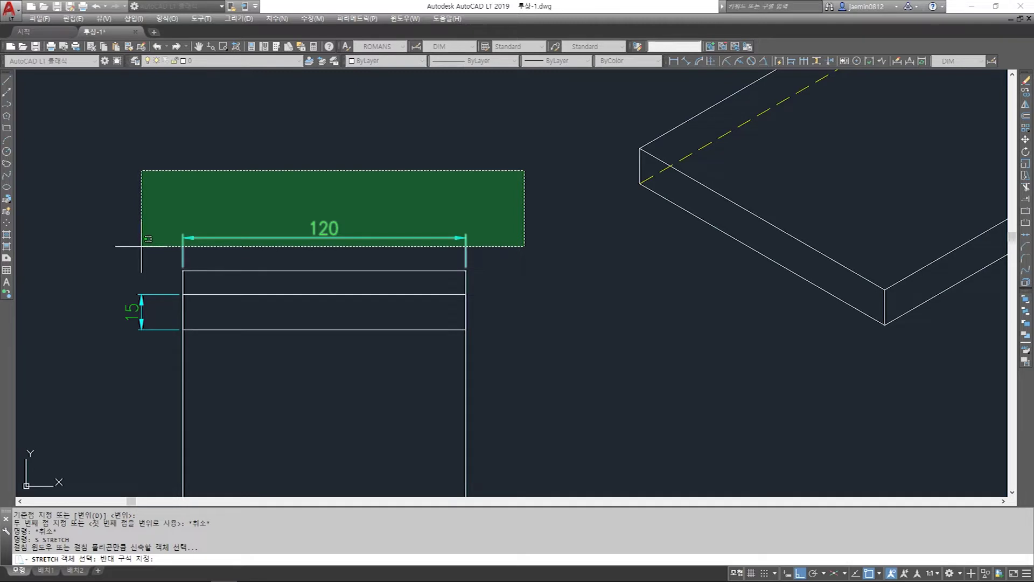
left_click(141, 246)
key("Return")
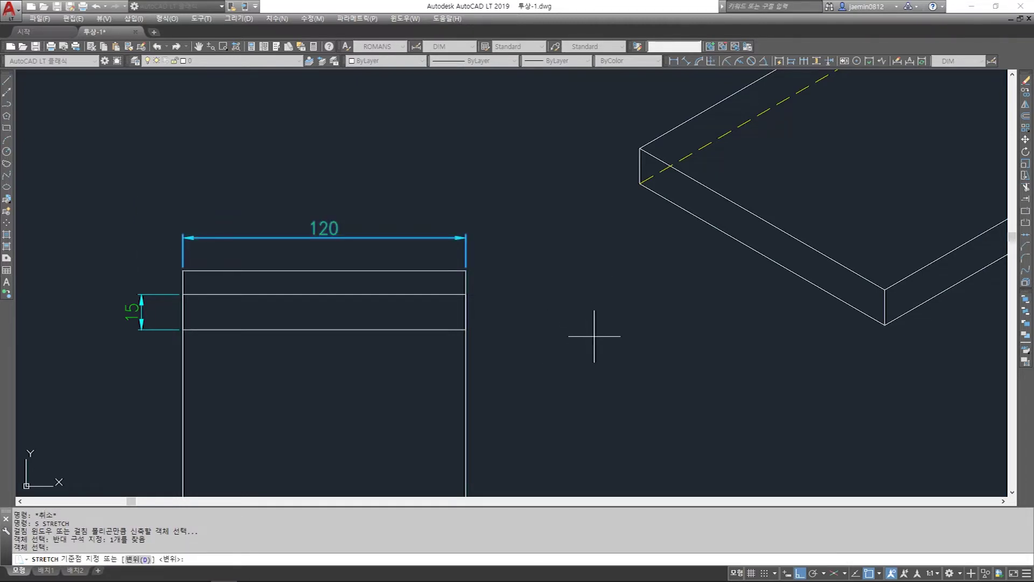
left_click(573, 337)
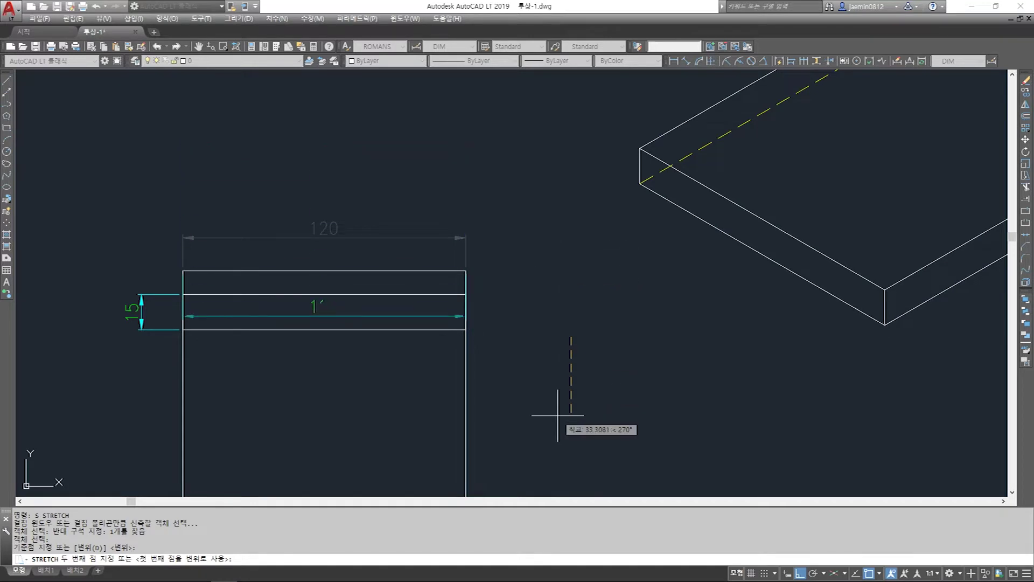
key("Escape")
Stretch the 15 mm dimension line farther out from the rectangle's left edge
middle_click_drag(548, 296, 578, 281)
type("s")
key("Return")
left_click(191, 209)
left_click(152, 324)
key("Return")
left_click(692, 368)
left_click(671, 371)
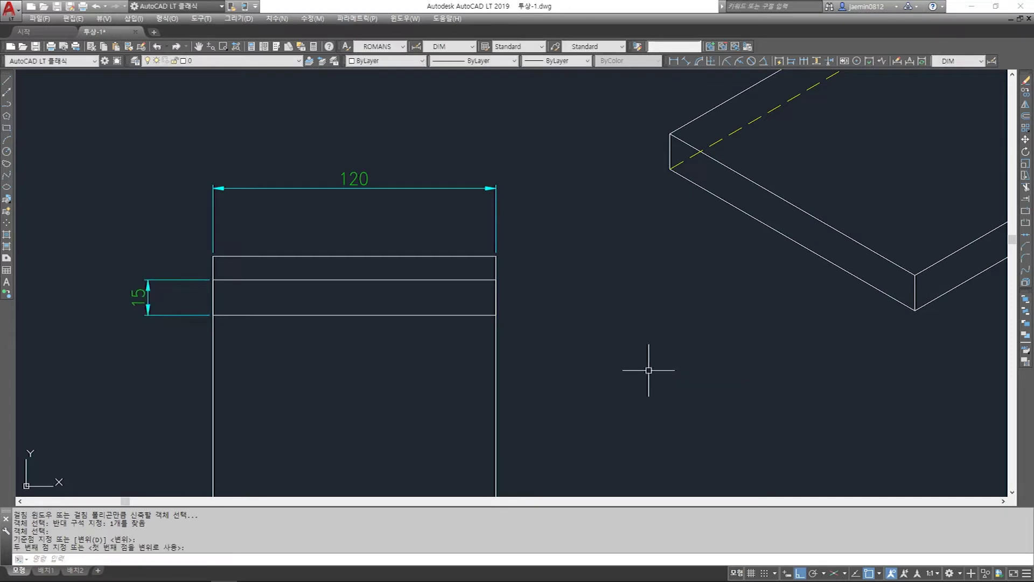
Examine the large outline around the 120 × 15 mm rectangle by highlighting its edges
scroll(669, 363, "down", 2)
middle_click_drag(515, 398, 471, 365)
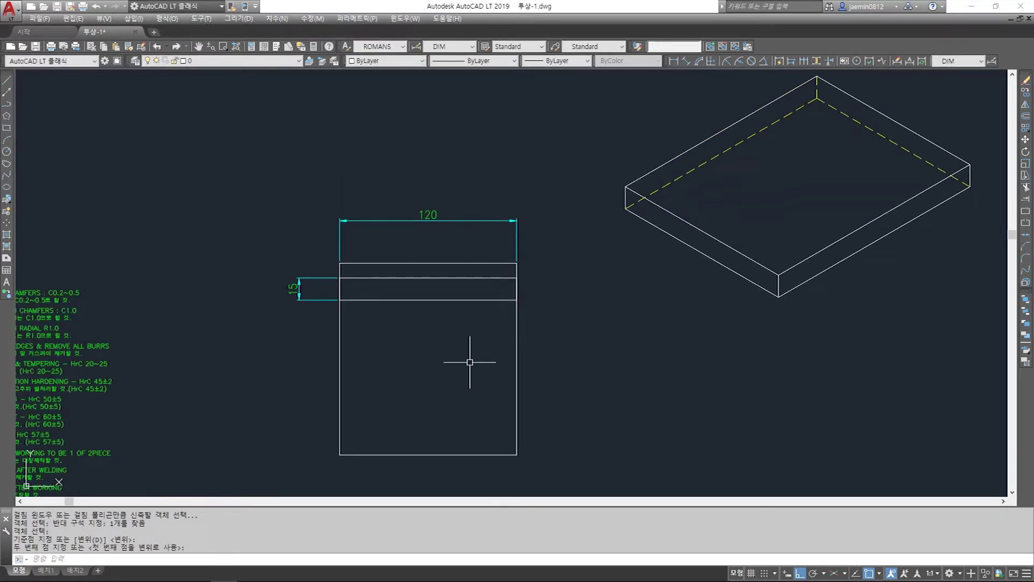
middle_click_drag(466, 362, 449, 331)
left_click(374, 295)
left_click(323, 301)
left_click(547, 305)
left_click(499, 302)
left_click(468, 233)
left_click(455, 246)
left_click(410, 343)
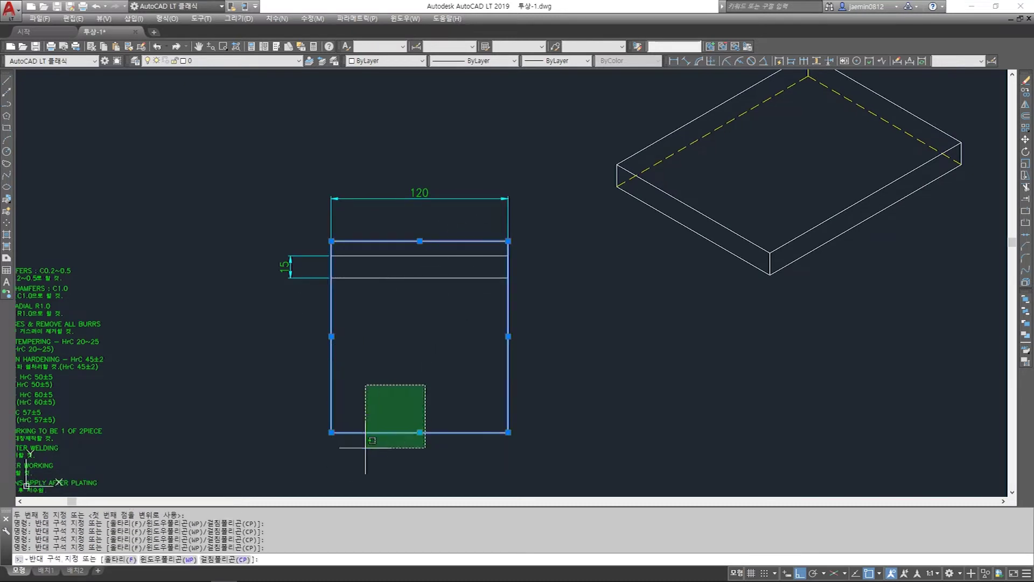
key("Escape")
Add a vertical linear dimension for the outline's full height, outside the 15 mm dimension
type("aa")
key("Return")
left_click(352, 243)
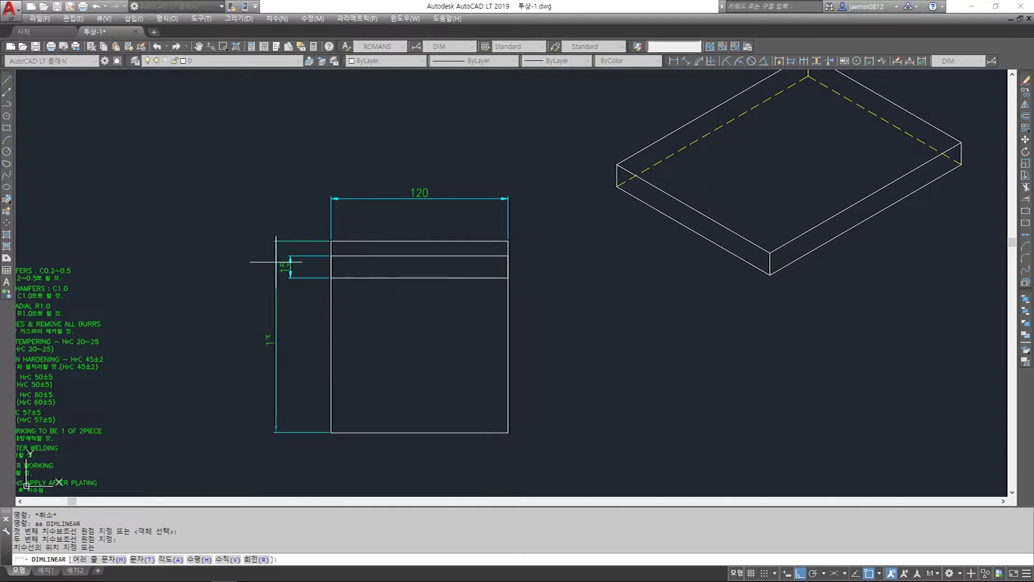
left_click(269, 267)
scroll(320, 255, "up", 2)
Dimension the gap between the outline's top edge and the thin rectangle, in line with the 15 mm dimension
key("Escape")
type("aa")
key("Return")
left_click(338, 238)
left_click(338, 231)
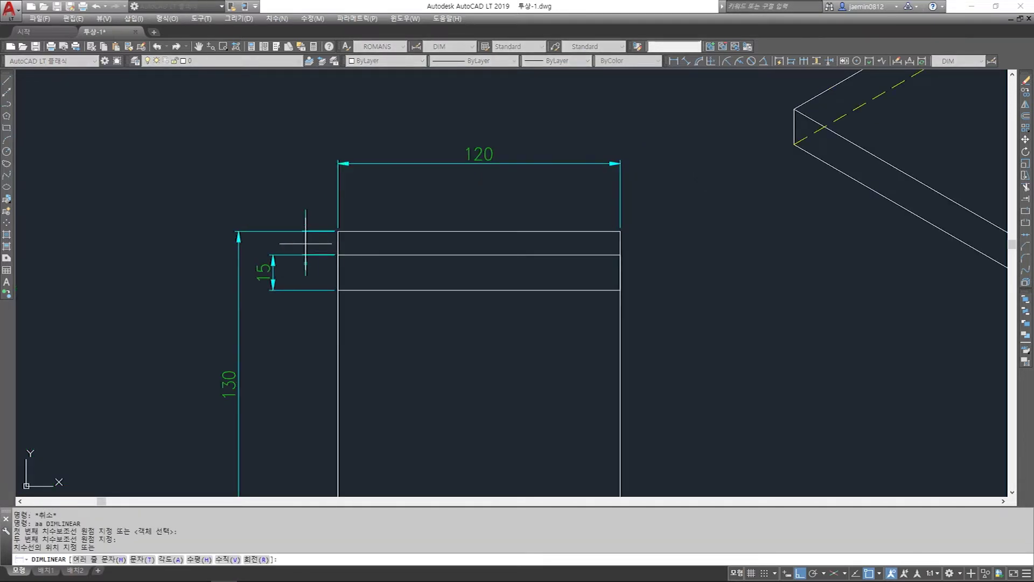
left_click(274, 254)
scroll(273, 254, "down", 2)
key("Escape")
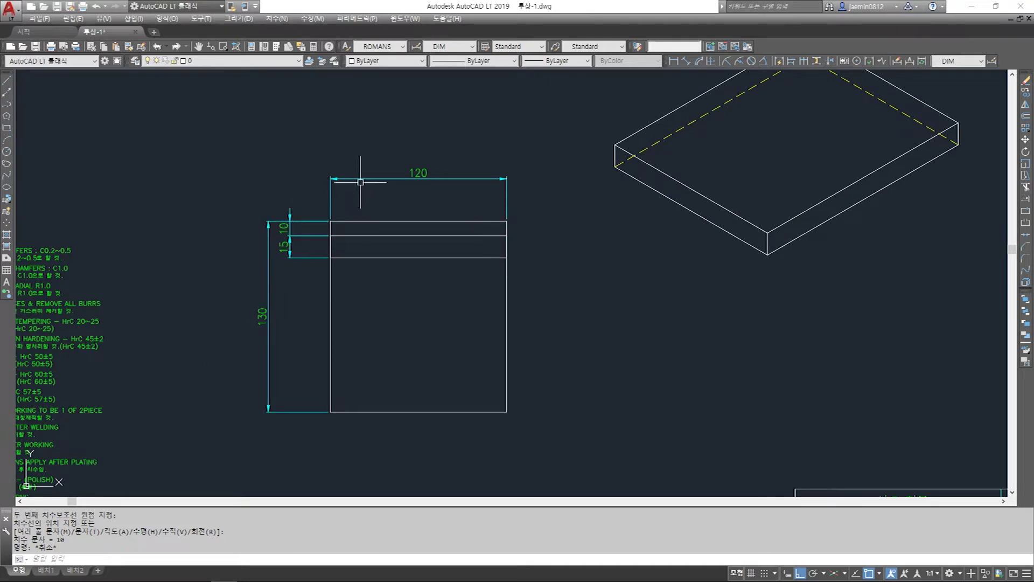
Highlight the 120 × 15 mm rectangle to examine its position inside the outline
scroll(358, 217, "up", 2)
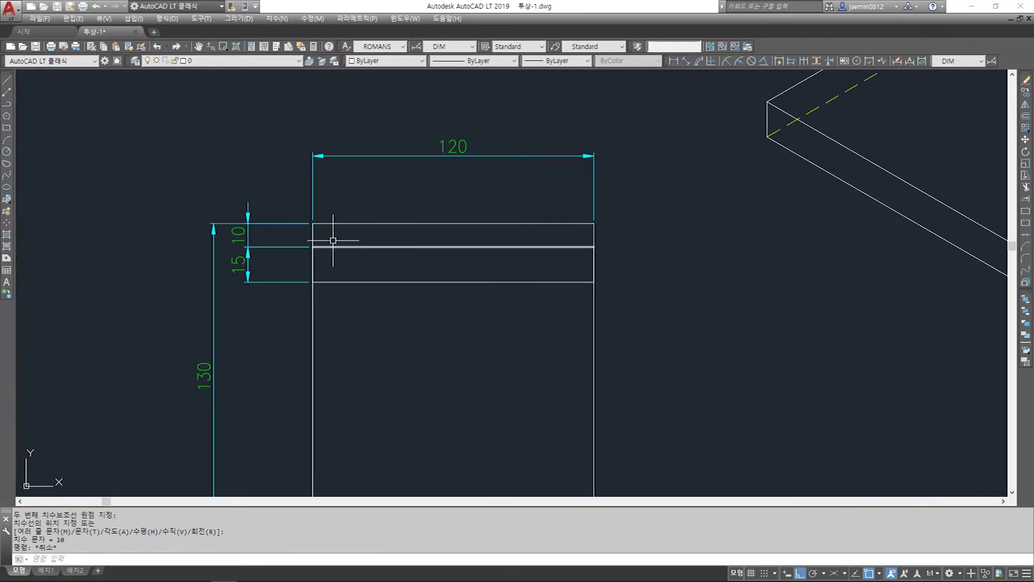
left_click(300, 232)
left_click(628, 301)
left_click(297, 229)
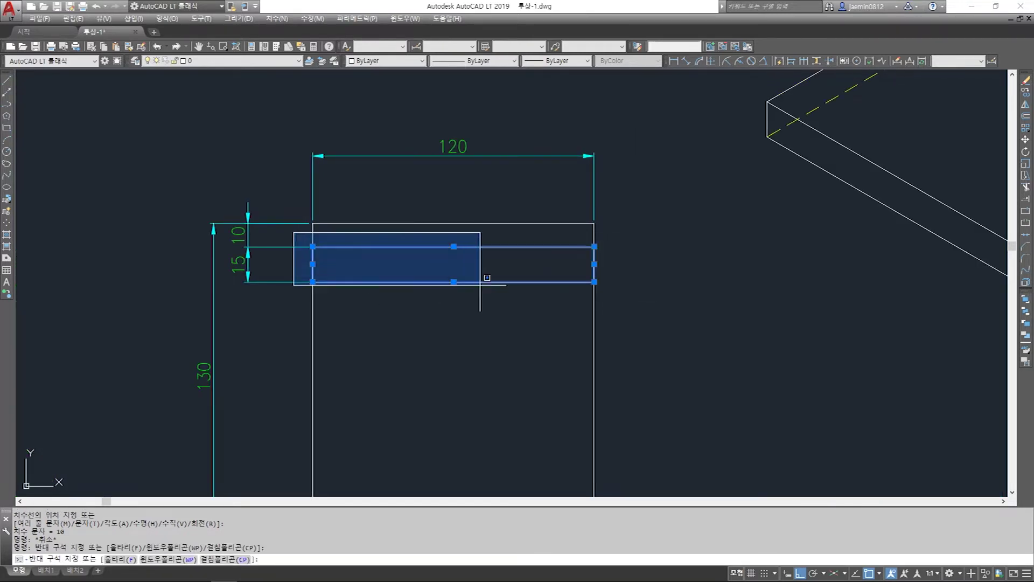
left_click(639, 307)
left_click(296, 236)
left_click(598, 310)
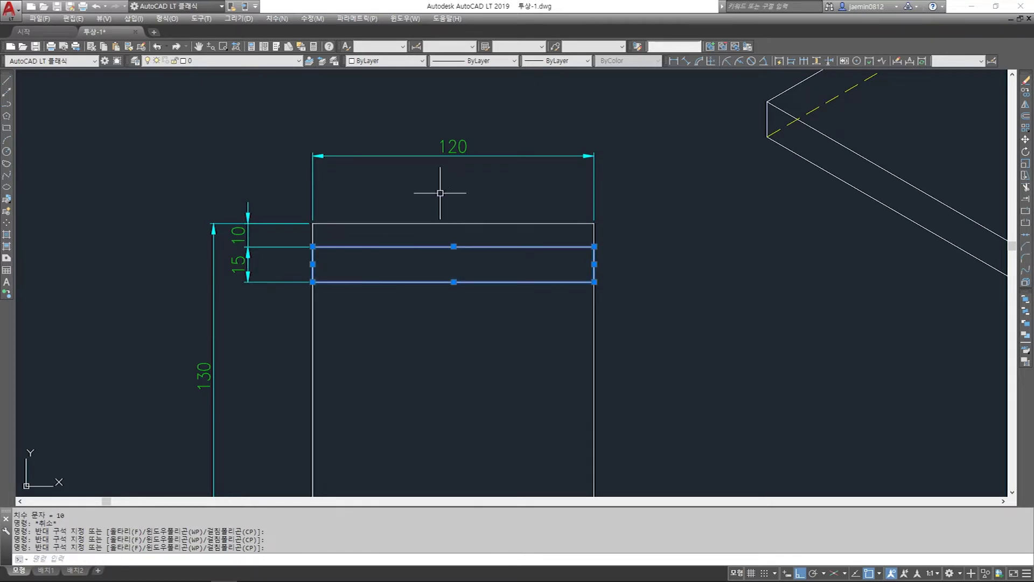
key("Escape")
Highlight the four edges of the 120 × 130 mm outline to compare it with the thin rectangle inside
scroll(400, 247, "down", 2)
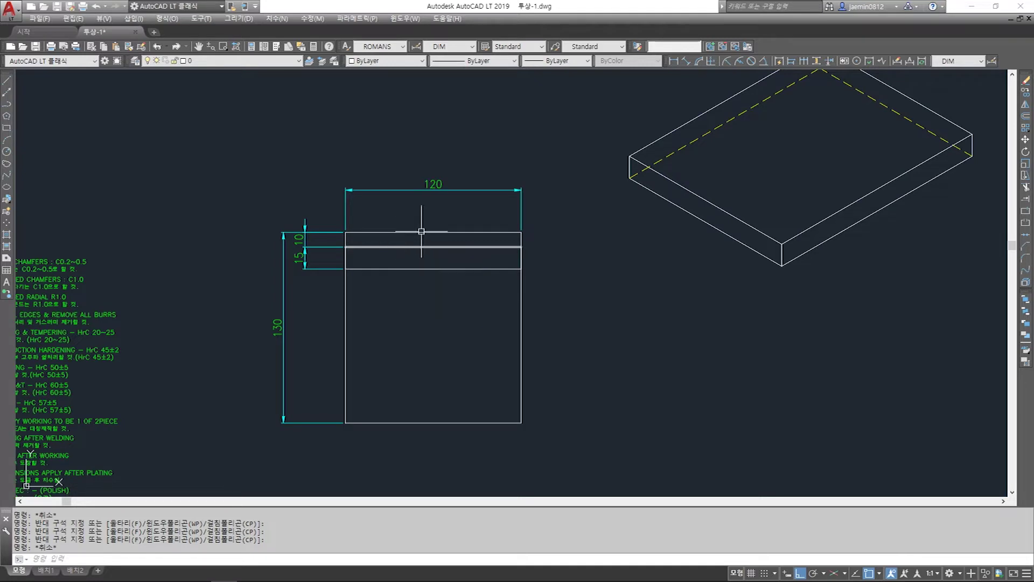
middle_click_drag(412, 249, 320, 271)
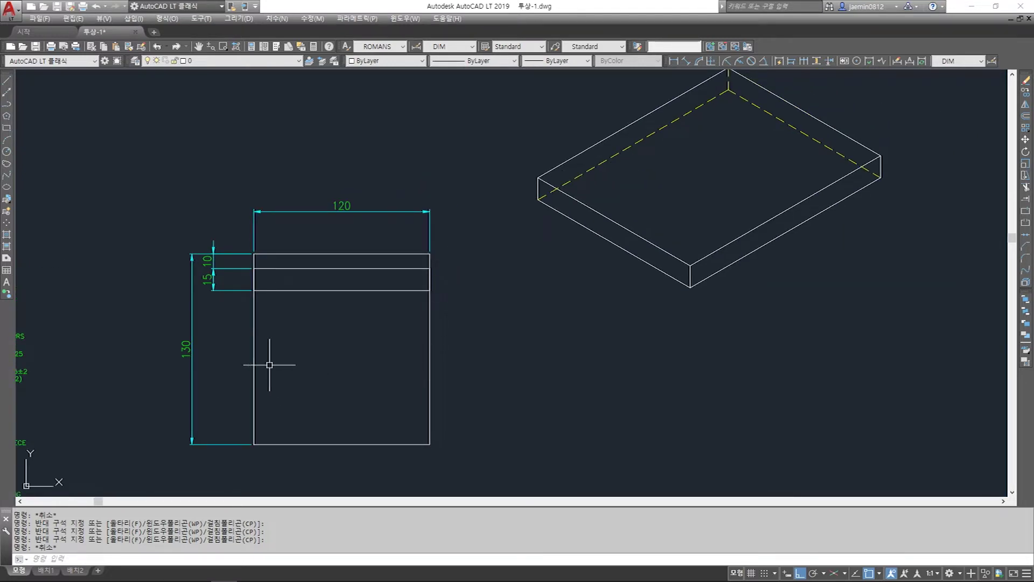
left_click_drag(248, 239, 278, 256)
left_click_drag(307, 238, 294, 259)
left_click_drag(267, 323, 239, 344)
left_click_drag(474, 329, 413, 355)
left_click_drag(428, 480, 257, 427)
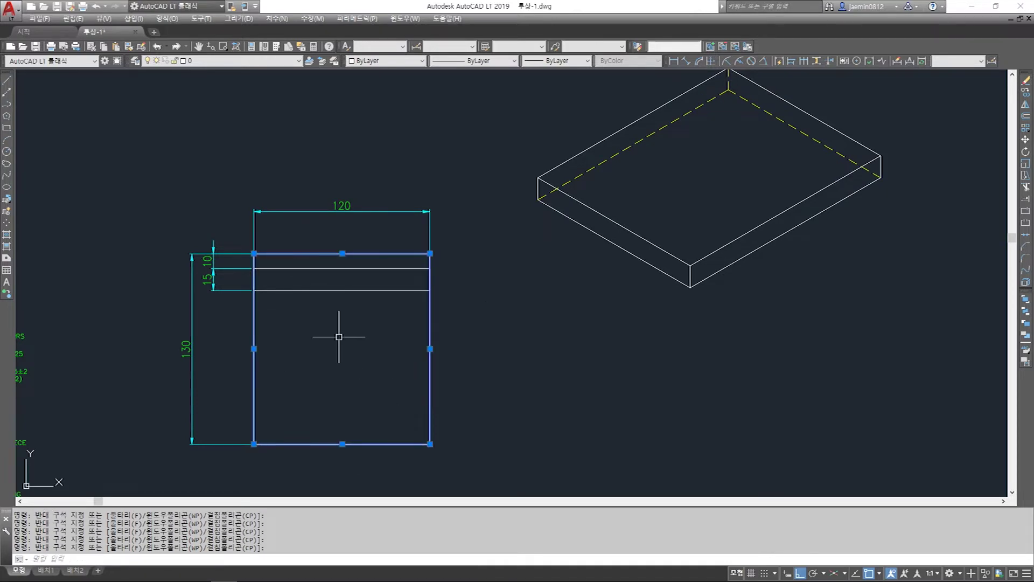
key("Escape")
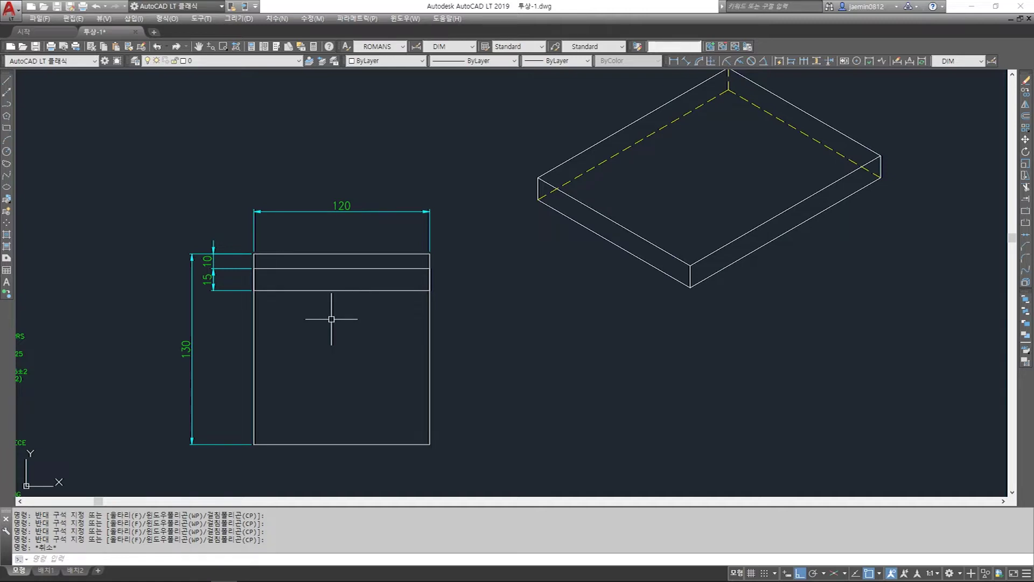
Move the isometric plate straight up to clear space below it for another isometric view
scroll(345, 318, "down", 4)
key("Escape")
type("m")
key("Return")
left_click(433, 194)
left_click(602, 311)
key("Return")
left_click(604, 323)
left_click(599, 264)
middle_click_drag(504, 302, 541, 300)
scroll(541, 300, "up", 3)
key("Escape")
Switch to isometric drafting and draw a 120 mm edge at 330° followed by a 130 mm edge straight down
left_click(834, 574)
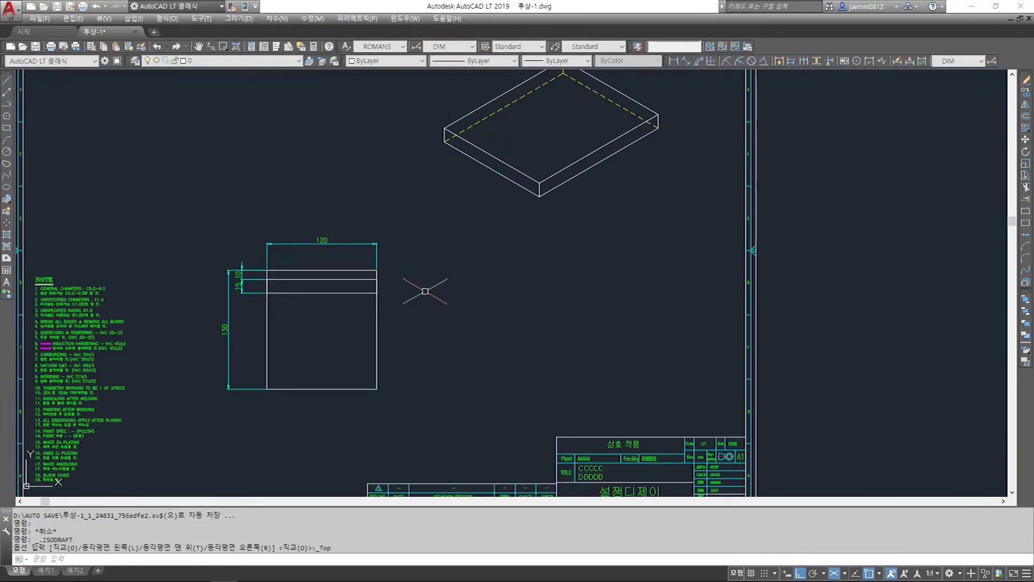
type("l")
key("Return")
left_click(491, 259)
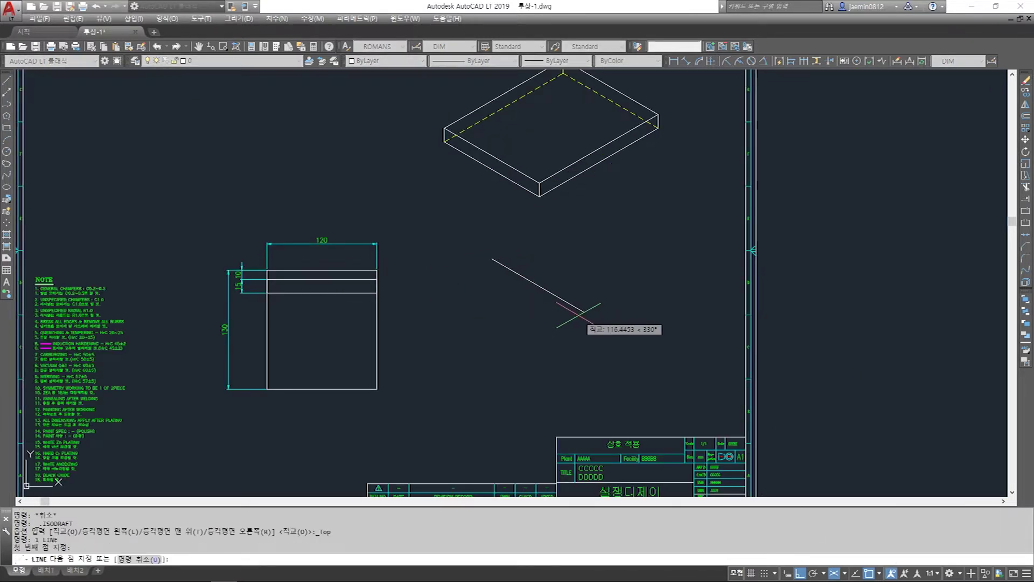
type("120")
key("Return")
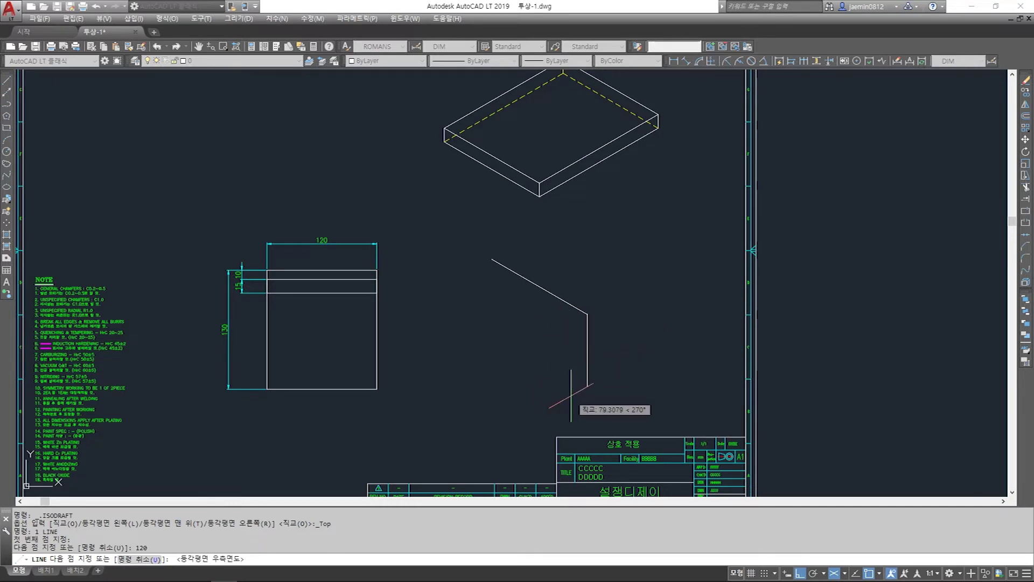
type("13")
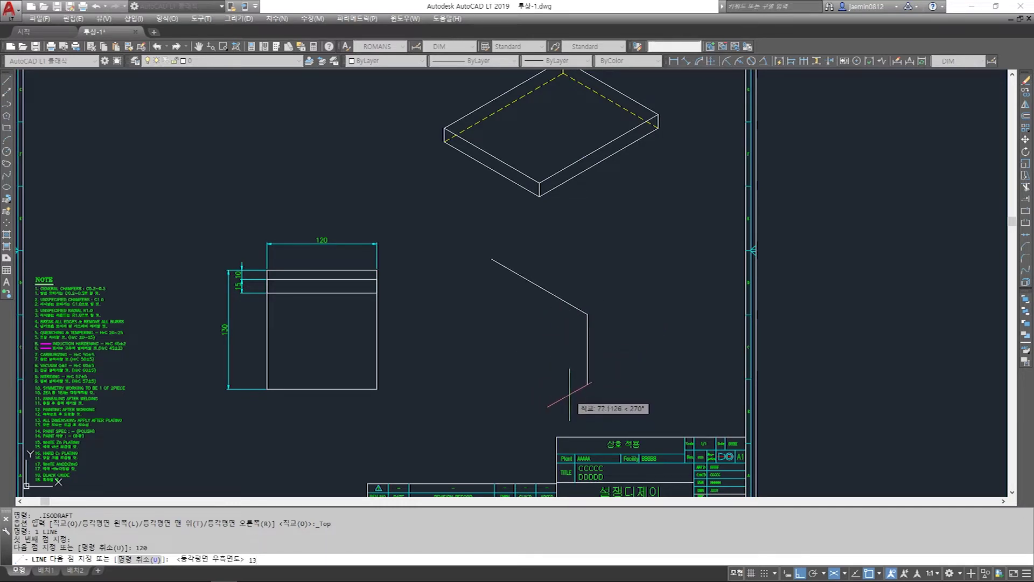
type("0")
key("Return")
Copy the 120 mm sloping edge from the upper to the lower end of the 130 mm vertical edge
type("f")
key("Escape")
type("cc")
key("Return")
key("space")
left_click(587, 314)
left_click(587, 433)
key("Escape")
Copy the 130 mm vertical edge to the left ends of the sloping edges, closing the isometric face
key("space")
left_click(607, 348)
left_click(567, 377)
key("space")
left_click(587, 433)
left_click(491, 378)
key("Escape")
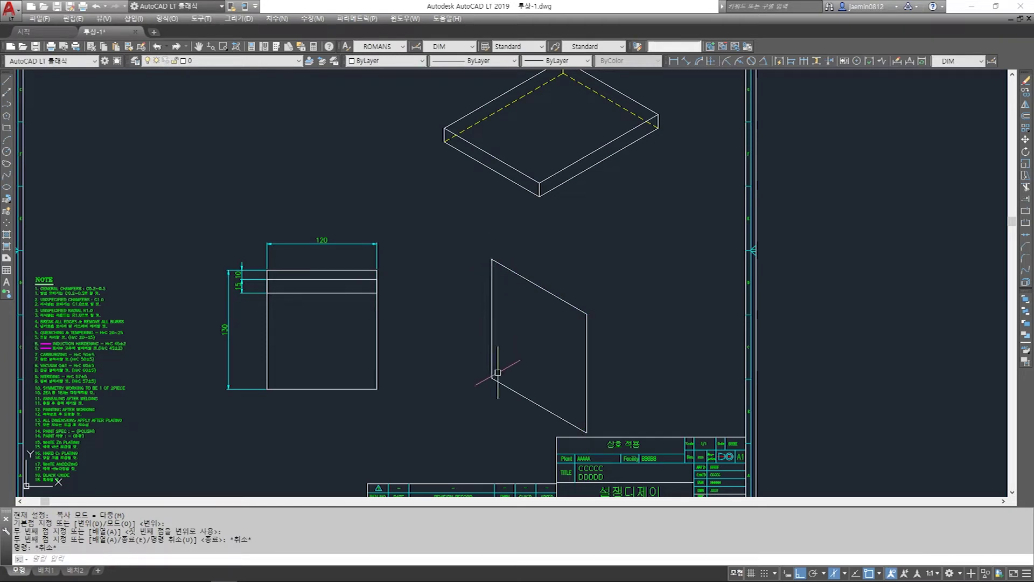
Move the 120 × 130 mm isometric face straight up, away from the title block
type("m")
key("space")
left_click(614, 247)
left_click(464, 402)
key("space")
left_click(625, 343)
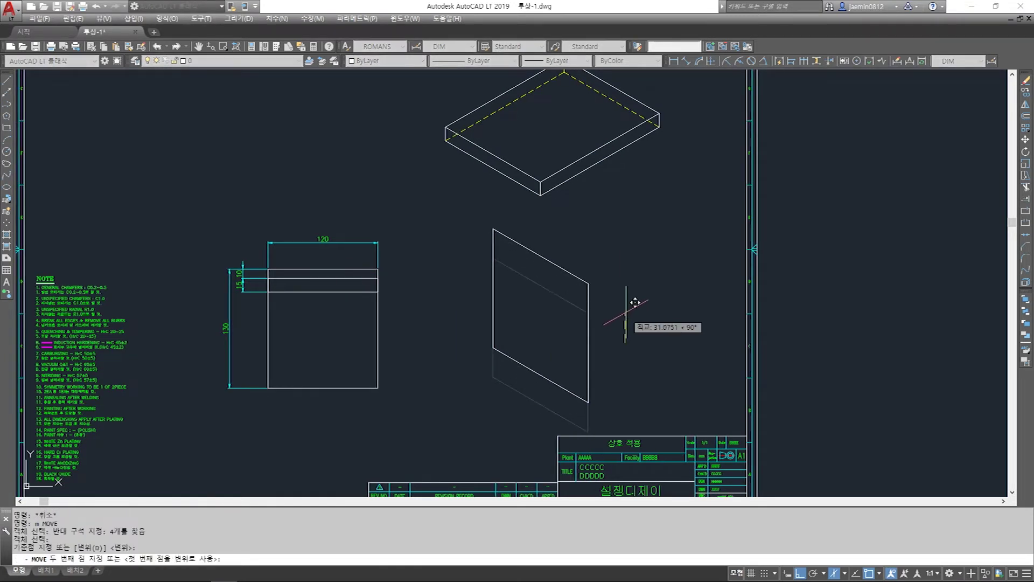
left_click(626, 306)
key("Escape")
Copy the isometric face 15 mm toward 210° to form the vertical plate's second face
type("cc")
key("space")
left_click(592, 237)
left_click(475, 374)
key("space")
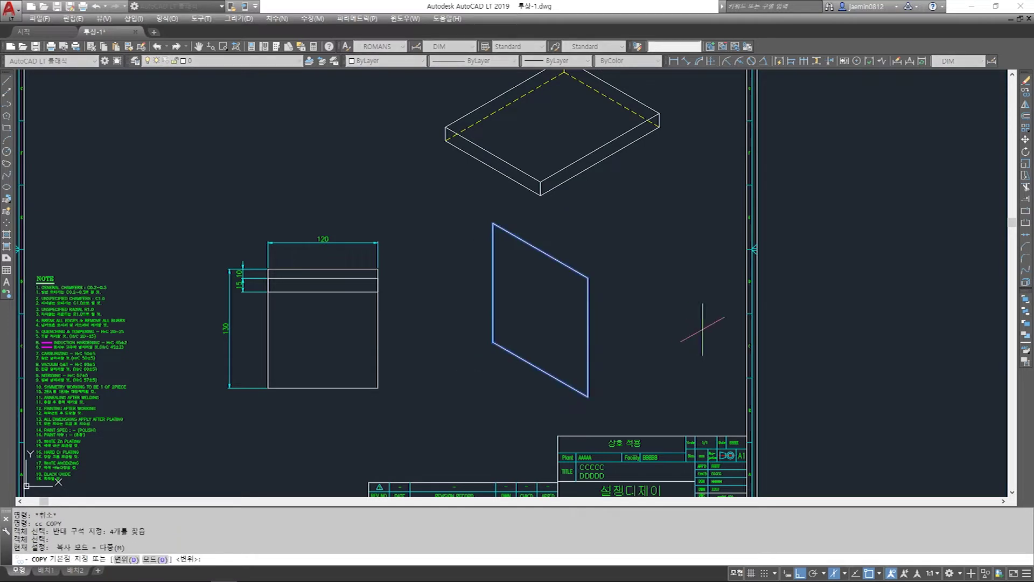
left_click(702, 324)
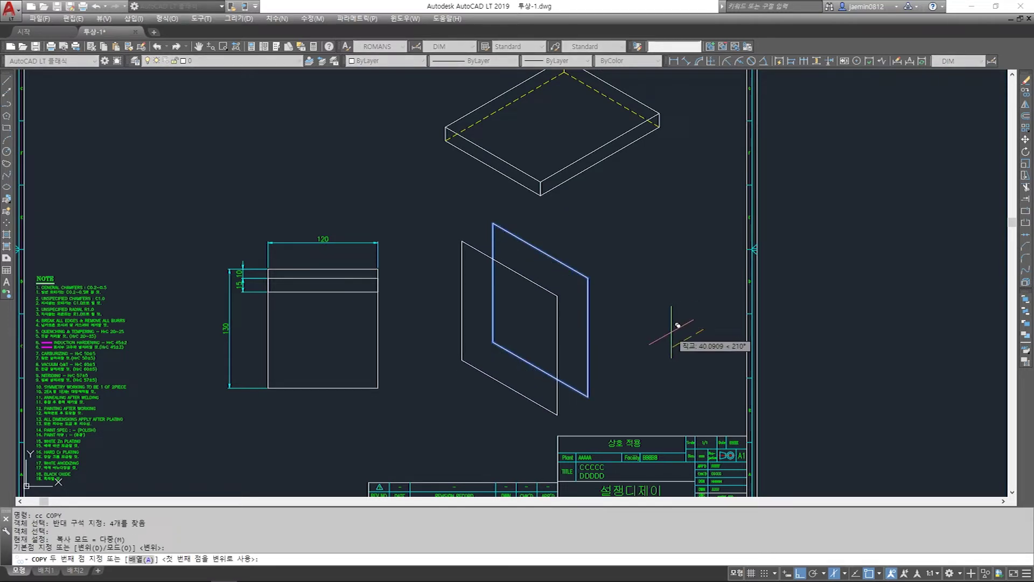
type("15")
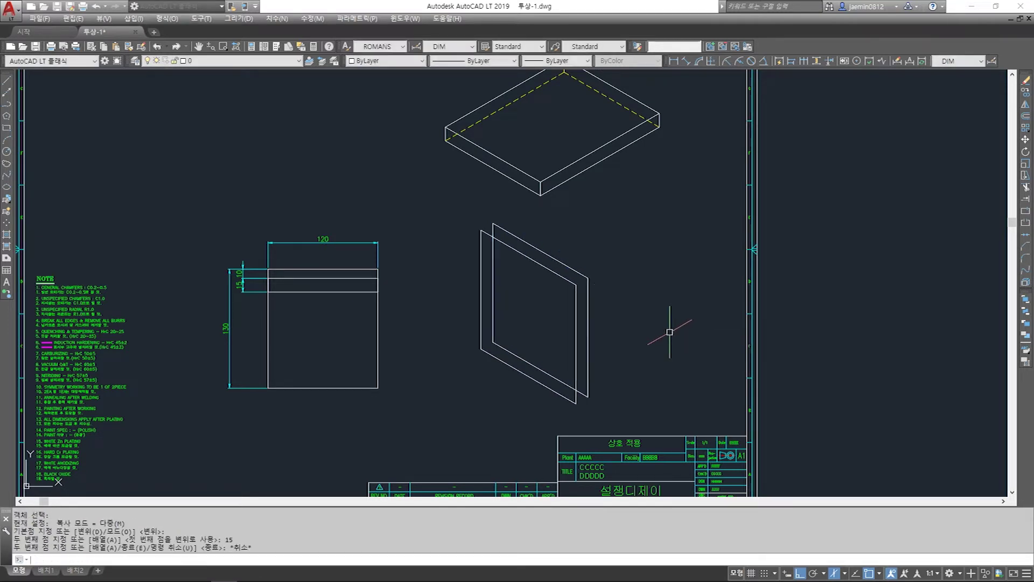
key("Escape")
Connect the matching corners of the two isometric faces with short lines to complete the vertical plate
scroll(606, 269, "up", 4)
type("l")
left_click(559, 292)
left_click(529, 309)
key("Escape")
key("space")
left_click(287, 171)
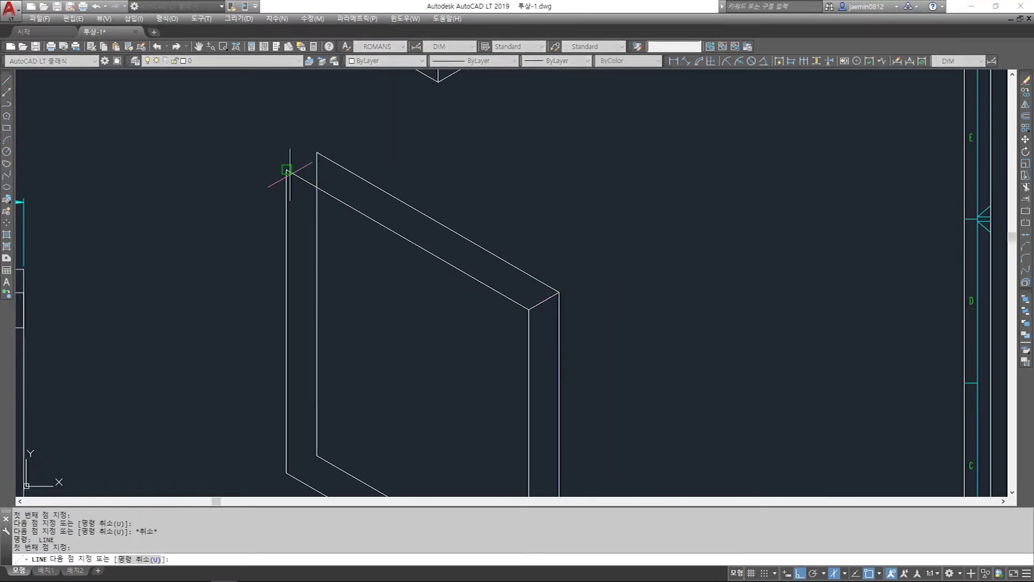
scroll(358, 178, "down", 4)
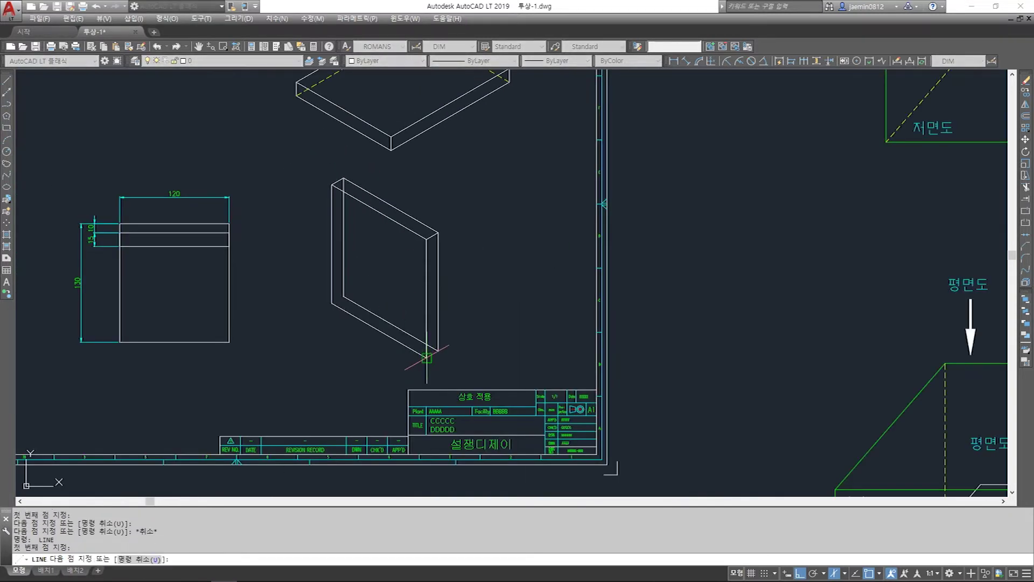
scroll(326, 296, "up", 4)
key("Escape")
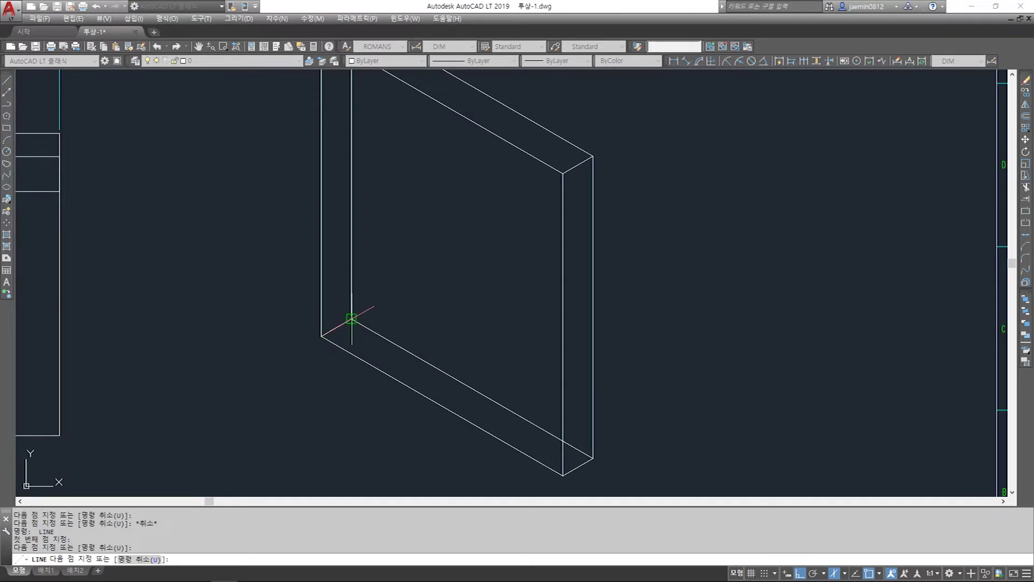
Put the three concealed edges meeting at the vertical plate's lower rear corner on the hidden-line layer
left_click(373, 329)
left_click(336, 316)
scroll(428, 328, "down", 2)
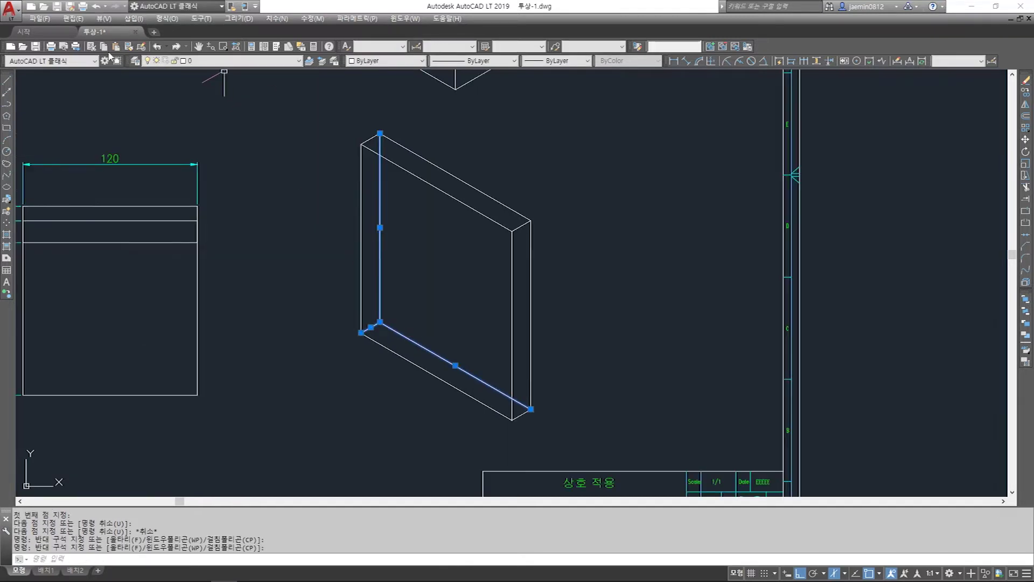
left_click(185, 60)
left_click(205, 94)
key("Escape")
scroll(528, 322, "down", 3)
scroll(528, 322, "up", 2)
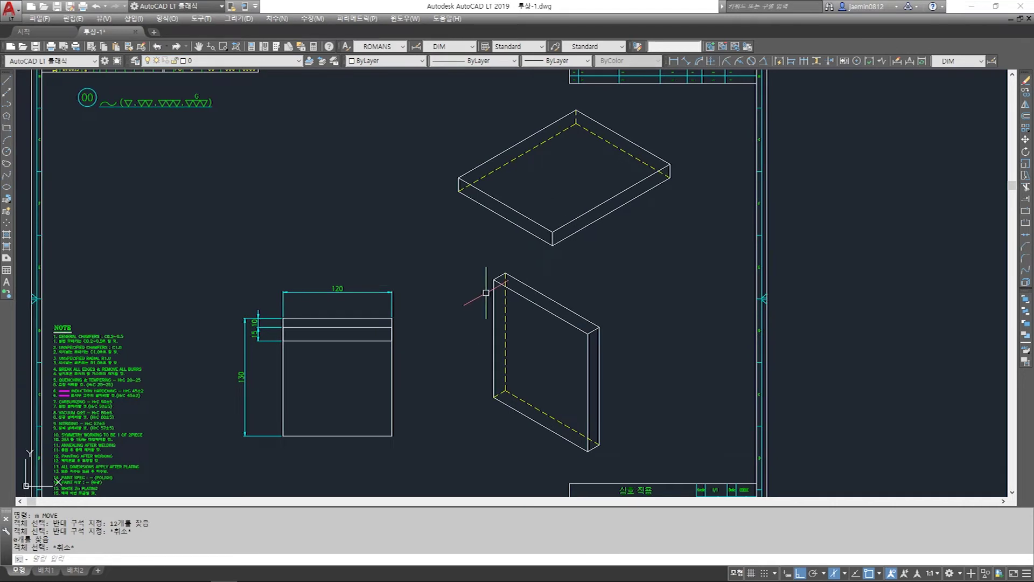
left_click(518, 291)
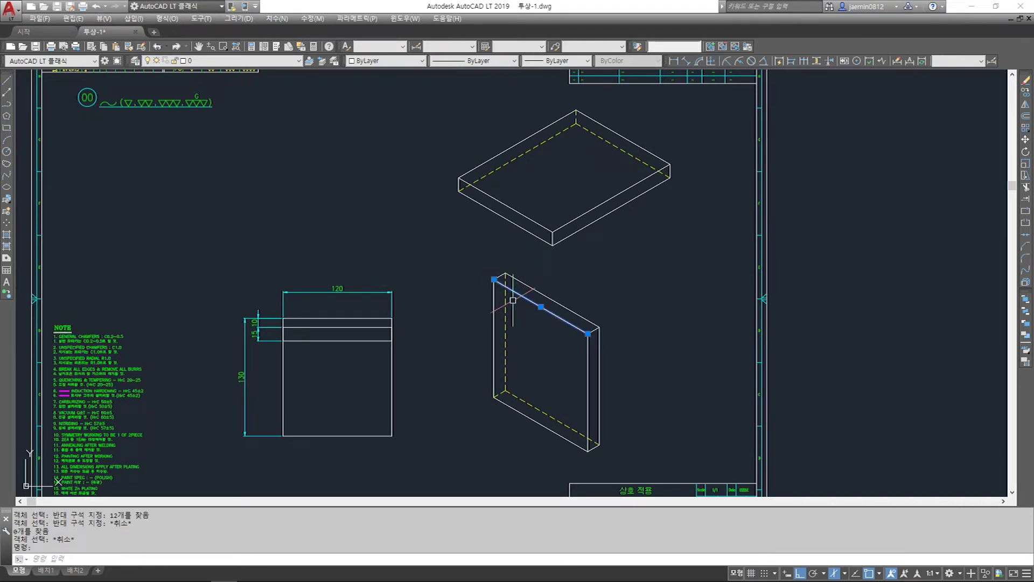
key("Escape")
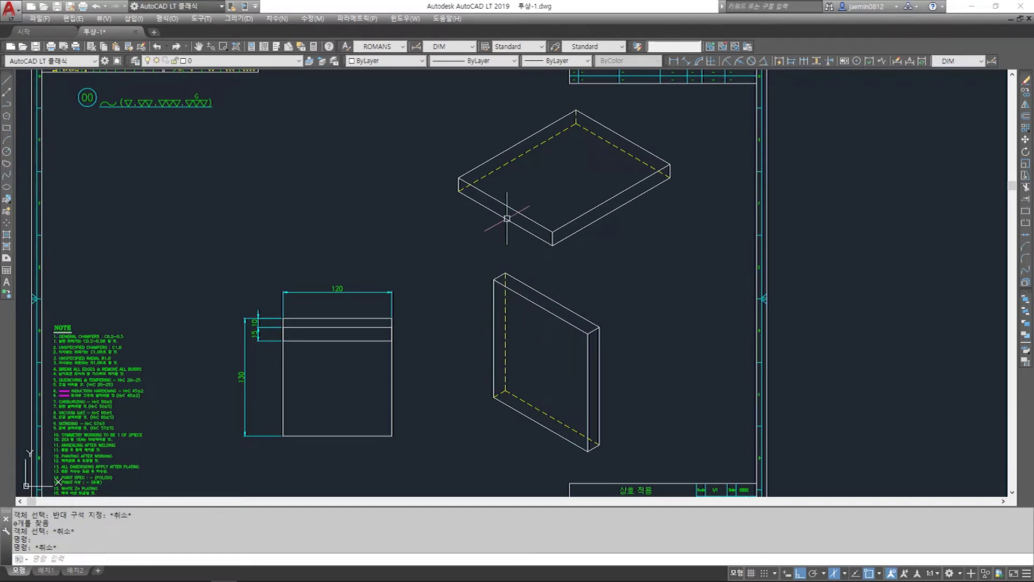
Cut the horizontal isometric slab and paste it back as a block slightly up and right of its original place
left_click(415, 100)
left_click(685, 252)
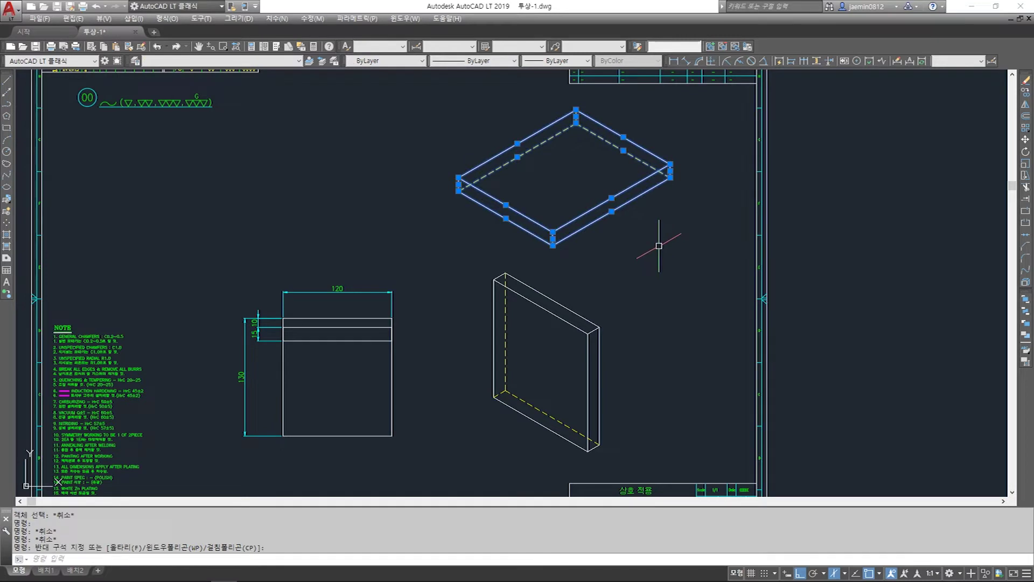
key("ctrl+x")
key("ctrl+shift+v")
left_click(484, 232)
key("Escape")
Cut the vertical isometric plate and paste it back as a block beneath the slab
left_click(459, 236)
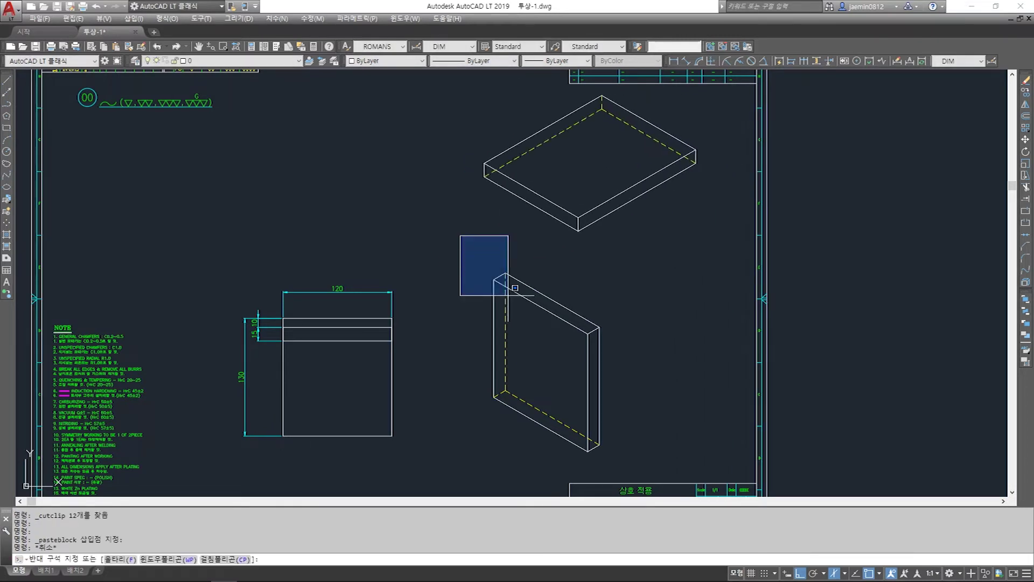
left_click(624, 454)
key("ctrl+x")
key("ctrl+shift+v")
left_click(556, 420)
key("Escape")
Move the slab block by its upper rear corner onto the upper left corner of the vertical plate's front face
type("m")
key("space")
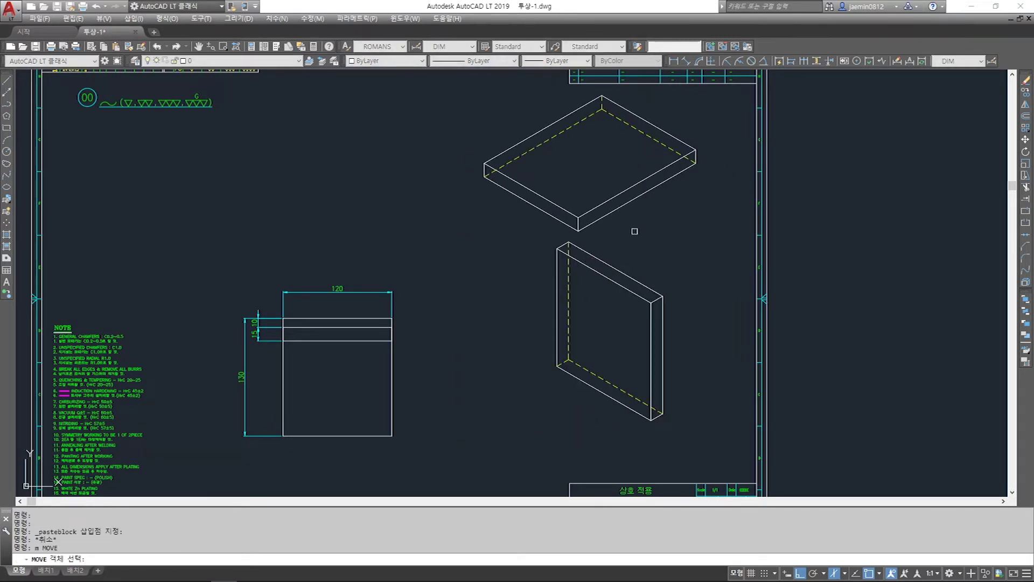
left_click(635, 231)
left_click(609, 188)
key("space")
left_click(602, 95)
left_click(557, 248)
key("Escape")
scroll(586, 327, "up", 2)
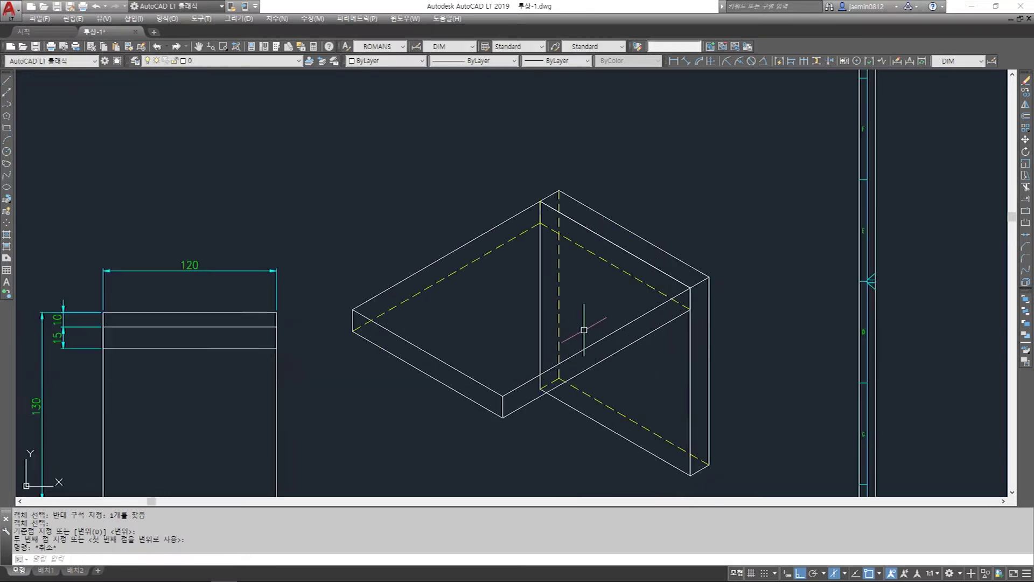
middle_click_drag(591, 360, 600, 317)
key("Escape")
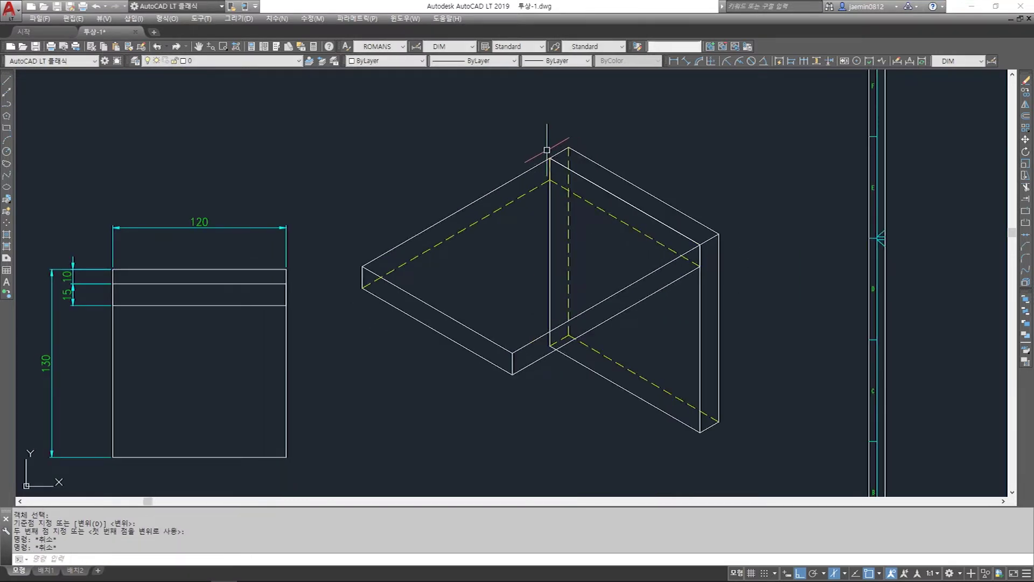
type("m")
left_click(650, 309)
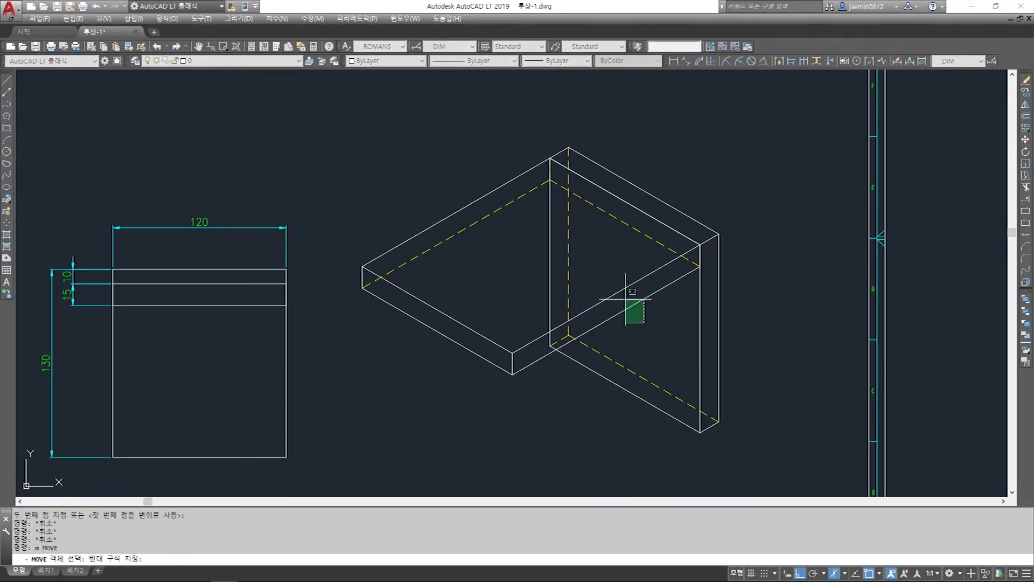
left_click(609, 285)
key("Escape")
Move the slab block 10 mm straight down along the vertical plate's front face
type("m")
left_click(637, 330)
left_click(600, 276)
key("space")
left_click(765, 153)
type("10")
key("Return")
key("Escape")
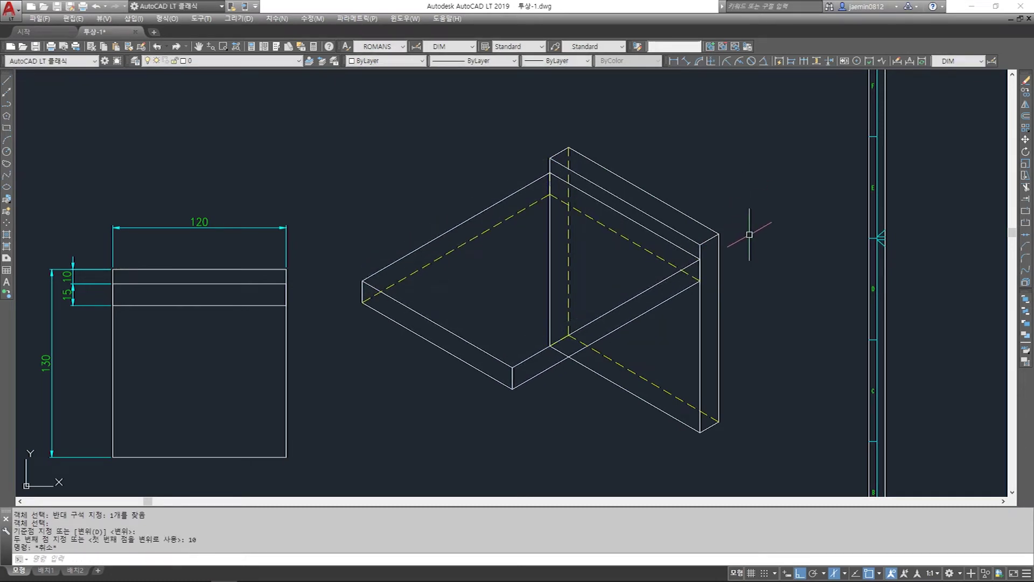
scroll(749, 234, "down", 5)
scroll(749, 234, "up", 2)
key("Escape")
type("x")
key("space")
left_click(771, 121)
key("Escape")
key("Escape")
key("Escape")
Explode the slab and vertical plate blocks into separate lines
type("x")
key("space")
left_click(779, 122)
left_click(614, 262)
key("space")
key("Escape")
scroll(667, 181, "up", 7)
type("tr")
left_click(676, 175)
left_click(647, 216)
scroll(646, 216, "down", 2)
key("Escape")
Erase the slab's dashed rear edges and the vertical plate's long dashed vertical edge
key("e")
key("space")
left_click(565, 189)
key("space")
left_click(581, 106)
left_click(631, 186)
key("space")
left_click(681, 192)
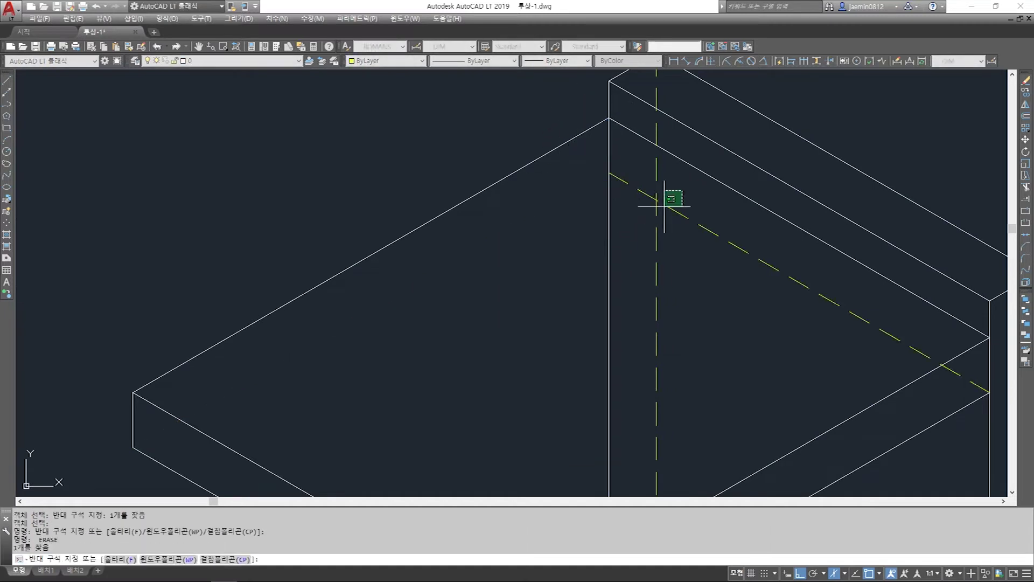
left_click(652, 202)
key("space")
Erase the remaining dashed edges at the base of the vertical plate
key("Escape")
key("Escape")
key("e")
key("space")
left_click(701, 359)
key("space")
key("Escape")
Trim away the part of the vertical plate's lower front edge that lies behind the slab
type("tr")
key("space")
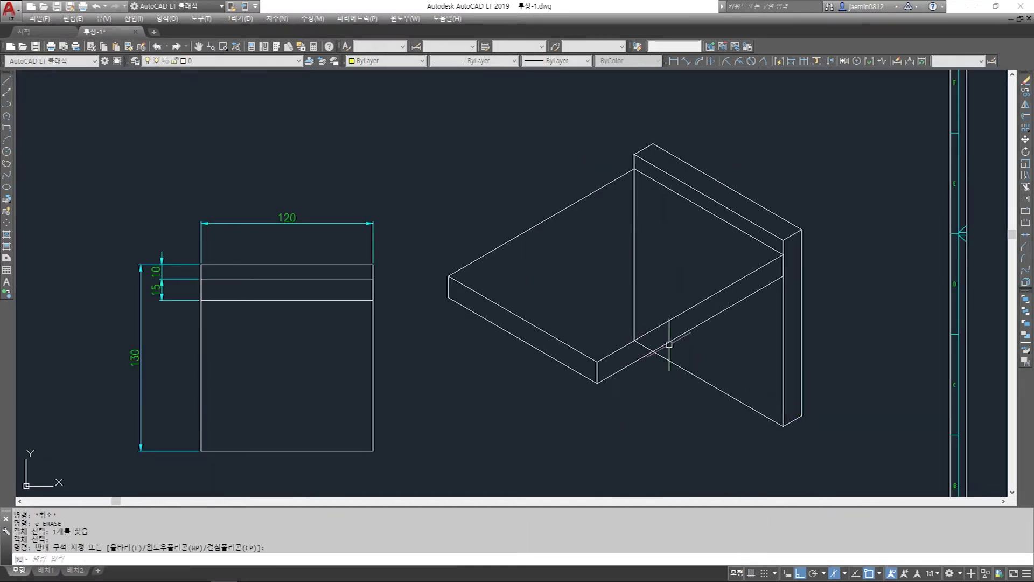
left_click(663, 345)
key("space")
left_click(642, 345)
left_click(634, 310)
key("Escape")
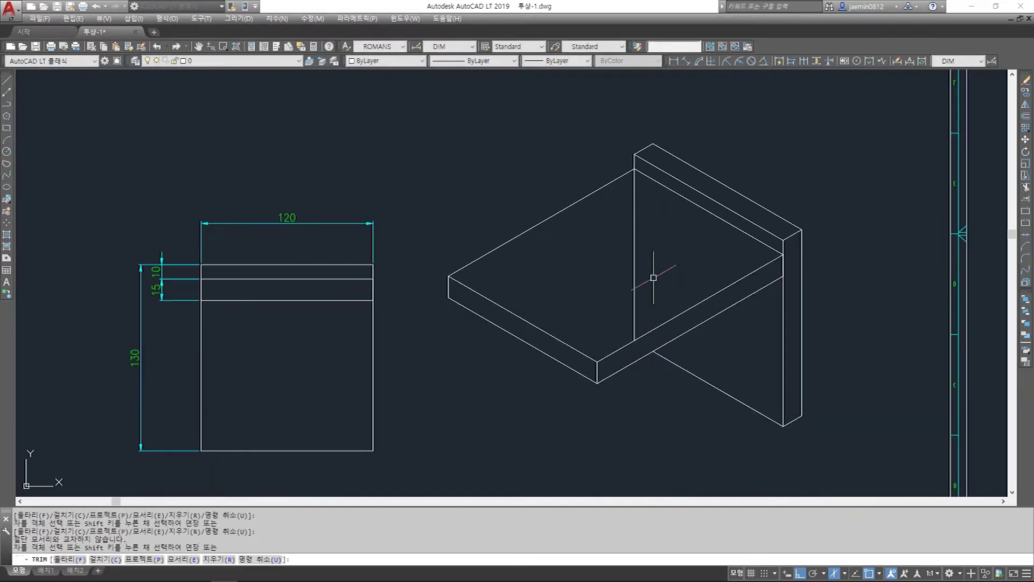
type("e")
left_click(652, 253)
key("Escape")
key("Escape")
Trim the vertical plate's left front edge below the slab's upper rear edge
type("tr")
key("space")
left_click(651, 190)
left_click(650, 174)
key("space")
left_click(653, 218)
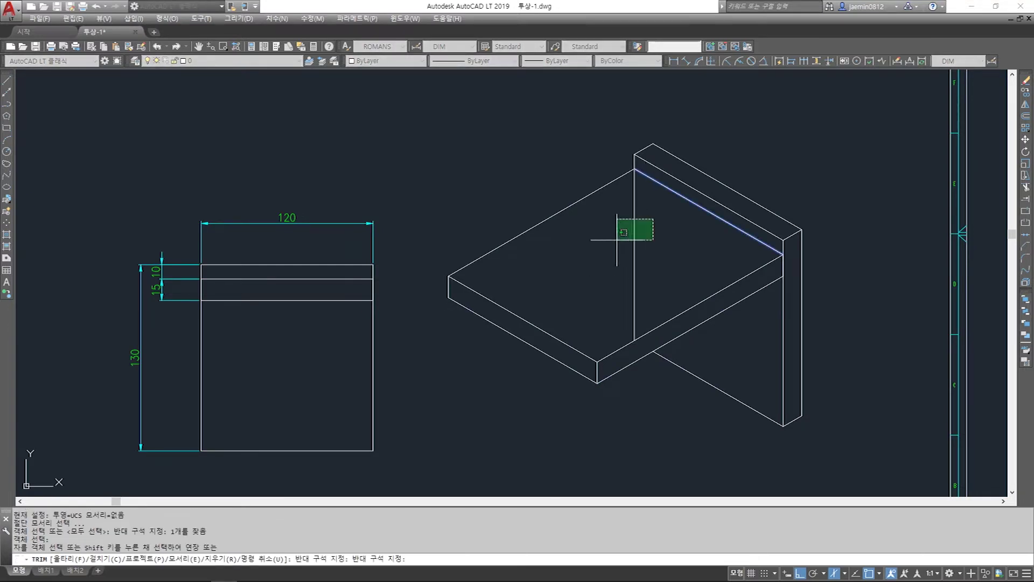
left_click(617, 240)
key("Escape")
middle_click_drag(682, 422, 679, 391)
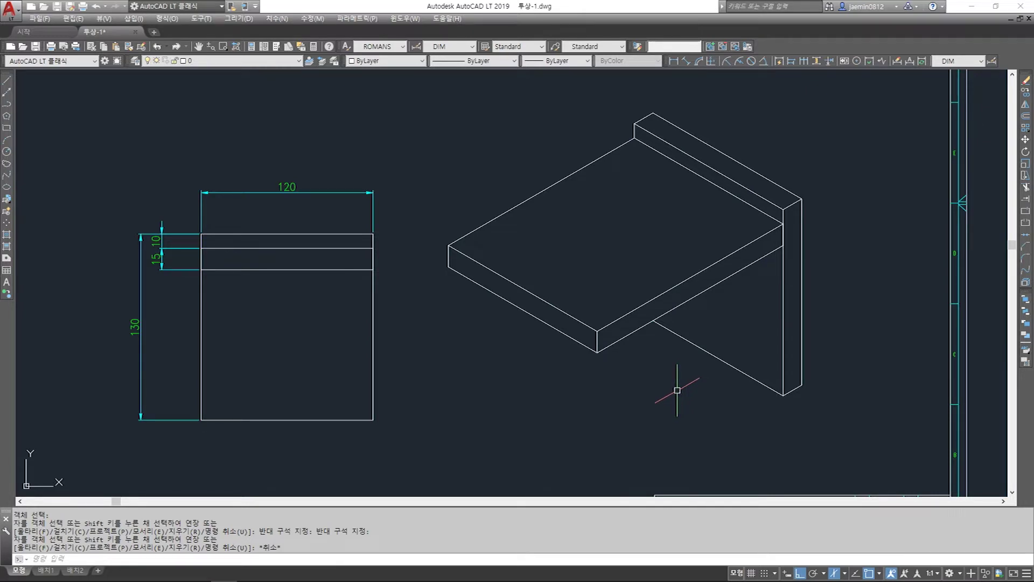
Put the 15 mm high rectangle in the front view on hidden-line layer 002
middle_click_drag(500, 365, 578, 344)
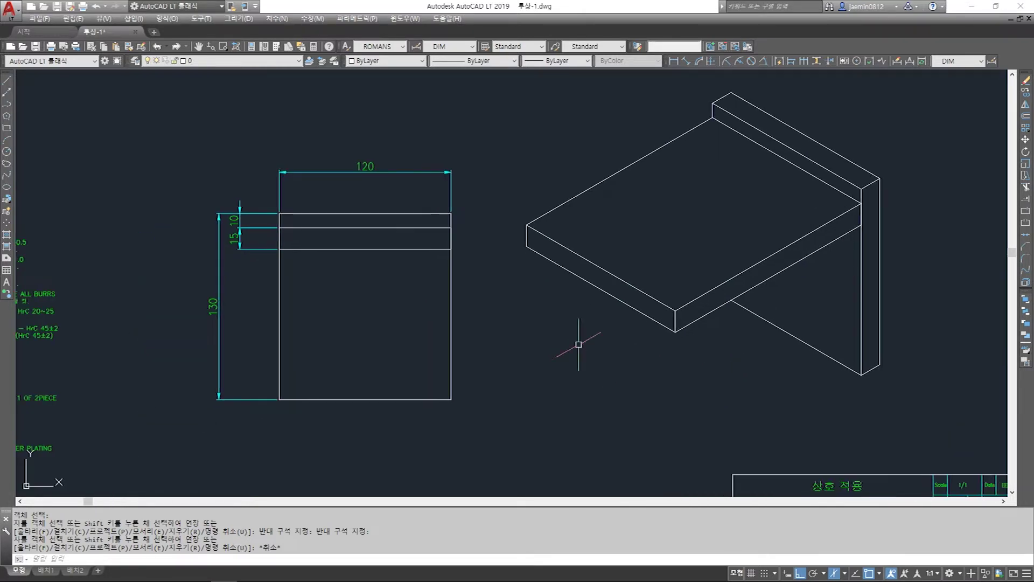
left_click(273, 219)
left_click(473, 261)
left_click(263, 222)
left_click(395, 268)
left_click(269, 220)
left_click(463, 270)
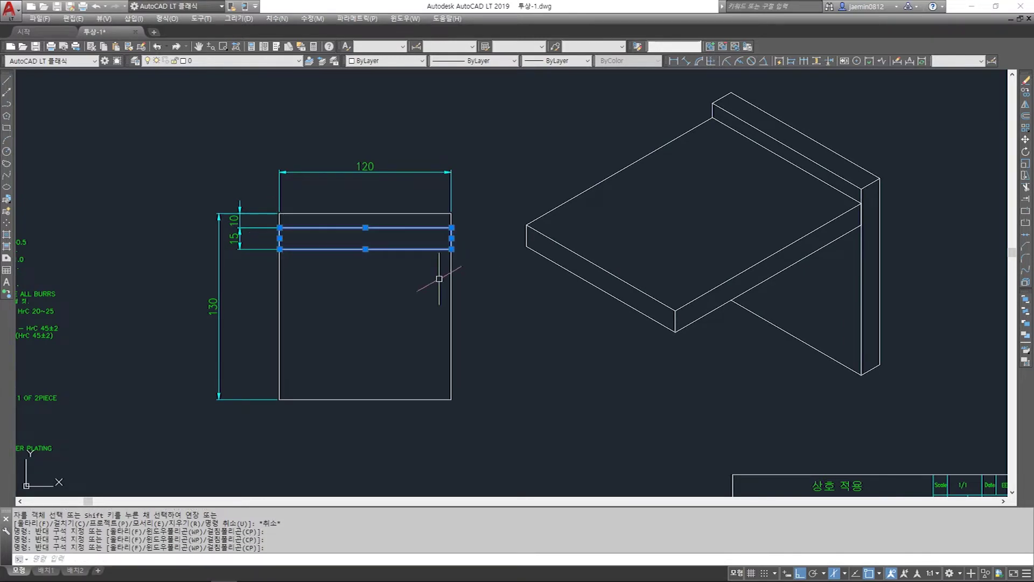
left_click(227, 66)
left_click(230, 90)
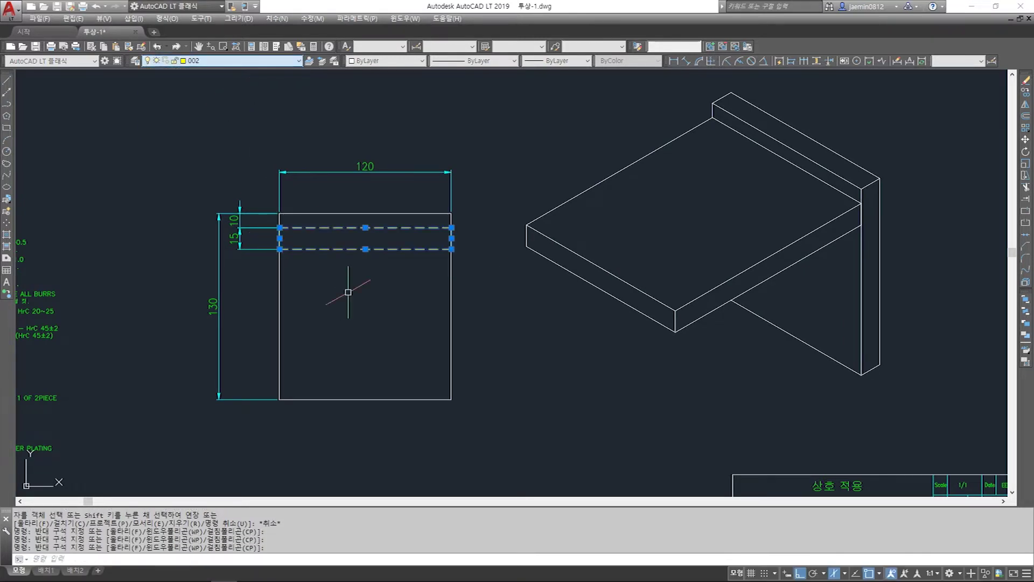
key("Escape")
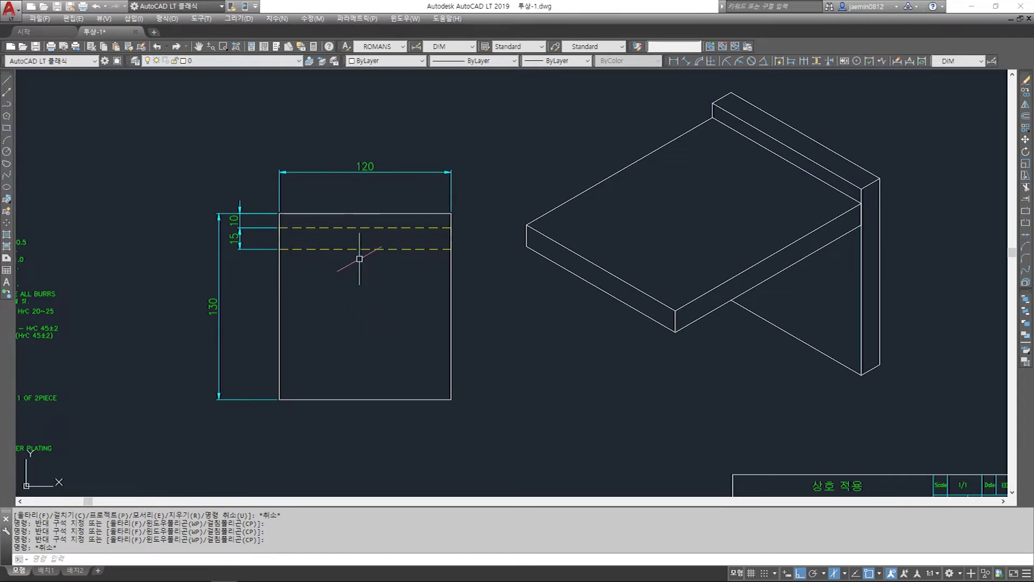
Highlight the vertical plate's edges in the isometric view to examine how they relate to the front view
left_click(738, 82)
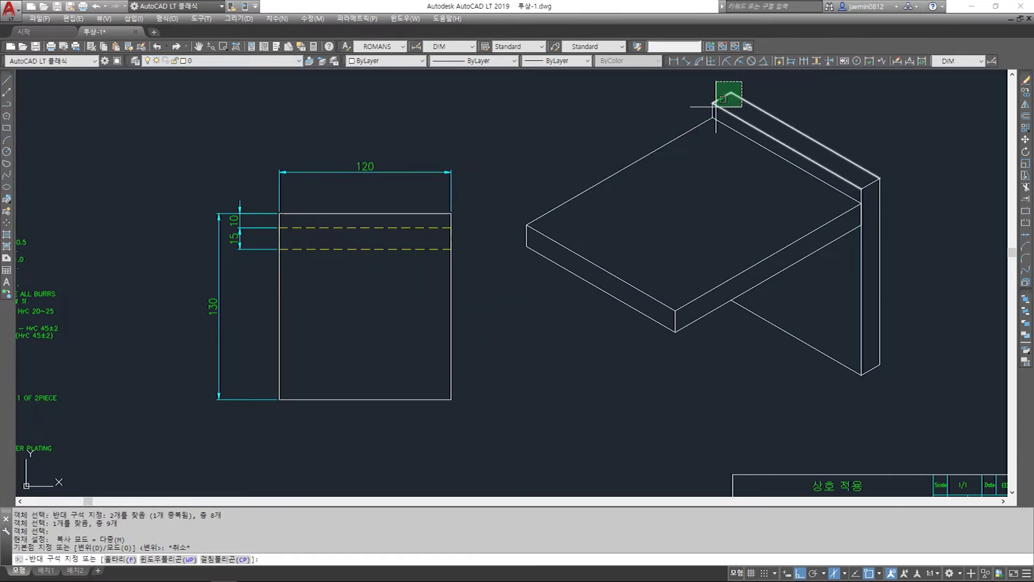
left_click(707, 108)
left_click(901, 129)
left_click(858, 191)
left_click(903, 323)
left_click(727, 394)
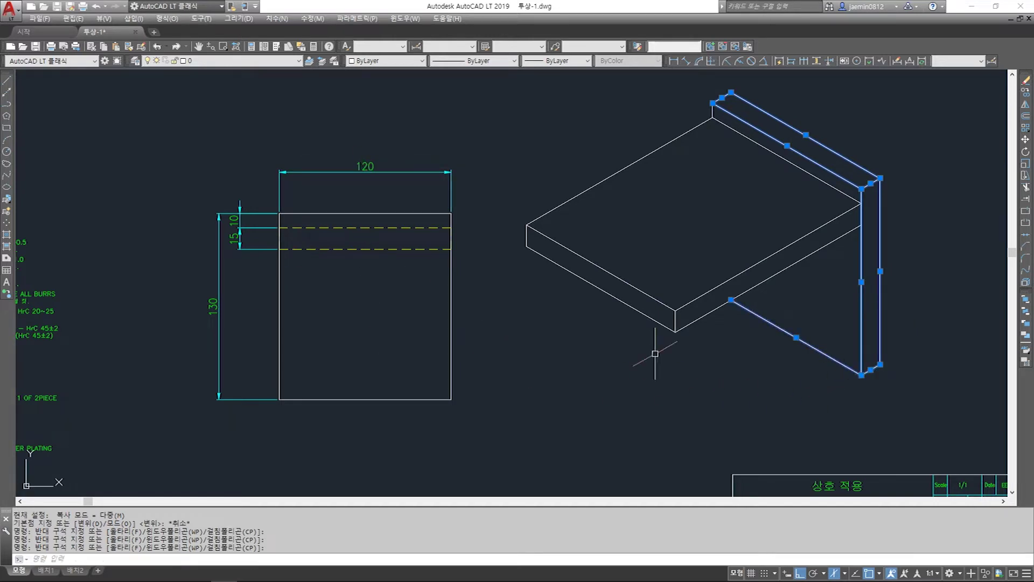
key("Escape")
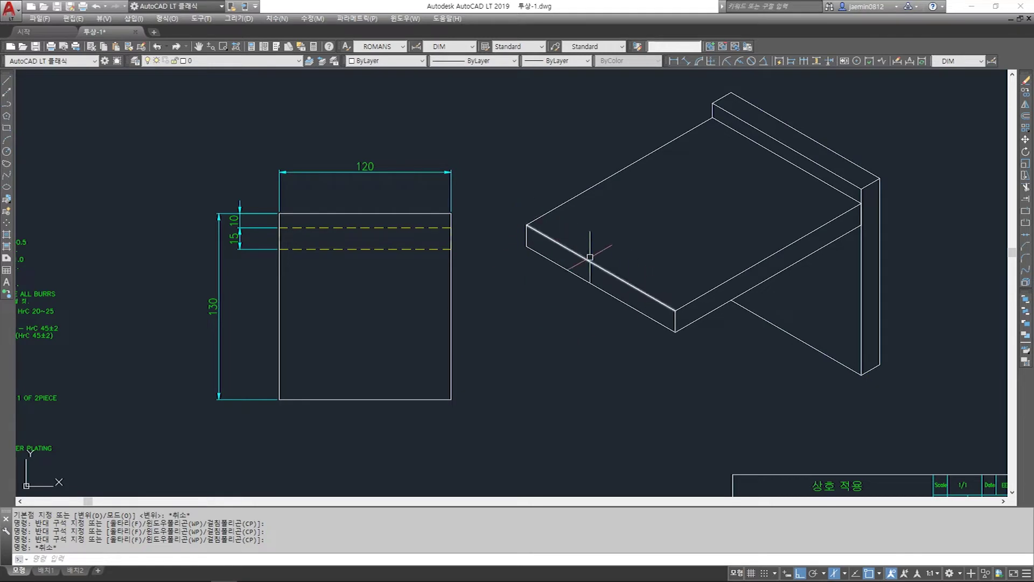
Copy the vertical plate's edges from the isometric solid to the empty space below the drawing frame
left_click(586, 340)
key("Escape")
type("cc")
key("Return")
left_click(700, 92)
left_click(935, 408)
key("Return")
left_click(862, 374)
scroll(849, 281, "down", 4)
middle_click_drag(816, 202, 760, 391)
left_click(770, 199)
key("Escape")
key("Escape")
key("Escape")
Erase the slab's contact edge left across the front face of the copied plate
scroll(770, 151, "up", 6)
type("e")
key("space")
left_click(752, 228)
key("space")
key("Escape")
Close the lower front corner of the copied plate's outline with a fillet of radius 0
middle_click_drag(692, 366, 694, 328)
type("f r 0")
left_click(674, 421)
left_click(659, 395)
left_click(659, 408)
left_click(629, 113)
key("Escape")
Move the copied plate further straight down, clear of the drawing frame
scroll(646, 223, "down", 4)
type("m")
left_click(617, 153)
left_click(771, 353)
key("space")
left_click(722, 248)
left_click(727, 420)
key("Escape")
middle_click_drag(724, 415, 714, 351)
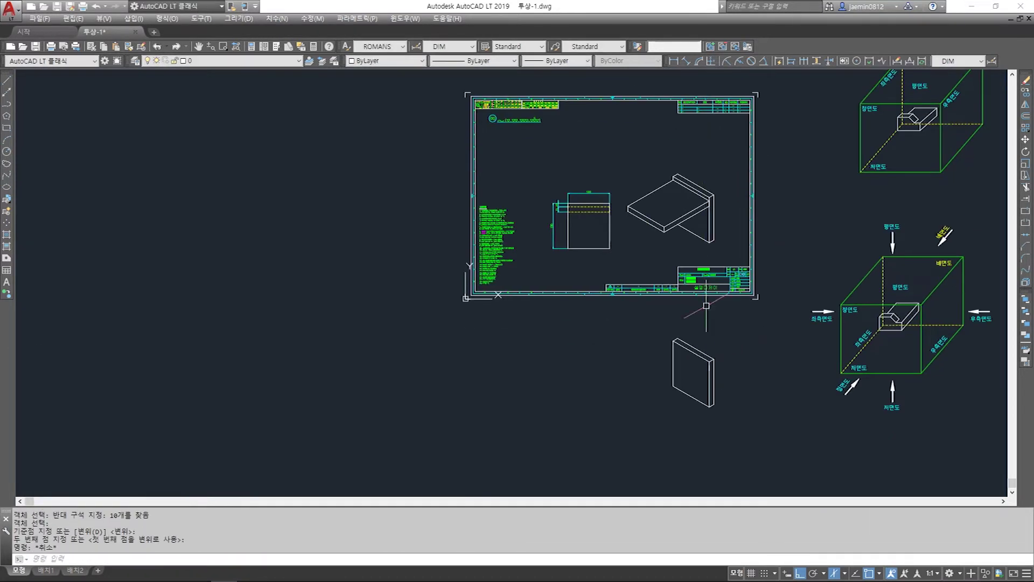
Copy the slab's edges from the isometric solid to a spot below the separate plate
scroll(684, 214, "up", 6)
type("cc")
left_click(626, 322)
left_click(585, 259)
left_click(451, 232)
scroll(720, 119, "up", 2)
left_click(706, 137)
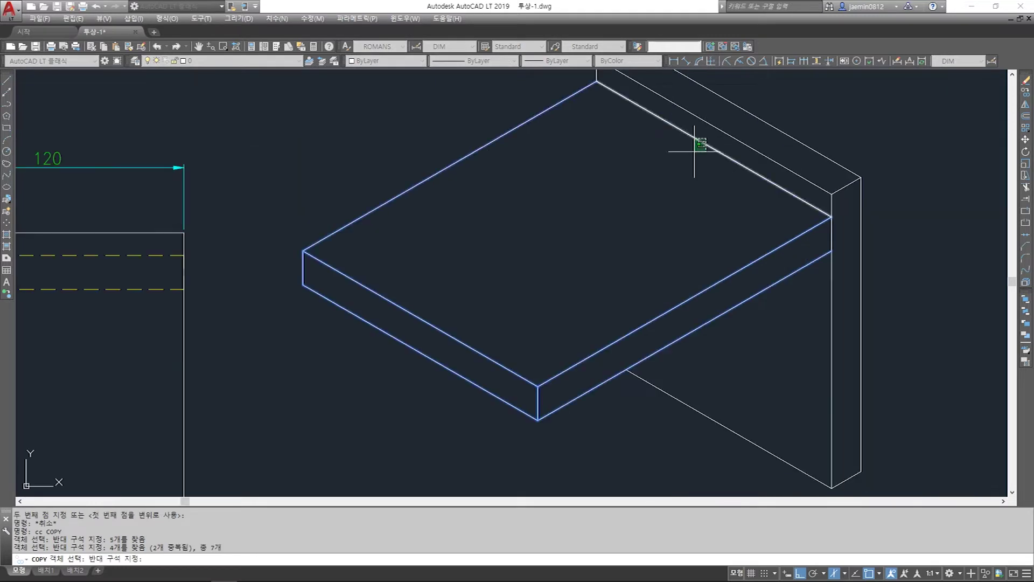
left_click(692, 150)
left_click(770, 195)
left_click(844, 265)
key("space")
left_click(720, 242)
scroll(722, 245, "down", 6)
middle_click_drag(718, 208, 719, 123)
left_click(779, 212)
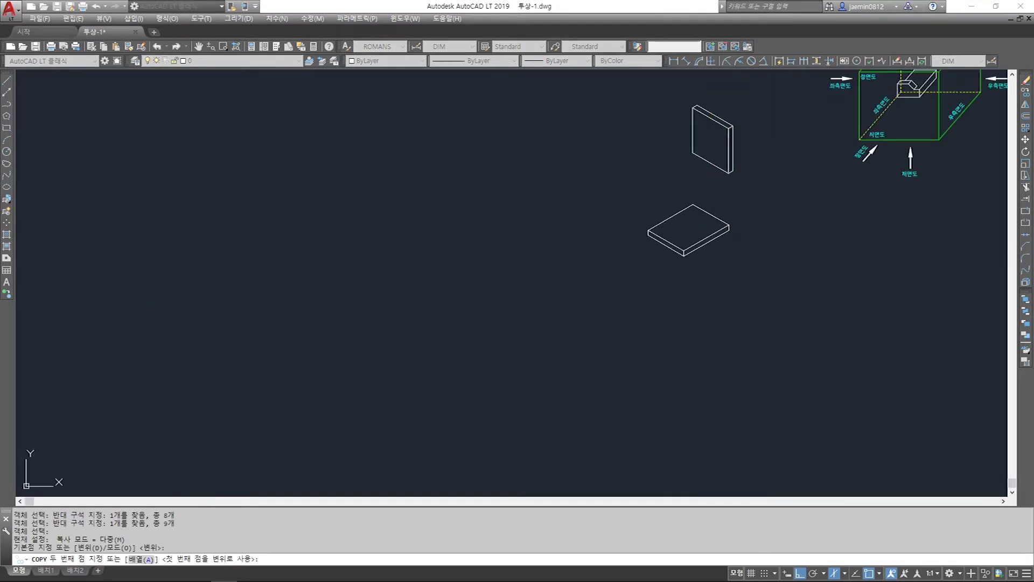
key("Escape")
Move the separate plate onto the front end of the slab copy so that their upper corners meet
type("m")
left_click(746, 94)
left_click(685, 177)
scroll(765, 137, "up", 5)
key("space")
left_click(681, 102)
left_click(555, 423)
middle_click_drag(610, 436, 621, 241)
Raise the same plate by 10 mm so that its upper edge stands above the slab
key("Escape")
type("m p")
key("space")
left_click(711, 300)
type("10")
key("Return")
key("Escape")
key("Escape")
Erase the slab's upper and lower front edges that lie behind the plate
type("tr")
scroll(589, 300, "up", 6)
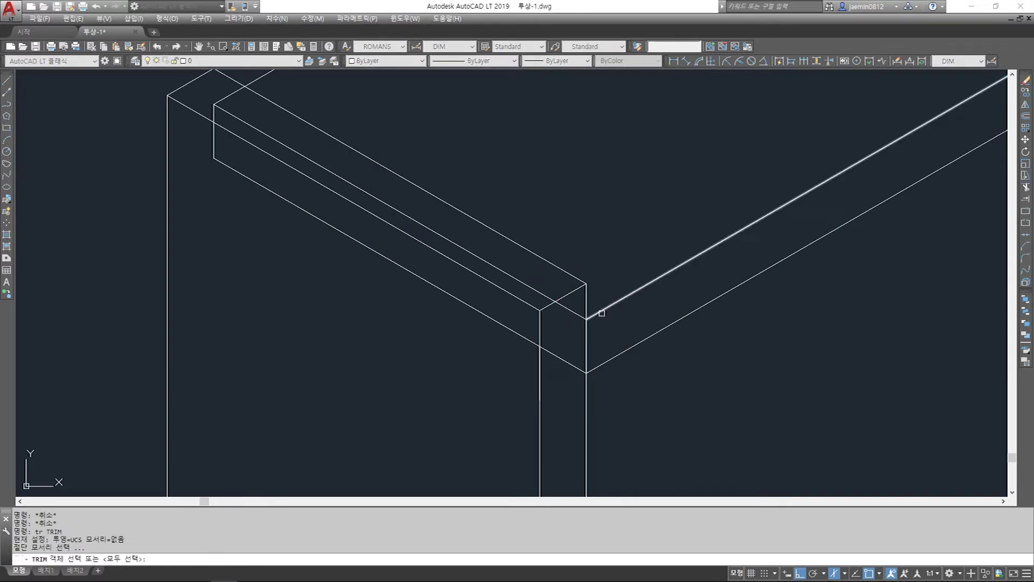
key("Escape")
type("e")
left_click(573, 312)
key("space")
left_click(571, 348)
left_click(562, 372)
key("e")
key("space")
key("Escape")
Trim the end of the slab's upper left edge at the plate's rear top edge
key("t")
key("r")
key("space")
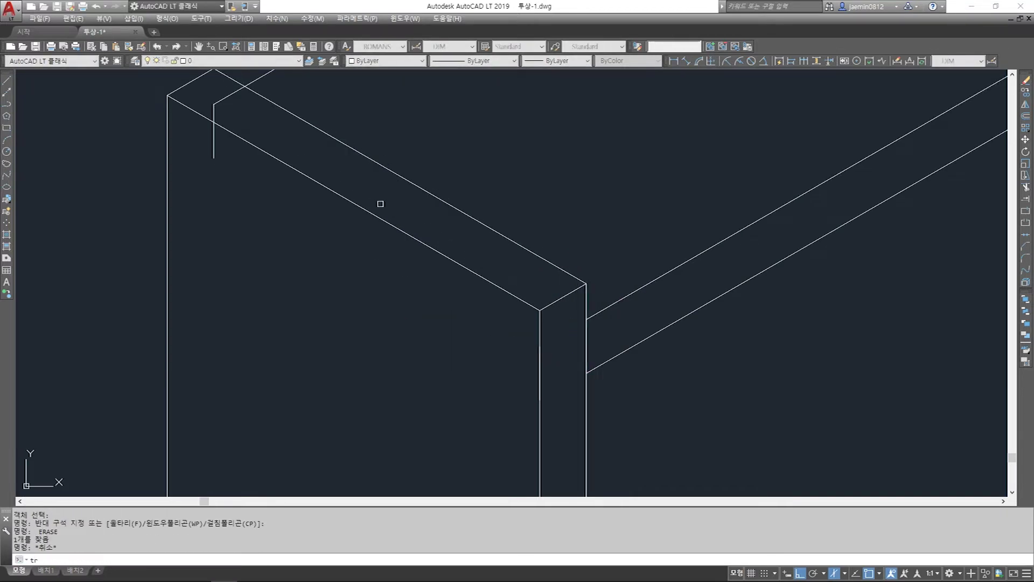
left_click(337, 146)
left_click(316, 130)
key("space")
left_click(233, 95)
key("Escape")
Erase the slab's short vertical corner edge that lies behind the plate
key("e")
key("space")
left_click(214, 129)
key("space")
key("Escape")
Move the assembled plate-in-front solid into the drawing frame, above the dimensioned front view
key("m")
key("space")
scroll(331, 239, "down", 6)
left_click(234, 126)
left_click(579, 411)
key("space")
left_click(437, 319)
scroll(523, 388, "down", 4)
key("F8")
middle_click_drag(502, 192, 548, 433)
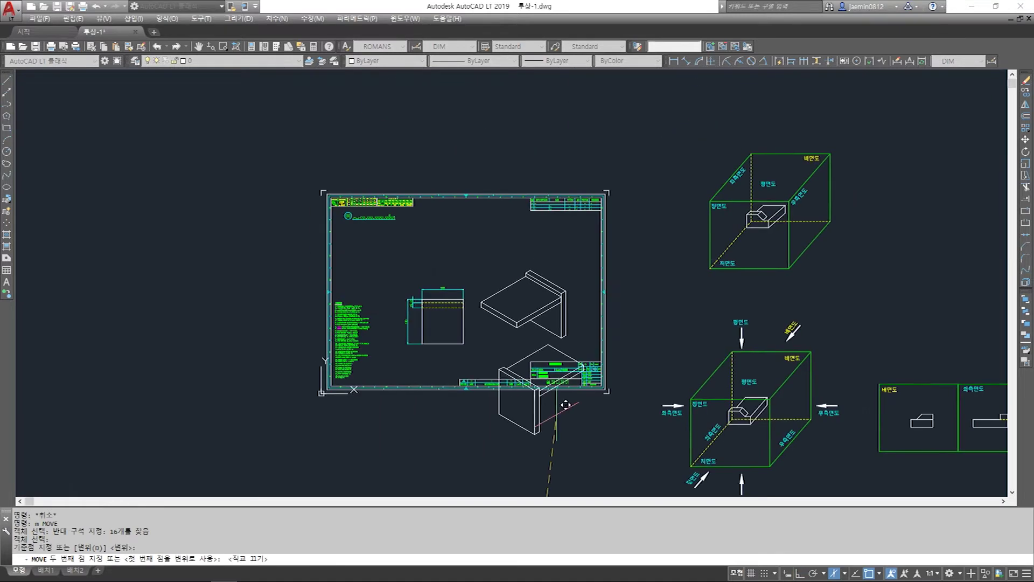
scroll(471, 260, "up", 4)
key("Escape")
middle_click_drag(583, 380, 585, 370)
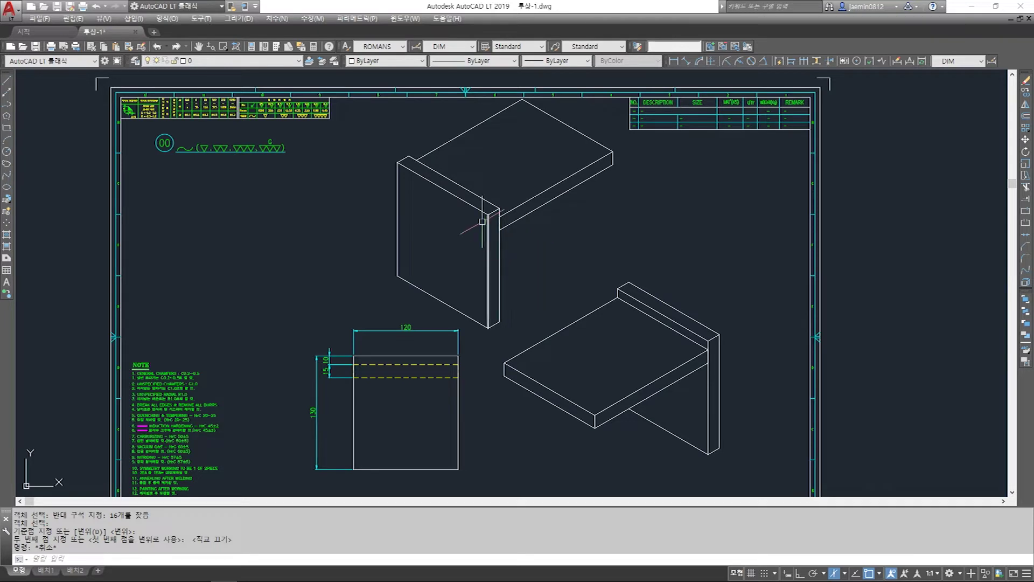
Highlight the upper thickness edges of the plate-in-front solid to compare them with the front view
left_click(397, 157)
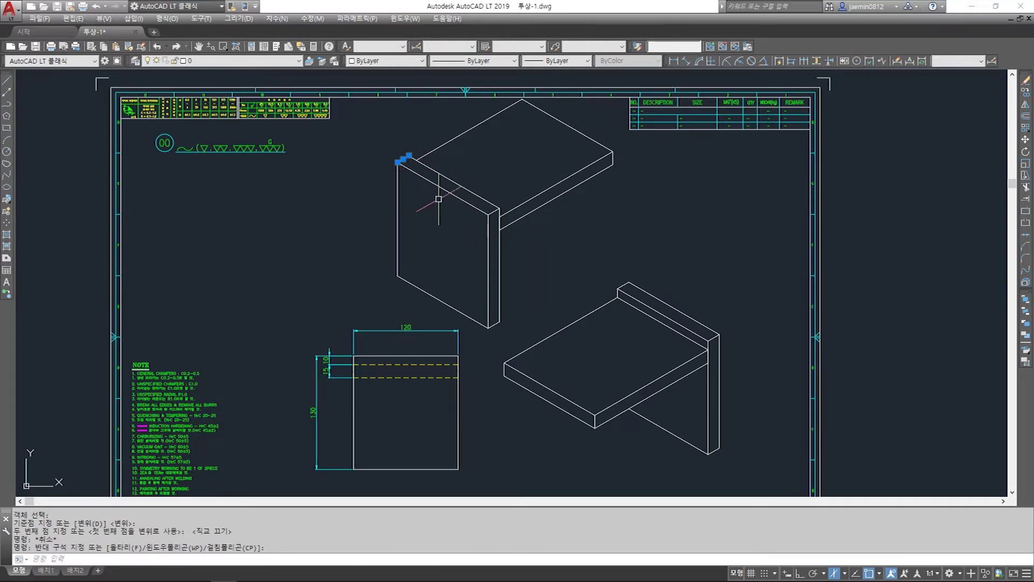
left_click(527, 245)
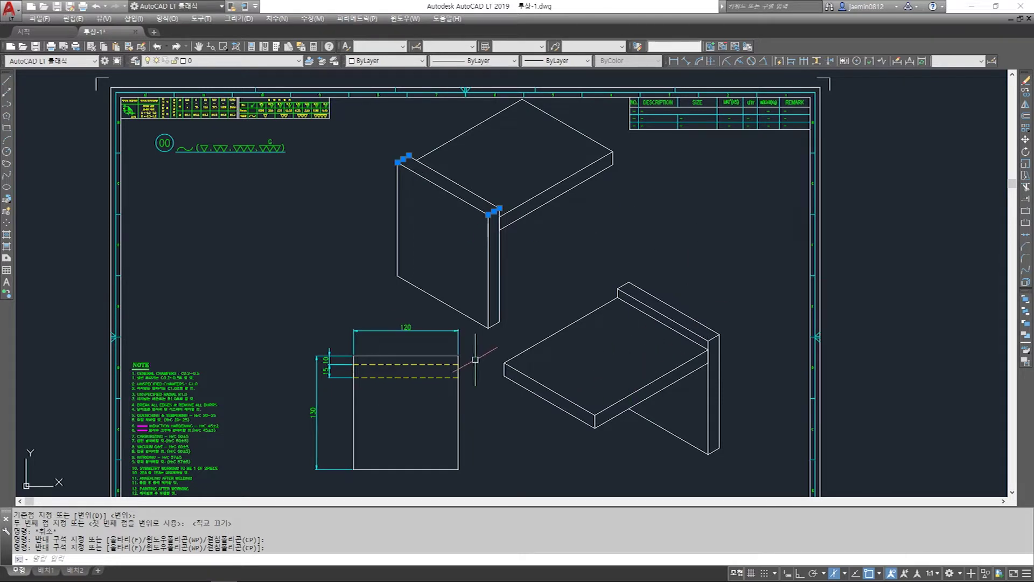
key("Escape")
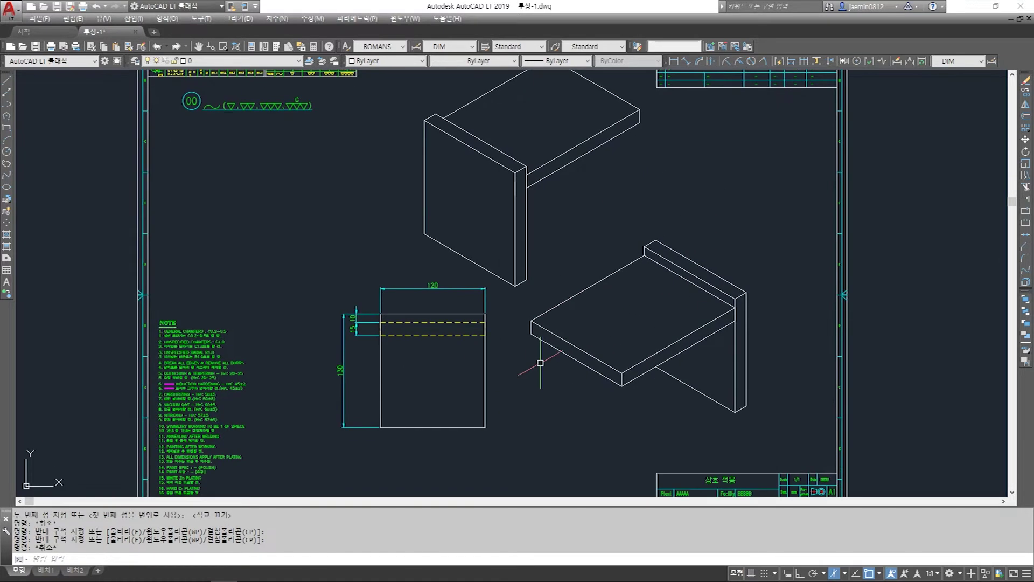
Match the hidden 15 mm high rectangle in the front view to the solid outline's properties
scroll(469, 358, "up", 4)
type("ma")
key("Return")
left_click(506, 334)
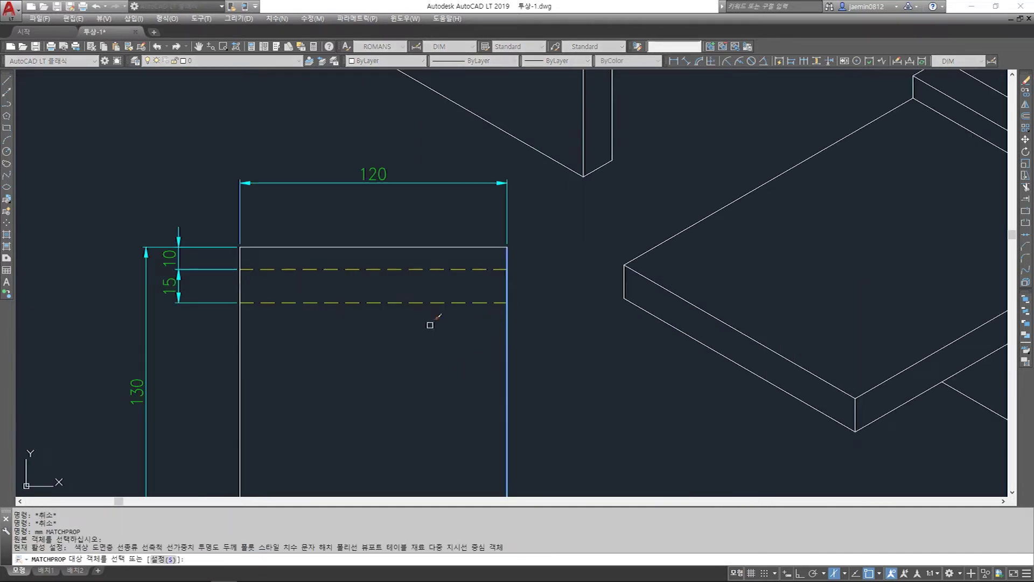
left_click(226, 257)
left_click(425, 310)
key("Escape")
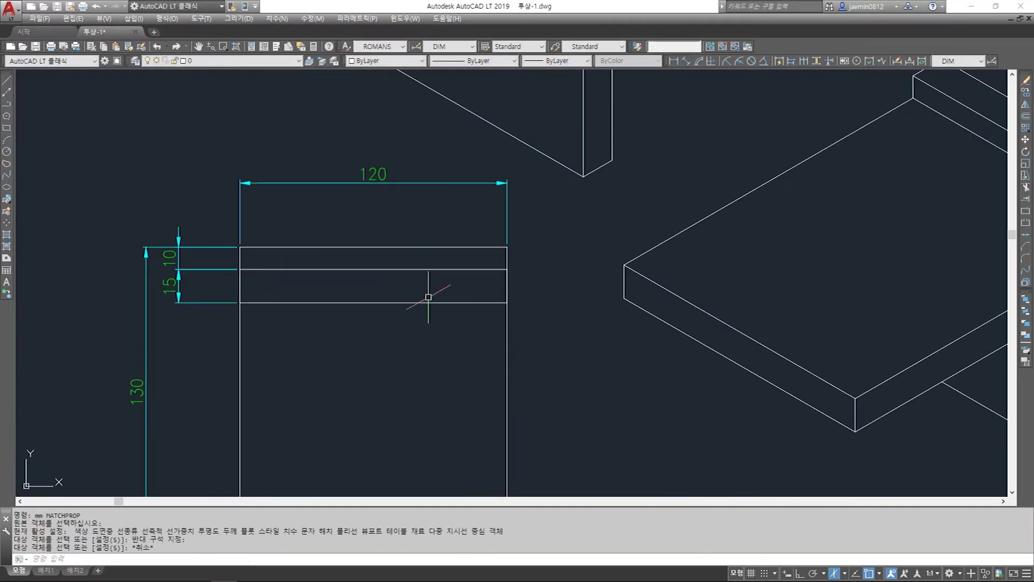
Highlight all edges of the slab-in-front solid to compare it with the solid-line front view
scroll(420, 271, "down", 4)
key("Escape")
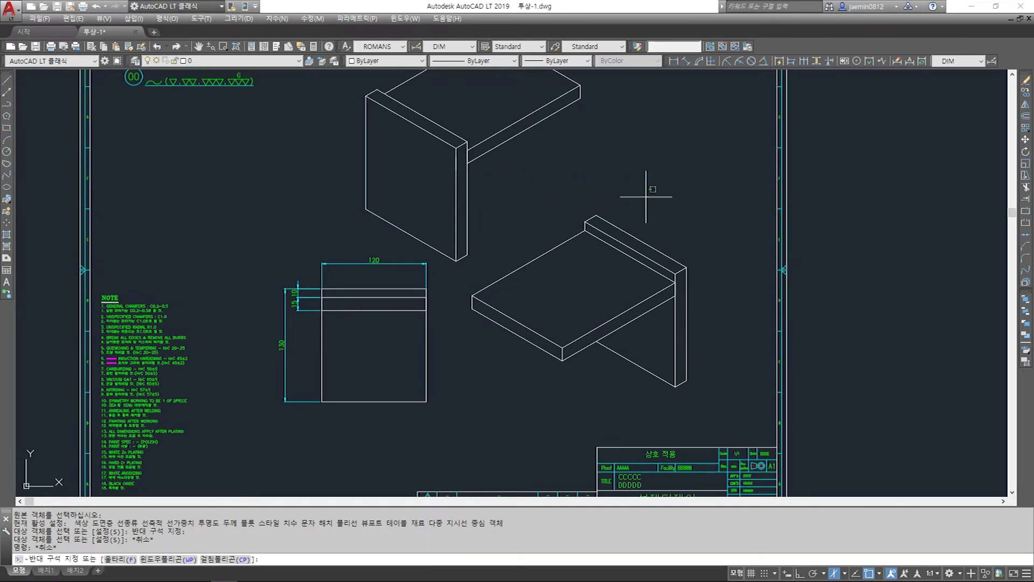
left_click(651, 198)
left_click(571, 265)
left_click(736, 274)
left_click(677, 338)
left_click(617, 357)
left_click(547, 417)
left_click(598, 260)
left_click(449, 416)
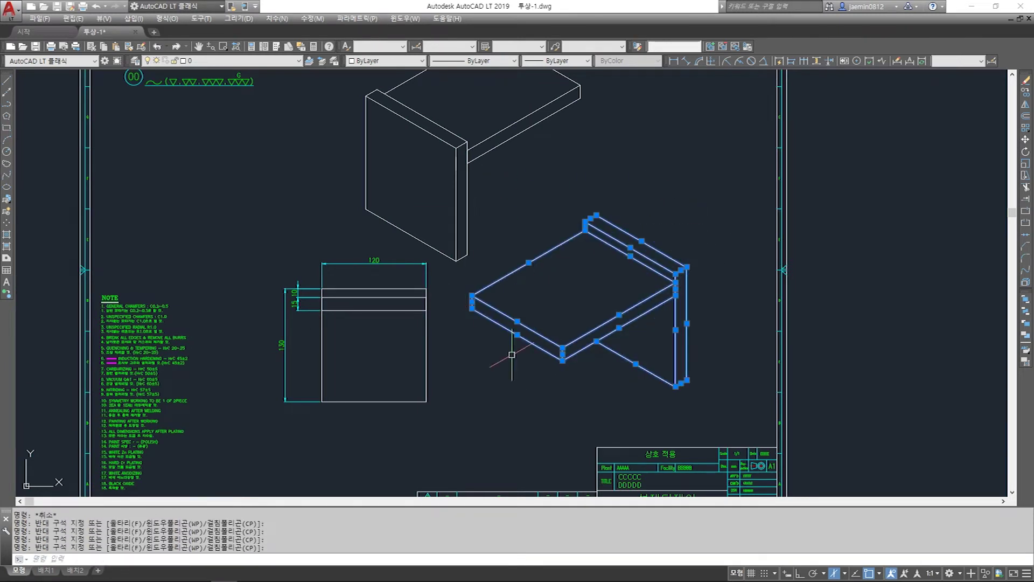
scroll(492, 356, "up", 4)
scroll(492, 356, "down", 4)
key("Escape")
Highlight the rear plate's thickness and side edges in the slab-in-front solid to examine its position
scroll(579, 273, "up", 3)
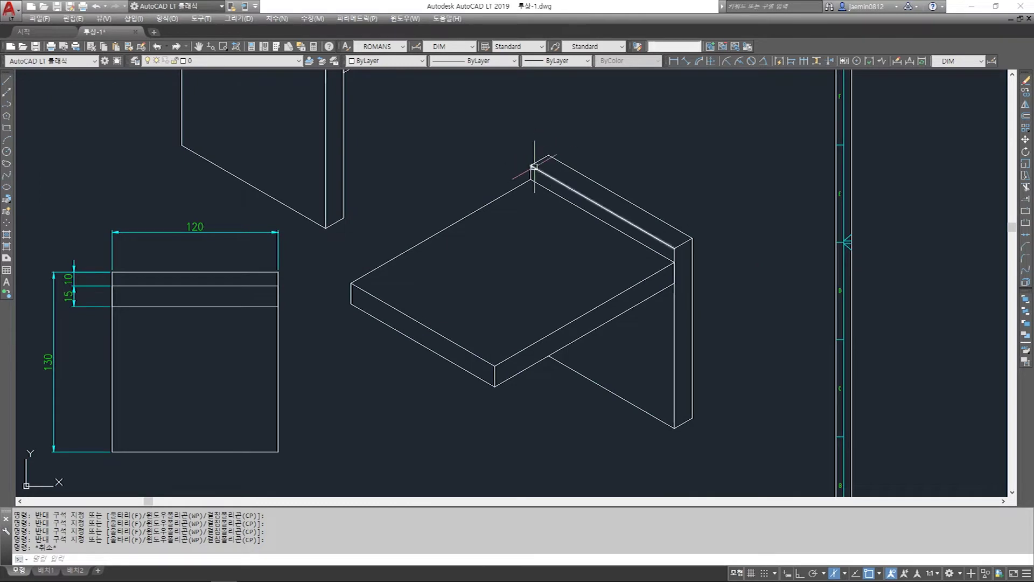
left_click(669, 208)
left_click(748, 457)
left_click(526, 120)
left_click(606, 177)
left_click(619, 161)
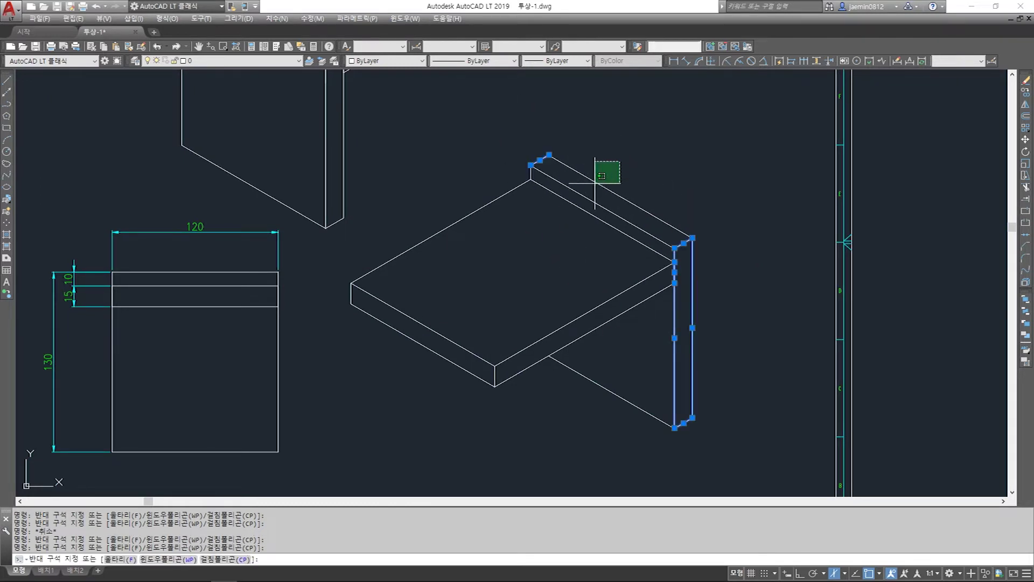
left_click(577, 203)
key("Escape")
Highlight the slab's front face edges and upper left edge to relate them to the front view
middle_click_drag(112, 286, 147, 280)
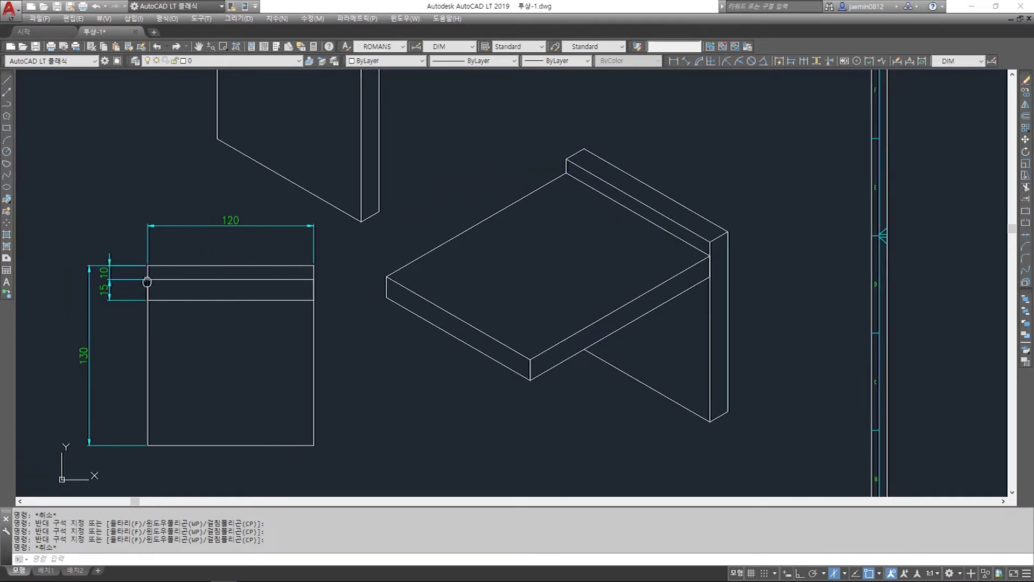
left_click(548, 166)
left_click(526, 213)
left_click(410, 291)
left_click(380, 323)
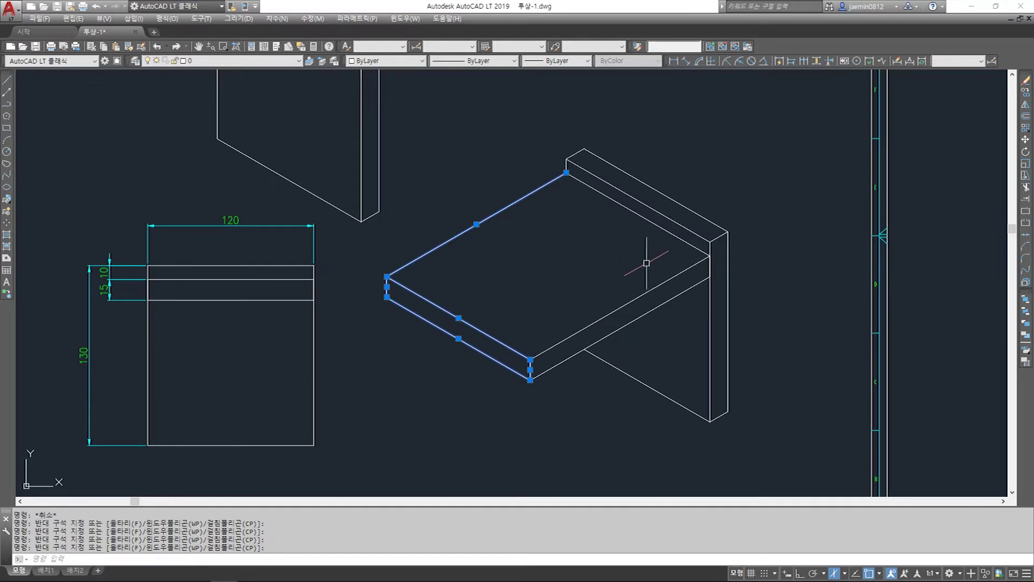
key("Escape")
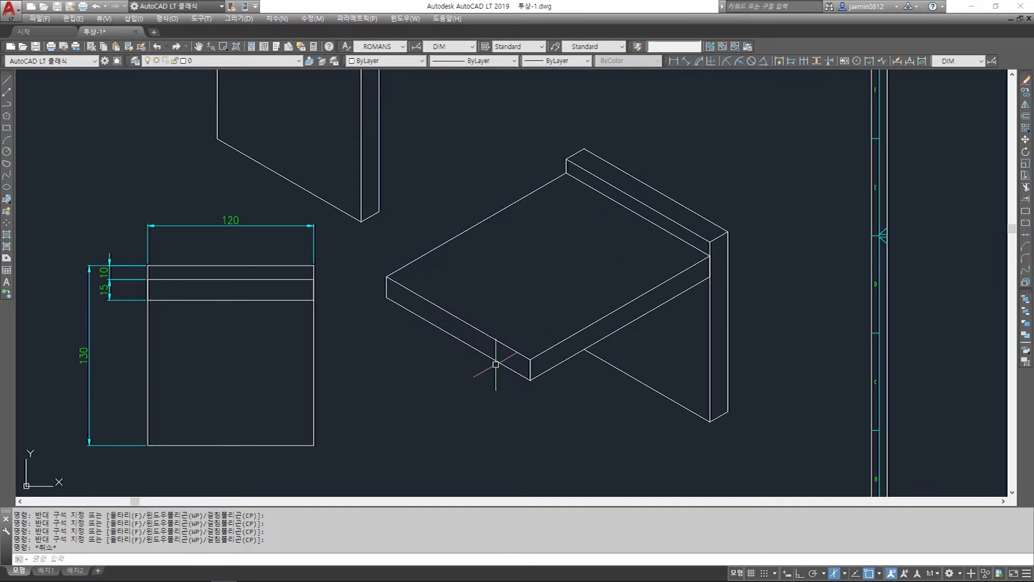
type("m")
key("Return")
left_click(533, 388)
left_click(479, 307)
left_click(428, 201)
left_click(368, 341)
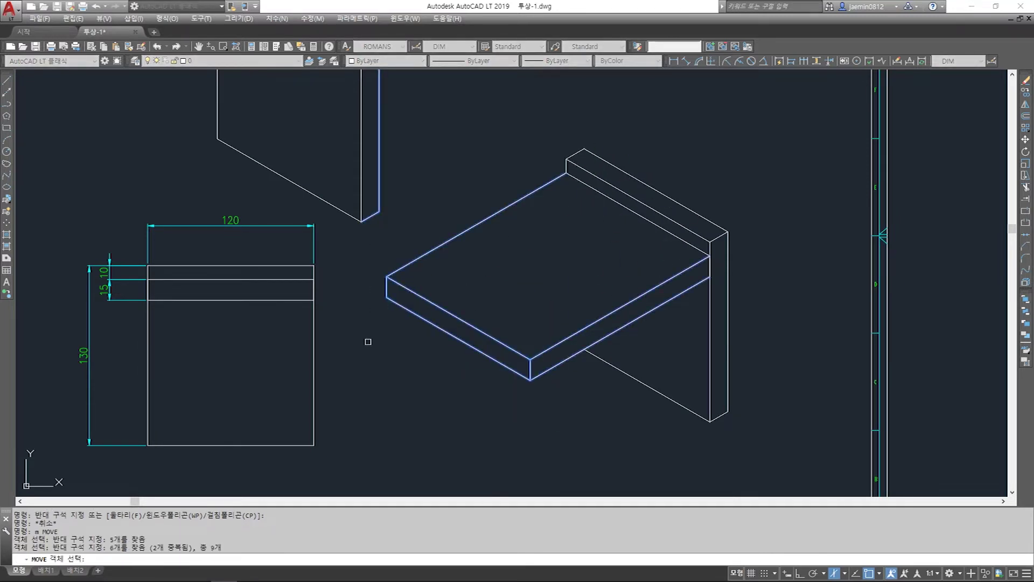
key("Escape")
Move the horizontal slab of the slab-in-front solid 20 mm forward along its isometric axis, away from the rear plate
key("space")
left_click(434, 216)
left_click(412, 341)
left_click(521, 280)
left_click(488, 380)
left_click(534, 413)
left_click(488, 326)
left_click(447, 282)
left_click(378, 299)
left_click(686, 242)
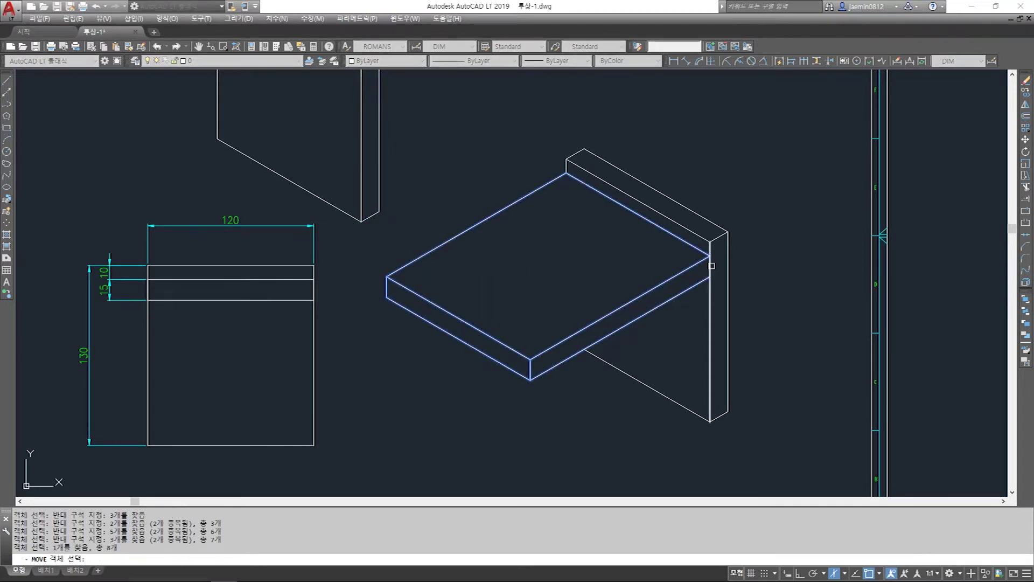
scroll(701, 246, "up", 5)
left_click(700, 258)
left_click(719, 272)
scroll(711, 266, "down", 5)
key("Return")
left_click(822, 279)
type("20")
key("Return")
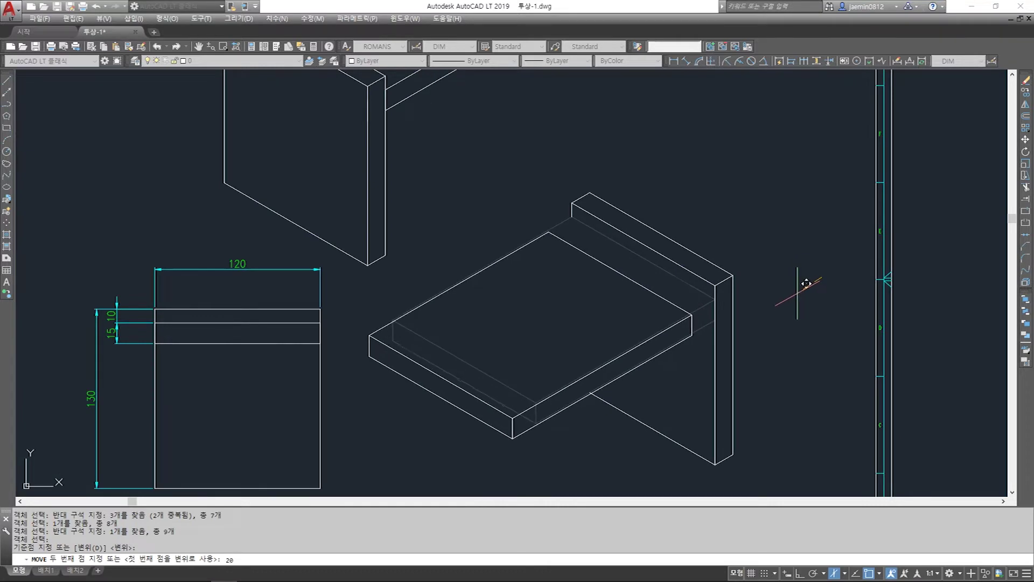
key("Escape")
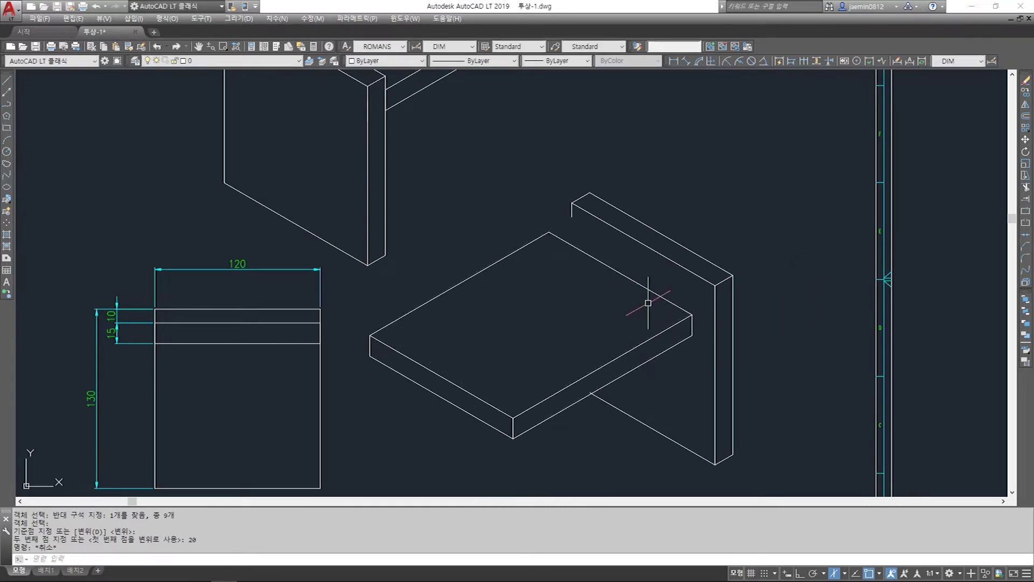
Extend the rear plate's short front vertical edge down to the back edge of the slab's top face
type("ex")
key("Return")
left_click(620, 273)
key("Return")
left_click(571, 218)
key("Escape")
Trim the rear plate's bottom edge back to the slab's lower side edge
type("tr")
key("Return")
left_click(609, 380)
key("Return")
scroll(610, 380, "up", 5)
left_click(577, 388)
scroll(683, 369, "down", 4)
key("Escape")
scroll(689, 386, "down", 2)
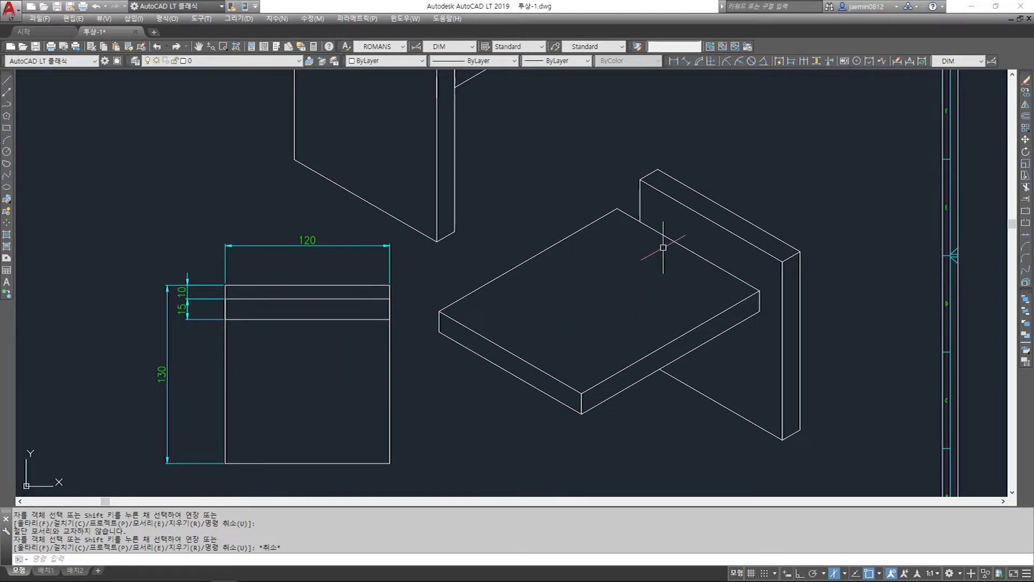
Highlight the 15 mm high rectangle in the front view to compare it with both isometric solids
scroll(601, 319, "down", 2)
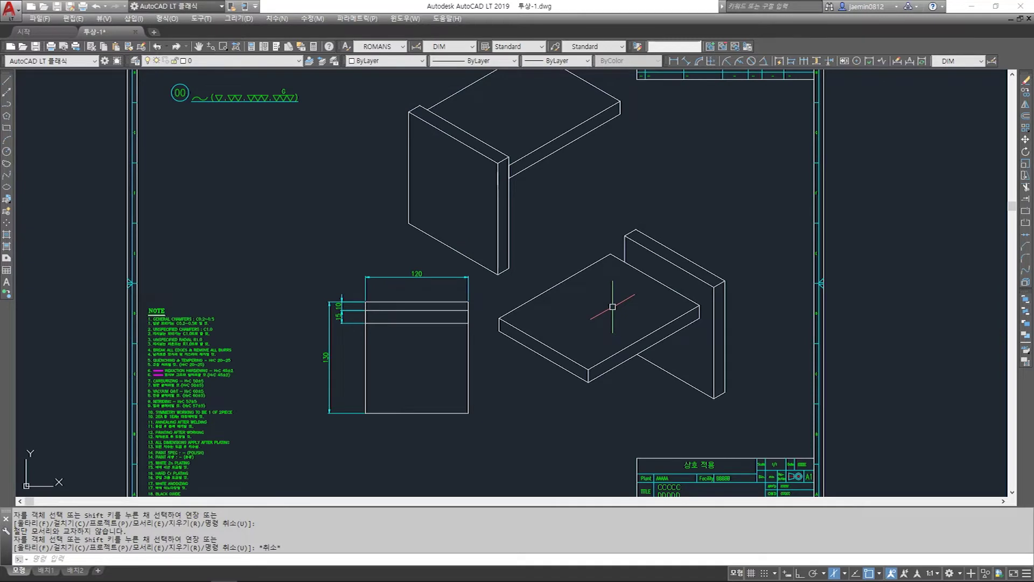
middle_click_drag(607, 290, 614, 332)
middle_click_drag(554, 177, 556, 193)
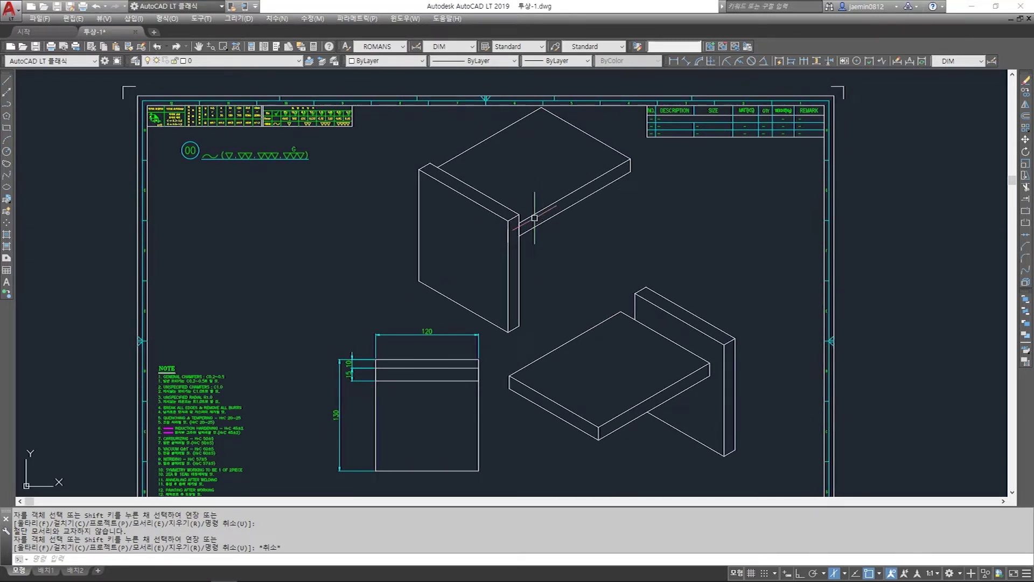
scroll(399, 381, "up", 1)
scroll(326, 337, "up", 3)
left_click(325, 338)
left_click(611, 401)
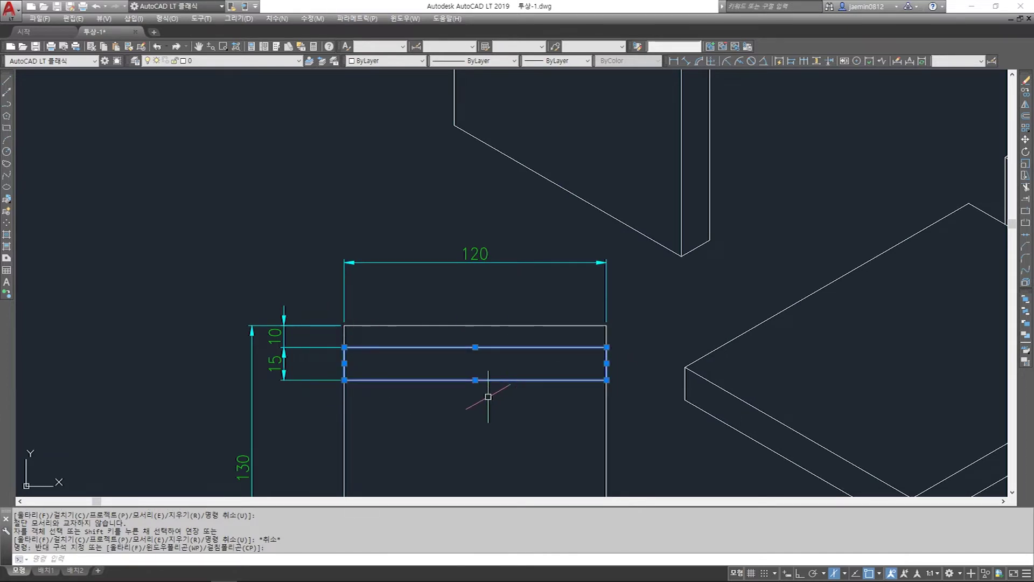
scroll(472, 394, "down", 2)
middle_click_drag(638, 102, 559, 273)
key("Escape")
key("Escape")
type("mn")
key("space")
left_click(717, 199)
key("Escape")
type("m")
key("space")
left_click(727, 192)
left_click(693, 230)
left_click(566, 157)
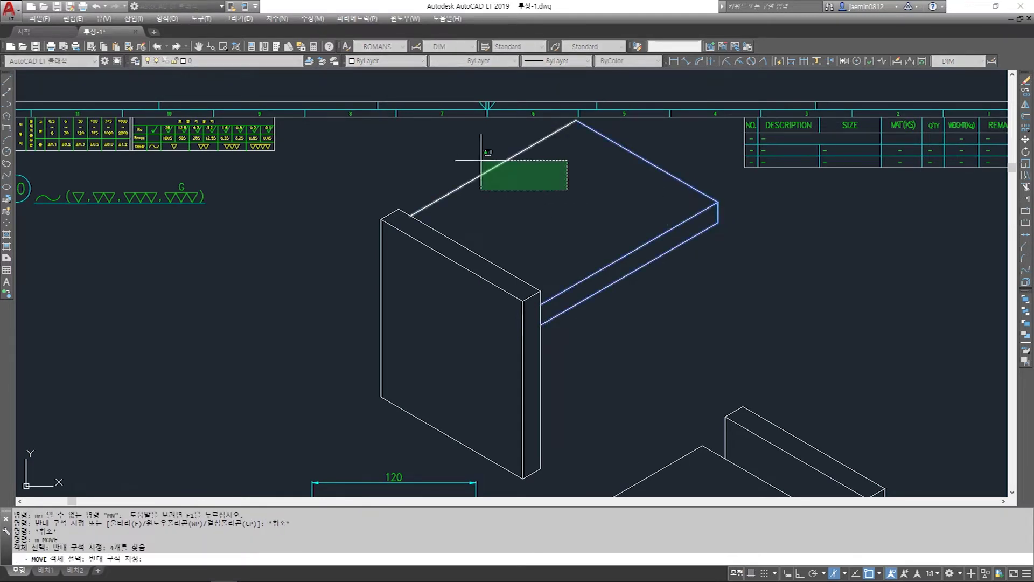
left_click(477, 192)
key("space")
left_click(696, 322)
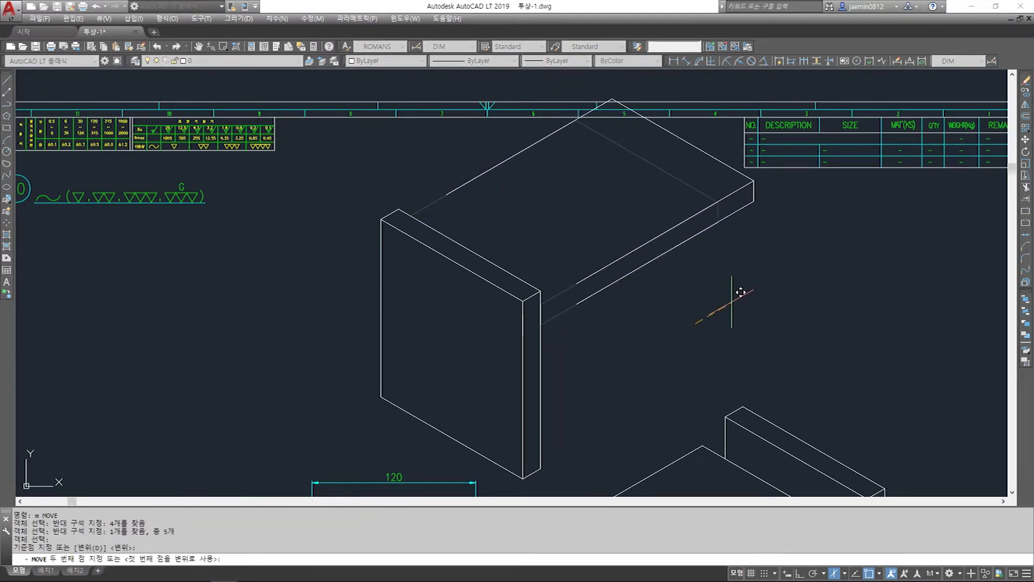
key("F8")
key("Escape")
type("u")
key("space")
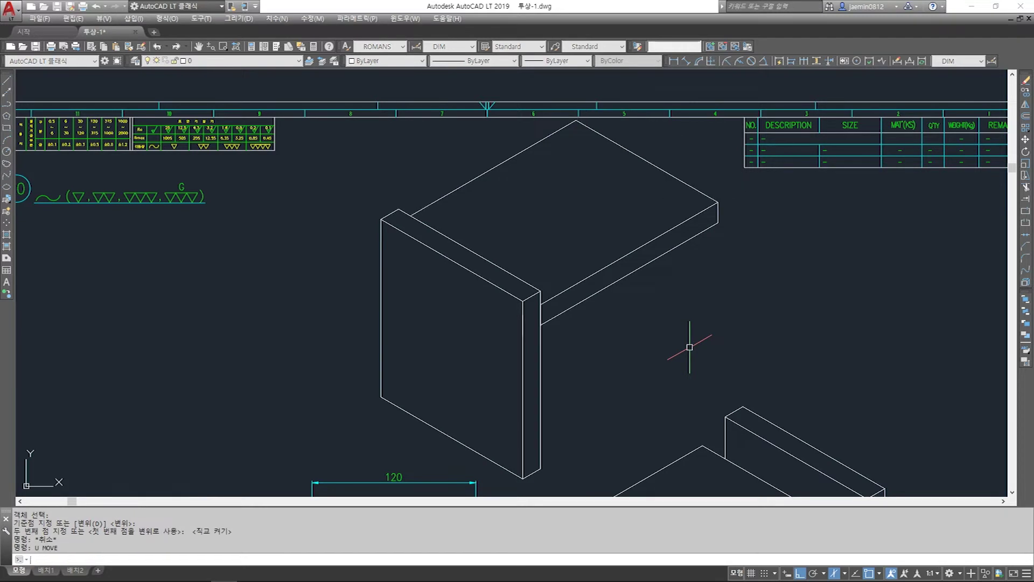
Erase all lines of the isometric solid that has the plate in front of the slab
scroll(686, 339, "down", 3)
scroll(653, 281, "up", 1)
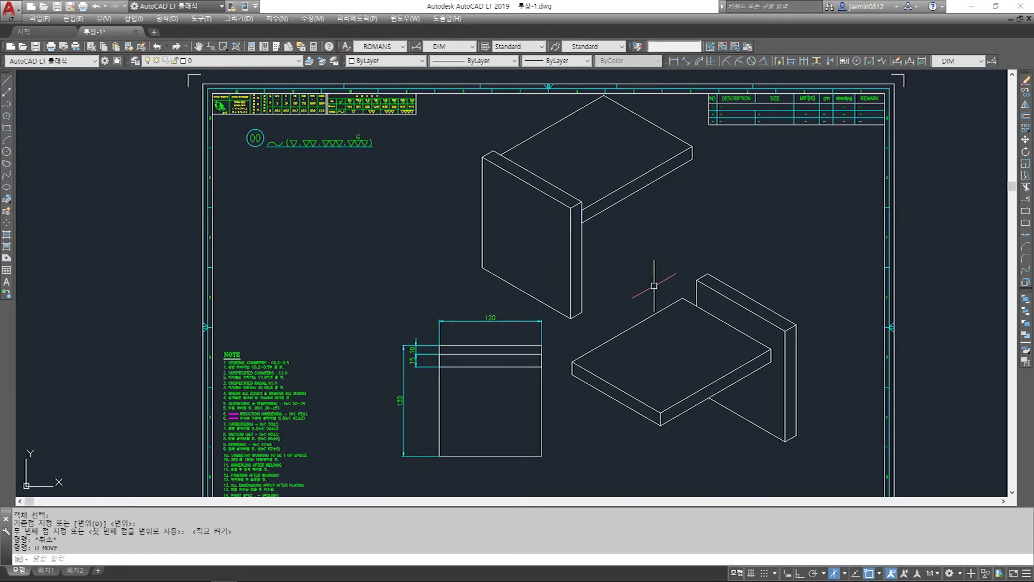
type("e")
key("space")
left_click(689, 221)
left_click(540, 180)
key("space")
left_click(479, 143)
key("space")
left_click(469, 287)
key("space")
left_click(579, 279)
left_click(559, 317)
key("space")
middle_click_drag(570, 360, 586, 261)
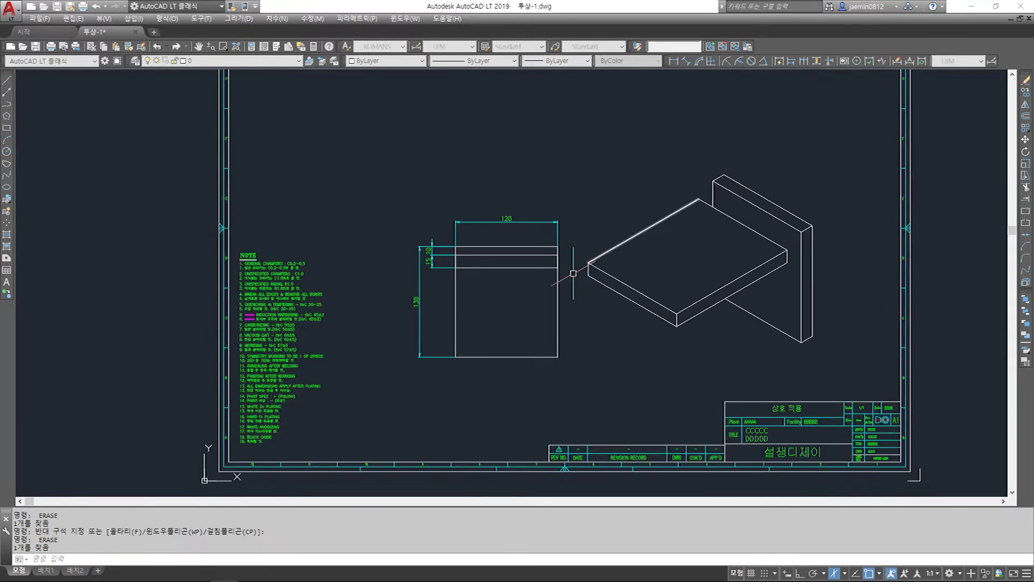
scroll(517, 333, "up", 2)
left_click(460, 265)
left_click(399, 293)
key("Escape")
left_click(464, 259)
left_click(402, 292)
left_click(477, 254)
left_click(408, 292)
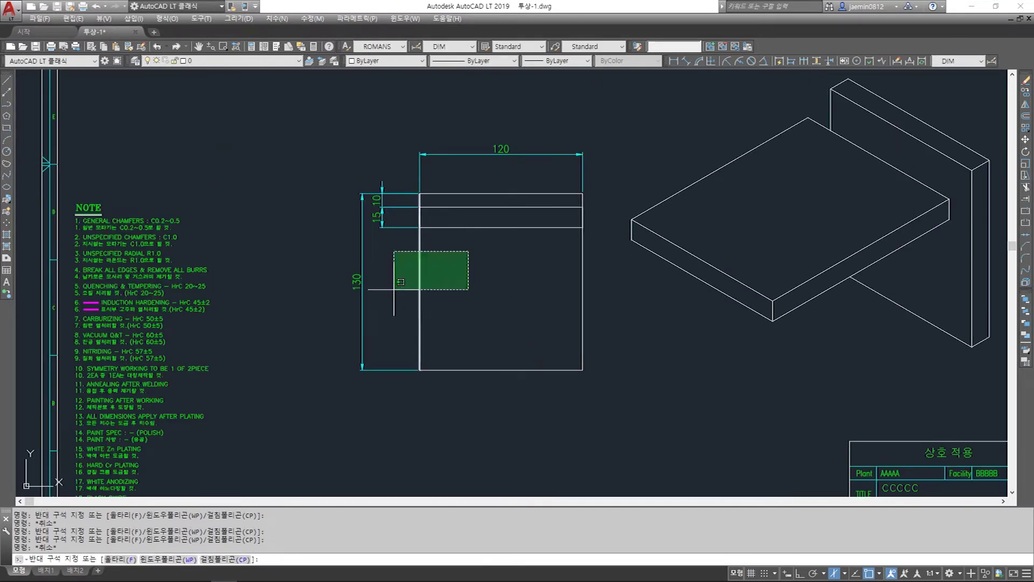
left_click(396, 287)
key("Escape")
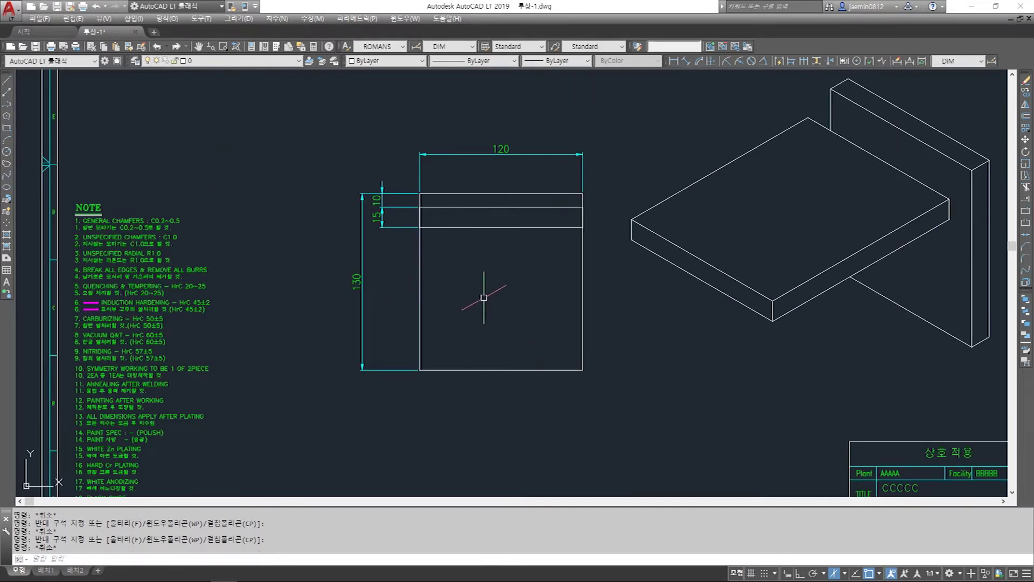
Switch from isometric to orthographic drafting and copy the front view's left edge 10 mm to the right with ortho on
left_click(837, 574)
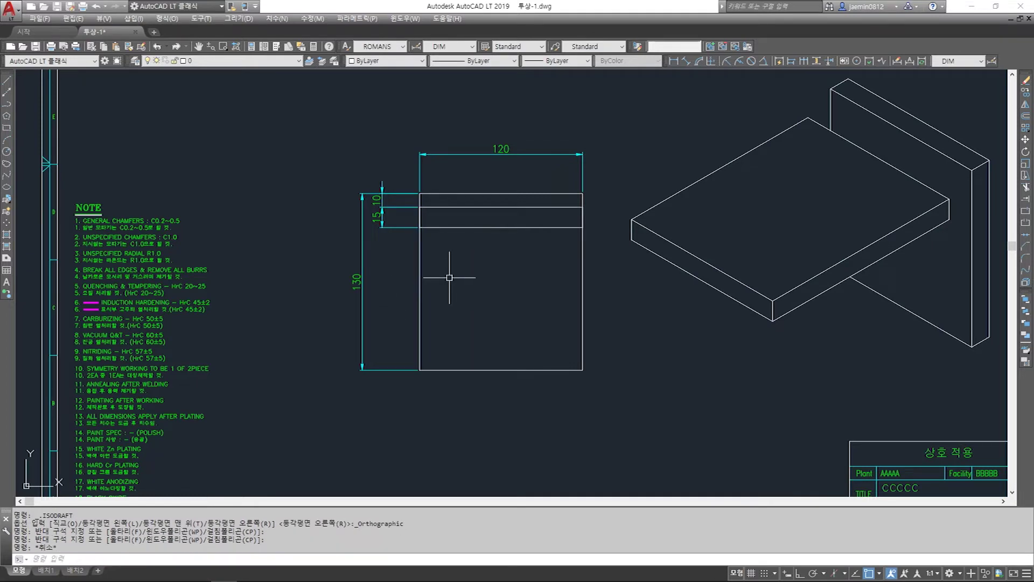
key("space")
left_click(442, 250)
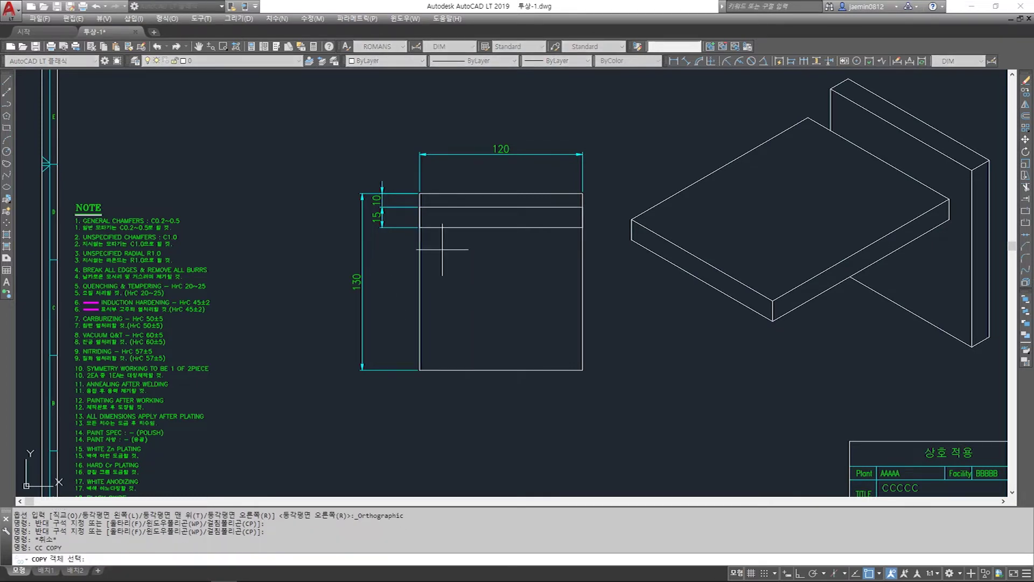
left_click(409, 269)
left_click(453, 245)
left_click(410, 272)
left_click(410, 272)
key("space")
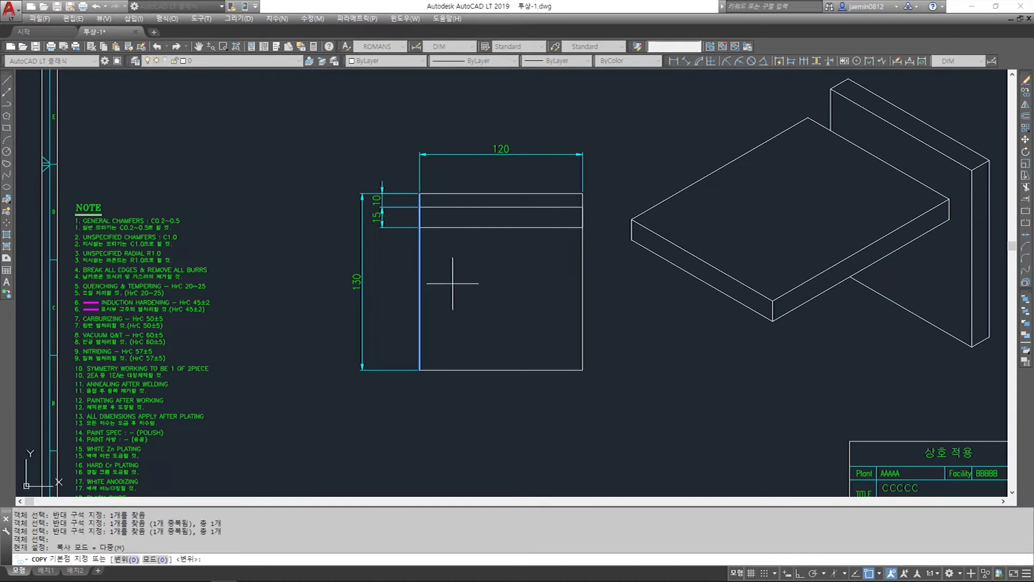
left_click(451, 282)
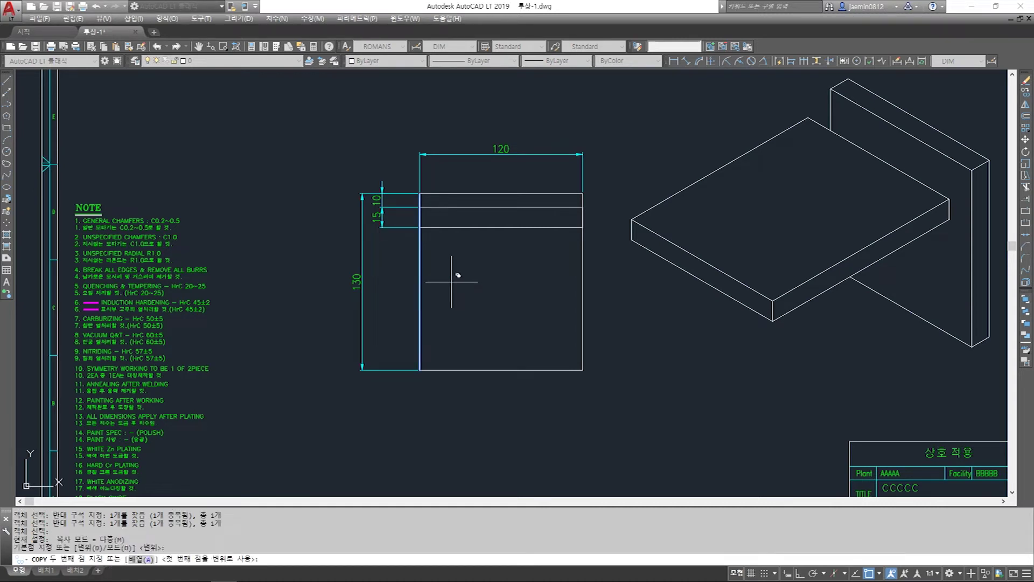
key("F8")
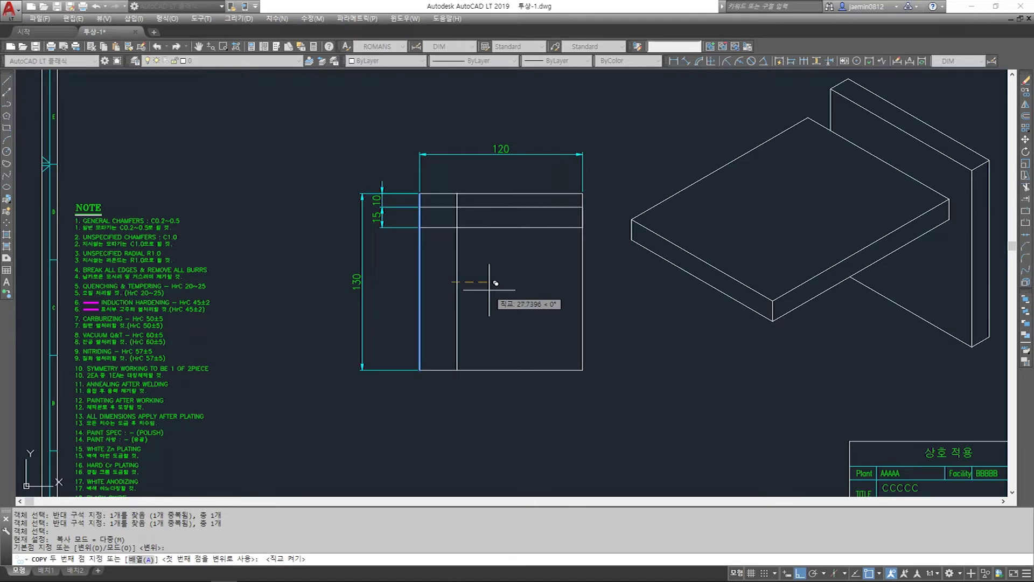
type("10")
key("Return")
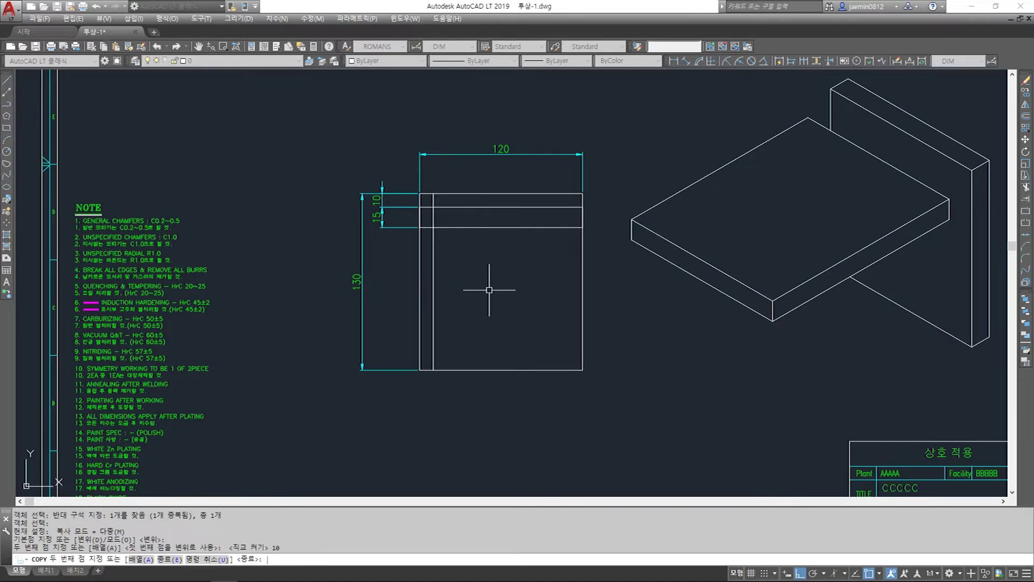
key("Escape")
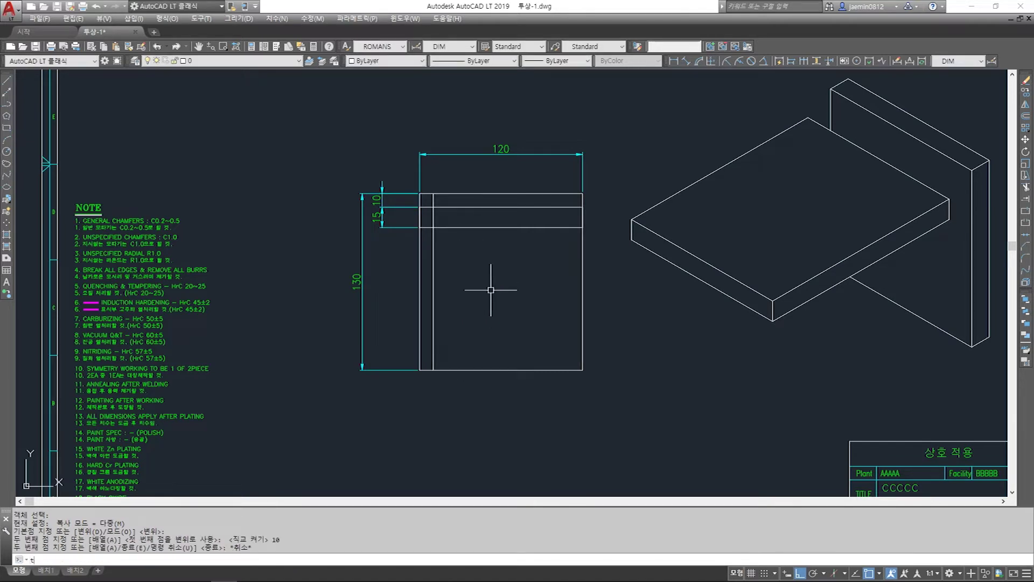
Trim the copied vertical line above the lower edge of the 15 mm high rectangle
type("tr")
key("Return")
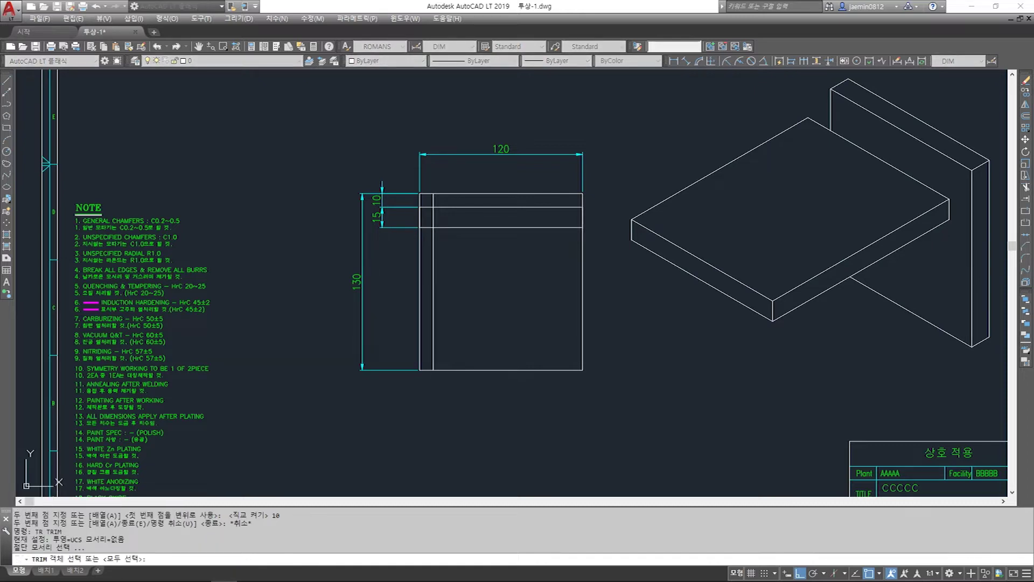
left_click(457, 227)
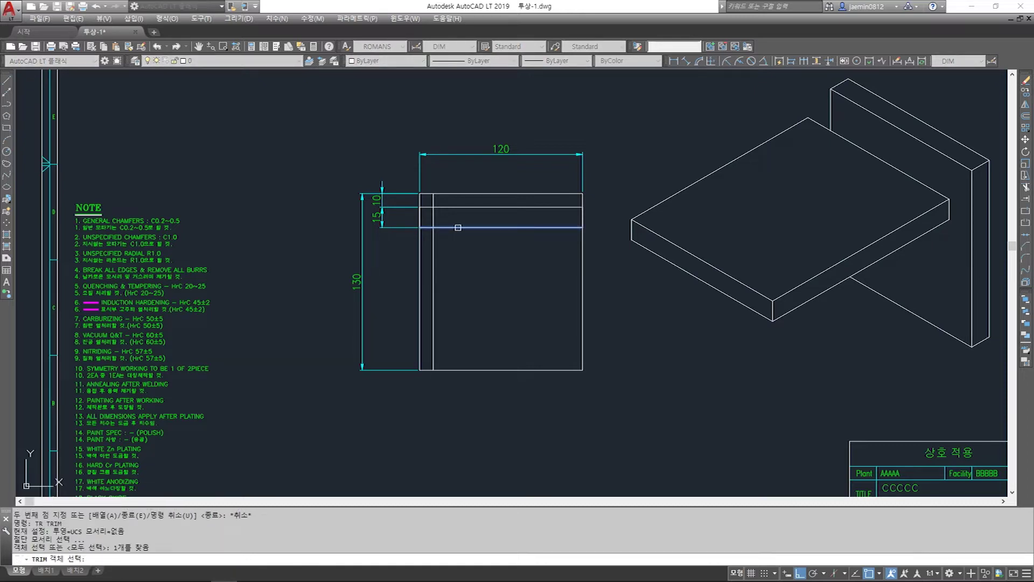
key("Return")
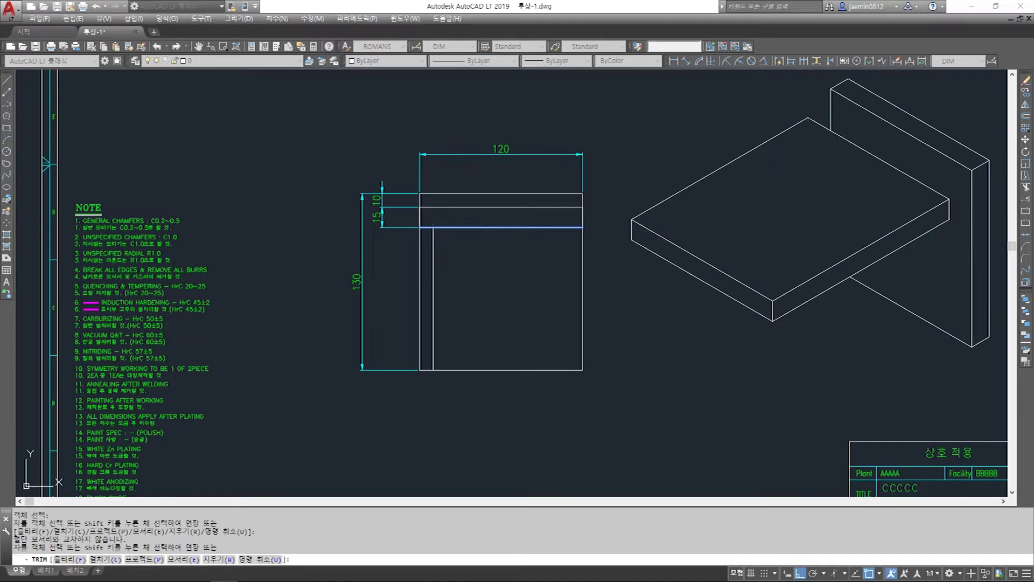
left_click(433, 217)
key("Escape")
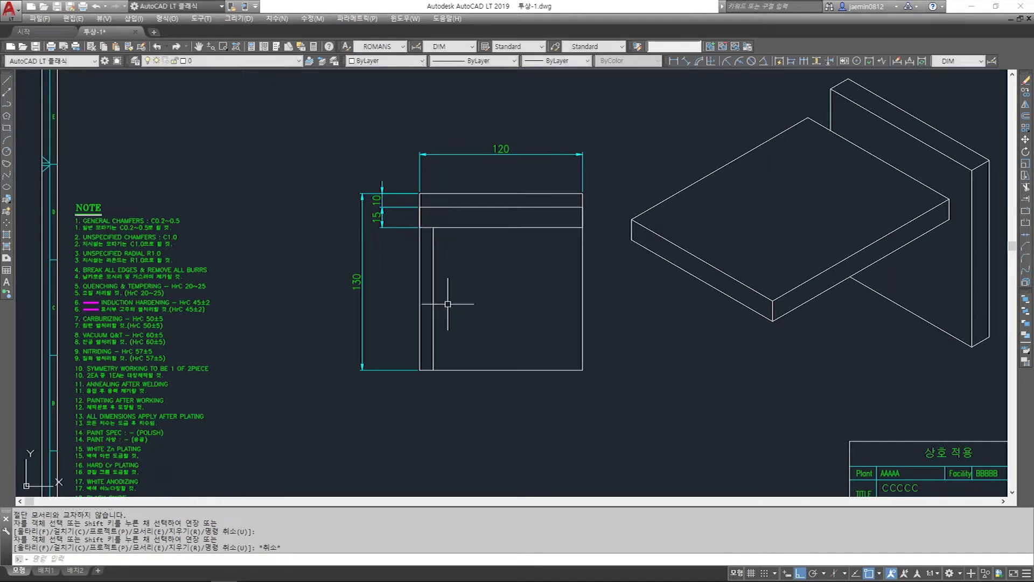
Copy the trimmed inner vertical line 12 mm to the right in the front view
key("Return")
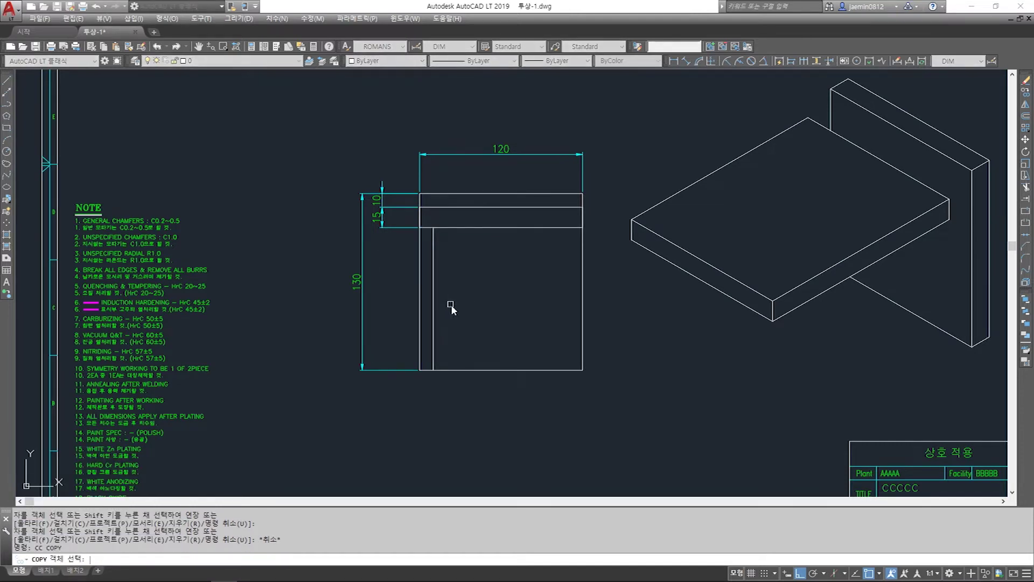
left_click(432, 282)
key("Return")
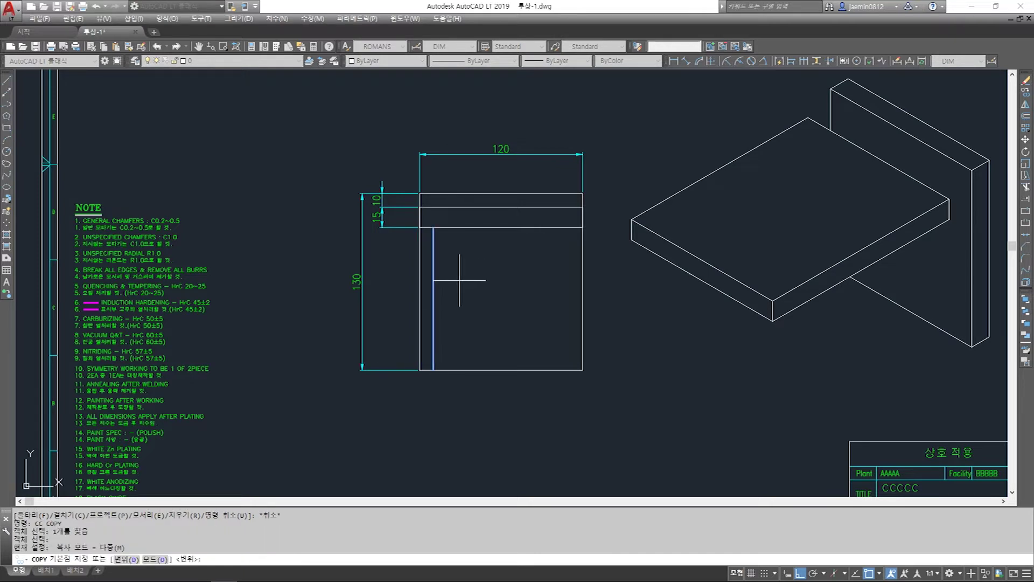
left_click(465, 300)
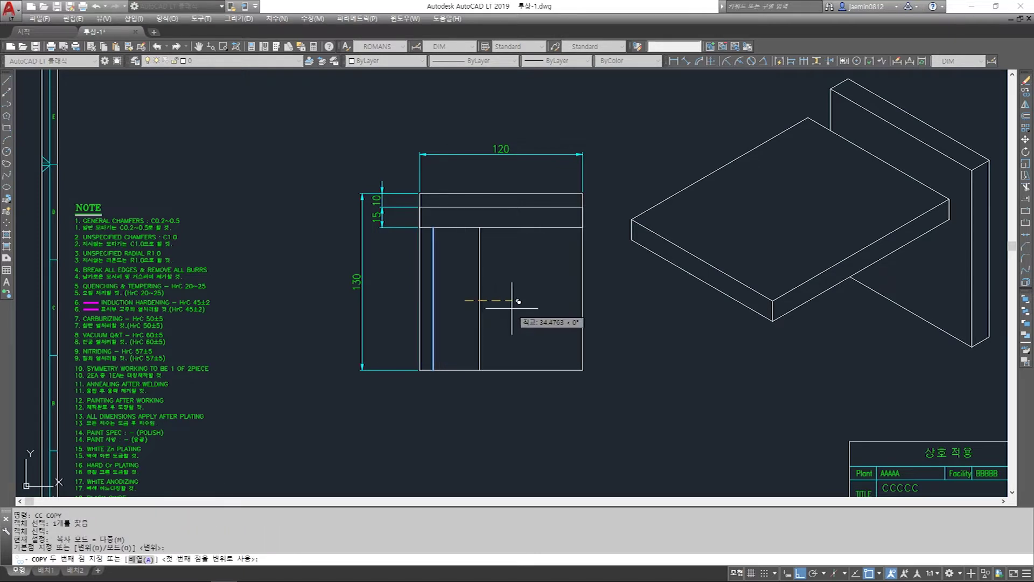
key("Return")
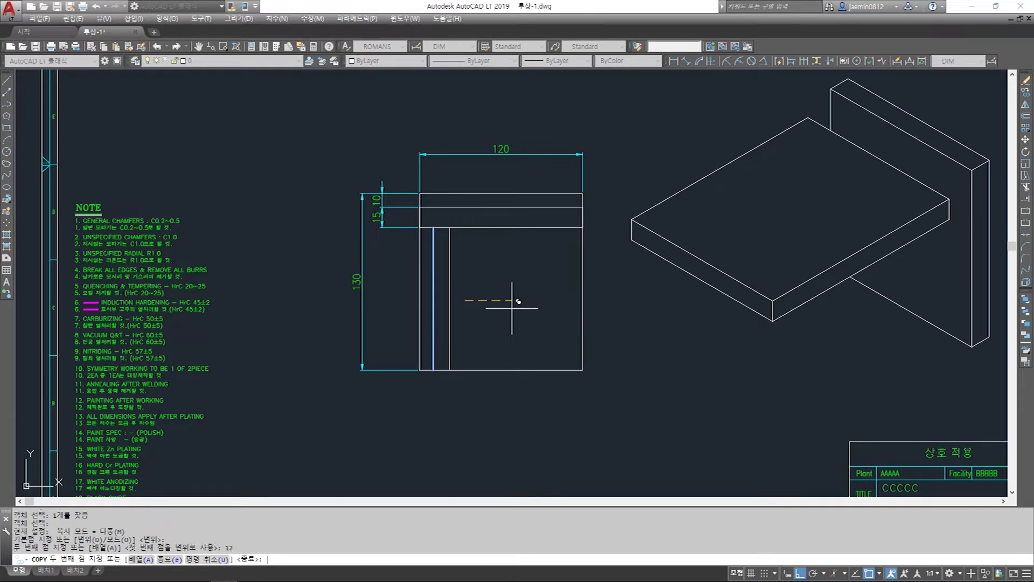
key("Escape")
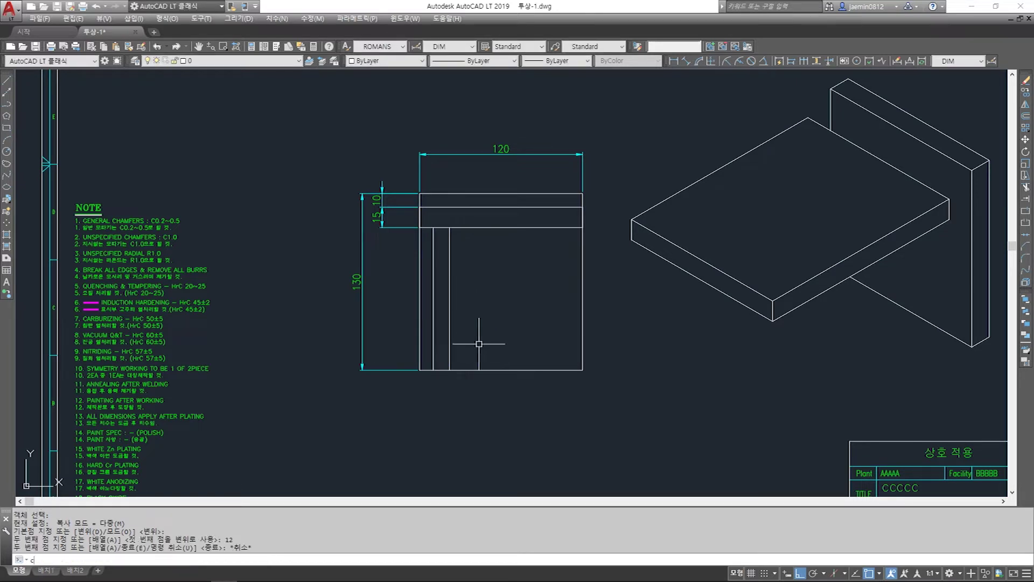
Copy the front view's bottom edge 10 mm upward
type("cc")
key("Return")
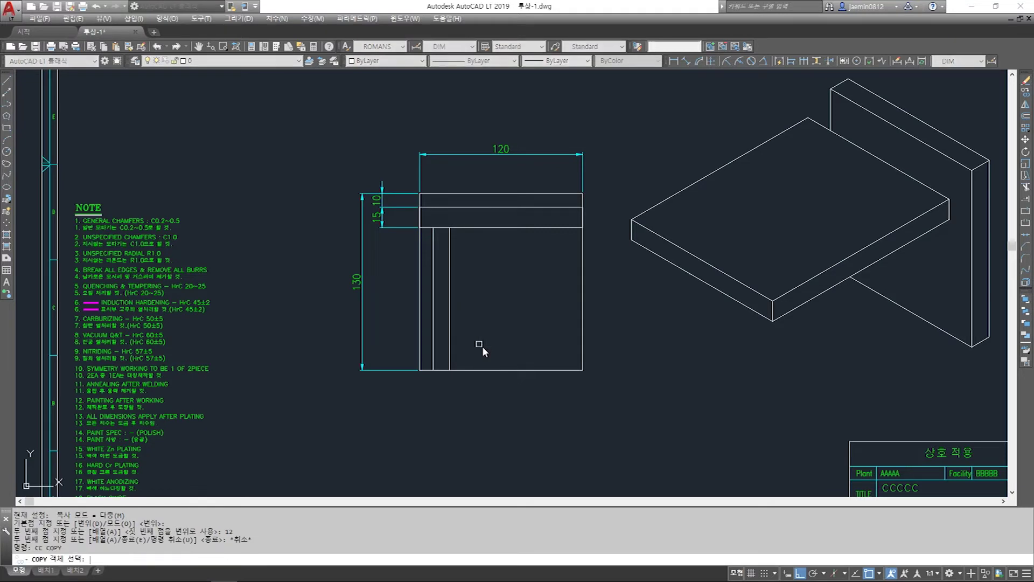
left_click(503, 370)
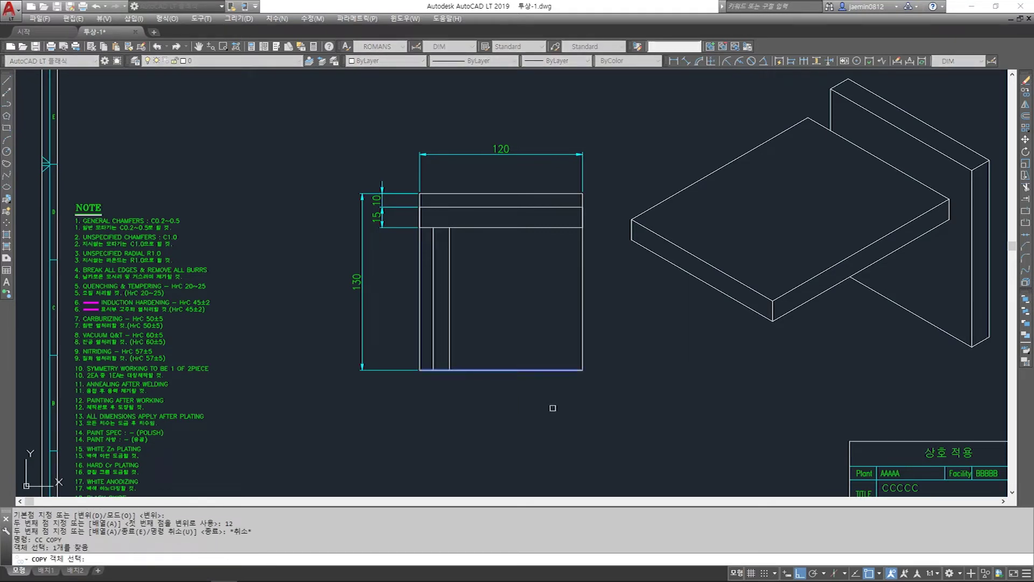
key("Return")
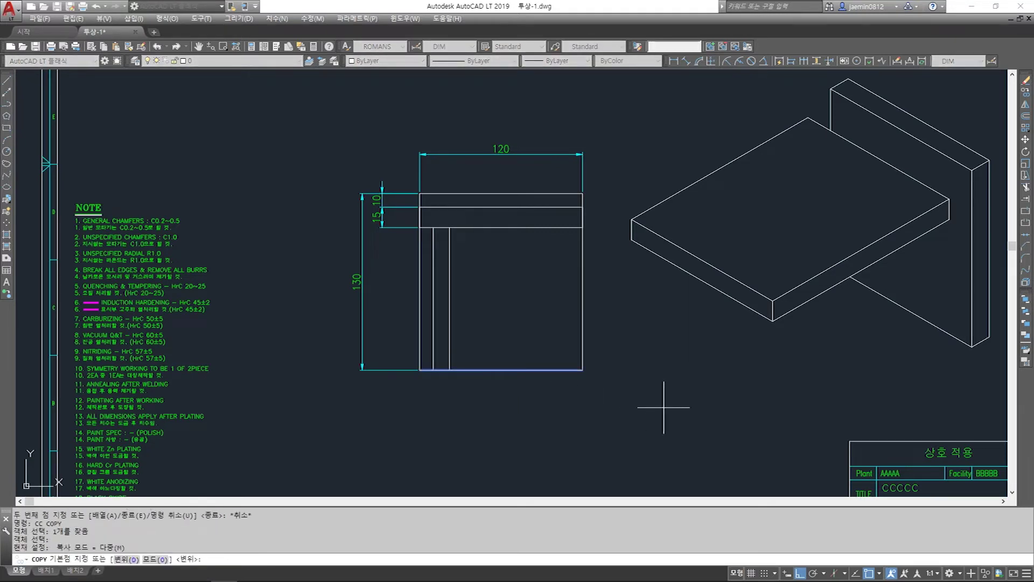
left_click(640, 393)
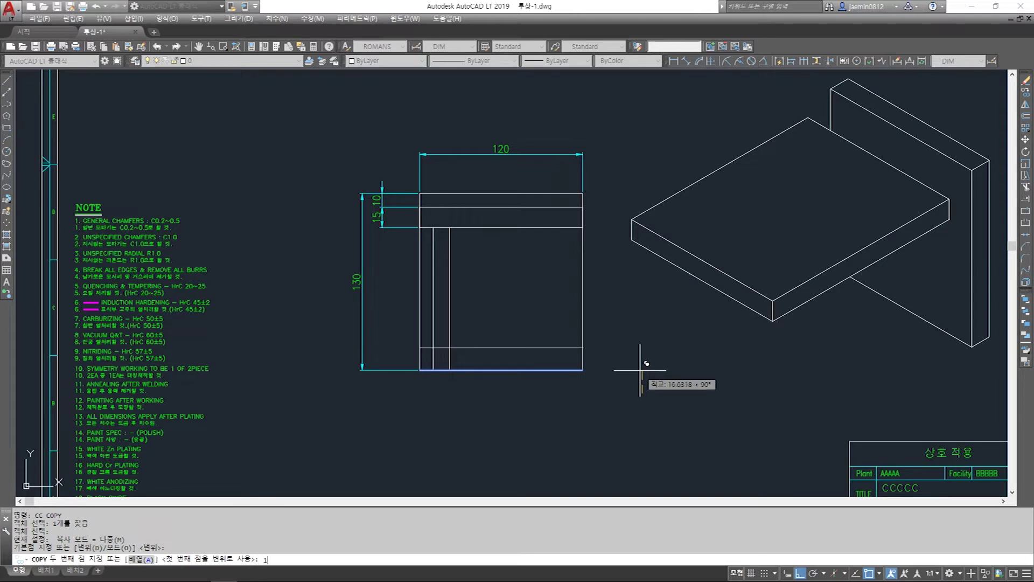
type("10")
key("Return")
key("Escape")
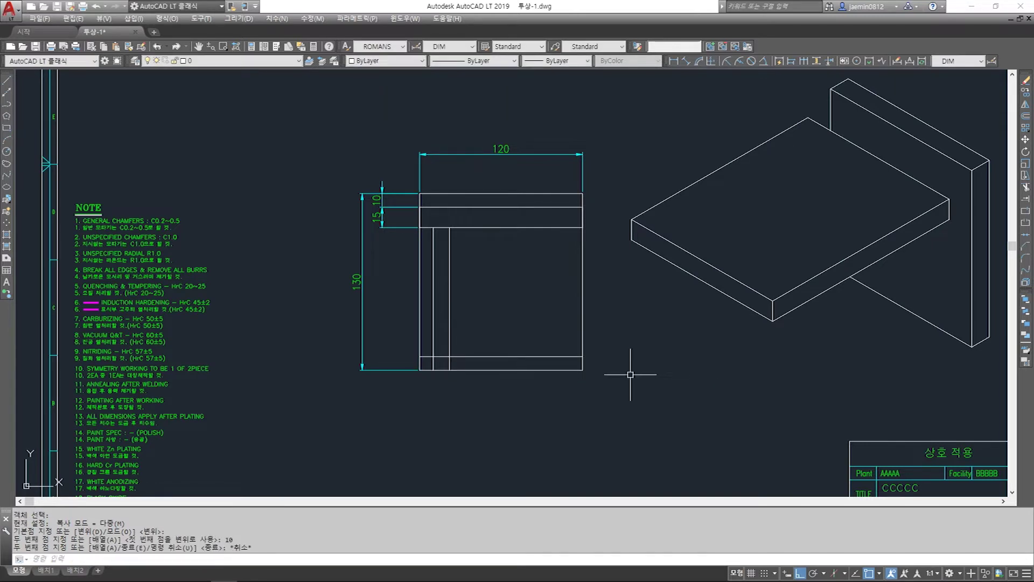
Trim the overhanging ends of the copied inner lines to leave a narrow upright strip ending above the front view's bottom edge
type("tr")
key("space")
scroll(467, 360, "up", 4)
left_click(461, 309)
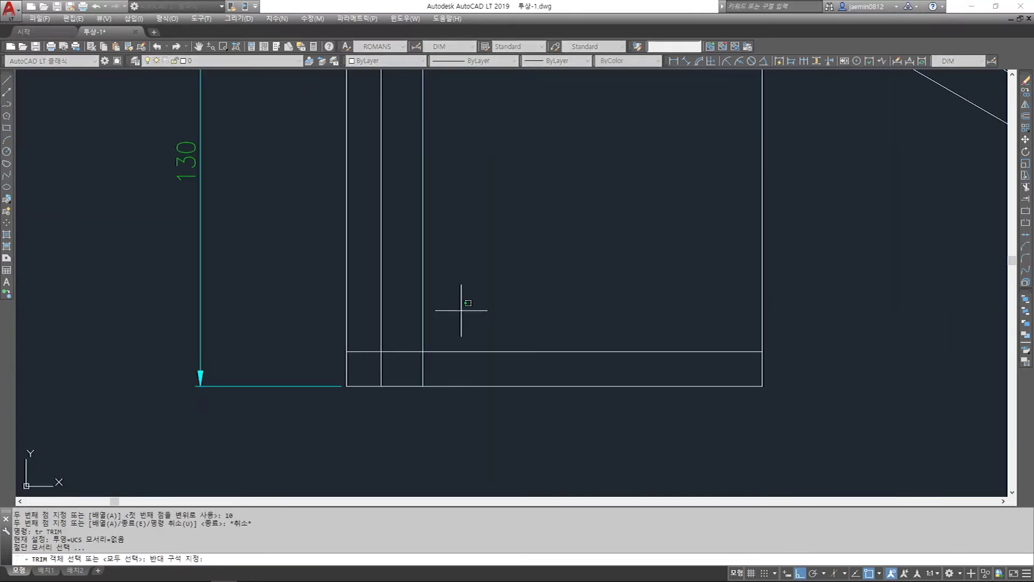
left_click(367, 370)
key("space")
left_click(369, 337)
left_click(364, 370)
left_click(365, 371)
left_click(445, 369)
left_click(448, 368)
left_click(478, 344)
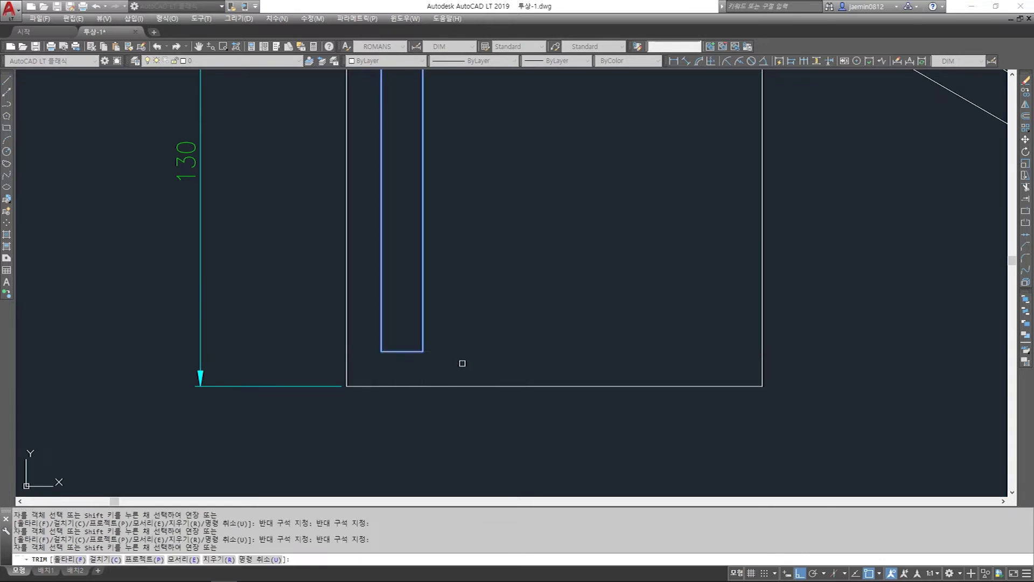
scroll(465, 384, "down", 4)
scroll(486, 359, "up", 2)
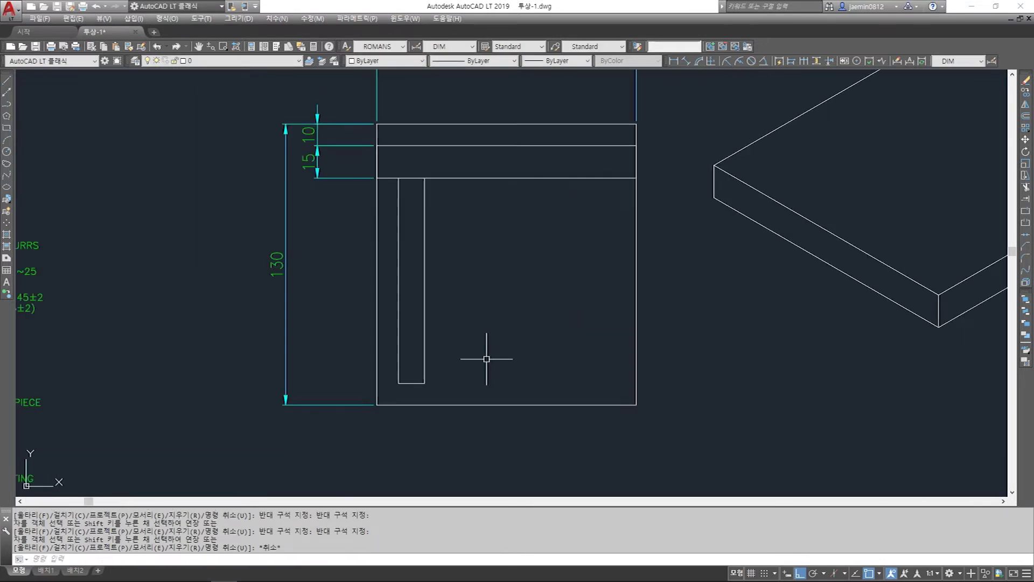
scroll(486, 359, "down", 2)
scroll(471, 359, "up", 2)
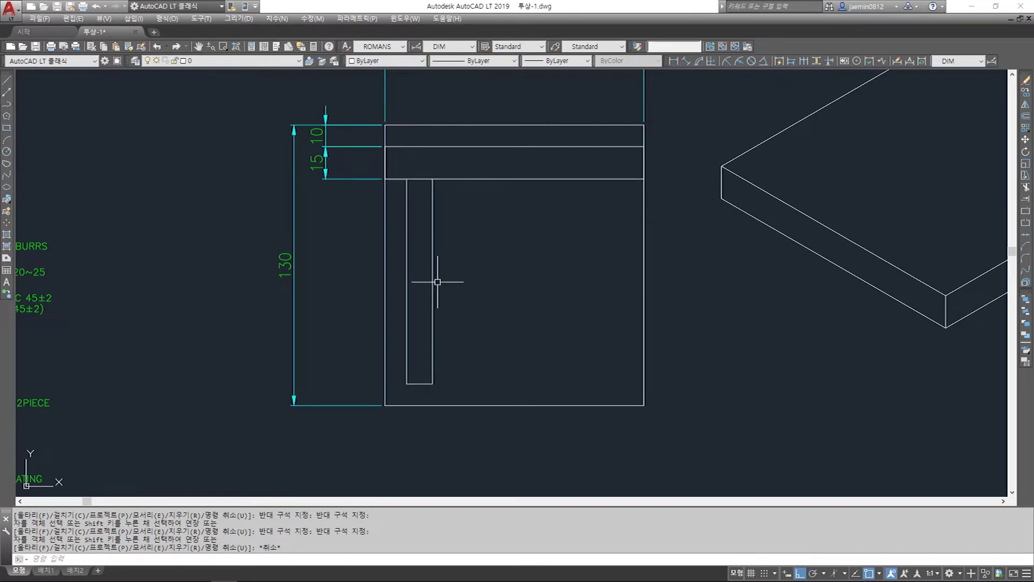
Draw a line across the upper end of the narrow strip between its two vertical edges, closing it into a rectangle
key("Escape")
type("l")
key("space")
left_click(407, 180)
left_click(433, 180)
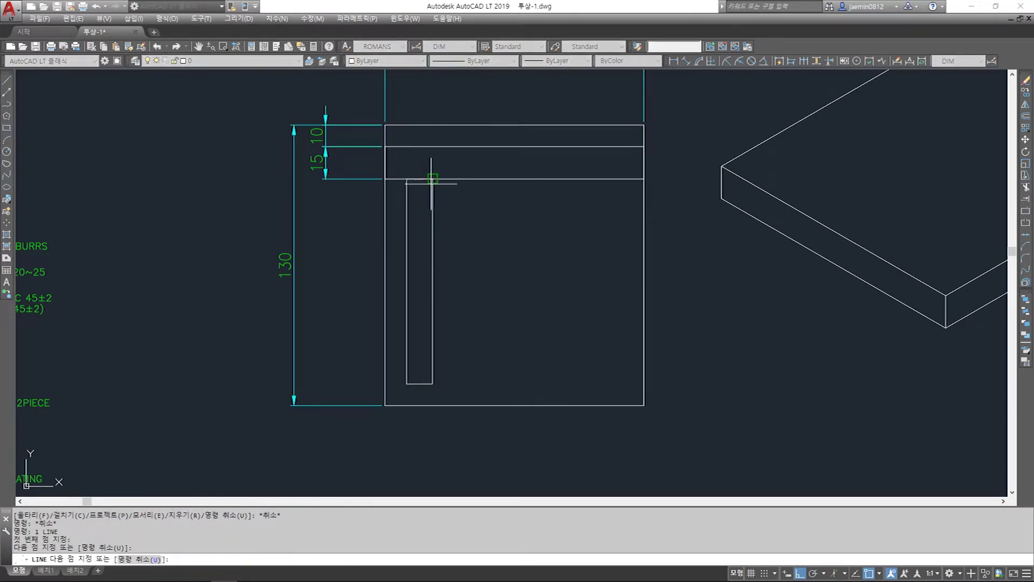
key("Escape")
left_click(402, 165)
left_click(444, 396)
key("Escape")
left_click(404, 167)
left_click(452, 408)
key("Escape")
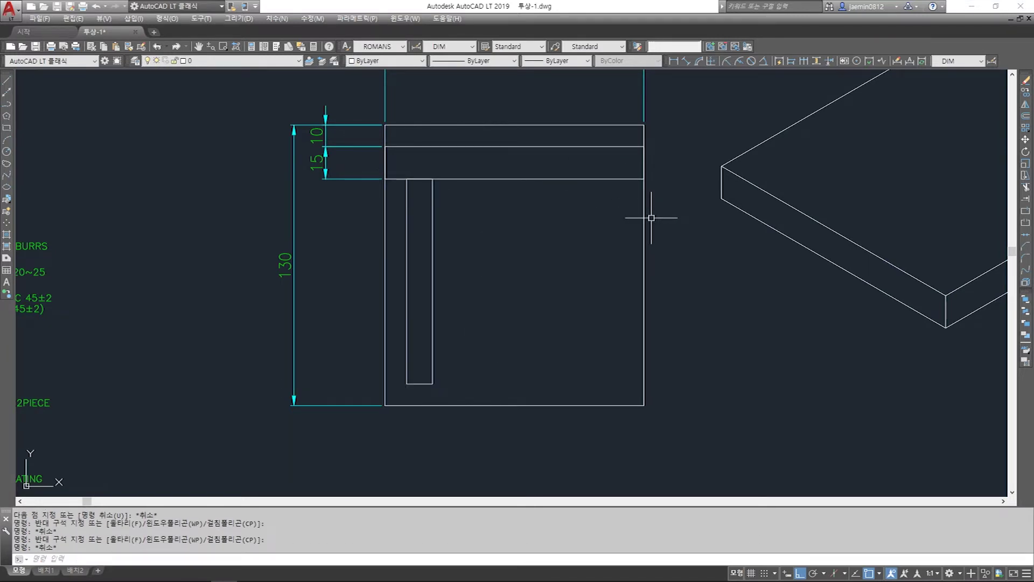
Add a horizontal linear dimension for the narrow inner rectangle's width, placed below the front view
key("Escape")
type("aa")
key("space")
left_click(407, 179)
left_click(385, 179)
key("Escape")
type("aa")
left_click(407, 384)
left_click(432, 384)
middle_click_drag(414, 462, 423, 402)
left_click(423, 402)
key("Escape")
Dimension the horizontal gap from the front view's left edge to the narrow rectangle, aligned with the rectangle's width dimension
key("space")
left_click(414, 324)
key("Escape")
key("space")
left_click(415, 324)
left_click(393, 345)
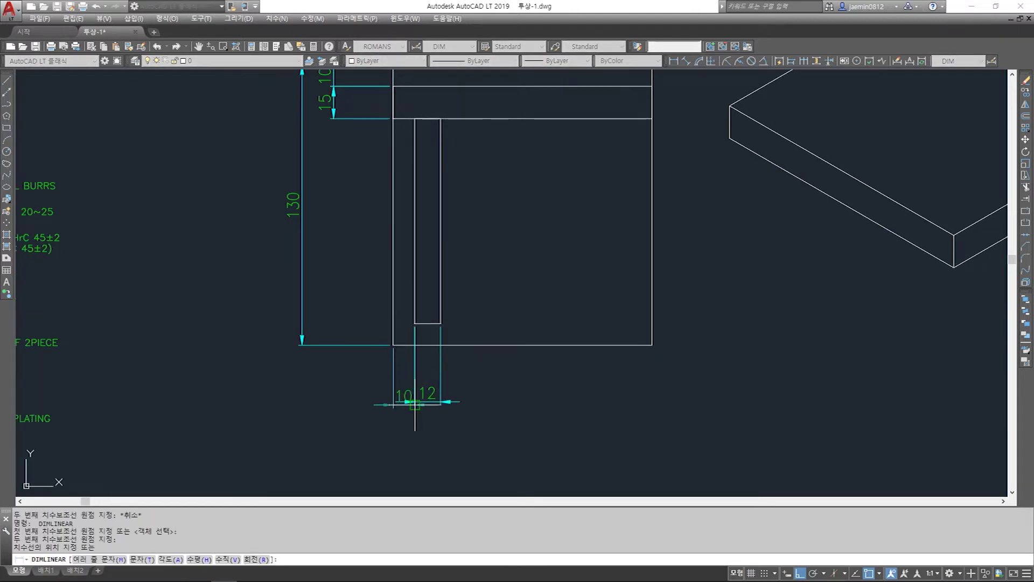
left_click(410, 401)
key("Escape")
scroll(436, 415, "down", 2)
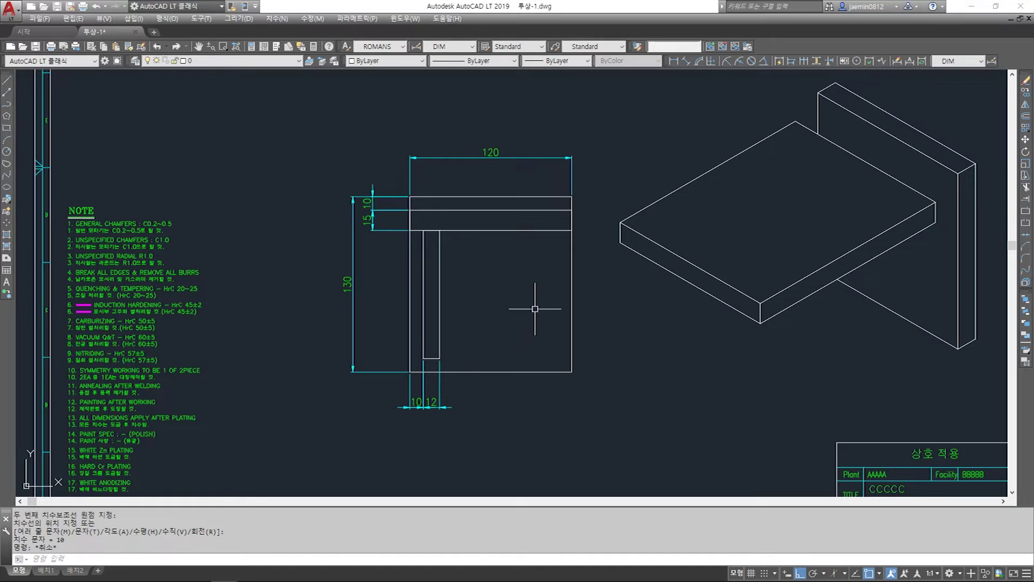
Dimension the horizontal distance from the narrow rectangle's right edge to the front view's right edge, placed below the view
scroll(523, 374, "up", 2)
key("Escape")
type("aa")
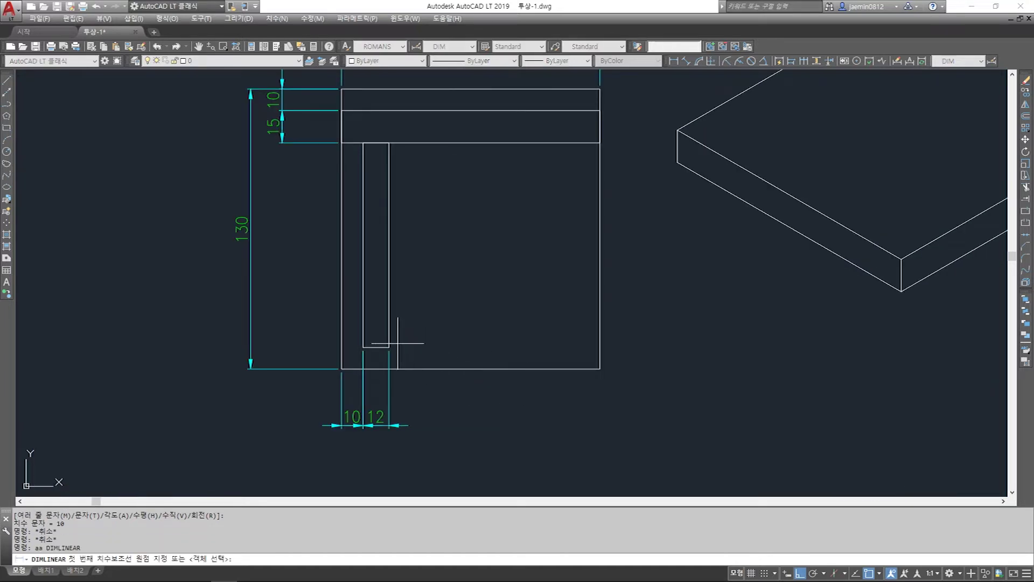
key("Return")
left_click(600, 369)
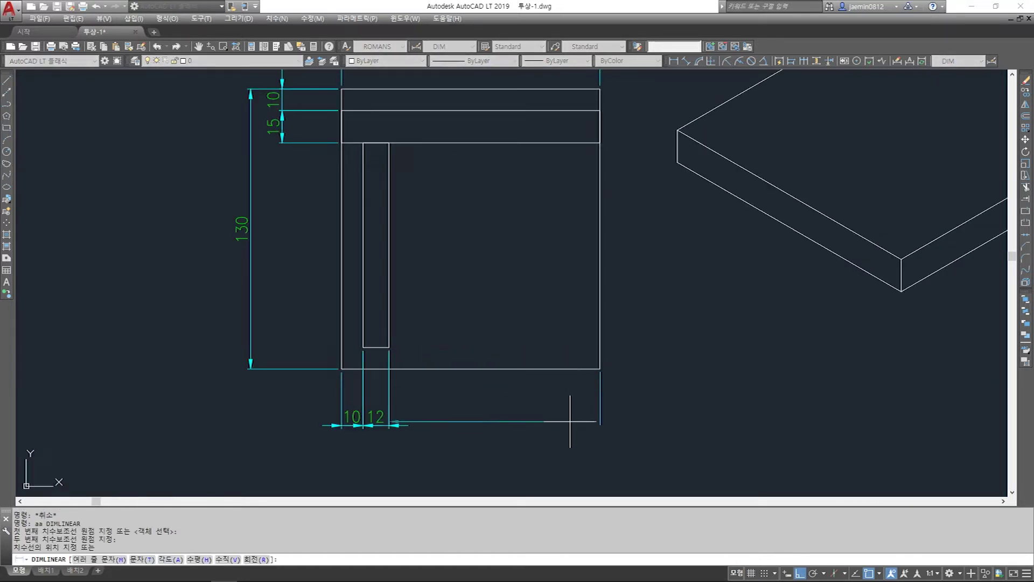
left_click(587, 447)
key("Escape")
Stretch the right end of the long lower dimension 10 mm to the left
type("aa")
key("Return")
key("Escape")
left_click(608, 385)
left_click(596, 397)
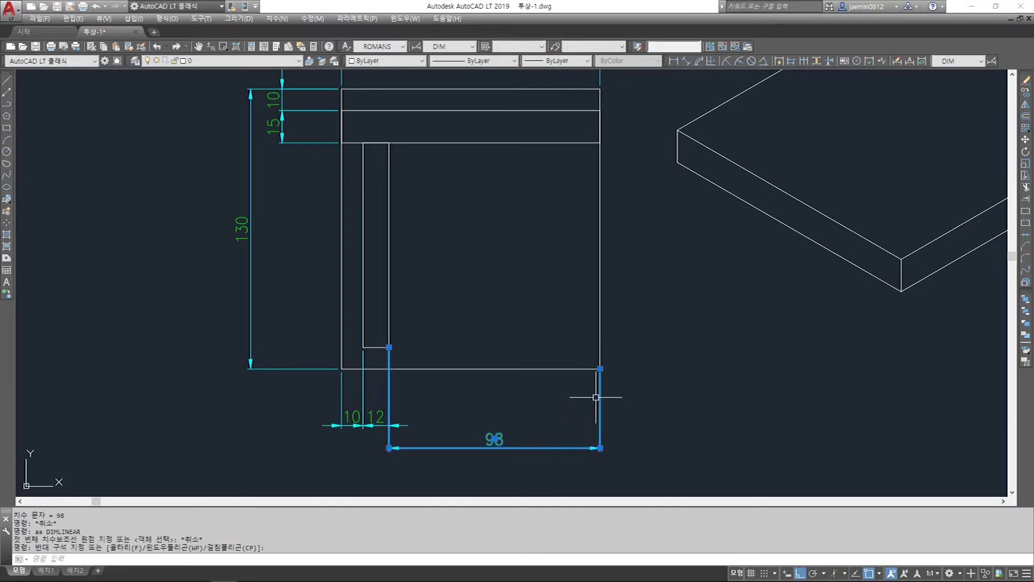
left_click(600, 369)
type("1")
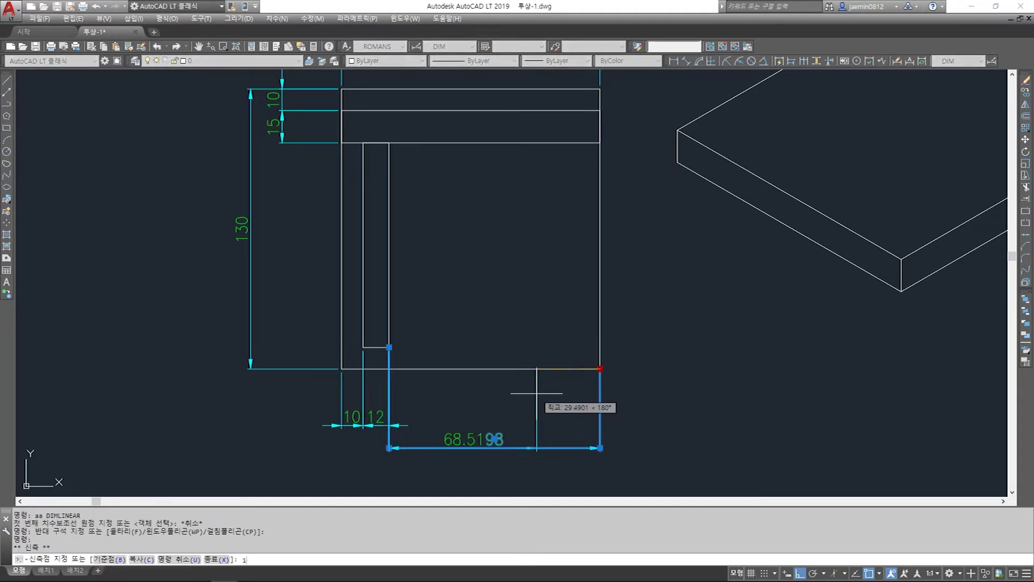
type("0")
key("Return")
key("Escape")
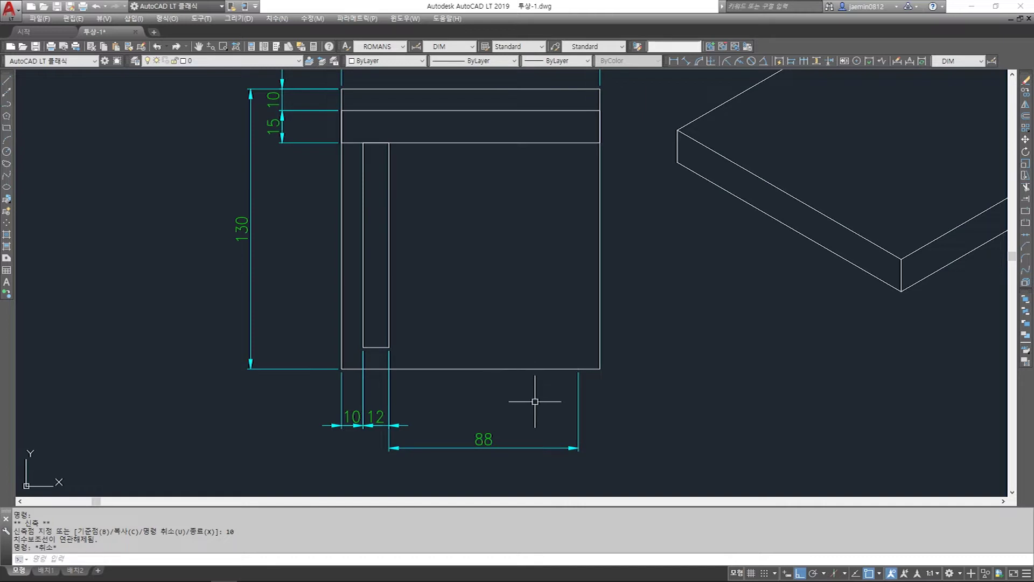
Copy the narrow inner rectangle 88 mm to the right in the front view
key("Escape")
type("cc")
key("Return")
left_click(358, 128)
left_click(423, 363)
key("Return")
left_click(428, 254)
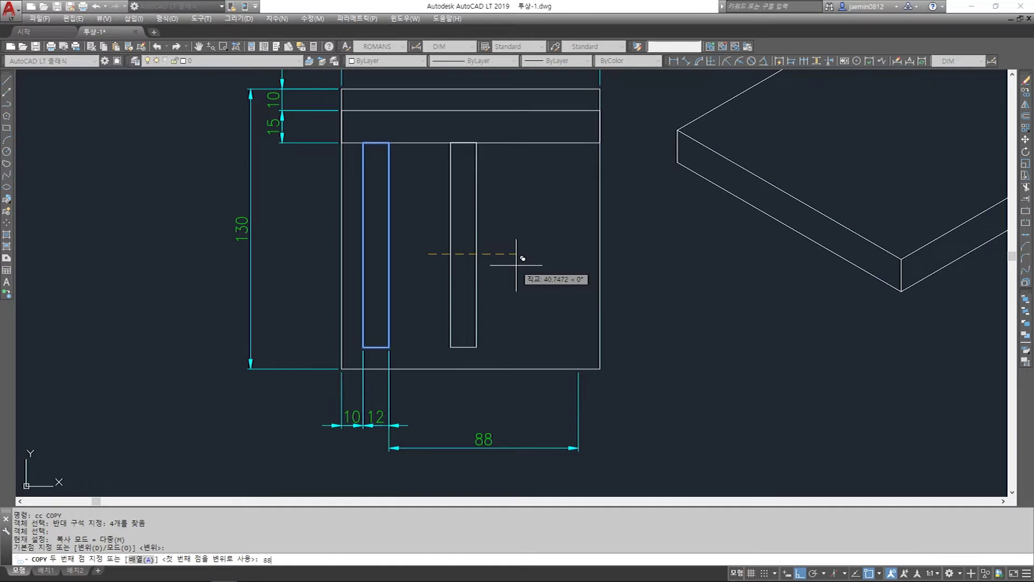
key("Return")
key("Escape")
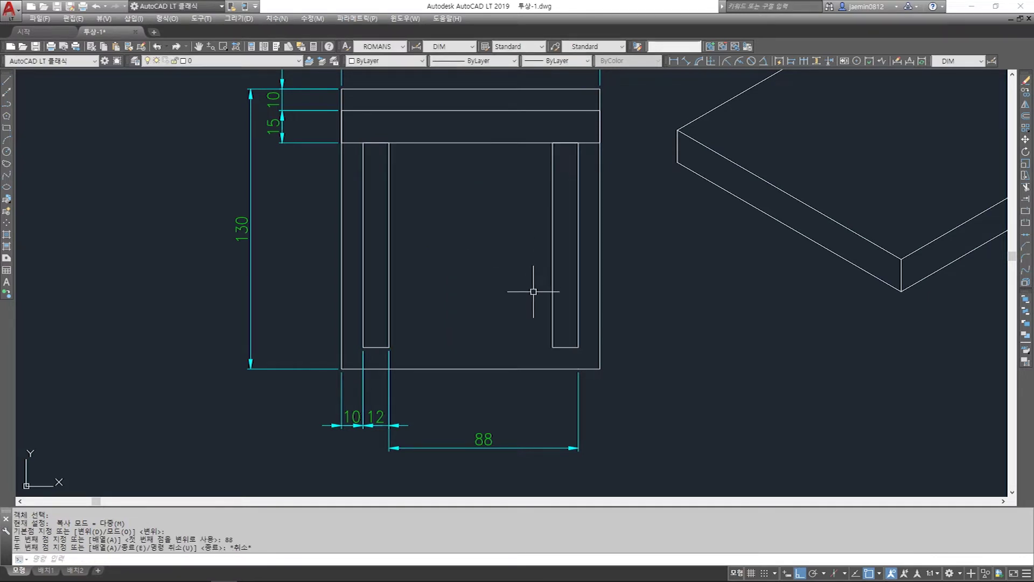
Erase the copied narrow rectangle at the right side of the front view
type("e")
key("Return")
left_click(519, 126)
left_click(609, 387)
key("Return")
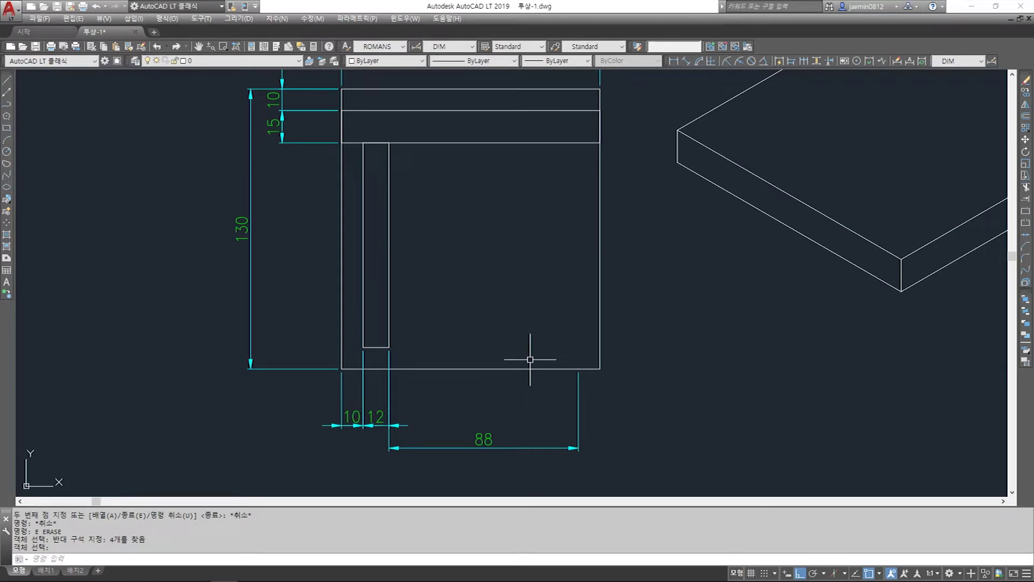
Mirror the narrow inner rectangle about the front view's vertical centre line, keeping the original
type("mi")
key("Return")
left_click(352, 126)
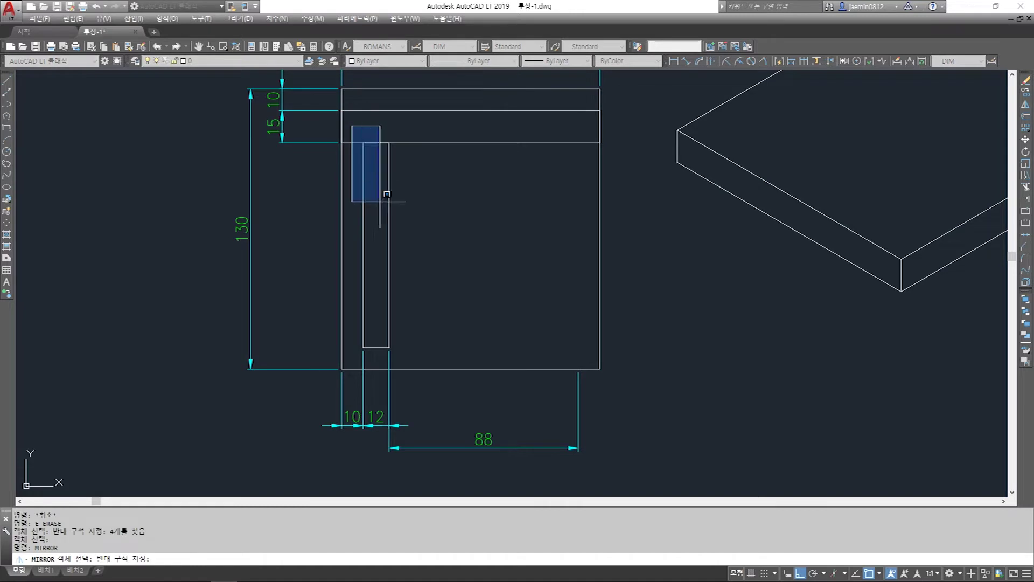
left_click(418, 352)
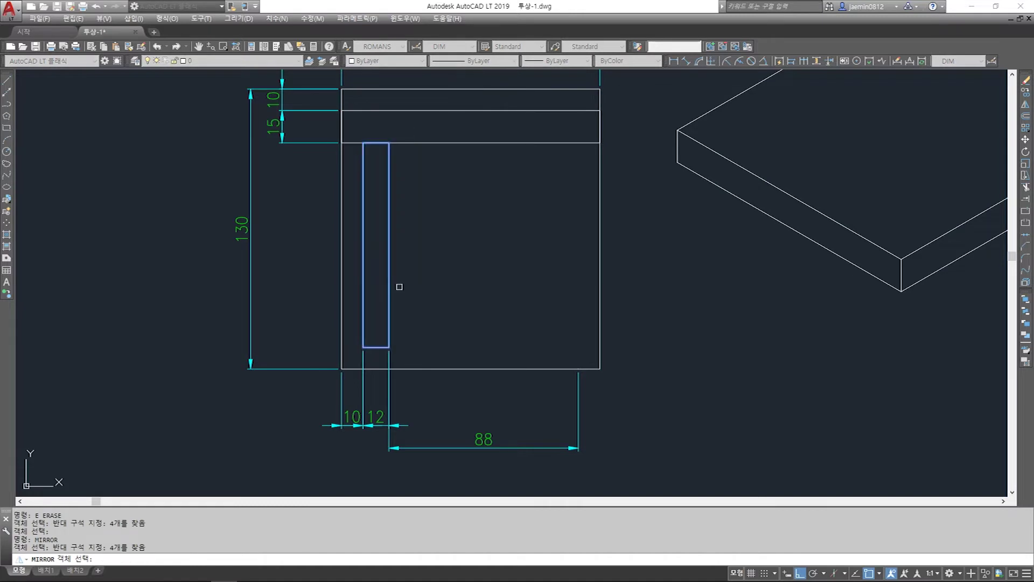
left_click(421, 347)
key("Return")
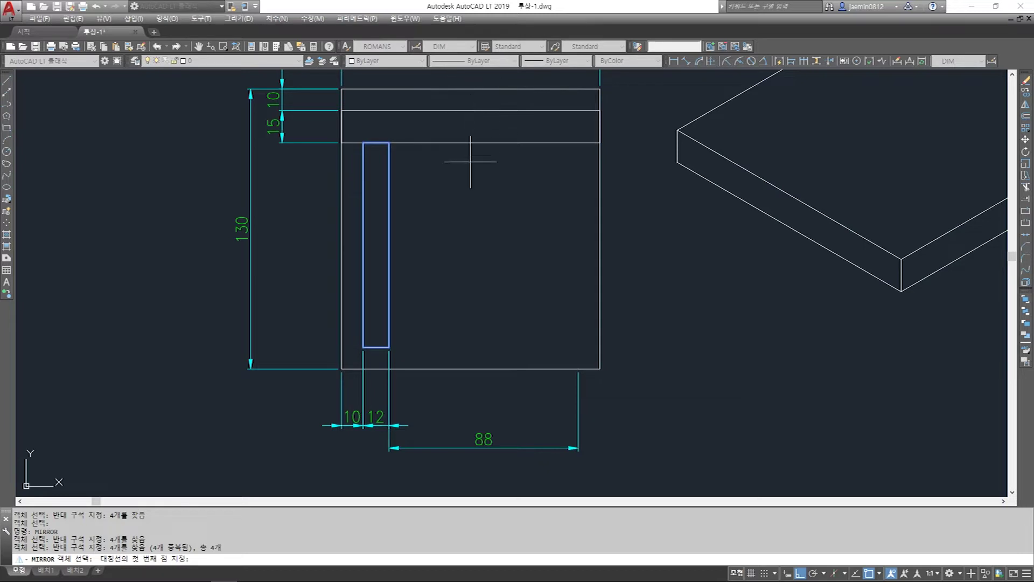
left_click(471, 369)
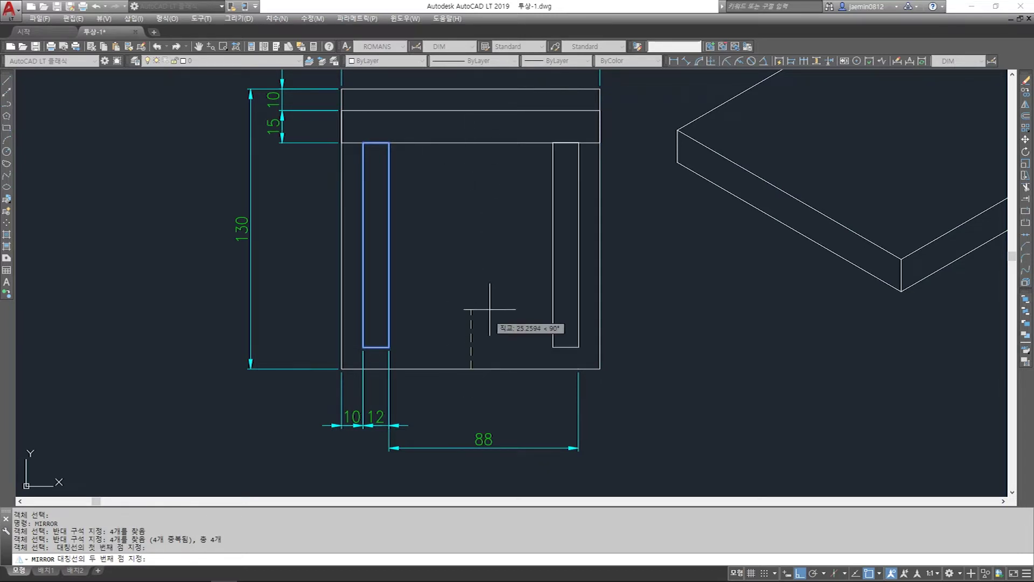
left_click(488, 416)
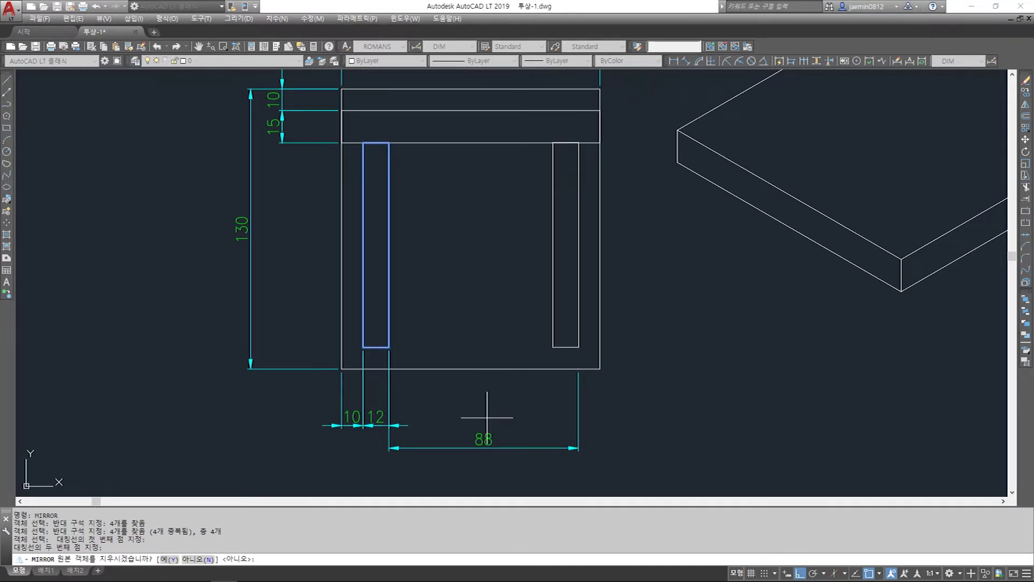
key("Escape")
Move the right origin of the 88 mm dimension to the mirrored rectangle's lower right corner
left_click(587, 395)
left_click(553, 406)
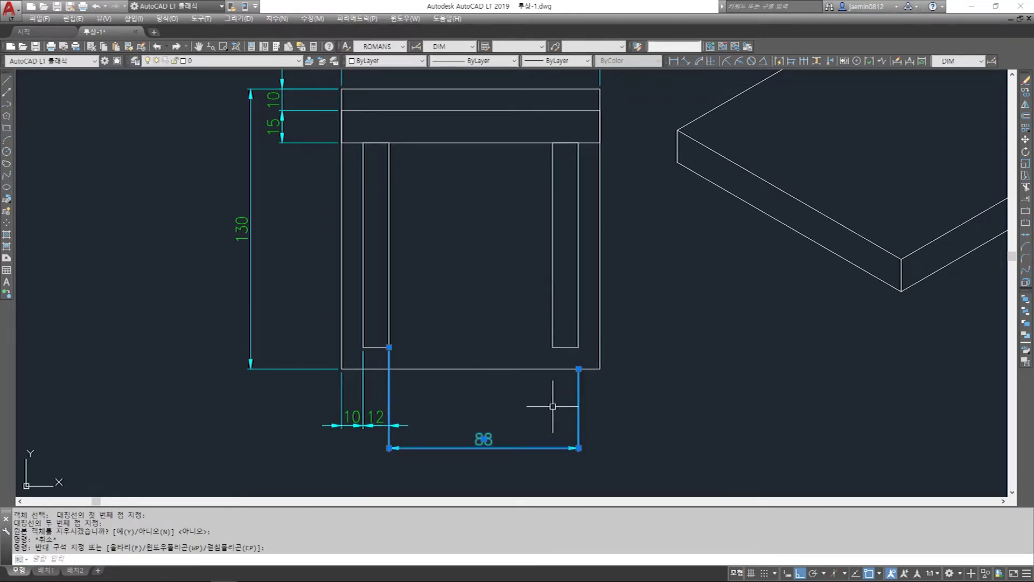
left_click(578, 369)
key("Escape")
left_click(588, 381)
left_click(569, 387)
left_click(579, 368)
left_click(579, 348)
key("Escape")
key("Escape")
Erase the 88 mm dimension below the front view
type("e")
key("Return")
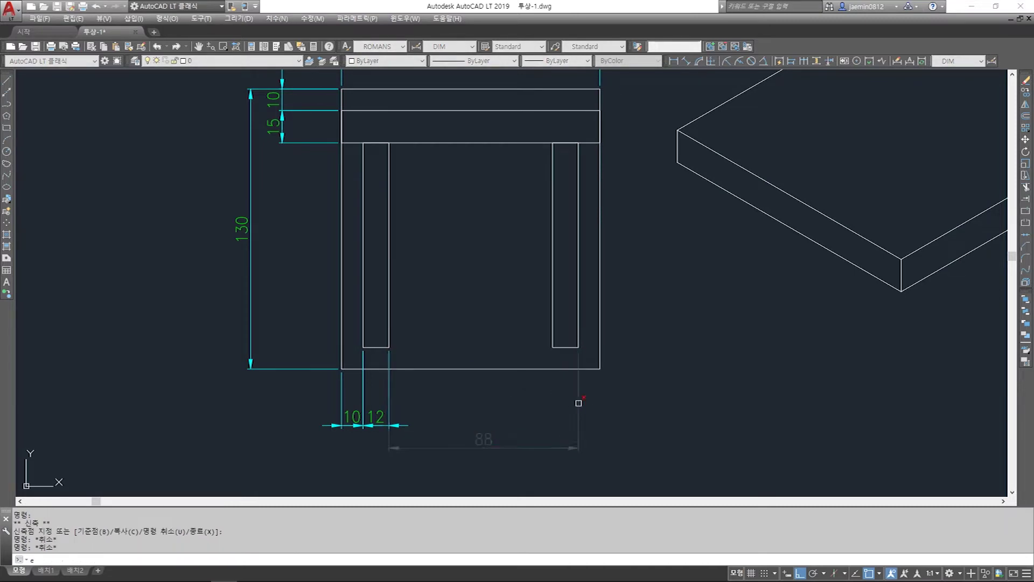
left_click(603, 391)
left_click(549, 439)
key("Return")
Mirror the 10 mm and 12 mm dimensions about the front view's vertical centre line, keeping the originals
type("mi")
key("Return")
left_click(470, 369)
left_click(471, 409)
key("Return")
key("Escape")
Dimension the horizontal gap between the two narrow rectangles, aligned with the neighbouring dimensions below the front view
type("aa")
key("Return")
key("Escape")
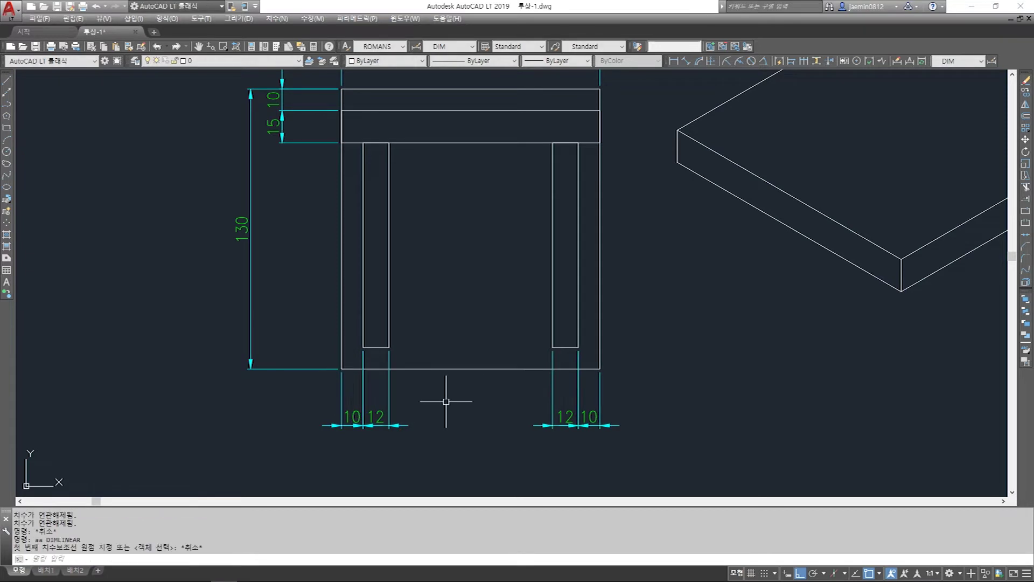
key("Return")
left_click(389, 348)
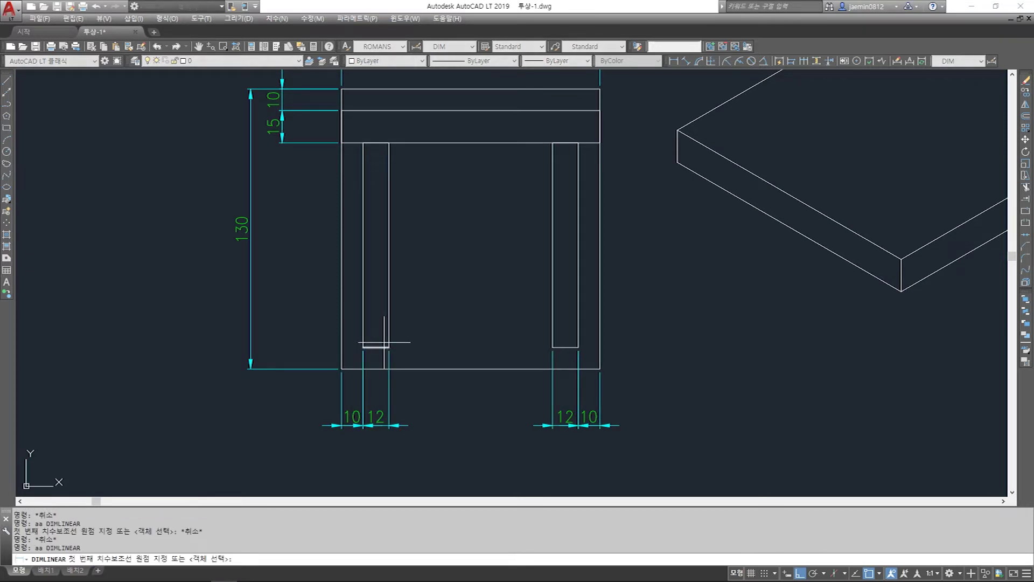
left_click(550, 346)
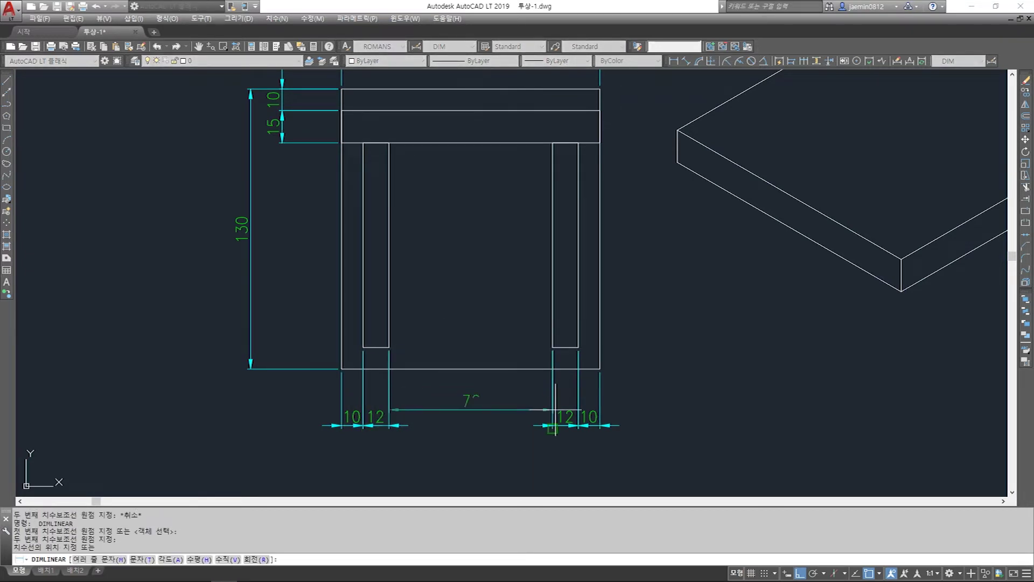
left_click(560, 425)
key("Escape")
scroll(522, 397, "down", 2)
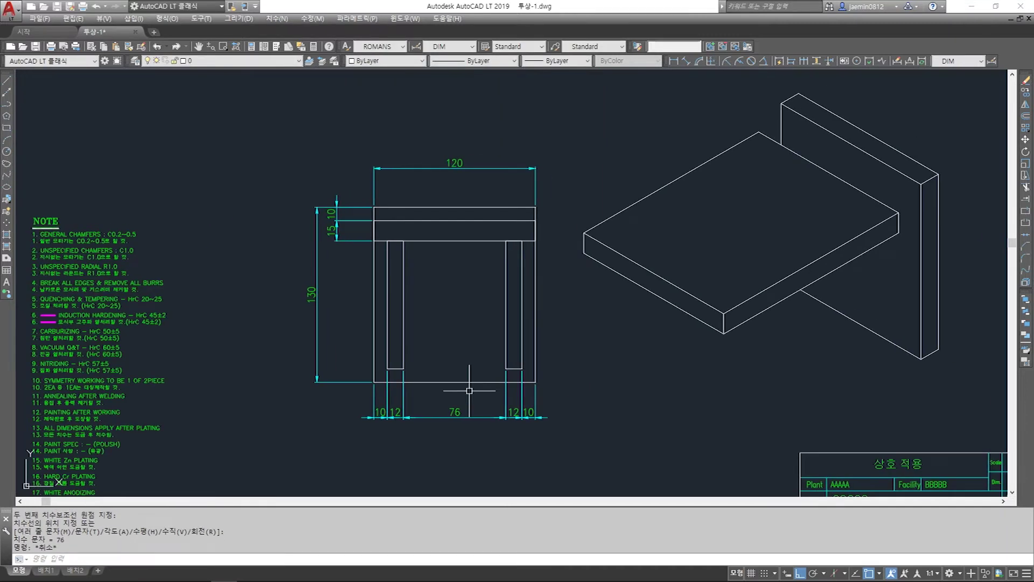
middle_click_drag(565, 380, 503, 383)
key("Escape")
type("m")
key("Return")
left_click(543, 297)
left_click(481, 162)
left_click(643, 355)
left_click(585, 238)
left_click(839, 370)
left_click(634, 214)
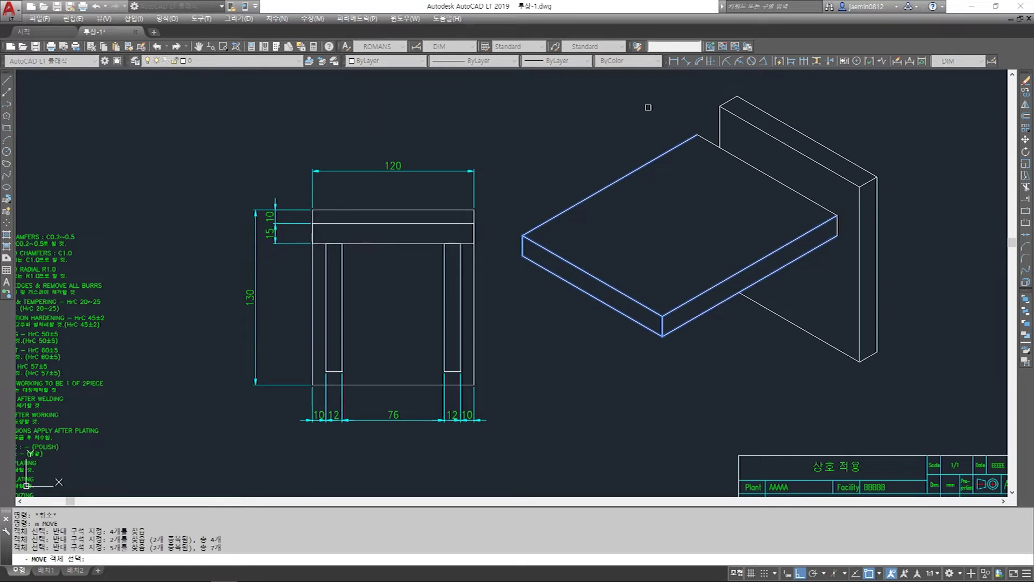
left_click(703, 143)
left_click(705, 142)
left_click(802, 186)
left_click(843, 259)
key("Return")
left_click(893, 249)
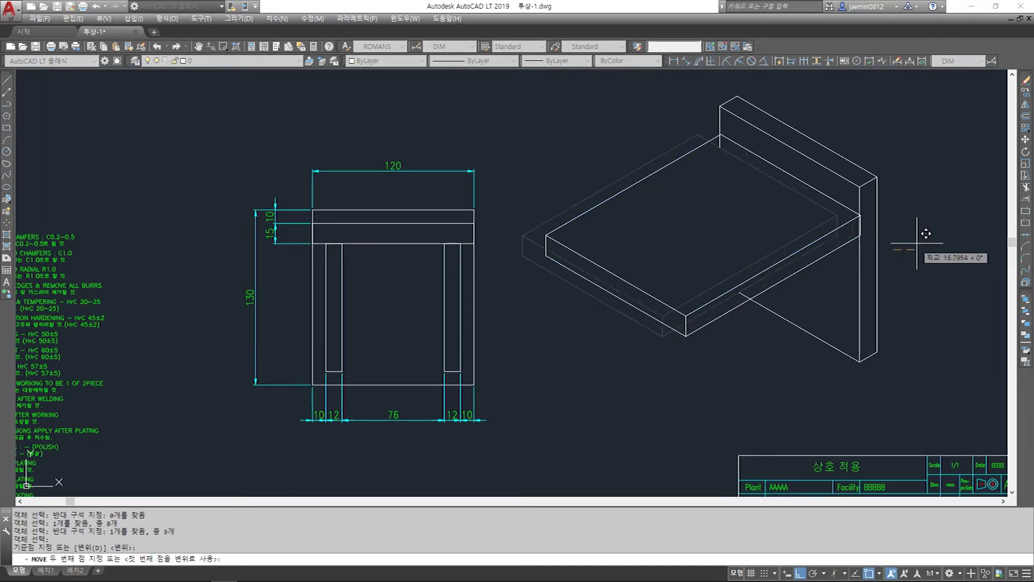
key("Escape")
Turn on isometric drafting and abandon the pending horizontal move of the slab
left_click(835, 574)
key("Escape")
type("m")
key("Return")
left_click(547, 156)
left_click(508, 296)
left_click(734, 277)
left_click(624, 394)
left_click(660, 109)
left_click(711, 164)
left_click(746, 157)
left_click(730, 183)
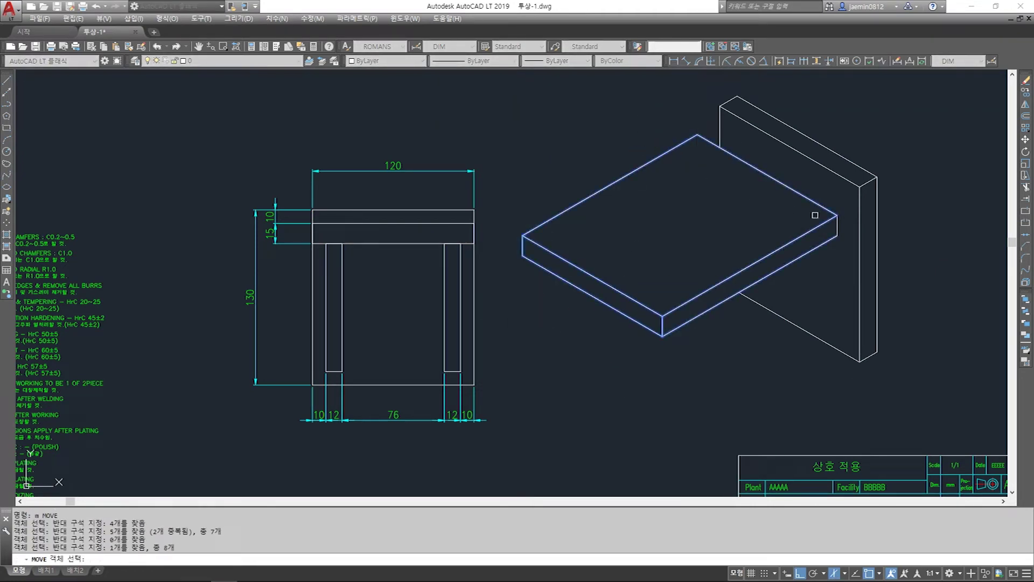
left_click(860, 264)
key("Return")
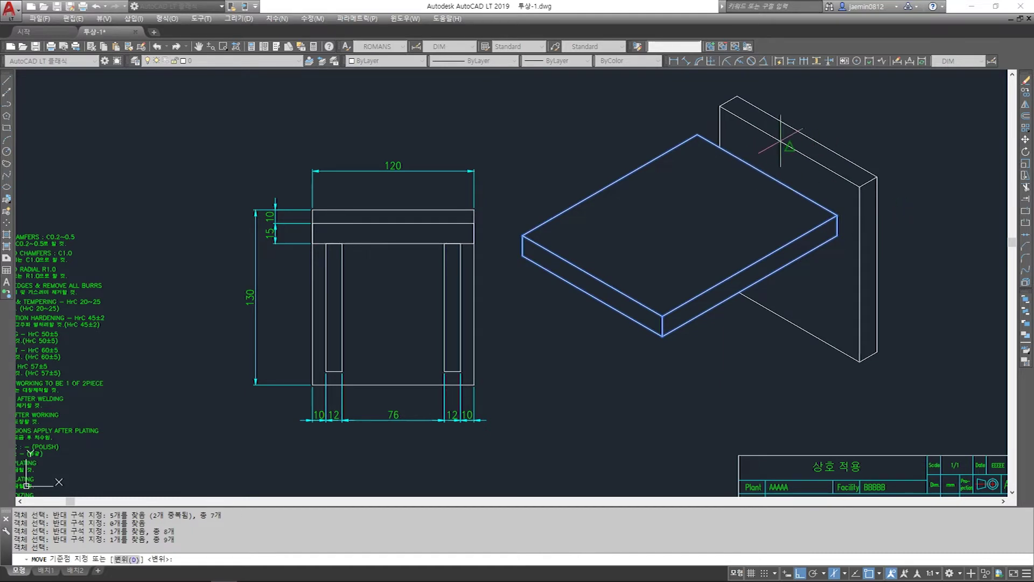
left_click(919, 207)
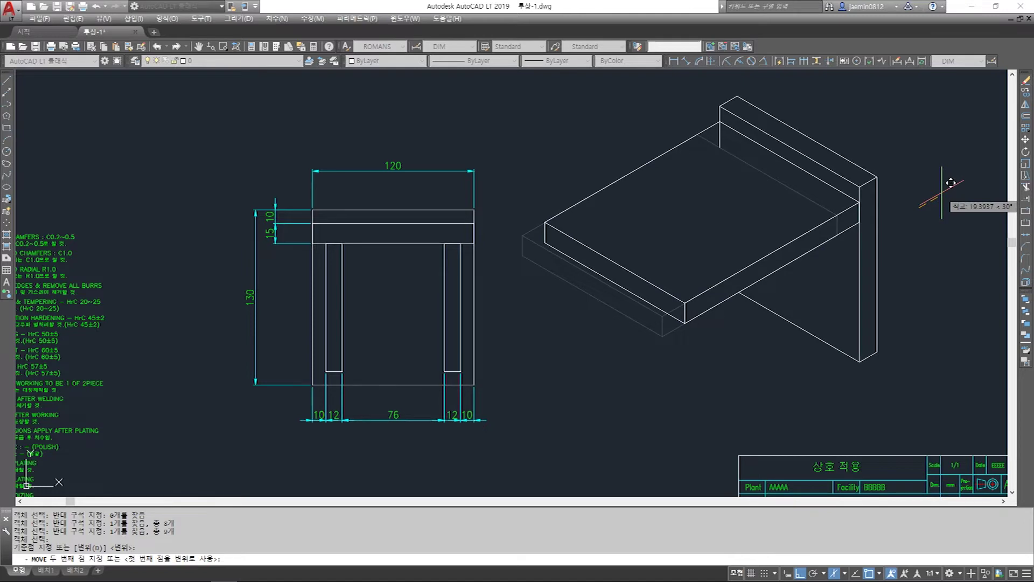
key("Escape")
Extend the slab's upper front edge to the plate's near vertical edge in the isometric figure
scroll(849, 231, "up", 5)
key("Escape")
key("Escape")
type("ex")
left_click(872, 162)
key("space")
left_click(796, 203)
key("Escape")
scroll(776, 243, "down", 5)
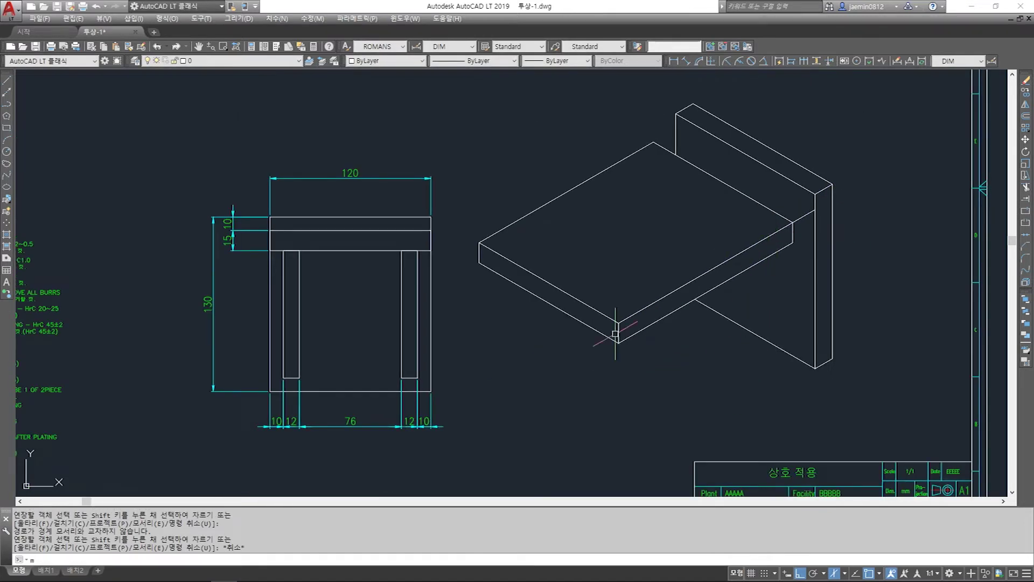
Move the slab along the isometric axis from its upper corner to the extended line's end on the plate edge
key("space")
left_click(485, 152)
left_click(471, 272)
left_click(555, 342)
left_click(545, 269)
left_click(589, 264)
left_click(657, 371)
left_click(659, 370)
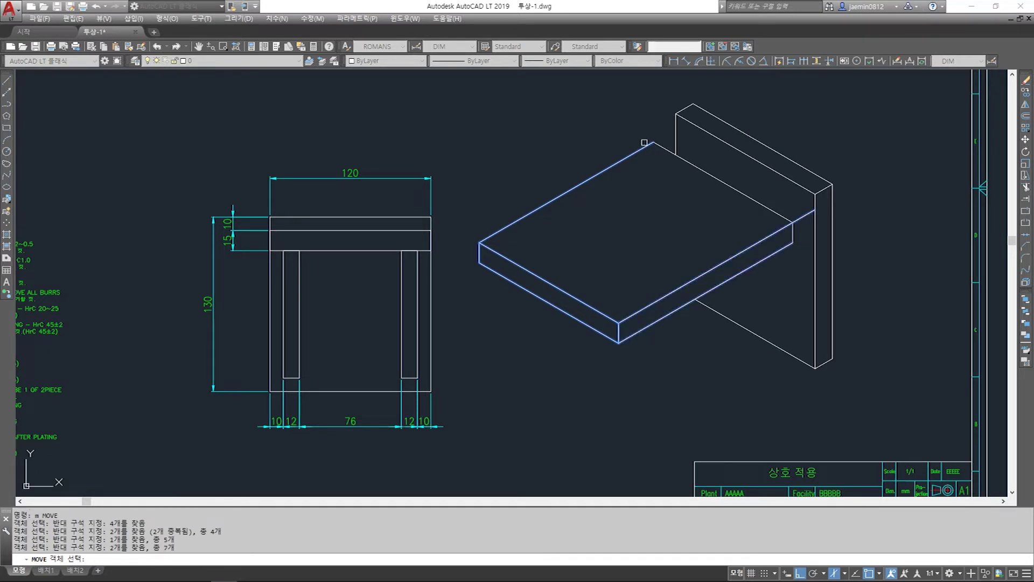
left_click(649, 144)
left_click(761, 191)
left_click(804, 288)
scroll(798, 228, "up", 4)
key("space")
left_click(784, 214)
left_click(840, 182)
Trim the leftover extension line beyond the plate's near vertical edge
key("Escape")
type("tr")
key("space")
left_click(840, 157)
key("Escape")
key("Escape")
scroll(780, 277, "down", 2)
Trim the plate's far vertical edge where it runs below the slab's back edge
type("TR")
key("space")
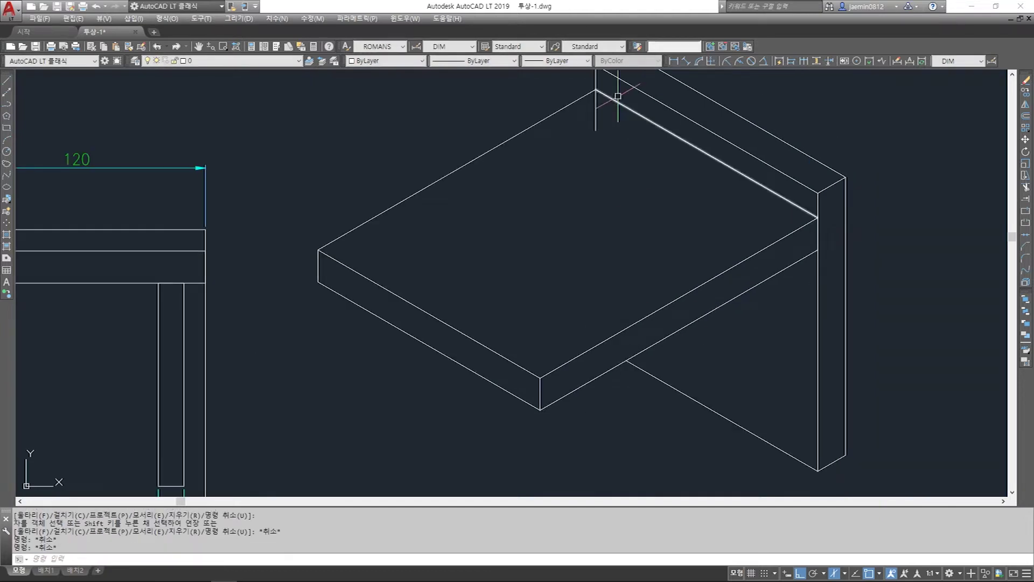
left_click(600, 95)
left_click(610, 104)
key("space")
left_click(601, 117)
left_click(590, 123)
key("Escape")
Examine the joint between slab and plate, and highlight the two narrow leg rectangles in the front view
scroll(636, 363, "up", 10)
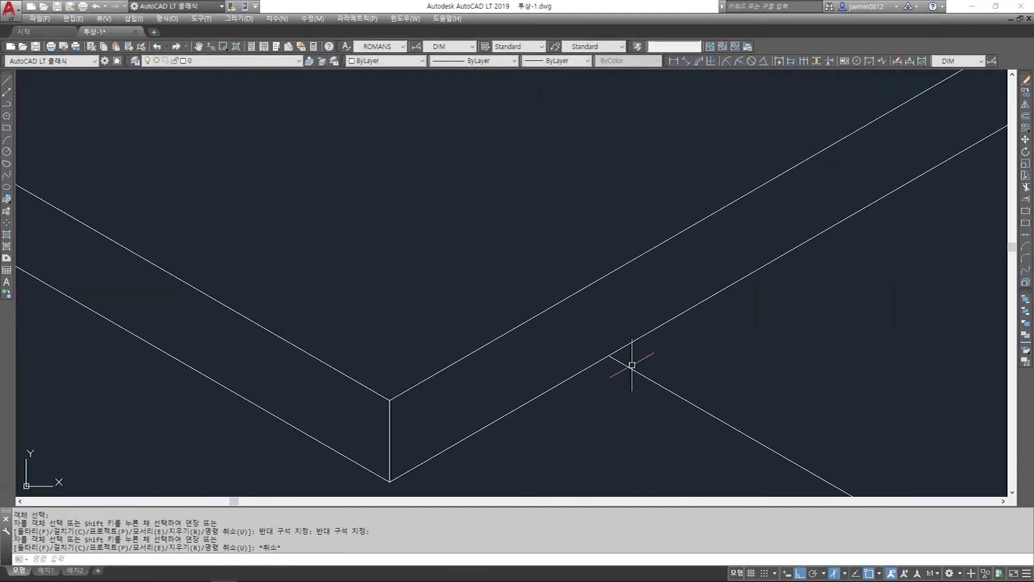
scroll(607, 355, "down", 8)
key("Escape")
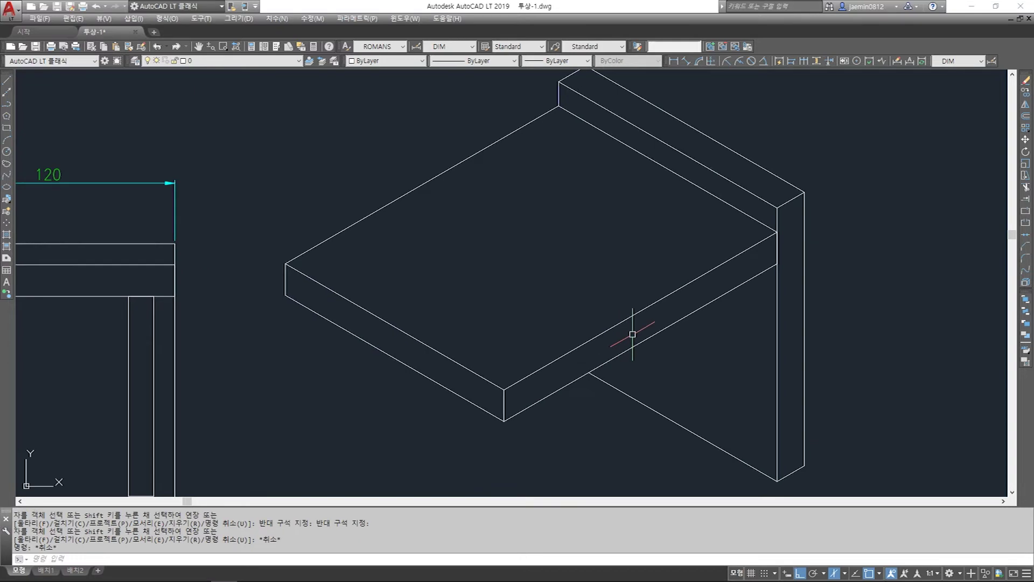
middle_click_drag(691, 301, 691, 300)
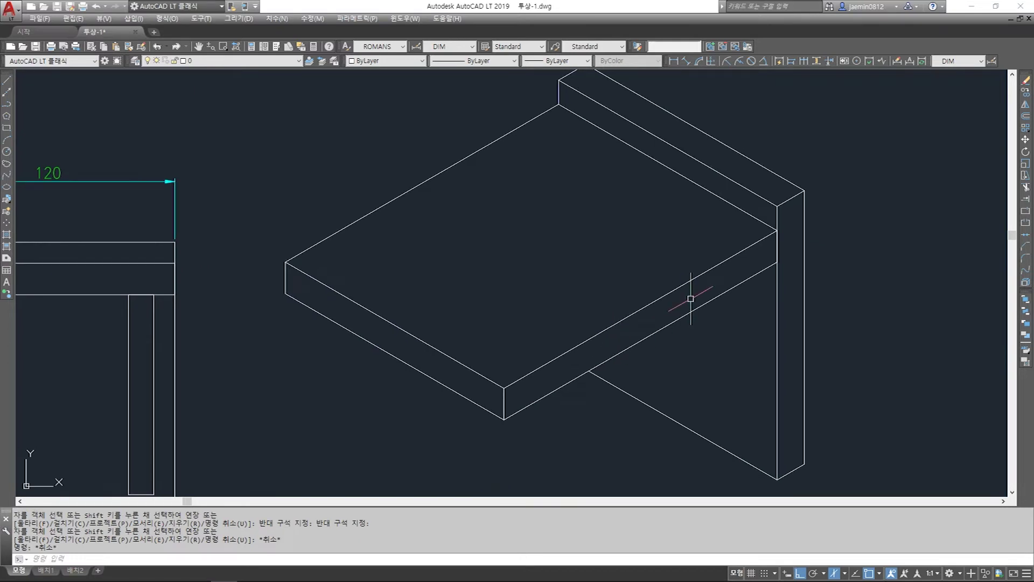
scroll(668, 316, "down", 3)
middle_click_drag(623, 365, 670, 340)
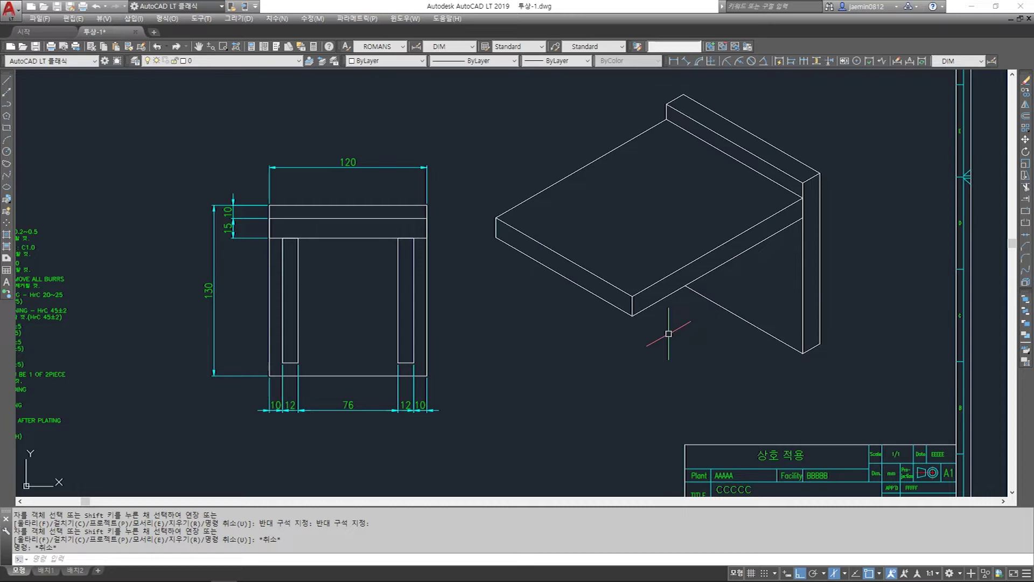
left_click(296, 253)
left_click(324, 367)
left_click(353, 232)
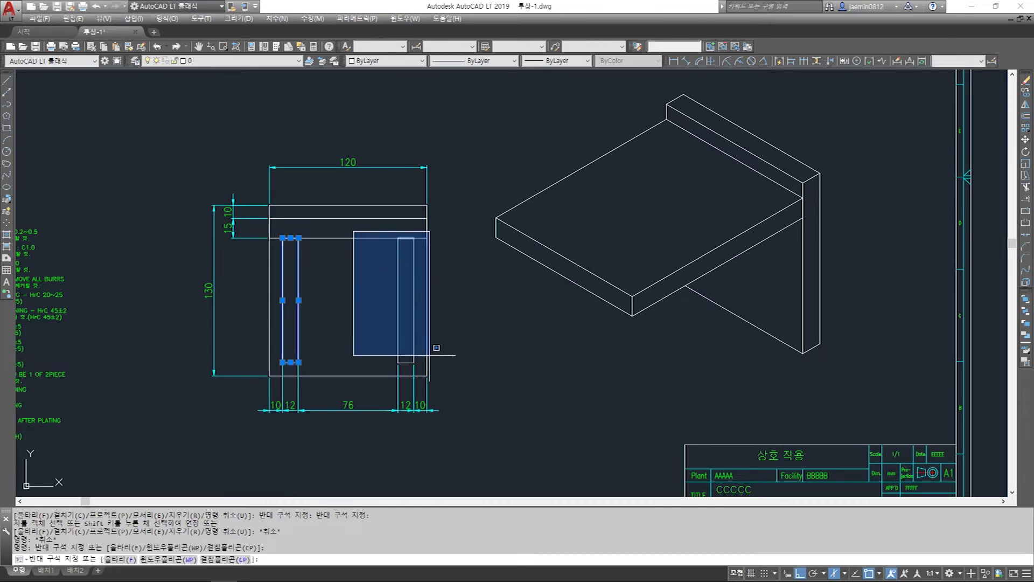
left_click(434, 380)
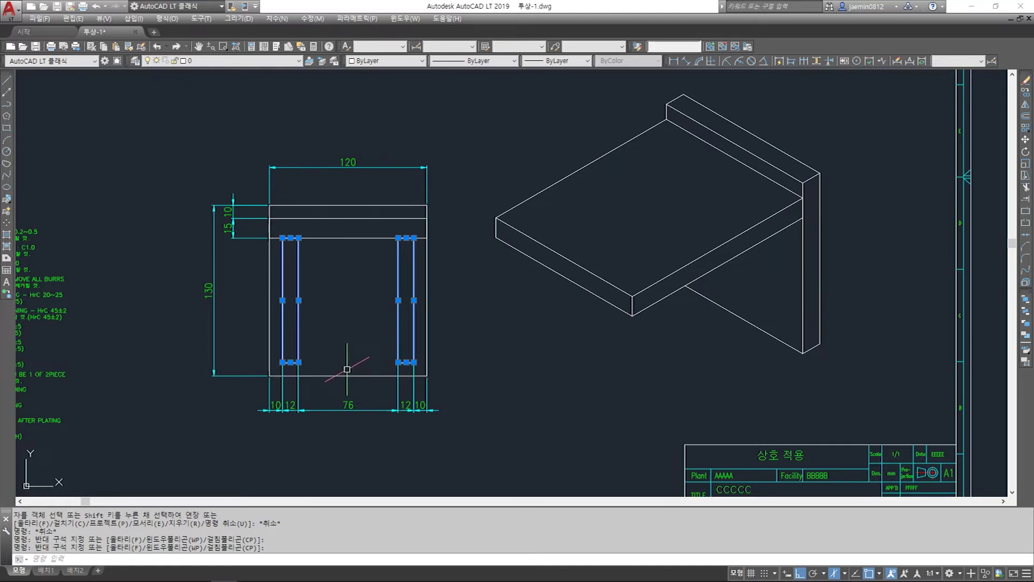
key("Escape")
Dimension the height of the near-edge leg rectangle, aligned with the vertical 10 and 15 mm dimensions of the front view
type("aa")
key("Return")
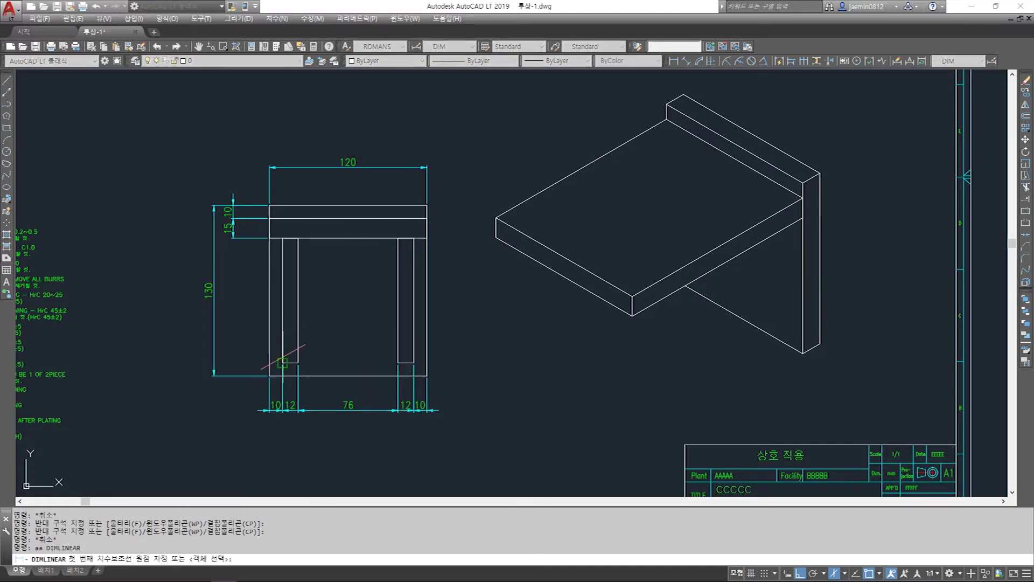
left_click(282, 238)
left_click(270, 238)
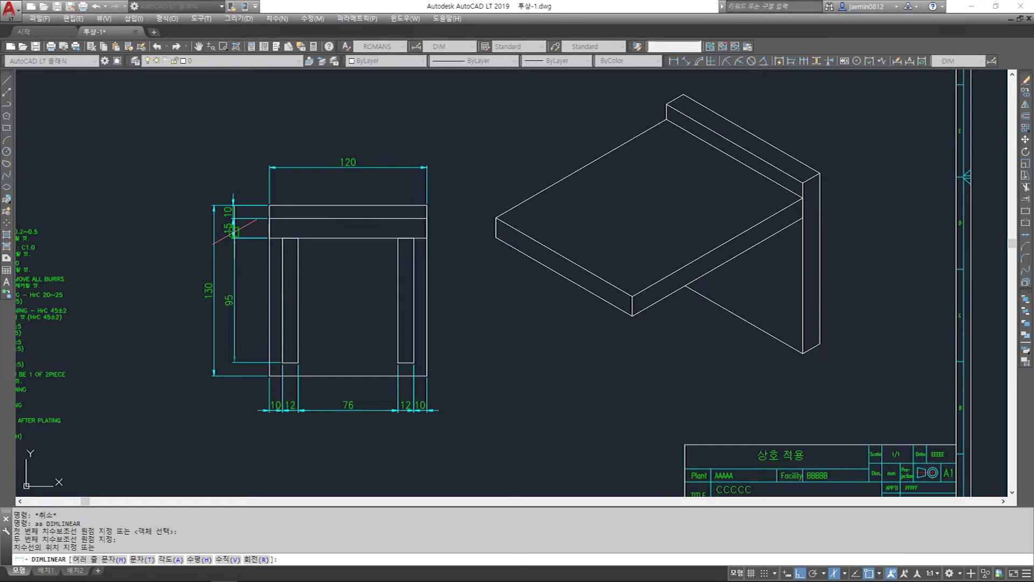
left_click(233, 227)
key("Escape")
Move the whole isometric figure along the 30° isometric axis, farther away from the front view
scroll(277, 307, "up", 2)
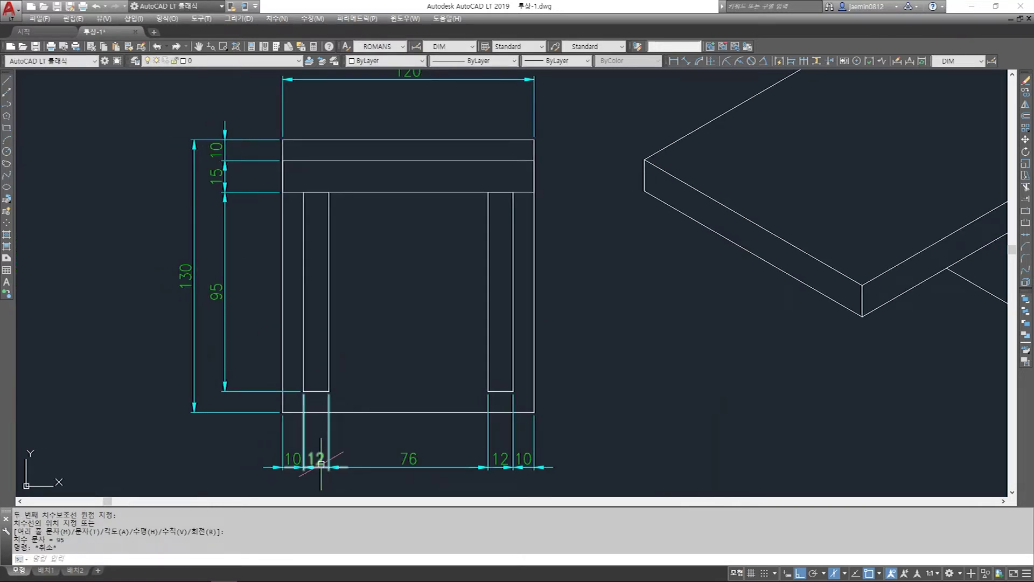
scroll(345, 347, "down", 3)
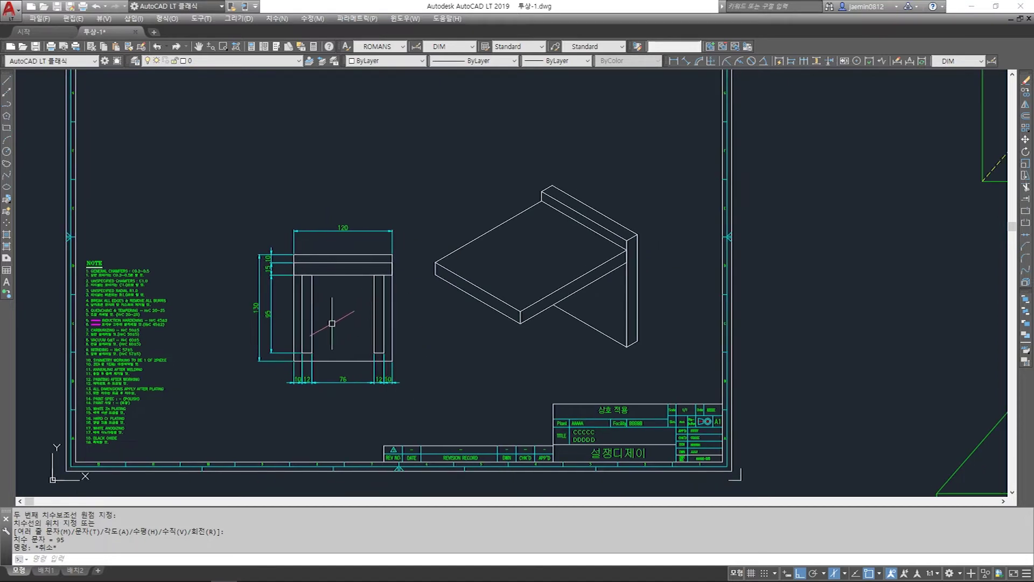
scroll(336, 319, "up", 2)
scroll(320, 312, "down", 2)
type("m")
key("Return")
left_click_drag(438, 157, 714, 381)
key("Return")
left_click(552, 344)
key("Escape")
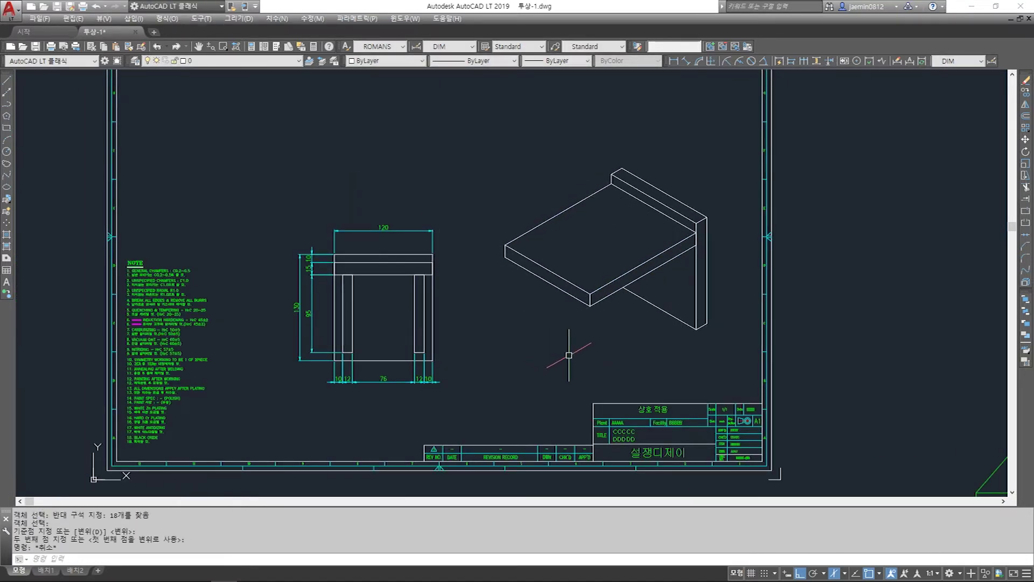
Highlight the two leg rectangles in the front view and the back plate's edges in the isometric figure to compare them
scroll(535, 339, "up", 2)
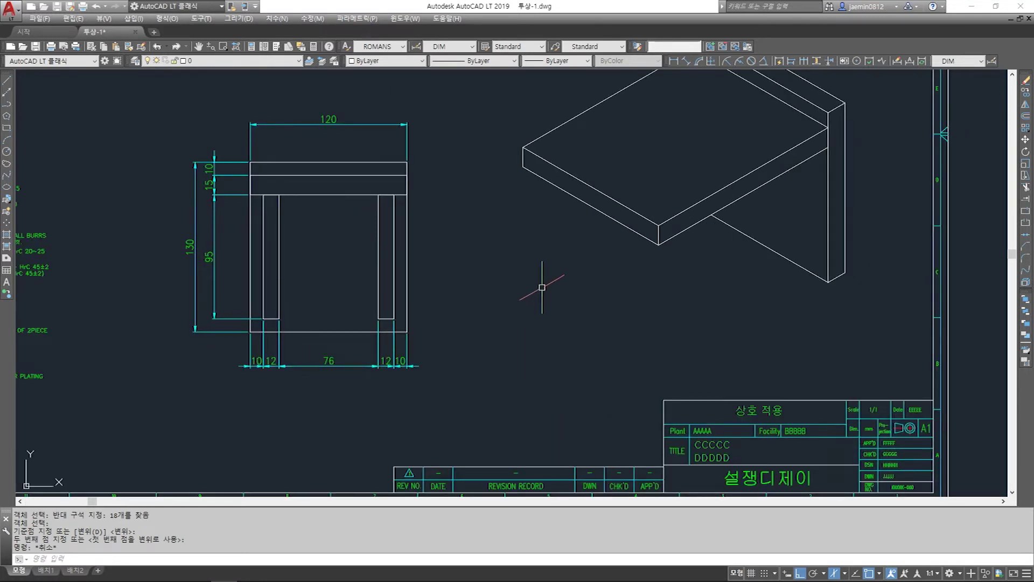
middle_click_drag(542, 309, 545, 342)
left_click(260, 218)
left_click(294, 360)
left_click(355, 224)
left_click(401, 355)
key("Escape")
left_click(864, 120)
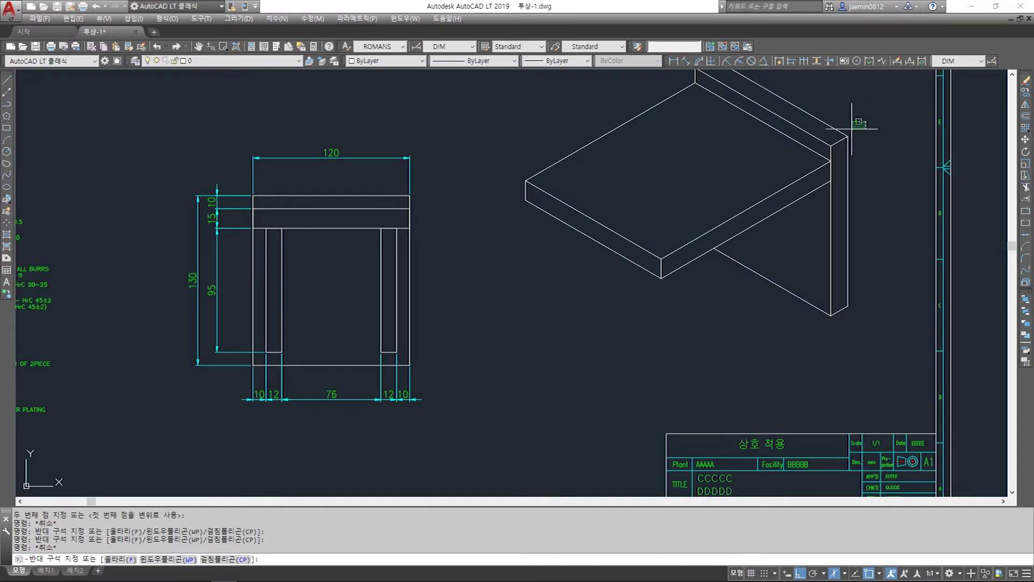
left_click(823, 147)
left_click(881, 253)
left_click(806, 315)
middle_click_drag(711, 103, 702, 152)
left_click(715, 92)
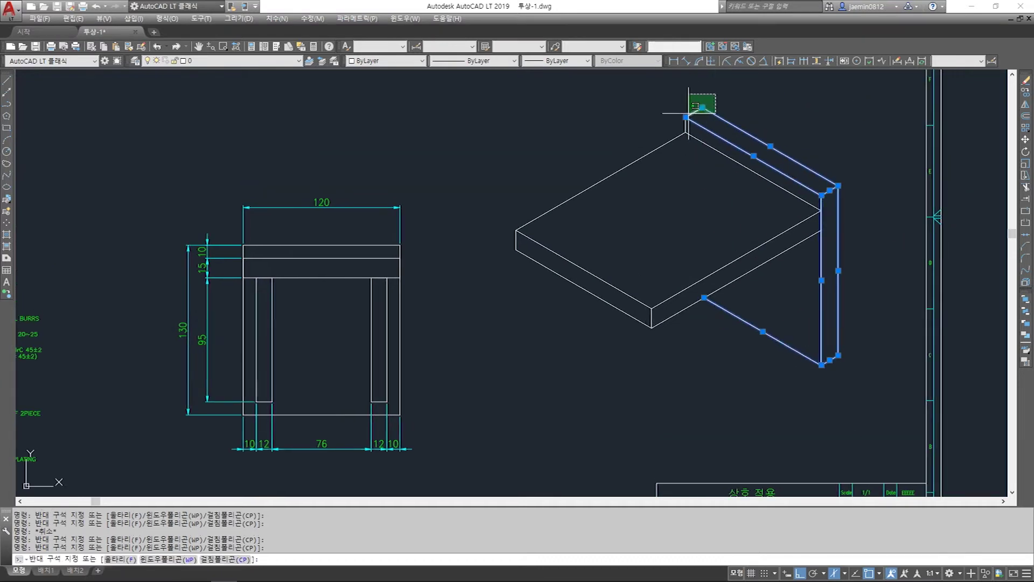
left_click(682, 121)
key("Escape")
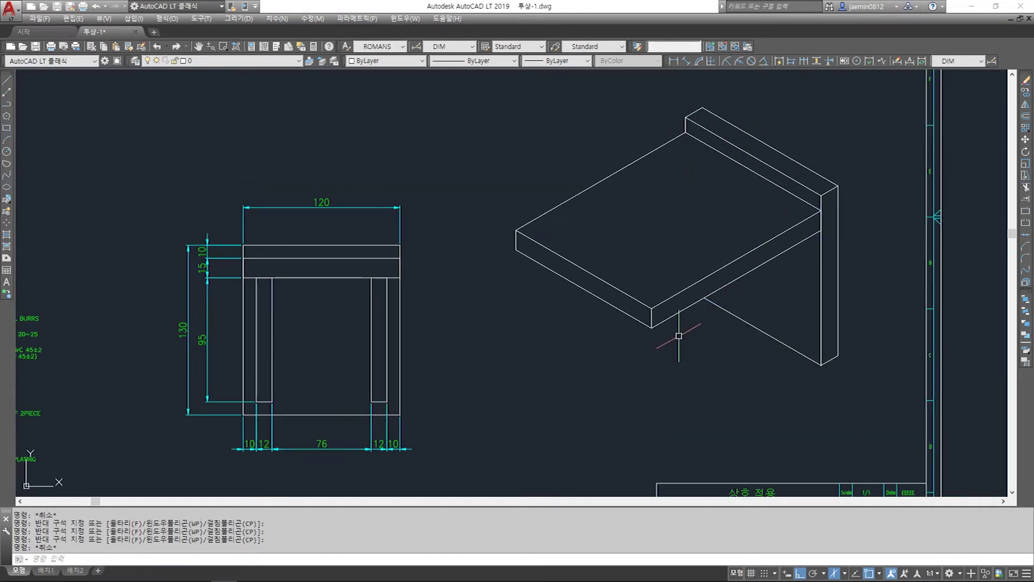
Highlight both leg rectangles again and examine their dimensions against the isometric figure
left_click(251, 269)
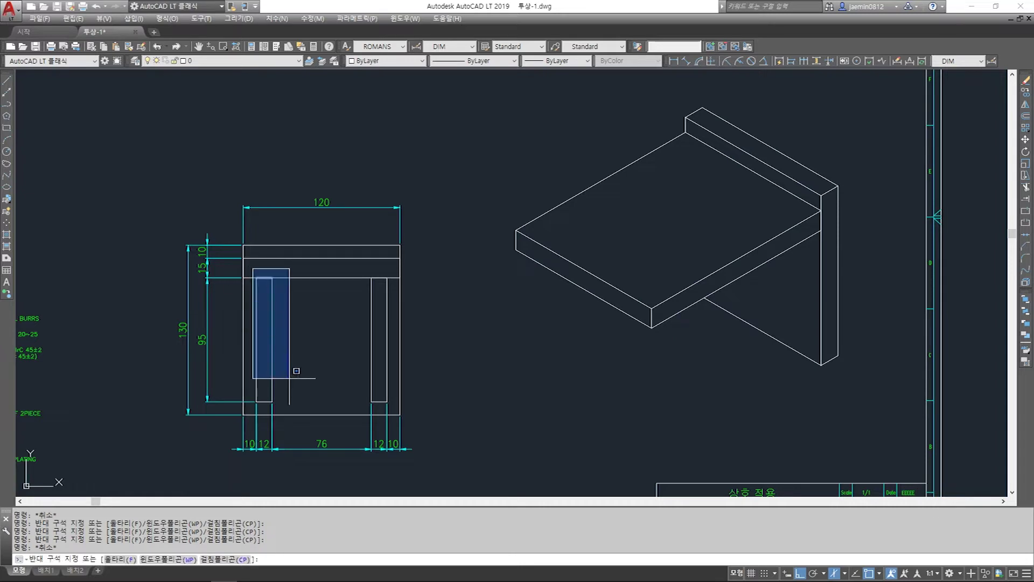
left_click(316, 406)
left_click(340, 267)
left_click(418, 423)
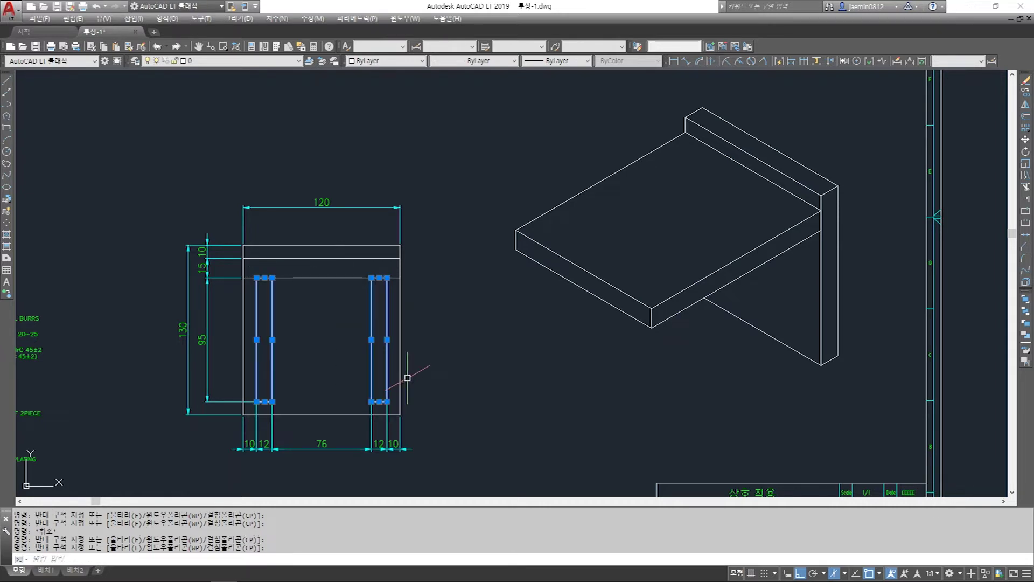
key("Escape")
middle_click_drag(806, 181, 732, 256)
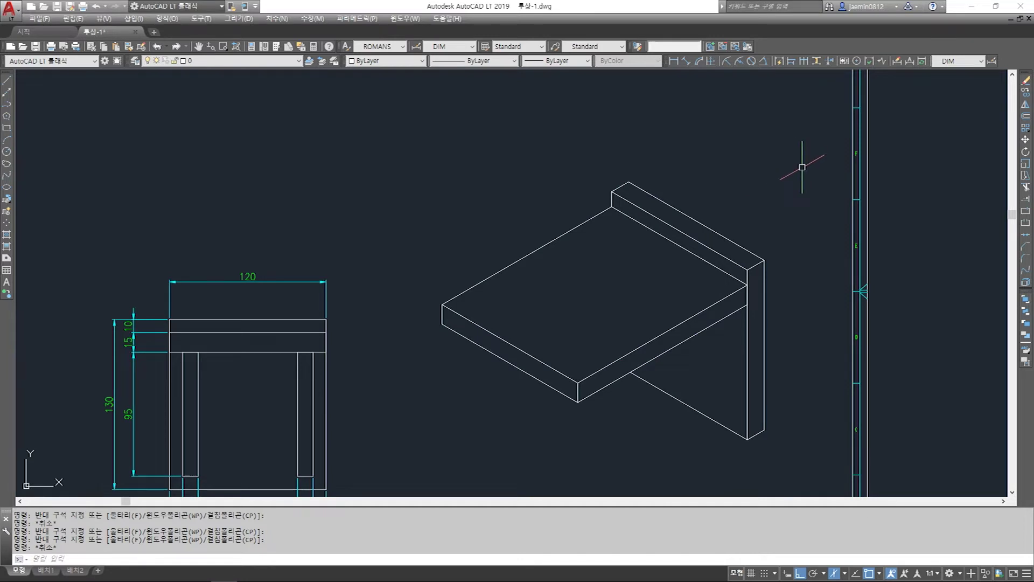
scroll(853, 79, "down", 2)
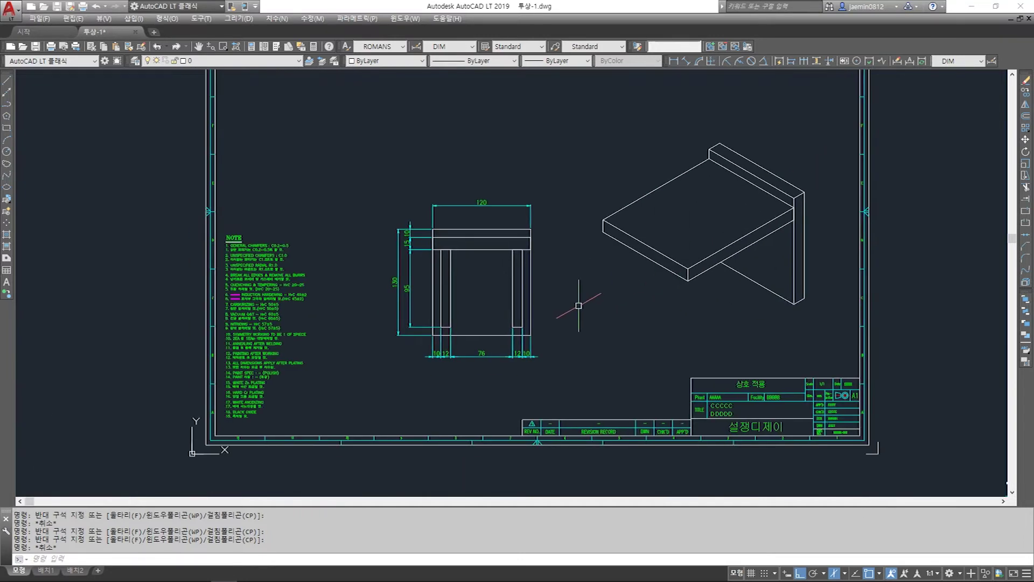
scroll(578, 305, "up", 2)
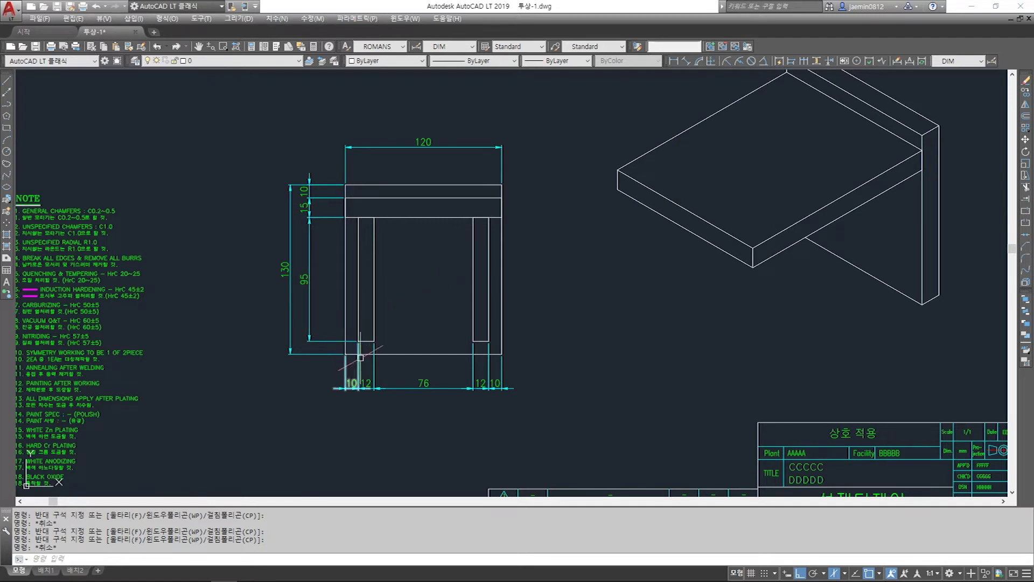
Draw a vertical 95 mm line above the front view and a 50 mm line along the 30° isometric axis from its lower end
scroll(453, 379, "down", 3)
middle_click_drag(508, 358, 478, 465)
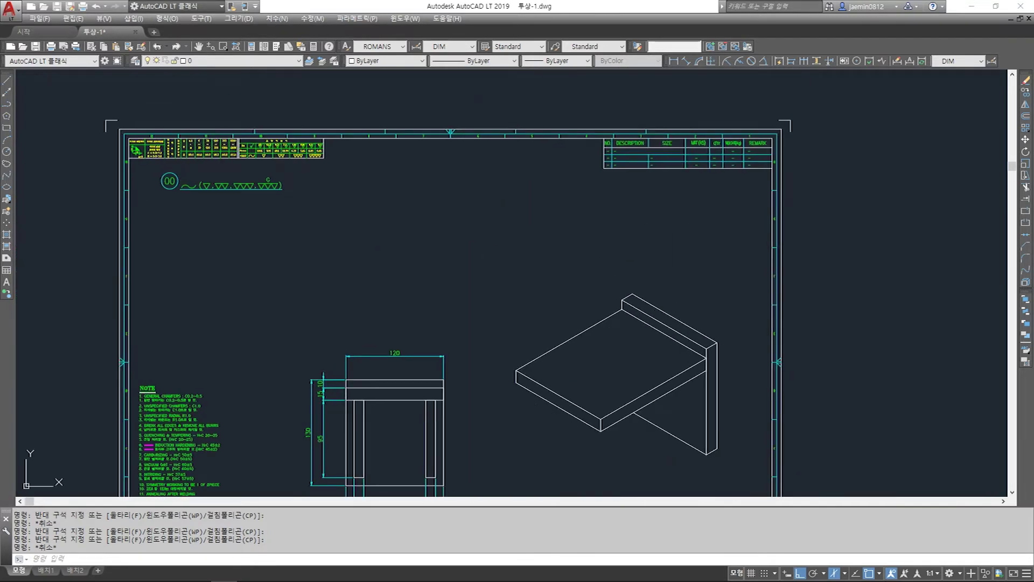
key("l")
key("Return")
left_click(459, 275)
type("9")
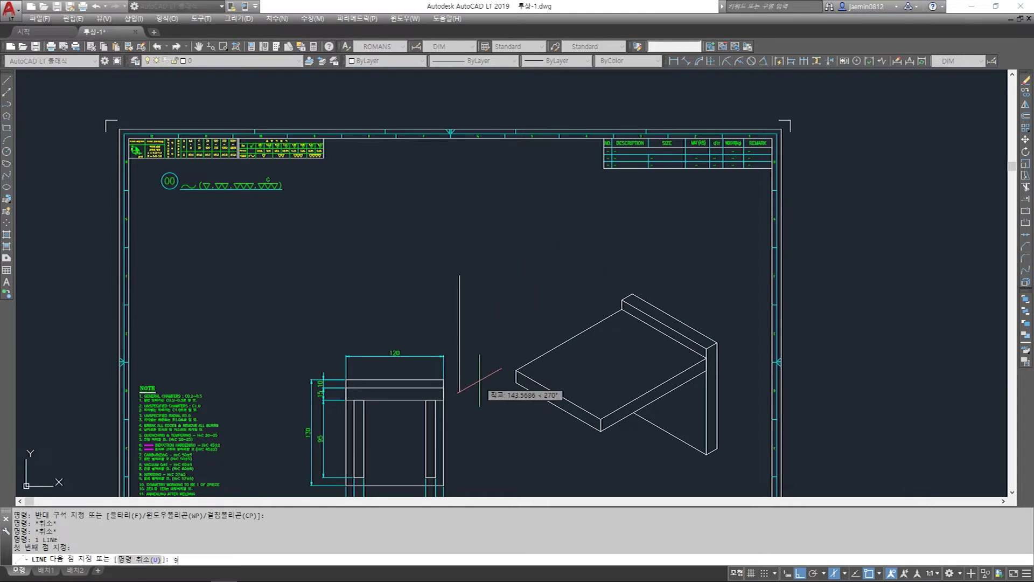
type("5")
key("Return")
middle_click_drag(475, 376, 474, 289)
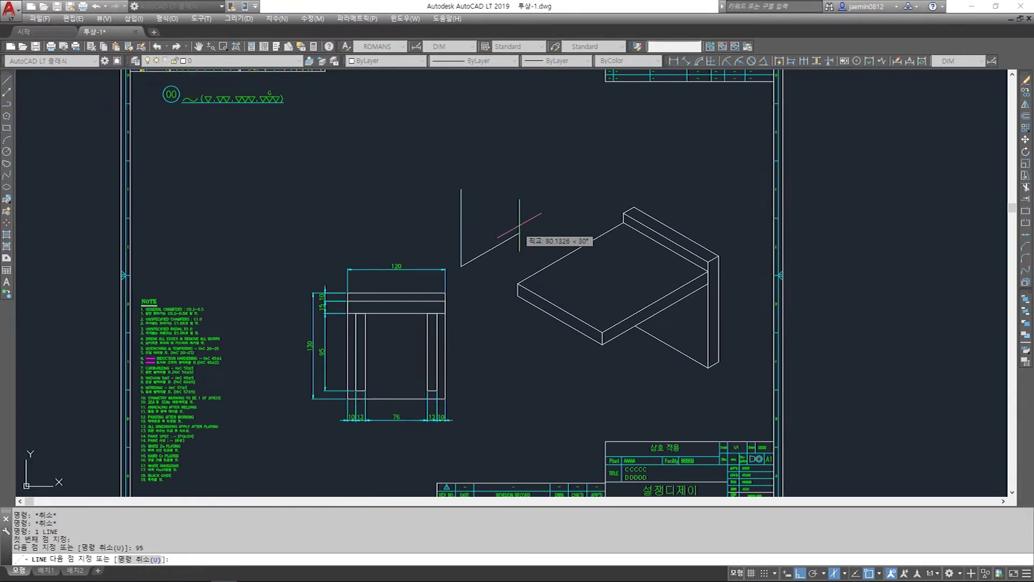
scroll(520, 223, "up", 2)
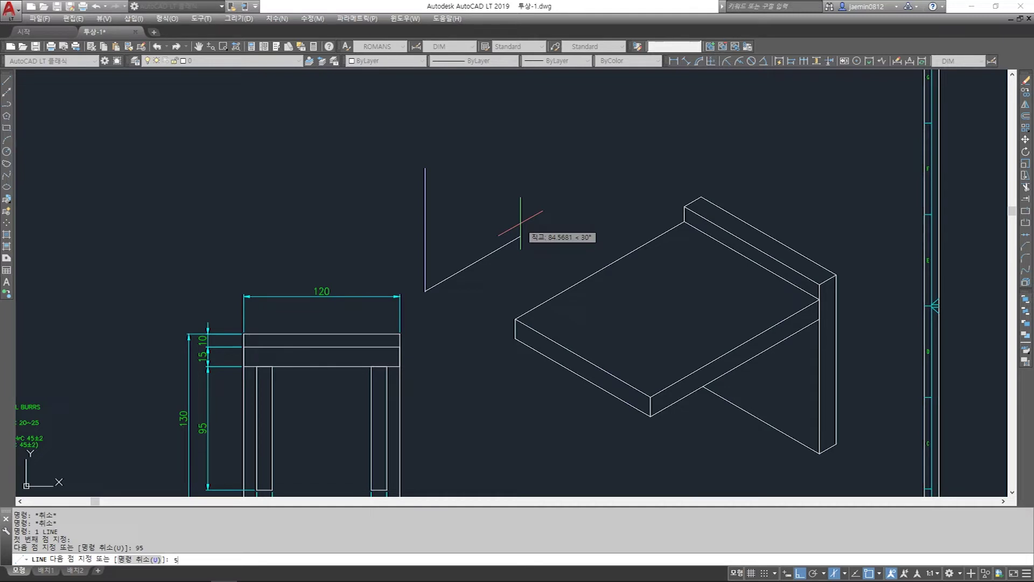
key("Return")
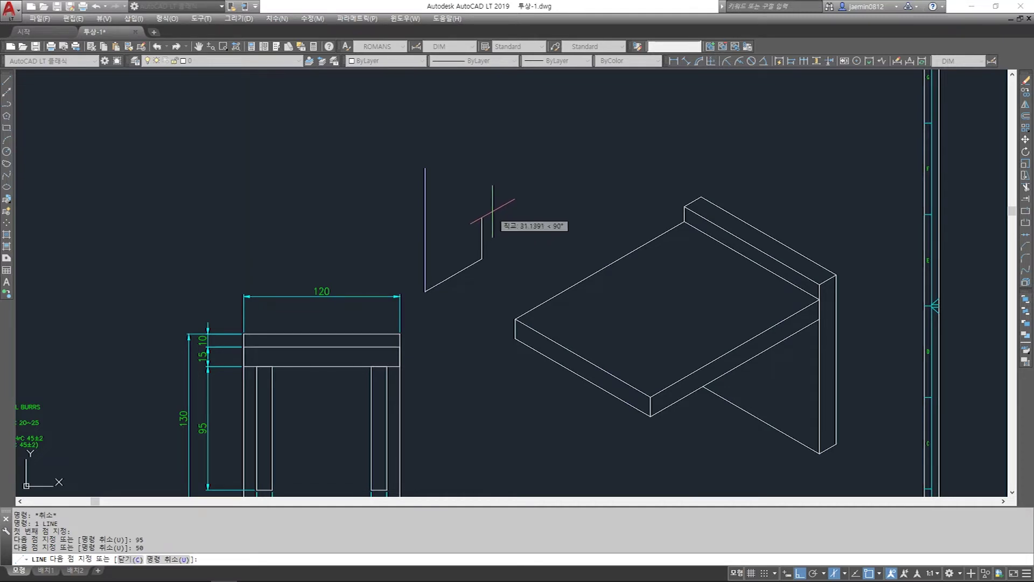
key("Escape")
Copy the 50 mm line to the vertical line's upper end and the vertical line to its far end, closing the parallelogram
type("cc")
key("space")
left_click(469, 237)
left_click(451, 285)
key("space")
left_click(425, 291)
left_click(424, 168)
key("space")
key("space")
left_click(448, 208)
left_click(398, 227)
key("space")
left_click(426, 168)
left_click(476, 142)
key("Escape")
Copy the closed parallelogram along the 330° isometric axis by the 12 mm leg width
type("cc")
key("space")
left_click(511, 92)
left_click(429, 290)
left_click(443, 217)
left_click(416, 227)
scroll(481, 211, "down", 2)
key("space")
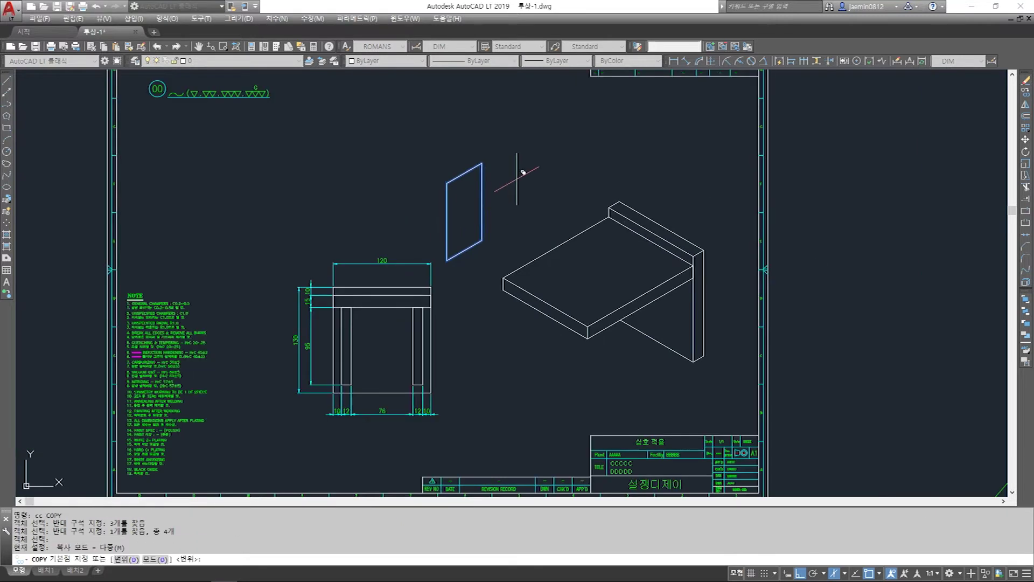
left_click(549, 155)
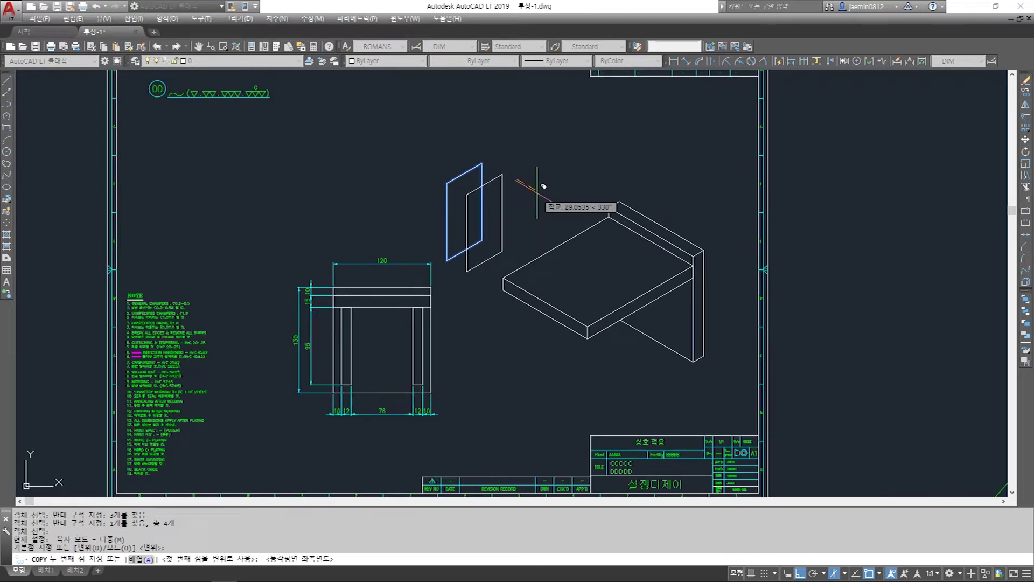
left_click(544, 186)
key("Escape")
key("Escape")
Connect the matching corners of the two parallelograms with short lines to form the leg's isometric box
scroll(471, 190, "up", 6)
type("l")
key("space")
left_click(372, 160)
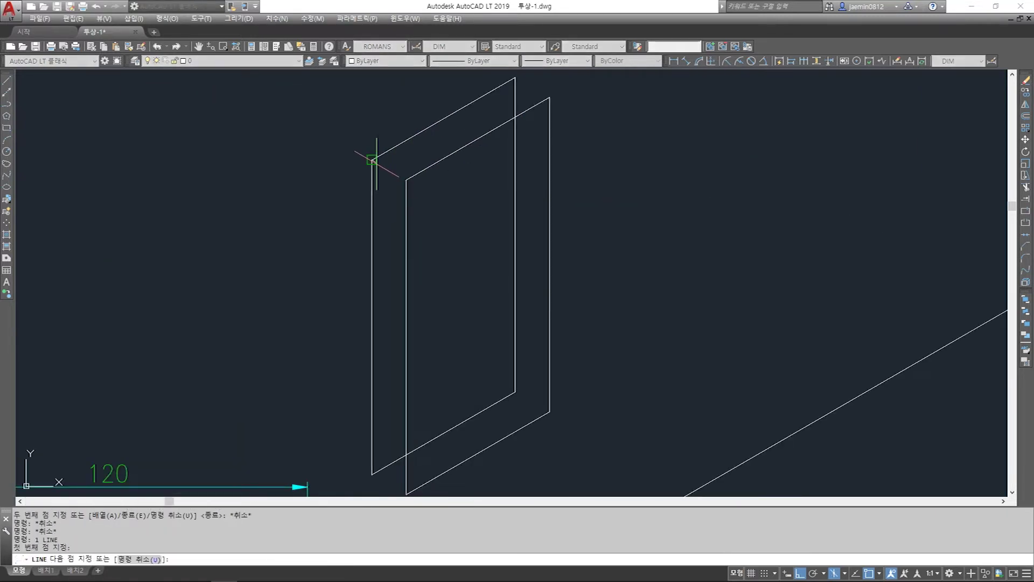
left_click(406, 179)
key("Escape")
middle_click_drag(416, 295, 420, 220)
key("space")
left_click(376, 397)
left_click(410, 416)
key("Escape")
middle_click_drag(534, 235, 533, 338)
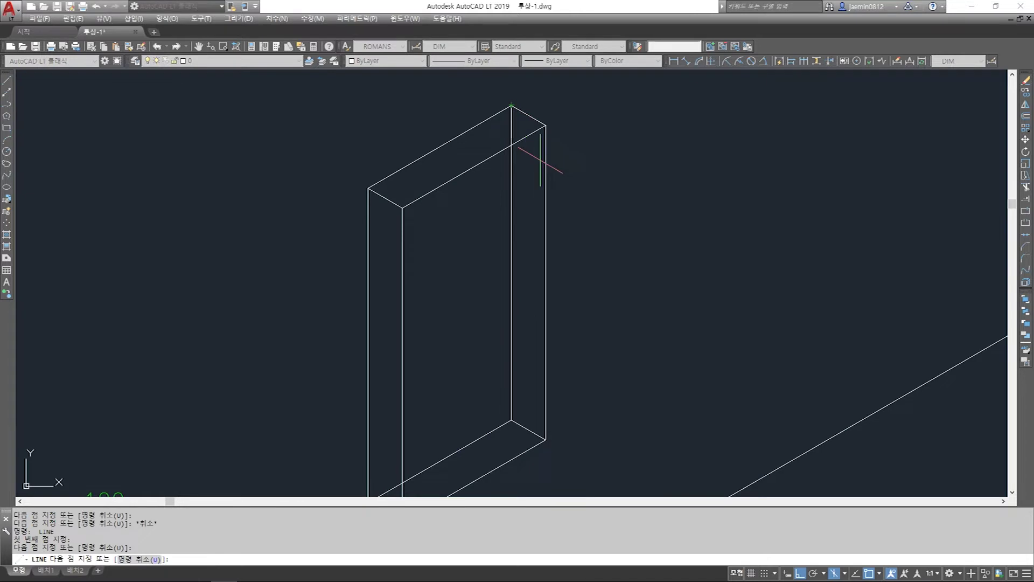
Put the leg box's three concealed back edges on the yellow dashed hidden-line layer
scroll(526, 185, "down", 2)
left_click(532, 305)
left_click(514, 343)
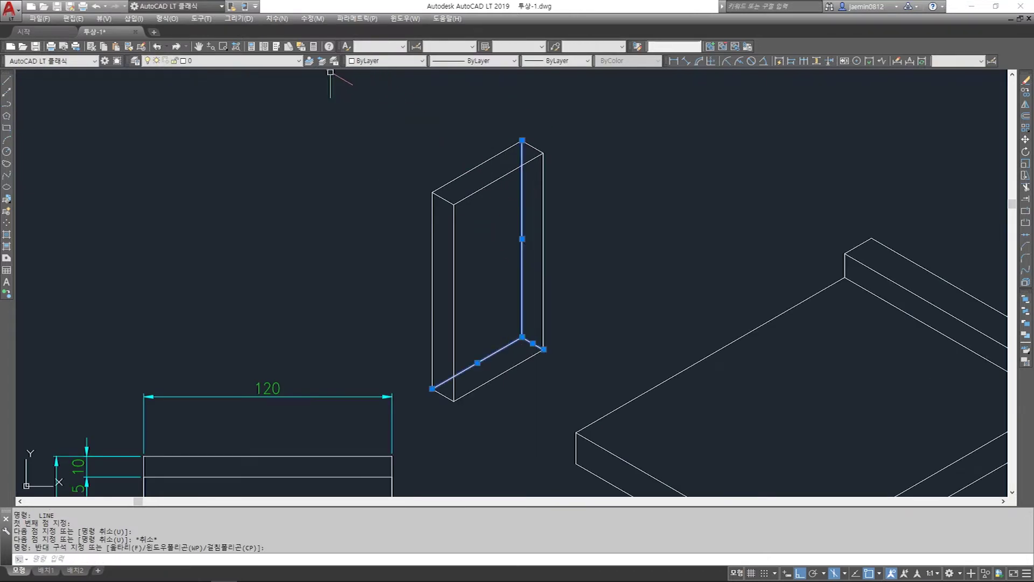
left_click(298, 61)
left_click(189, 88)
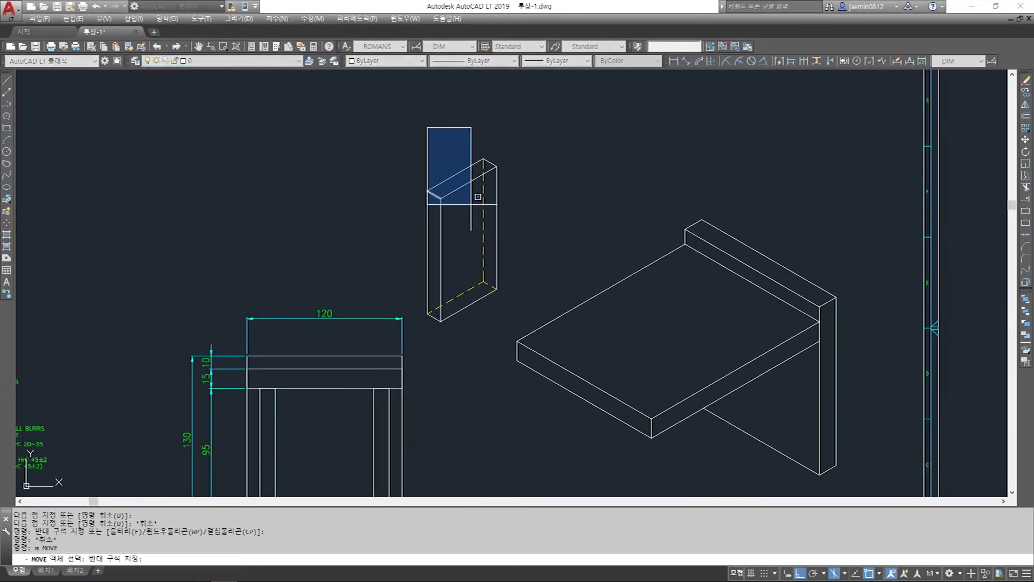
Move the whole leg box from above the front view to the free area beyond the isometric slab and plate
left_click(410, 119)
left_click(538, 336)
key("Return")
left_click(498, 167)
key("F8")
middle_click_drag(722, 315, 349, 213)
left_click(742, 216)
key("Escape")
Cut the leg box's lines and paste them back beside the drawing as a single block
left_click(751, 158)
left_click(645, 404)
key("ctrl+x")
key("ctrl+shift+v")
left_click(662, 369)
key("Escape")
Move the leg block by its upper outer corner to the slab's lower corner at the plate
type("m")
left_click(744, 207)
left_click(723, 227)
key("space")
left_click(731, 214)
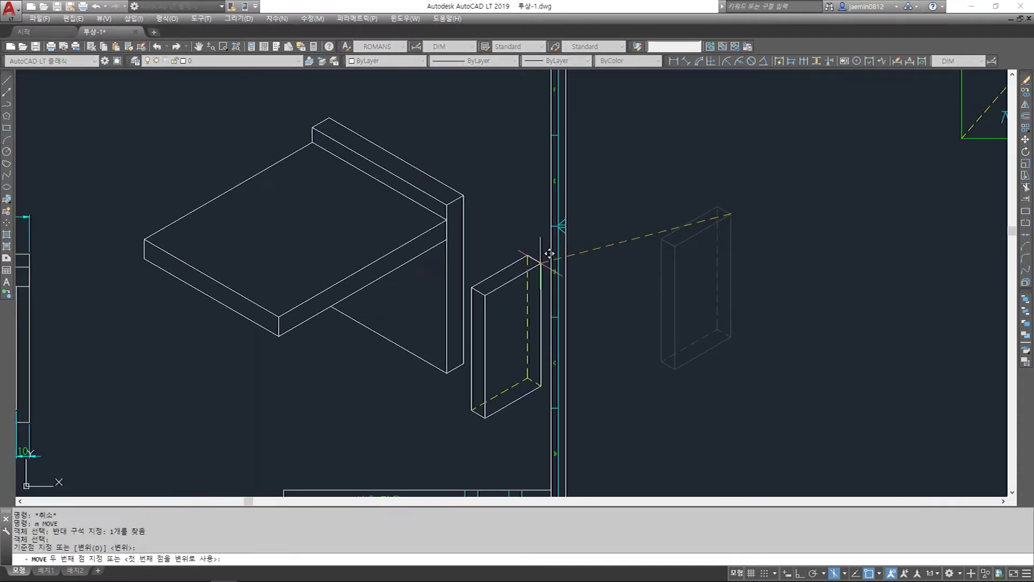
left_click(447, 240)
key("Escape")
Move the leg block 10 mm inward along the 150° isometric axis
type("m")
left_click(412, 288)
left_click(372, 307)
scroll(469, 319, "down", 2)
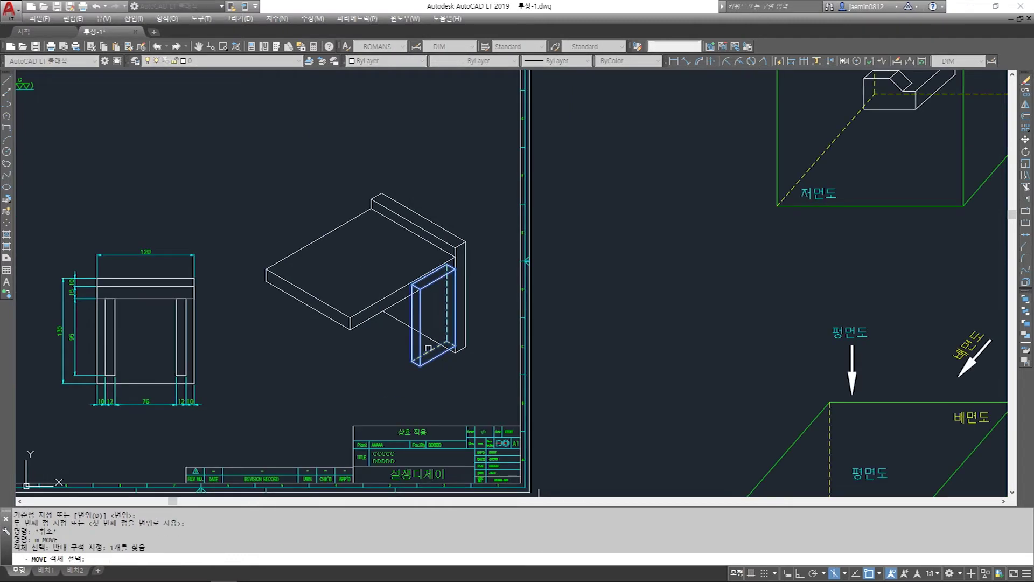
key("space")
left_click(341, 360)
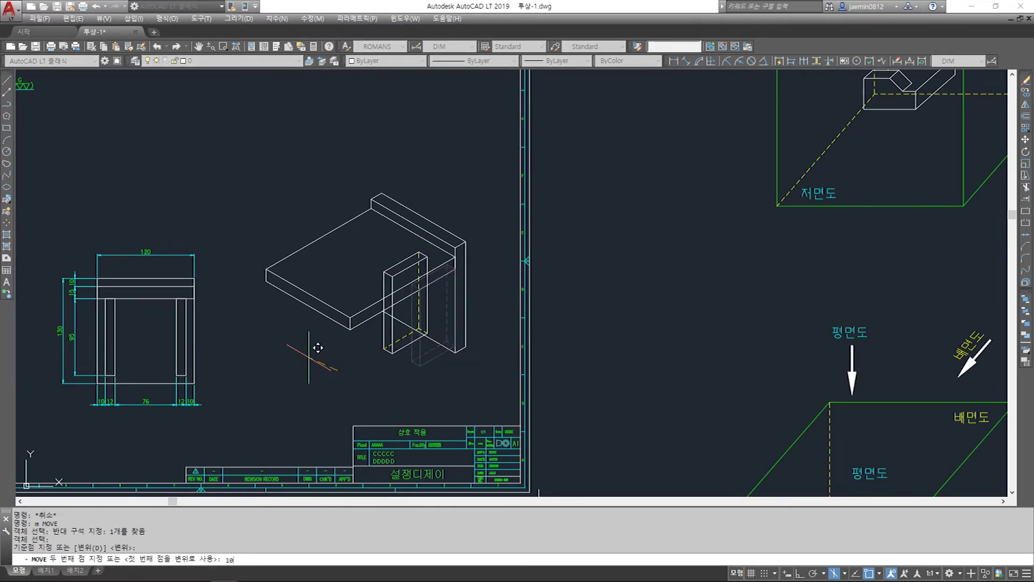
type("10")
key("Return")
Copy the slab's short vertical corner edge to its far upper corner at the plate as a helper line
scroll(307, 350, "up", 4)
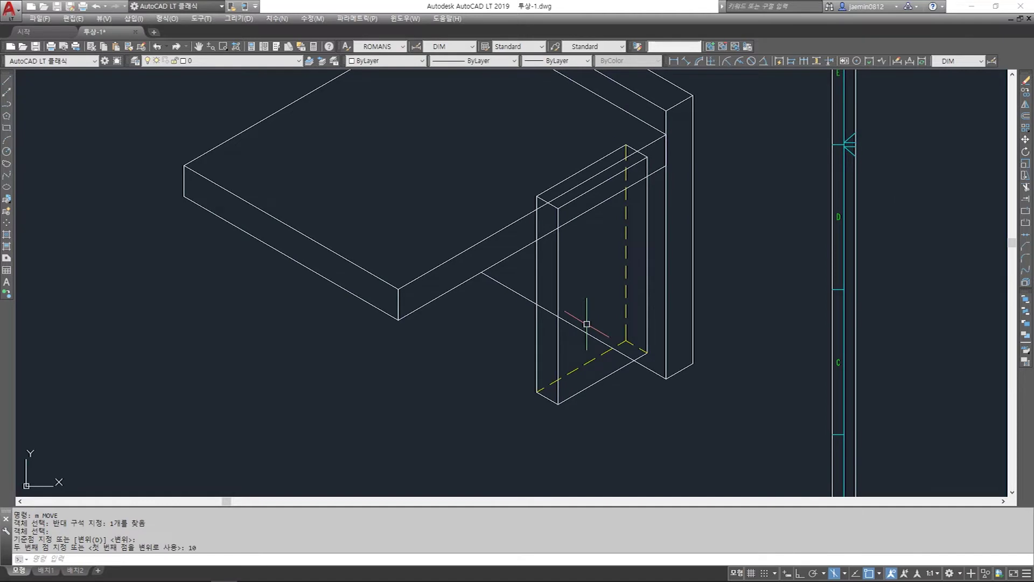
scroll(586, 324, "down", 2)
left_click_drag(663, 393, 580, 299)
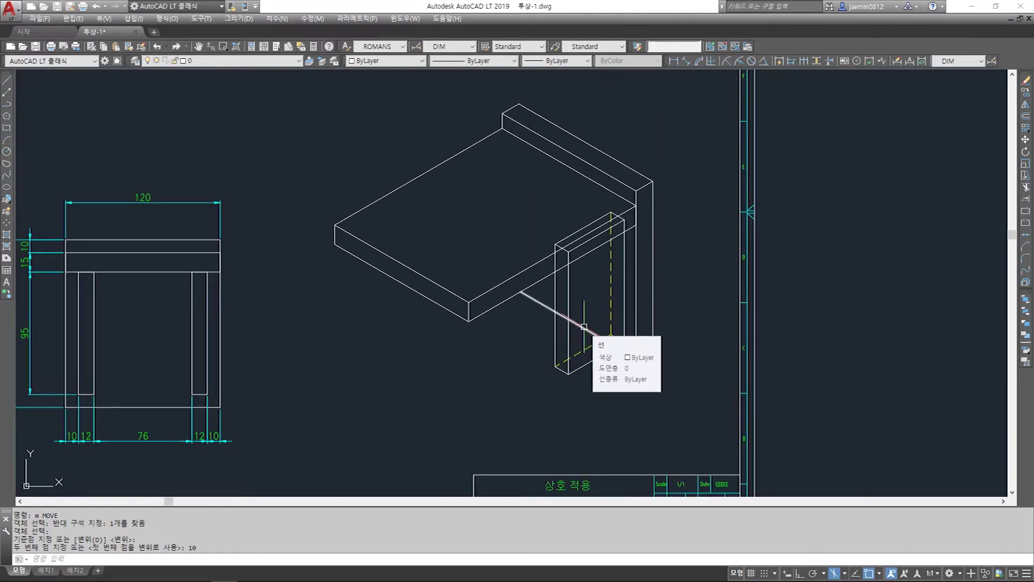
key("Escape")
type("cc")
key("space")
left_click(335, 235)
key("space")
left_click(334, 225)
key("Escape")
Copy the leg block from its upper back corner to the lower end of the helper line
type("cc")
key("space")
left_click(600, 216)
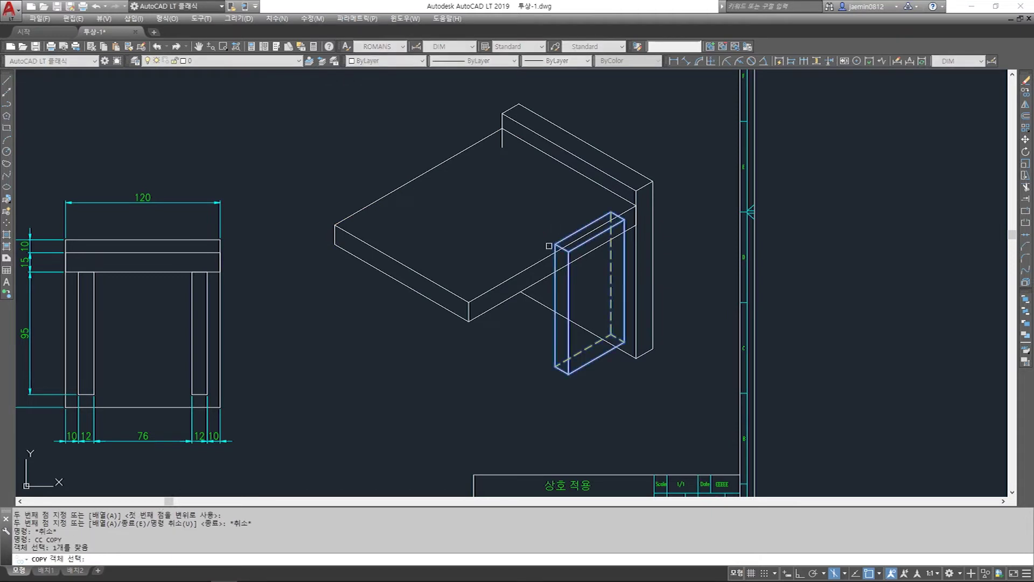
key("space")
left_click(611, 213)
left_click(502, 149)
key("Escape")
Move the copied leg block 10 mm inward along the 330° isometric axis
type("m")
key("space")
left_click(514, 167)
key("space")
left_click(538, 191)
key("F8")
type("10")
key("space")
key("Escape")
Erase the short vertical helper line at the slab's far corner
type("e")
key("space")
left_click(501, 150)
left_click(501, 143)
left_click(501, 148)
key("space")
key("Escape")
Put the copied far leg block on the yellow dashed hidden-line layer
left_click(547, 163)
left_click(512, 204)
type("22")
key("Escape")
left_click(538, 181)
left_click(506, 189)
left_click(243, 61)
left_click(232, 76)
key("Escape")
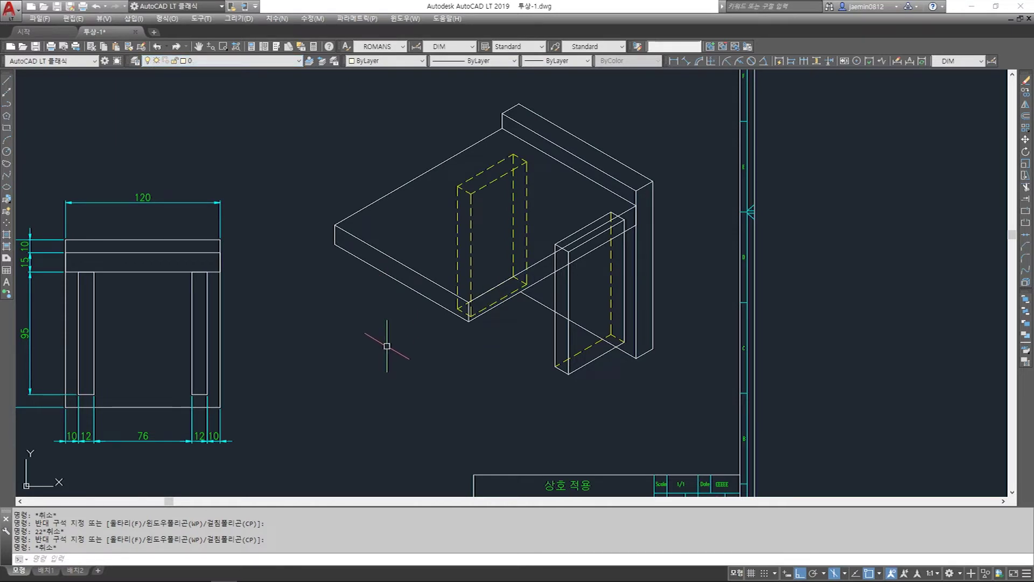
mouse_move(387, 345)
middle_mouse_down()
mouse_move(413, 292)
mouse_move(464, 361)
middle_mouse_up()
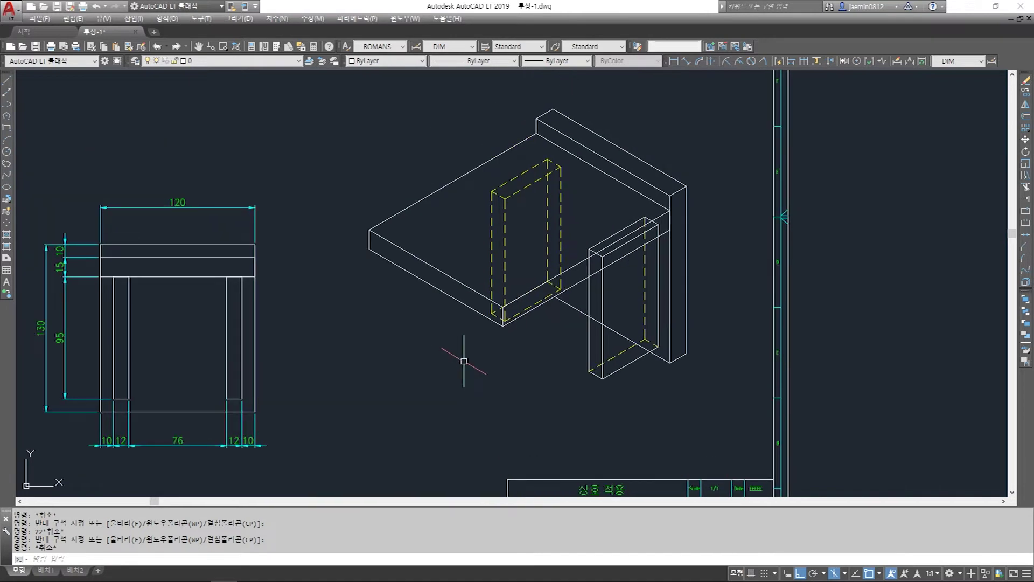
key("Escape")
key("Escape")
key("Escape")
key("Escape")
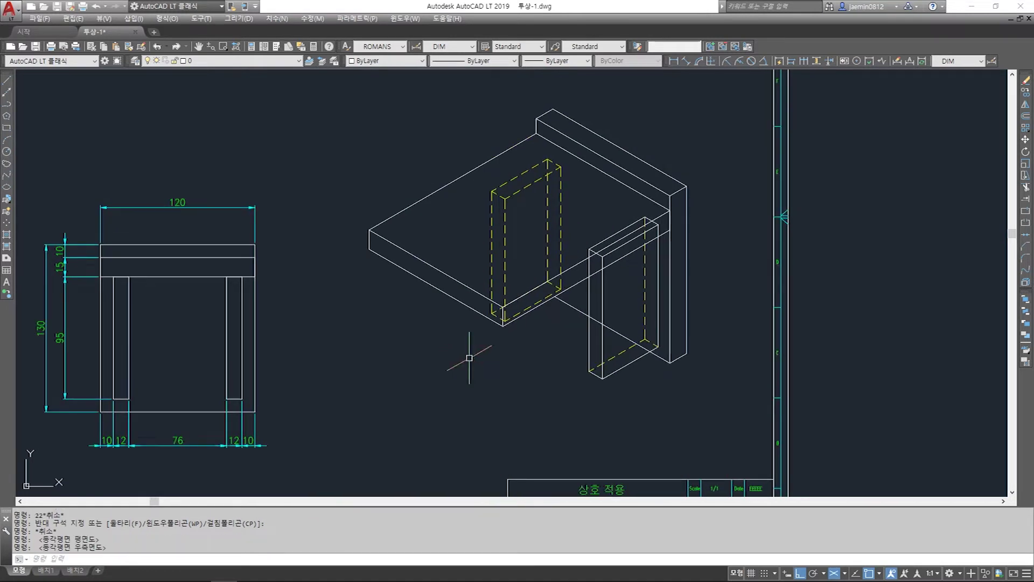
Copy the complete isometric model to the free area below the drawing frame
scroll(463, 353, "down", 2)
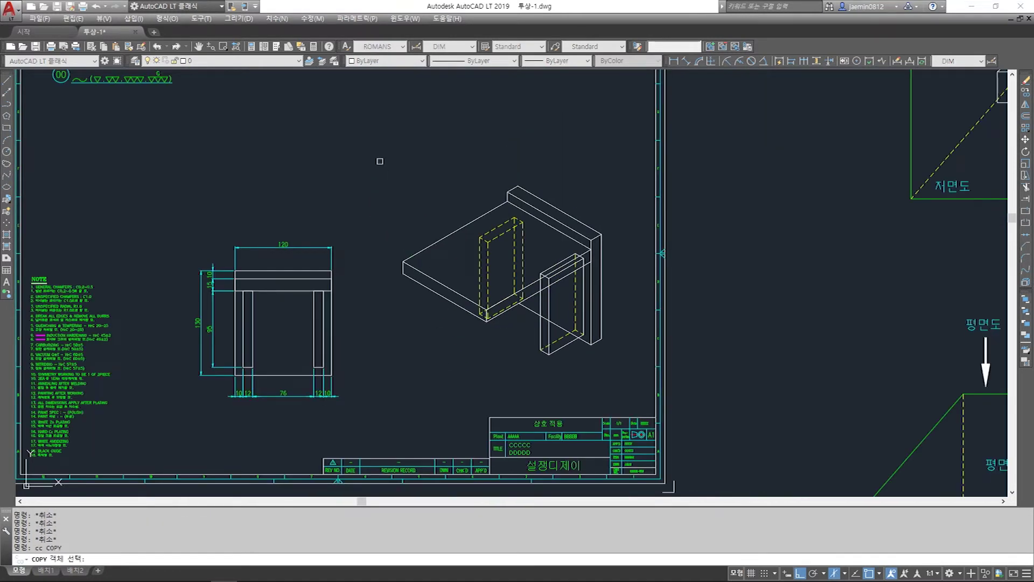
left_click(378, 154)
left_click(625, 392)
key("Return")
left_click(549, 354)
scroll(550, 284, "down", 2)
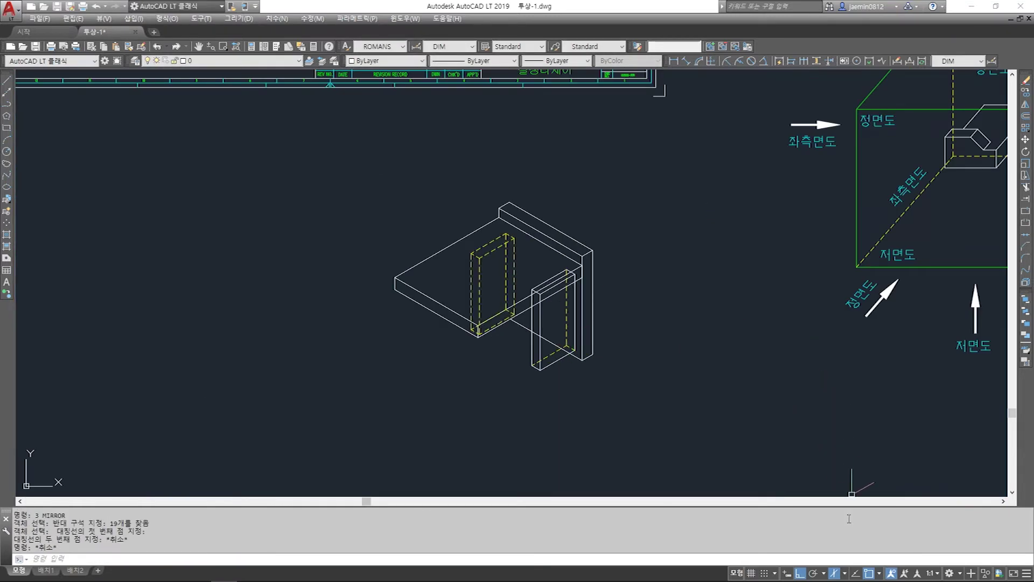
Turn off isometric drafting and mirror the copied model about a horizontal axis, deleting the source objects
left_click(834, 576)
key("Escape")
key("Escape")
type("3")
key("space")
left_click(364, 150)
left_click(718, 457)
key("space")
left_click(359, 247)
left_click(670, 302)
type("y")
key("Escape")
type("m")
scroll(585, 261, "up", 2)
key("Escape")
key("Escape")
middle_click_drag(499, 170, 537, 239)
key("Escape")
Move the plate's outline edges in the mirrored model straight down, leaving the slab in place
type("m")
left_click(649, 113)
left_click(623, 141)
left_click(625, 122)
left_click(611, 146)
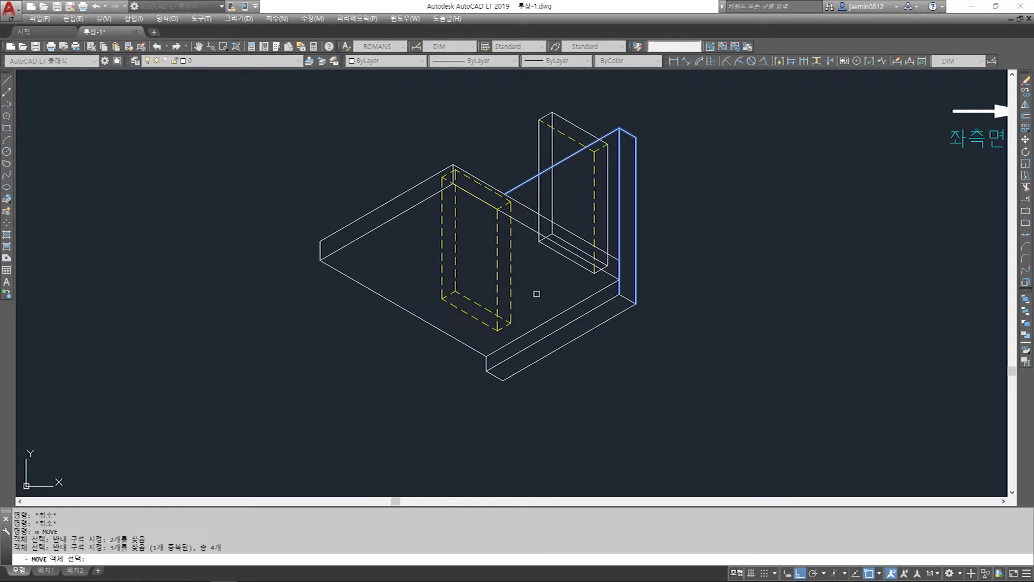
left_click(629, 299)
left_click(487, 369)
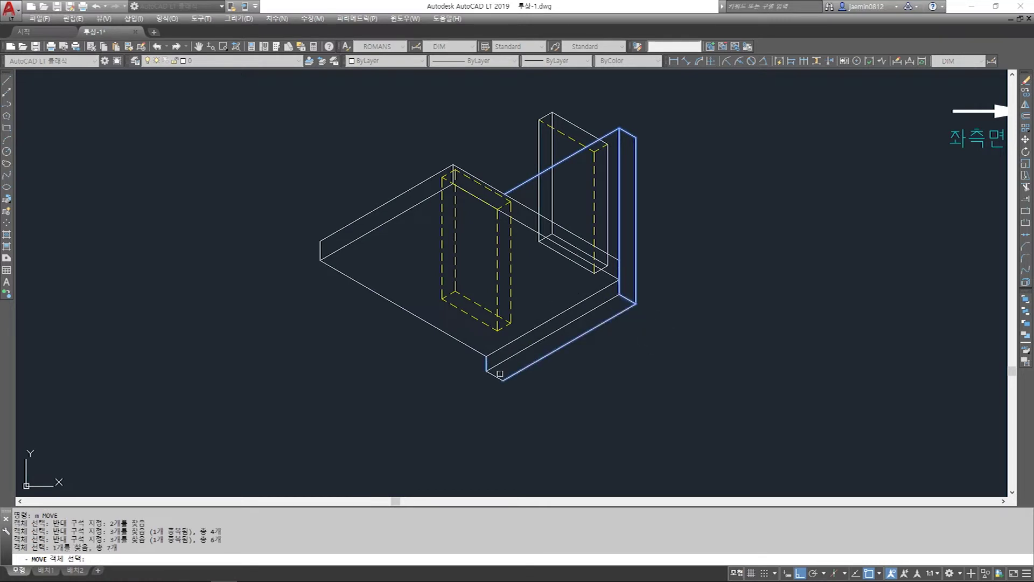
left_click(491, 380)
left_click(502, 372)
left_click(495, 362)
scroll(566, 337, "down", 2)
key("space")
left_click(709, 310)
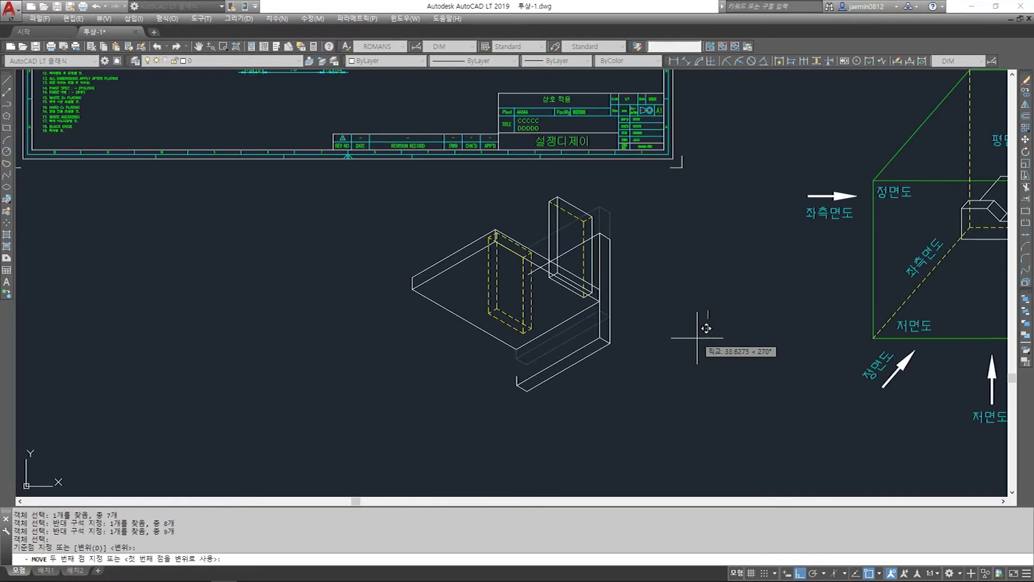
left_click(688, 382)
Try to trim the lowered plate's outline where it meets the slab, and undo the trim
scroll(584, 293, "up", 5)
type("tr")
key("space")
left_click(630, 272)
key("space")
left_click(626, 241)
key("Escape")
type("tyr")
key("space")
key("space")
type("u")
key("space")
scroll(609, 272, "down", 5)
key("Escape")
key("Escape")
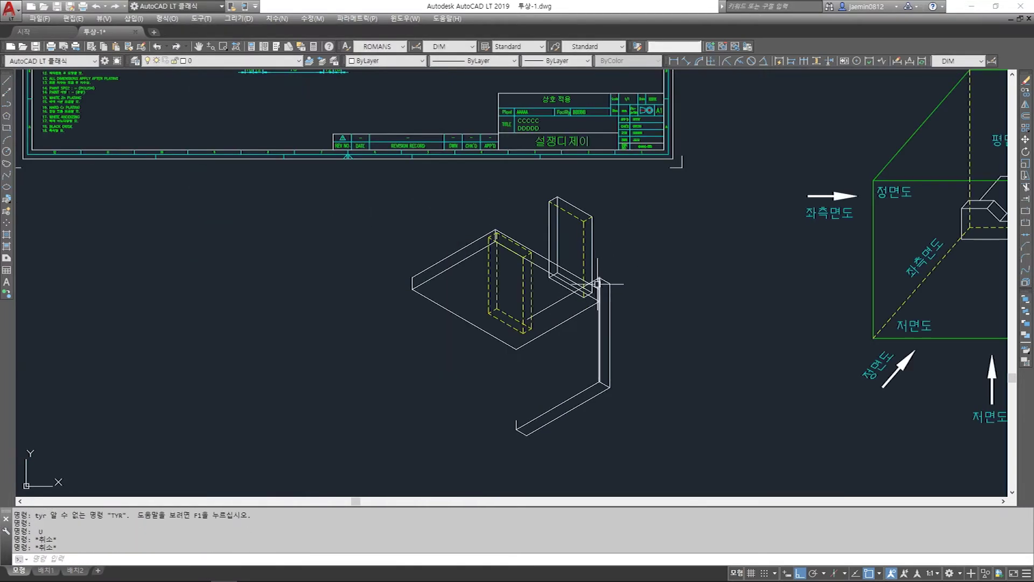
Trim the part of the plate's slanted upper edge that runs behind the slab
scroll(597, 283, "up", 3)
type("tr")
key("space")
scroll(604, 281, "up", 2)
left_click(571, 280)
key("space")
left_click(563, 278)
scroll(579, 269, "down", 3)
Move both leg blocks of the mirrored model straight down
key("Escape")
type("m")
key("space")
left_click_drag(599, 184, 566, 208)
left_click_drag(490, 267, 471, 284)
key("space")
left_click(582, 164)
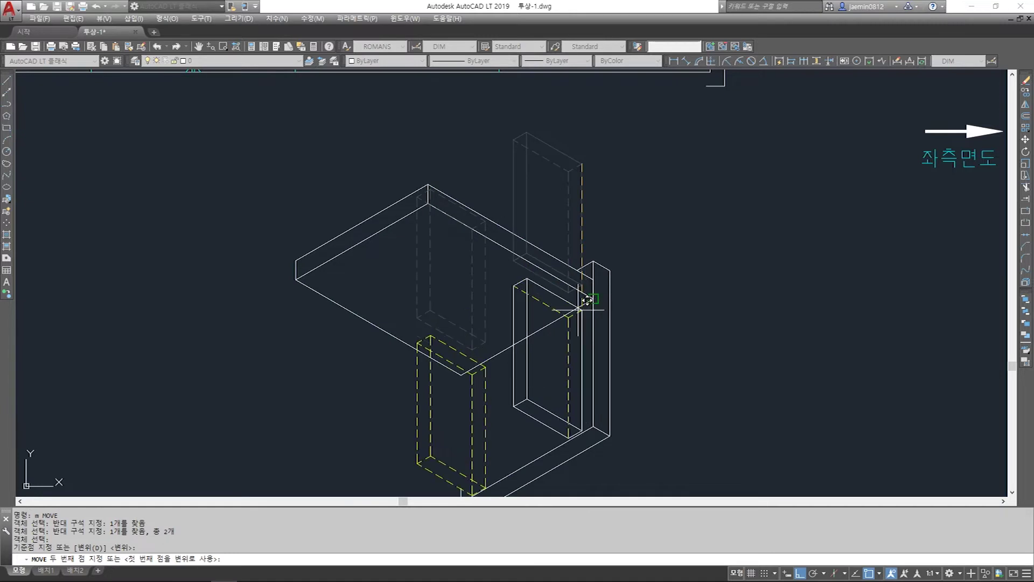
left_click(656, 226)
key("Escape")
Move both leg blocks of the mirrored model further straight down so they meet the plate's underside
key("space")
left_click_drag(605, 192, 571, 229)
left_click_drag(497, 265, 485, 288)
left_click(580, 168)
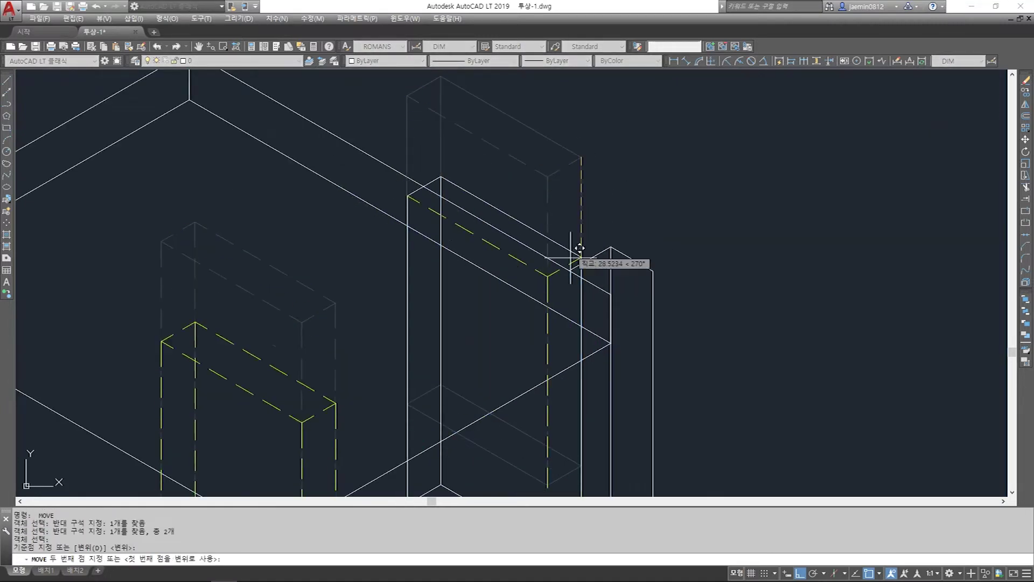
scroll(577, 358, "down", 5)
key("Escape")
Match properties onto the dashed front leg block so its visible edges are drawn in solid lines
scroll(604, 286, "up", 5)
key("Escape")
key("Escape")
key("Escape")
key("Escape")
type("ma")
left_click(579, 324)
left_click(563, 329)
left_click(543, 348)
key("Escape")
Trim the plate's corner edges where they run behind the front leg block
middle_click_drag(570, 363, 577, 350)
key("Escape")
key("Escape")
type("ee")
key("space")
key("Escape")
key("Escape")
type("tr")
key("space")
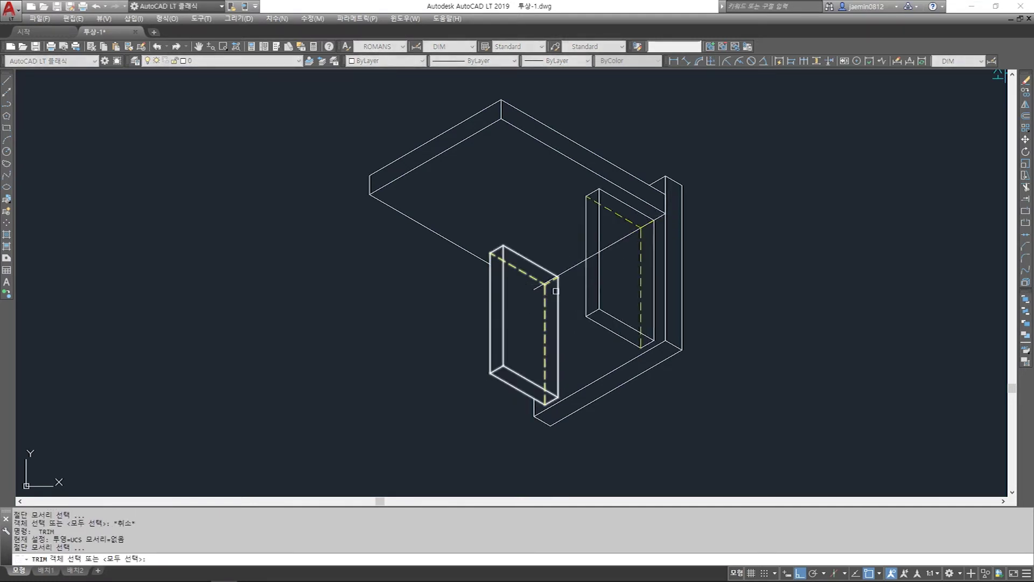
scroll(562, 288, "up", 4)
key("Escape")
Move the front leg block down so its upper corner sits on the plate's slanted edge
scroll(566, 285, "up", 3)
type("m")
key("space")
left_click(581, 261)
left_click(529, 300)
key("space")
scroll(529, 235, "up", 3)
left_click(528, 235)
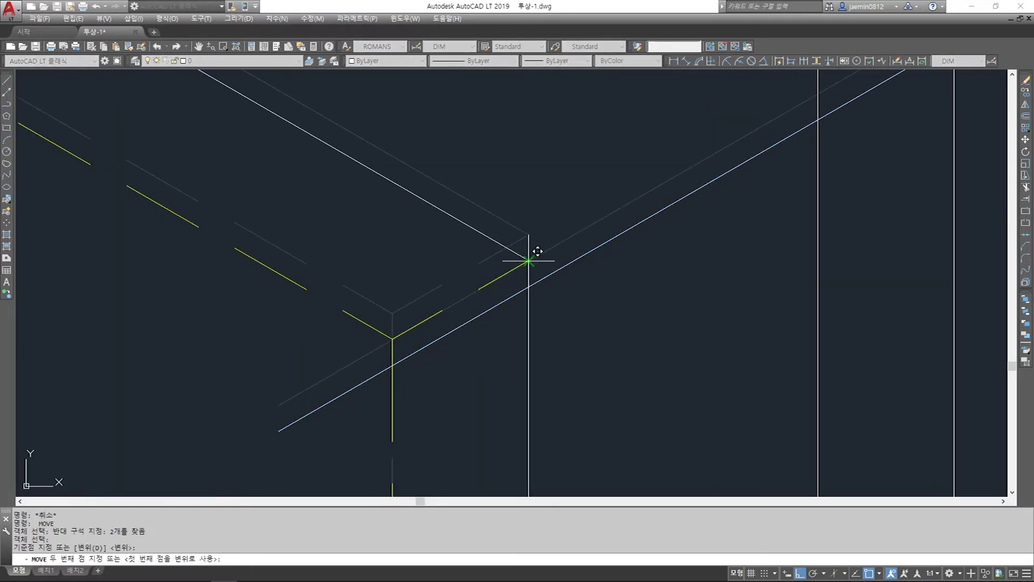
scroll(530, 264, "down", 2)
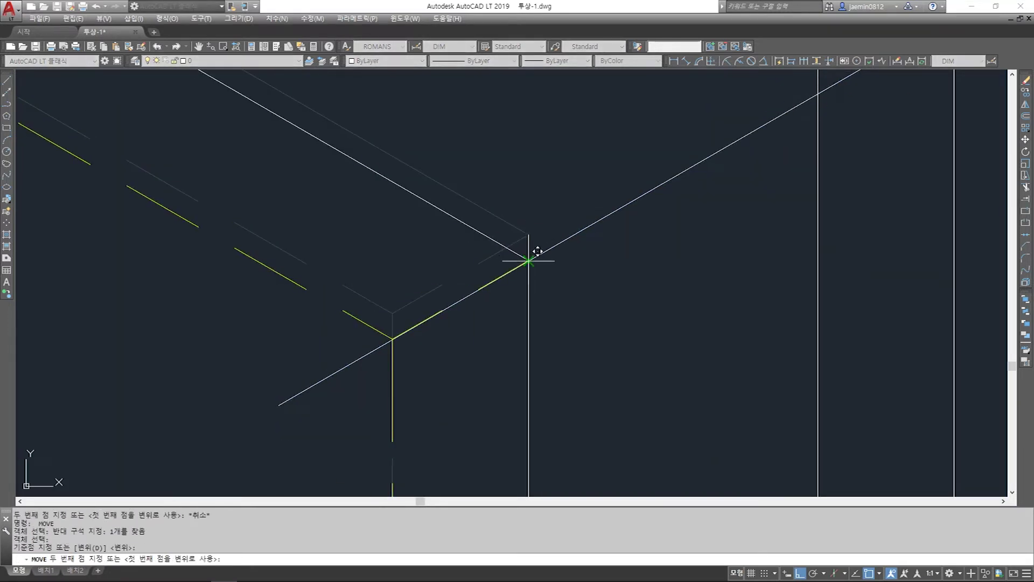
key("Escape")
Trim the leftover piece of the plate's slanted edge inside the front leg's upper corner
type("tr")
left_click(506, 255)
key("space")
left_click(494, 286)
left_click(504, 298)
scroll(503, 298, "down", 3)
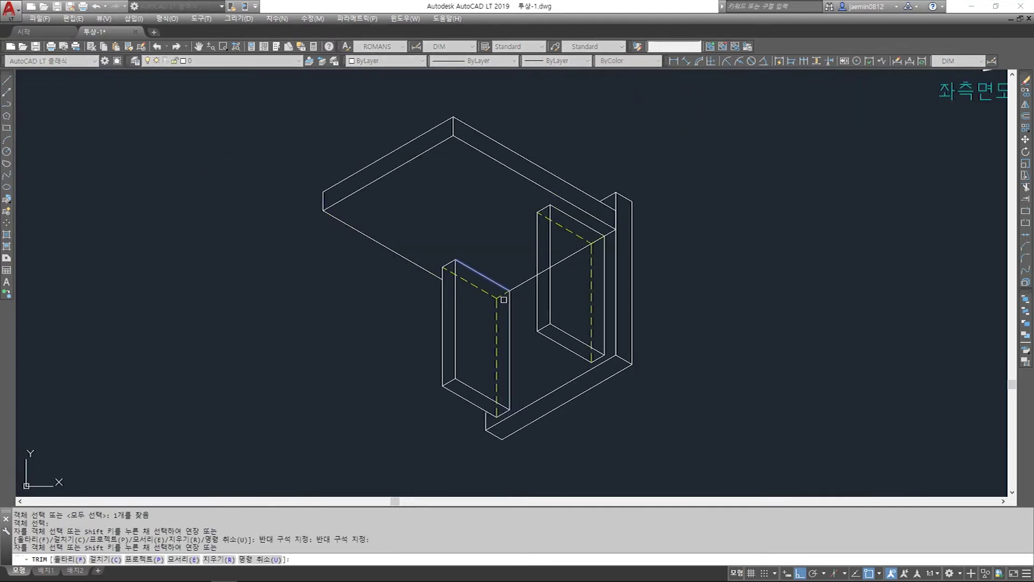
left_click(509, 301)
key("Escape")
Explode both leg blocks of the mirrored model into separate lines
key("Escape")
middle_click_drag(648, 320, 621, 316)
key("Escape")
type("x")
left_click_drag(571, 297, 558, 306)
left_click_drag(490, 337, 474, 346)
key("space")
Erase the dashed hidden edges of both legs in the mirrored model
type("e")
scroll(479, 296, "up", 4)
left_click_drag(469, 282, 446, 322)
key("space")
key("Escape")
scroll(454, 319, "down", 2)
type("e")
scroll(594, 233, "up", 2)
left_click_drag(602, 180, 588, 185)
left_click(587, 186)
key("space")
key("Escape")
Trim the plate's slanted edge where it passes behind the rear leg
type("tr")
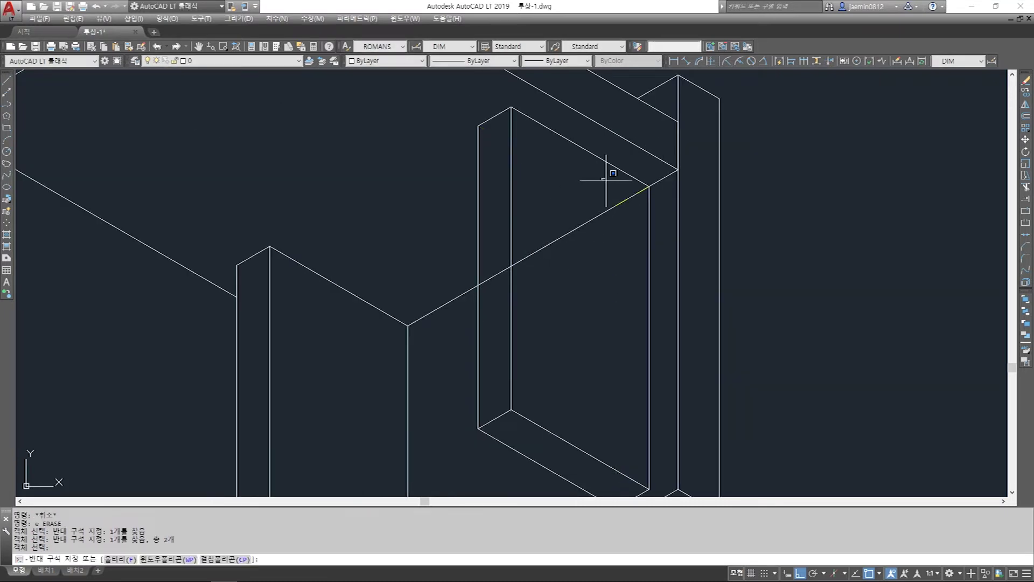
left_click(481, 236)
key("space")
scroll(560, 215, "down", 5)
key("Escape")
Move the whole mirrored model out of the drawing frame to the empty space beside the original isometric model, with ortho off
type("m")
left_click_drag(608, 363, 396, 165)
key("space")
left_click(582, 319)
scroll(585, 322, "down", 4)
middle_click_drag(587, 239, 576, 353)
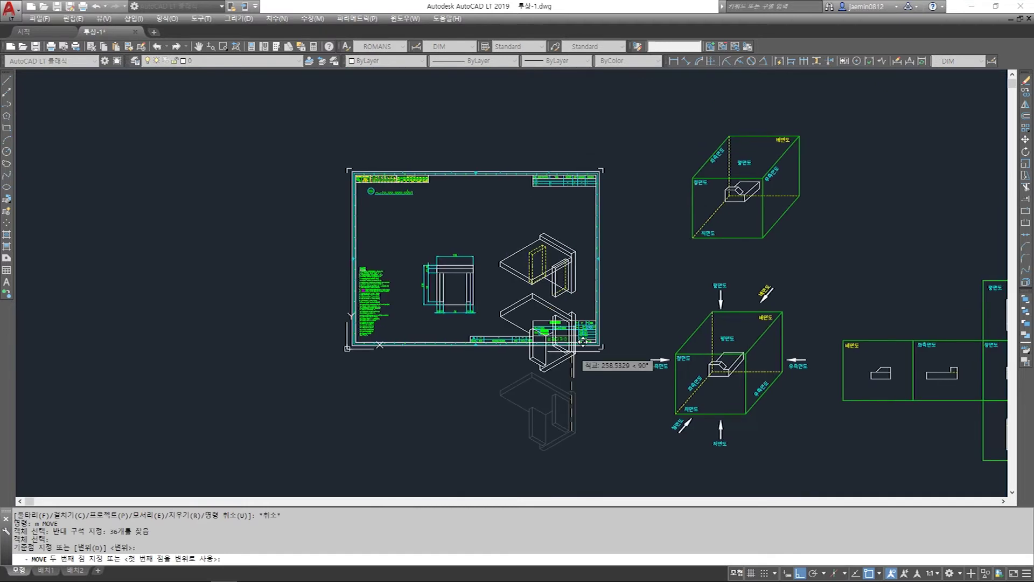
key("F8")
scroll(645, 307, "up", 4)
key("Escape")
middle_click_drag(729, 231, 716, 260)
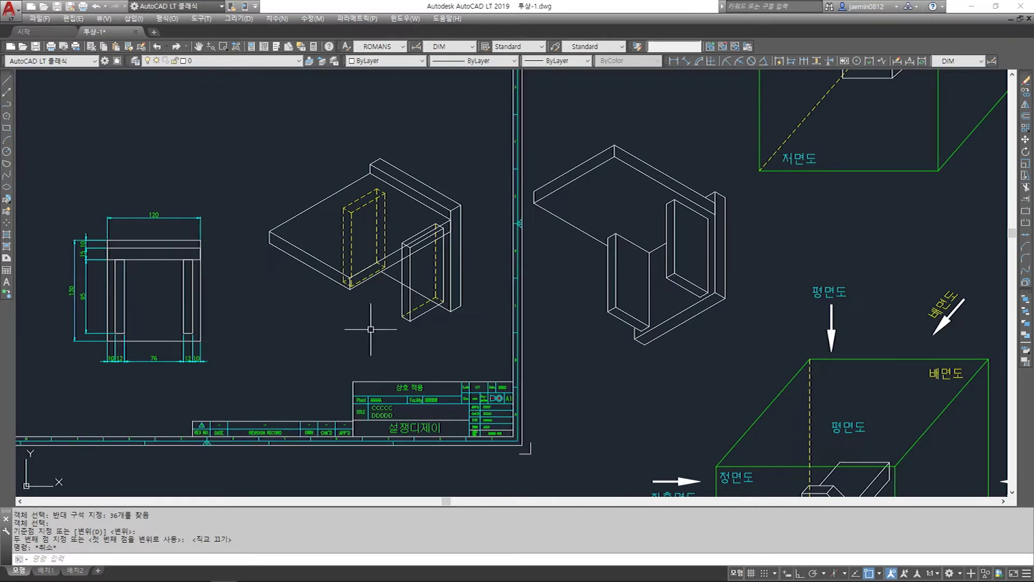
Move the rear leg with a nearest snap onto the plate's slanted edge, close to the plate's upper corner
type("m")
key("Escape")
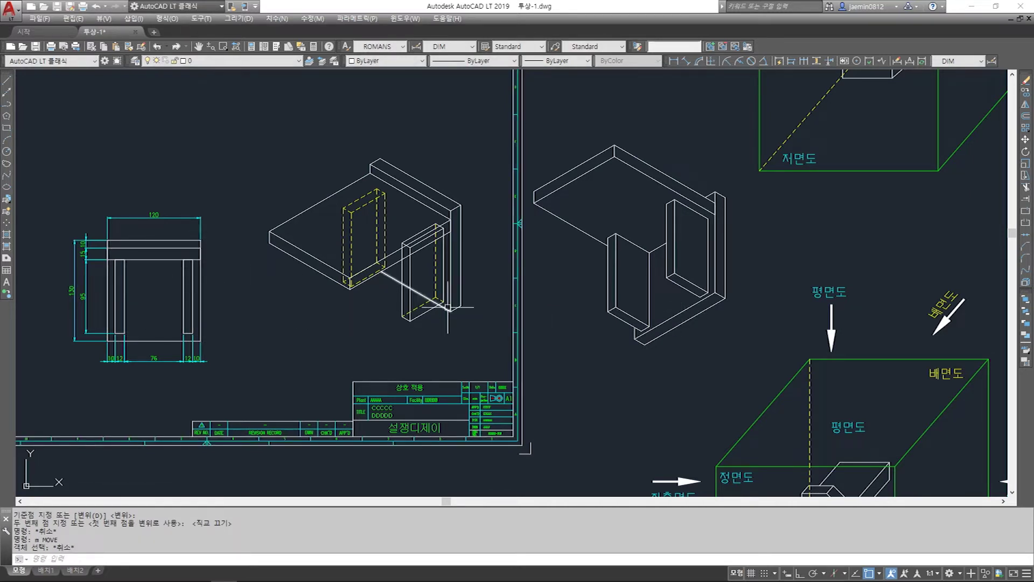
type("m")
scroll(658, 212, "up", 2)
left_click(656, 185)
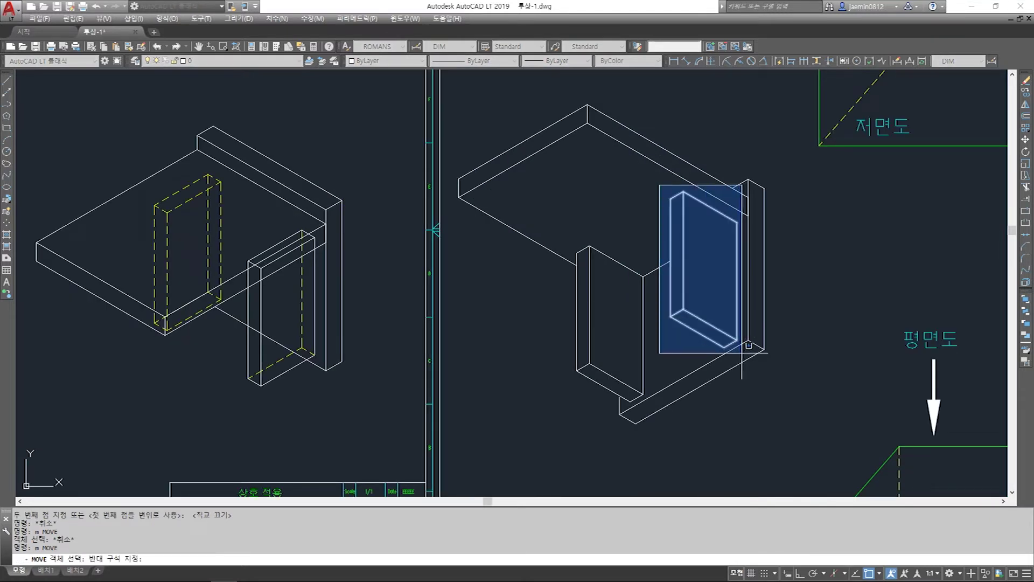
left_click(751, 377)
key("Return")
left_click(683, 190)
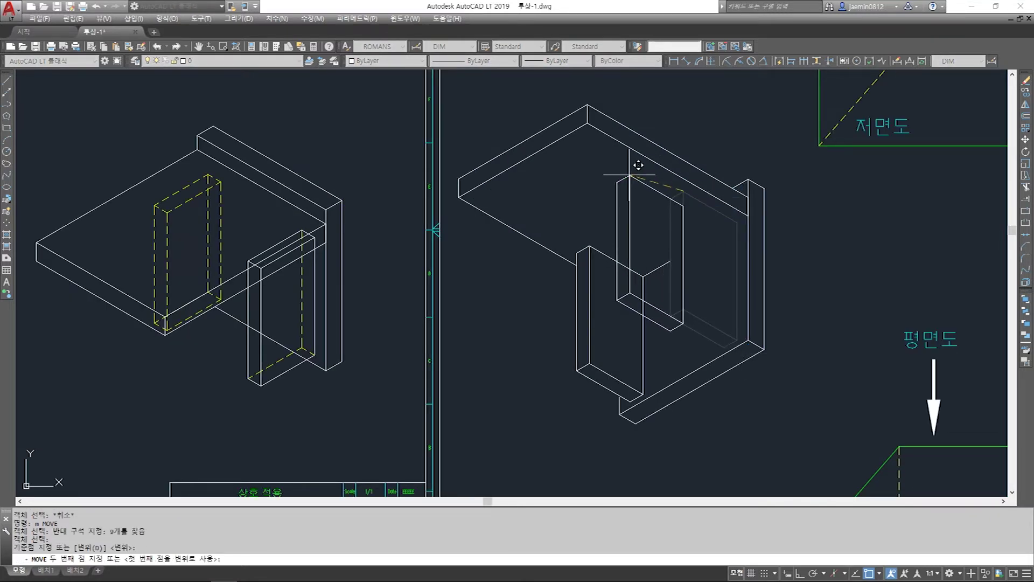
right_click(579, 131, "shift")
key("r")
left_click(578, 127)
key("Escape")
type("m")
key("Return")
key("Escape")
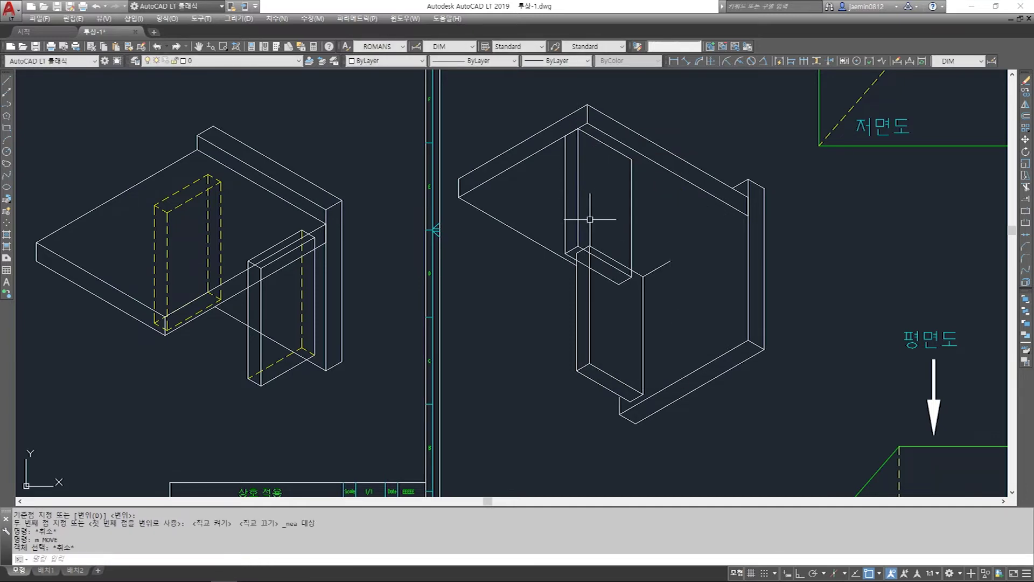
key("Escape")
Move the front leg and its attached short edge with a nearest snap onto the outer end of the plate's slanted edge
type("m")
key("Return")
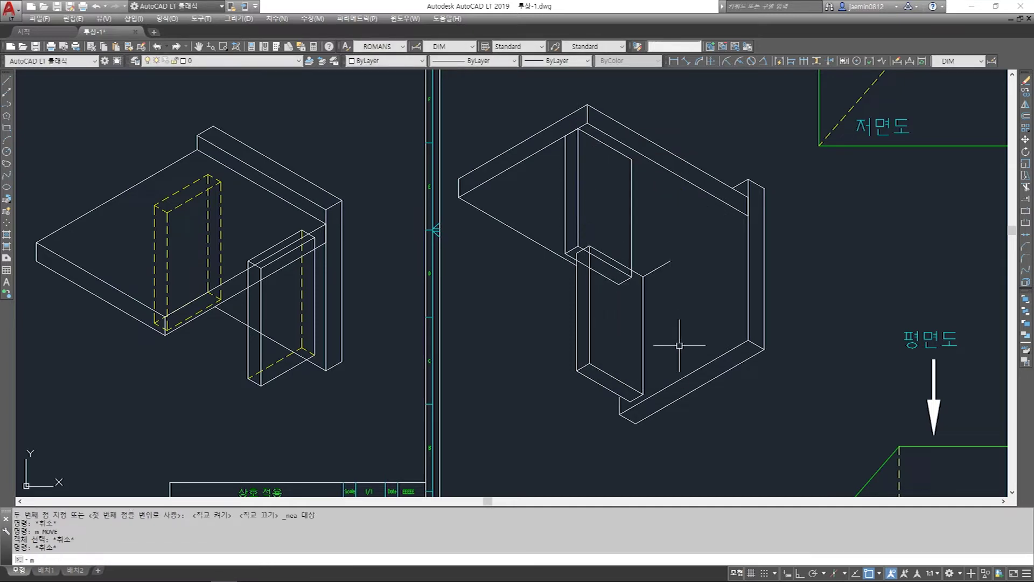
left_click_drag(671, 343, 552, 245)
left_click_drag(539, 320, 670, 431)
left_click_drag(679, 237, 655, 278)
scroll(614, 255, "up", 4)
left_click(601, 260)
left_click(544, 231)
key("Return")
left_click(550, 230)
scroll(616, 268, "down", 4)
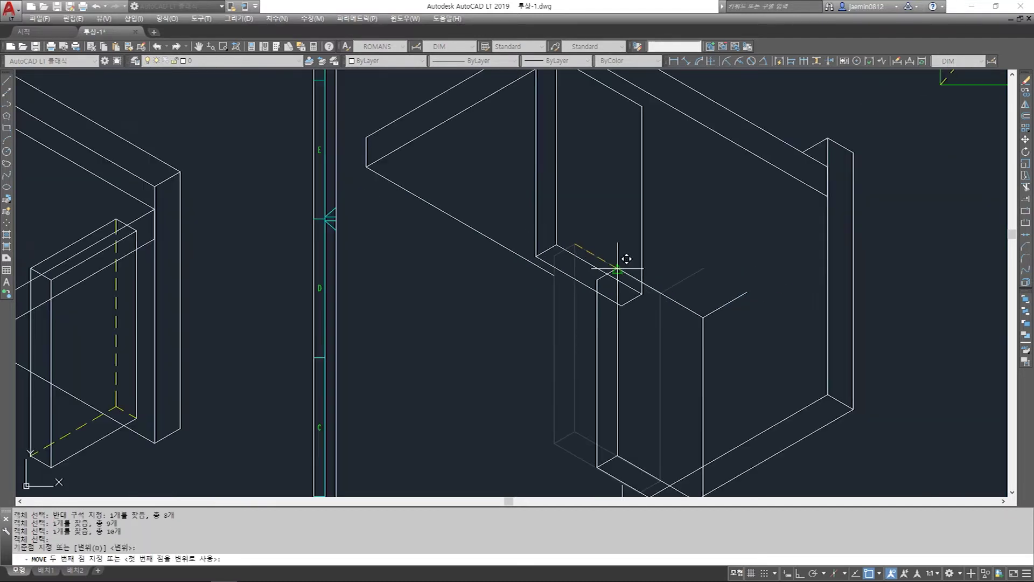
middle_click_drag(617, 268, 650, 300)
right_click(532, 218, "shift")
key("r")
key("Escape")
key("Escape")
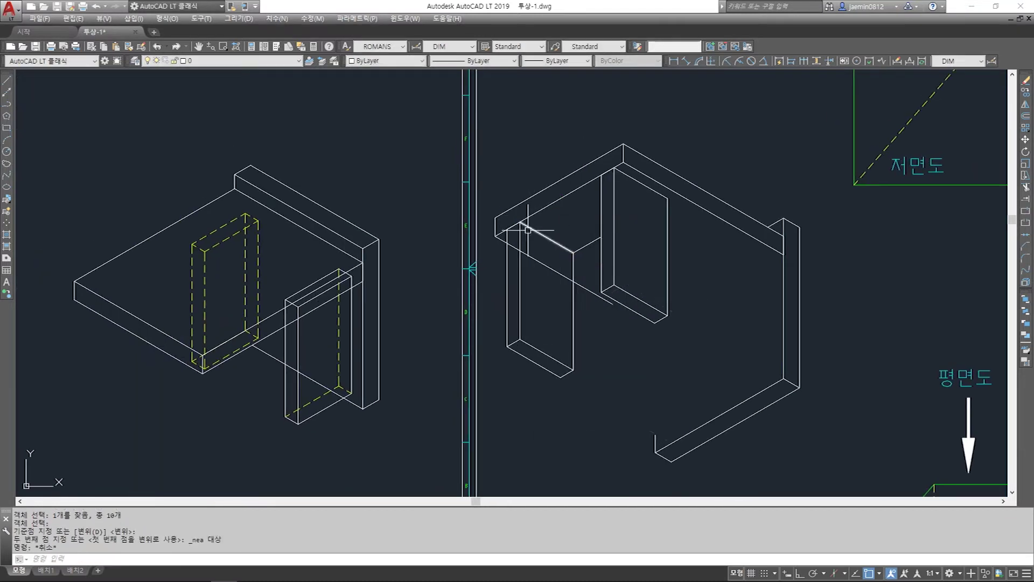
Erase the short leftover edge line between the two repositioned legs
scroll(566, 265, "up", 5)
type("e")
key("Return")
key("Escape")
type("e")
key("Return")
left_click_drag(598, 248, 591, 196)
key("Return")
scroll(606, 229, "down", 4)
middle_click_drag(661, 298, 637, 304)
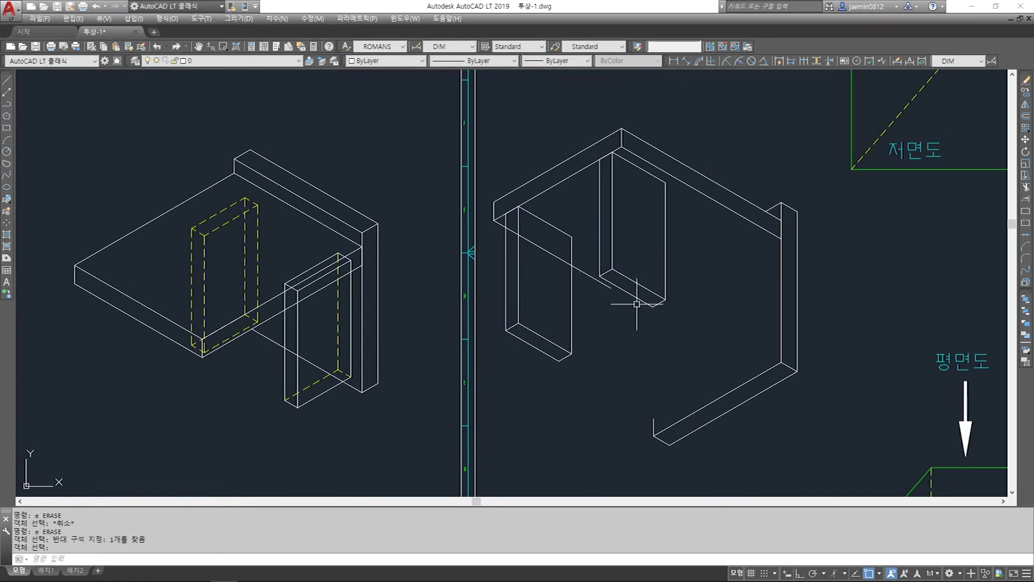
Extend the slab's short vertical edge up to the bottom of the rear leg
key("Escape")
type("ex")
key("Return")
left_click(684, 265)
left_click(639, 322)
key("Return")
left_click(654, 426)
key("Escape")
type("e")
key("Return")
key("Escape")
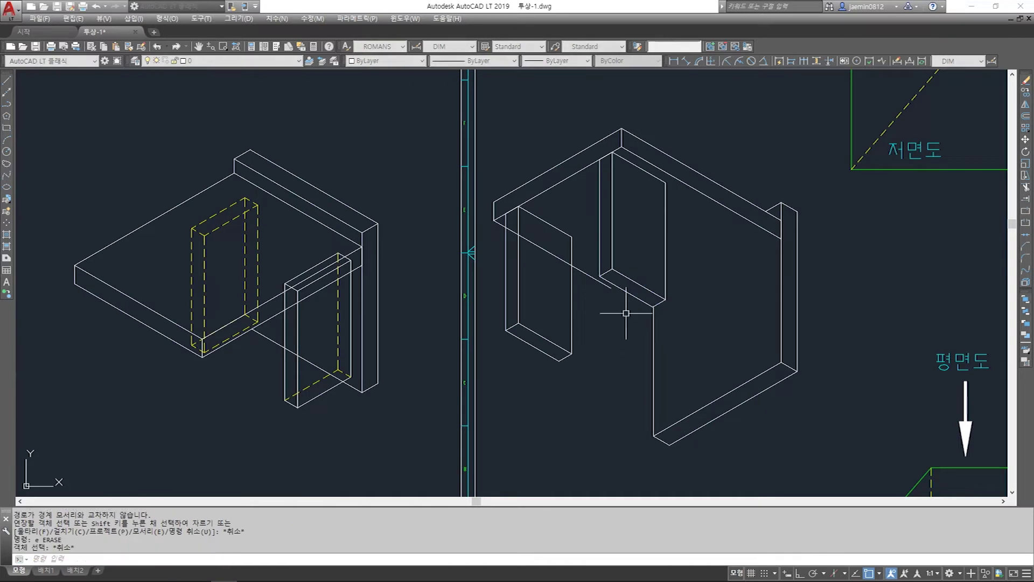
Trim the plate's lower edge where it runs behind the front leg, using the leg's outer vertical edges as boundaries
type("tr")
key("Return")
left_click(505, 253)
key("Return")
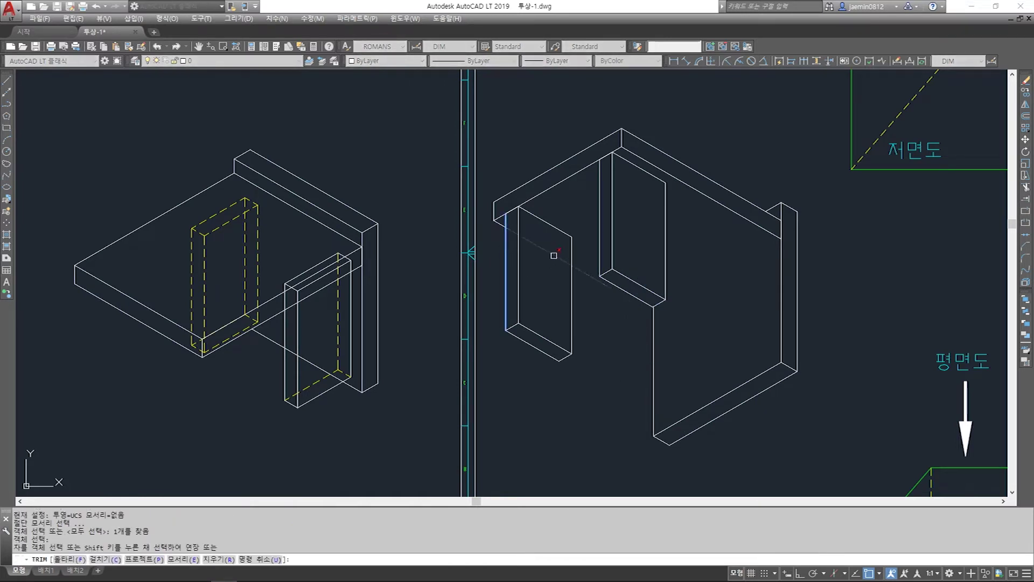
left_click(554, 255)
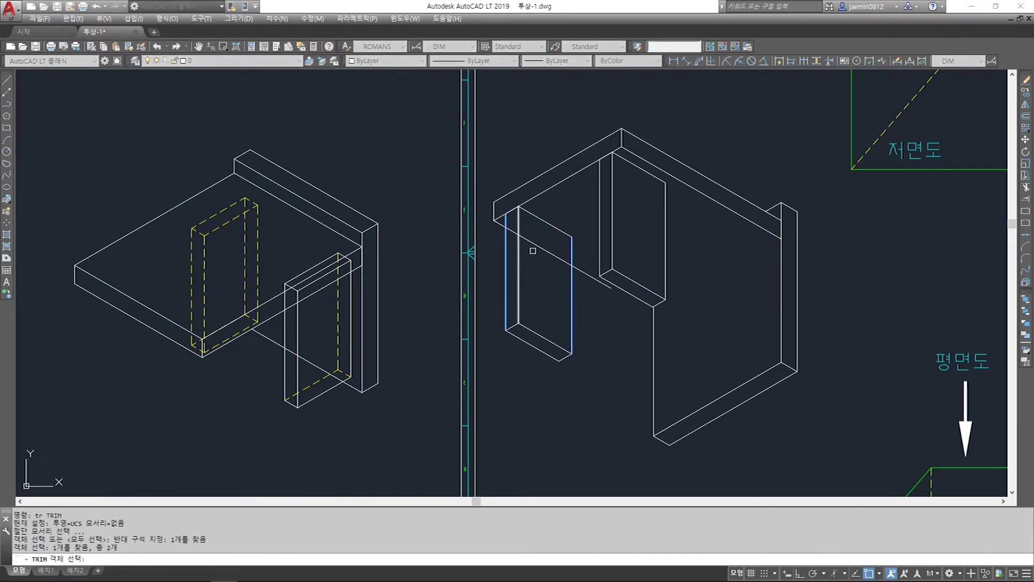
key("Escape")
Extend the plate's lower edge past the rear leg to the slab's vertical edge
type("ex")
key("Return")
left_click(672, 330)
left_click(628, 346)
key("Return")
left_click(609, 282)
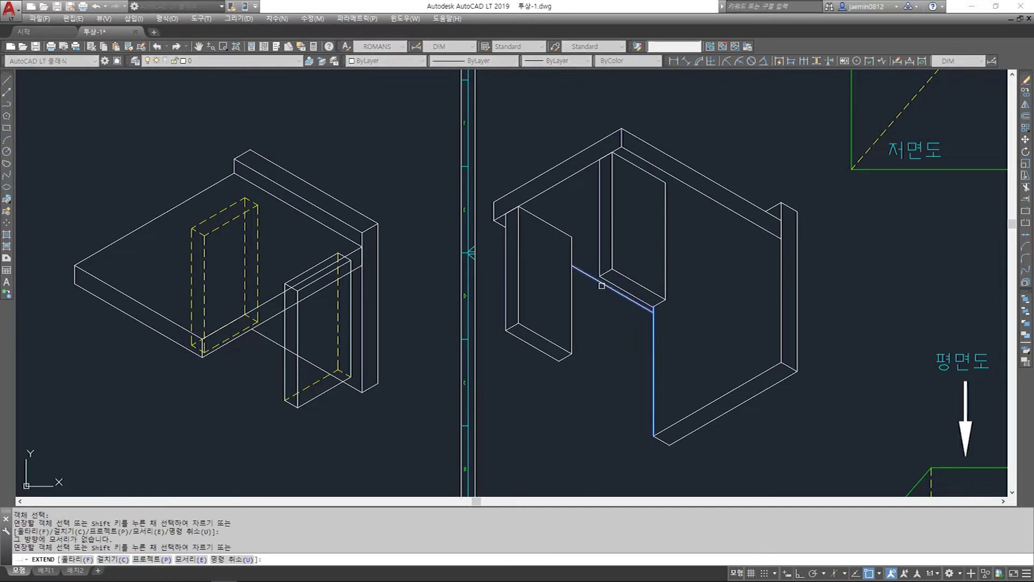
left_click(602, 284)
key("Escape")
scroll(741, 340, "down", 3)
scroll(744, 345, "up", 3)
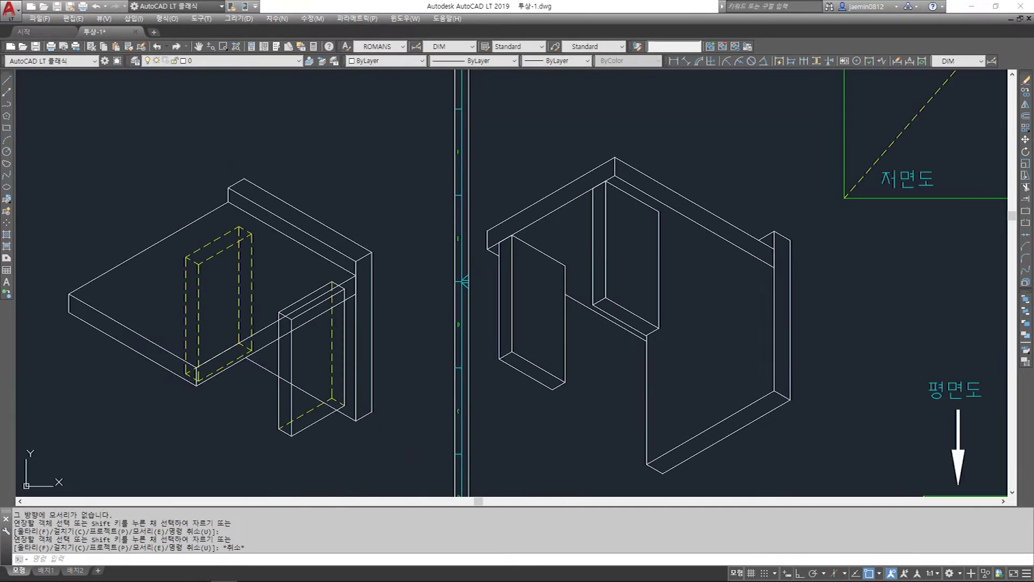
Draw the missing slanted edge in the flipped isometric view, from the back inner corner to the top of the slab's front vertical edge
key("Escape")
type("l")
key("Return")
left_click(774, 268)
left_click(651, 337)
key("Return")
Try to trim the plate's lower edge beneath the rear leg, using the new slanted edge as the cutting boundary
scroll(651, 334, "up", 5)
type("tr")
key("Return")
left_click(655, 332)
left_click(644, 306)
key("Return")
left_click(632, 322)
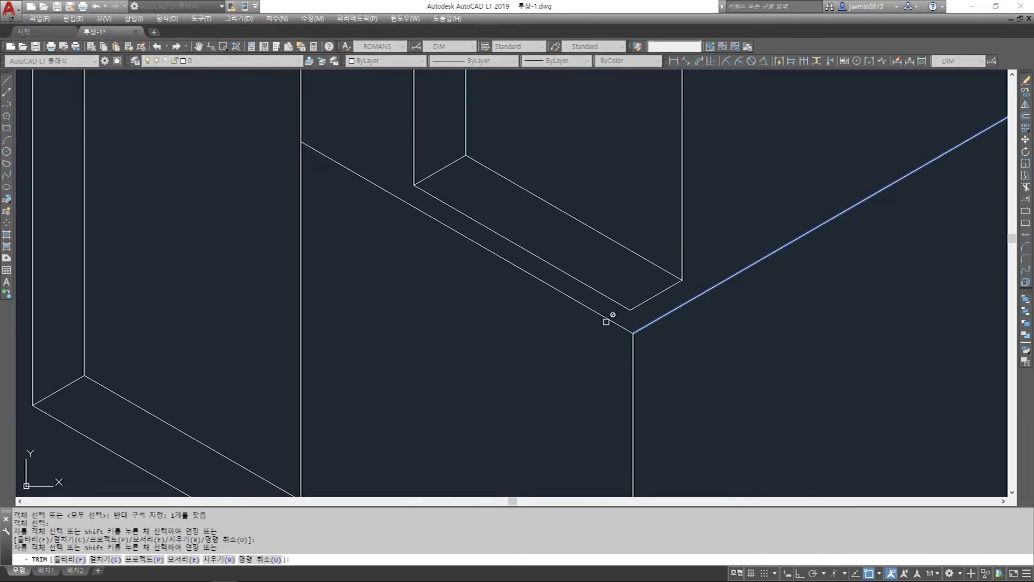
key("Escape")
scroll(648, 371, "down", 5)
middle_click_drag(791, 414, 782, 388)
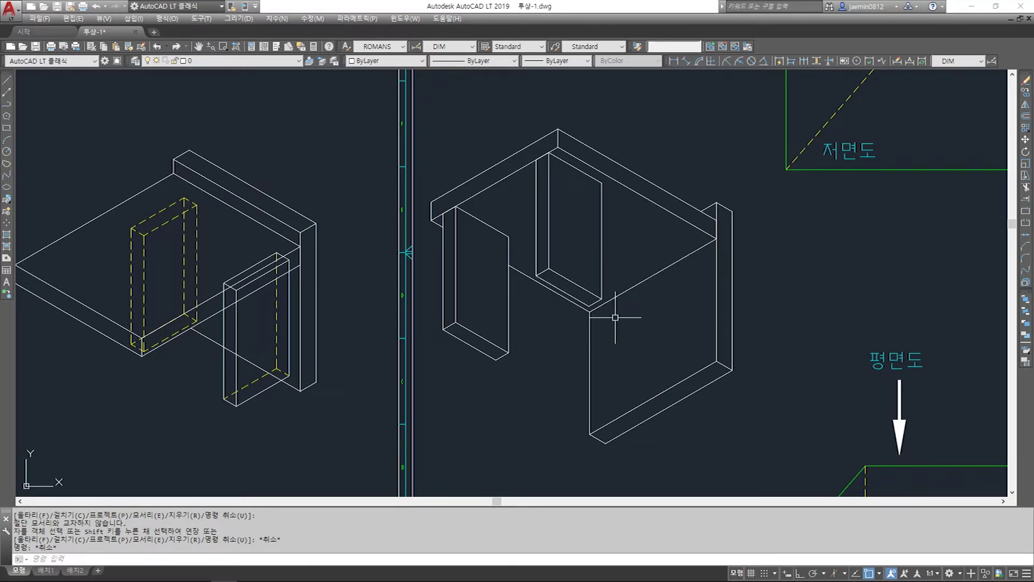
Draw a vertical projection line upward from the front view's upper-left corner with ortho mode turned on
scroll(862, 334, "down", 4)
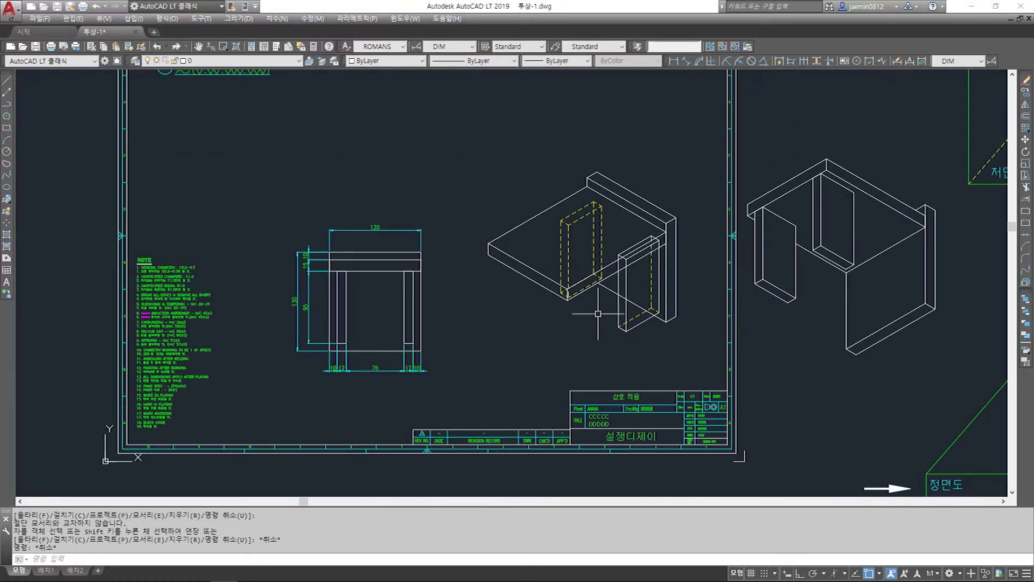
scroll(631, 327, "up", 2)
scroll(539, 330, "up", 2)
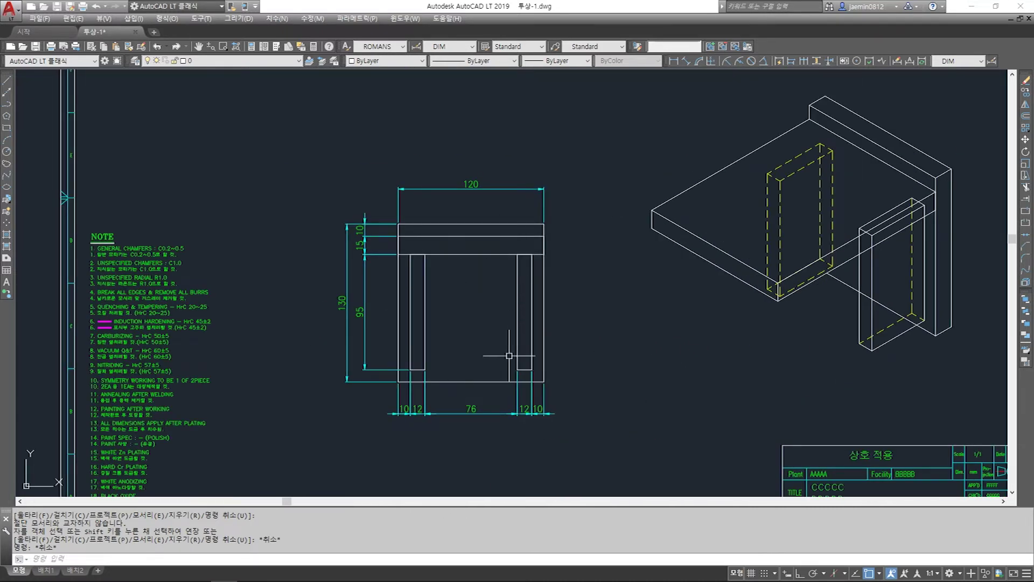
scroll(669, 300, "down", 3)
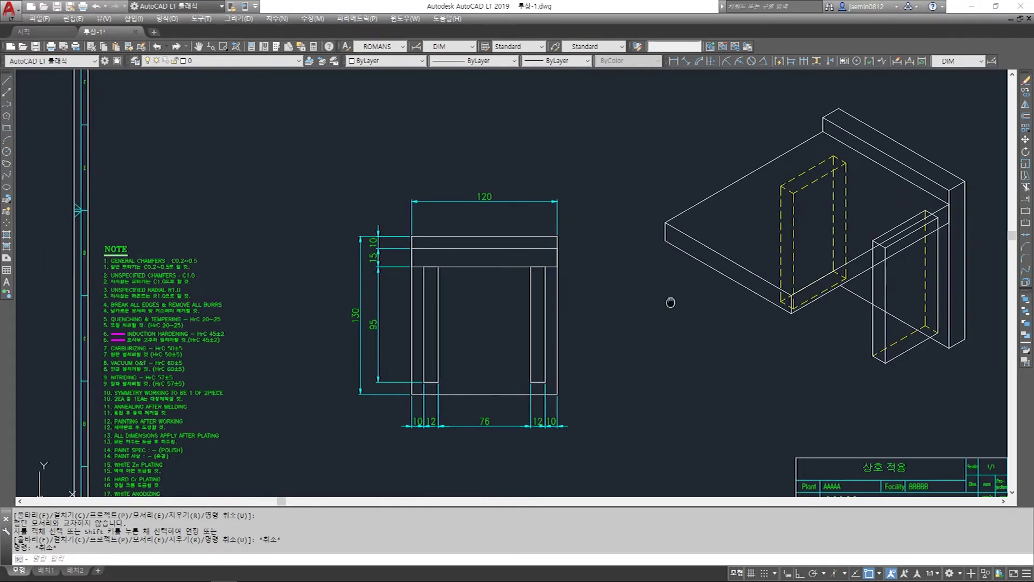
type("l")
scroll(517, 226, "up", 3)
key("Return")
left_click(495, 278)
middle_click_drag(521, 210, 522, 289)
key("F8")
left_click(549, 131)
key("Escape")
Draw a second vertical projection line upward from the front view's upper-right corner
type("l")
key("space")
left_click(641, 358)
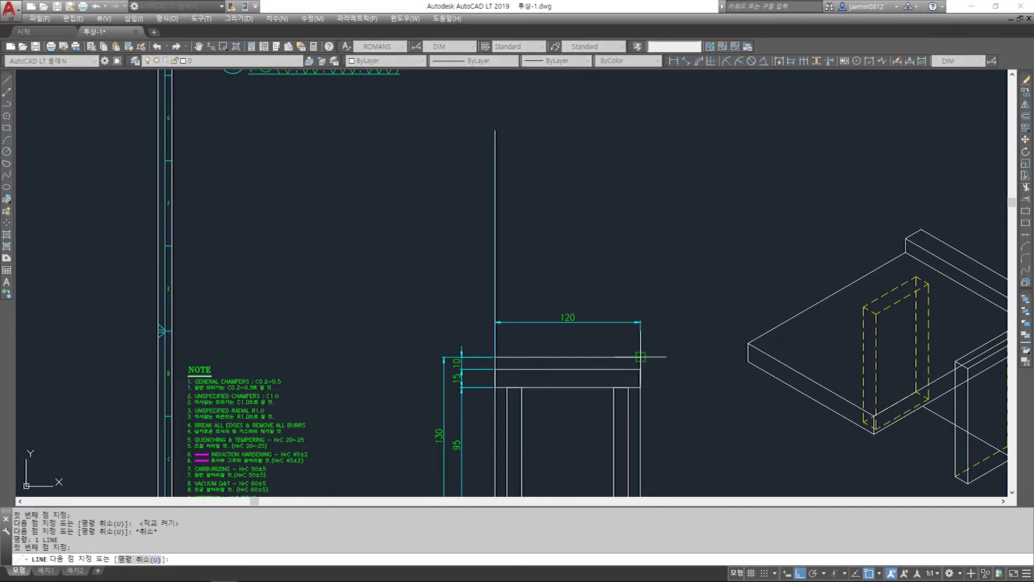
left_click(649, 137)
key("Escape")
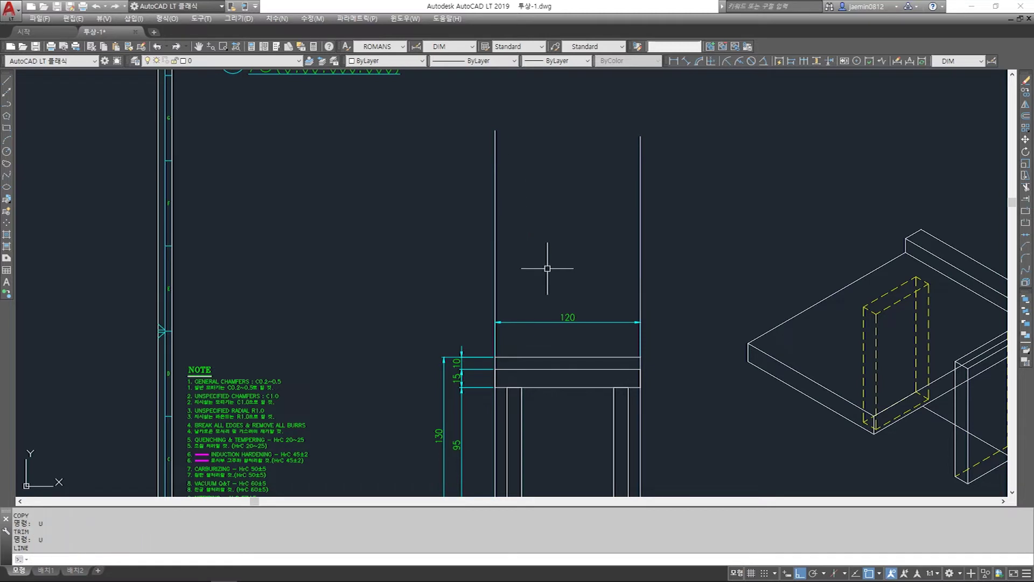
Draw a horizontal line crossing both projection lines near their upper ends
type("l")
key("Return")
left_click(485, 143)
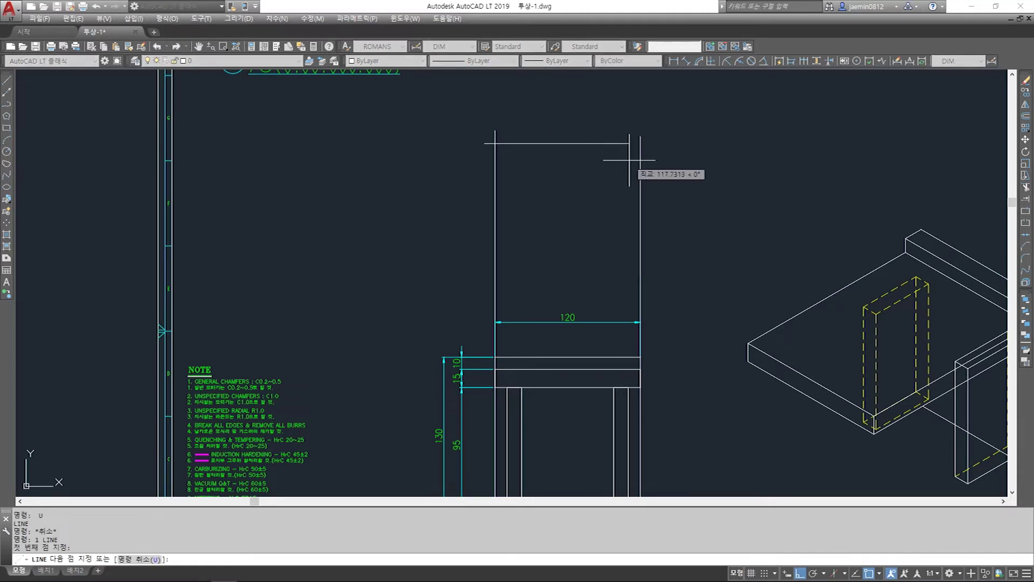
left_click(653, 161)
key("Escape")
Trim the overhanging ends of the horizontal line and both projection lines to form clean upper corners
type("tr")
key("Return")
left_click(670, 146)
left_click(541, 122)
key("Return")
scroll(546, 137, "up", 2)
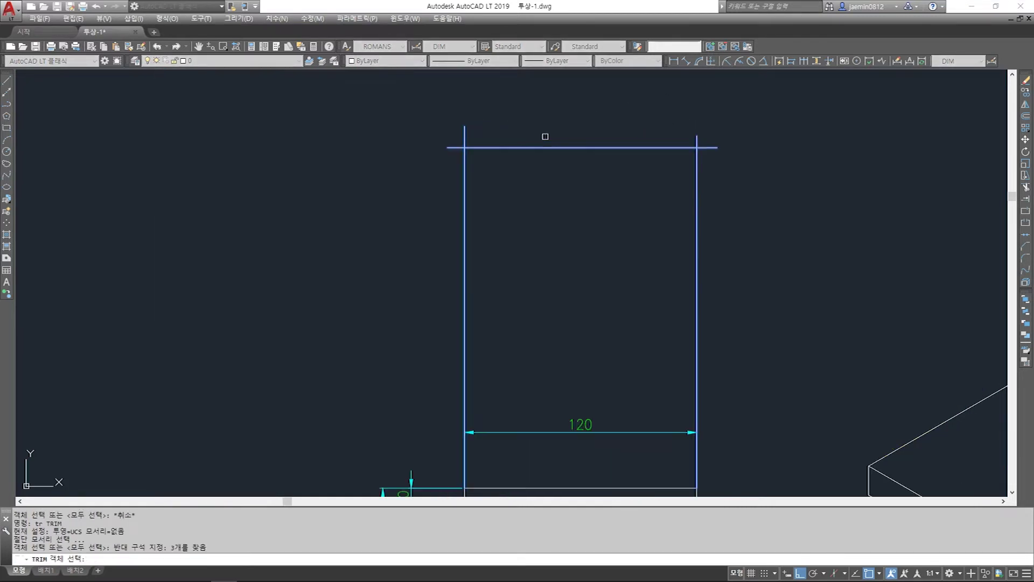
left_click(737, 111)
left_click(461, 141)
left_click(457, 126)
left_click(469, 159)
left_click(727, 139)
left_click(709, 167)
key("Escape")
Copy the upper horizontal line 20 mm downward
type("cc")
key("Return")
left_click(648, 163)
left_click(618, 124)
left_click(595, 163)
left_click(603, 131)
left_click(580, 164)
left_click(595, 125)
left_click(574, 166)
key("Return")
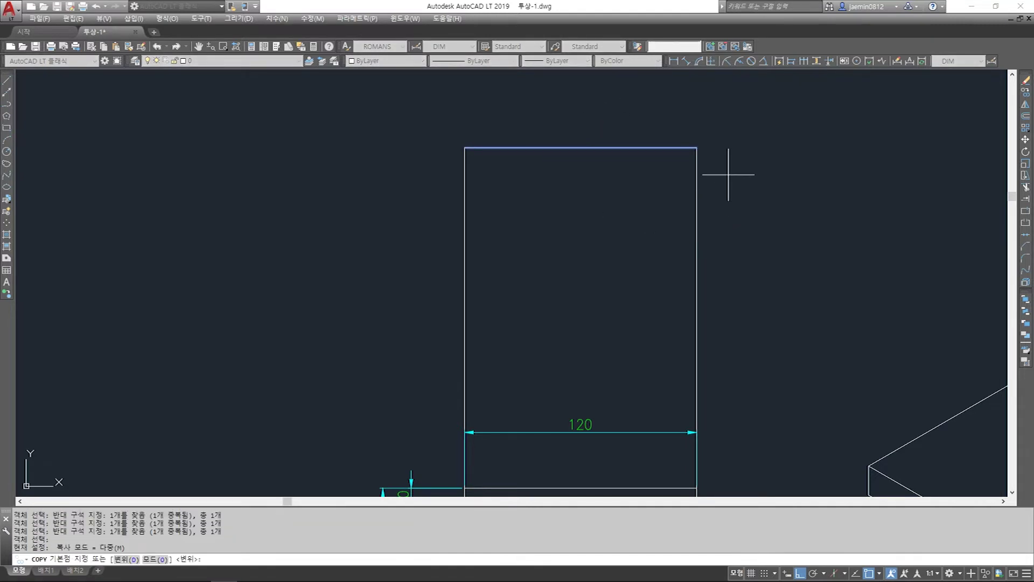
left_click(745, 160)
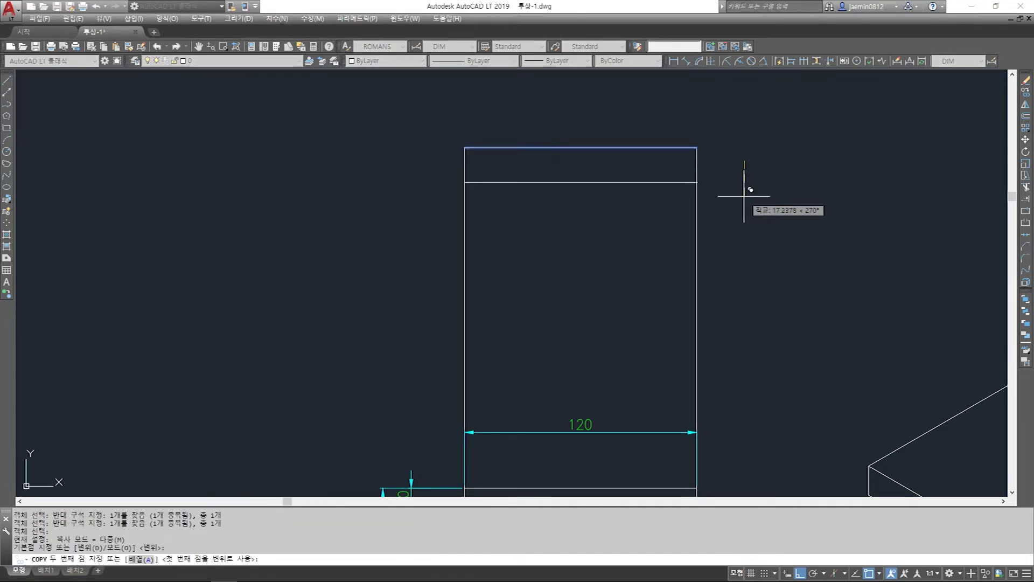
type("20")
key("Return")
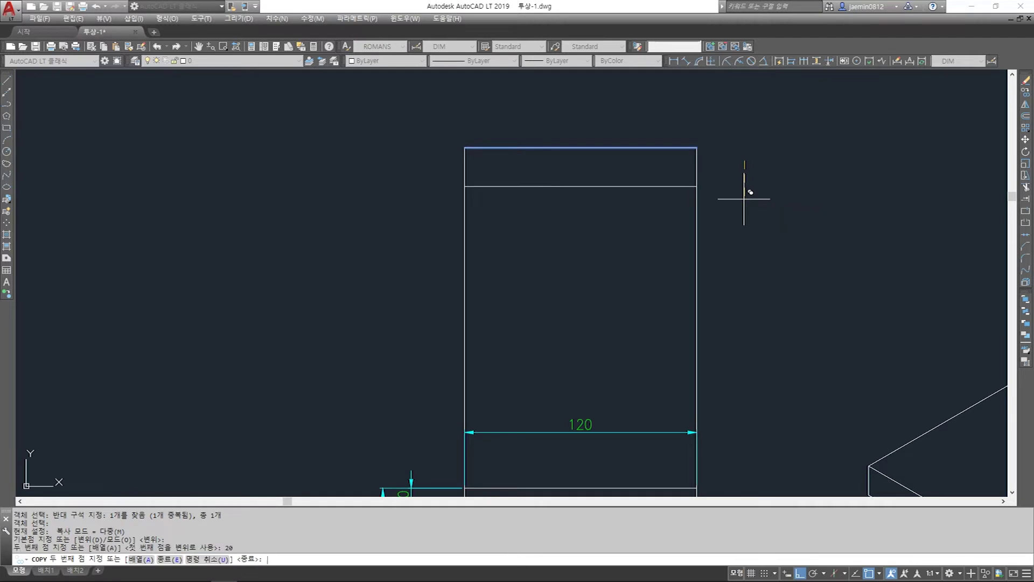
key("Escape")
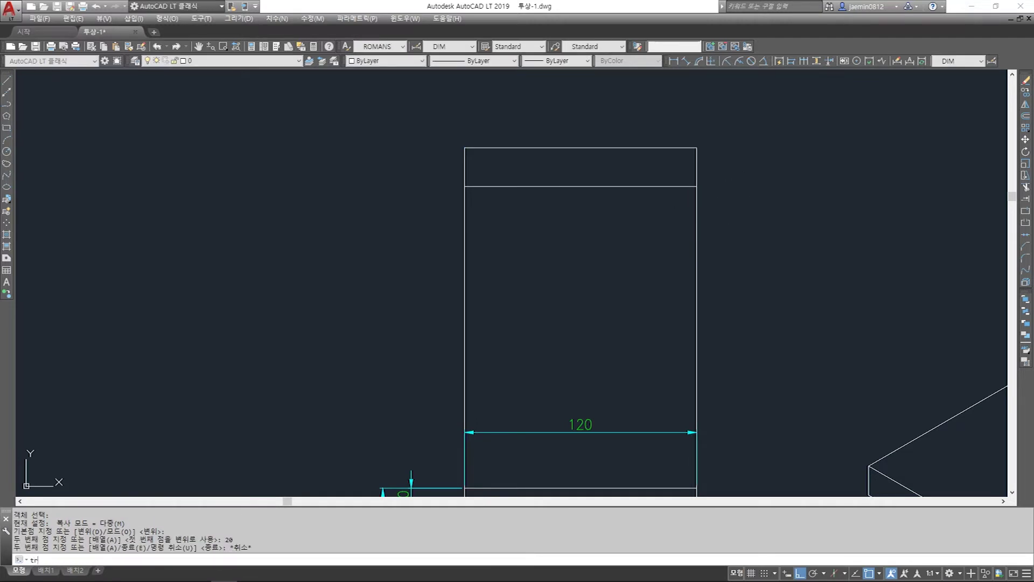
Trim both projection lines below the copied line to leave a closed rectangle above the front view
type("tr")
key("Return")
left_click(604, 181)
left_click(600, 199)
key("Return")
left_click(751, 213)
left_click(439, 253)
key("Escape")
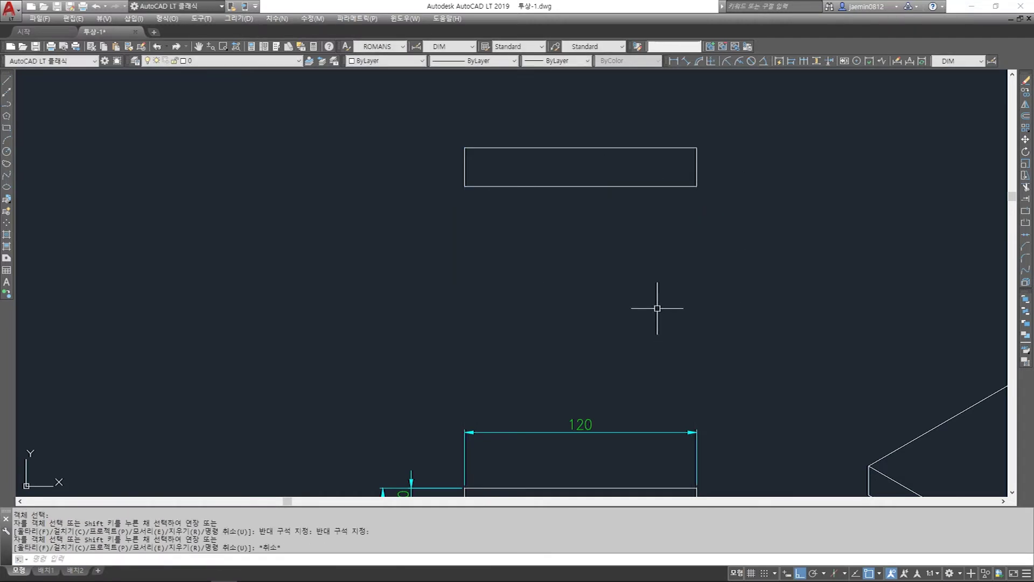
Examine the front view by highlighting the 15 mm plate outline and the 120 by 130 mm slab outline in turn
scroll(619, 259, "down", 2)
middle_click_drag(634, 326, 568, 246)
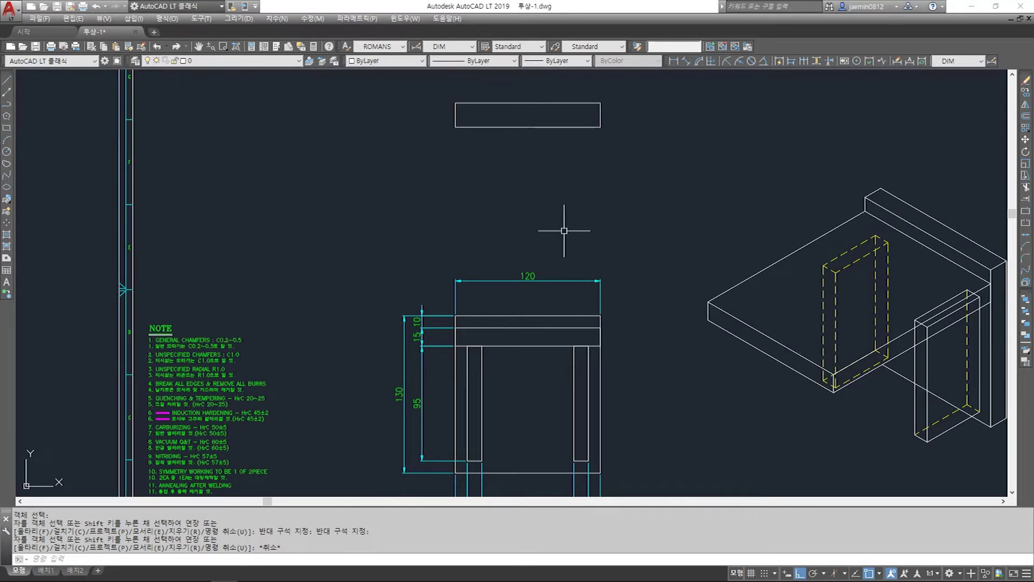
left_click(447, 322)
left_click(612, 352)
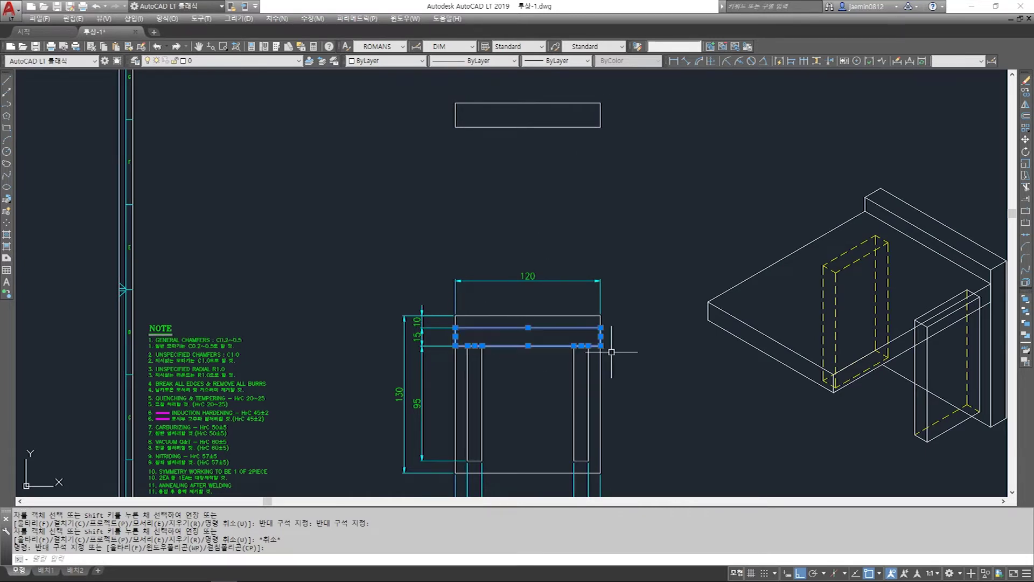
key("Escape")
left_click(474, 316)
left_click(456, 361)
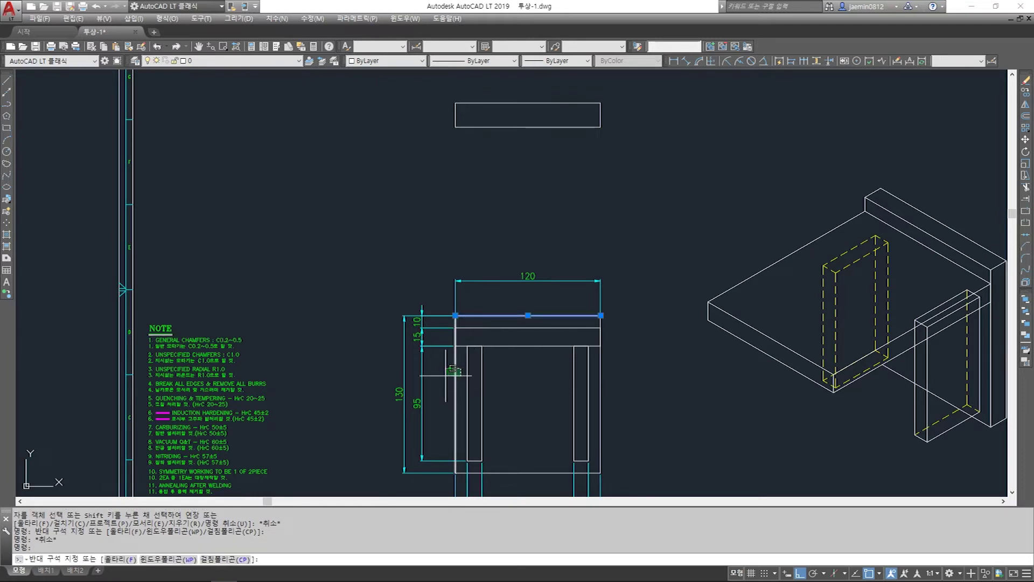
left_click(601, 380)
left_click(546, 455)
left_click(539, 481)
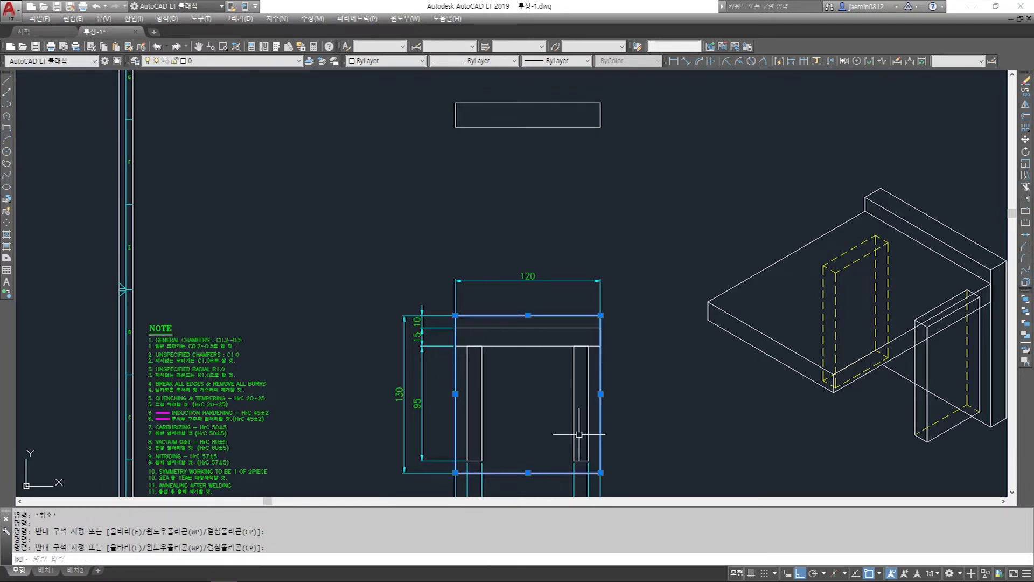
key("Escape")
middle_click_drag(621, 384, 624, 364)
middle_click_drag(603, 225, 611, 311)
key("Escape")
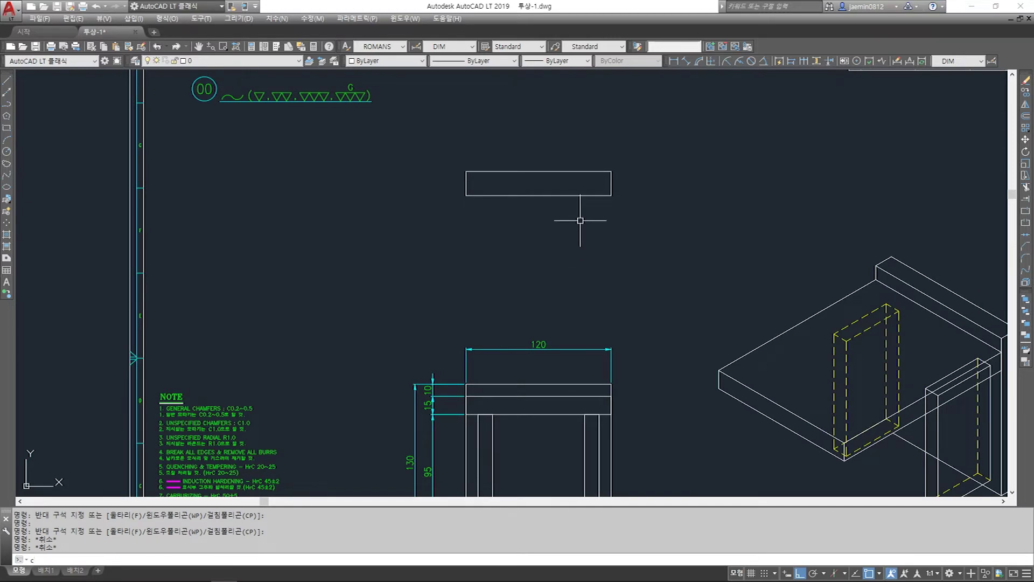
Copy the rectangle's upper edge 130 mm downward
key("Escape")
type("cc")
key("Return")
left_click(577, 171)
key("Return")
left_click(636, 198)
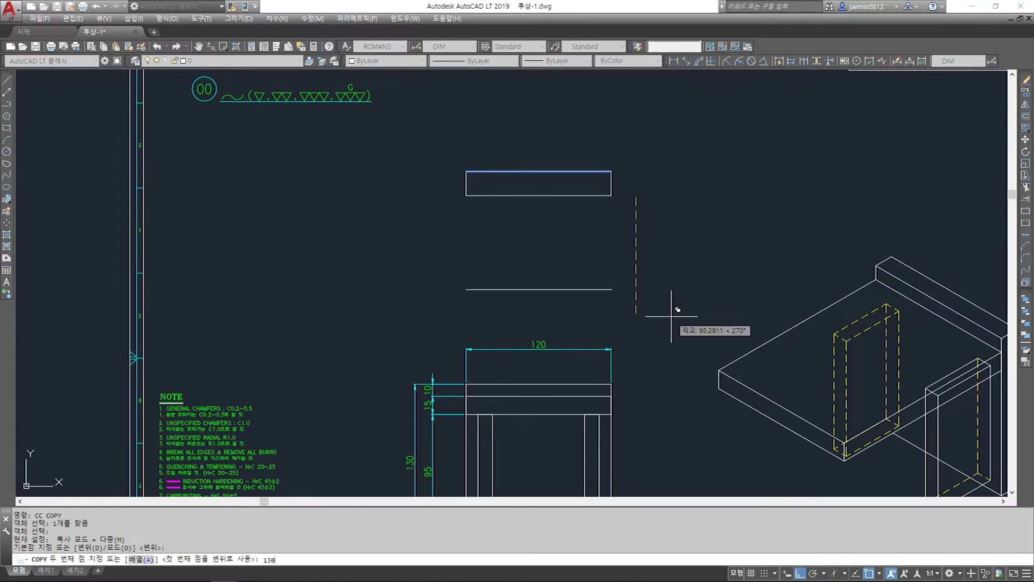
key("Return")
key("Escape")
Draw both vertical sides of the top view, from the ends of the upper edge to the ends of the lowest line
key("Escape")
type("l")
key("Return")
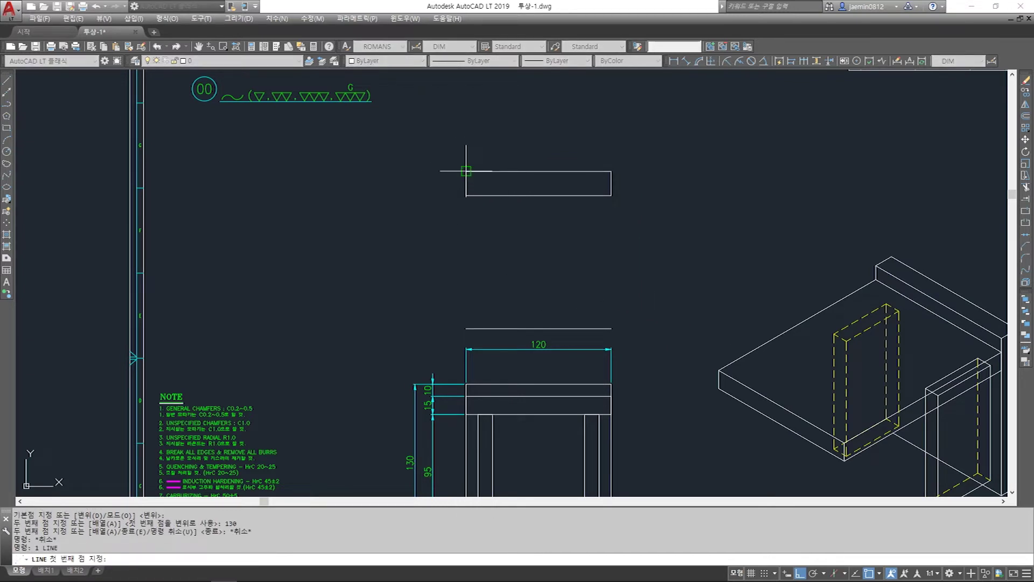
left_click(466, 172)
left_click(466, 329)
key("Escape")
key("Return")
left_click(611, 172)
left_click(611, 328)
key("Escape")
Move the whole top view straight up to leave more space above the front view's 120 dimension
type("m")
key("Return")
left_click(632, 338)
left_click(430, 143)
key("Return")
left_click(674, 268)
left_click(673, 236)
key("Escape")
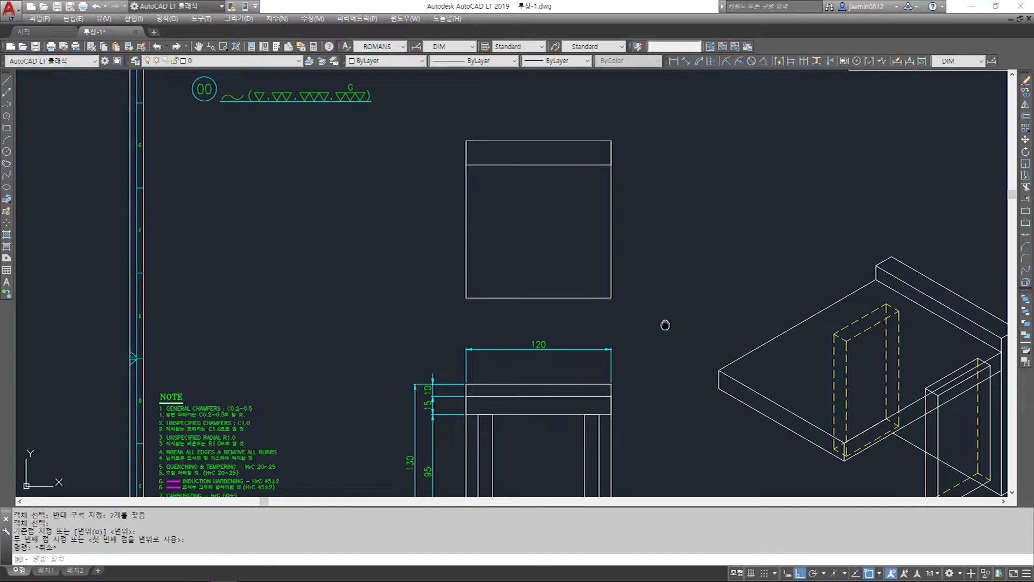
Shorten the top view's long left side line so its upper end stops at the lower edge of the narrow strip
middle_click_drag(665, 325, 638, 295)
middle_click_drag(606, 236, 608, 261)
key("Escape")
left_click(464, 222)
left_click(421, 237)
left_click(604, 217)
left_click(496, 238)
key("Escape")
left_click(480, 213)
left_click(424, 218)
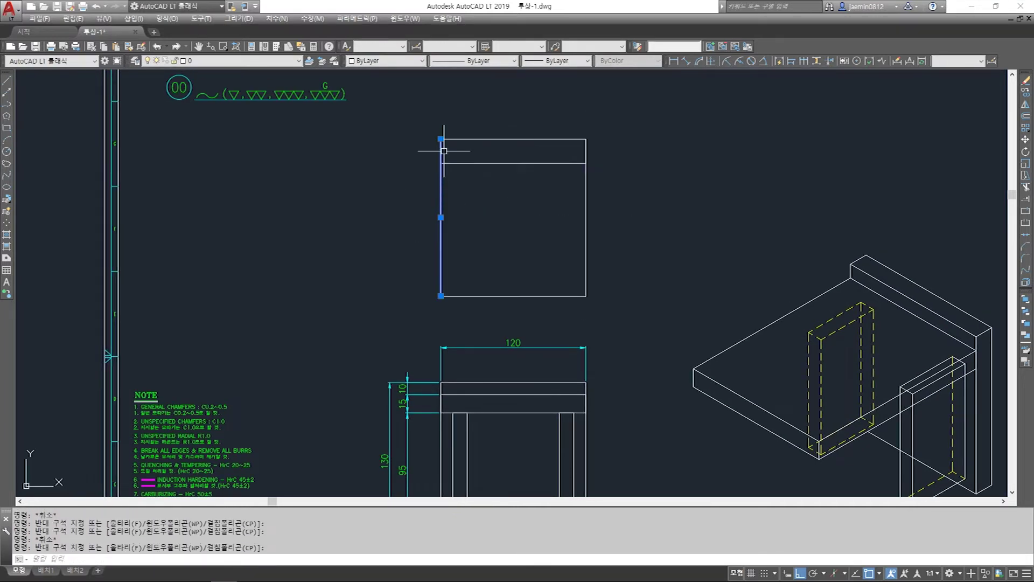
left_click(441, 140)
left_click(441, 163)
key("Escape")
Check the top view's side lines and narrow strip by highlighting their segments
left_click(605, 207)
left_click(539, 221)
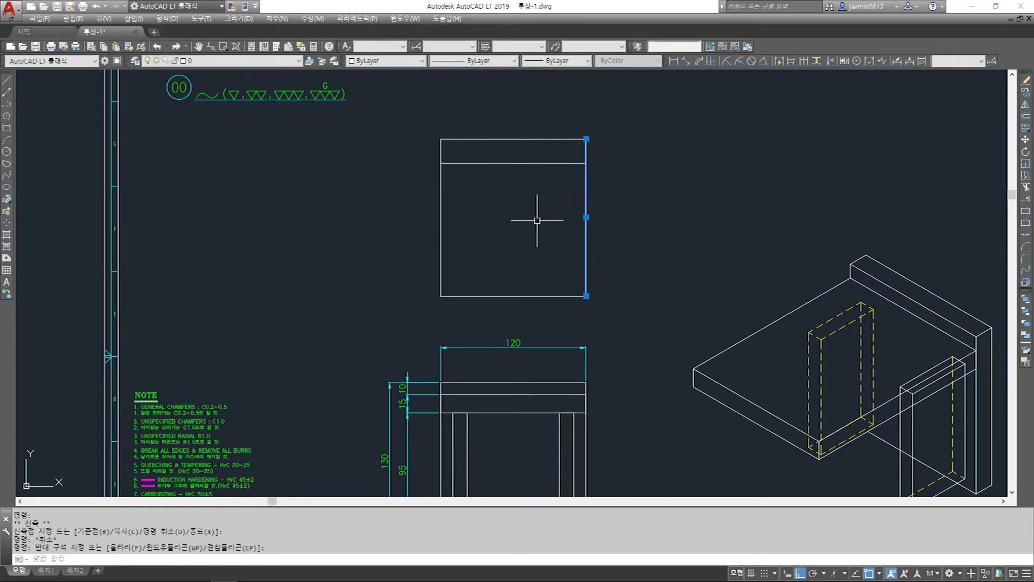
key("Escape")
middle_click_drag(580, 220, 573, 236)
left_click(406, 132)
key("Escape")
left_click(388, 130)
left_click(588, 194)
key("Escape")
left_click(434, 229)
left_click(653, 245)
left_click(496, 267)
key("Escape")
scroll(457, 213, "up", 2)
left_click(455, 211)
left_click(391, 224)
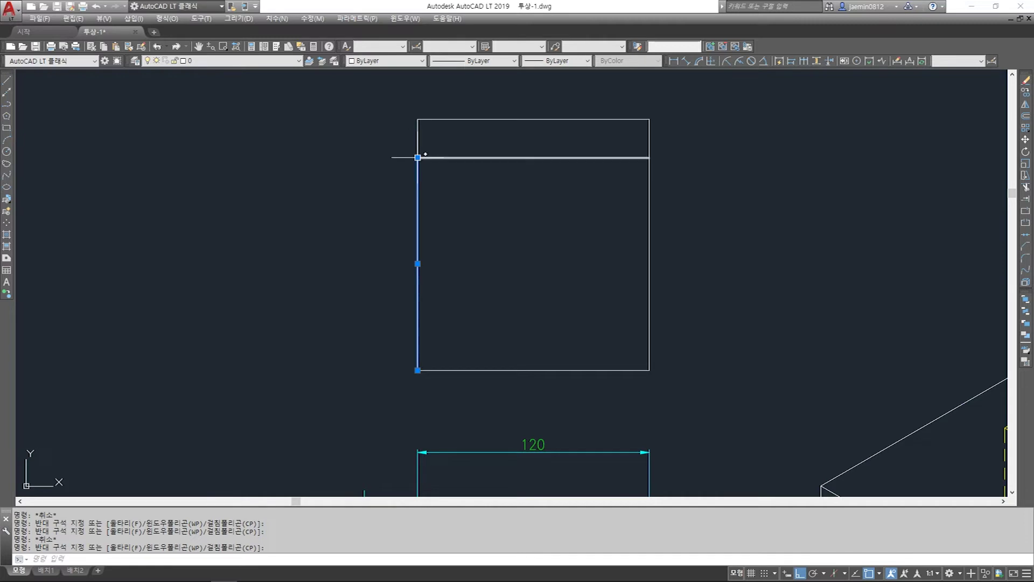
left_click(447, 212)
key("Escape")
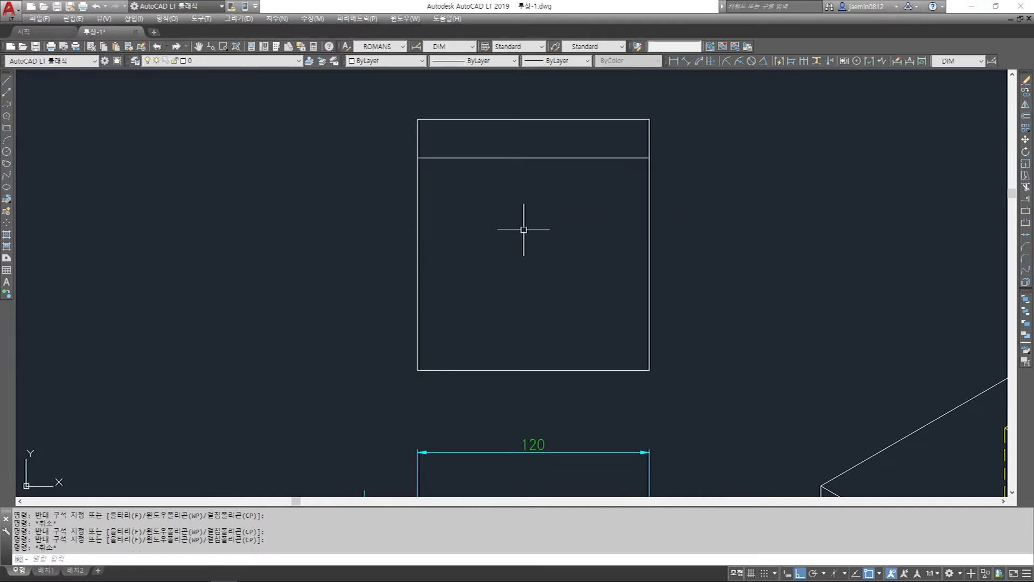
Add a linear dimension for the narrow strip's depth on the left side of the top view
scroll(524, 229, "down", 2)
type("aa")
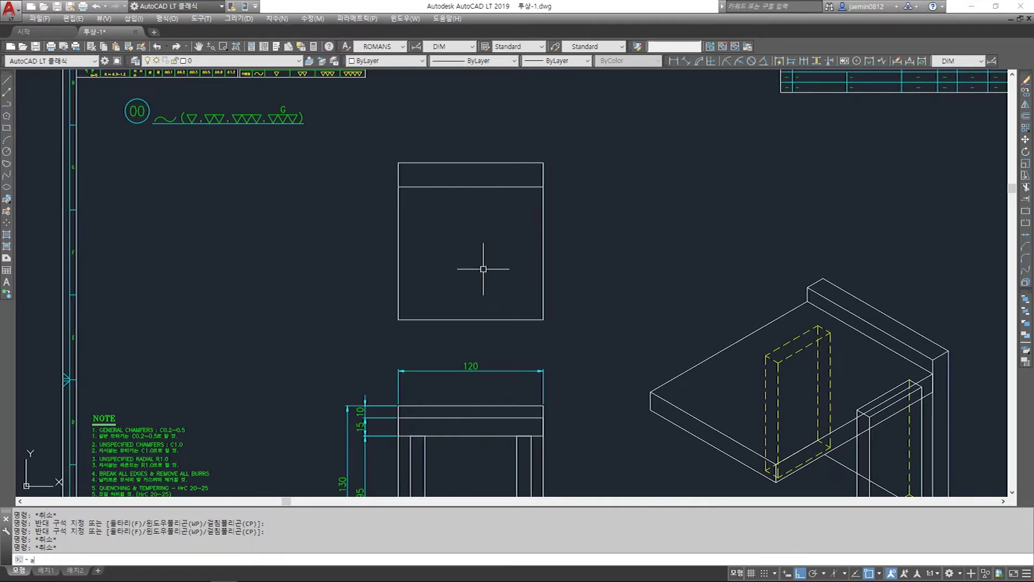
key("Return")
left_click(398, 162)
left_click(398, 187)
left_click(373, 173)
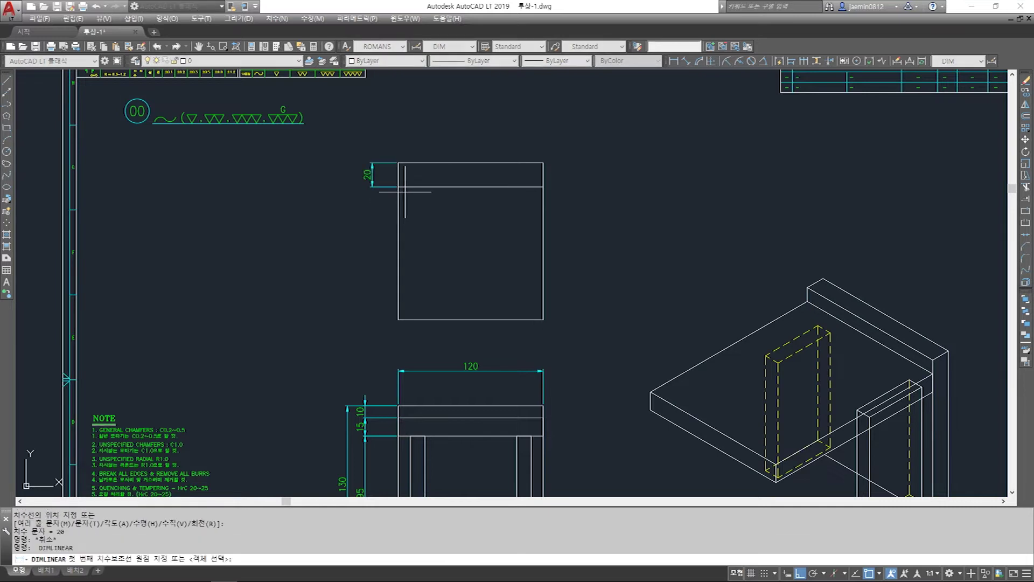
Dimension the depth of the larger rectangle below the strip, with its dimension line aligned to the strip's dimension
key("Return")
left_click(398, 187)
left_click(398, 319)
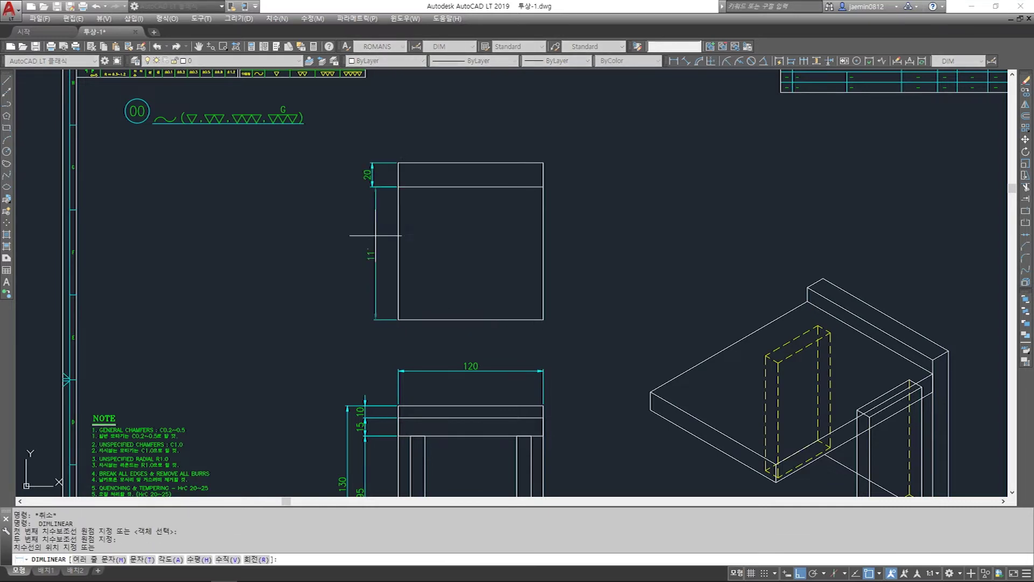
left_click(372, 187)
key("Escape")
Add a linear dimension for the top view's overall depth, placed outside the two existing depth dimensions
key("Return")
left_click(404, 172)
key("Escape")
key("Return")
left_click(401, 163)
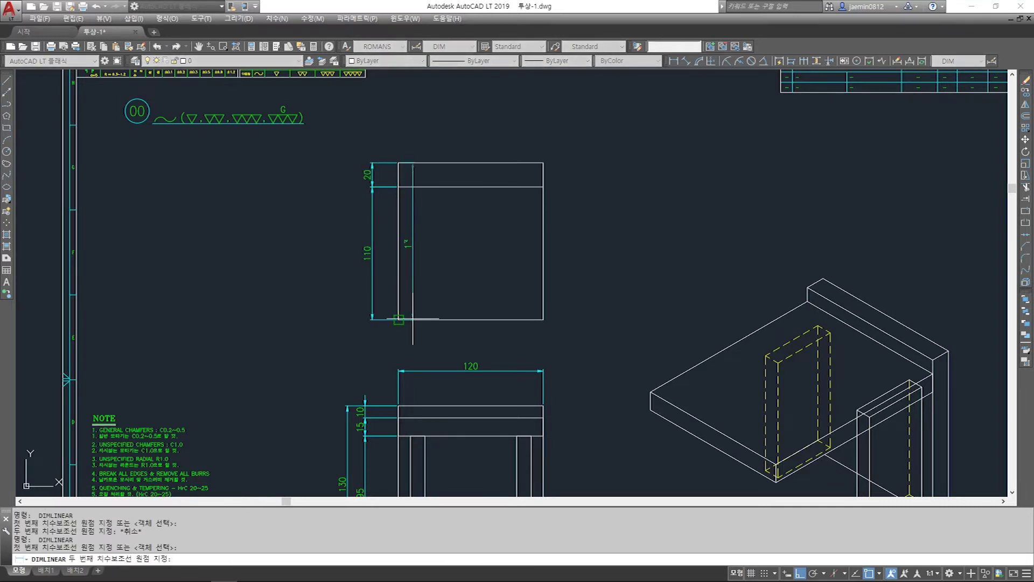
left_click(402, 319)
left_click(354, 301)
key("Escape")
mouse_move(396, 346)
middle_mouse_down()
mouse_move(417, 306)
mouse_move(448, 335)
middle_mouse_up()
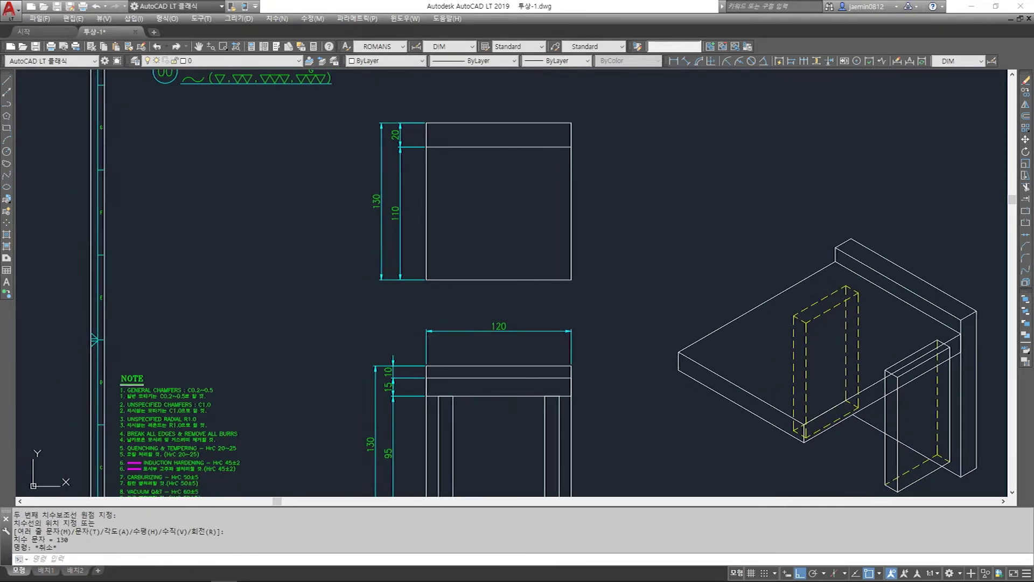
middle_click_drag(448, 335, 497, 335)
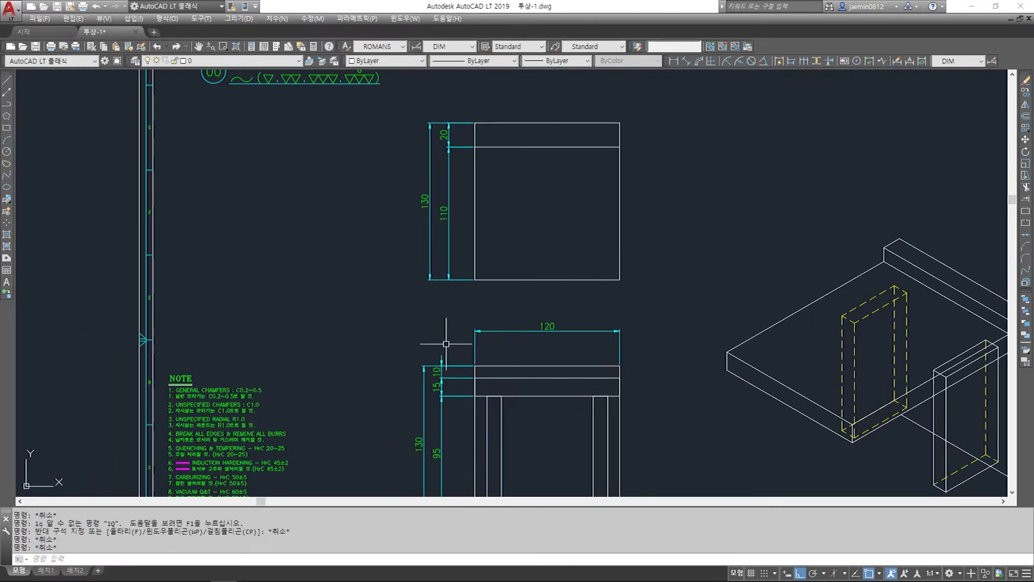
mouse_move(552, 388)
middle_mouse_down()
mouse_move(440, 260)
mouse_move(452, 339)
middle_mouse_up()
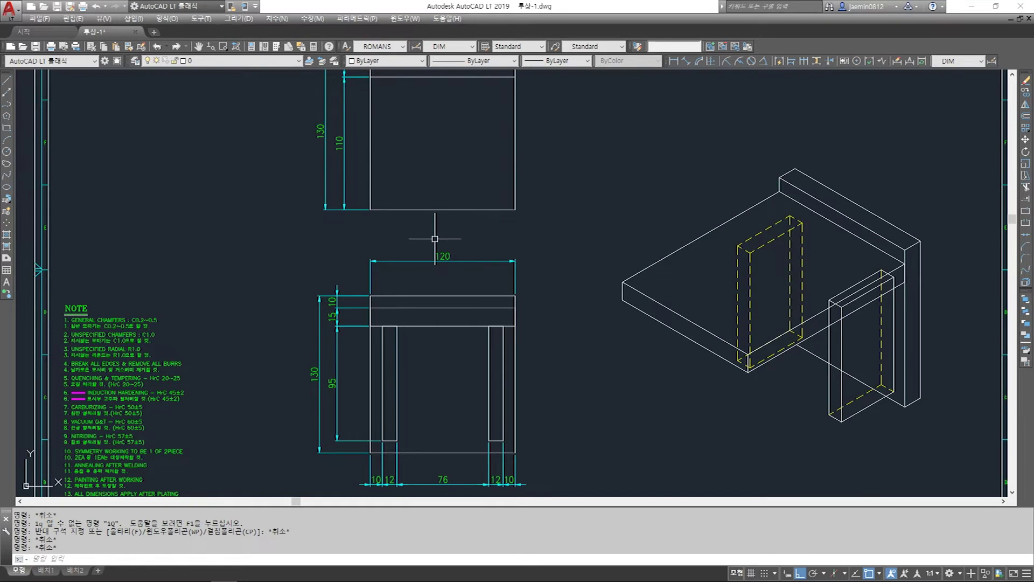
Check the narrow strip in the top view by highlighting its outline
middle_click_drag(421, 145, 435, 220)
left_click(376, 113)
left_click(538, 167)
left_click(376, 111)
left_click(539, 182)
left_click(379, 106)
left_click(550, 174)
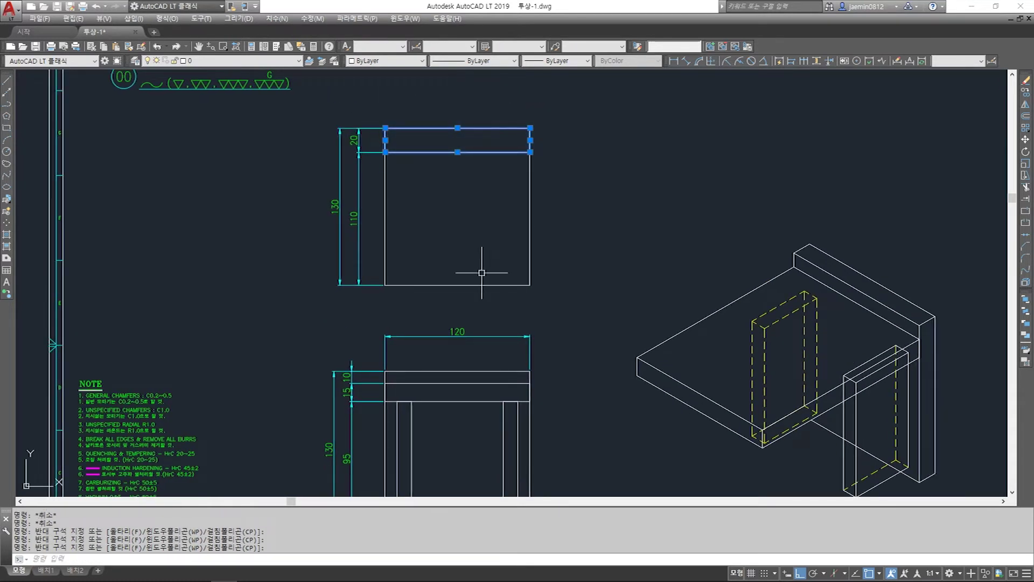
middle_click_drag(481, 272, 490, 261)
key("Escape")
left_click(379, 91)
left_click(537, 153)
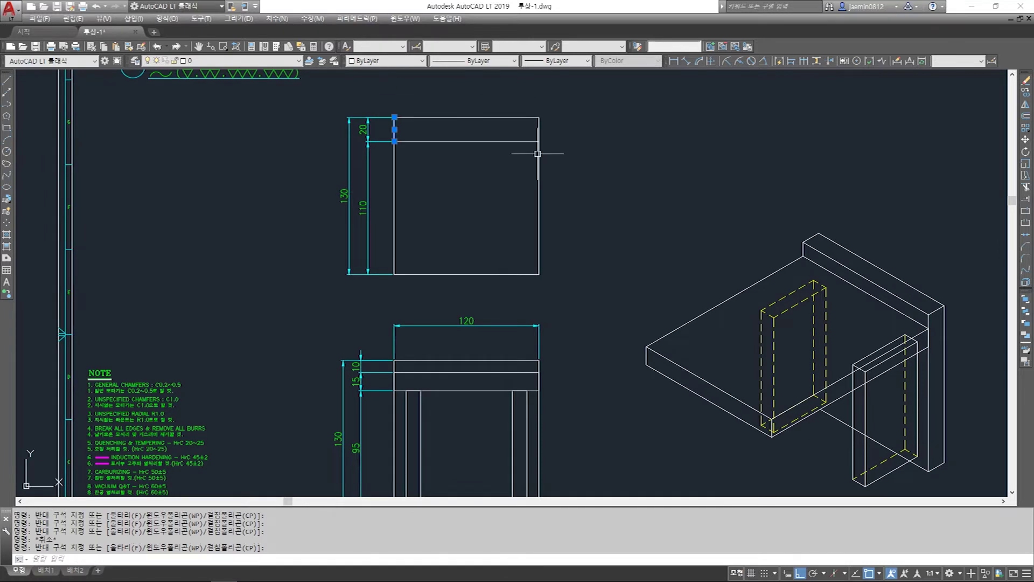
left_click(479, 180)
Check the larger rectangle below the strip in the top view by highlighting its four edges
left_click(372, 221)
left_click(565, 194)
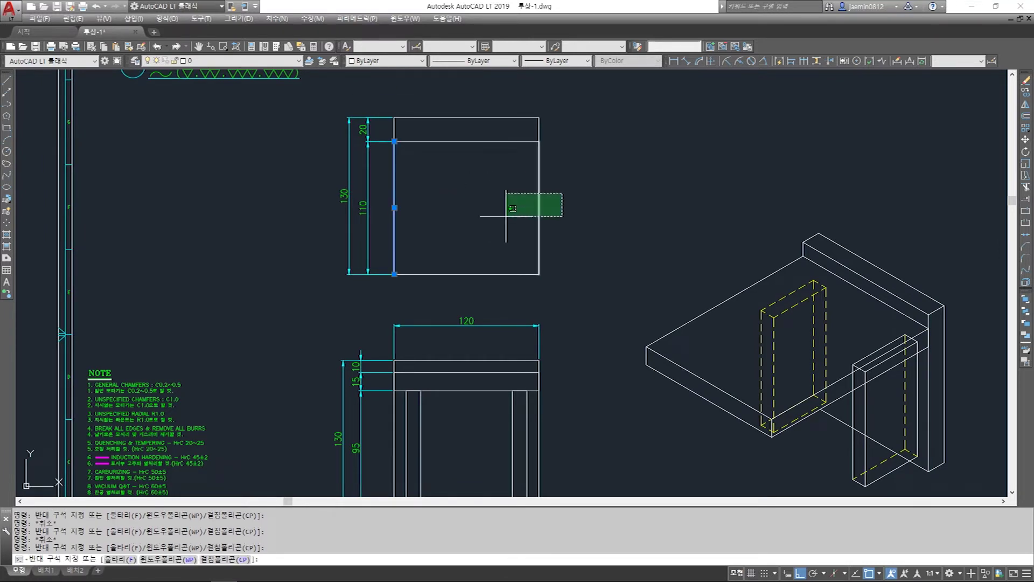
left_click(466, 280)
left_click(407, 141)
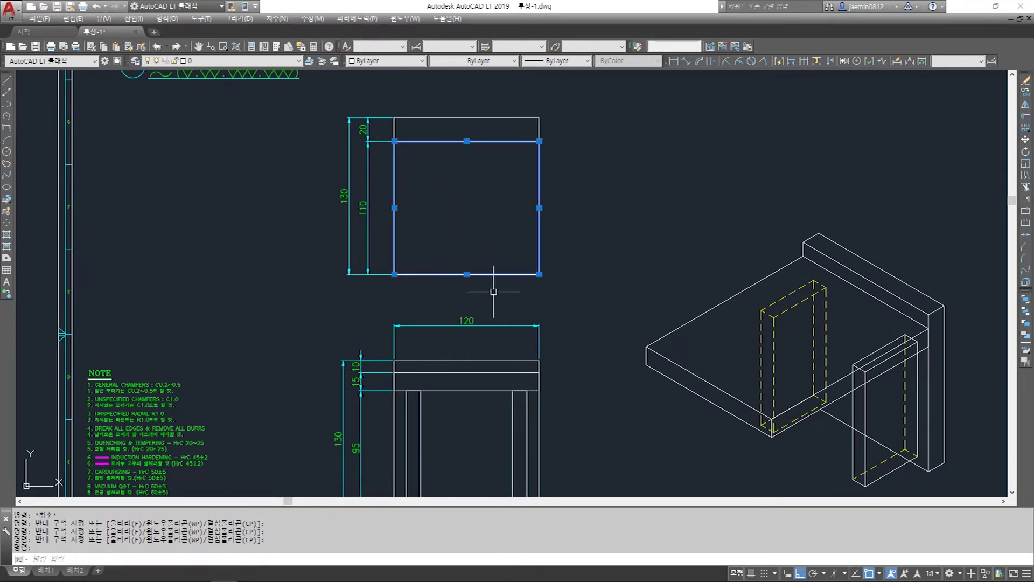
middle_click_drag(507, 288, 511, 282)
key("Escape")
Try a vertical projection line from the slab's upper corner in the front view up to the top view and erase it
left_click(426, 366)
key("Escape")
type("l")
key("Return")
left_click(398, 366)
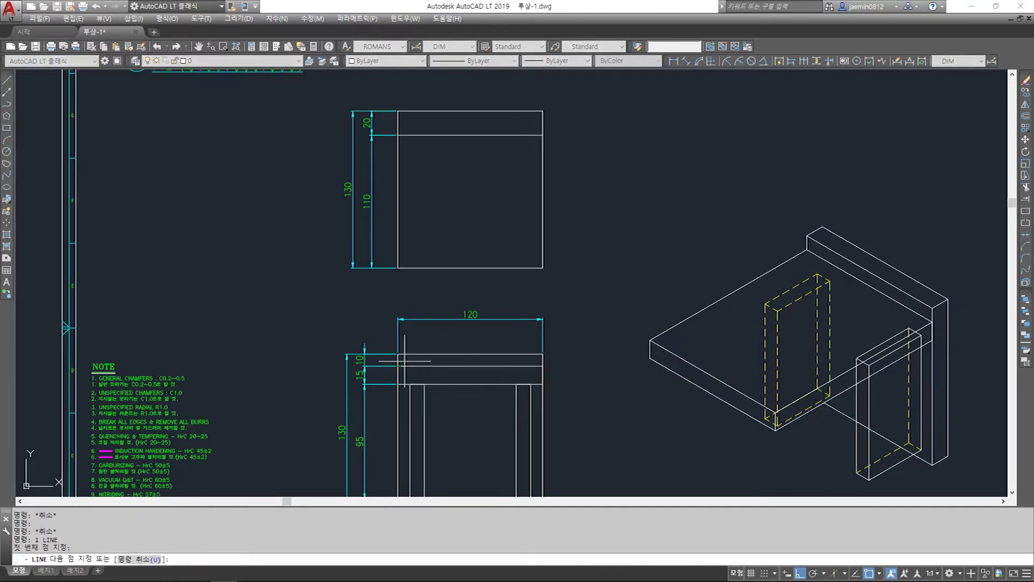
key("Escape")
key("Return")
left_click(543, 366)
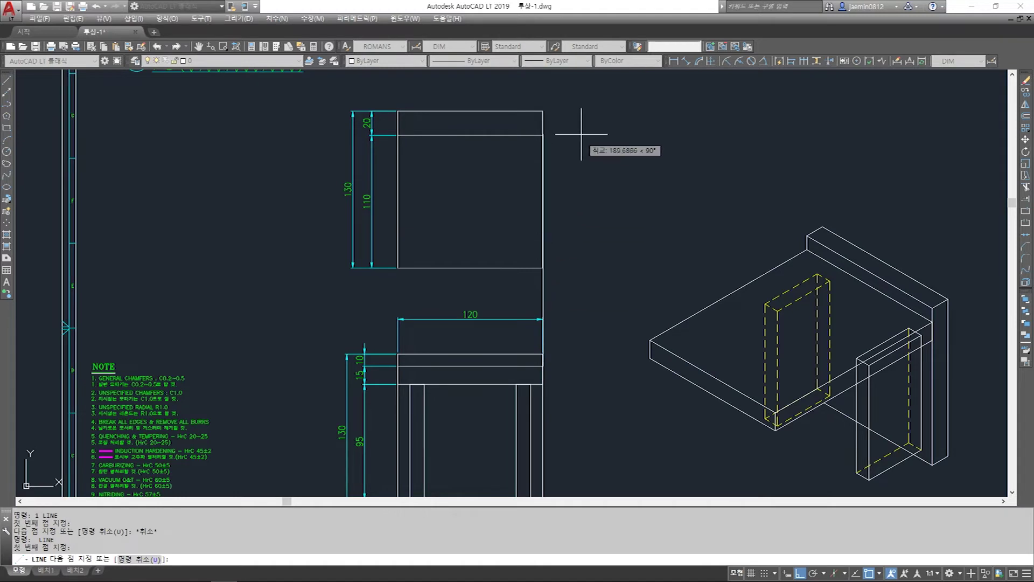
key("Escape")
type("e")
key("Return")
left_click(566, 254)
left_click(538, 289)
key("Escape")
Check the outer plate outline in the front view by highlighting its edges
middle_click_drag(440, 371, 470, 271)
left_click(484, 242)
left_click(413, 262)
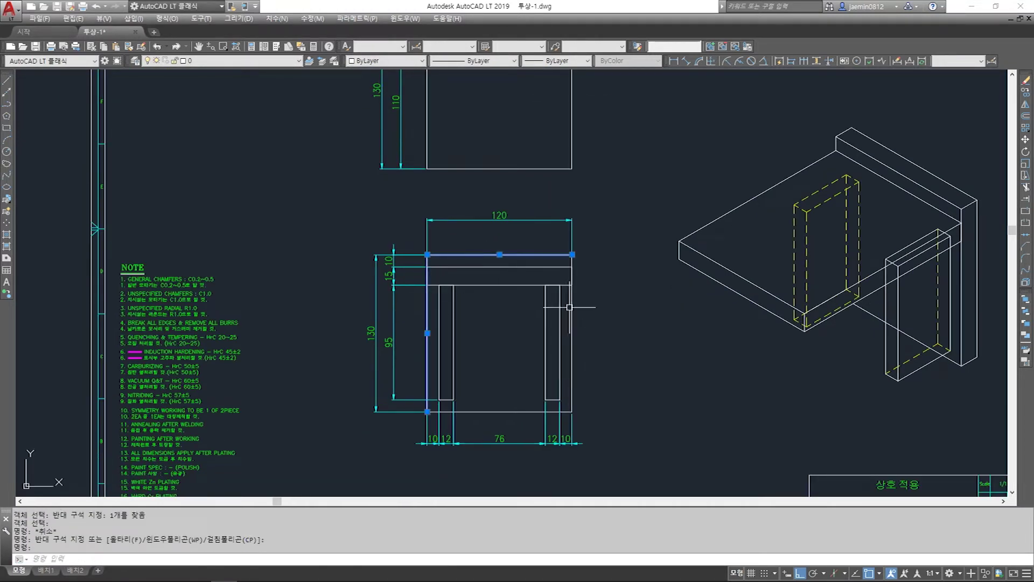
left_click(511, 350)
left_click(492, 415)
middle_click_drag(480, 308, 474, 351)
key("Escape")
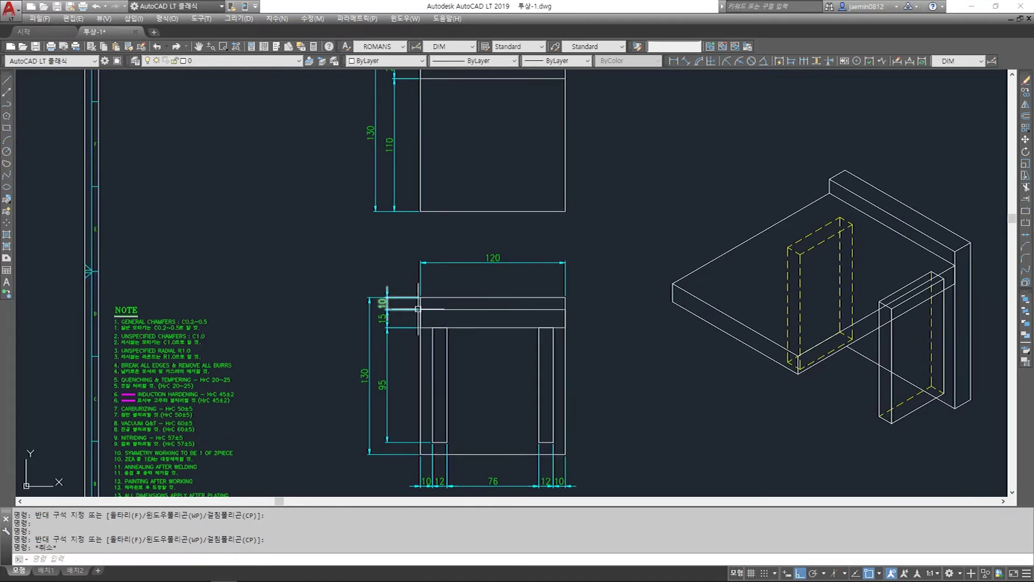
Check the slab's 15 mm thick band in the front view by highlighting its outline
scroll(423, 310, "up", 2)
left_click(414, 296)
left_click(670, 343)
scroll(669, 344, "down", 2)
mouse_move(571, 267)
middle_mouse_down()
mouse_move(565, 322)
mouse_move(573, 274)
middle_mouse_up()
key("Escape")
scroll(473, 357, "up", 4)
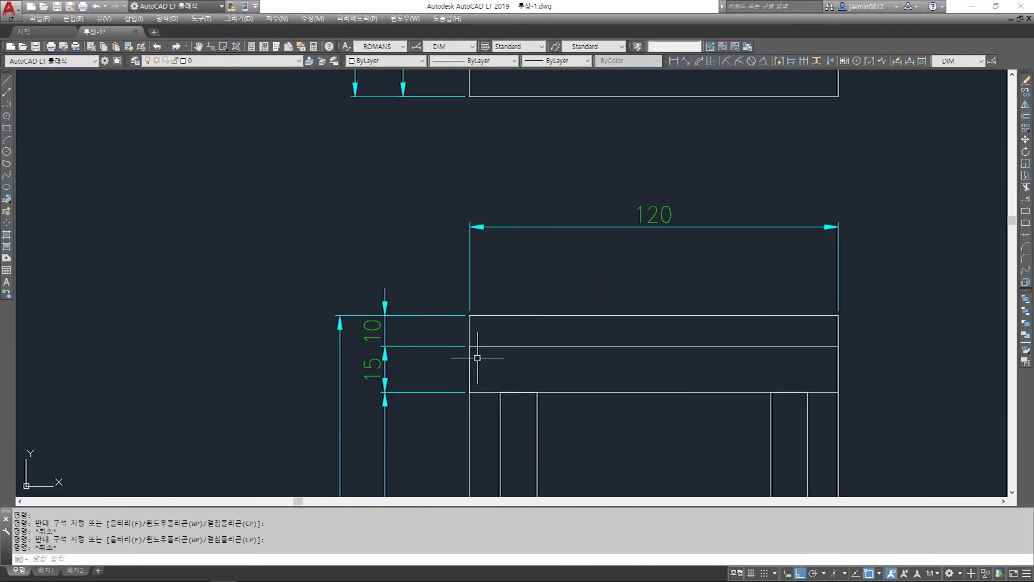
left_click(446, 335)
left_click(843, 406)
left_click(428, 334)
left_click(883, 420)
key("Escape")
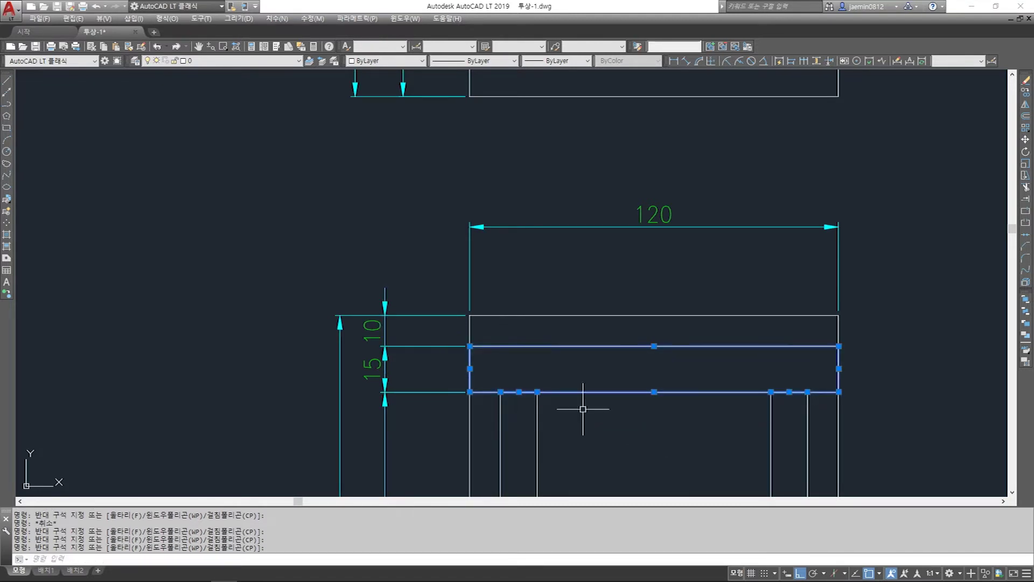
Compare the slab with its top view by highlighting the larger rectangle's edges there
scroll(533, 334, "down", 4)
middle_click_drag(544, 339, 662, 319)
left_click(663, 318)
left_click(636, 294)
left_click(493, 172)
left_click(437, 208)
left_click(679, 193)
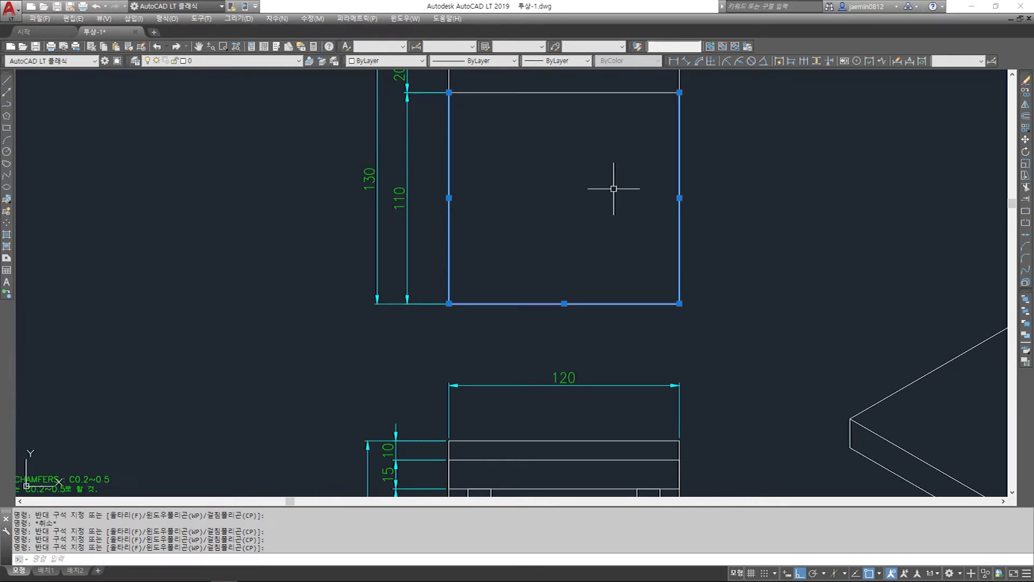
middle_click_drag(600, 102, 586, 146)
scroll(521, 155, "down", 2)
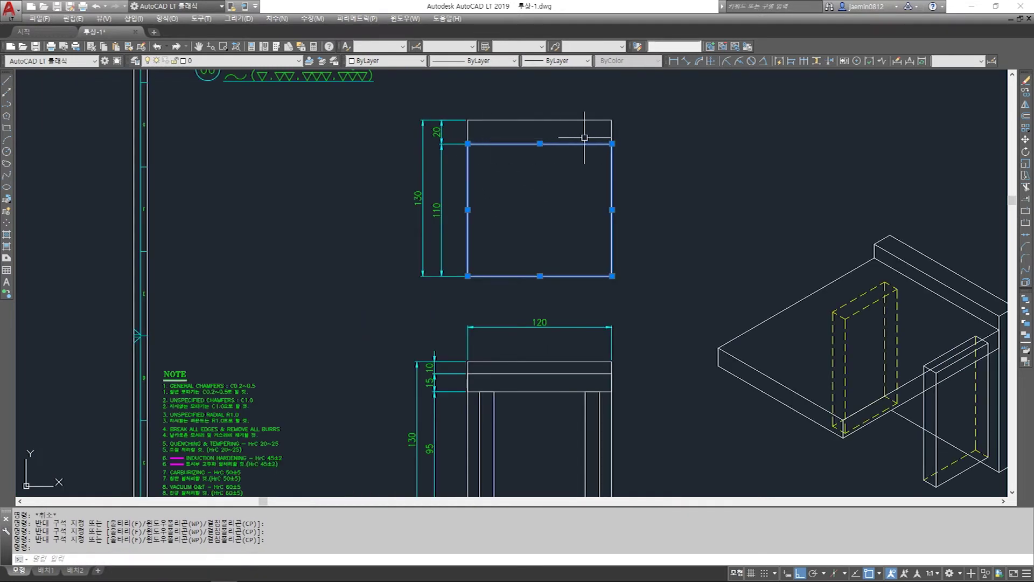
key("Escape")
Examine the slab's band in the front view, keeping only its four outline edges highlighted
middle_click_drag(543, 265, 553, 161)
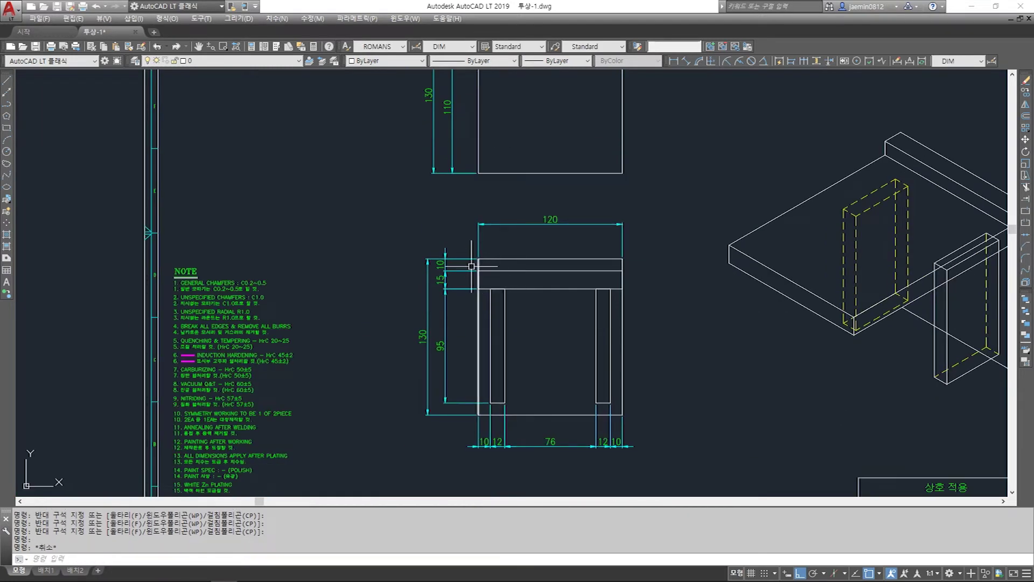
left_click(471, 266)
left_click(623, 291)
scroll(542, 293, "up", 2)
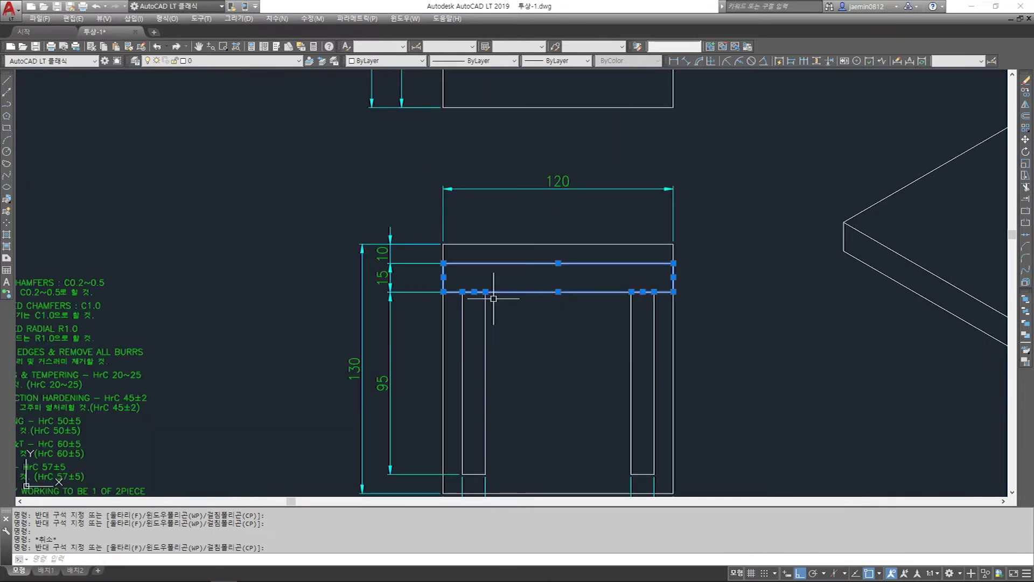
left_click(607, 284)
left_click(658, 296)
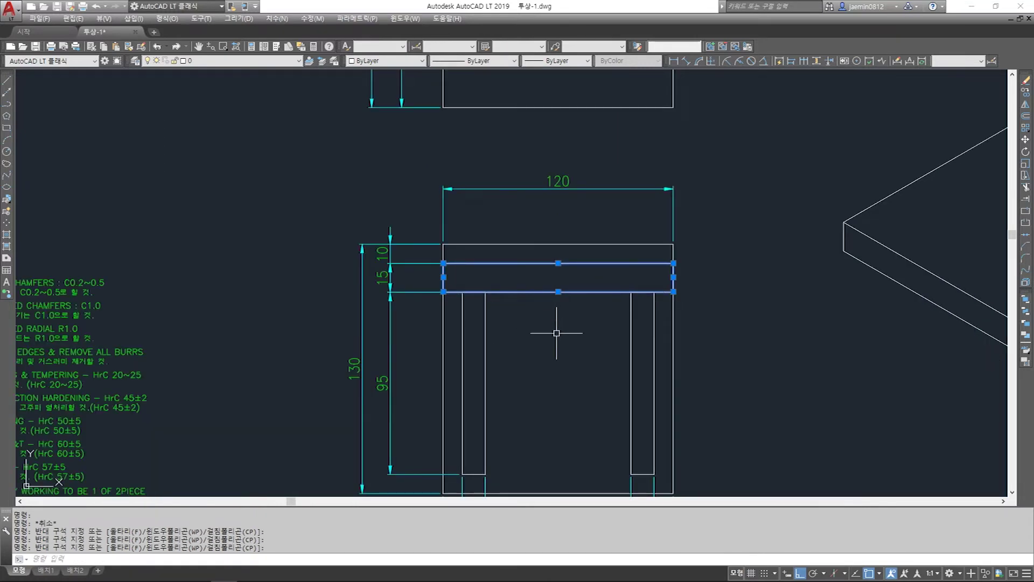
scroll(554, 330, "down", 2)
key("Escape")
scroll(663, 307, "up", 3)
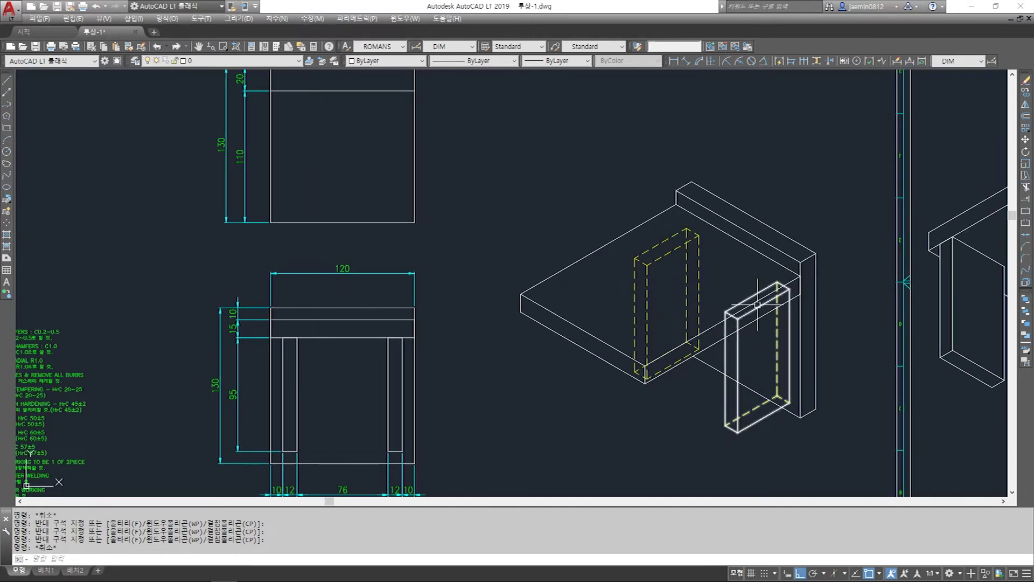
Examine the slab in the isometric view by highlighting its outer edges
left_click_drag(547, 257, 623, 315)
left_click_drag(608, 294, 628, 323)
left_click(628, 321)
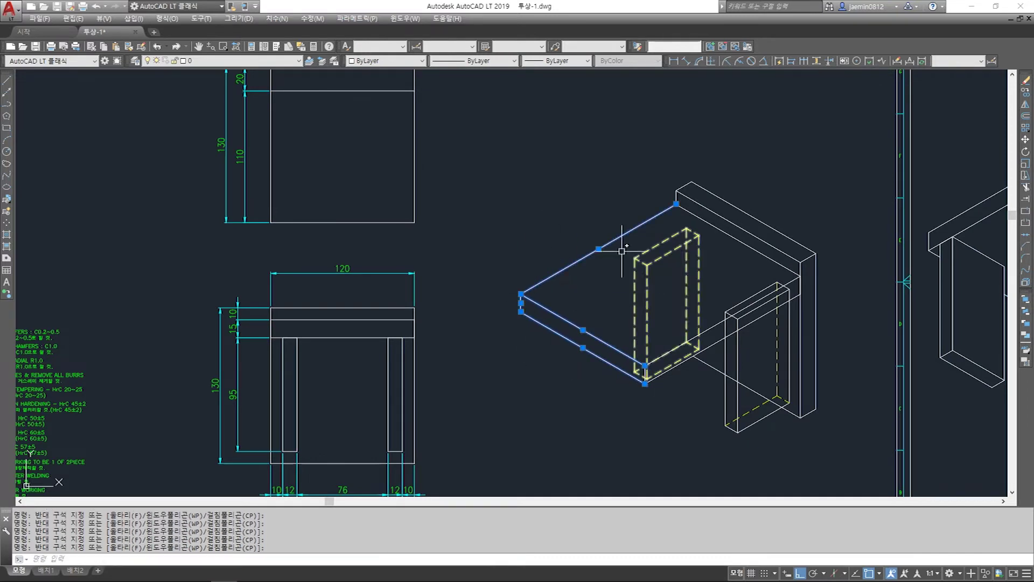
left_click(790, 262)
left_click(806, 300)
left_click(718, 347)
left_click(710, 312)
middle_click_drag(412, 165, 549, 244)
key("Escape")
Compare the slab rectangle and the narrow strip in the top view by highlighting each outline
left_click(565, 236)
left_click(517, 243)
left_click(457, 237)
left_click(399, 230)
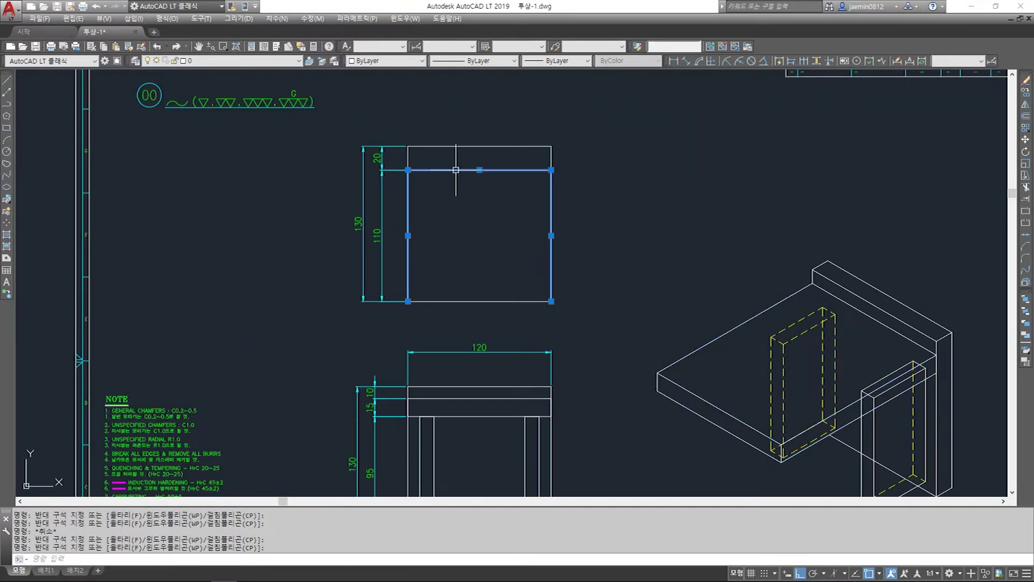
left_click(469, 269)
key("Escape")
middle_click_drag(522, 294, 506, 281)
left_click(396, 125)
left_click(539, 164)
key("Escape")
Examine the upright plate in the isometric view by highlighting its edges
left_click(835, 232)
left_click(800, 252)
middle_click_drag(800, 252, 692, 190)
left_click(845, 232)
left_click(813, 262)
scroll(862, 455, "up", 3)
left_click(811, 333)
left_click(721, 389)
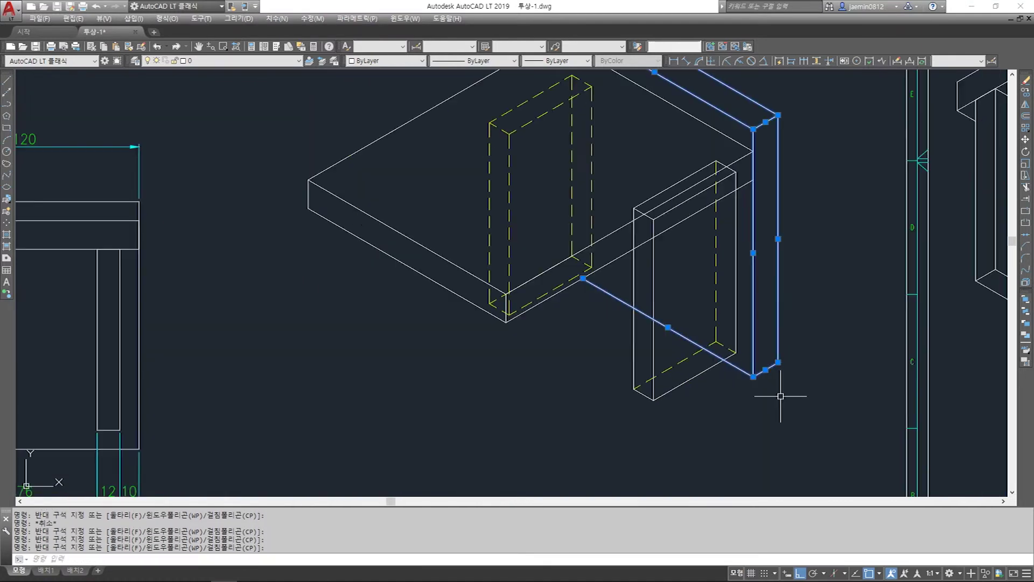
scroll(781, 393, "down", 5)
key("Escape")
scroll(544, 295, "down", 3)
scroll(578, 275, "up", 2)
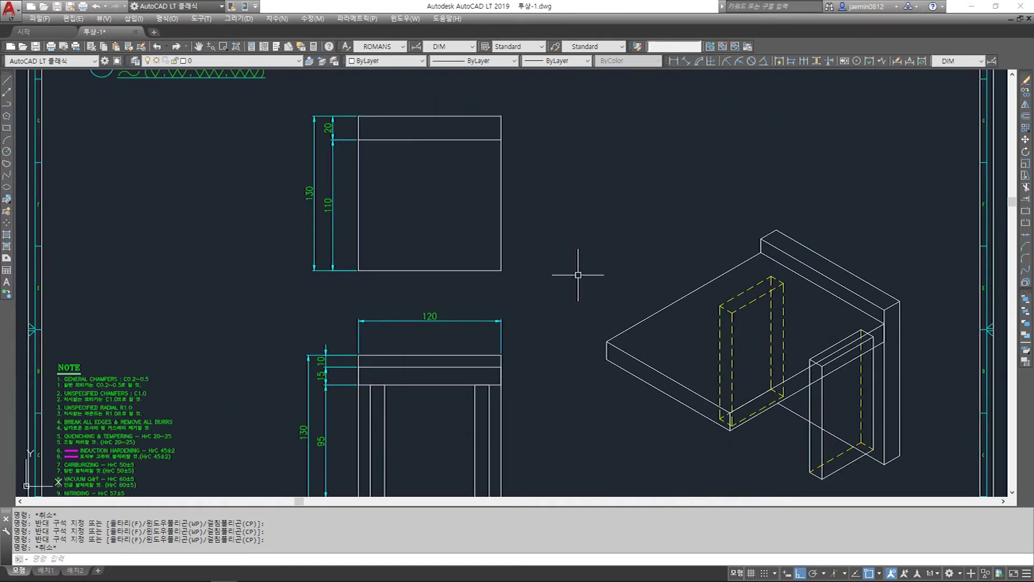
middle_click_drag(578, 274, 572, 265)
mouse_move(757, 303)
middle_mouse_down()
mouse_move(608, 293)
mouse_move(632, 249)
middle_mouse_up()
middle_click_drag(476, 175, 543, 255)
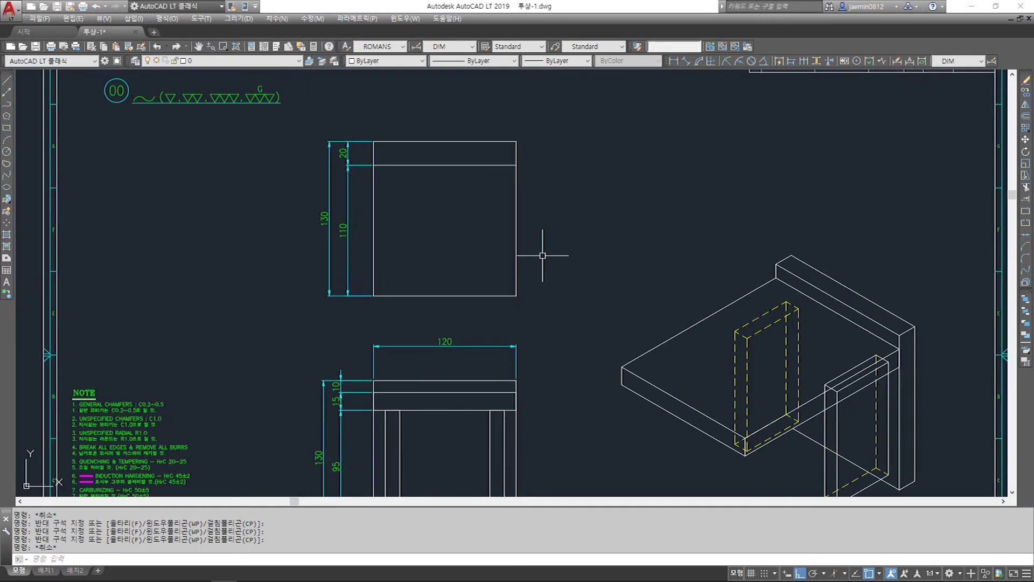
type("m,")
key("Return")
key("Escape")
key("Escape")
key("Escape")
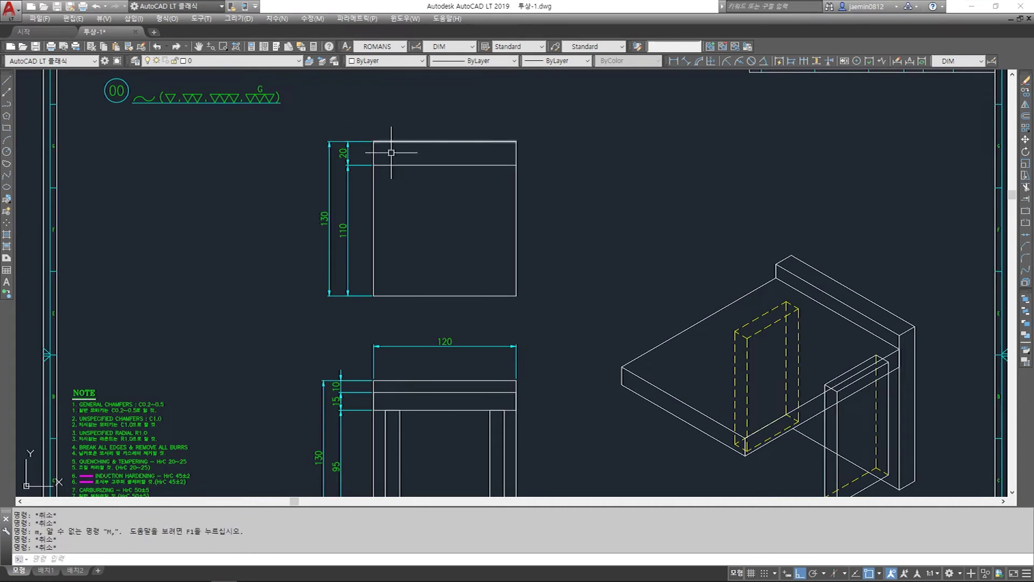
Change the slab's four outline edges in the front view to yellow hidden lines on layer 002
scroll(388, 157, "up", 2)
scroll(389, 321, "up", 2)
left_click(388, 321)
left_click(636, 362)
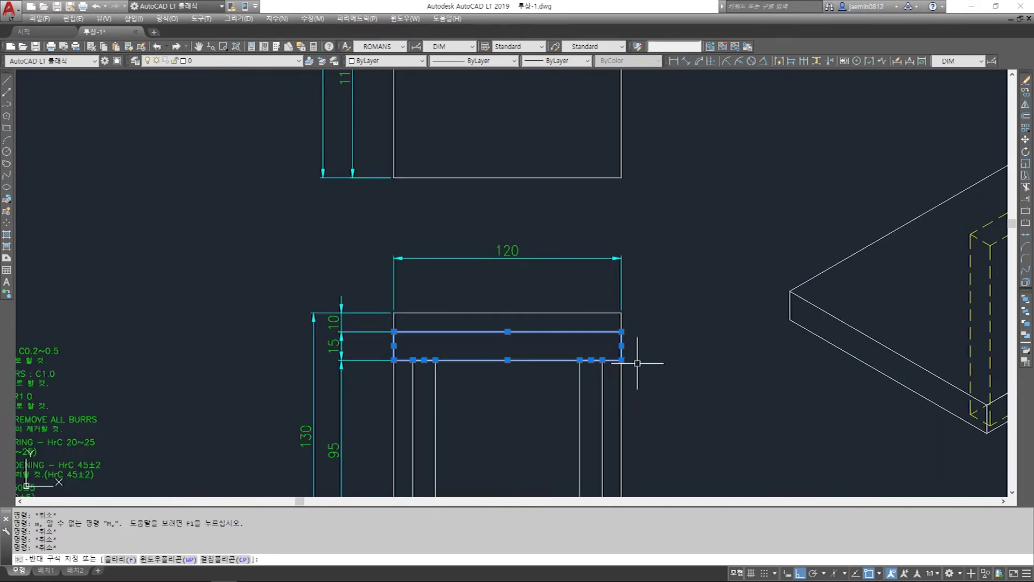
left_click(375, 326)
left_click(405, 367)
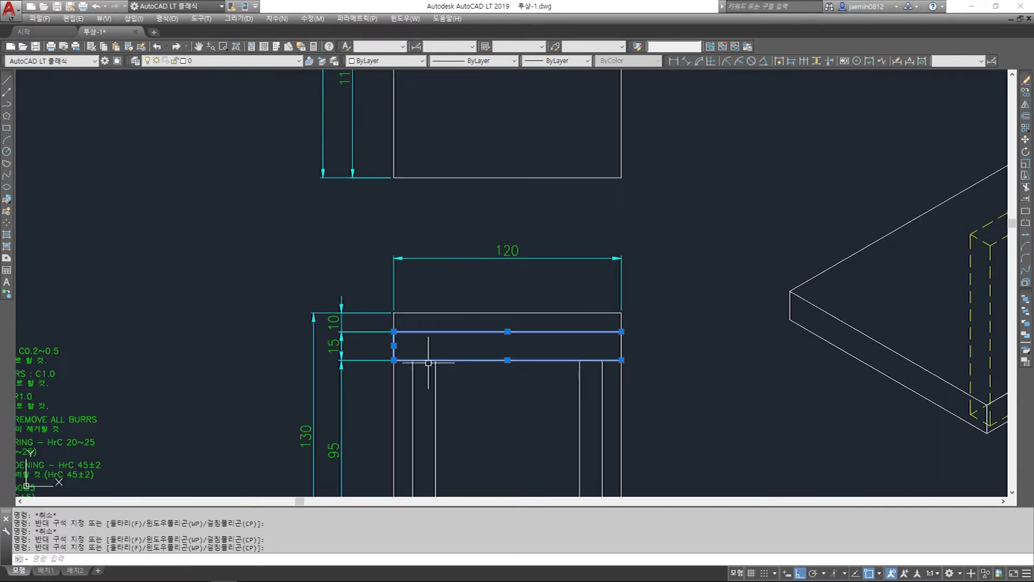
left_click(609, 323)
left_click(657, 386)
left_click(264, 61)
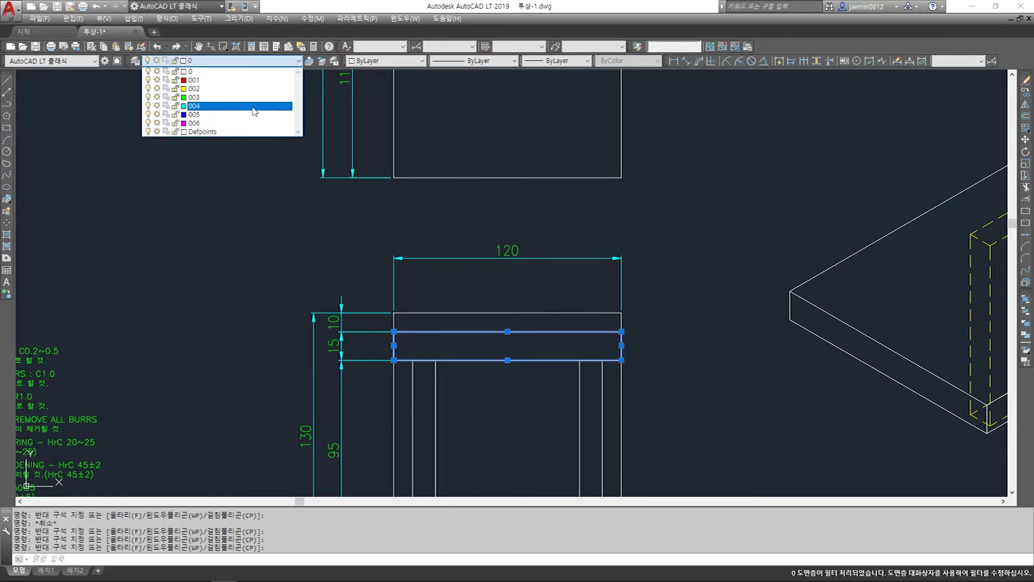
left_click(245, 98)
scroll(397, 259, "down", 2)
key("Escape")
key("Escape")
Mirror the top view and its depth dimensions about a horizontal axis through its middle, deleting the originals
type("3")
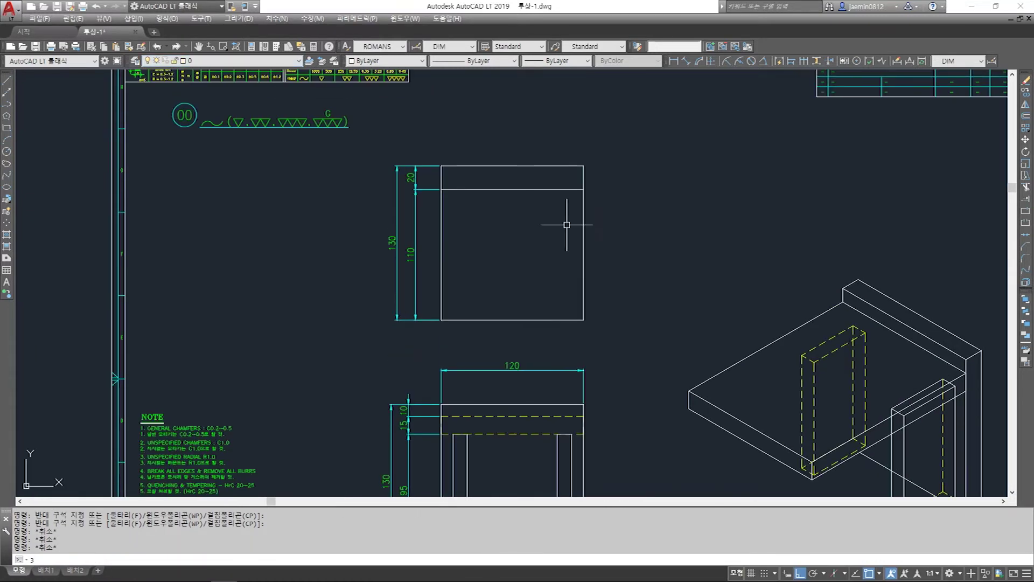
key("Return")
left_click(622, 130)
left_click(436, 284)
key("Return")
left_click(362, 234)
left_click(604, 234)
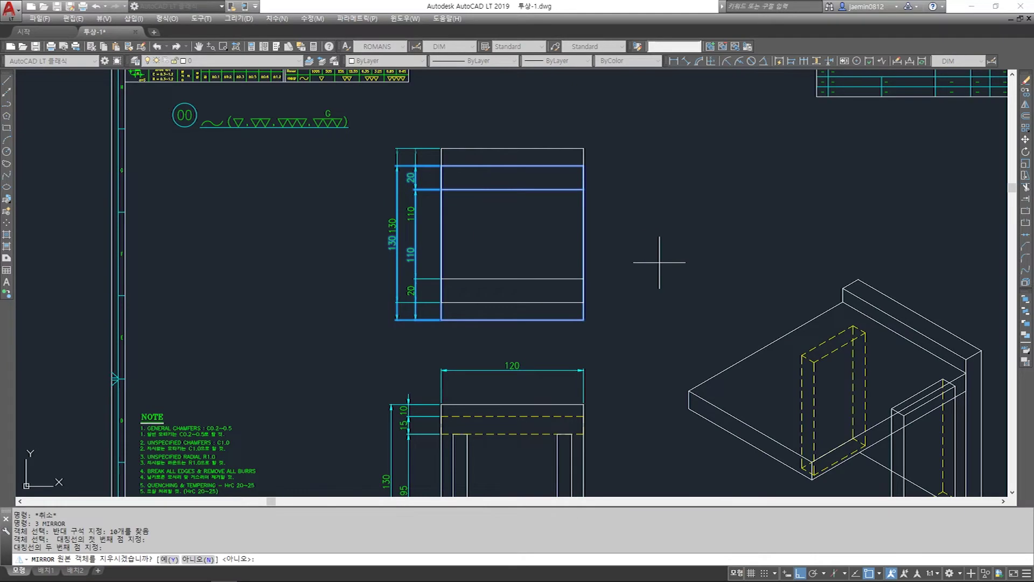
type("y")
key("Return")
mouse_move(536, 338)
middle_mouse_down()
mouse_move(536, 305)
mouse_move(503, 278)
middle_mouse_up()
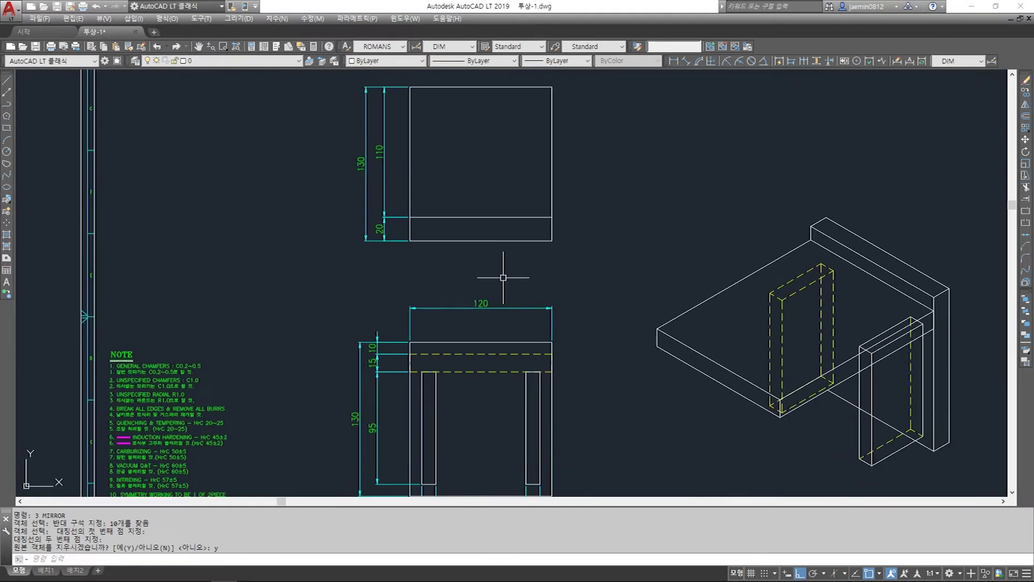
Examine the slab's front edges in the isometric view by highlighting them
scroll(503, 277, "down", 5)
scroll(577, 299, "up", 2)
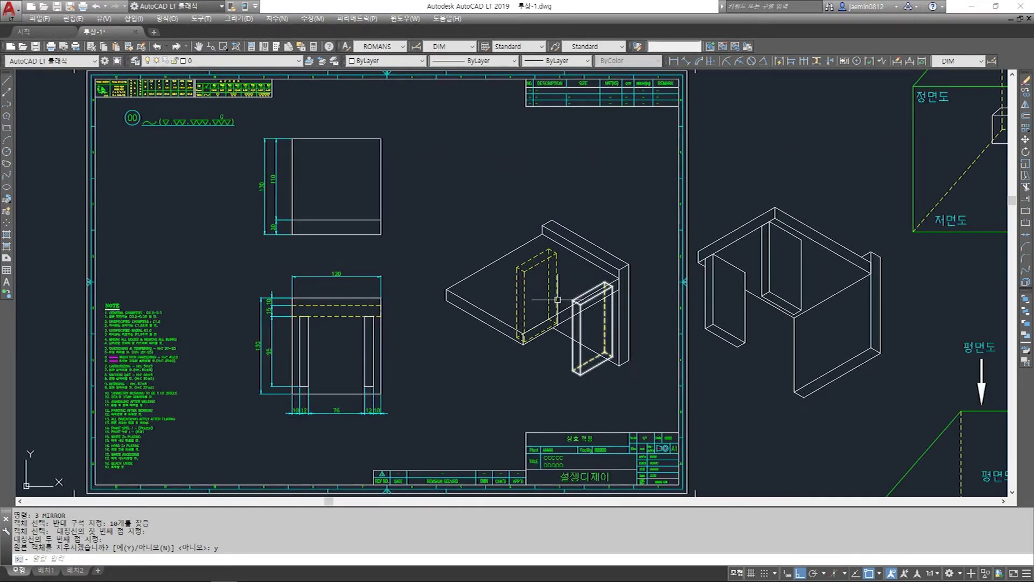
left_click(459, 271)
left_click(447, 308)
scroll(465, 304, "up", 3)
left_click(436, 289)
left_click(418, 320)
left_click(423, 222)
left_click(409, 324)
key("Escape")
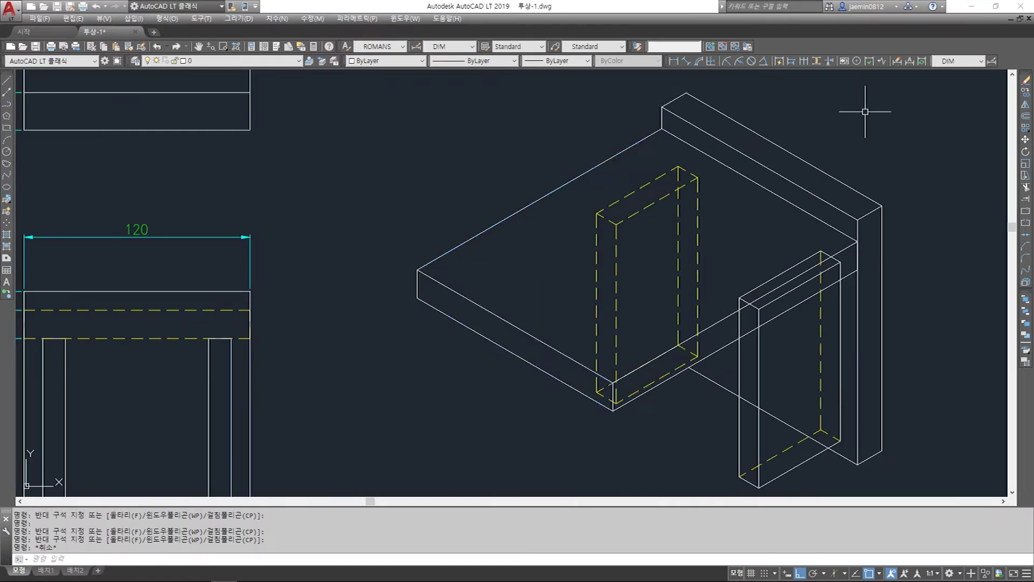
middle_click_drag(865, 112, 732, 138)
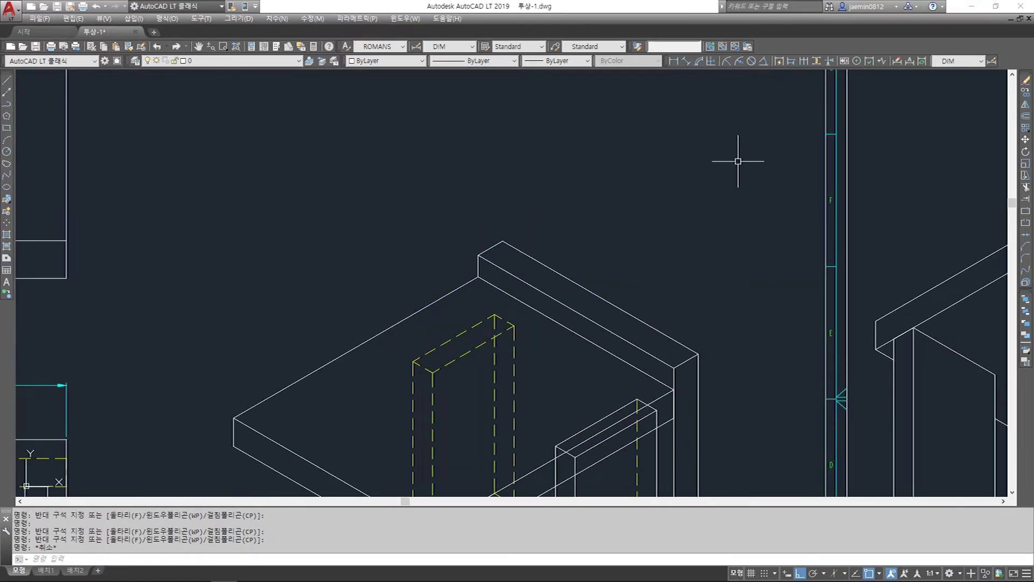
Mirror the top view and its depth dimensions about a horizontal axis, deleting the originals, so the 20-deep strip lies along its upper edge
scroll(732, 216, "down", 2)
scroll(474, 270, "down", 2)
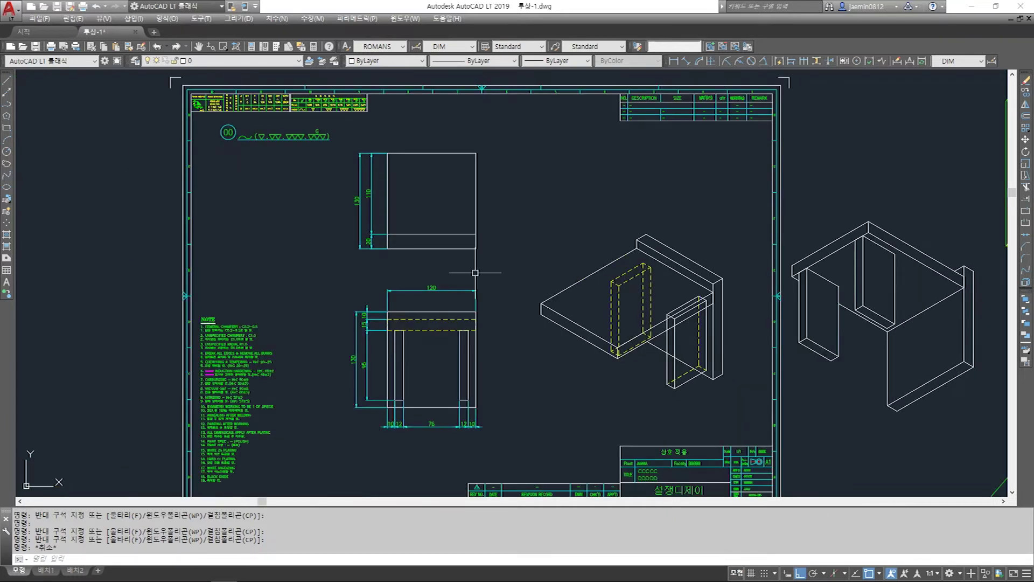
scroll(539, 274, "up", 2)
middle_click_drag(382, 164, 383, 177)
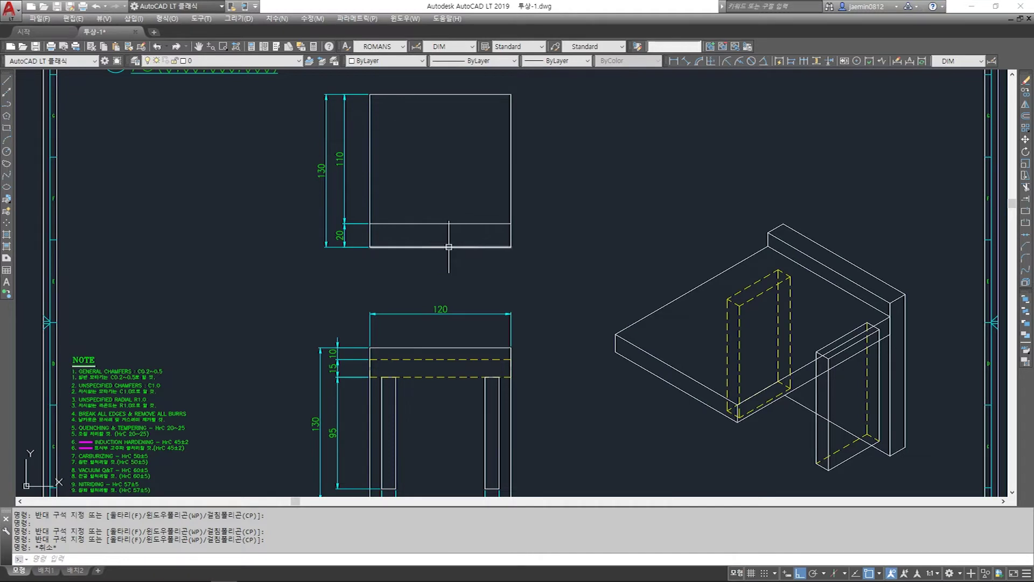
key("Escape")
type("3")
key("space")
left_click(553, 89)
left_click(291, 268)
key("space")
left_click(297, 153)
left_click(570, 193)
type("y")
key("space")
key("Escape")
Try to move the mirrored top view and its dimensions down toward the front view
type("m")
key("space")
middle_click_drag(543, 240, 535, 291)
left_click(539, 294)
left_click(314, 111)
key("space")
left_click(582, 211)
left_click(584, 246)
middle_click_drag(548, 330, 549, 312)
key("Escape")
key("Escape")
type("u")
key("space")
key("space")
key("Escape")
type("m")
key("space")
middle_click_drag(555, 238, 550, 307)
left_click(561, 315)
left_click(308, 128)
key("space")
left_click(603, 248)
key("Escape")
Move the mirrored top view with its depth dimensions straight down, closer to the front view
key("m")
key("space")
left_click(555, 120)
left_click(311, 317)
key("space")
left_click(568, 319)
left_click(571, 358)
middle_click_drag(568, 361, 565, 255)
Match the slab's yellow hidden edges in the front view to the white continuous outline lines
scroll(425, 368, "up", 4)
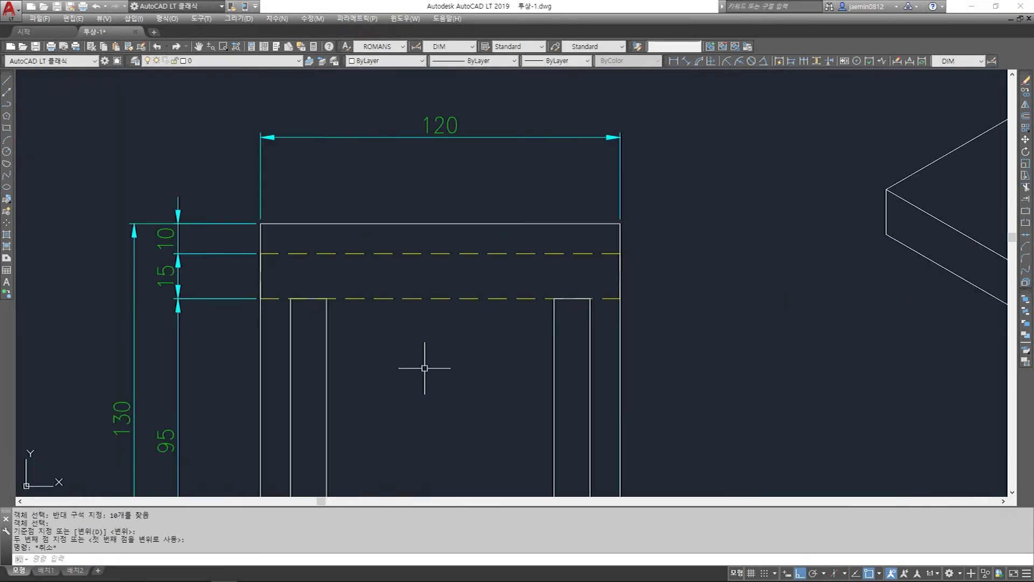
left_click(248, 236)
left_click(625, 303)
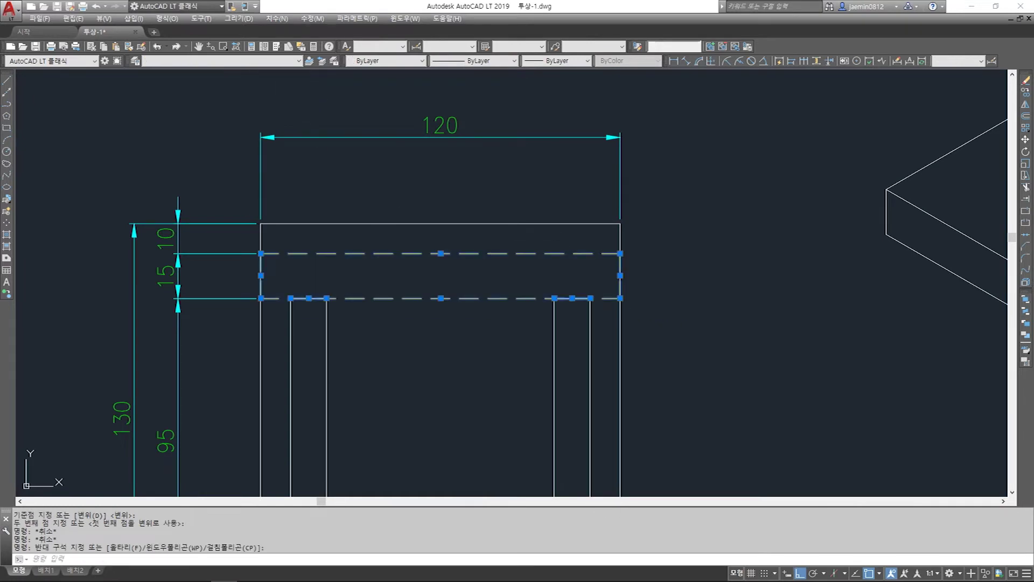
key("Escape")
type("mm")
key("space")
scroll(485, 302, "down", 4)
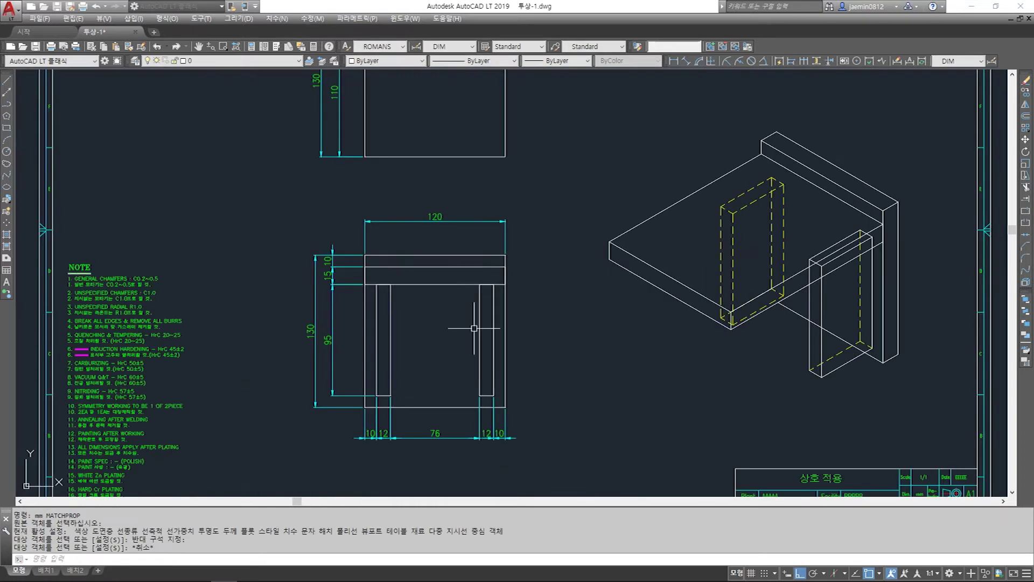
scroll(552, 334, "up", 1)
key("Escape")
key("Escape")
mouse_move(541, 289)
middle_mouse_down()
mouse_move(542, 351)
mouse_move(544, 337)
middle_mouse_up()
Copy the isometric model horizontally about 853 units to the left, into the empty space outside the drawing sheet
scroll(627, 368, "down", 4)
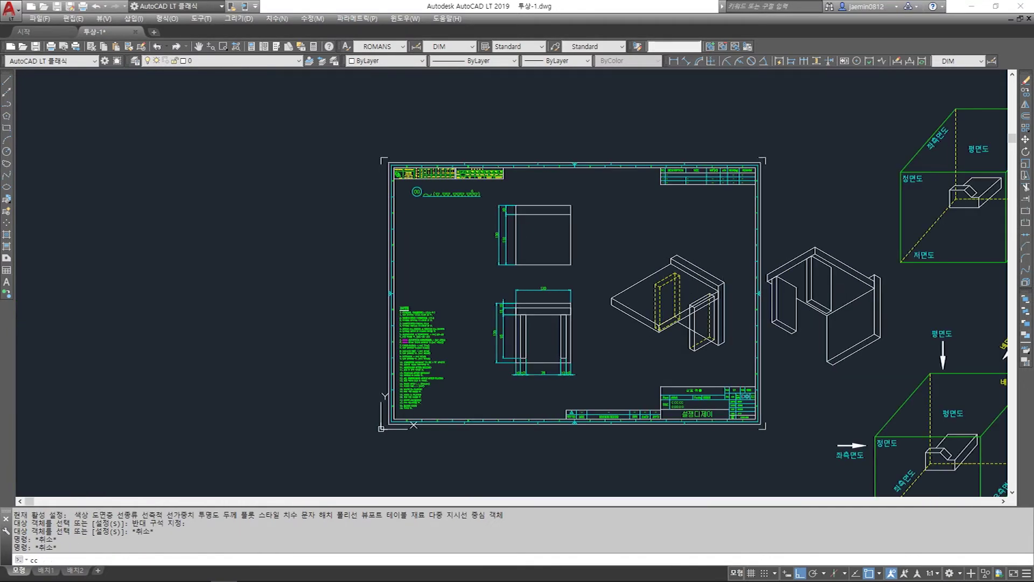
key("Escape")
type("cc")
key("space")
left_click(726, 247)
left_click(598, 361)
key("space")
left_click(693, 314)
middle_click_drag(483, 302, 695, 323)
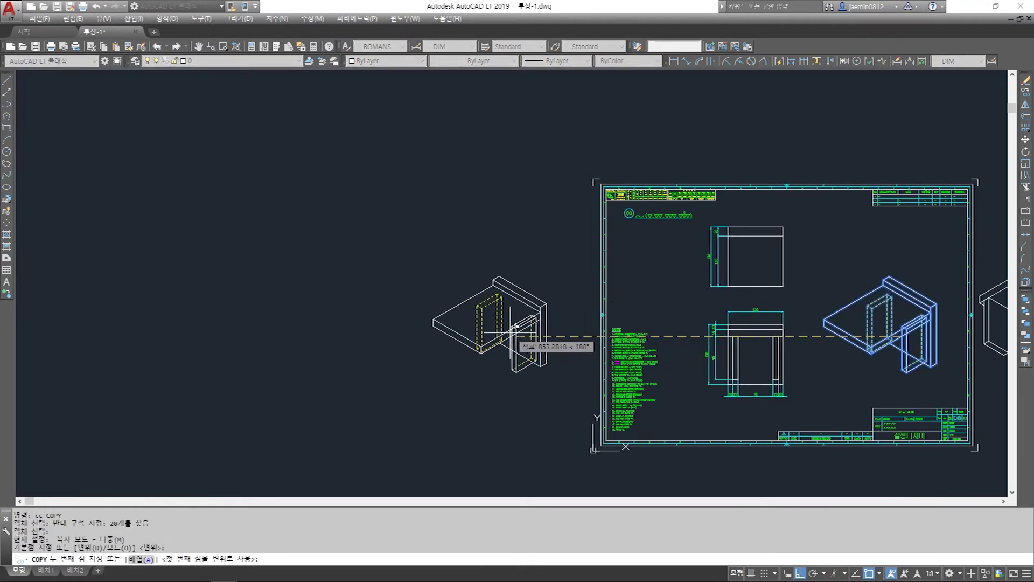
left_click(516, 329)
key("Escape")
Examine the legs below the slab in the front view by marking them with a selection window
scroll(744, 353, "up", 4)
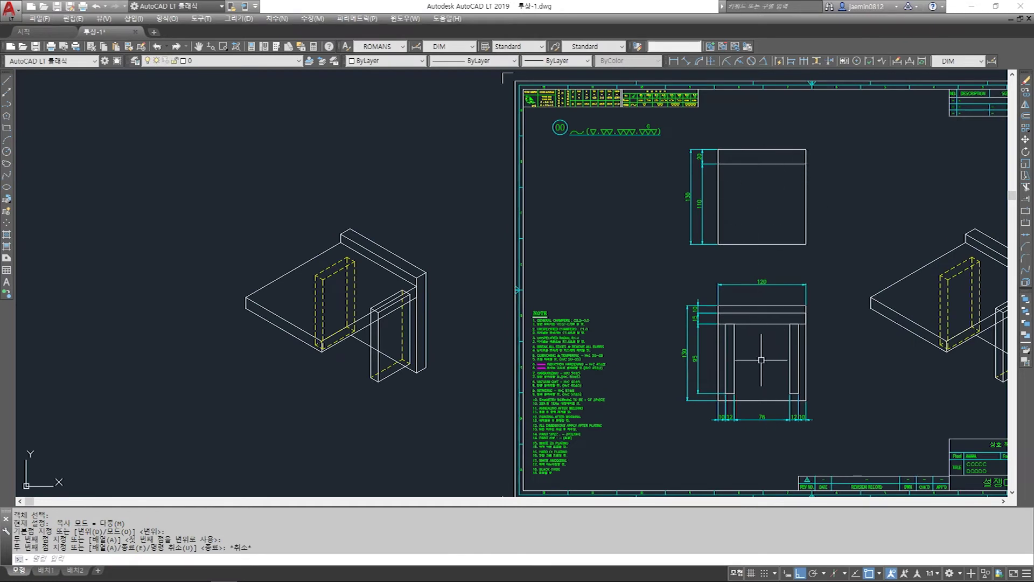
key("Escape")
key("Escape")
left_click(722, 321)
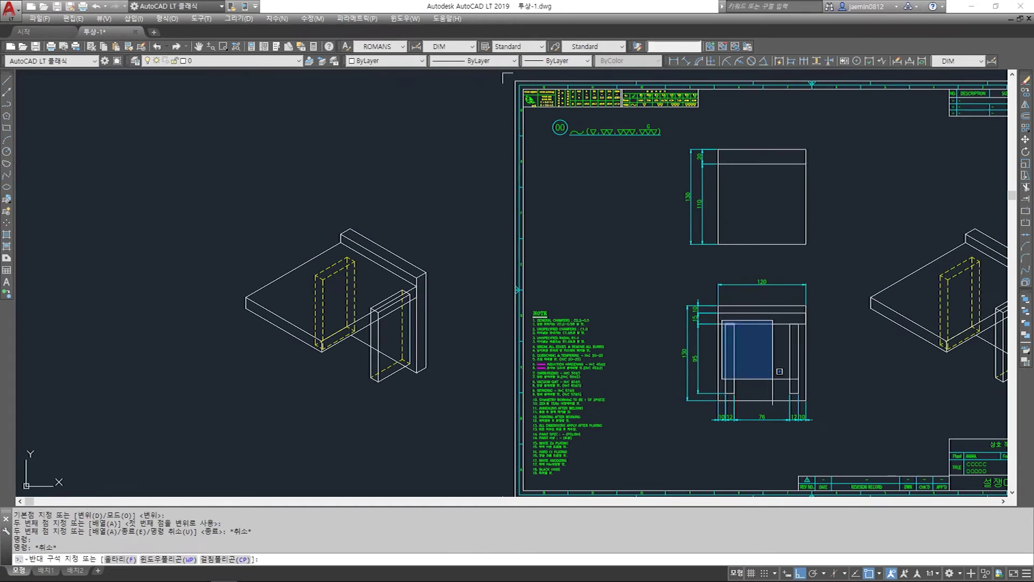
left_click(807, 391)
scroll(789, 342, "up", 2)
scroll(735, 365, "down", 4)
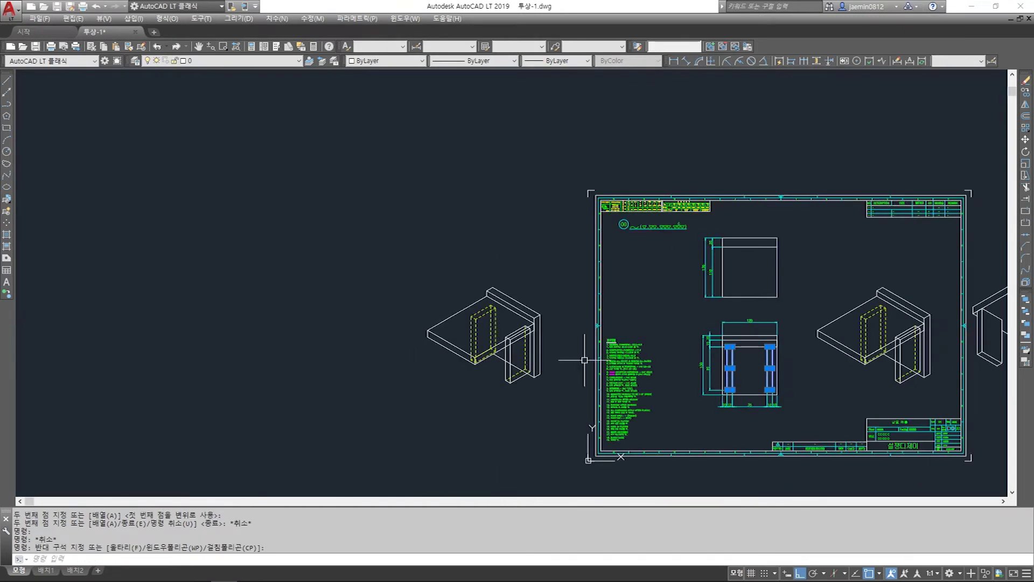
key("Escape")
key("Escape")
Erase the two ribs from the isometric view outside the drawing frame
scroll(483, 358, "up", 4)
type("e")
left_click(564, 360)
left_click(540, 364)
left_click(524, 323)
left_click(491, 304)
key("Return")
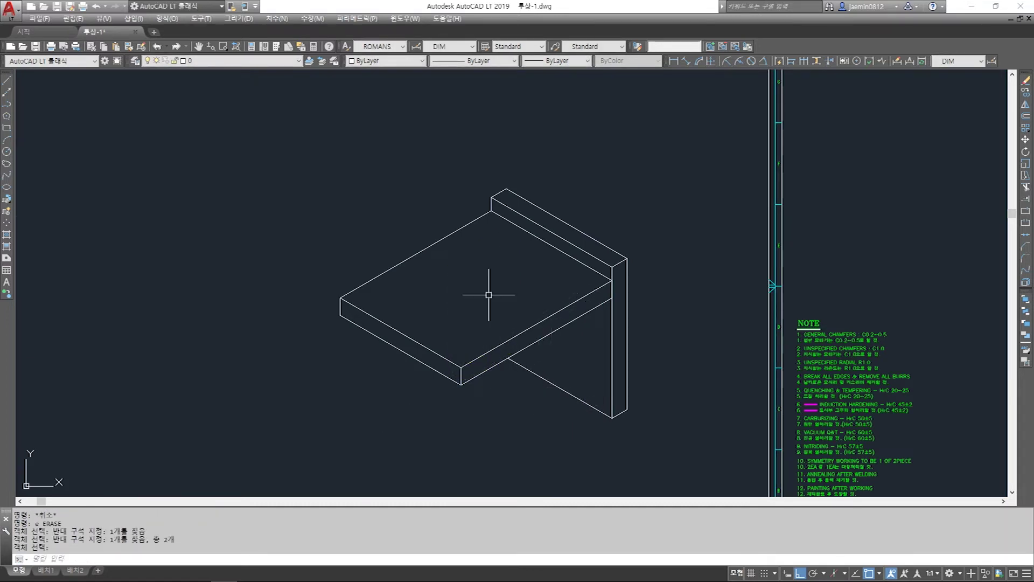
Examine the two rib outlines in the front view alongside the isometric view without ribs
scroll(469, 372, "down", 4)
scroll(519, 387, "up", 2)
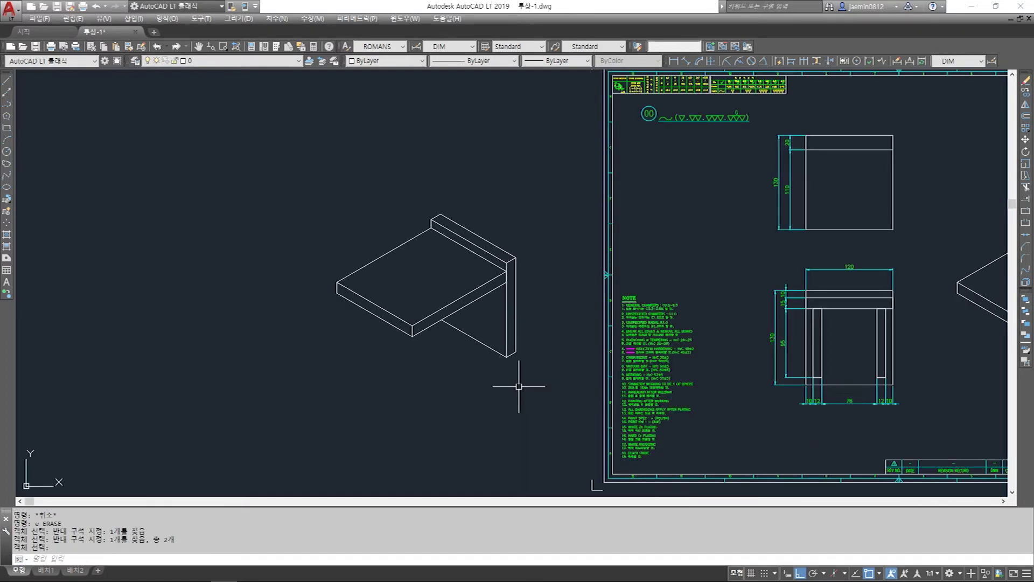
key("Escape")
middle_click_drag(745, 330, 626, 318)
scroll(673, 303, "up", 3)
left_click(749, 251)
scroll(753, 274, "down", 2)
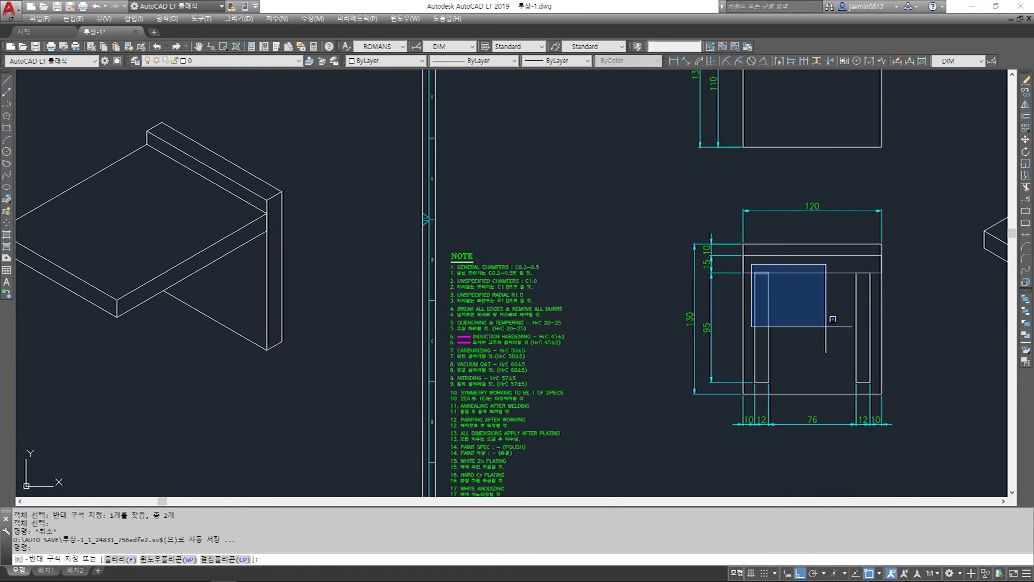
middle_click_drag(859, 377, 761, 359)
left_click(768, 351)
key("Escape")
key("Escape")
Draw a vertical projection line from the left rib's upper outer corner in the front view to the inner horizontal line of the top view
middle_click_drag(657, 254, 650, 346)
type("l")
key("Return")
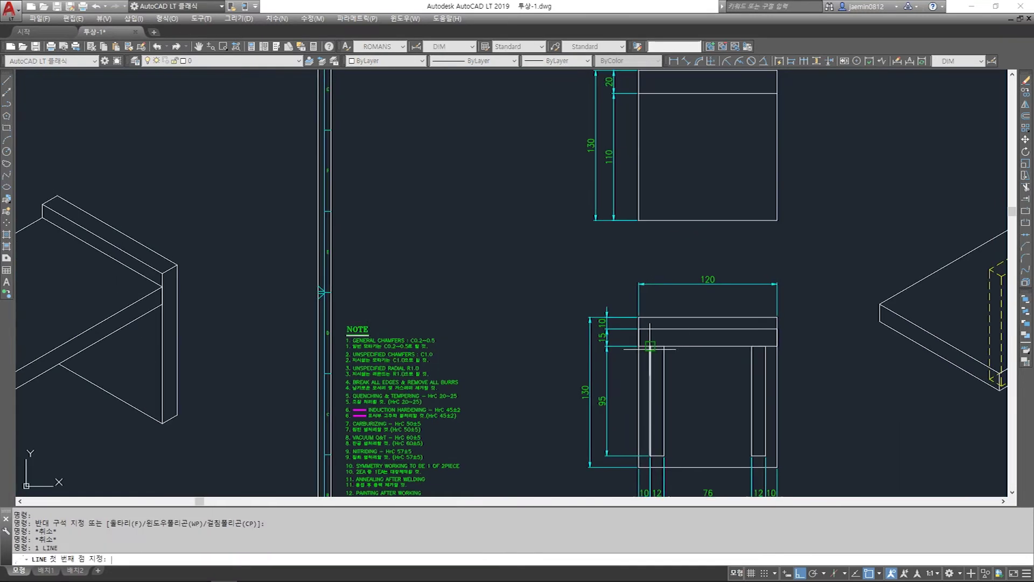
left_click(650, 346)
middle_click_drag(656, 288, 640, 353)
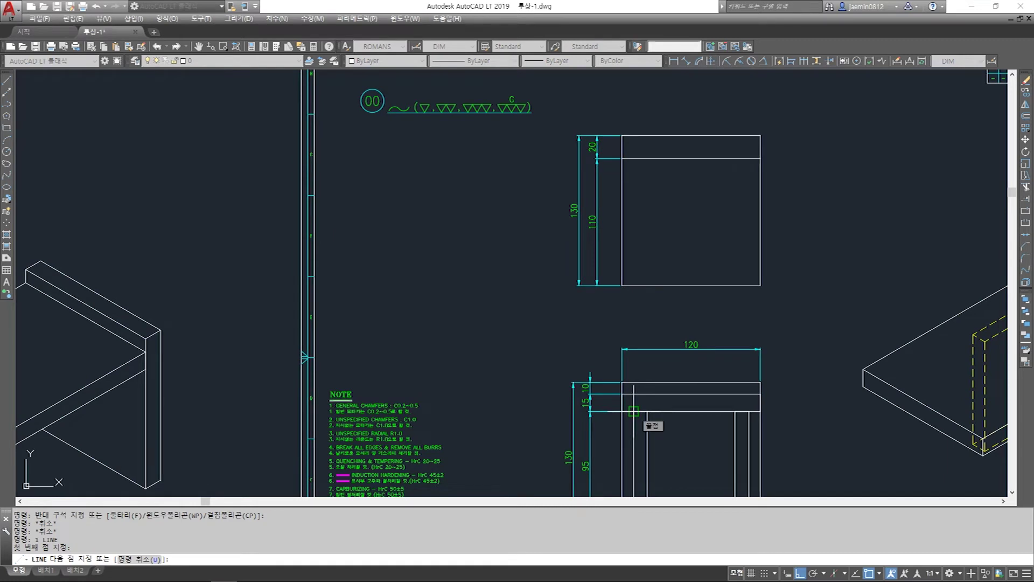
scroll(633, 411, "up", 8)
scroll(625, 412, "down", 4)
middle_click_drag(622, 107, 619, 370)
scroll(619, 369, "down", 2)
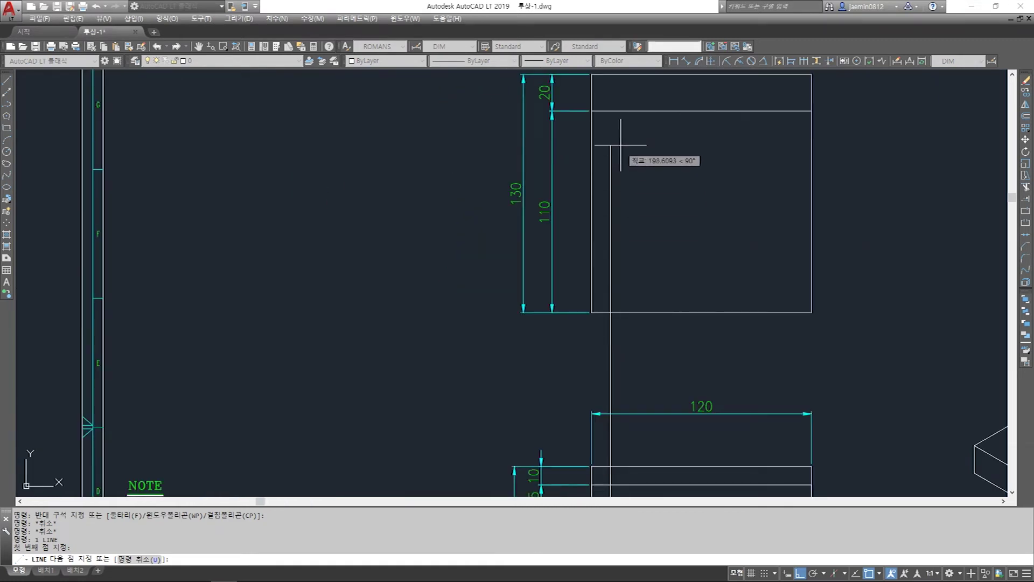
left_click(618, 112)
key("Escape")
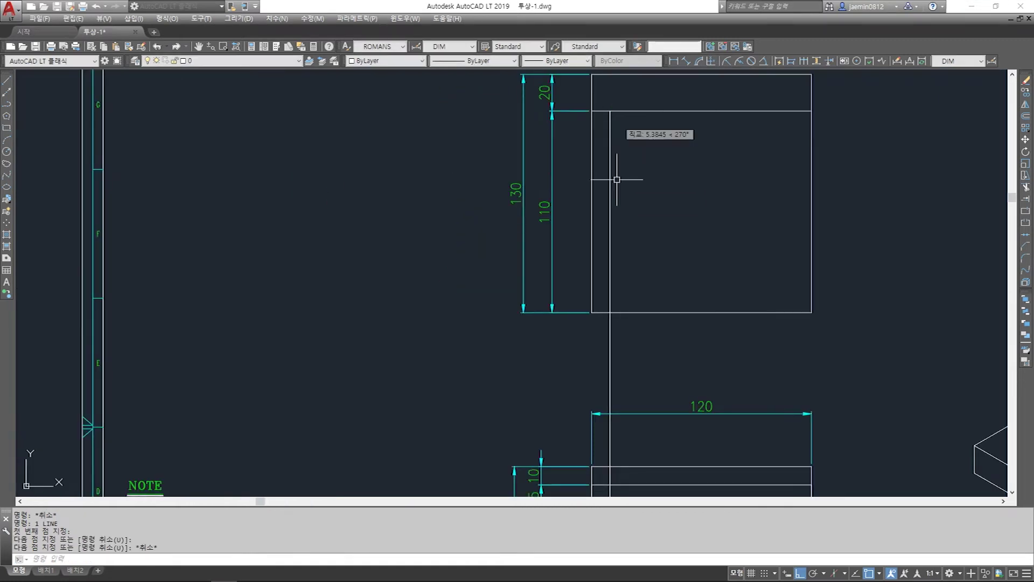
Copy the projection line to the left rib's inner edge and to both edges of the right rib
middle_click_drag(630, 255, 621, 122)
type("cc")
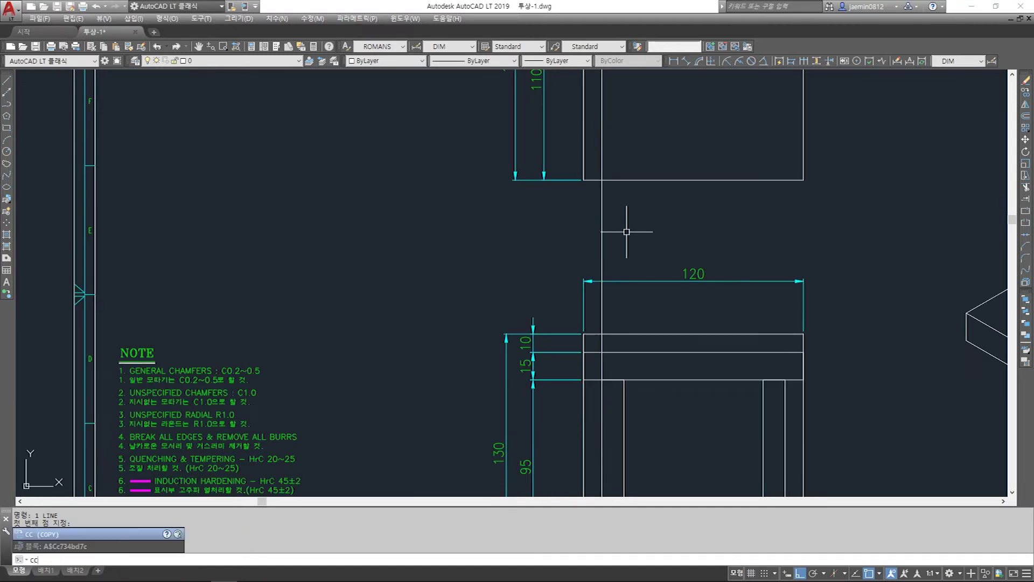
key("space")
left_click(625, 231)
left_click(573, 240)
middle_click_drag(647, 249, 646, 231)
left_click(648, 202)
left_click(564, 228)
left_click(645, 197)
left_click(541, 247)
key("space")
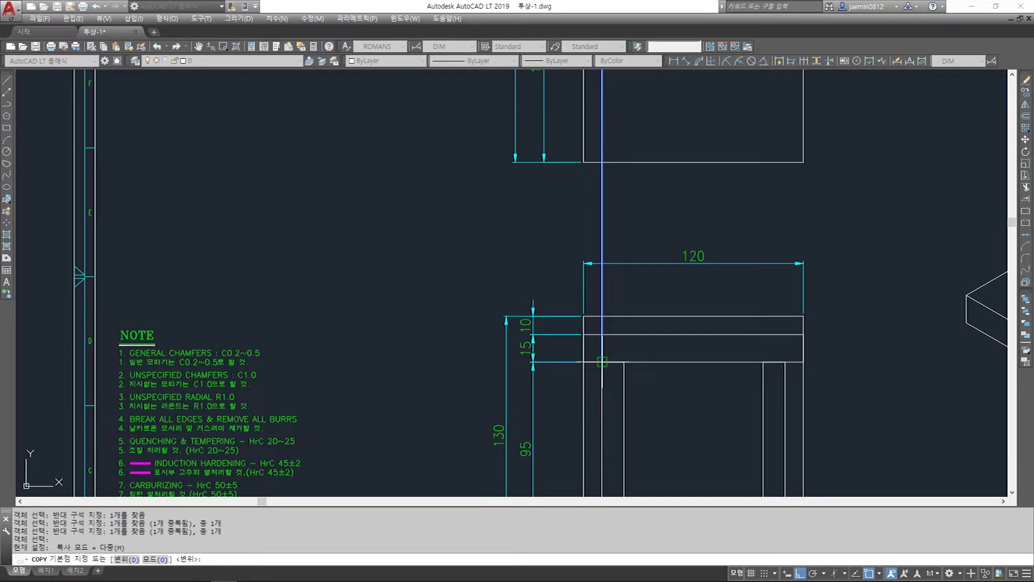
left_click(602, 361)
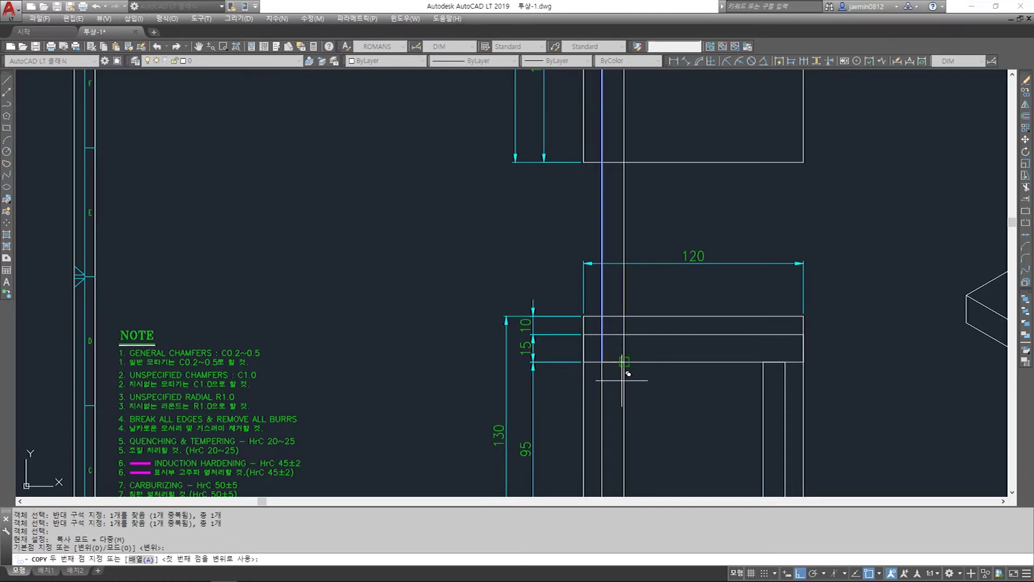
left_click(763, 361)
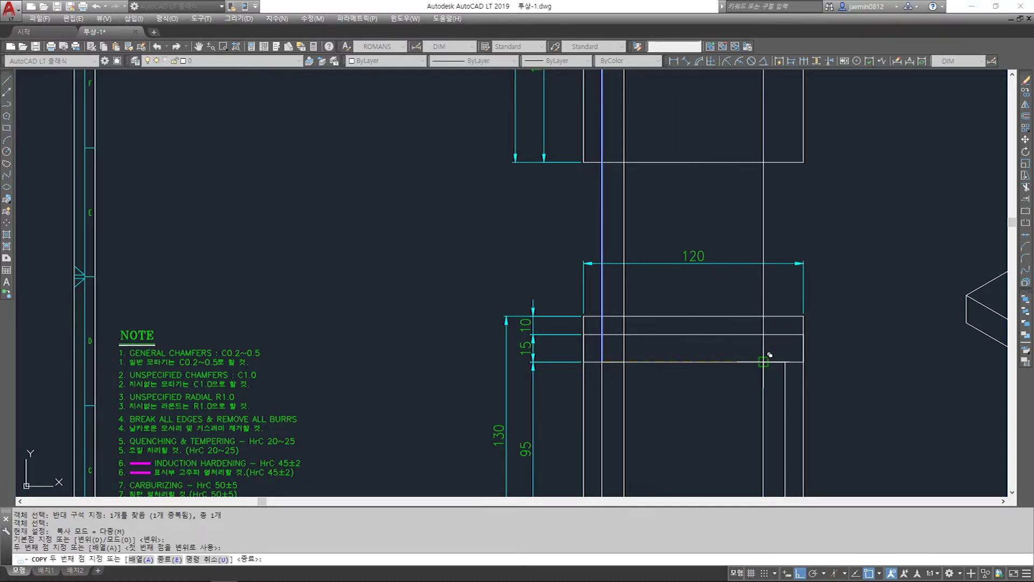
left_click(763, 362)
left_click(785, 362)
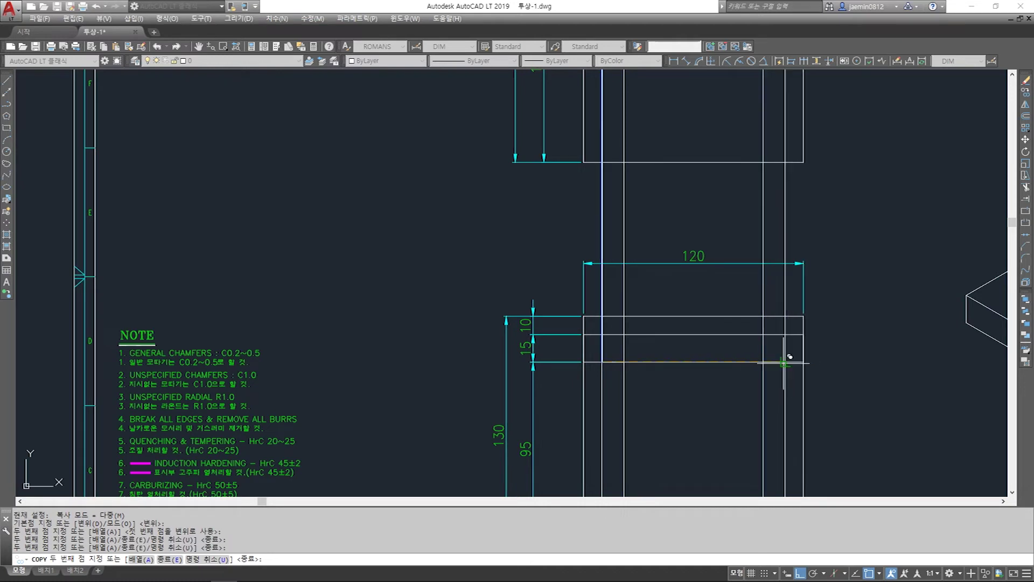
key("Escape")
Examine the four projection lines running from the front view's ribs up into the top view
scroll(693, 418, "down", 2)
middle_click_drag(692, 418, 685, 440)
left_click(763, 337)
left_click(628, 319)
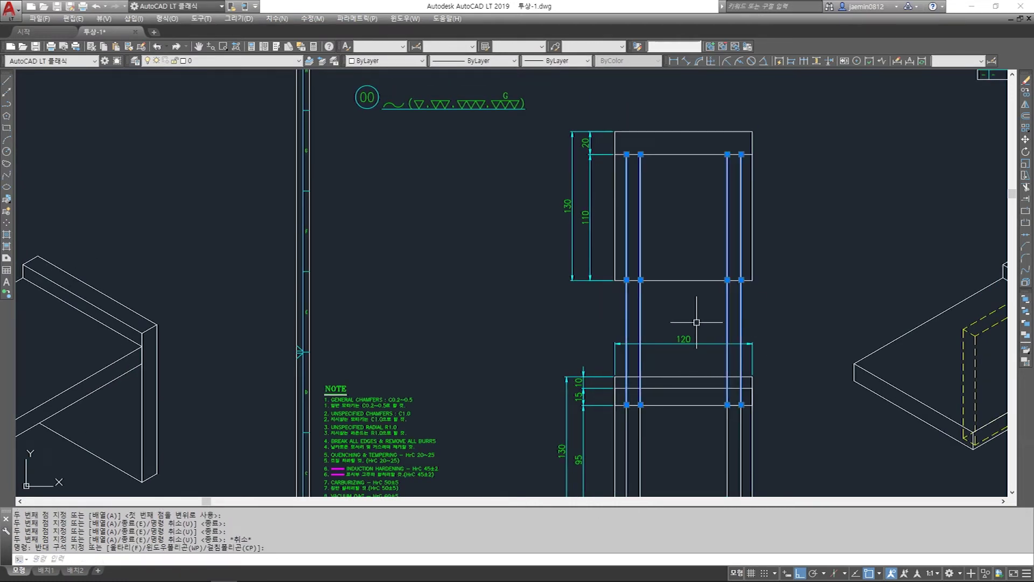
scroll(691, 290, "up", 4)
scroll(679, 280, "down", 2)
key("Escape")
key("Escape")
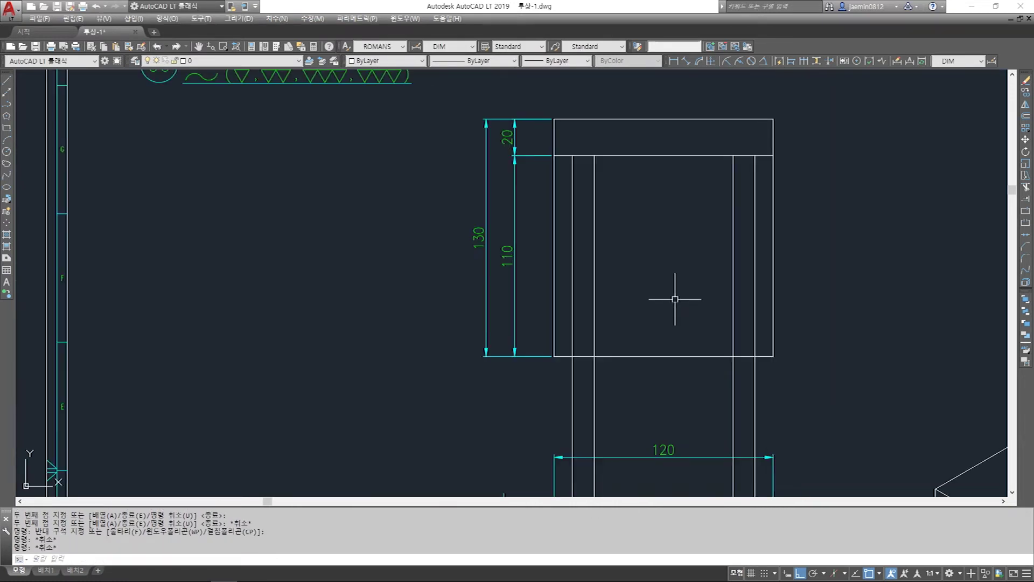
Copy the top view's lower edge 15 mm upward to mark the front ends of the ribs
type("cc")
key("Return")
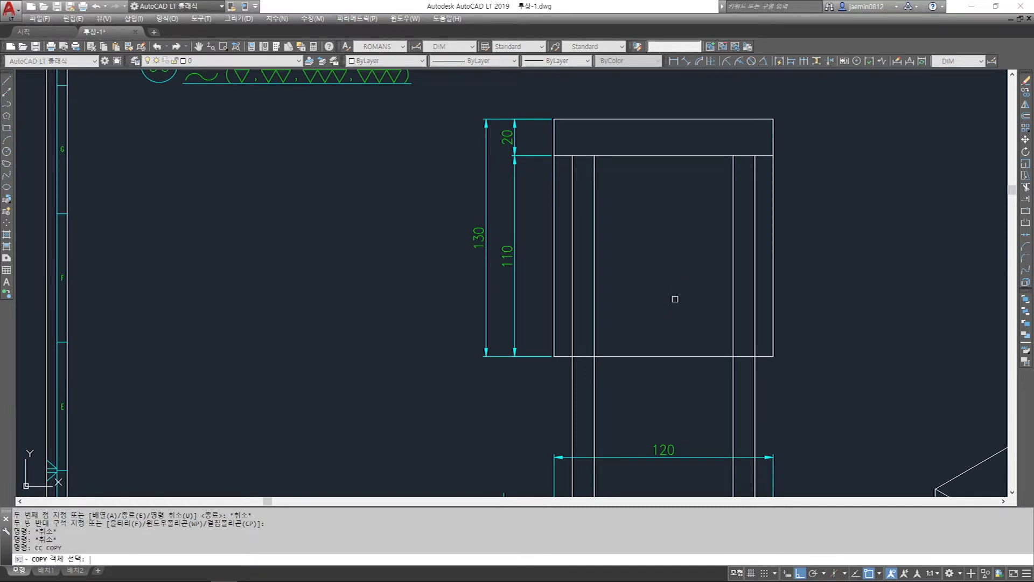
left_click(676, 296)
left_click(654, 362)
left_click(670, 318)
left_click(645, 380)
left_click(670, 318)
left_click(628, 387)
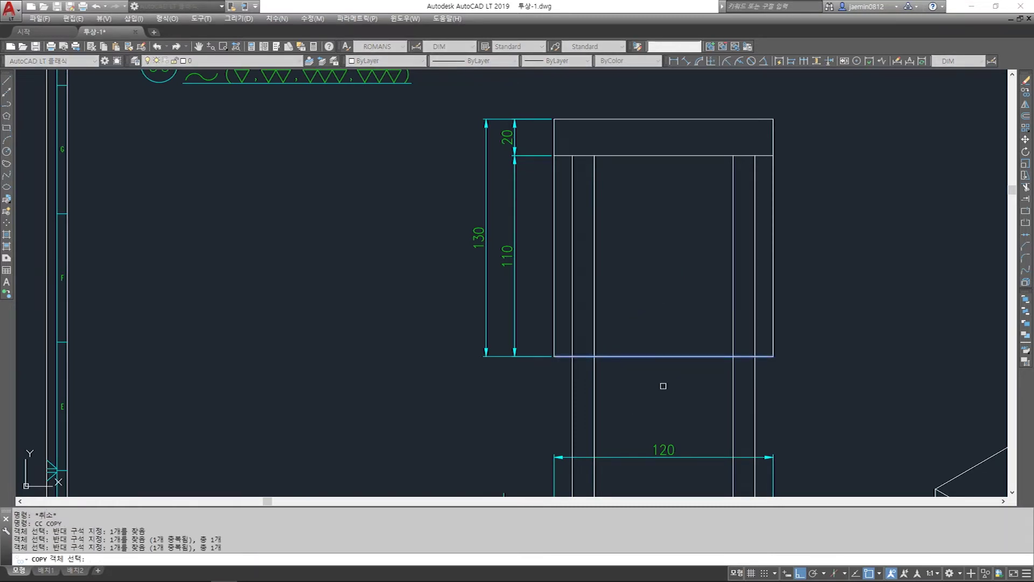
key("Return")
left_click(844, 355)
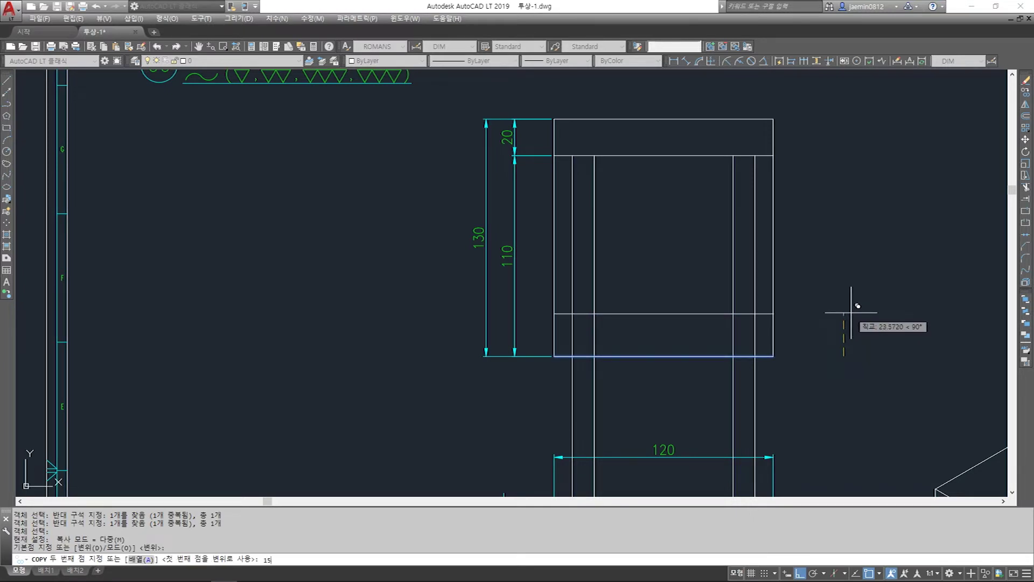
type("15")
key("Return")
key("Escape")
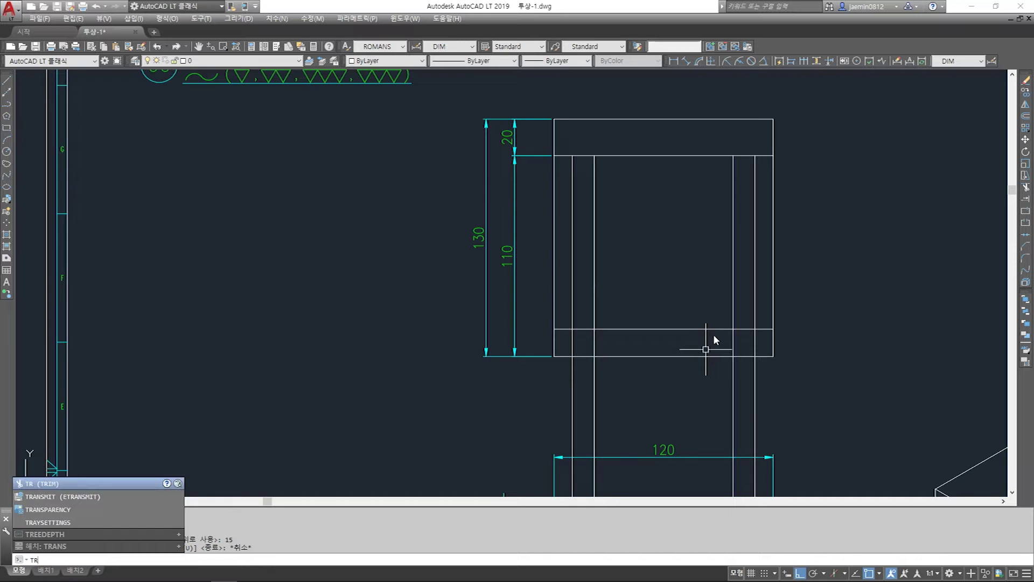
Trim the copied horizontal line to the rib widths and cut off the left rib's projection lines below it
key("Return")
left_click(767, 306)
left_click(564, 340)
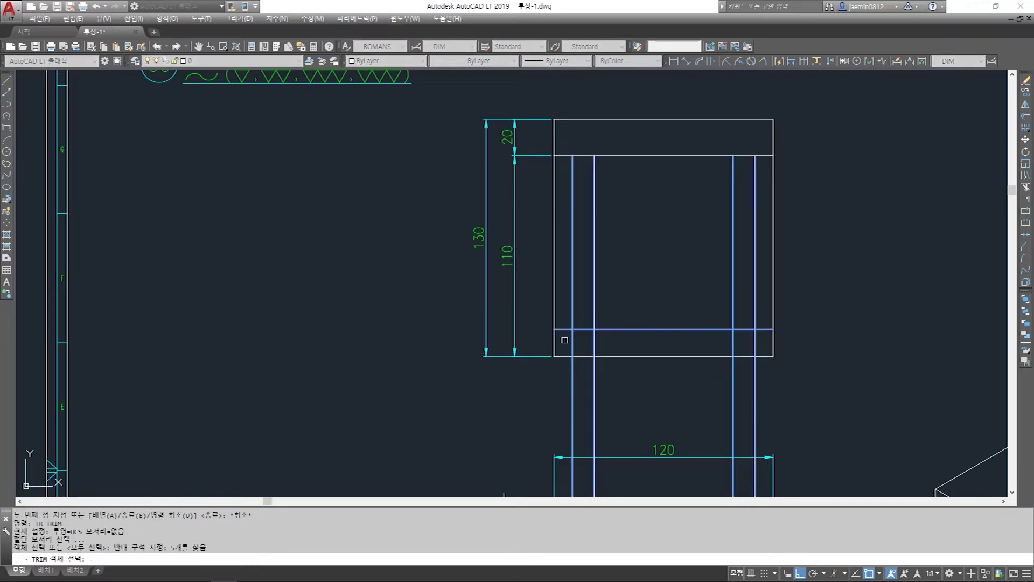
key("Return")
left_click(716, 330)
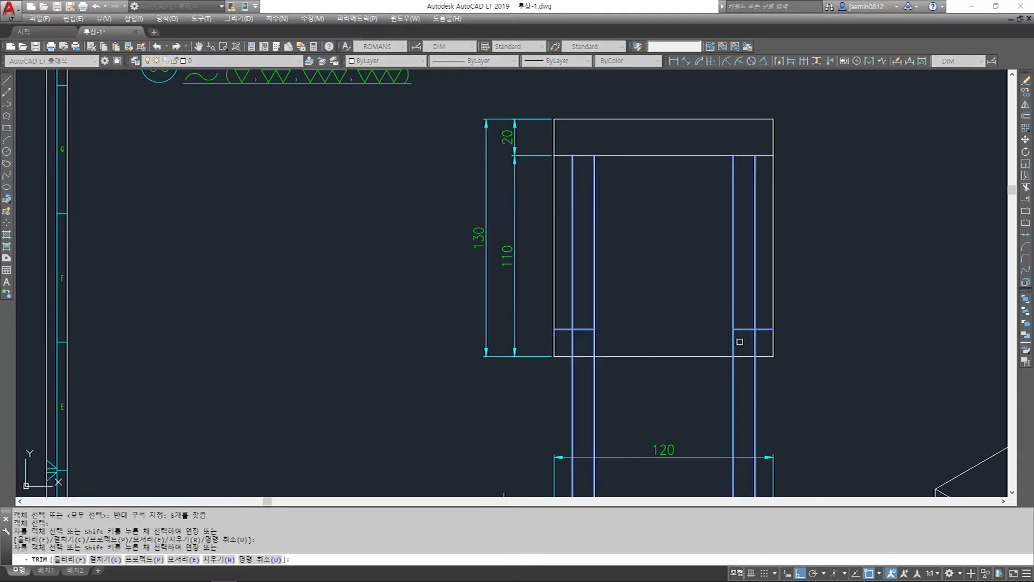
left_click(763, 323)
left_click(762, 335)
left_click(764, 340)
left_click(568, 348)
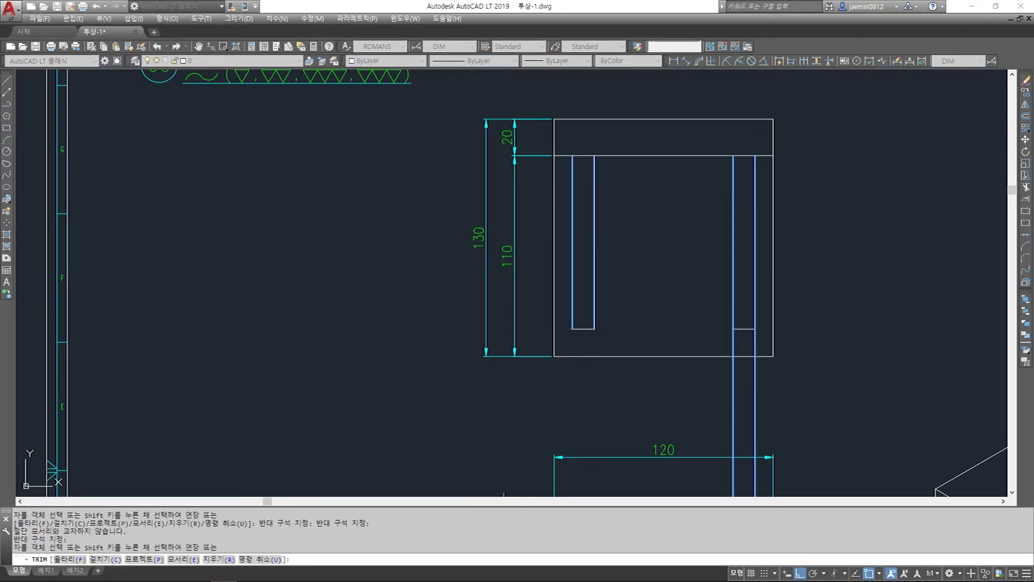
key("Escape")
key("Escape")
Trim the right rib's projection lines below its end line in the top view
type("tr")
key("Return")
left_click(751, 329)
key("Return")
left_click(783, 366)
left_click(703, 351)
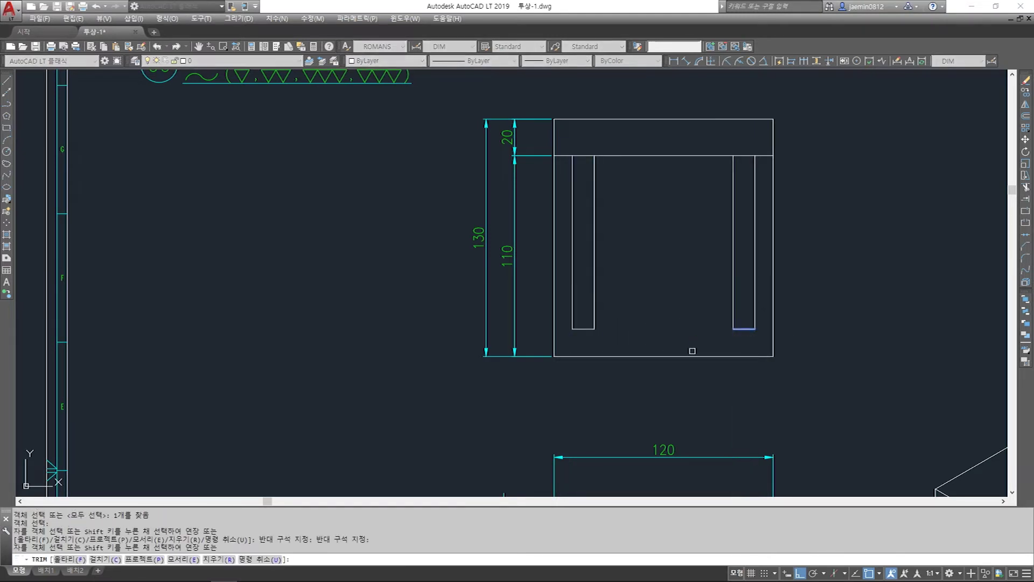
key("Escape")
Assign both rib outlines in the top view to hidden-line layer 002
left_click(713, 313)
left_click(649, 348)
left_click(565, 312)
left_click(629, 340)
left_click(563, 313)
left_click(197, 63)
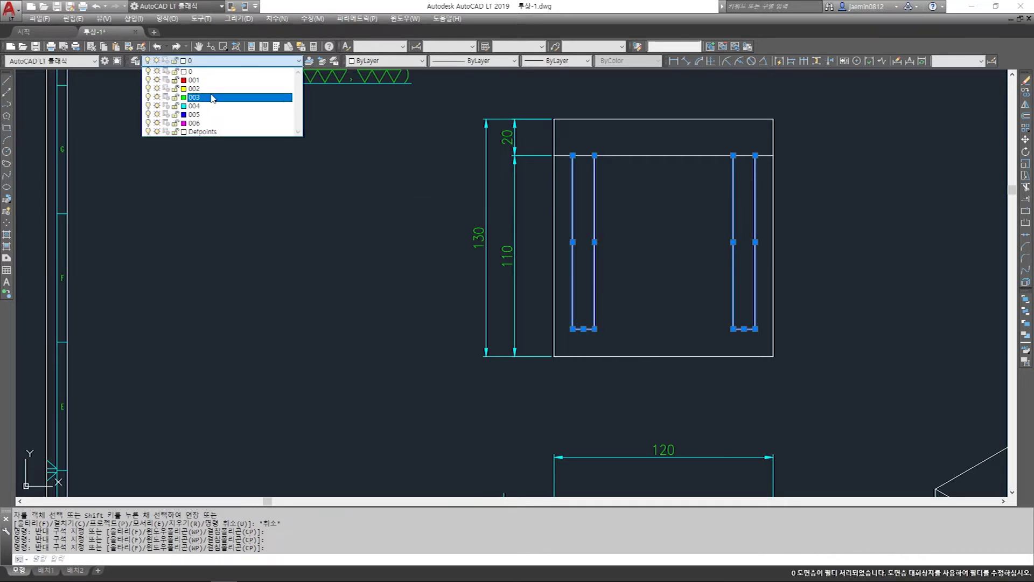
left_click(212, 90)
key("Escape")
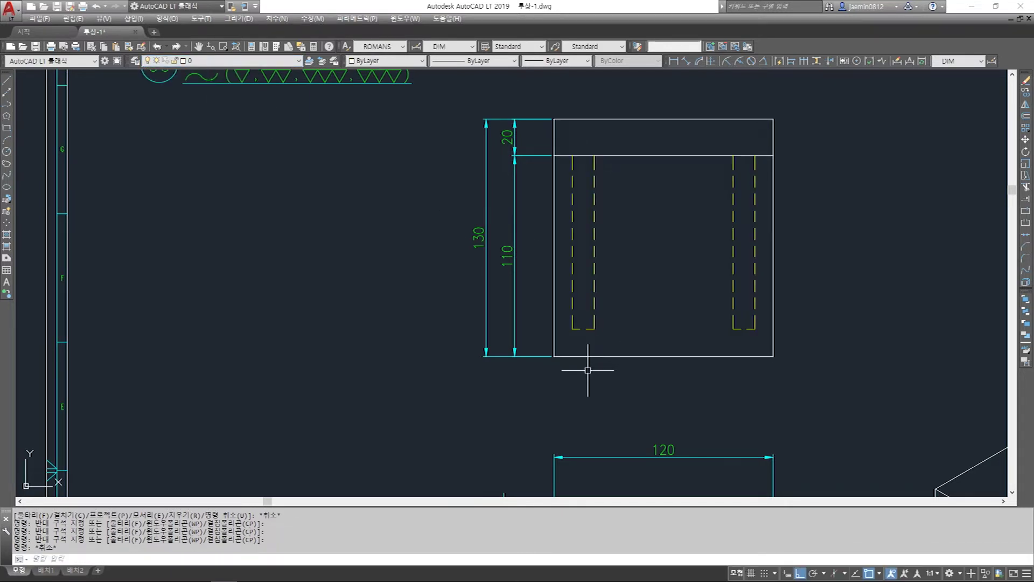
Compare the closed rib outlines in the front view with the dashed rib outlines in the top view
scroll(670, 375, "down", 2)
middle_click_drag(670, 405, 620, 249)
scroll(619, 299, "up", 2)
middle_click_drag(619, 299, 622, 237)
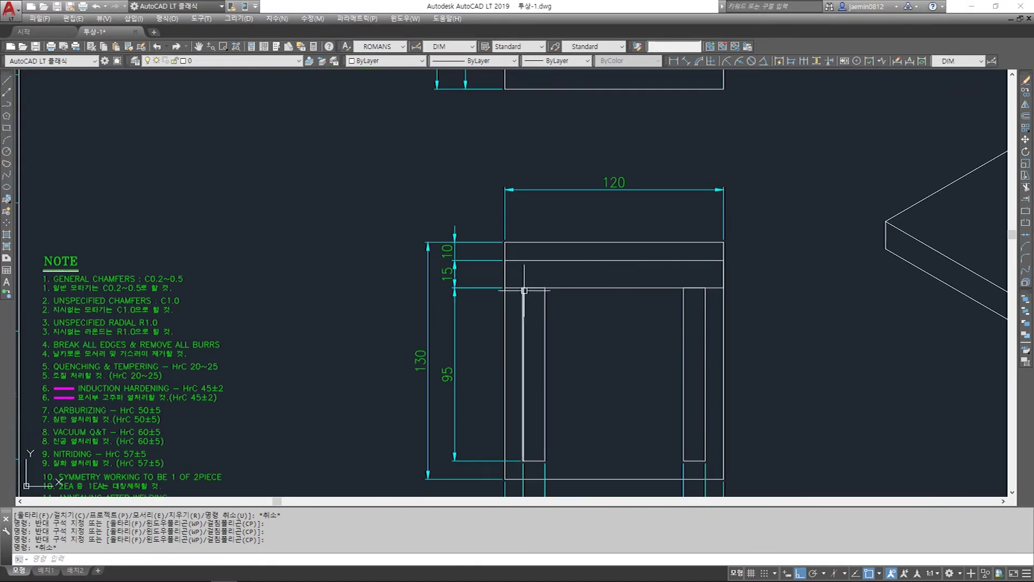
left_click(520, 275)
left_click(614, 481)
left_click(626, 276)
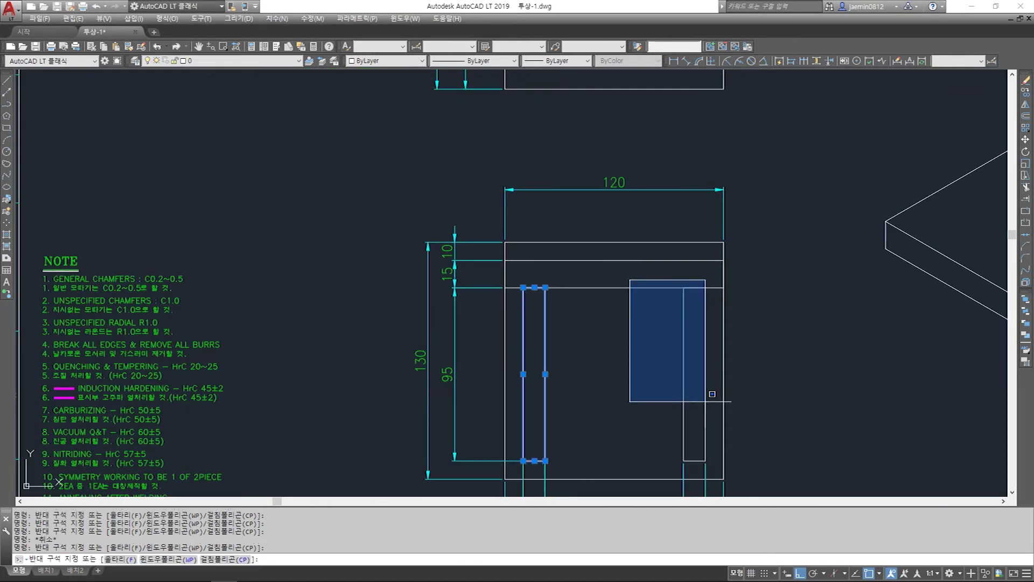
left_click(717, 460)
left_click(678, 272)
left_click(717, 467)
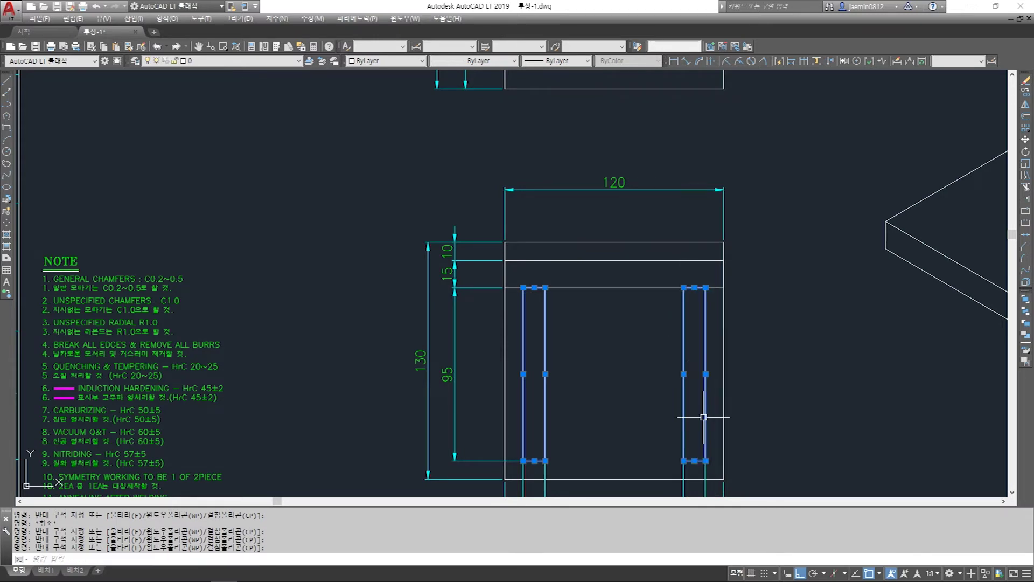
scroll(646, 253, "down", 2)
middle_click_drag(646, 253, 637, 461)
scroll(589, 263, "up", 4)
left_click(525, 169)
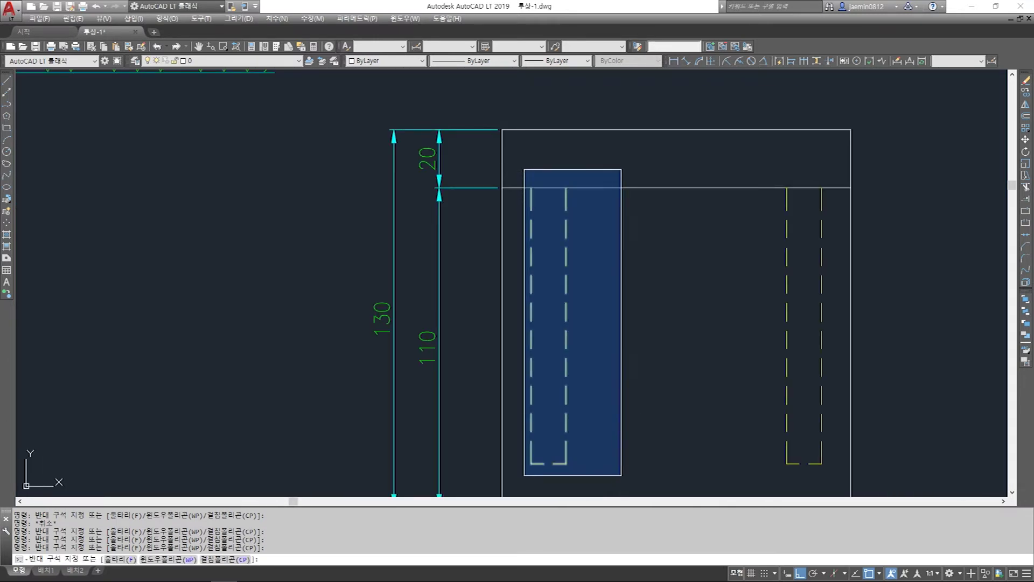
left_click(620, 474)
left_click(732, 169)
left_click(832, 468)
key("Escape")
Draw a line across the upper end of each dashed rib in the top view to close both outlines
type("l")
key("space")
left_click(531, 188)
left_click(566, 188)
key("Escape")
key("space")
left_click(786, 188)
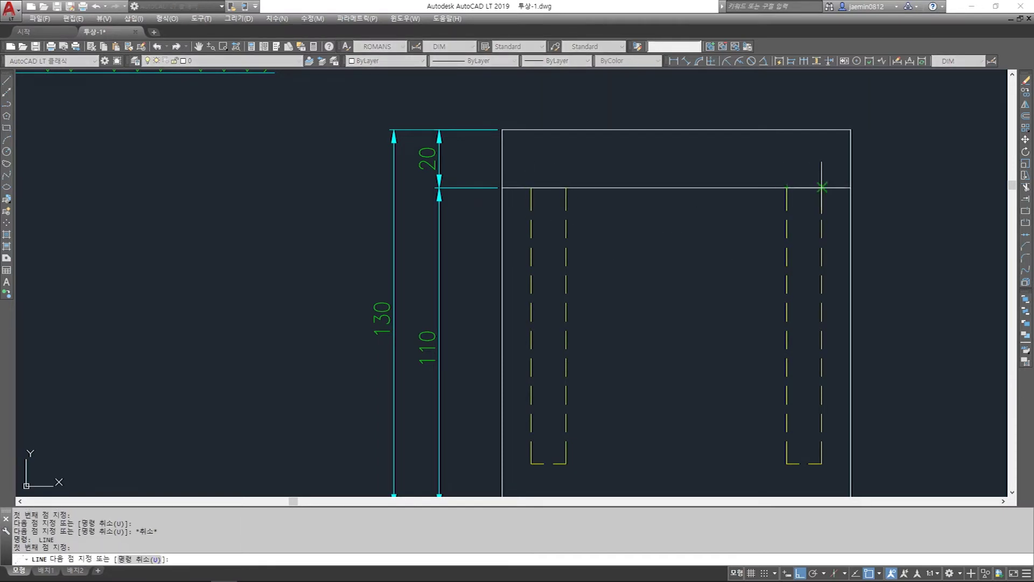
left_click(821, 188)
key("Escape")
Assign the two rib closing lines in the top view to layer 002
left_click(523, 165)
left_click(841, 196)
left_click(243, 60)
left_click(247, 93)
key("Escape")
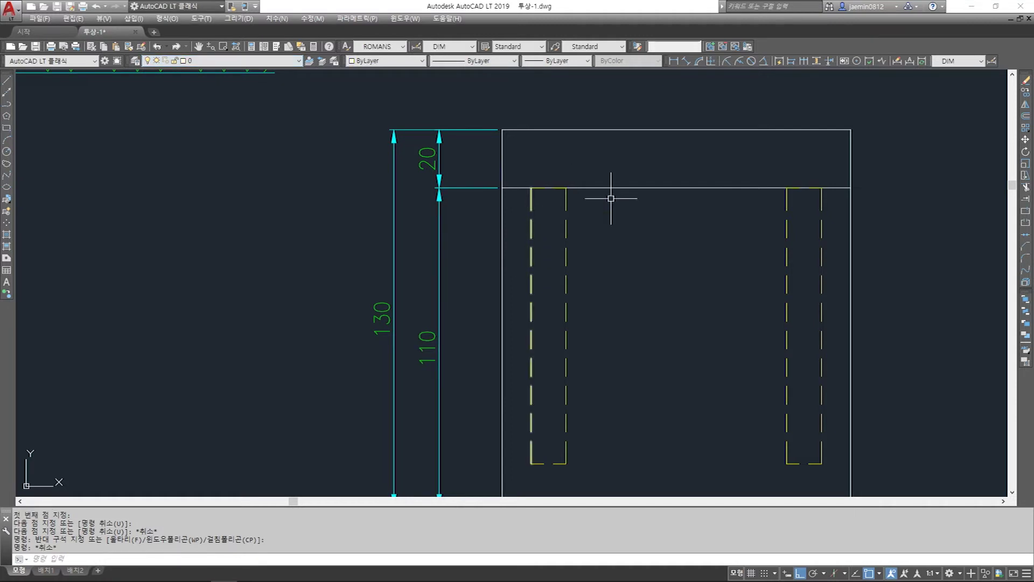
Examine where the closing lines of both ribs overlap the inner horizontal line in the top view
left_click(521, 179)
left_click(578, 193)
left_click(522, 176)
left_click(594, 204)
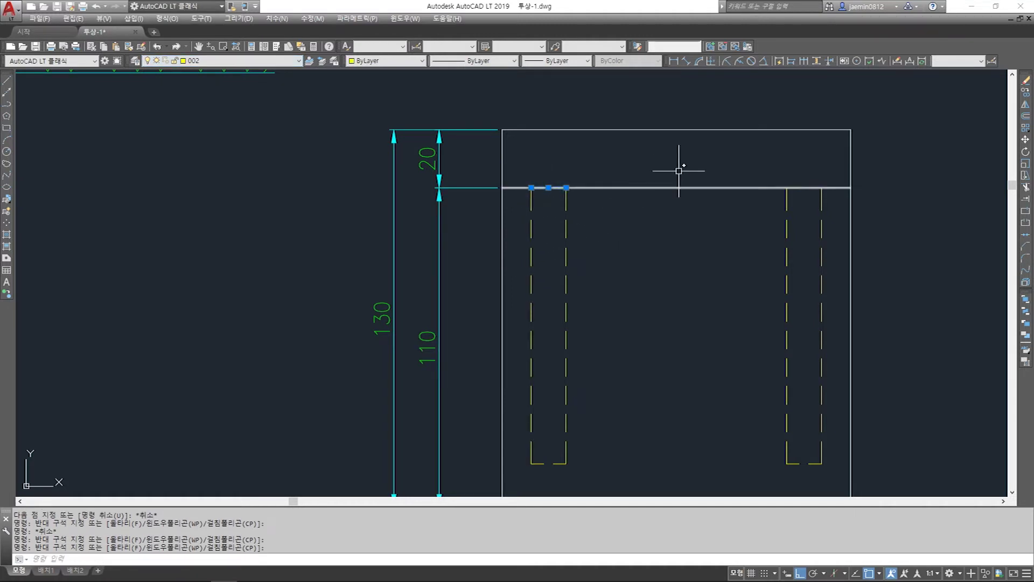
left_click(686, 171)
left_click(755, 197)
key("Escape")
left_click(774, 169)
left_click(826, 207)
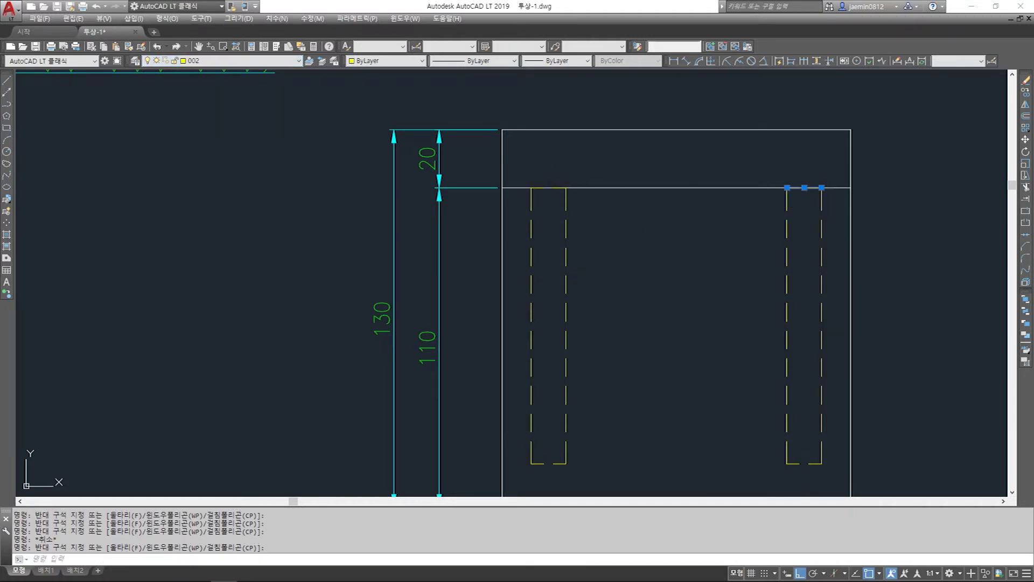
key("Escape")
left_click(526, 173)
left_click(830, 193)
key("Escape")
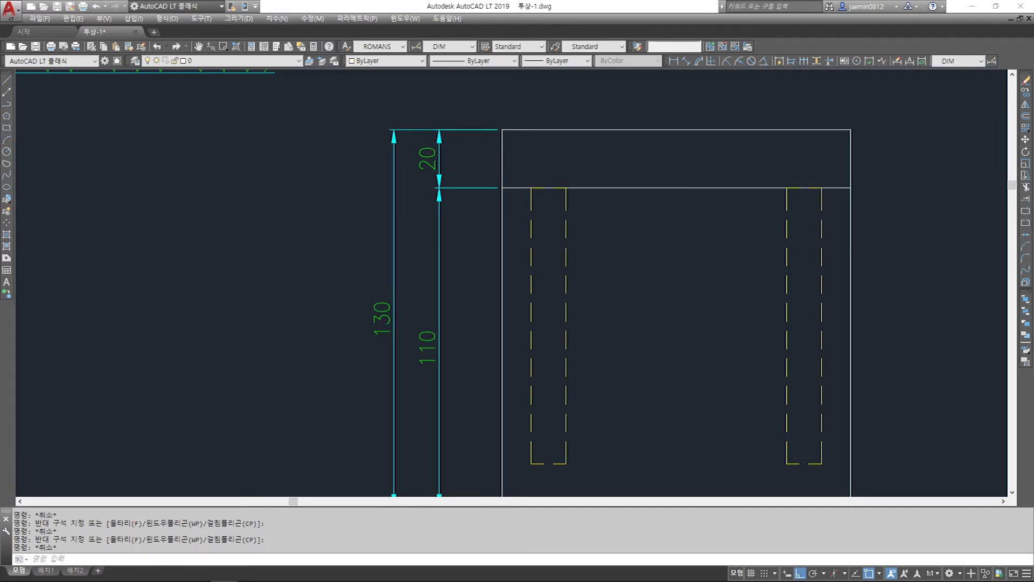
scroll(622, 292, "down", 2)
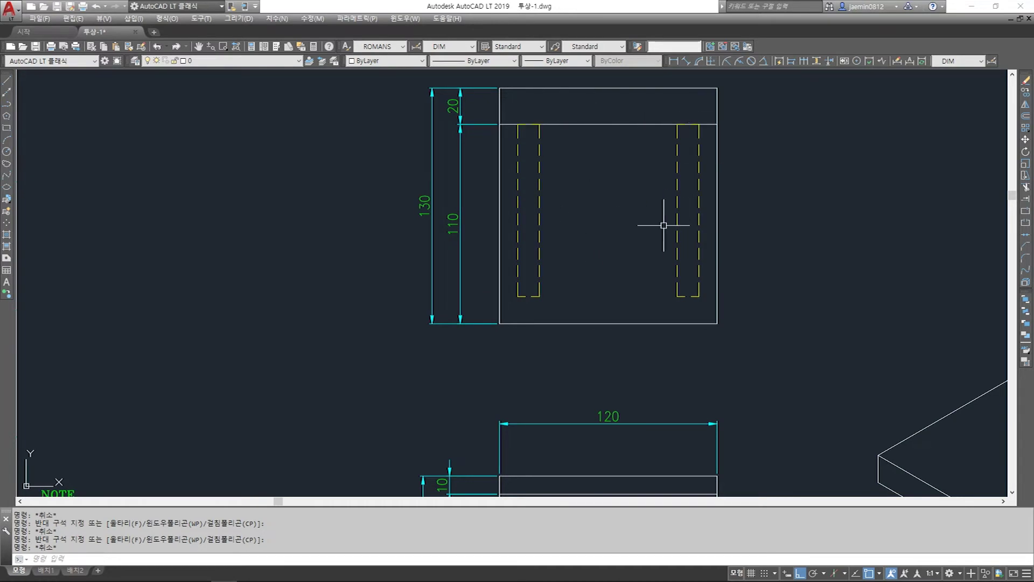
scroll(620, 323, "down", 3)
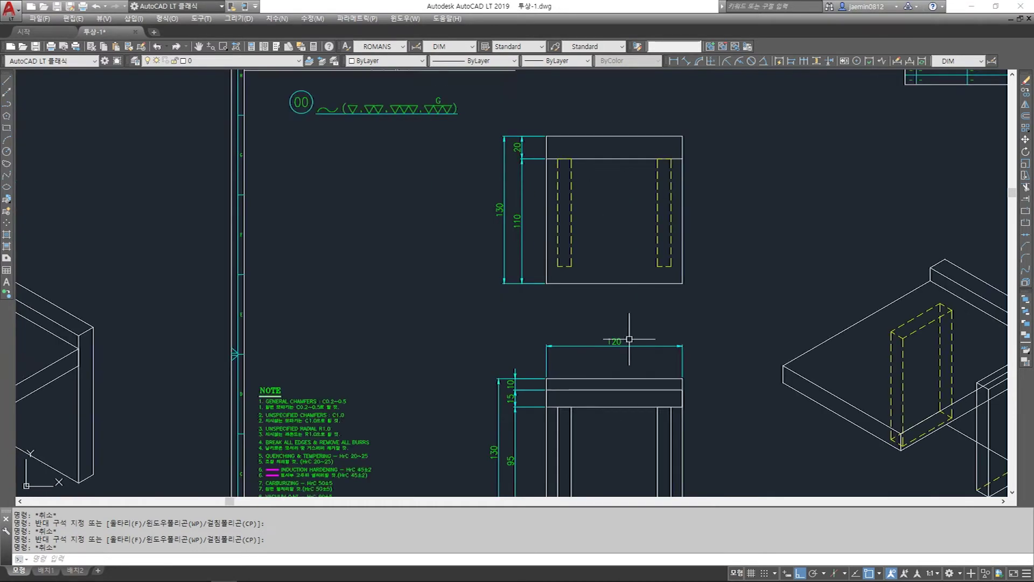
scroll(592, 313, "up", 3)
type("l")
key("Return")
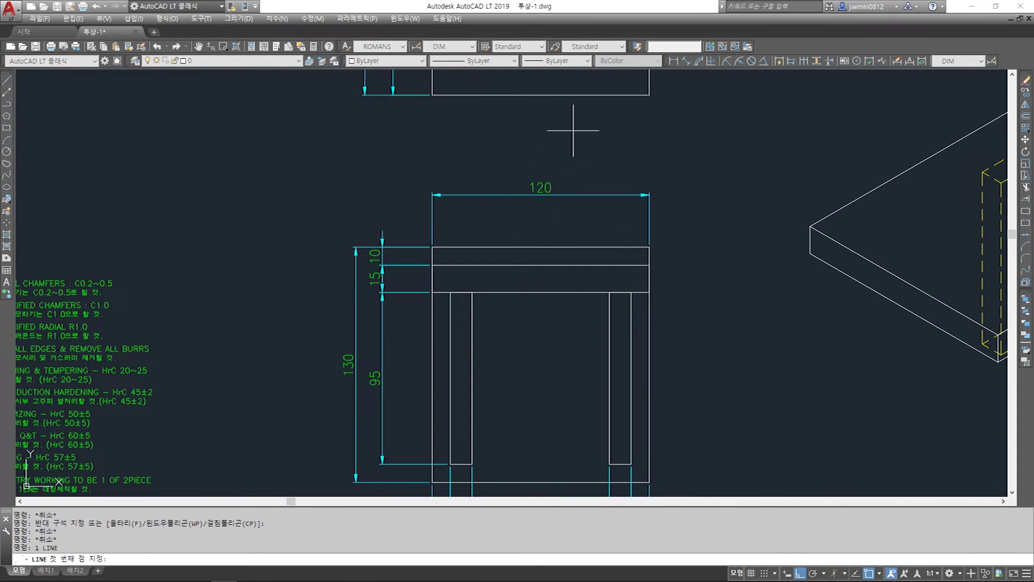
left_click(573, 226)
key("Escape")
type("e")
key("Return")
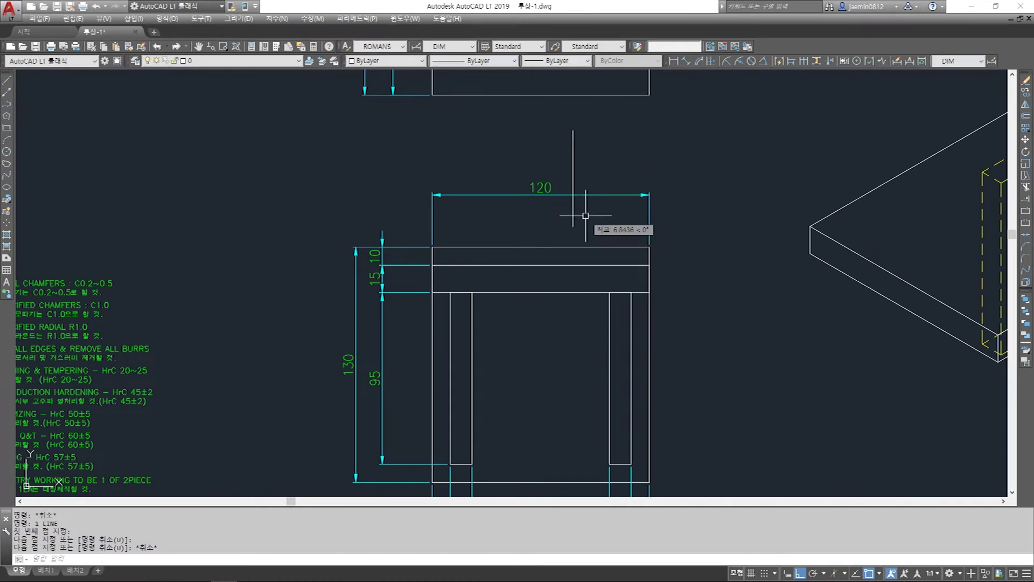
left_click(590, 178)
left_click(546, 145)
key("Return")
key("Escape")
Place a leader arrow above the front view pointing straight down at the bracket's upper edge to mark the top viewing direction
type("vv")
key("Return")
left_click(580, 232)
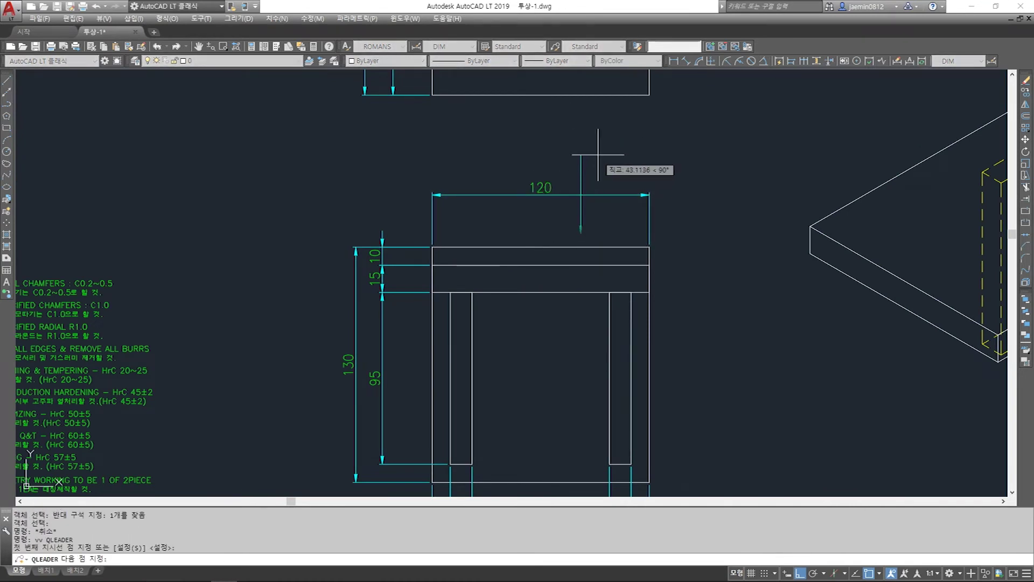
left_click(583, 159)
key("Escape")
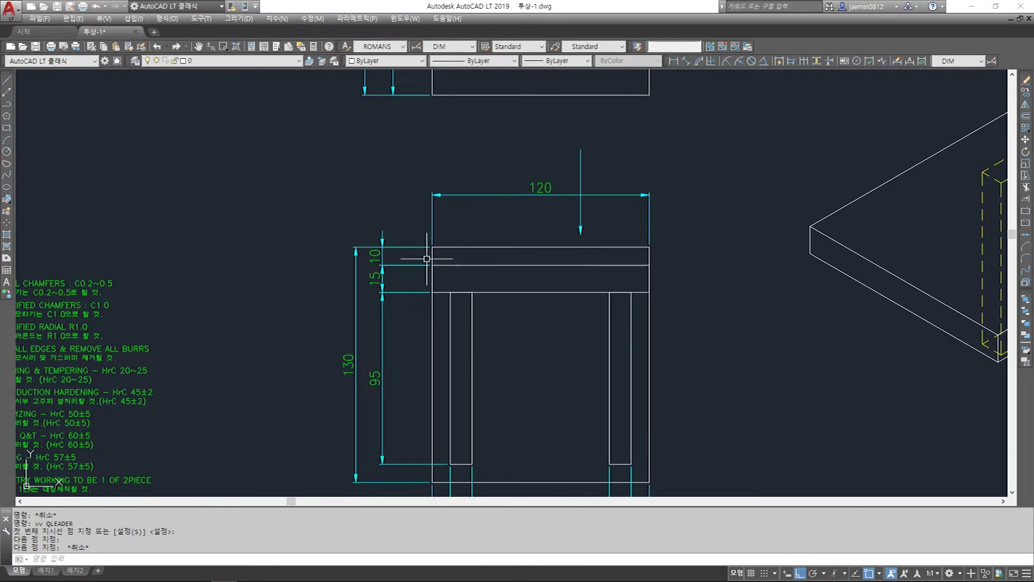
Highlight the 15 mm plate band and both rib outlines in the front view to examine what the plate covers from above
left_click(664, 296)
left_click(415, 258)
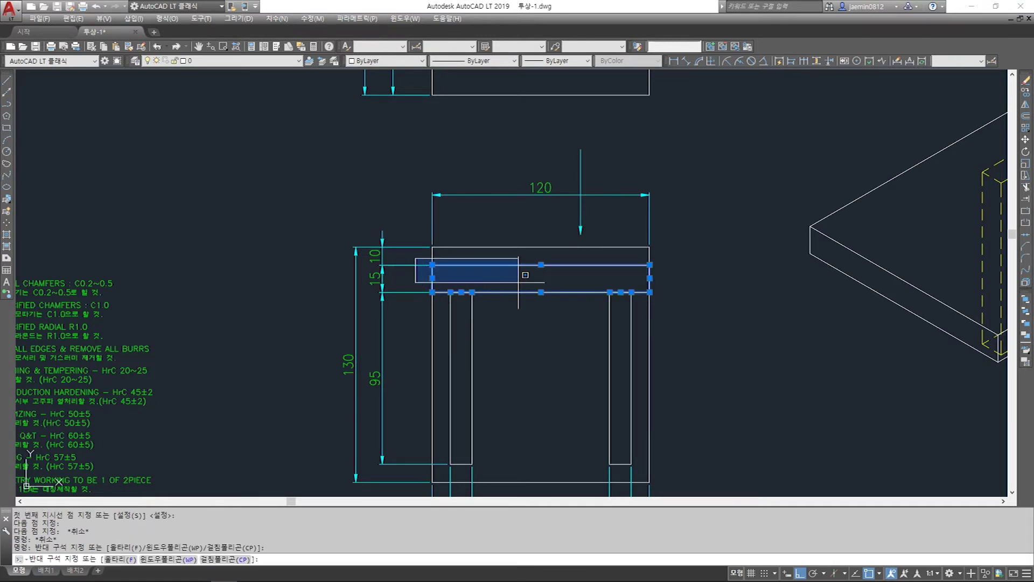
left_click(671, 298)
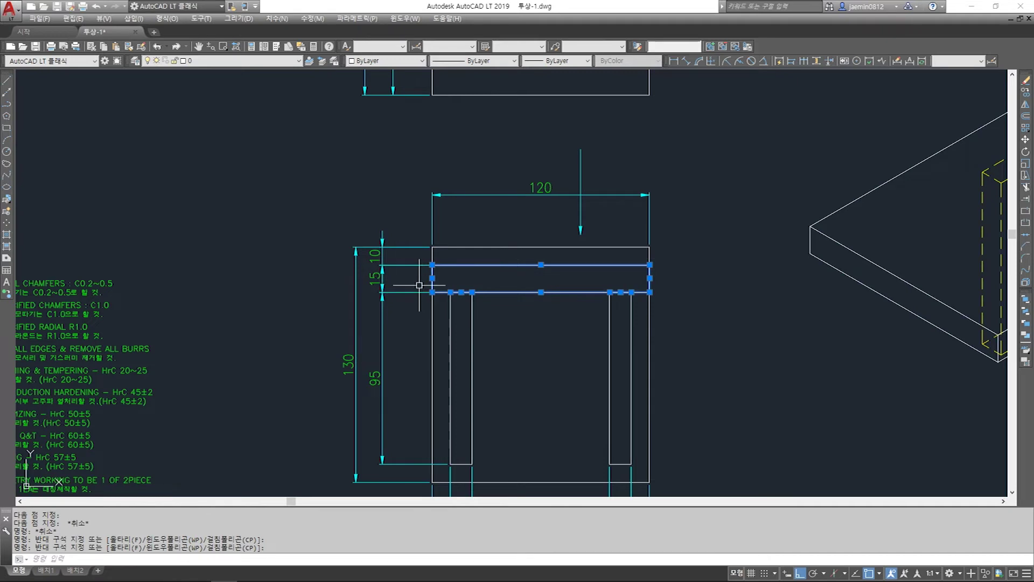
key("Escape")
left_click(451, 297)
middle_click_drag(494, 365, 484, 327)
left_click(490, 434)
left_click(585, 248)
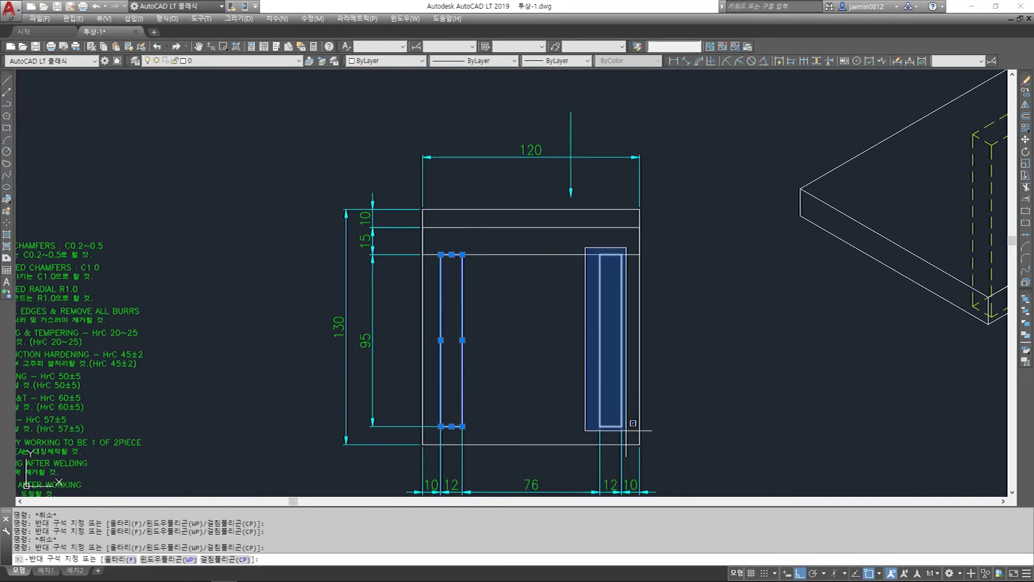
left_click(641, 455)
key("Escape")
scroll(578, 337, "down", 4)
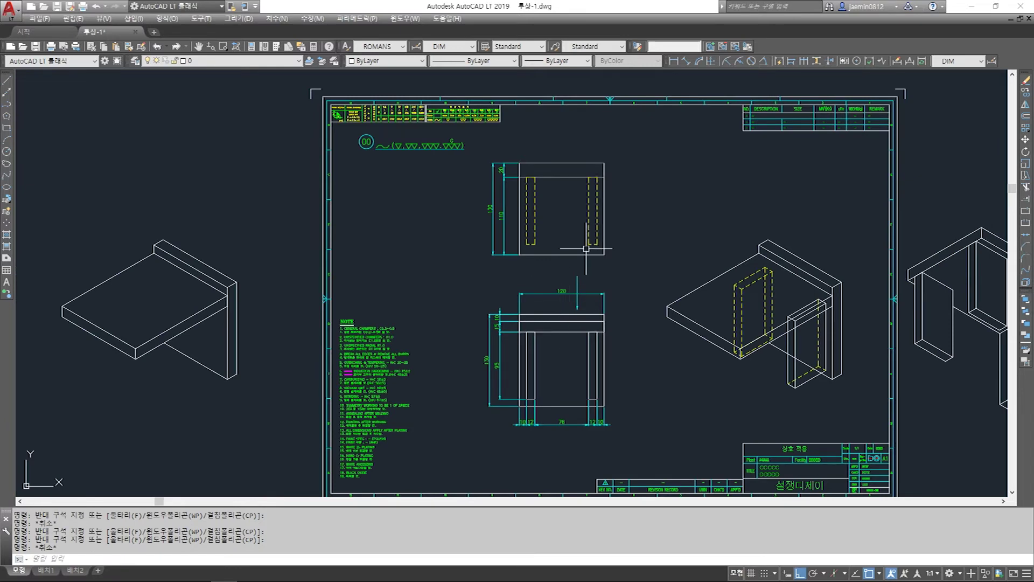
scroll(816, 343, "up", 6)
scroll(781, 341, "down", 2)
key("Escape")
key("Escape")
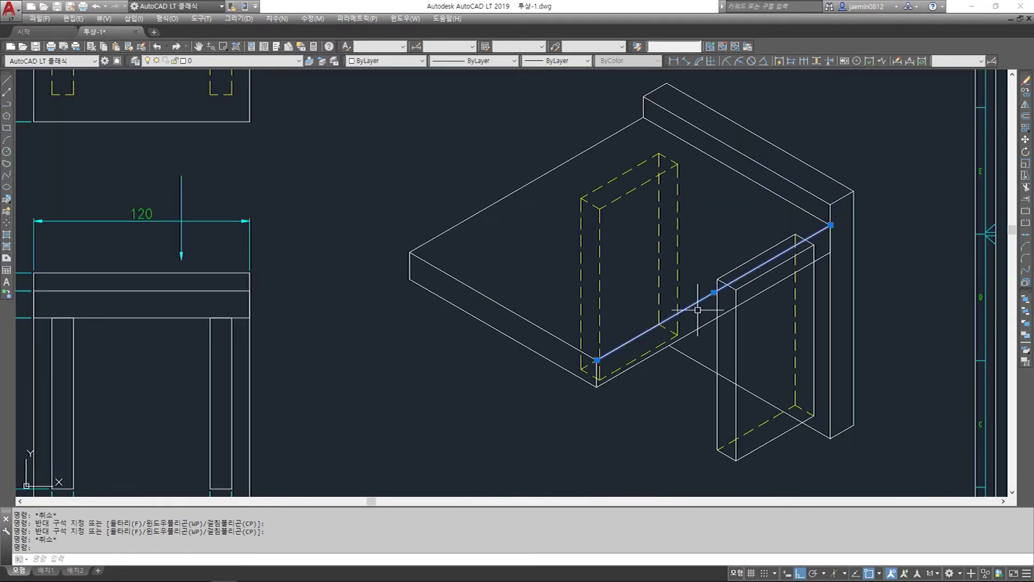
type("tr")
key("Return")
key("Return")
left_click(729, 323)
scroll(711, 298, "up", 5)
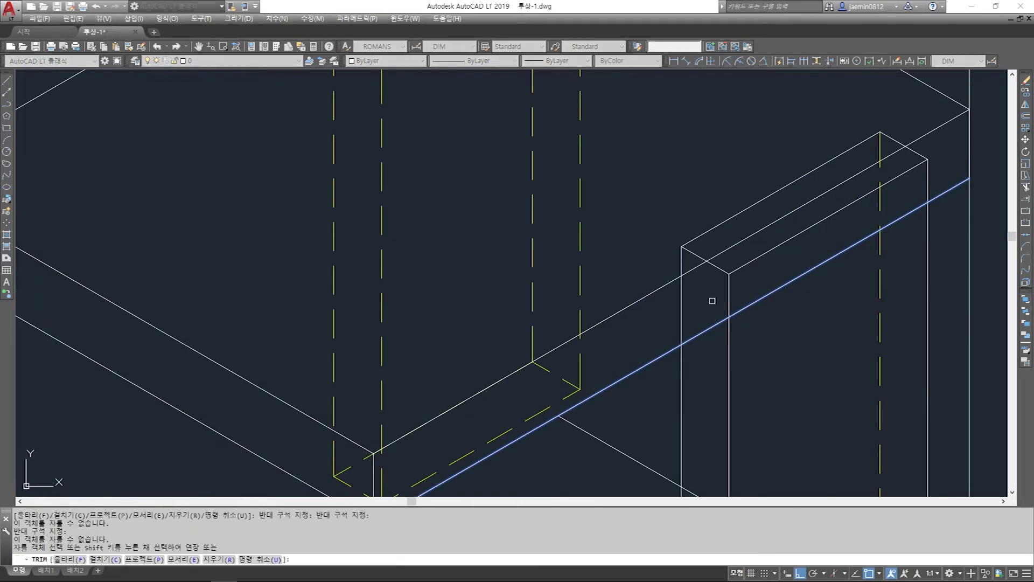
left_click(728, 293)
key("Escape")
Trim the front rib's vertical edges above the plate's lower edge in the isometric view
key("Return")
left_click(720, 318)
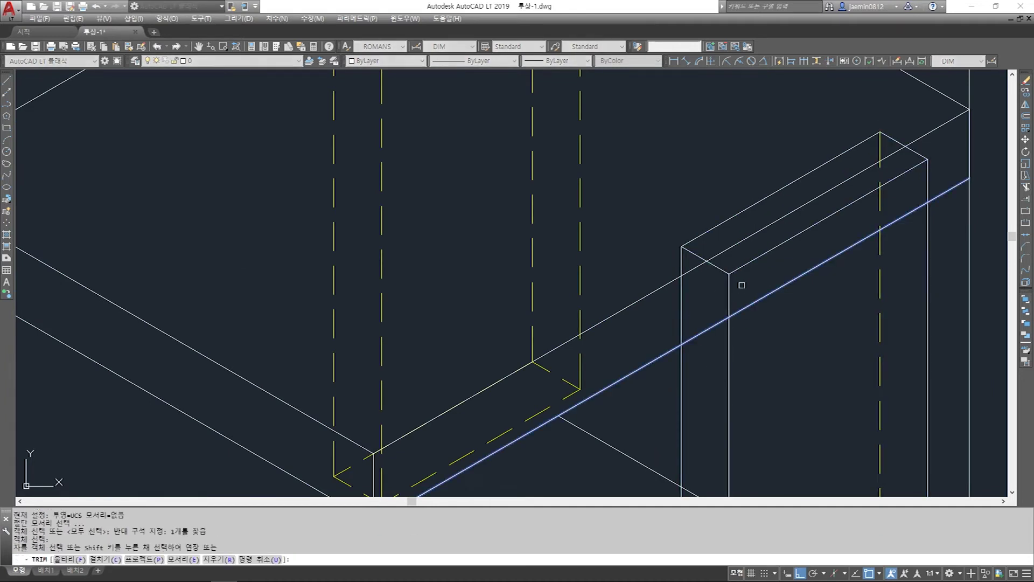
key("Return")
left_click(696, 301)
left_click(671, 315)
middle_click_drag(921, 197, 792, 247)
left_click(796, 245)
key("Escape")
Draw three vertical lines from the plate's lower edge up to the front rib's upper corners in the isometric view
type("l")
key("Return")
left_click(798, 253)
left_click(799, 210)
key("Escape")
key("Return")
left_click(600, 368)
left_click(600, 325)
key("Escape")
key("Return")
left_click(553, 396)
left_click(552, 297)
key("Escape")
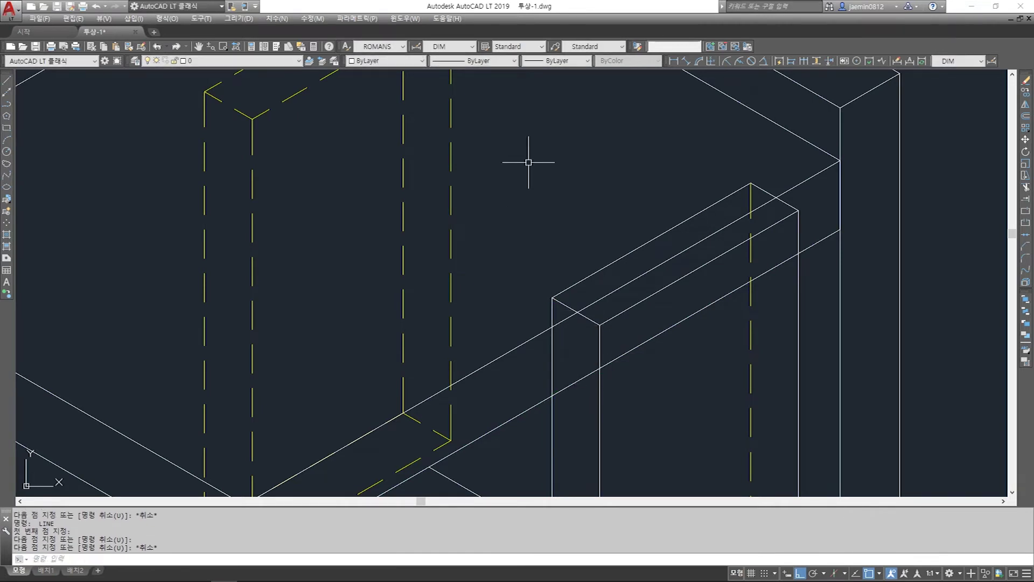
Assign the front rib's upper outline and the three short vertical lines in the isometric view to layer 002
left_click(528, 162)
left_click(796, 381)
left_click(649, 160)
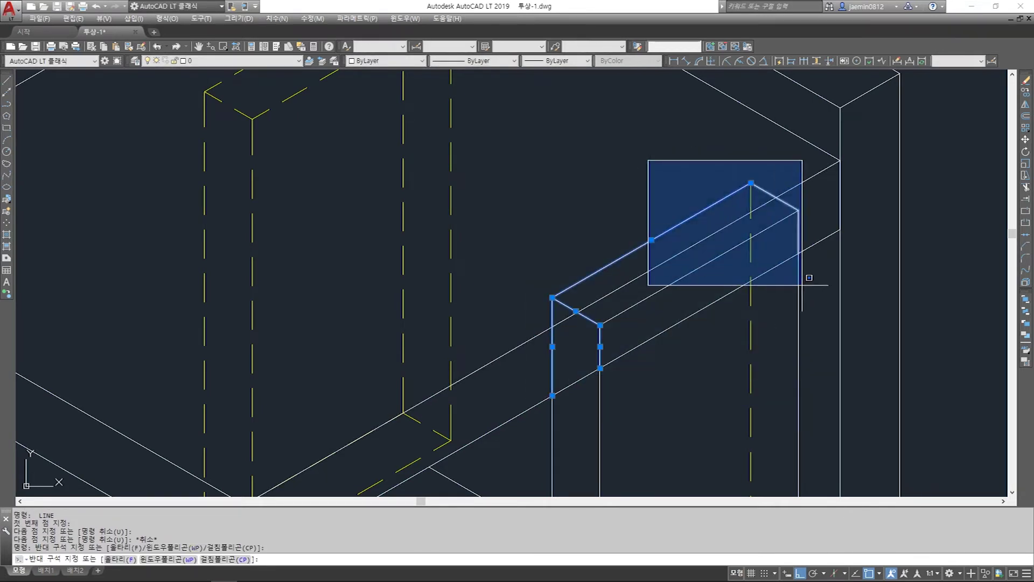
left_click(802, 284)
left_click(589, 162)
left_click(670, 297)
left_click(662, 287)
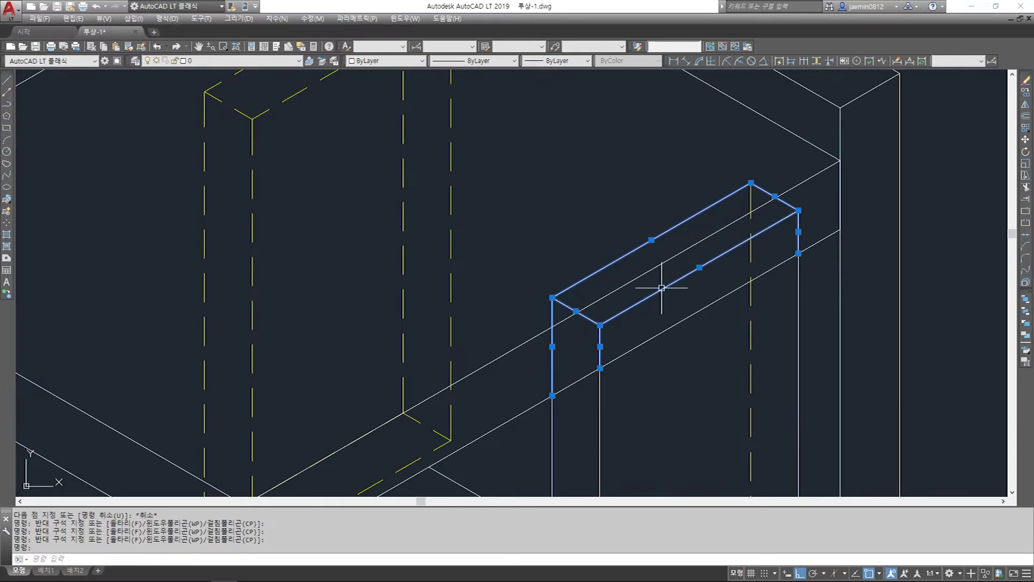
left_click(205, 61)
left_click(183, 92)
key("Escape")
Highlight the plate's edges in the isometric view to examine how the plate covers the two ribs
scroll(534, 294, "down", 3)
scroll(506, 307, "up", 3)
scroll(506, 307, "down", 4)
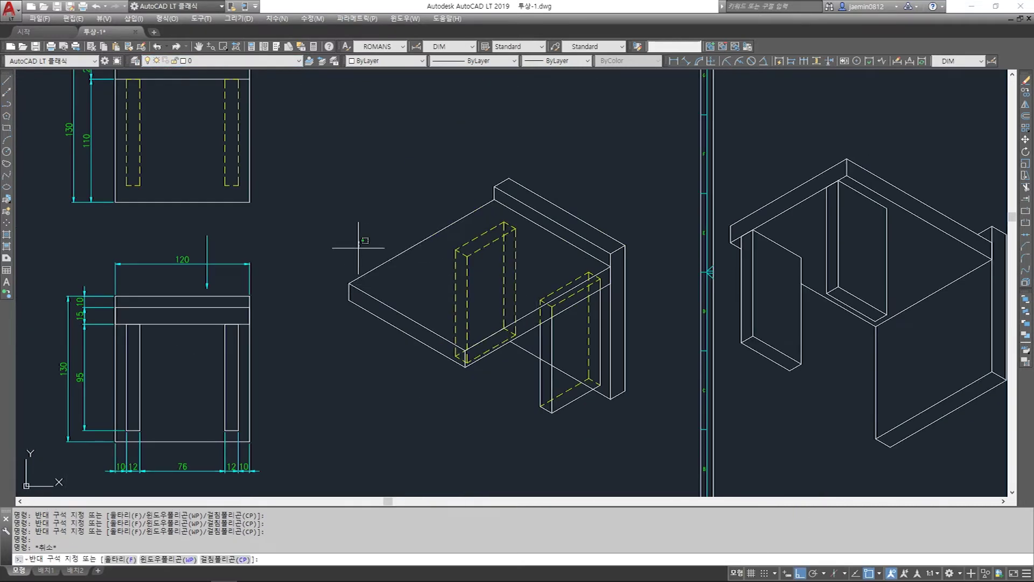
left_click(345, 293)
left_click(404, 283)
left_click(381, 311)
scroll(469, 362, "up", 3)
left_click(532, 431)
left_click(511, 280)
left_click(593, 259)
left_click(623, 224)
left_click(605, 295)
left_click(605, 295)
scroll(646, 246, "down", 2)
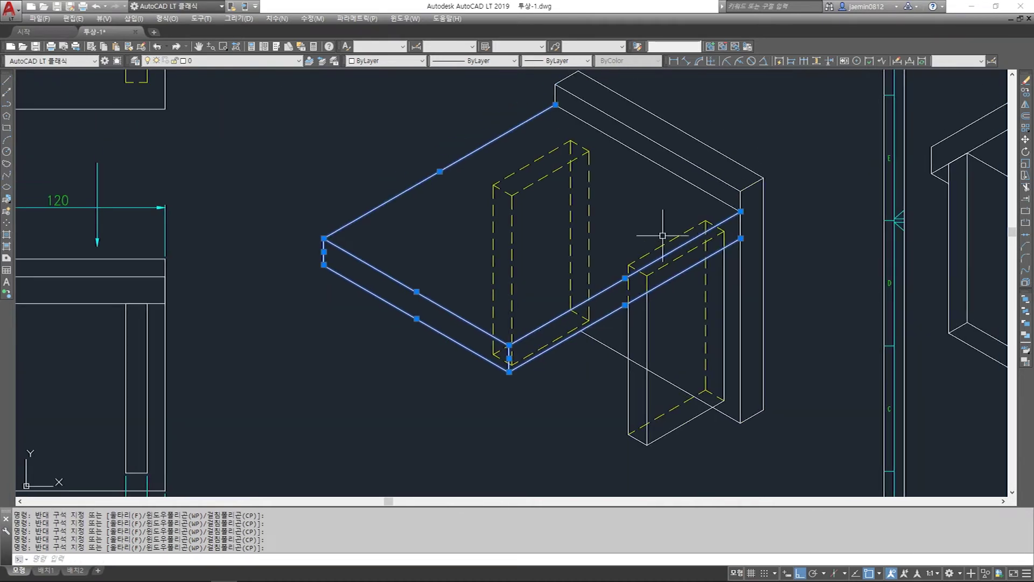
scroll(701, 242, "up", 2)
key("Escape")
key("Escape")
scroll(616, 260, "down", 2)
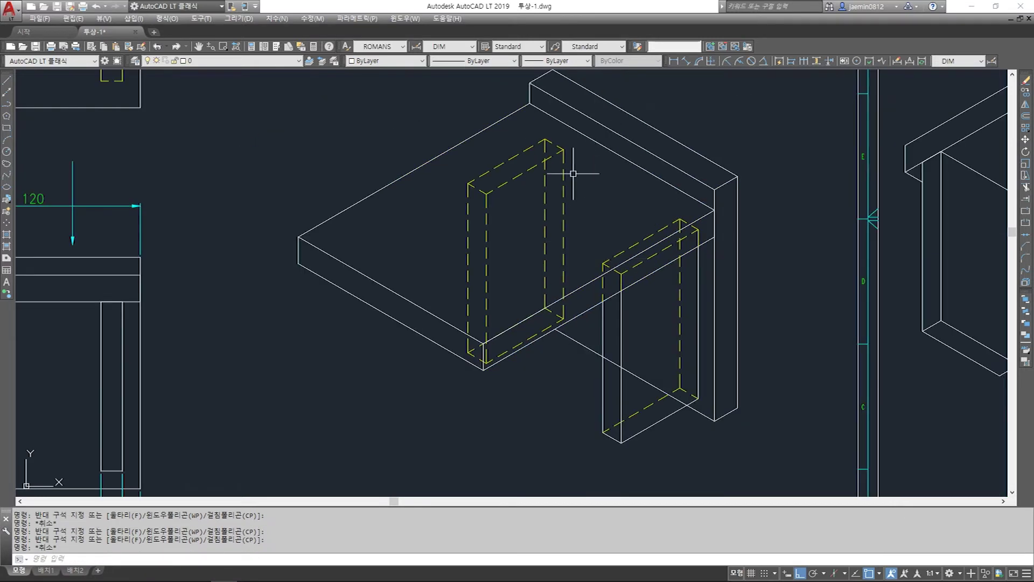
Stretch the lower ends of both dashed ribs in the top view 50 mm downward
scroll(591, 250, "down", 2)
middle_click_drag(448, 231, 569, 288)
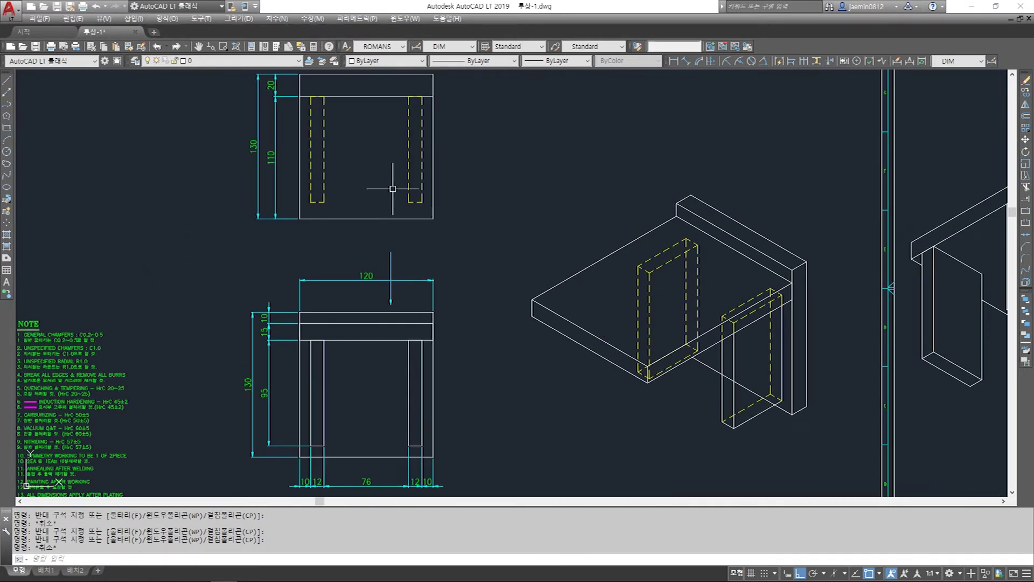
scroll(351, 172, "up", 2)
key("Escape")
type("s")
key("Return")
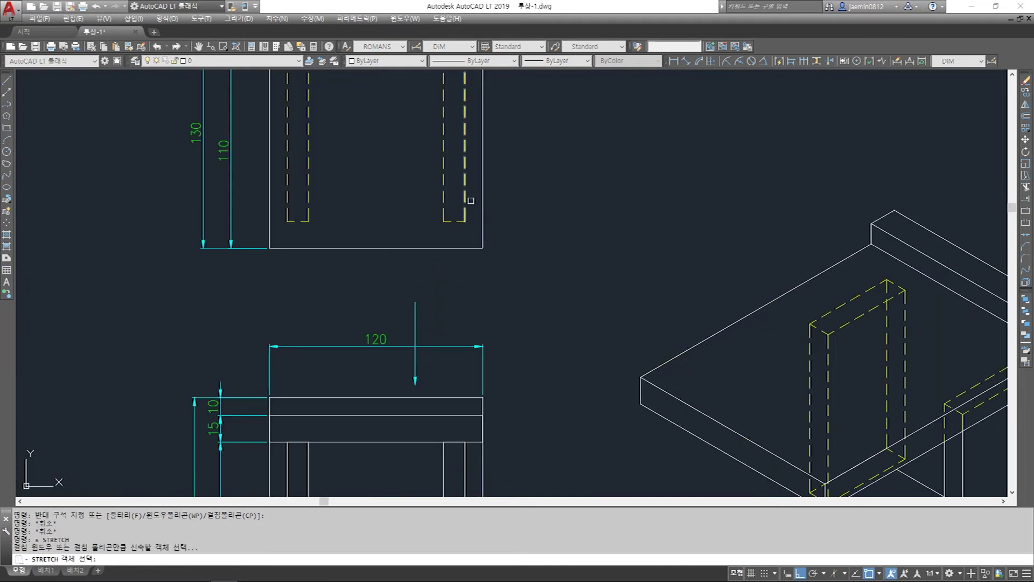
left_click(475, 201)
left_click(279, 234)
key("Return")
left_click(557, 230)
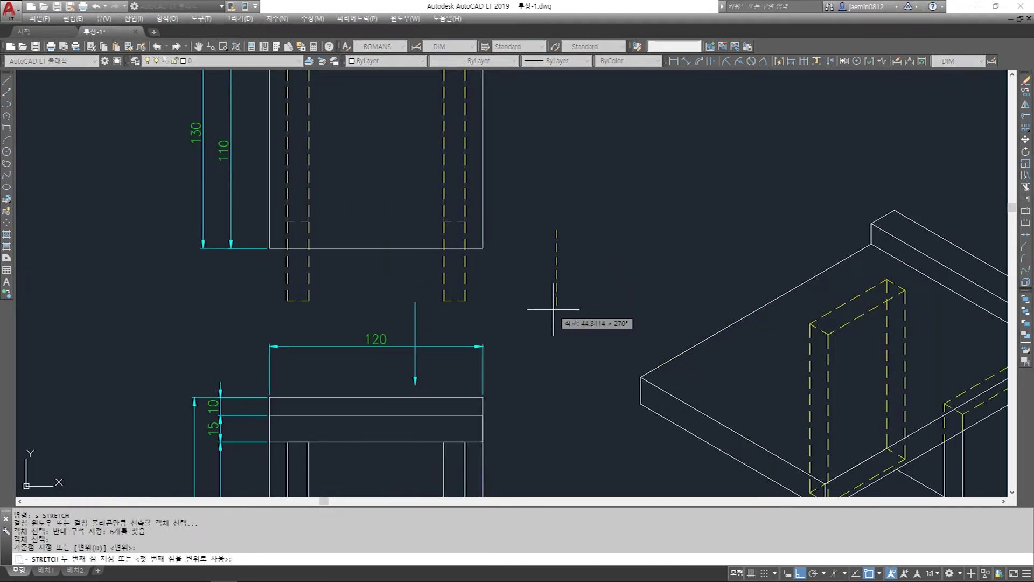
type("50")
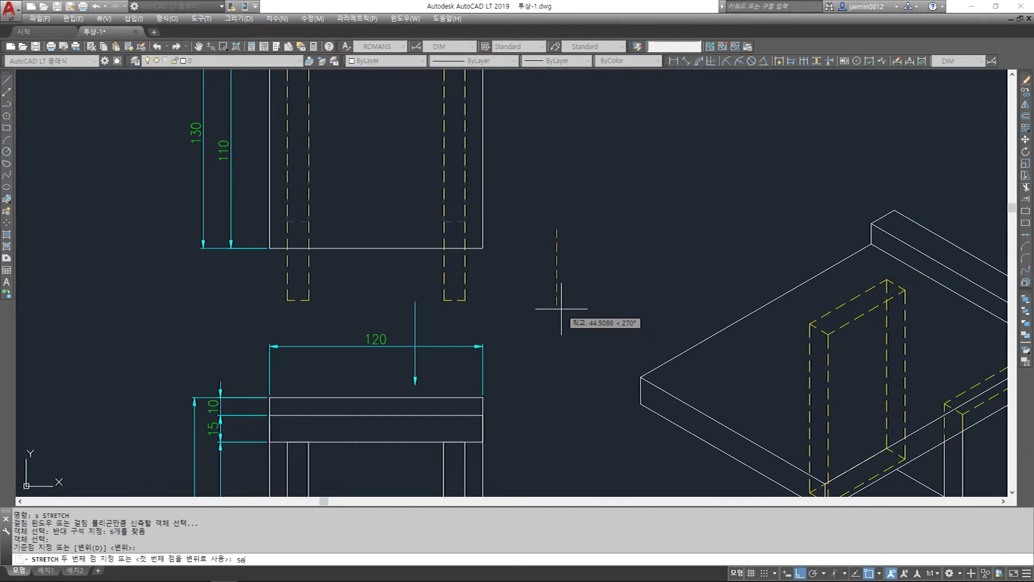
key("Return")
key("Escape")
key("Escape")
Trim the dashed long sides of both ribs below the plate's lower edge in the top view
type("tr")
key("Return")
left_click(397, 273)
left_click(372, 237)
key("Escape")
Draw four solid lines from the plate's lower edge to the ends of both rib closing lines in the top view
type("l")
key("Return")
left_click(288, 248)
left_click(287, 310)
key("Escape")
key("Escape")
key("Return")
left_click(308, 248)
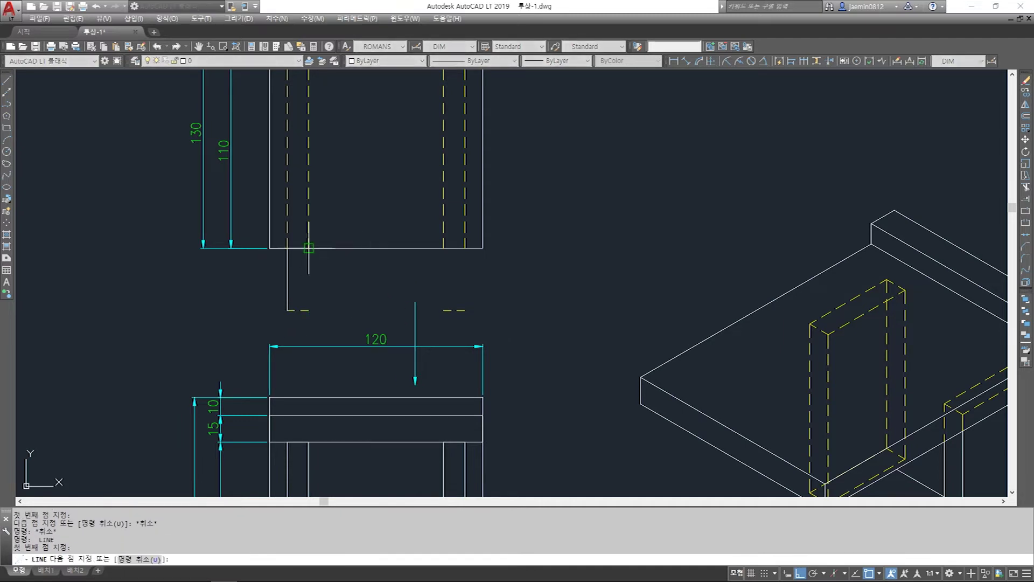
left_click(308, 309)
key("Escape")
key("Return")
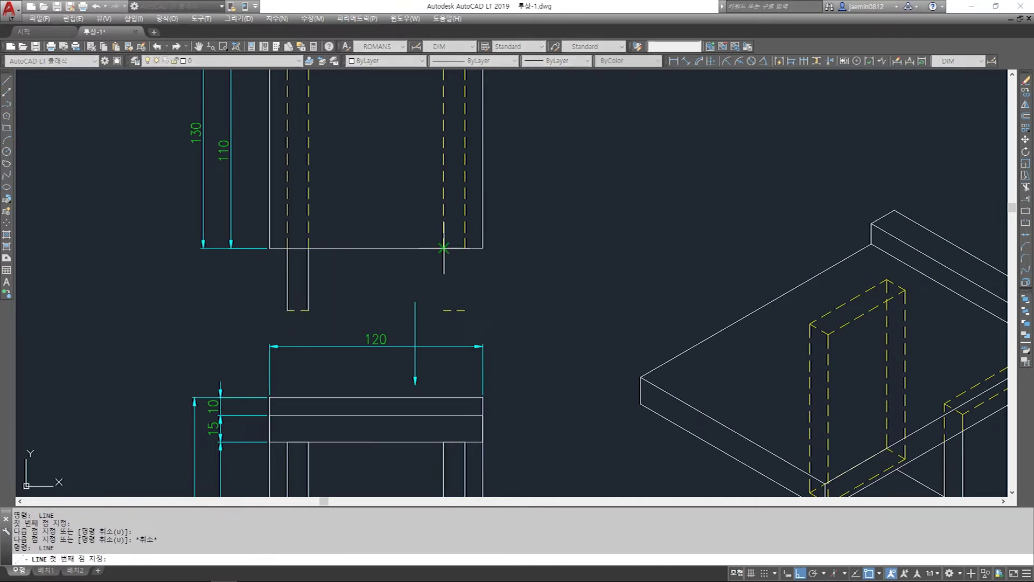
left_click(464, 310)
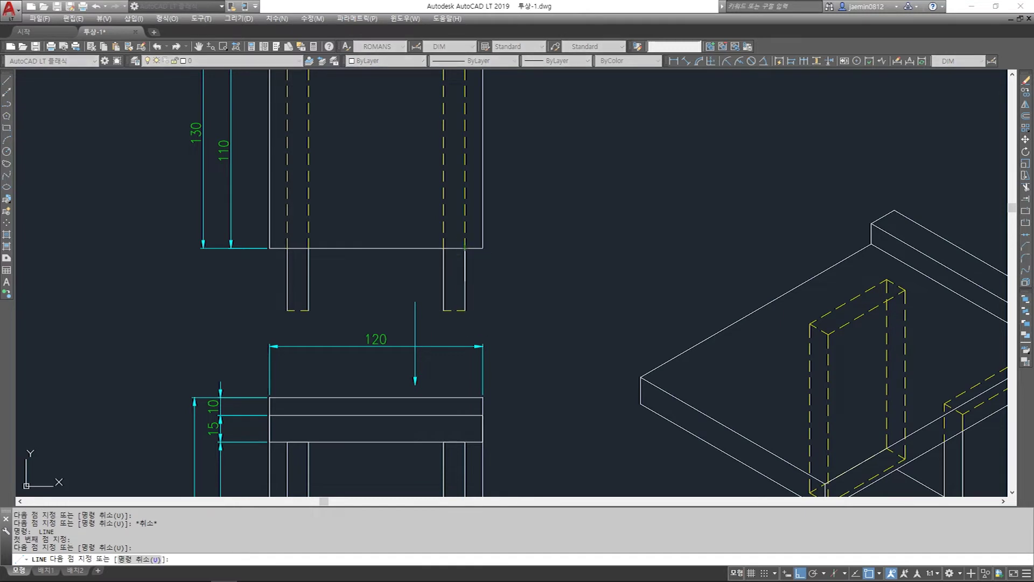
key("Escape")
Assign the two lower rib closing lines in the top view to layer 0
left_click(433, 299)
left_click(476, 321)
left_click(342, 327)
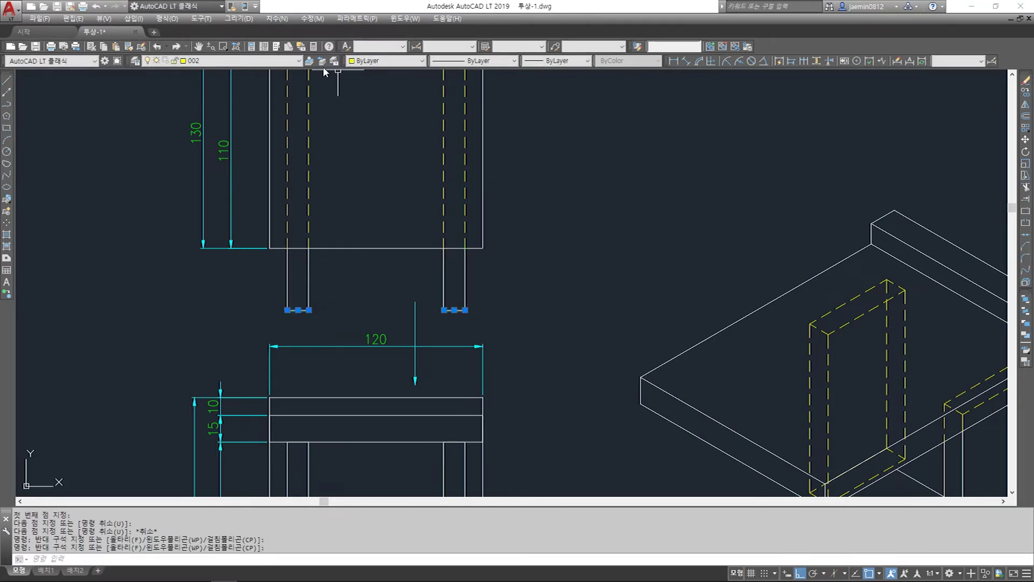
left_click(244, 71)
key("Escape")
middle_click_drag(326, 344, 343, 321)
Highlight the plate's outline and the protruding rib ends in the top view to compare covered and exposed portions
left_click(395, 203)
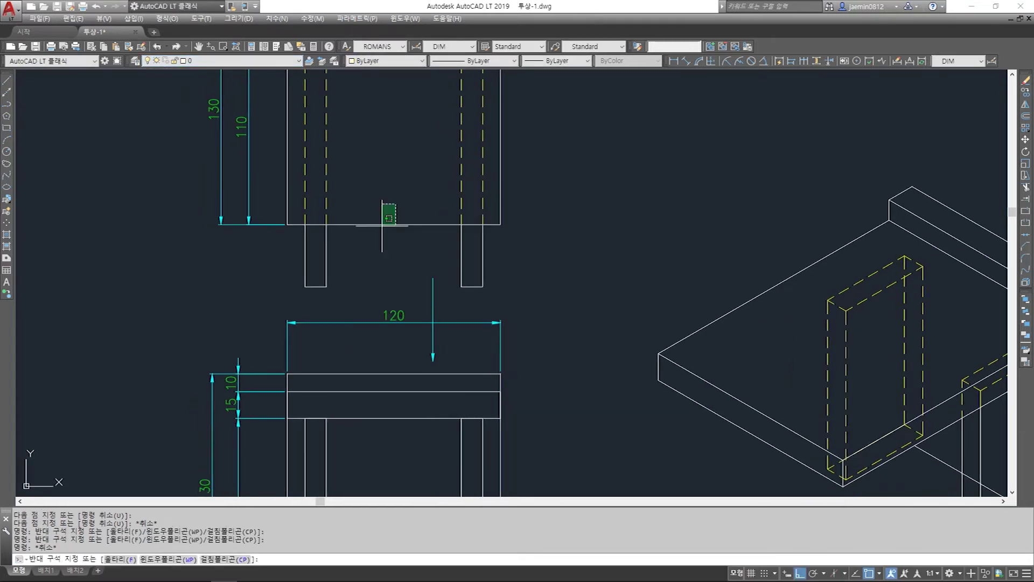
left_click(393, 203)
key("Escape")
middle_click_drag(359, 246, 346, 302)
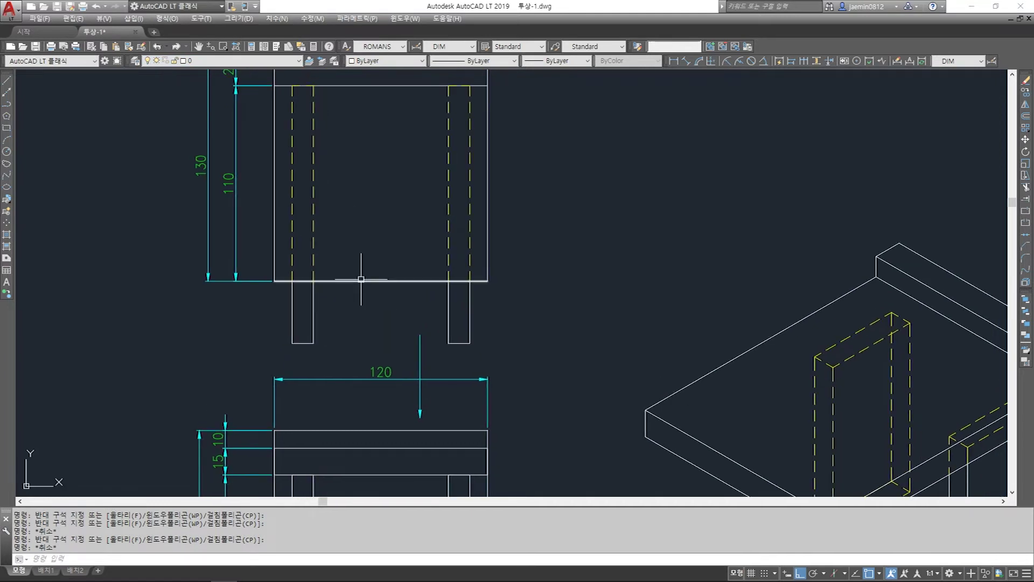
left_click(282, 251)
left_click(258, 260)
left_click(342, 258)
left_click(332, 290)
left_click(489, 239)
left_click(481, 248)
left_click(500, 261)
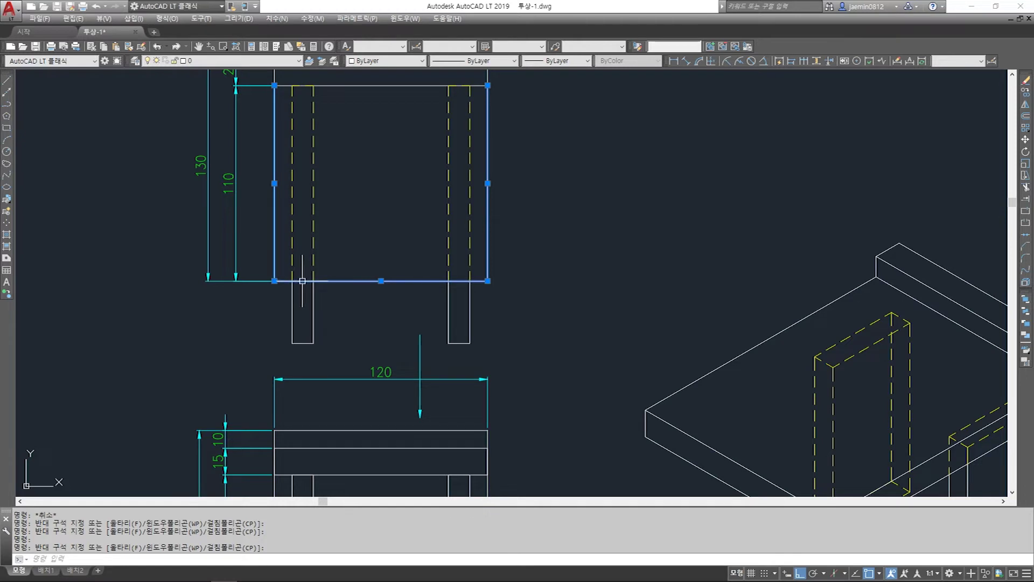
key("Escape")
left_click(334, 303)
left_click(283, 352)
left_click(515, 303)
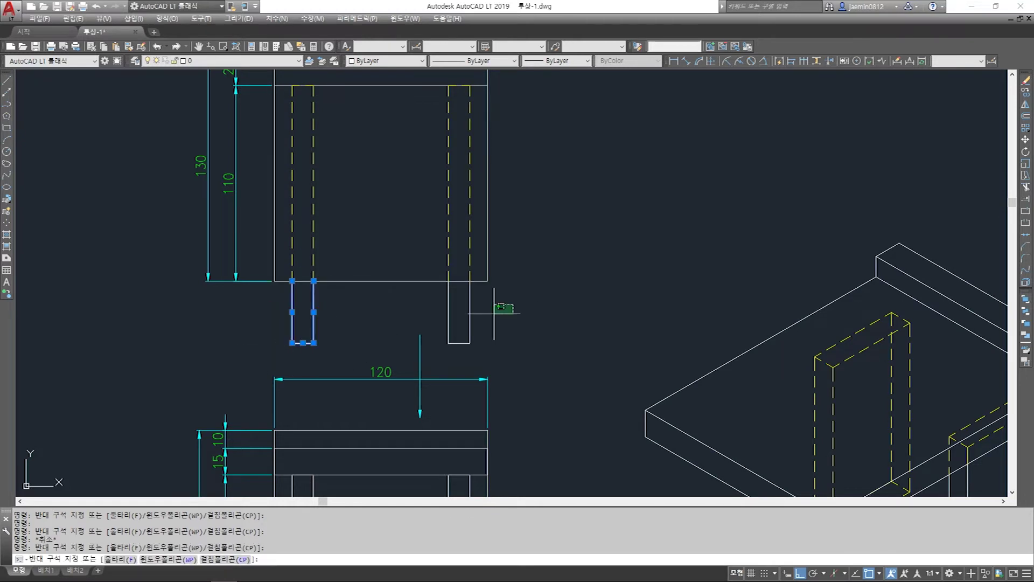
left_click(444, 354)
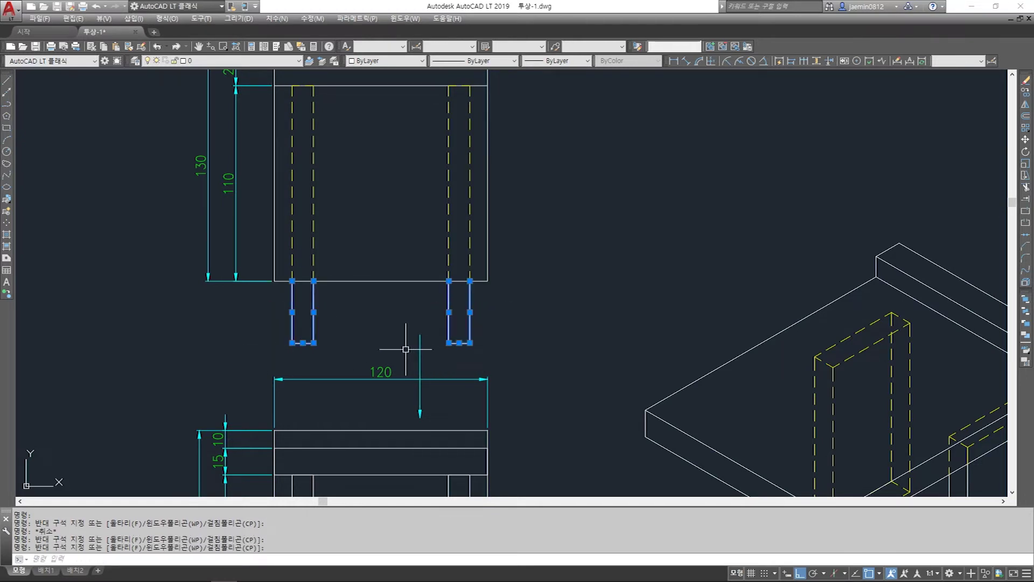
type("s")
key("Return")
left_click(509, 272)
key("Escape")
key("Escape")
Stretch one end of the plate's lower edge down by 50 in the top view
type("s")
key("Return")
left_click(506, 291)
left_click(479, 272)
key("Return")
left_click(539, 283)
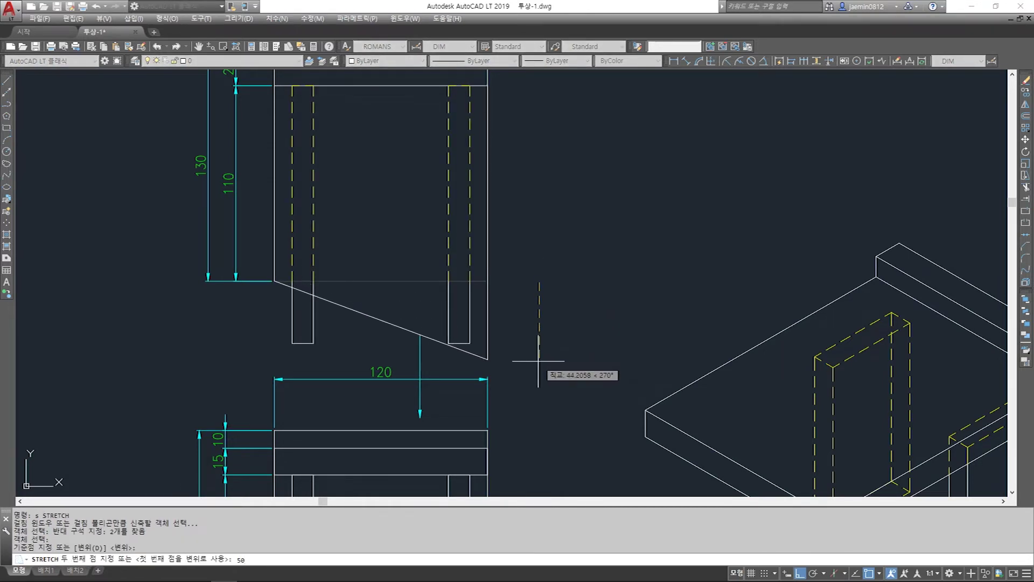
key("Escape")
key("Return")
key("Escape")
type("aa")
key("Return")
key("Escape")
Stretch the other end of the plate's lower edge and its two length dimensions down by 50
type("s")
key("Return")
left_click(283, 261)
left_click(259, 307)
left_click(260, 314)
type("5")
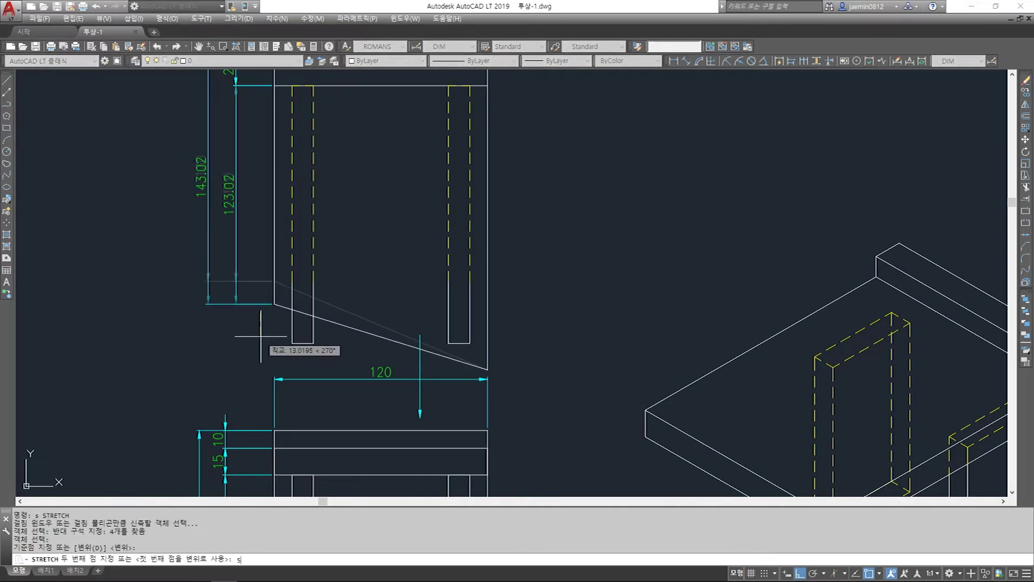
type("0")
key("Return")
key("Escape")
Assign the rib ends inside the lengthened plate to the dashed hidden-line layer in the top view
left_click(284, 257)
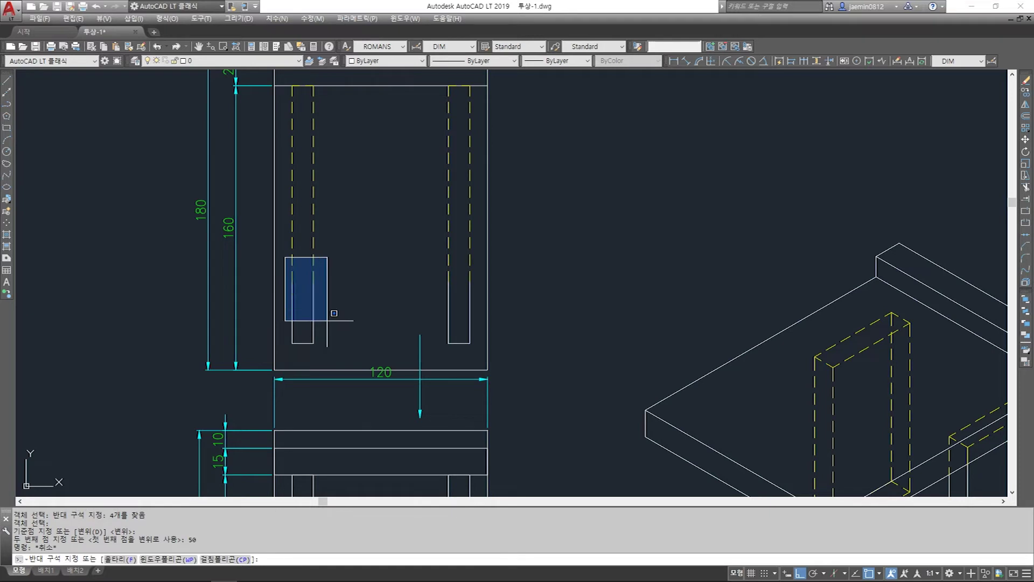
left_click(498, 376)
left_click(280, 60)
left_click(259, 88)
key("Escape")
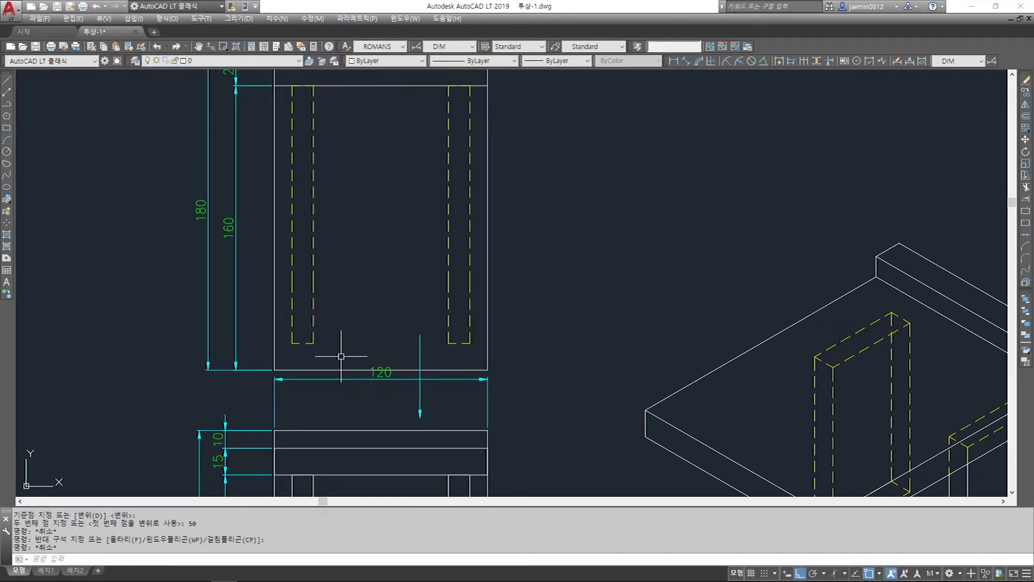
Undo the rib ends' layer change and both stretches of the plate in the top view
type("u")
key("Return")
key("Return")
key("Return")
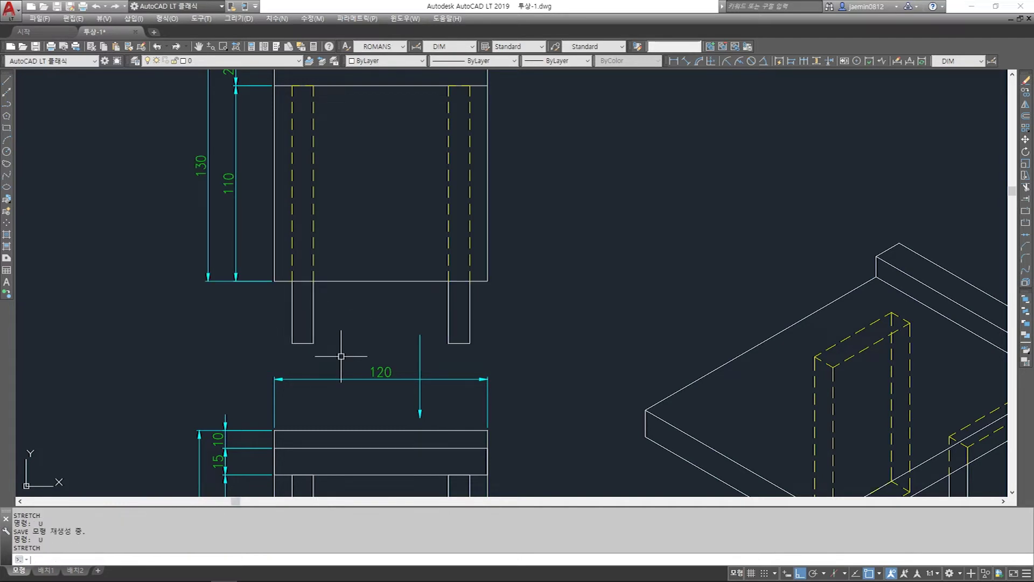
scroll(350, 266, "down", 2)
middle_click_drag(372, 268, 360, 242)
key("Escape")
type("m")
key("space")
left_click(695, 289)
left_click(665, 307)
key("Escape")
Explode the left rib under the plate in the isometric view into separate lines
type("x")
middle_click_drag(507, 420, 534, 406)
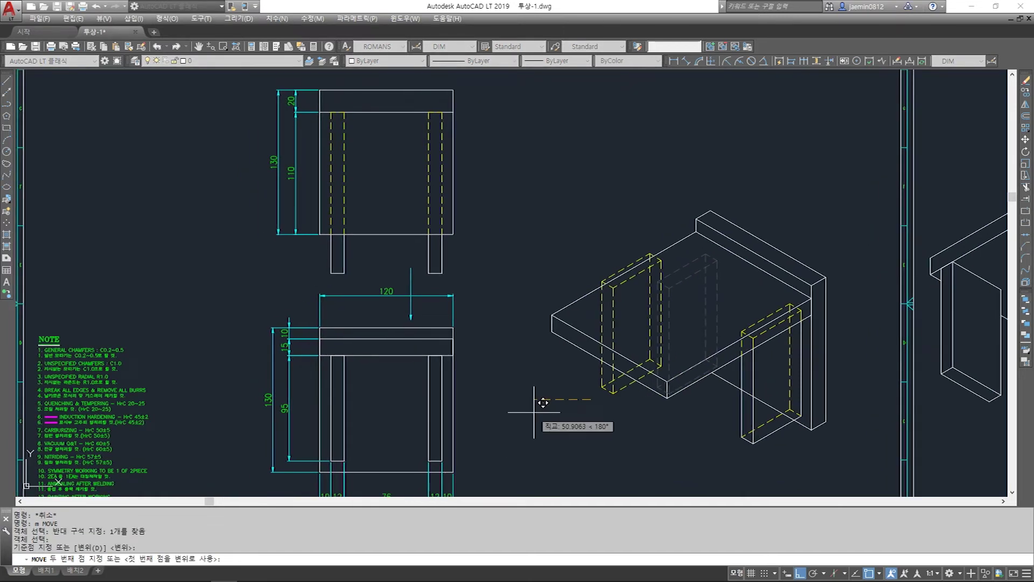
key("space")
left_click(680, 282)
key("Return")
key("Escape")
Stretch the left rib's front end along the isometric axis well past the plate's front edge, excluding the plate's edges from the selection
type("s")
key("space")
left_click(674, 223)
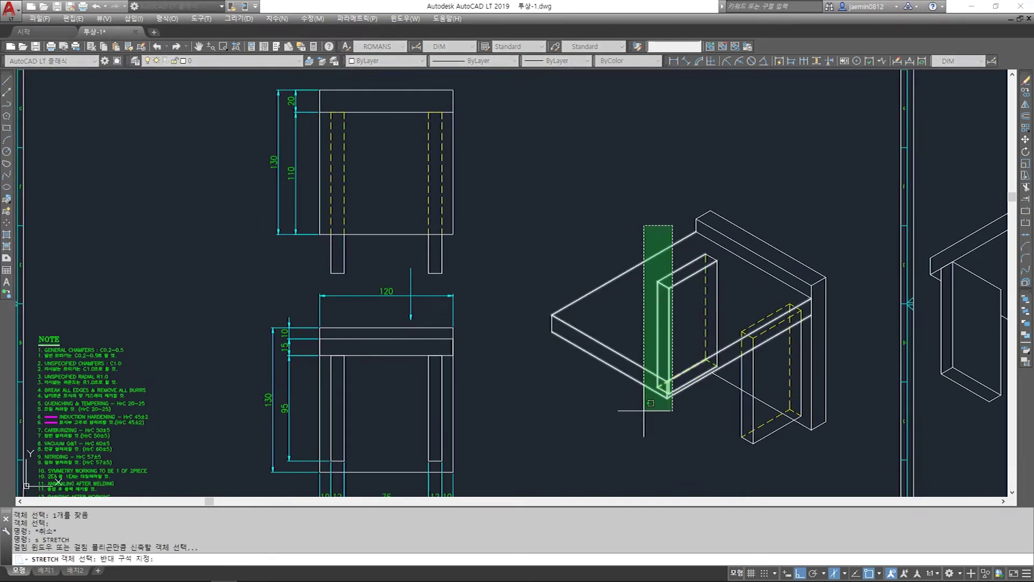
left_click(642, 404)
scroll(647, 390, "up", 2)
scroll(688, 400, "up", 2)
left_click(685, 402, "shift")
left_click(822, 264, "shift")
left_click(819, 293, "shift")
scroll(810, 308, "down", 2)
key("space")
left_click(723, 386)
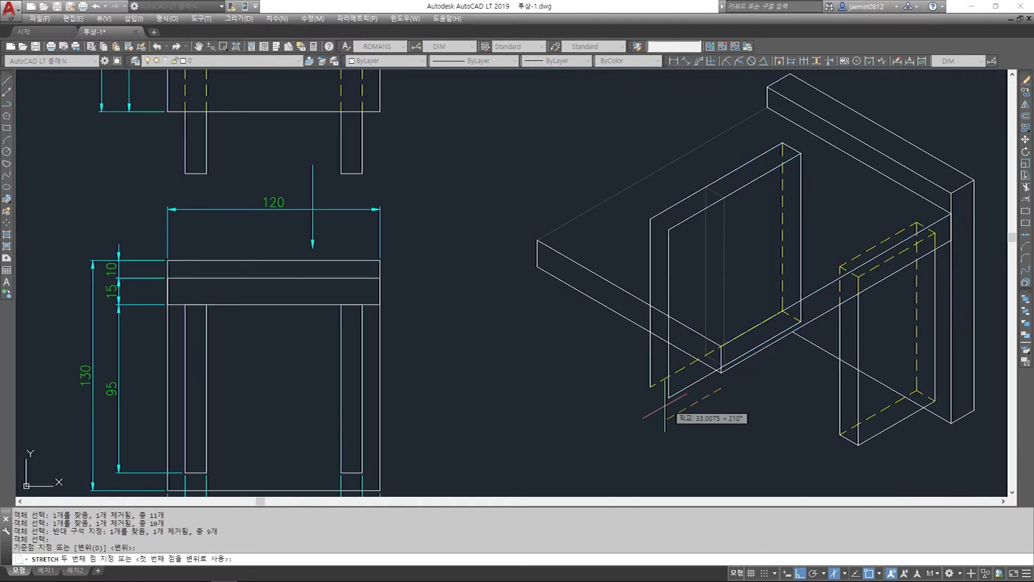
middle_click_drag(543, 434, 572, 389)
left_click(540, 407)
key("Escape")
key("Escape")
Trim the left rib's two long upper edges behind the plate, using the plate's lower front edge as the cutting edge
middle_click_drag(716, 402, 660, 420)
type("tr")
key("space")
key("Escape")
type("tr")
key("space")
key("space")
left_click(559, 250)
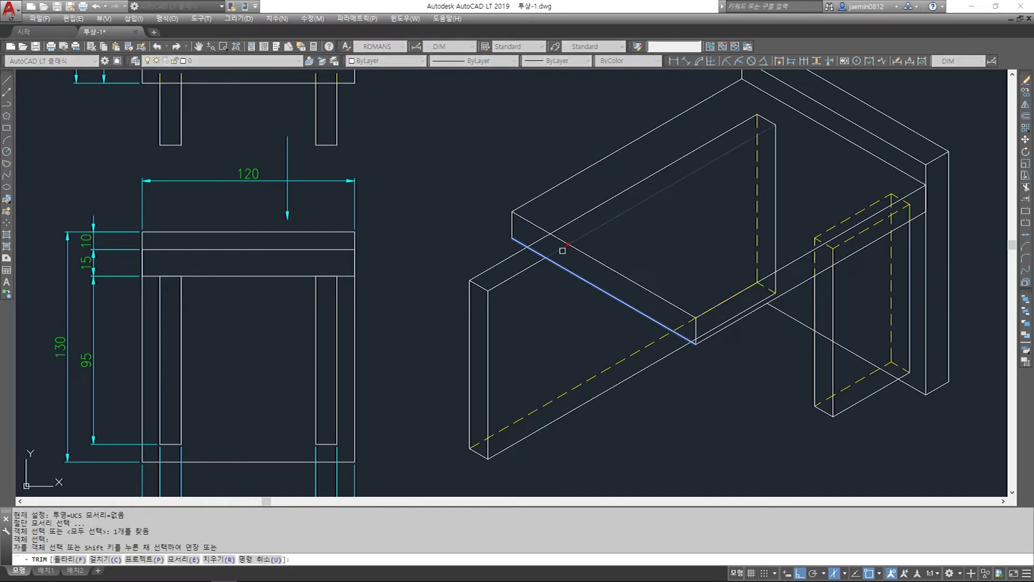
left_click(568, 225)
key("Escape")
Draw two lines from the plate's lower front edge to the left rib's rear upper corners in the isometric view
type("l")
key("space")
left_click(545, 256)
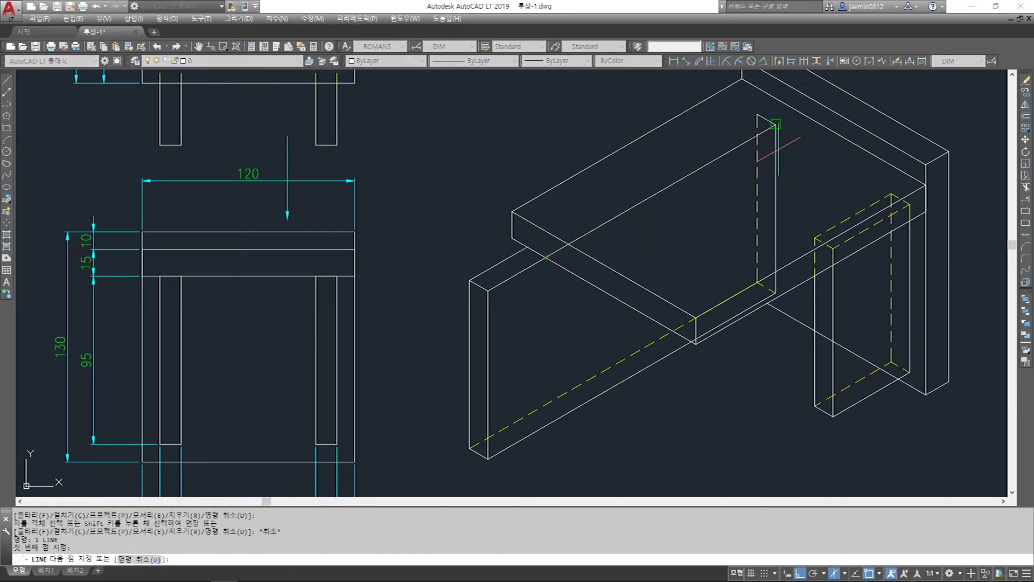
key("Escape")
key("space")
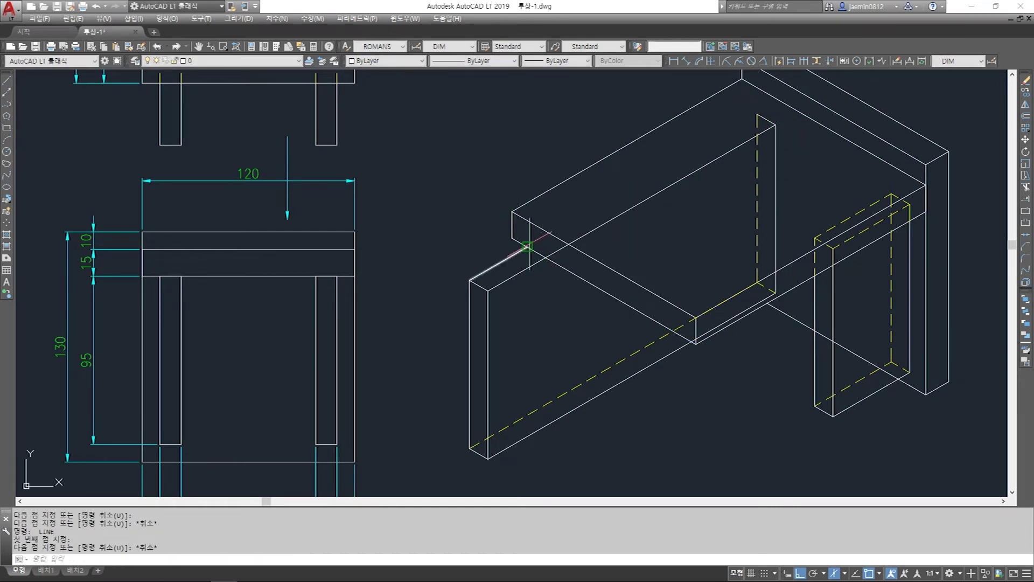
left_click(528, 246)
left_click(757, 115)
key("Escape")
Match the left rib's covered upper edges and solid rear vertical edge to its dashed rear edge
left_click(778, 112)
left_click(706, 168)
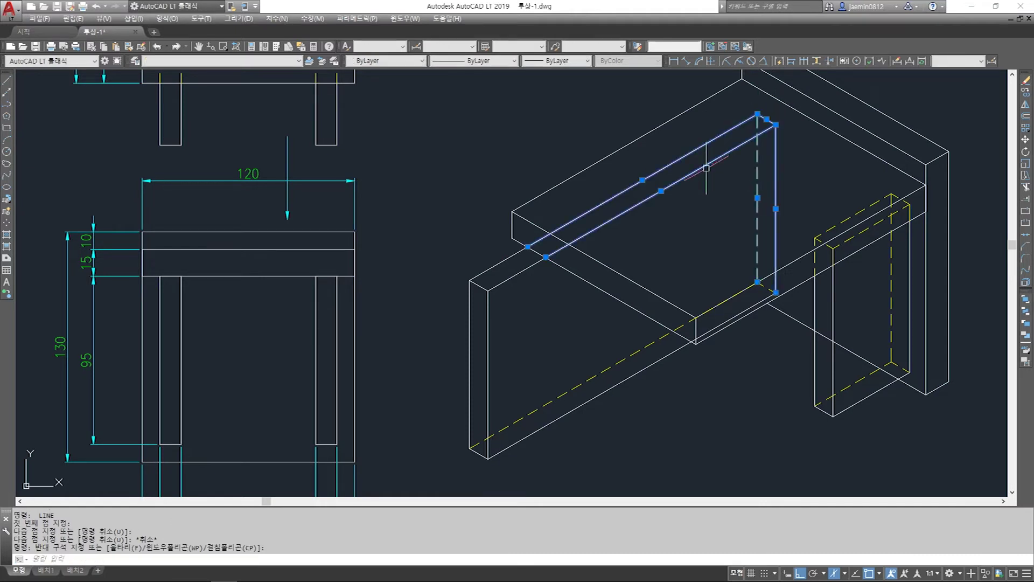
key("Escape")
type("mm")
key("space")
left_click(758, 176)
left_click(778, 114)
left_click(699, 170)
key("Escape")
key("Escape")
Trim the left rib's solid long lower edge where it runs behind the plate's front corner
type("tr")
key("space")
scroll(687, 329, "up", 2)
key("Escape")
type("tr")
key("space")
left_click(681, 336)
key("Escape")
key("Escape")
type("tr")
left_click(681, 341)
key("space")
left_click(711, 339)
key("Escape")
Draw the covered part of the left rib's lower edge to its rear corner and match it to the dashed lines
type("l")
left_click(696, 349)
left_click(829, 271)
key("Escape")
type("mm")
left_click(829, 254)
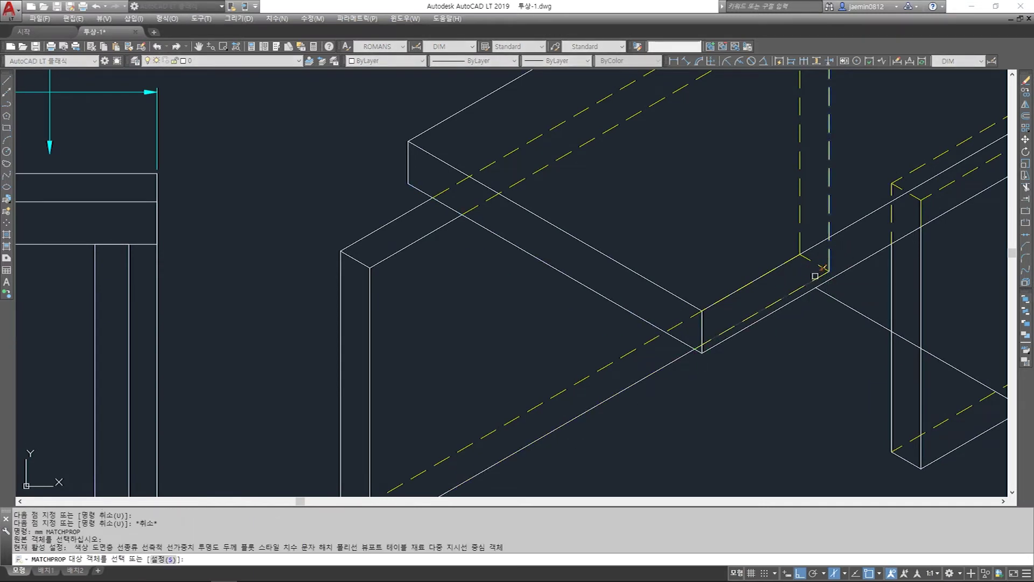
left_click(812, 281)
key("Escape")
Copy the plate's lower edge in the top view a short distance straight up into the plate
scroll(771, 315, "down", 2)
scroll(755, 335, "down", 1)
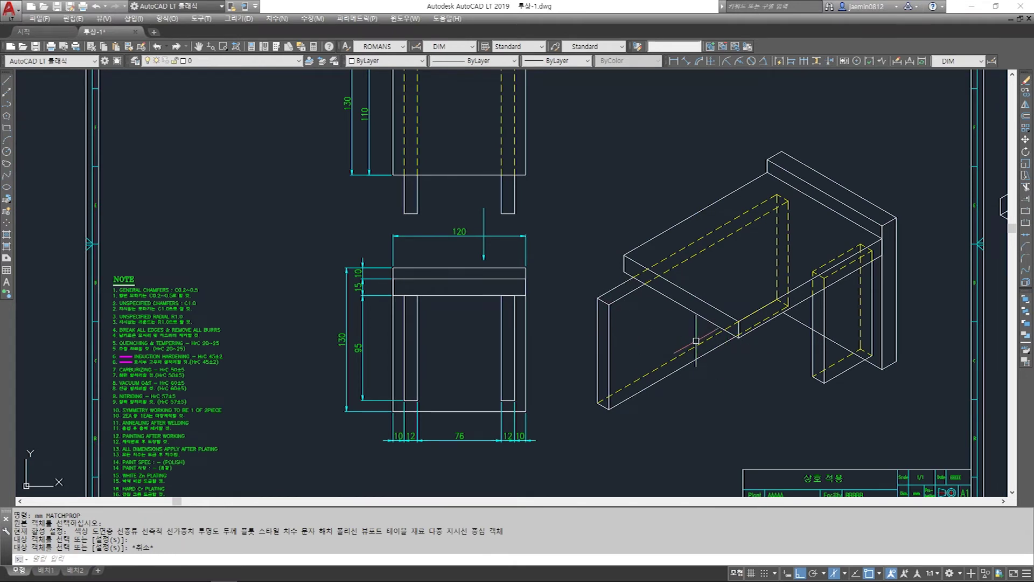
middle_click_drag(564, 220, 577, 258)
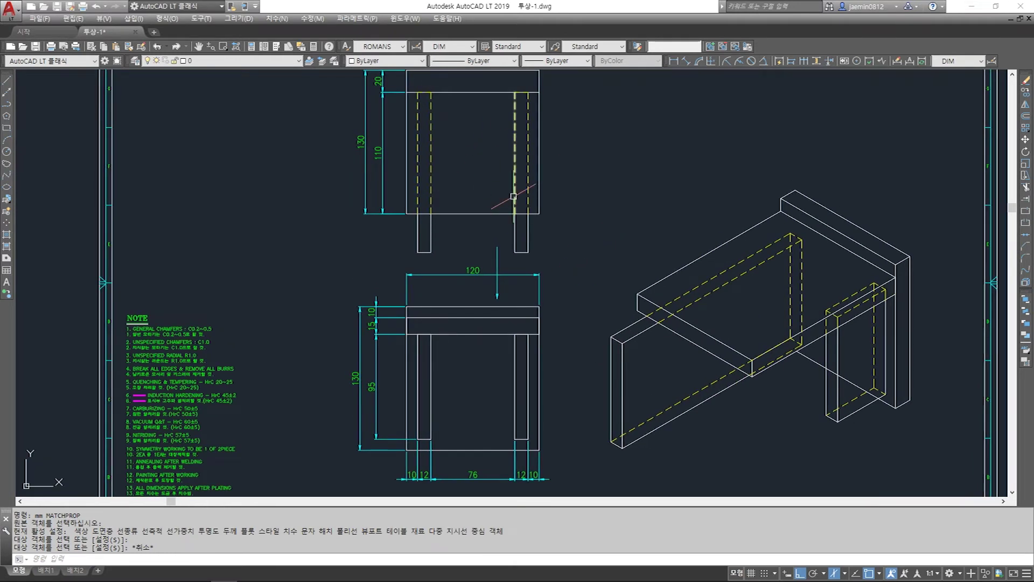
scroll(501, 216, "up", 4)
key("Escape")
key("Escape")
key("Escape")
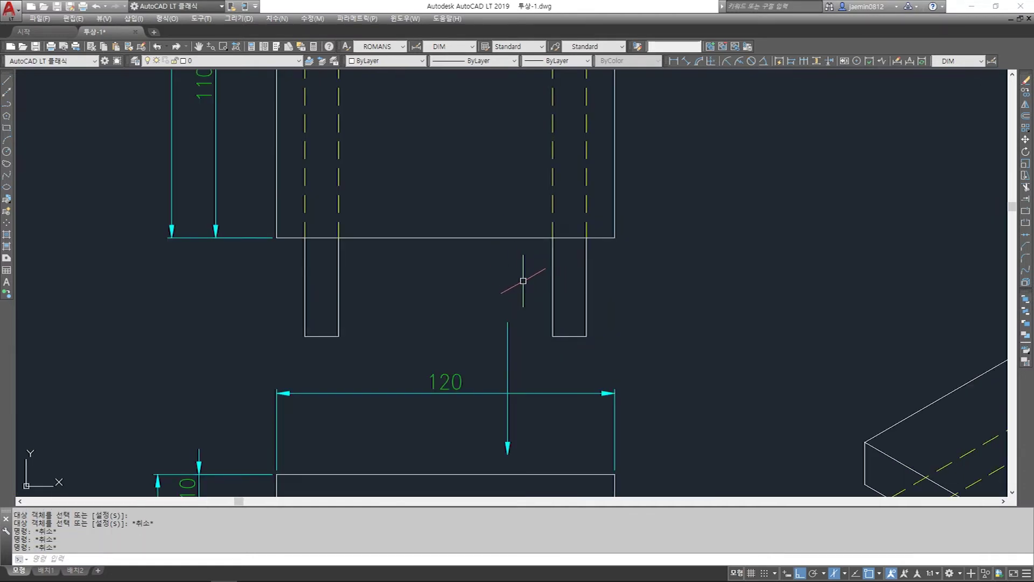
type("cc")
key("space")
left_click(495, 226)
left_click(435, 276)
key("space")
left_click(684, 315)
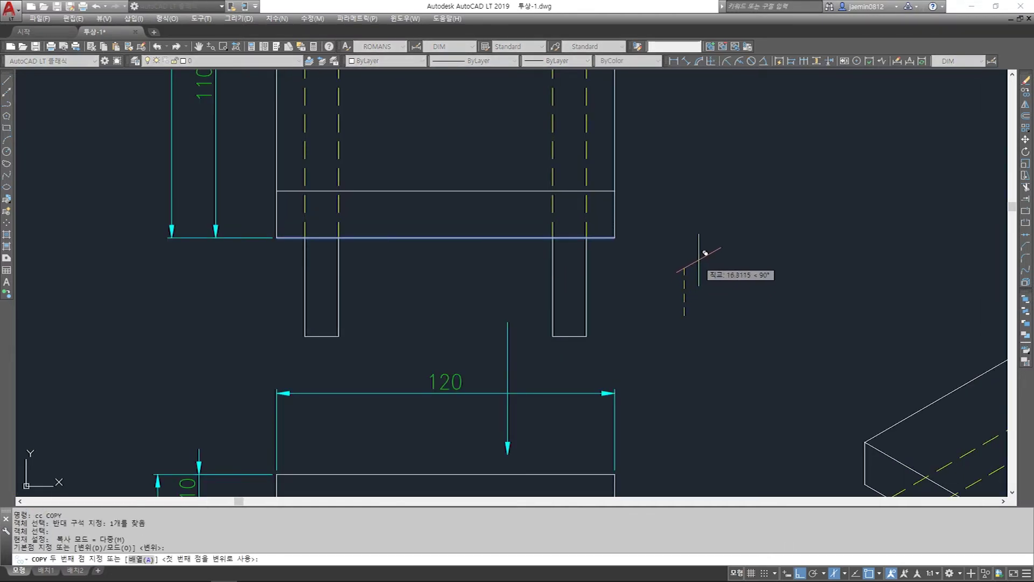
key("space")
key("Escape")
Trim the dashed sides of both ribs between the copied line and the plate's lower edge
type("tr")
left_click(463, 171)
left_click(462, 211)
key("space")
left_click(462, 211)
left_click(313, 222)
left_click(305, 225)
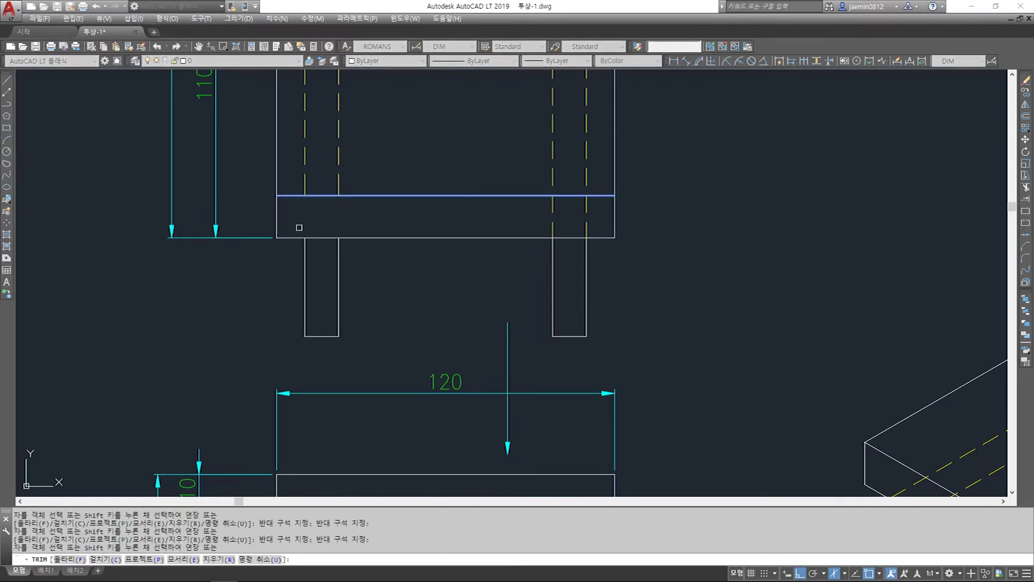
left_click(603, 205)
left_click(543, 217)
key("Escape")
Trim the copied line outside and between the ribs, leaving only a closing line across each rib
type("tr")
left_click(603, 170)
left_click(293, 207)
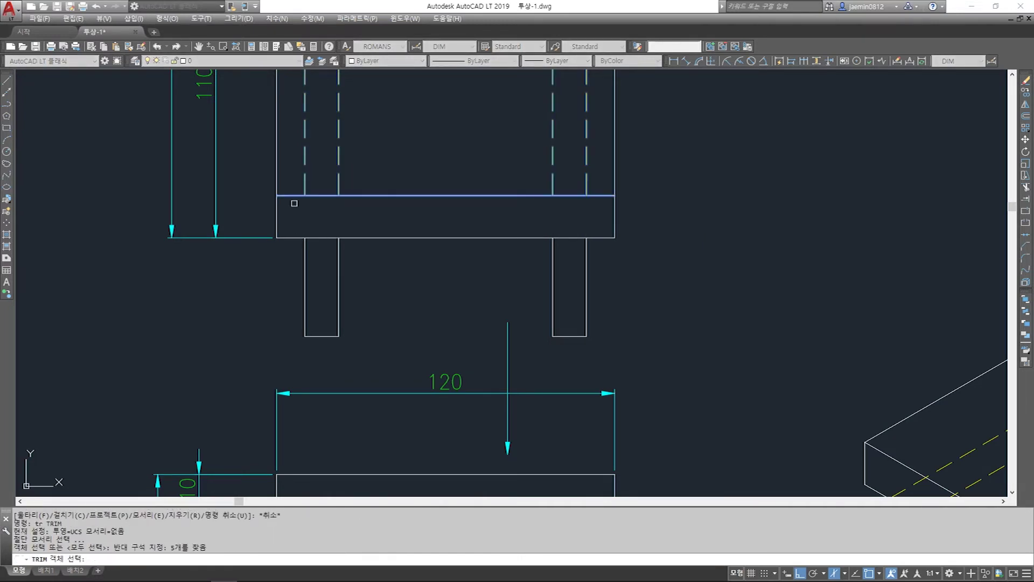
key("space")
left_click(292, 205)
left_click(392, 195)
key("Escape")
Erase the solid rib ends protruding below the plate's lower edge in the top view
type("e")
left_click(615, 261)
left_click(296, 287)
key("space")
left_click(299, 281)
left_click(356, 354)
key("space")
Match the closing lines of both ribs in the top view to the ribs' dashed hidden-line properties
type("ma MATCHPROP")
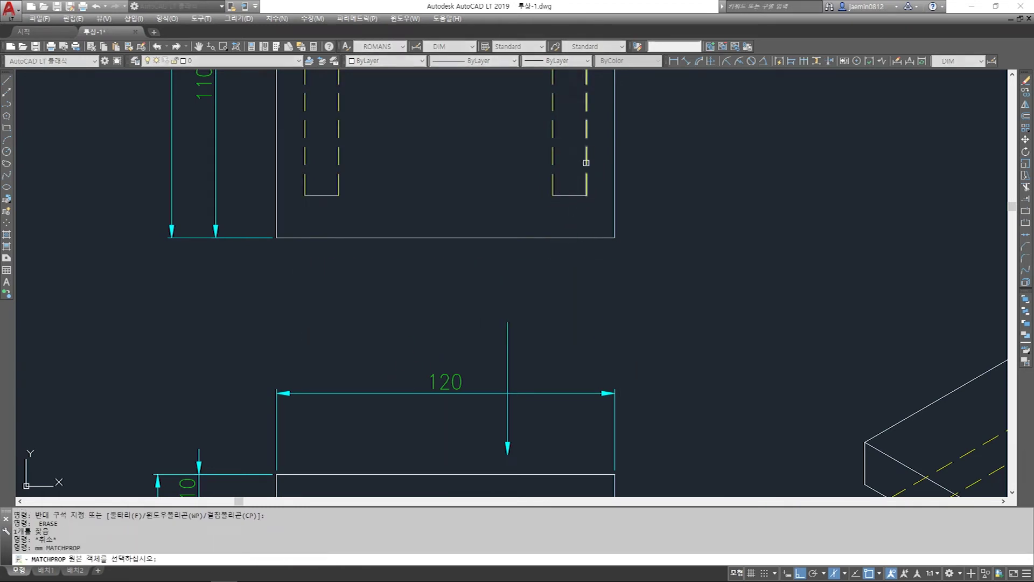
left_click(587, 162)
left_click(607, 215)
left_click(562, 182)
left_click(293, 170)
left_click(353, 214)
key("Escape")
scroll(429, 238, "down", 3)
scroll(470, 284, "down", 2)
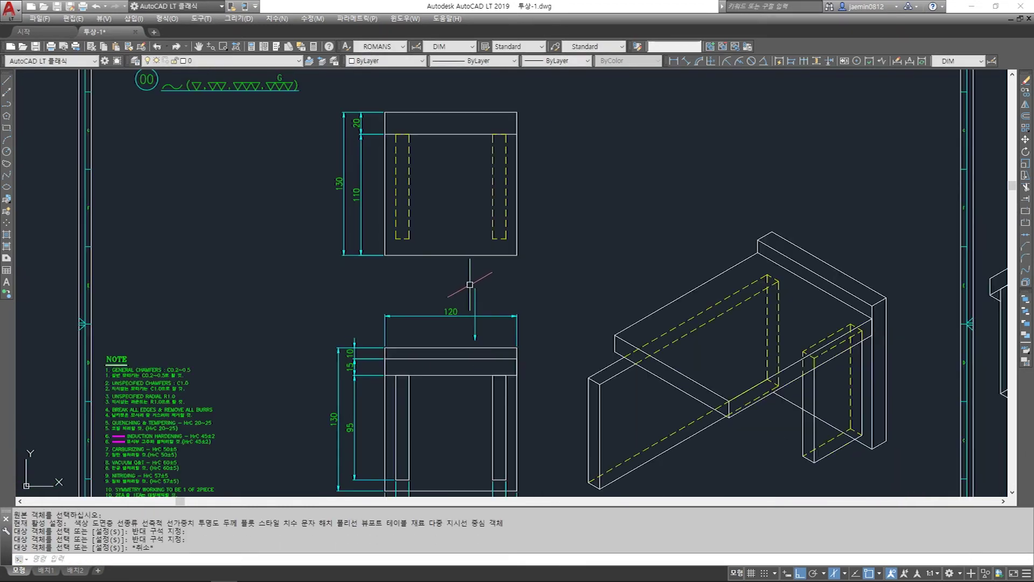
key("Escape")
middle_click_drag(692, 331, 608, 260)
scroll(607, 328, "up", 2)
key("Escape")
key("Escape")
type("s")
left_click(474, 261)
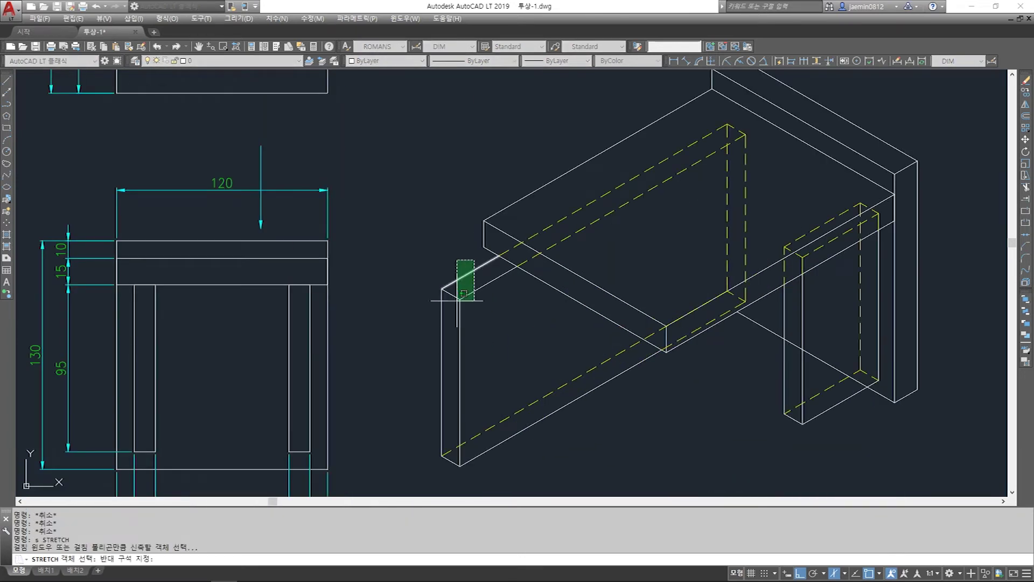
middle_click_drag(435, 403, 440, 354)
left_click(408, 444)
key("space")
left_click(569, 433)
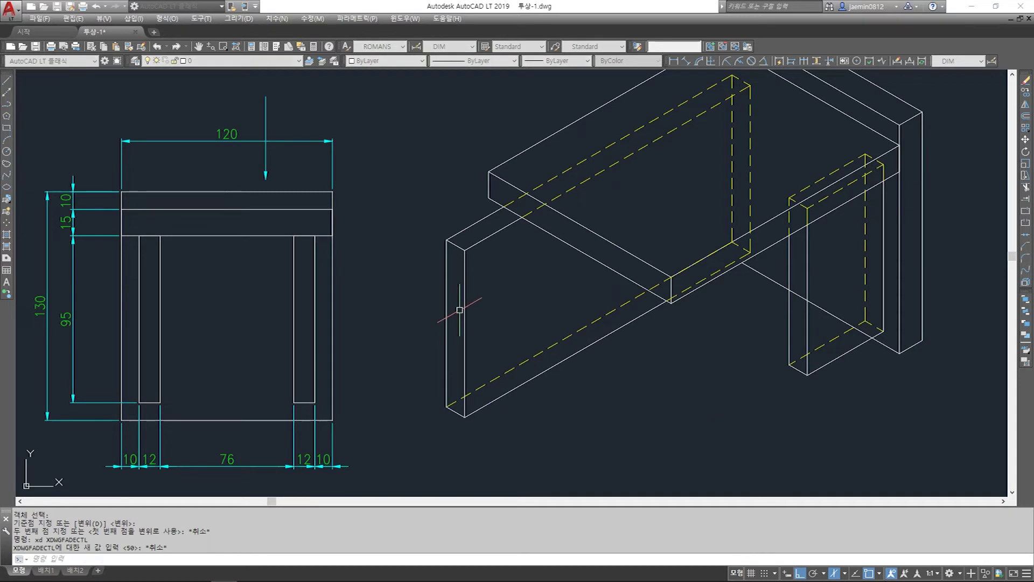
left_click(449, 241)
key("Escape")
Stretch the protruding end of the left rib in the isometric view back to the plate's lower front edge
key("space")
left_click(472, 208)
left_click(416, 440)
key("space")
left_click(450, 242)
key("Escape")
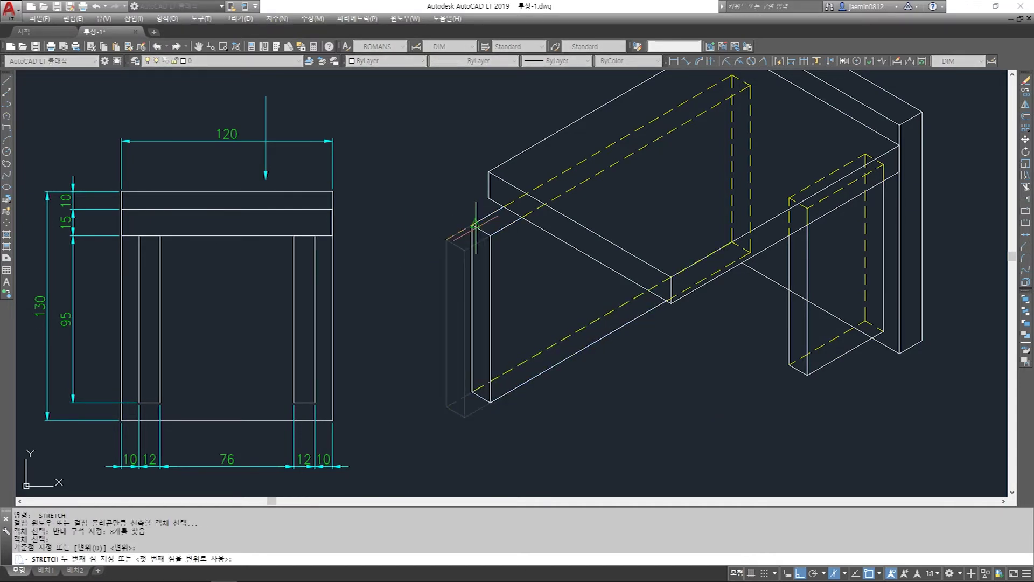
Stretch the left rib's front end further back so that it sits underneath the plate in the isometric view
scroll(446, 208, "up", 2)
type("s")
key("space")
left_click(564, 150)
scroll(539, 194, "down", 2)
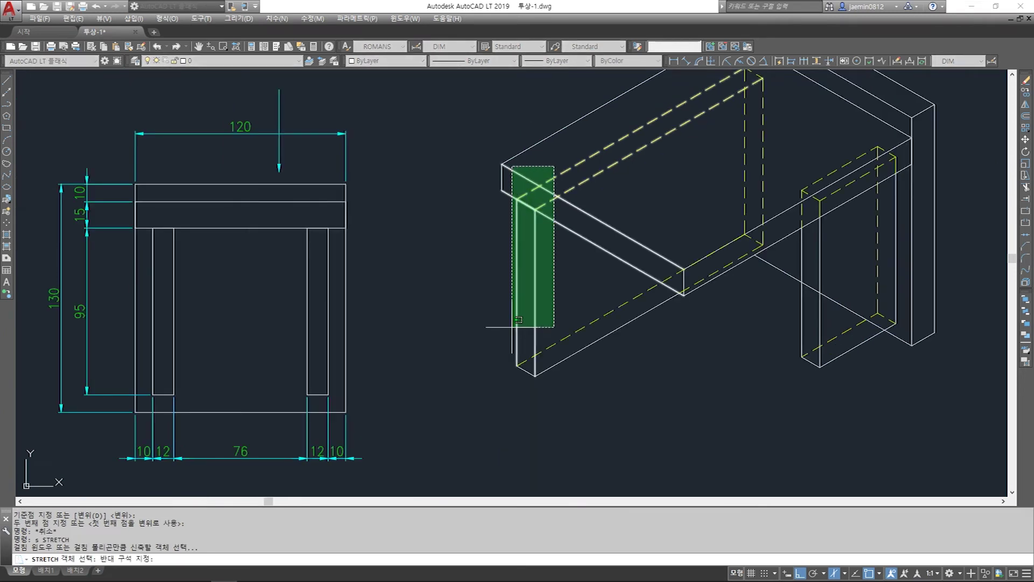
left_click(514, 396)
key("space")
left_click(630, 369)
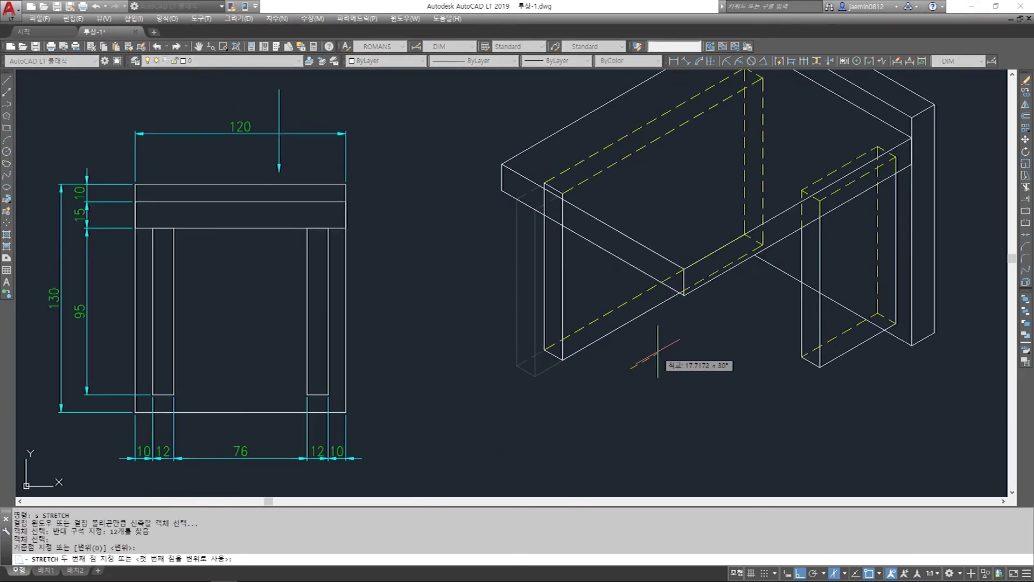
key("Escape")
Trim the left rib's lines where they cross the plate's front face, using the plate's front edges as boundaries
key("Escape")
type("tr")
key("space")
scroll(545, 213, "up", 4)
left_click(604, 232)
left_click(597, 254)
key("space")
left_click(598, 213)
left_click(561, 201)
left_click(557, 175)
left_click(532, 185)
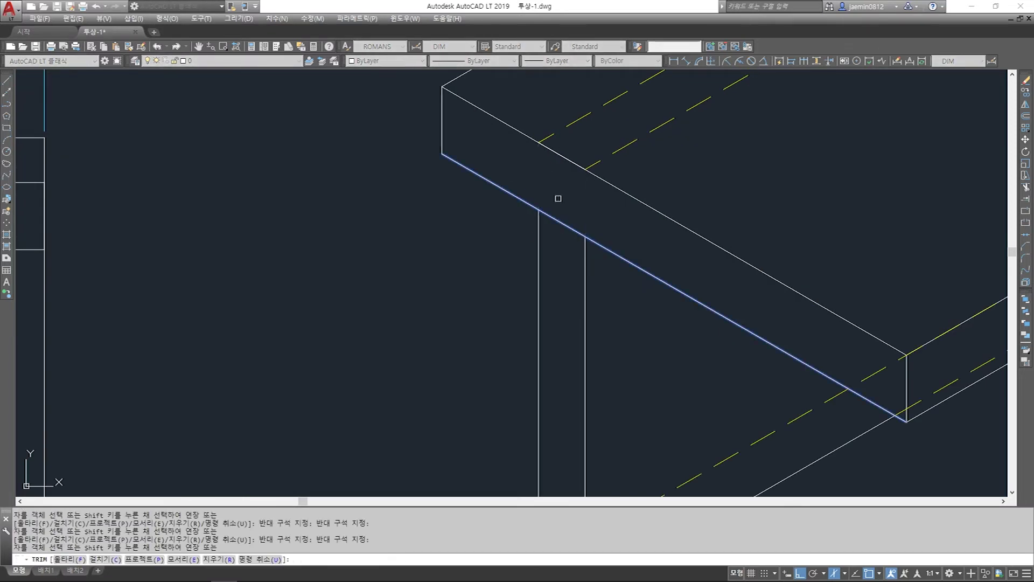
key("Escape")
key("Escape")
scroll(644, 215, "down", 4)
key("space")
key("Escape")
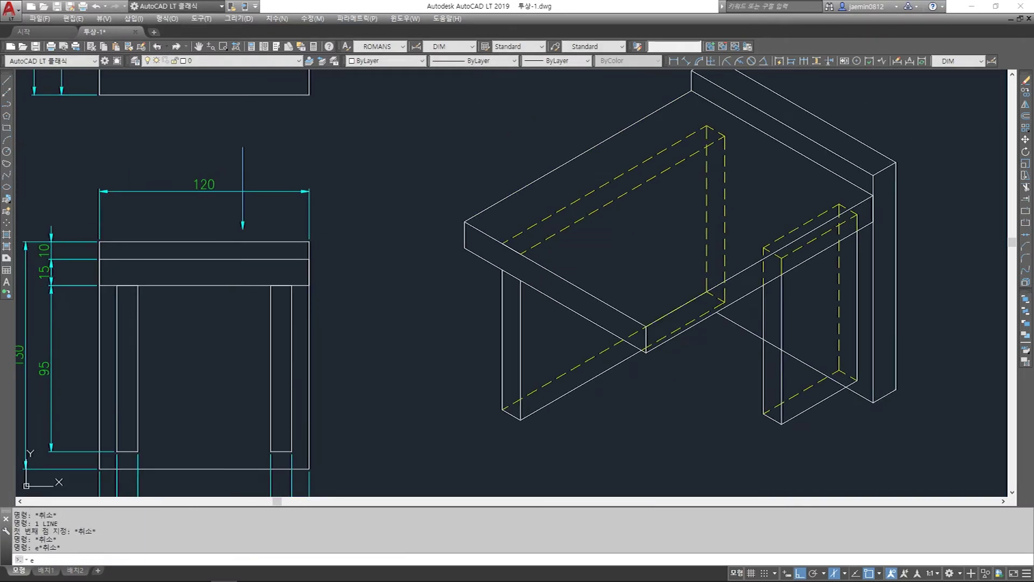
Erase the left rib's dashed upper edges and dashed rear end lines seen through the plate's top face
type("e")
key("space")
left_click(587, 229)
left_click(537, 173)
key("space")
key("space")
left_click(737, 128)
left_click(659, 178)
key("space")
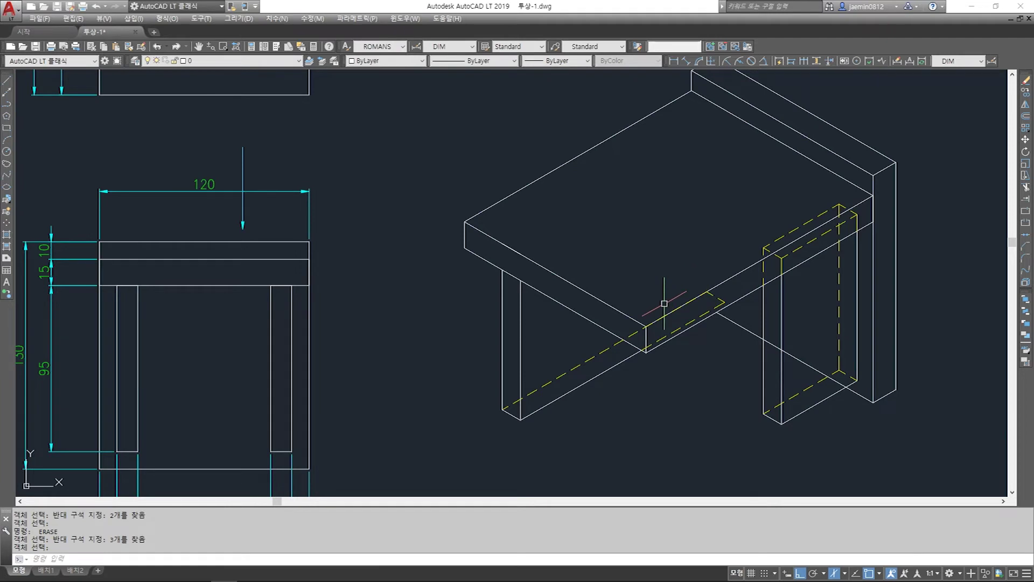
Trim the left rib's lower dashed lines inside the plate's side face and erase the leftover dashed segments
key("space")
left_click(610, 329)
key("space")
scroll(637, 335, "up", 4)
left_click(640, 327)
left_click(673, 357)
key("Escape")
type("e")
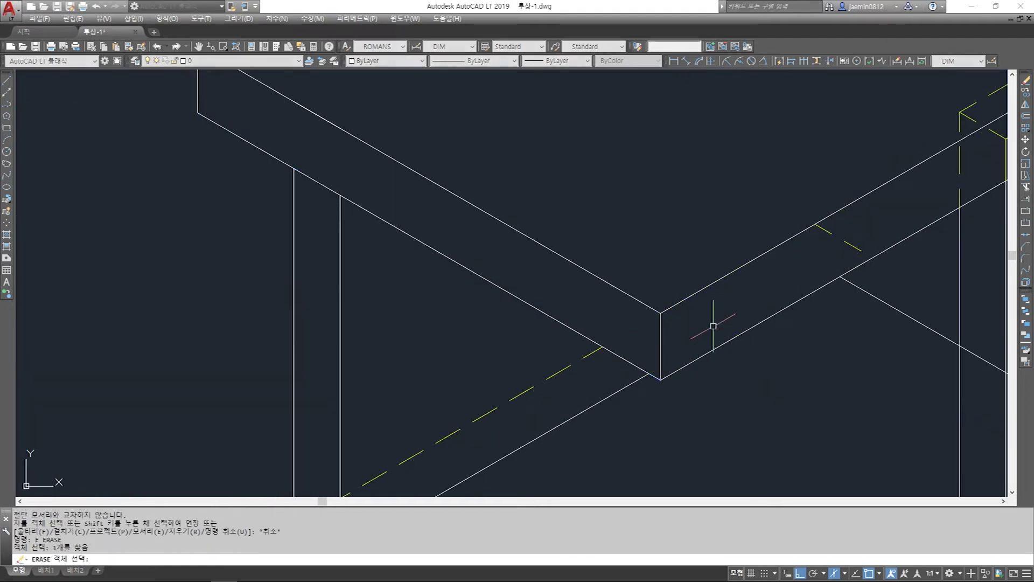
left_click(784, 300)
key("space")
key("Escape")
scroll(701, 367, "down", 4)
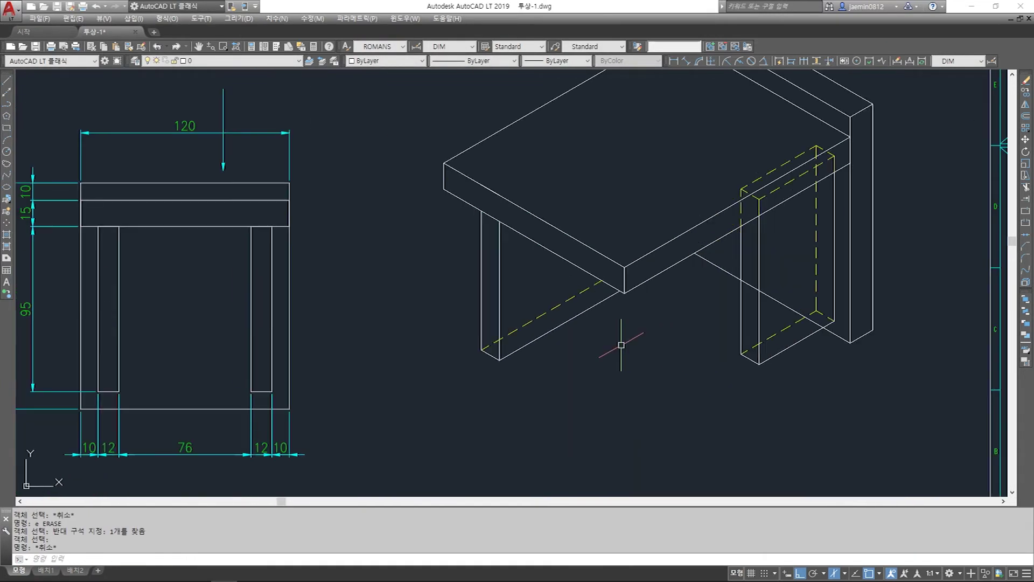
scroll(621, 348, "down", 2)
scroll(624, 359, "up", 2)
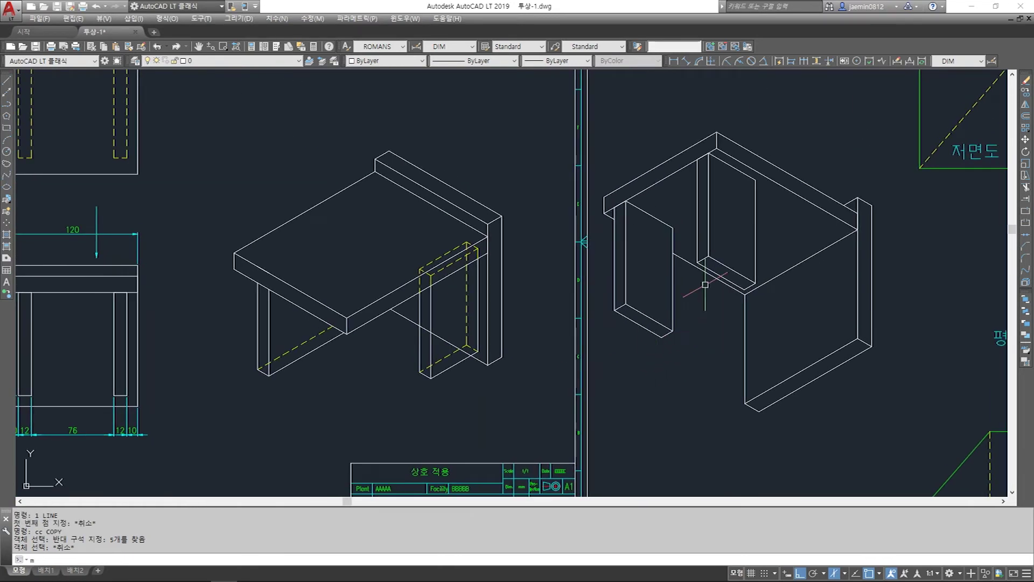
key("space")
key("Escape")
type("m")
key("space")
key("Escape")
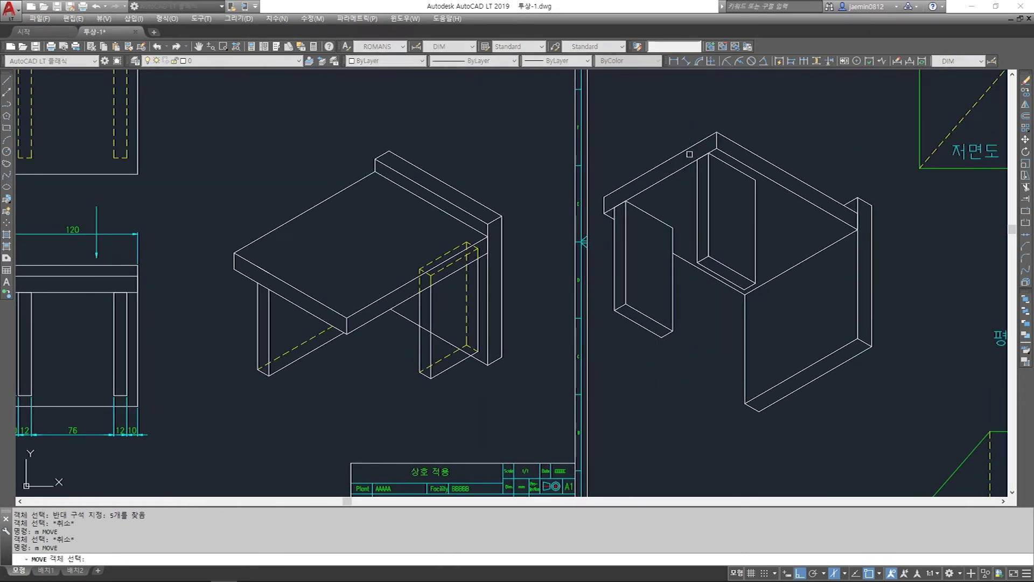
scroll(695, 159, "up", 2)
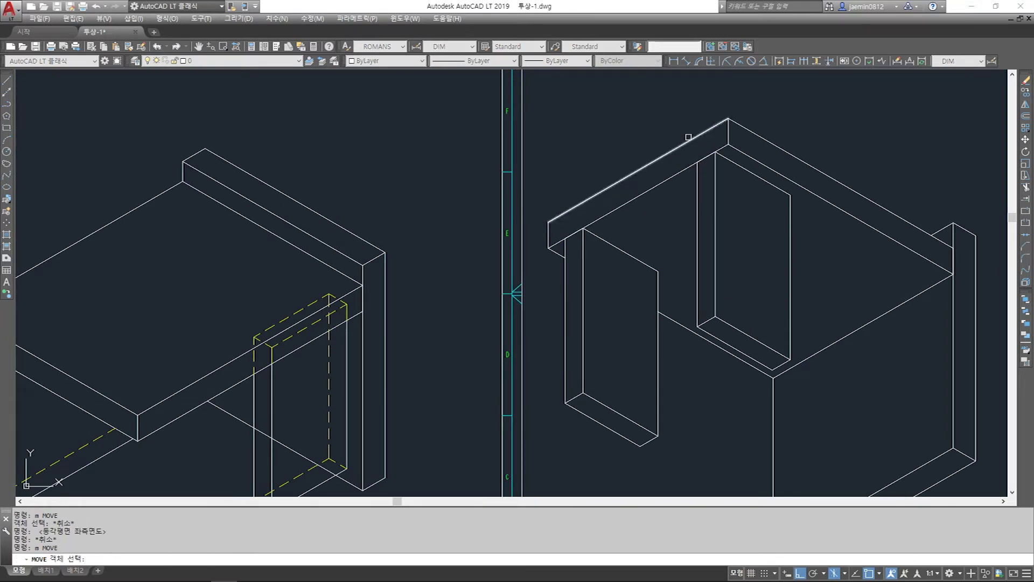
key("Escape")
key("Escape")
Extend the far rib's upper edge along the plate to the plate's near edge in the underside isometric view
type("e")
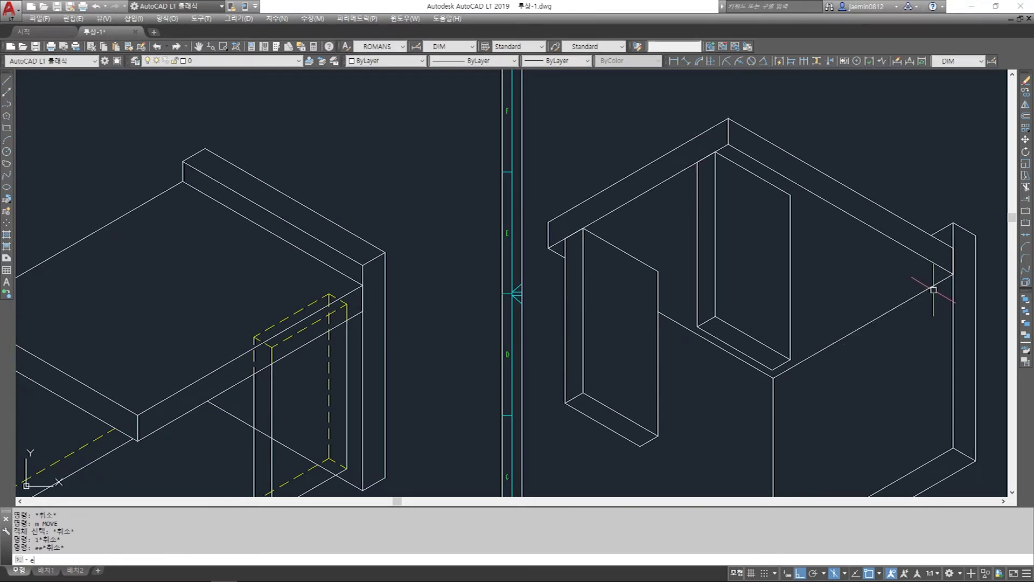
type("x")
key("space")
left_click(935, 290)
left_click(853, 281)
key("space")
left_click(776, 187)
left_click(765, 181)
key("Escape")
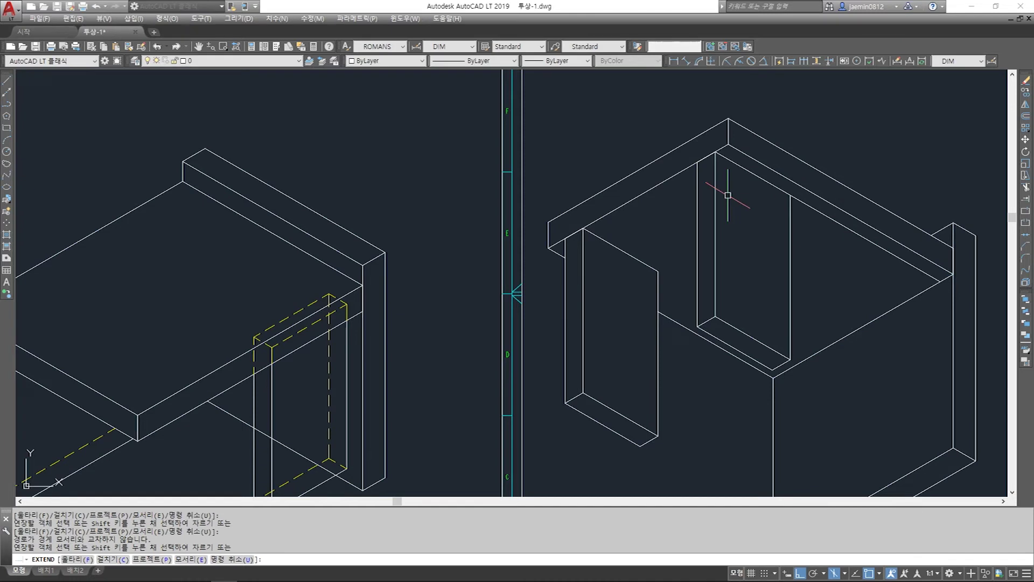
Move both ribs in the underside isometric view to the plate's near edge and restore the plate's interrupted lower edges
key("Escape")
type("m")
key("space")
left_click(680, 134)
left_click(829, 400)
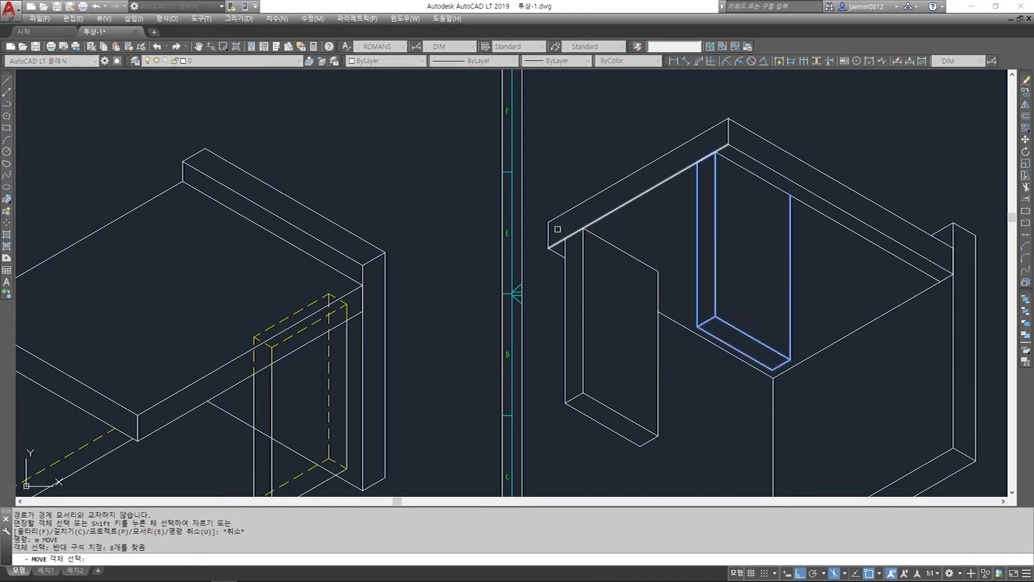
left_click(699, 471)
key("space")
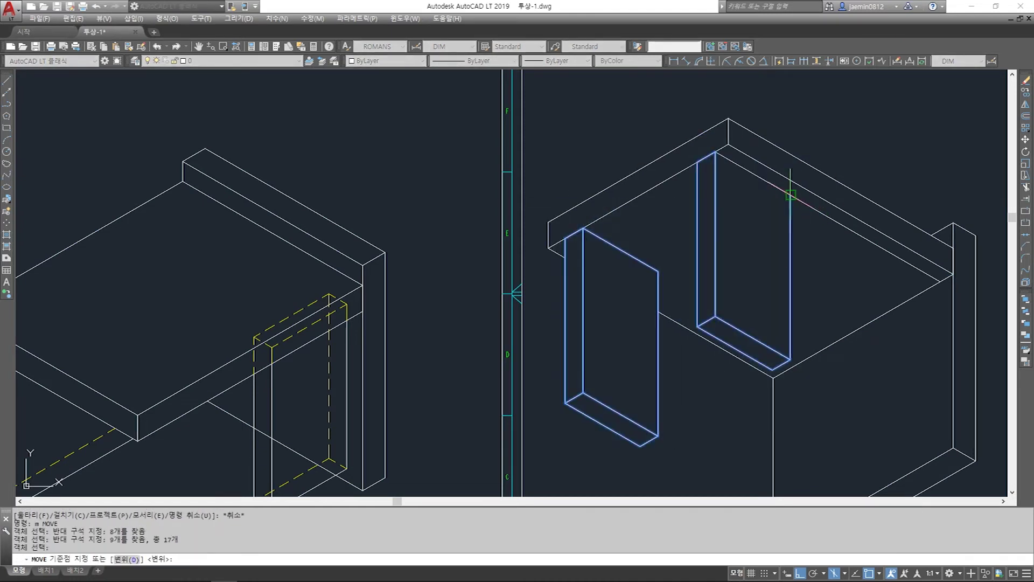
left_click(791, 194)
left_click(940, 281)
key("Escape")
key("e")
key("Escape")
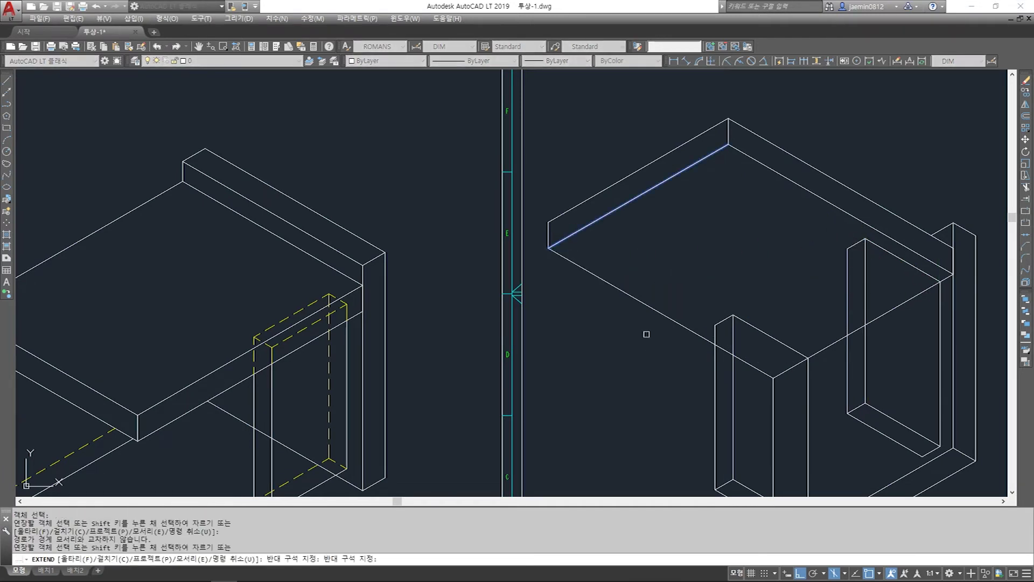
Stretch the inner end of the far rib in the underside view away from the near edge, doubling the rib's length
middle_click_drag(849, 304, 833, 246)
type("s")
key("Return")
left_click(869, 164)
left_click(809, 380)
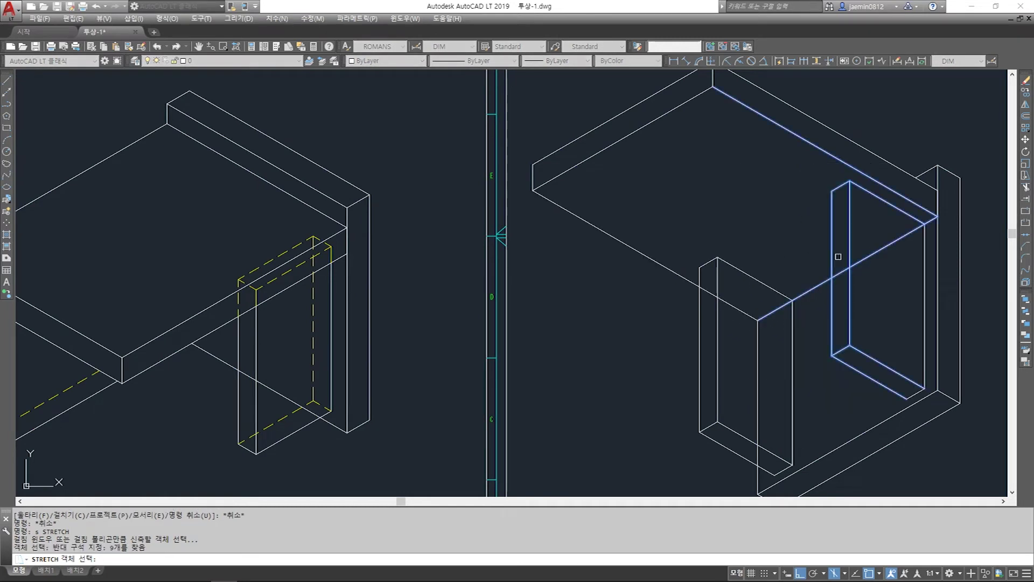
scroll(819, 293, "up", 2)
key("Return")
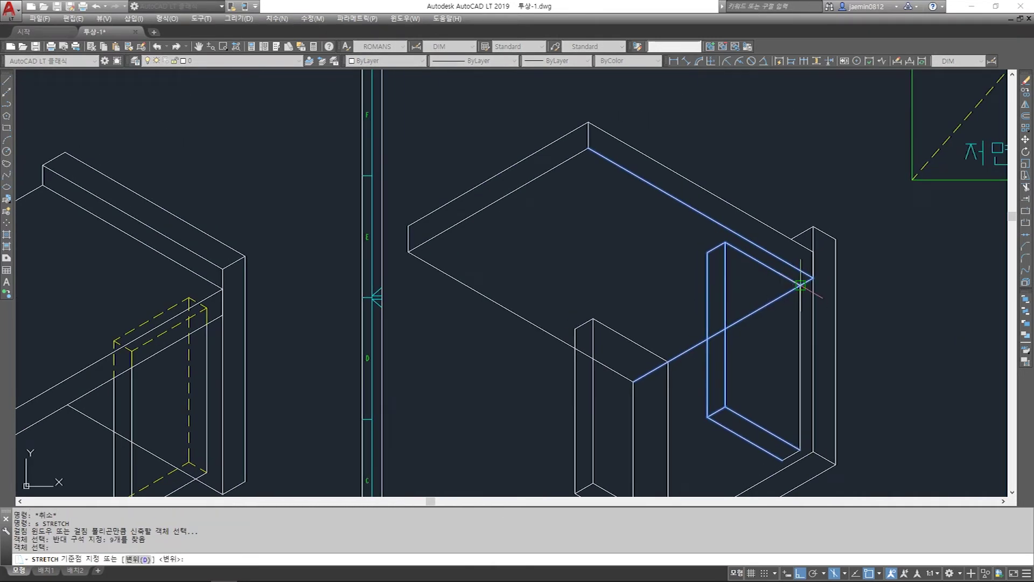
left_click(801, 286)
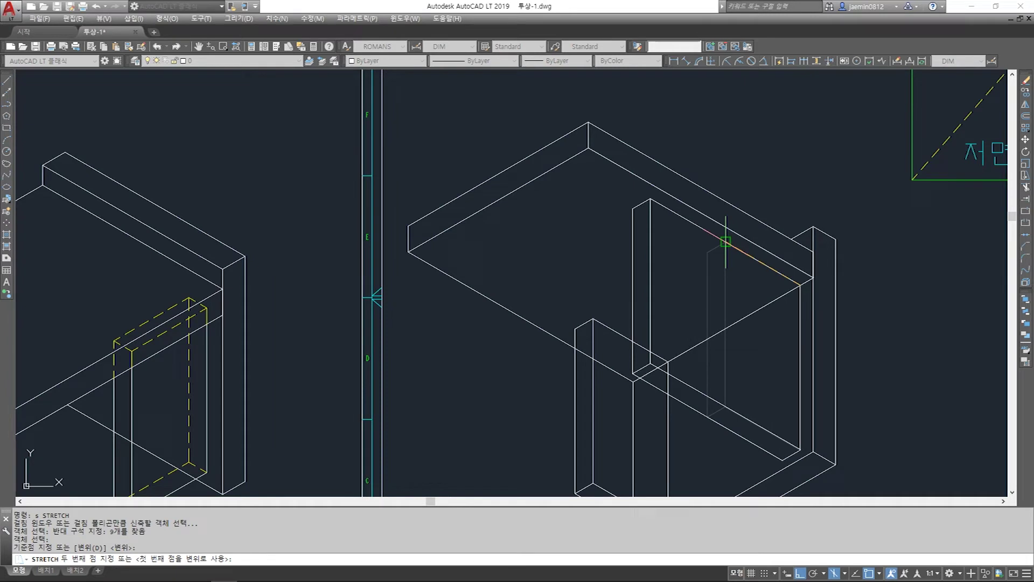
key("Escape")
Stretch the inner end of the other rib in the underside view by the same distance, doubling its length too
middle_click_drag(657, 351, 677, 296)
type("e")
key("Return")
key("Escape")
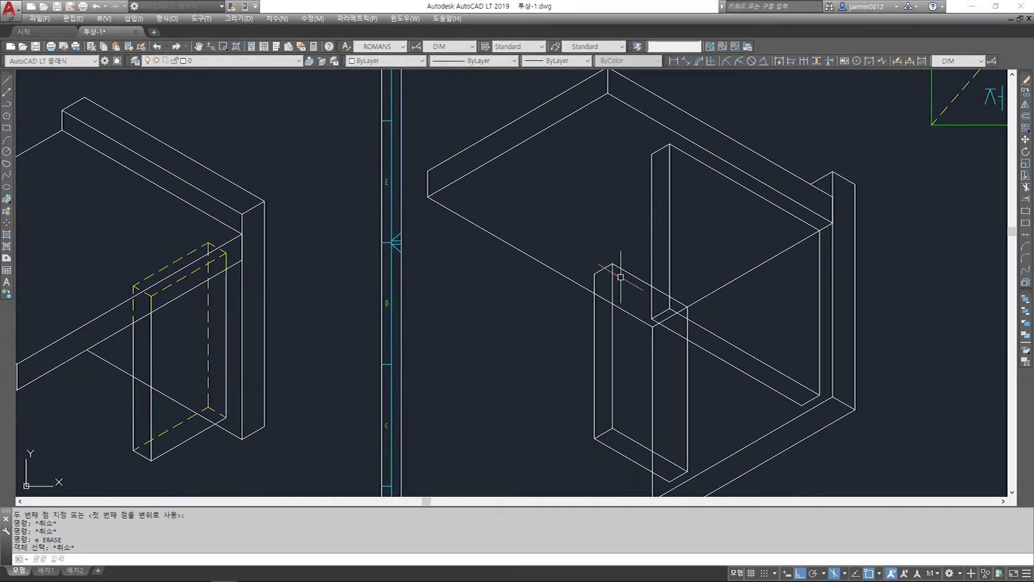
type("s")
key("Return")
left_click(622, 245)
left_click(592, 455)
key("Return")
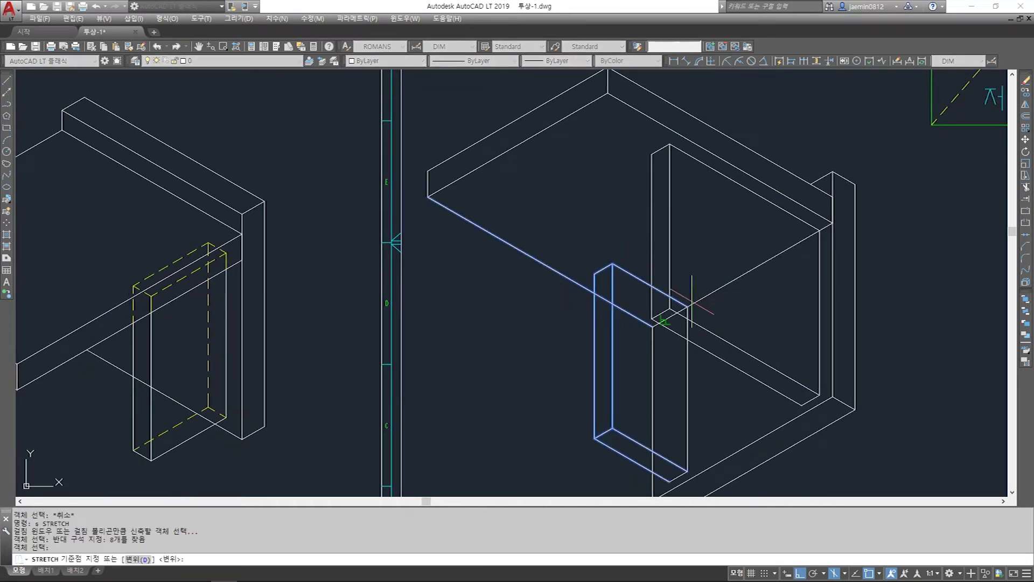
left_click(687, 307)
key("Escape")
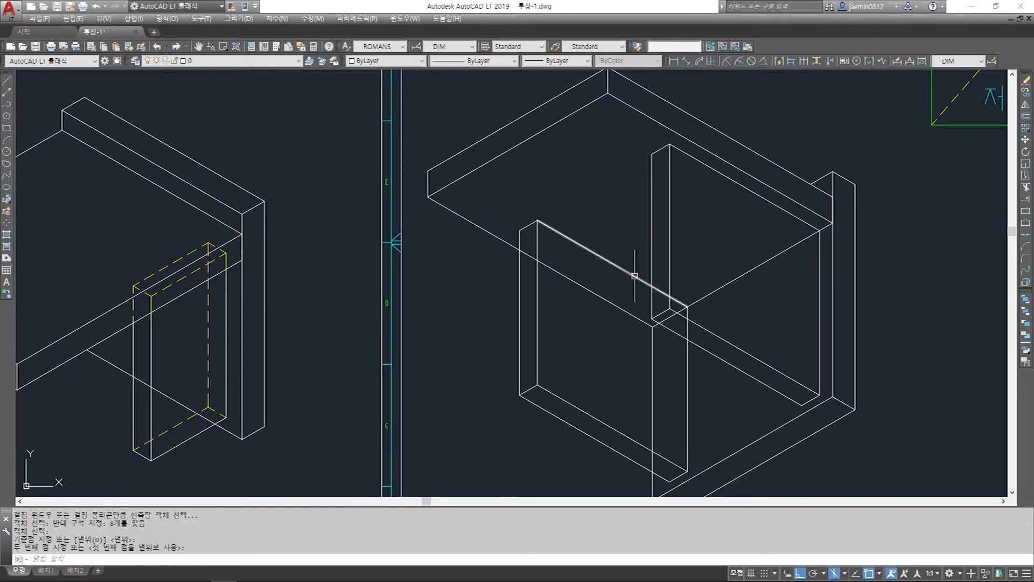
Stretch only the far rib's free end in the underside isometric view farther along the plate, leaving plate and near rib edges out of the selection
scroll(623, 267, "down", 4)
scroll(637, 222, "up", 2)
key("Escape")
type("s")
key("Return")
left_click(619, 208)
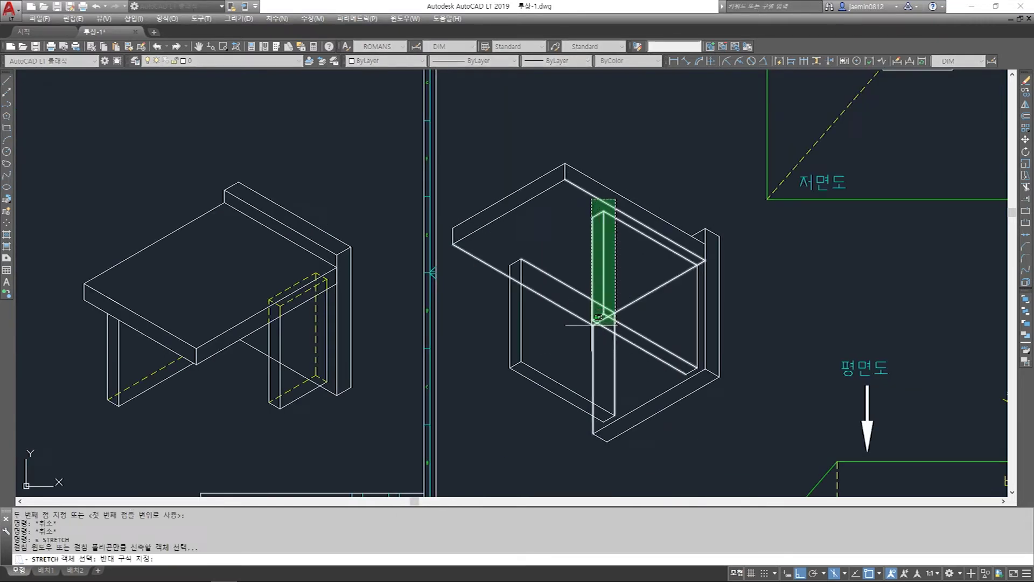
left_click(596, 323)
scroll(596, 324, "up", 5)
scroll(592, 319, "up", 2)
left_click(527, 102, "shift")
left_click(450, 348, "shift")
left_click(451, 351, "shift")
left_click(581, 387, "shift")
left_click(591, 377, "shift")
left_click(501, 396, "shift")
left_click(608, 371, "shift")
left_click(551, 332, "shift")
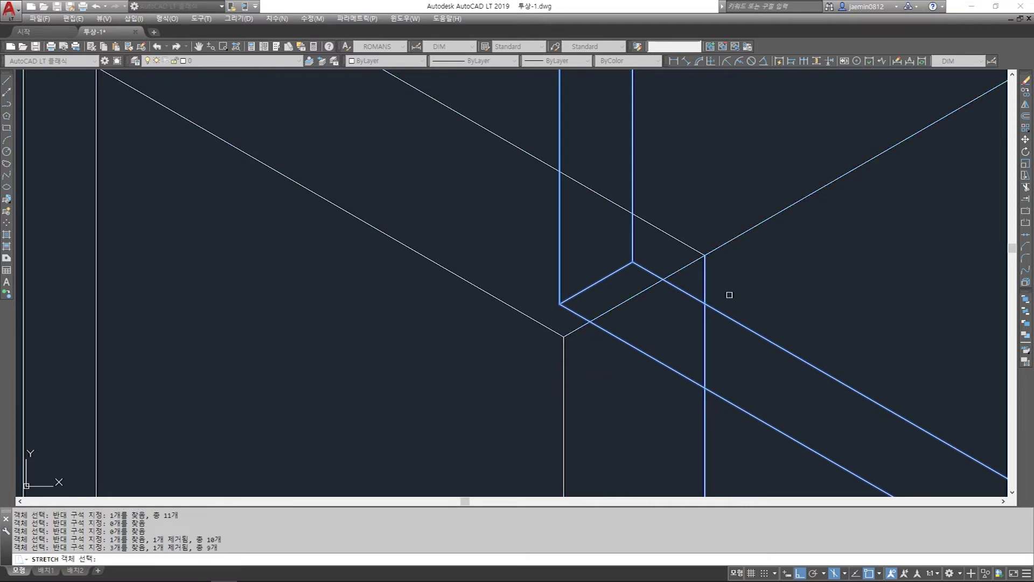
scroll(701, 278, "down", 4)
scroll(663, 288, "up", 2)
left_click(558, 181, "shift")
key("Return")
right_click(652, 264, "shift")
left_click(693, 473)
left_click(658, 268)
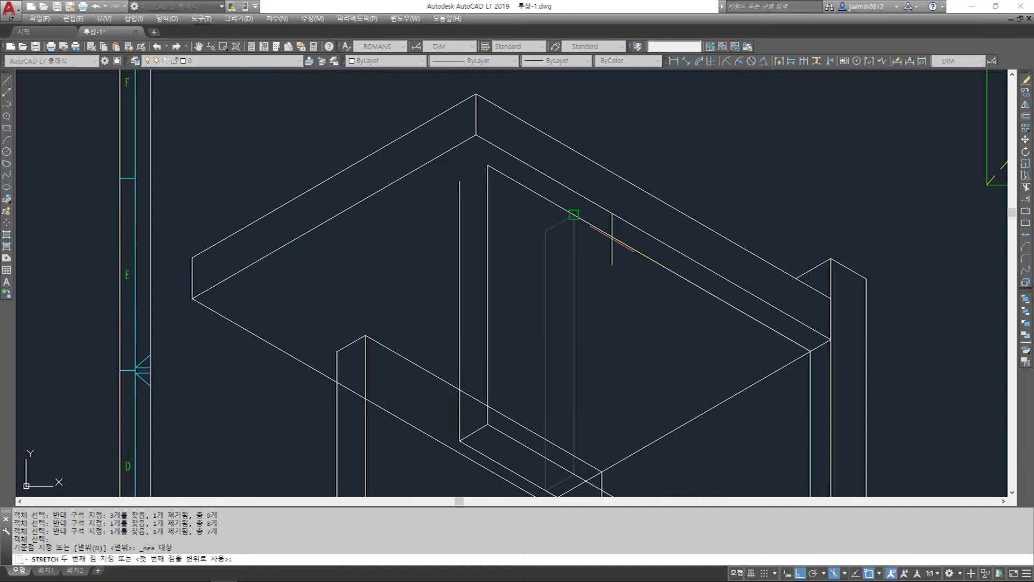
key("Escape")
scroll(592, 300, "down", 4)
key("Escape")
key("Escape")
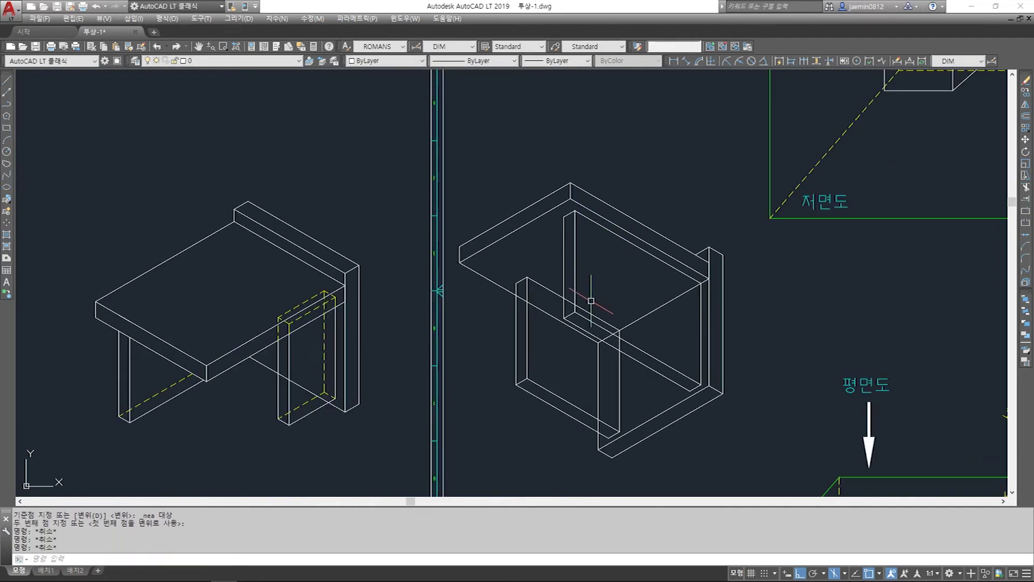
Draw a slanted reference line starting at the near rib's upper corner on the back plate to mark its position
scroll(592, 301, "up", 2)
middle_click_drag(580, 302, 599, 269)
key("Escape")
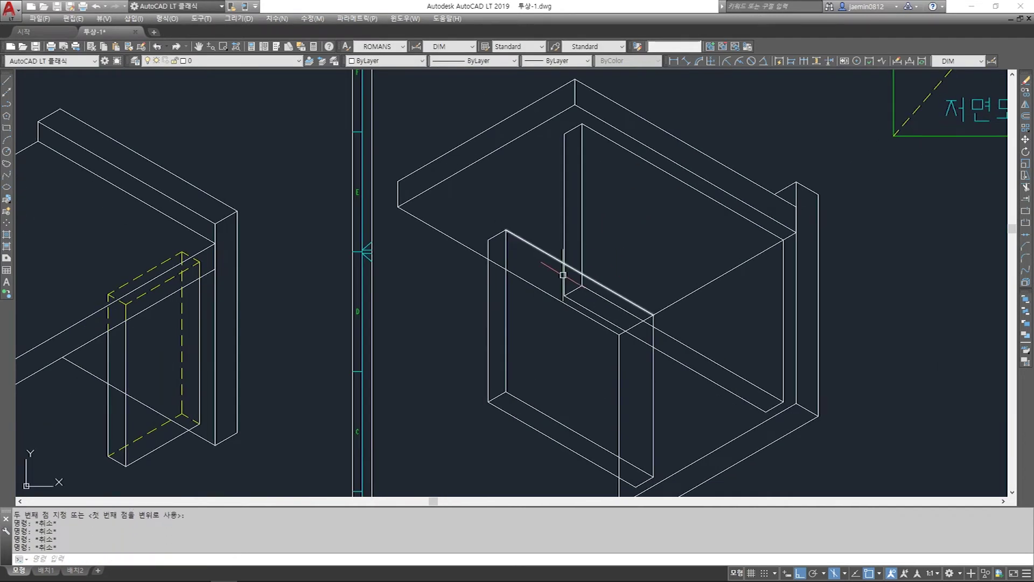
type("l")
left_click(654, 315)
key("F8")
middle_click_drag(709, 179, 676, 230)
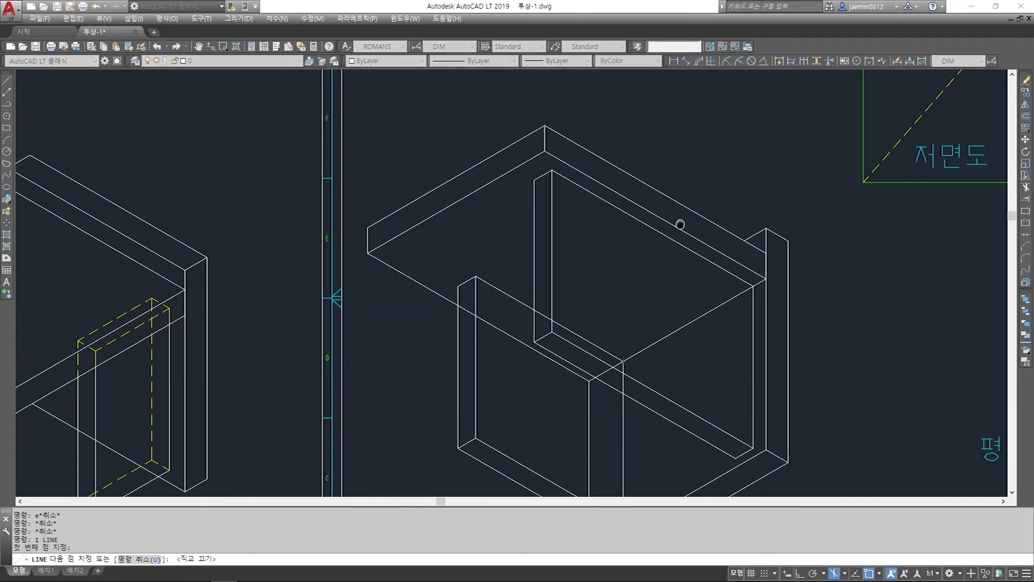
left_click(727, 152)
key("Escape")
Erase the edges of the shorter near rib from the underside isometric view
type("e")
left_click(505, 266)
left_click(454, 300)
key("space")
middle_click_drag(485, 409, 485, 320)
key("Escape")
type("e")
left_click(504, 332)
left_click(465, 384)
key("space")
left_click(610, 424)
left_click(601, 451)
key("space")
Copy the lengthened far rib from its upper back-plate corner to the lower end of the slanted reference line
middle_click_drag(612, 317, 577, 380)
key("Escape")
type("cc")
left_click(532, 222)
left_click(483, 196)
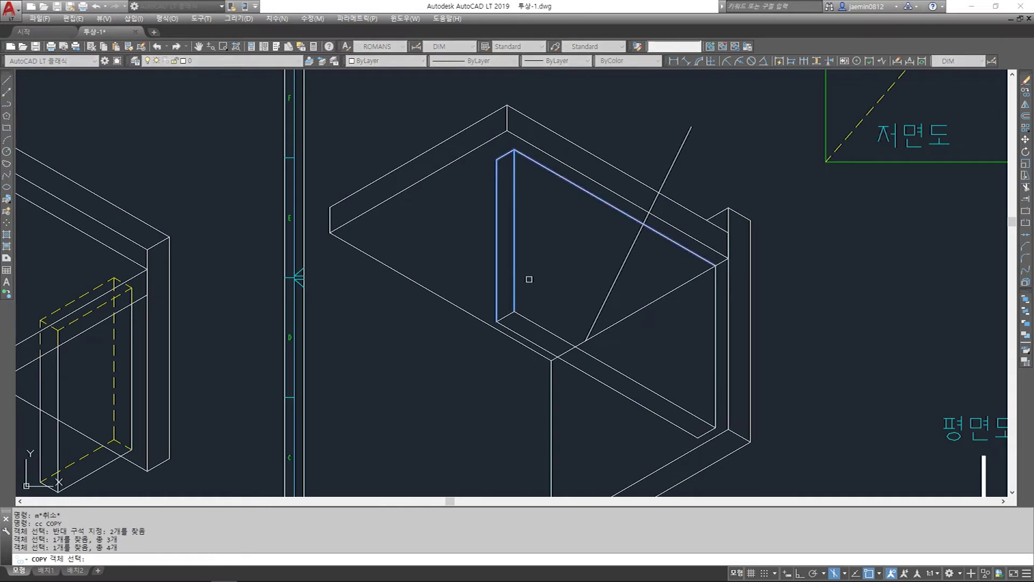
left_click(547, 341)
left_click(520, 295)
left_click(538, 345)
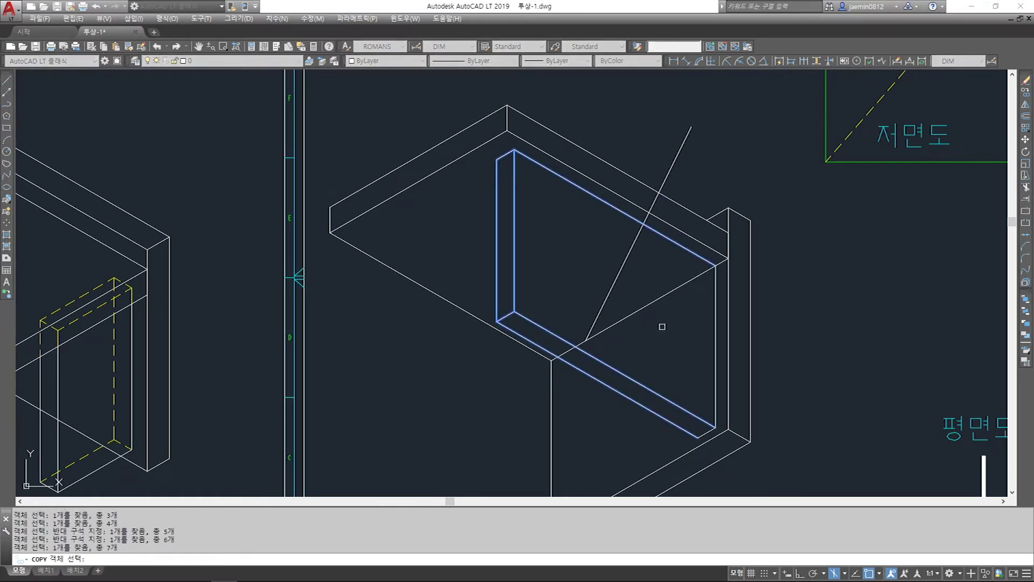
left_click(716, 290)
scroll(714, 275, "up", 2)
left_click(715, 259)
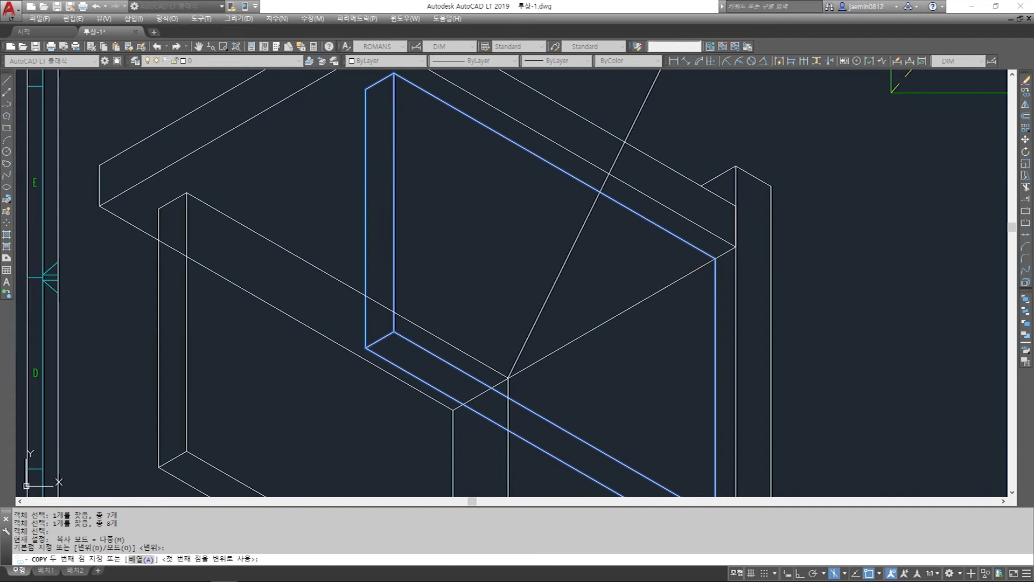
left_click(508, 379)
key("Escape")
Erase the slanted reference line from the underside isometric view
scroll(515, 379, "down", 2)
type("e")
left_click(544, 350)
left_click(504, 333)
key("space")
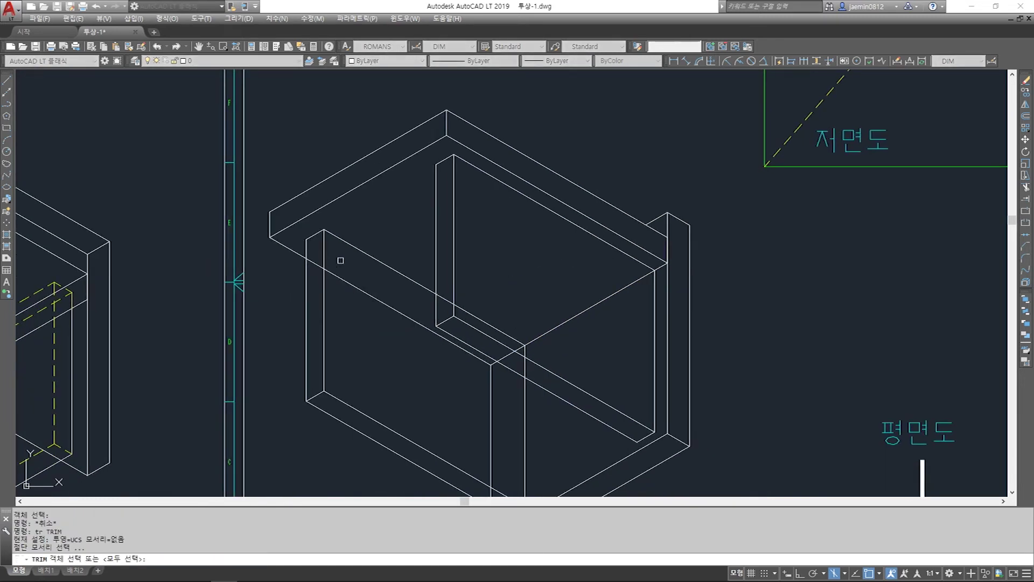
Trim the plate's lower edge where the near rib covers it in the underside isometric view
middle_click_drag(354, 295, 356, 271)
key("Escape")
key("Escape")
type("tr")
key("space")
key("Escape")
middle_click_drag(515, 439, 508, 382)
type("tr")
left_click(473, 419)
key("space")
left_click(484, 405)
left_click(493, 372)
left_click(493, 372)
Draw the missing short thickness edge at the near rib's lower corner by the back plate
scroll(503, 437, "up", 4)
key("Escape")
type("l")
left_click(501, 434)
left_click(547, 409)
key("Escape")
key("Escape")
Trim the back plate's vertical edge behind the near rib and erase the joint line between plate and back plate
scroll(529, 437, "down", 6)
type("tr")
key("space")
key("space")
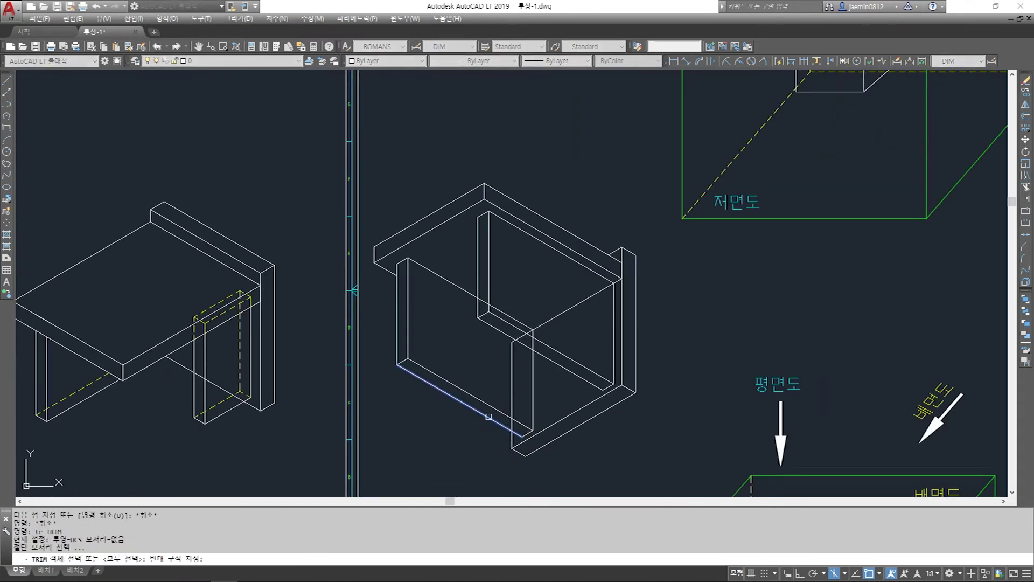
left_click(508, 397)
key("Escape")
type("e")
key("space")
key("Escape")
Trim the near rib's upper edge and vertical end edge where they pass behind the far rib
type("tr")
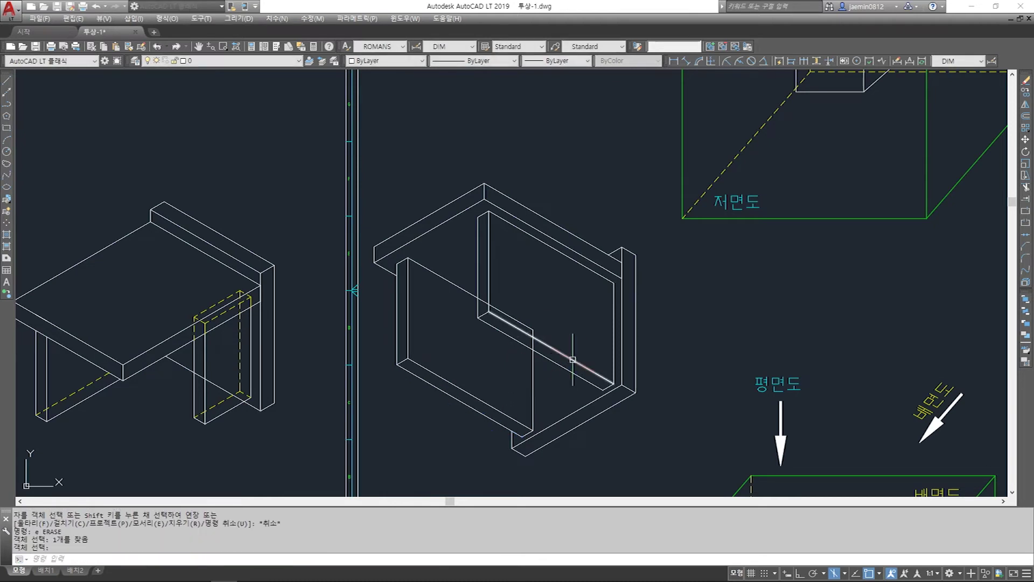
middle_click_drag(520, 338, 526, 358)
key("space")
scroll(485, 342, "up", 5)
key("space")
left_click(455, 277)
left_click(589, 395)
left_click(584, 384)
key("Escape")
scroll(571, 371, "down", 5)
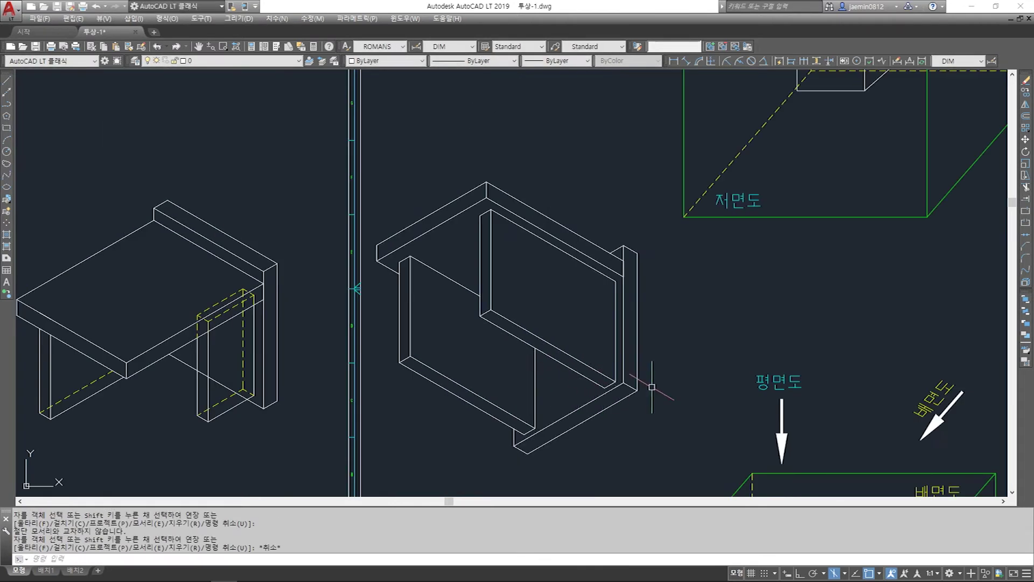
Move the isometric view with dashed hidden lines out of the drawing frame, beyond the ribless isometric view beside it
scroll(668, 391, "down", 5)
scroll(403, 329, "up", 4)
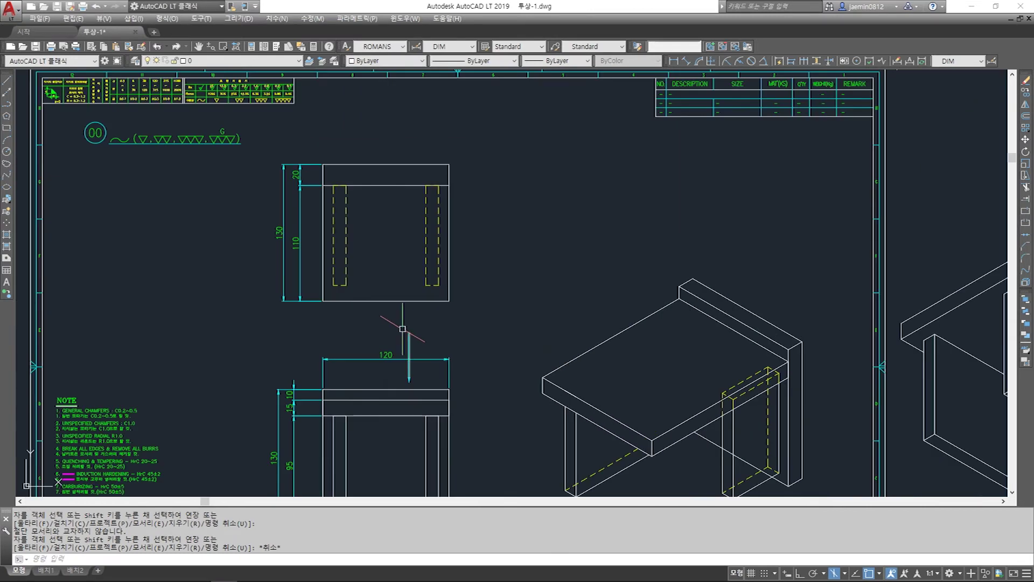
middle_click_drag(661, 315, 321, 208)
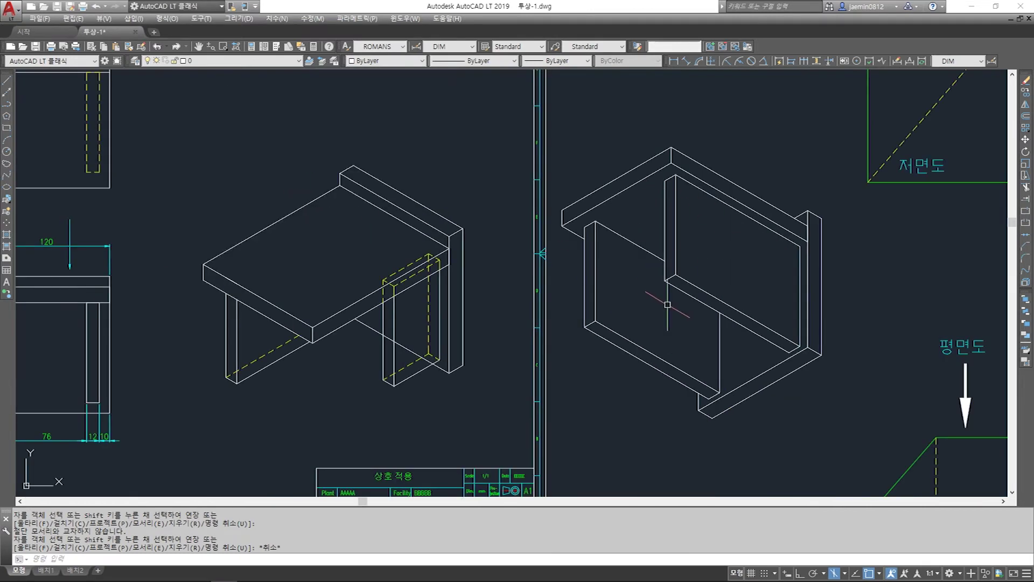
scroll(560, 288, "down", 3)
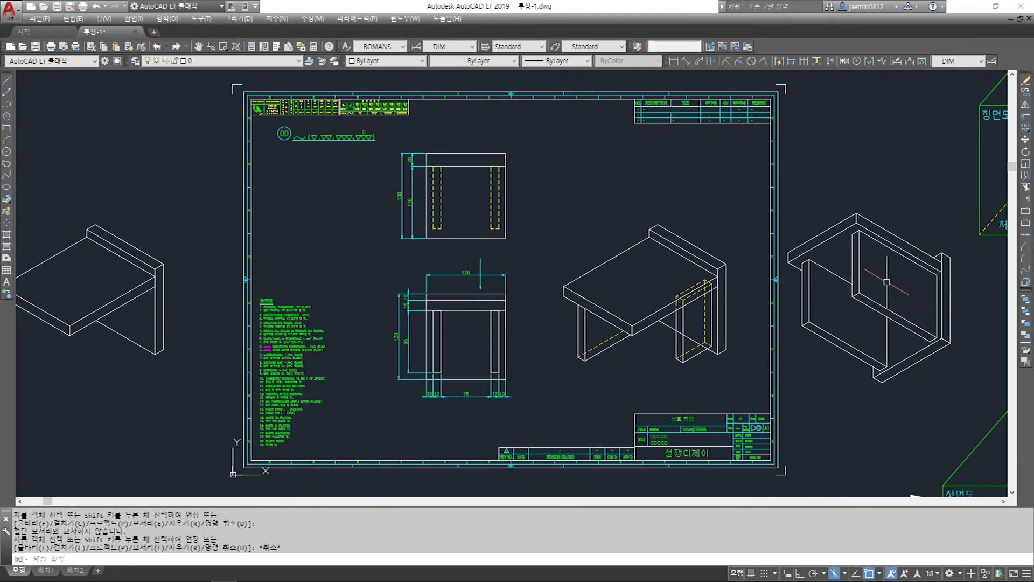
key("Escape")
type("m")
key("Return")
left_click(560, 192)
left_click(774, 391)
key("space")
left_click(664, 328)
middle_click_drag(271, 327, 745, 327)
left_click(322, 330)
key("Escape")
Switch off isometric drafting by returning the drafting mode to orthographic
middle_click_drag(936, 332, 493, 351)
key("Escape")
key("Escape")
middle_click_drag(585, 245, 538, 254)
key("Escape")
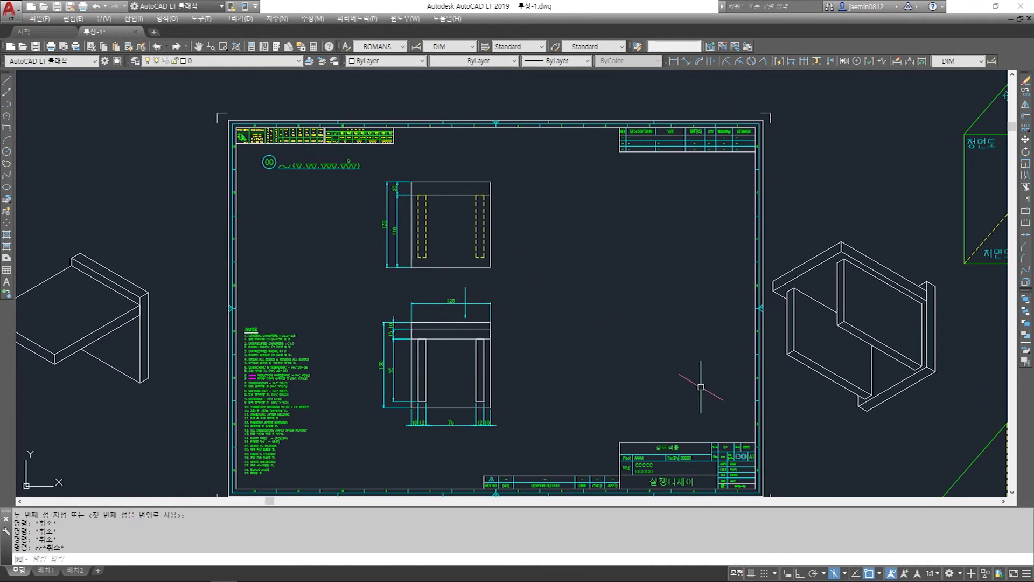
left_click(834, 575)
scroll(509, 253, "up", 2)
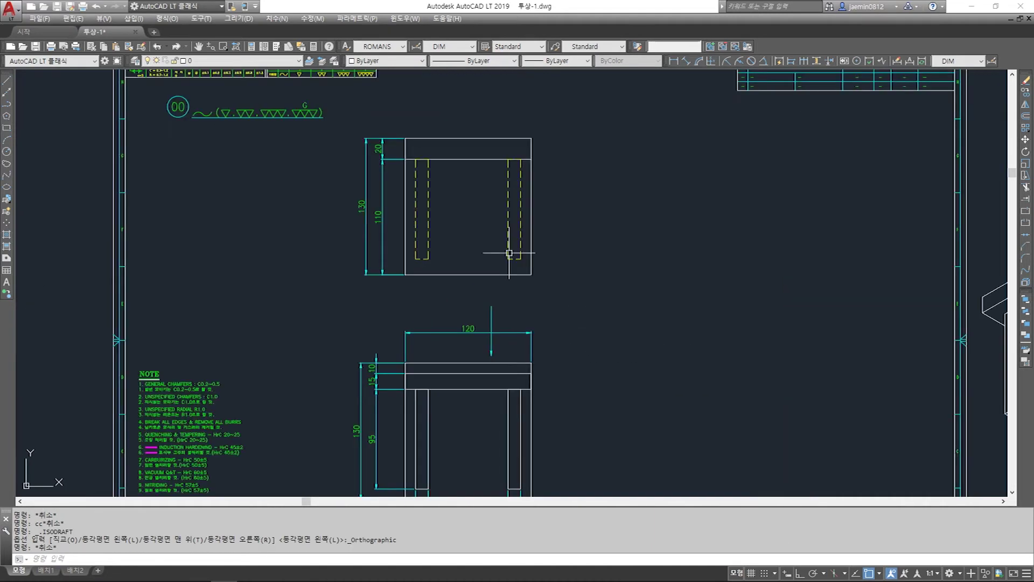
key("Escape")
type("cc")
key("space")
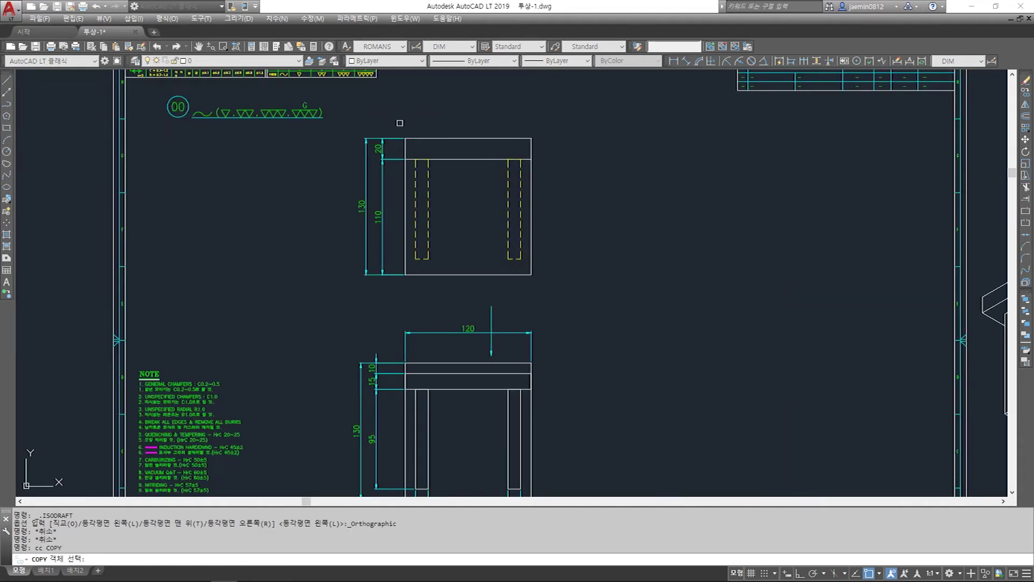
left_click(397, 120)
left_click(544, 281)
key("Escape")
Place a construction line at 45 degrees in the empty area beside the top and front views
type("x")
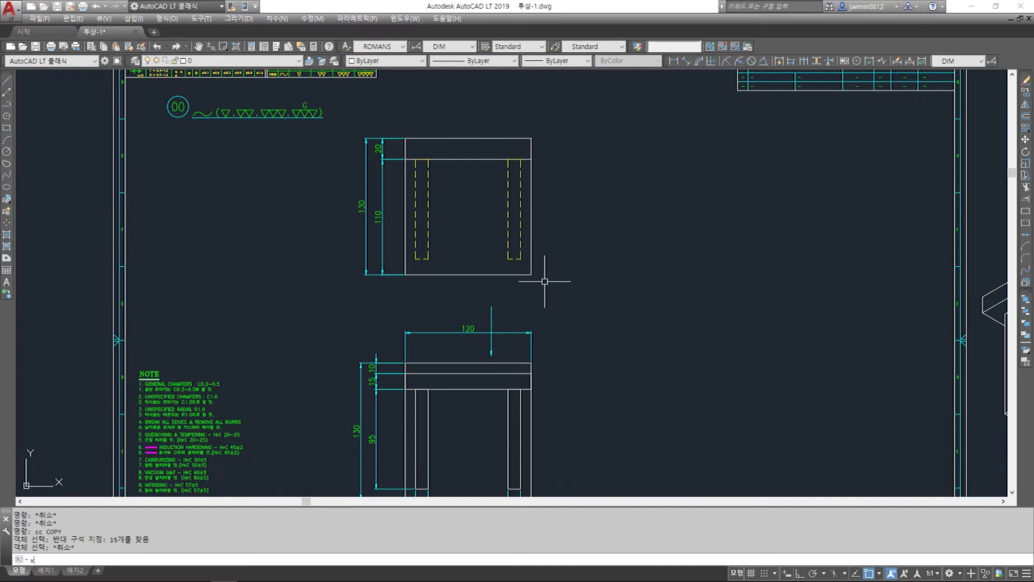
type("l")
key("space")
type("a")
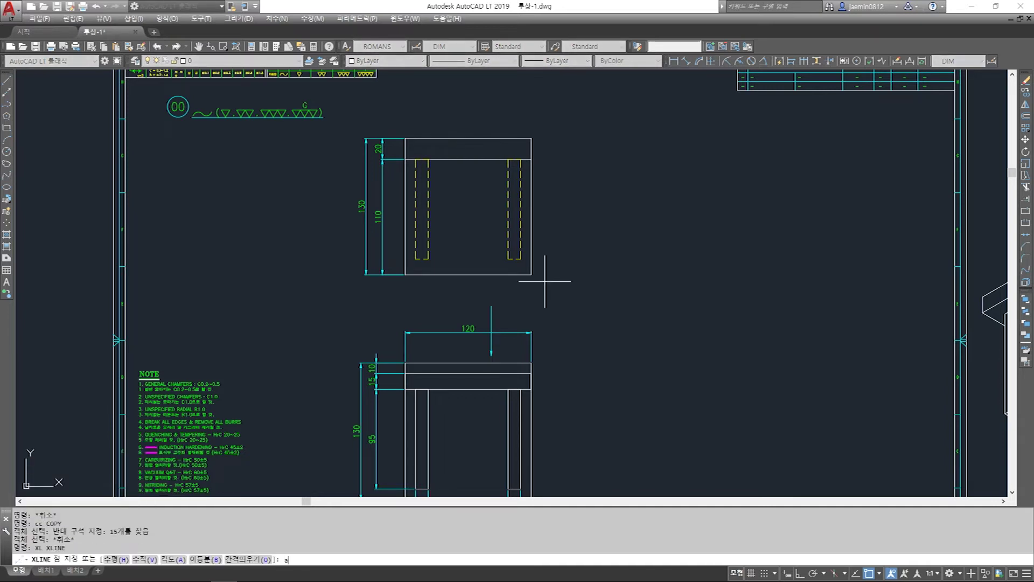
key("space")
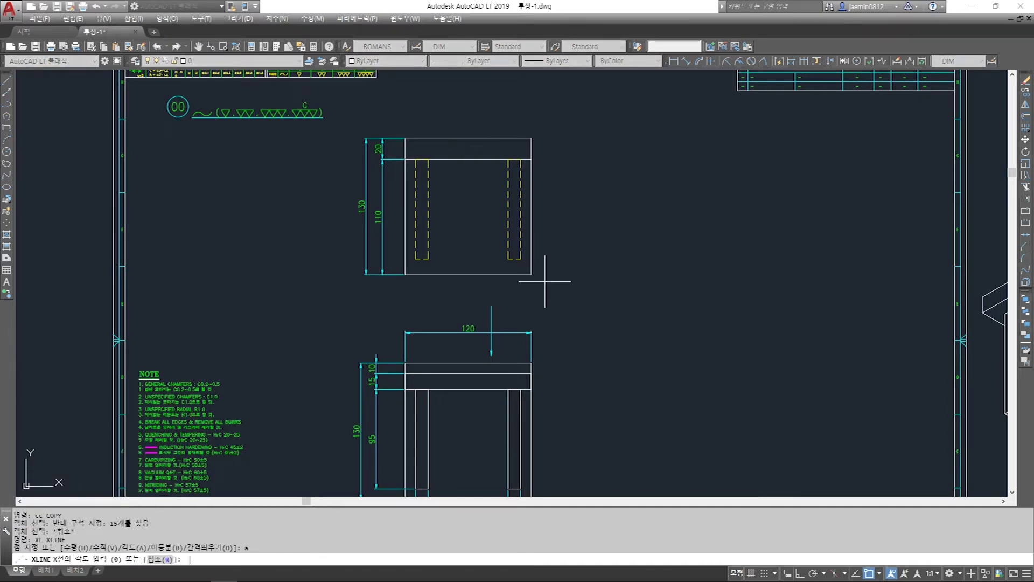
key("space")
scroll(563, 275, "down", 4)
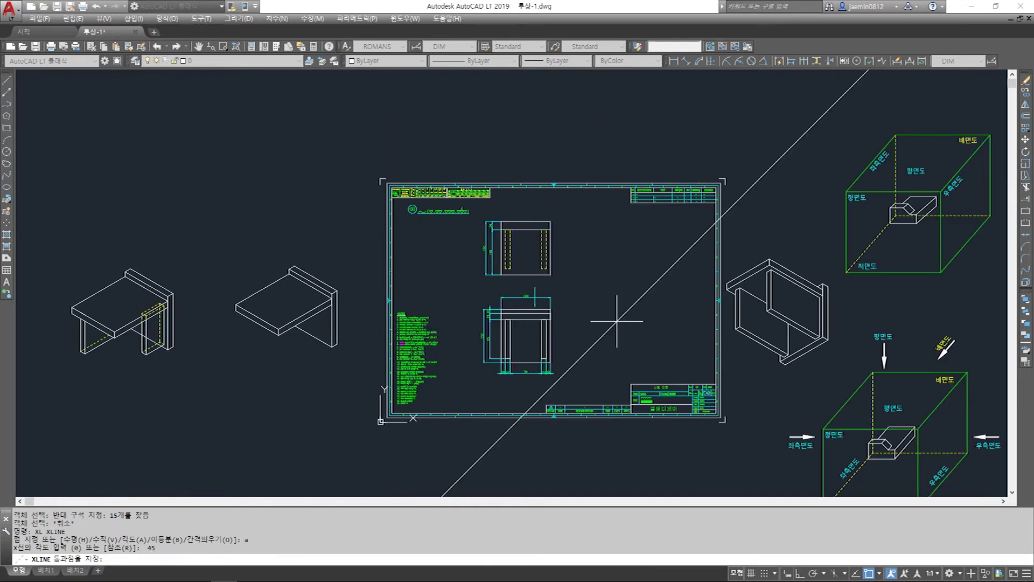
left_click(620, 312)
key("Escape")
Draw horizontal projection lines from the top view's outer corners and plate edge, out towards the 45-degree line
scroll(592, 278, "up", 2)
key("Escape")
type("l")
key("space")
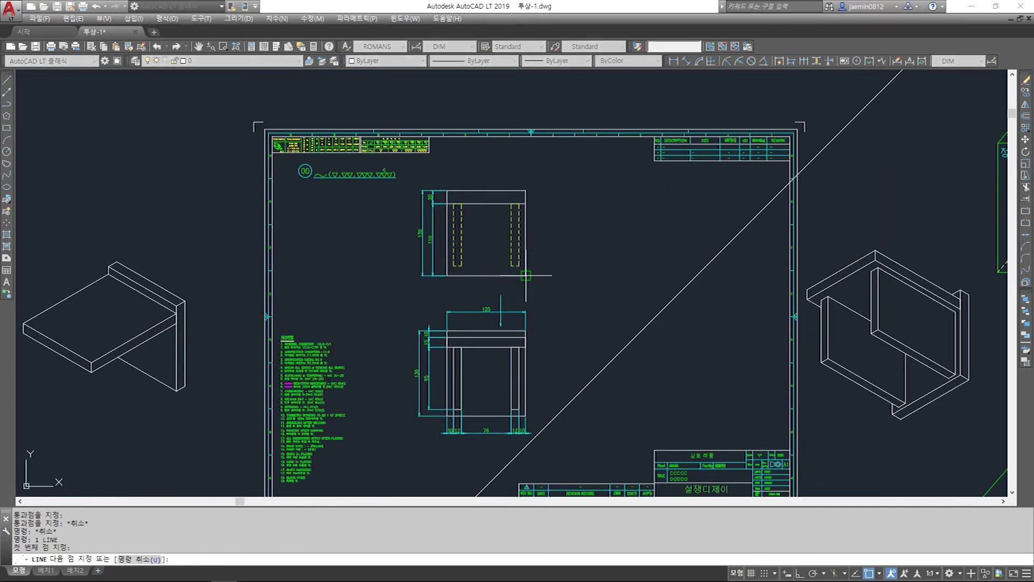
left_click(730, 326)
key("Escape")
key("space")
left_click(526, 191)
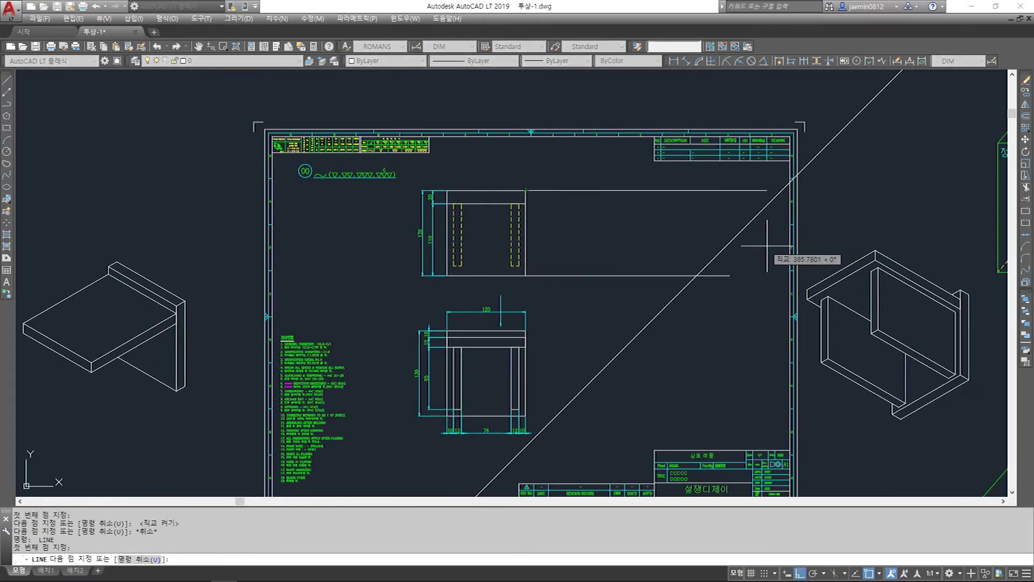
left_click(824, 213)
key("Escape")
key("space")
left_click(526, 204)
left_click(829, 218)
key("Escape")
Draw vertical projection lines down from where the top view's outermost projection lines meet the 45-degree line
key("space")
left_click(782, 190)
left_click(770, 415)
key("Escape")
key("space")
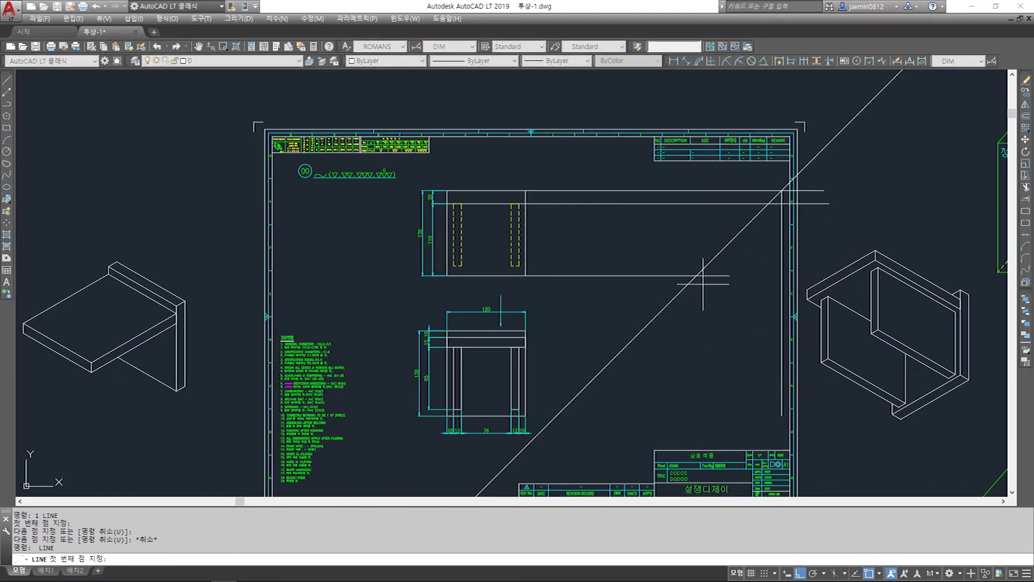
left_click(696, 276)
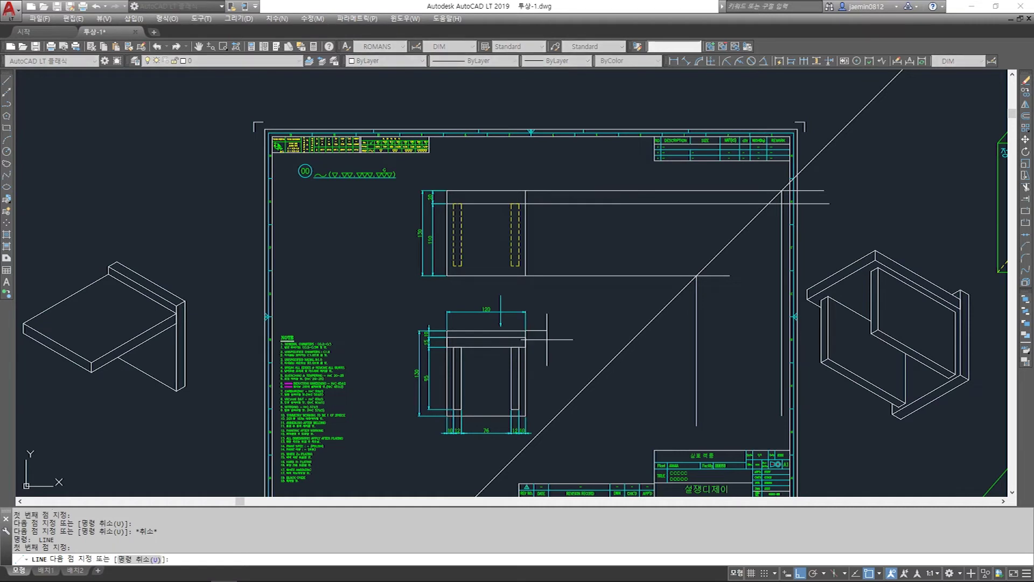
key("Escape")
key("space")
key("Escape")
Erase the 45-degree construction line together with all horizontal and vertical projection lines
key("e")
key("space")
left_click(715, 244)
left_click(671, 299)
key("space")
left_click(735, 184)
left_click(709, 232)
key("Delete")
key("Escape")
type("e")
key("space")
left_click(780, 204)
key("space")
key("Escape")
Copy the top view without its dimensions horizontally into the empty area beside it
type("cc")
key("space")
scroll(438, 200, "up", 2)
left_click(446, 178)
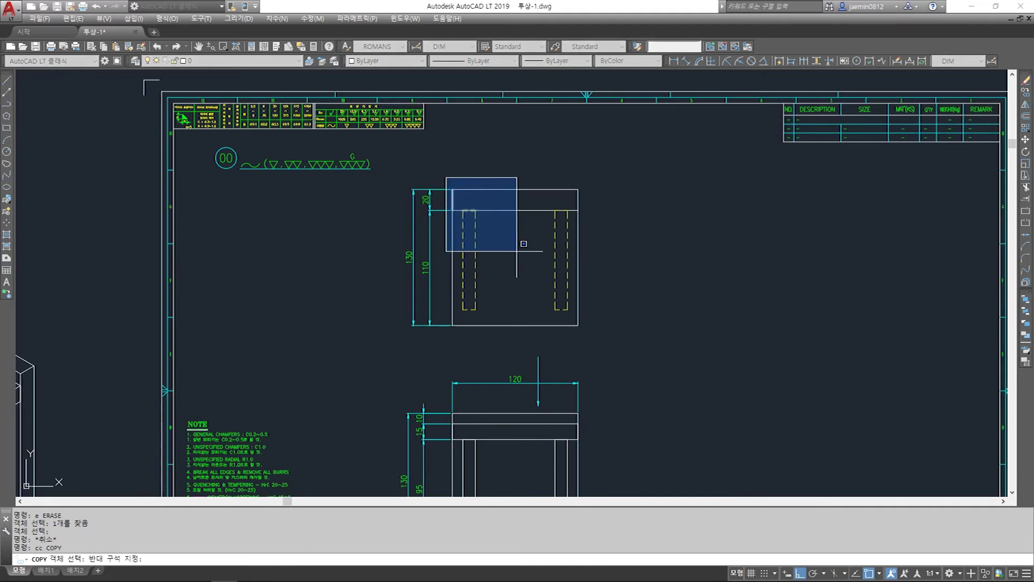
left_click(596, 343)
left_click(449, 172)
left_click(638, 372)
key("space")
left_click(509, 260)
middle_click_drag(725, 270, 564, 274)
left_click(606, 272)
key("Escape")
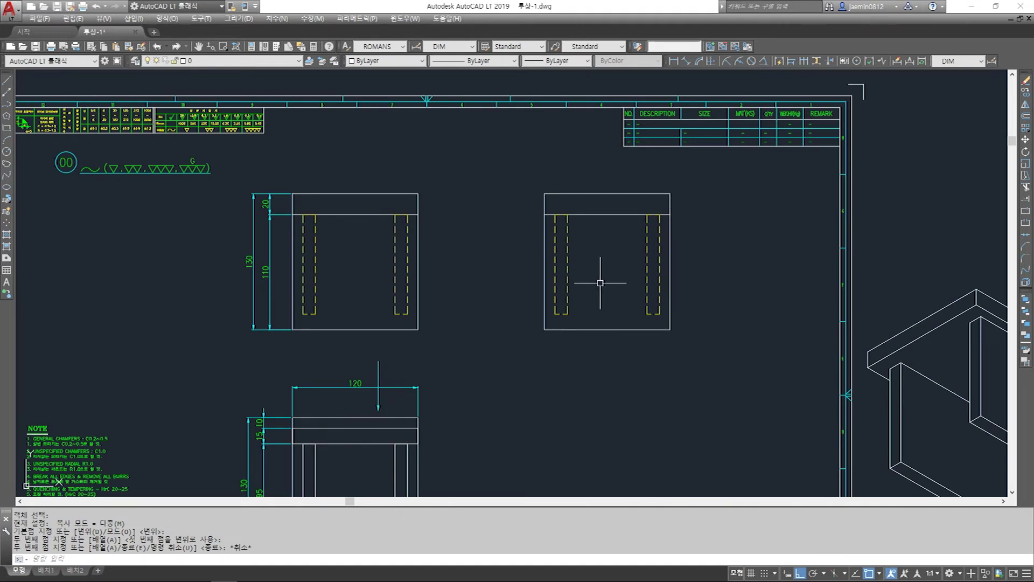
Rotate the copied top view 90 degrees clockwise about a point near its centre
type("4")
key("space")
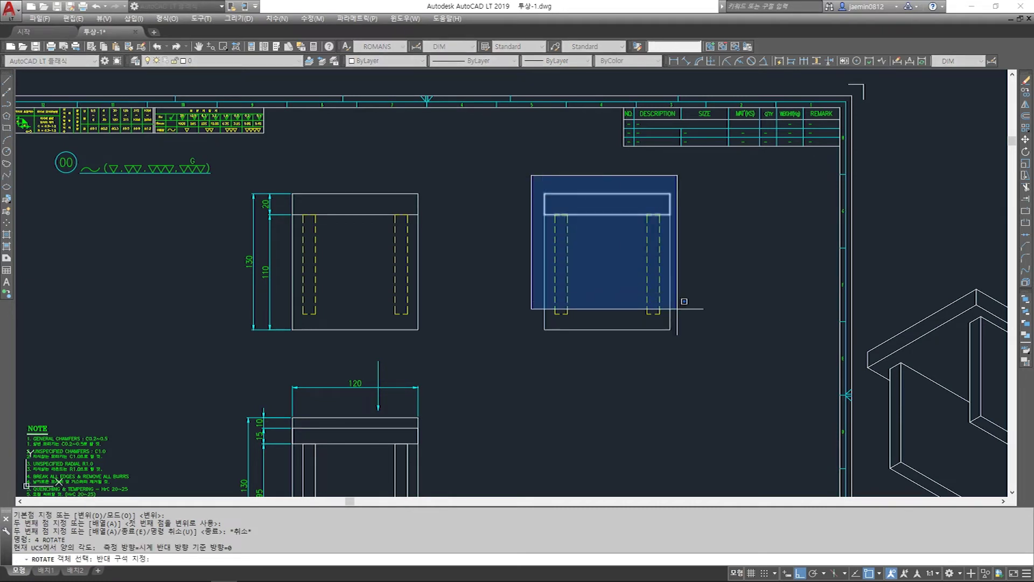
left_click(696, 344)
left_click(694, 347)
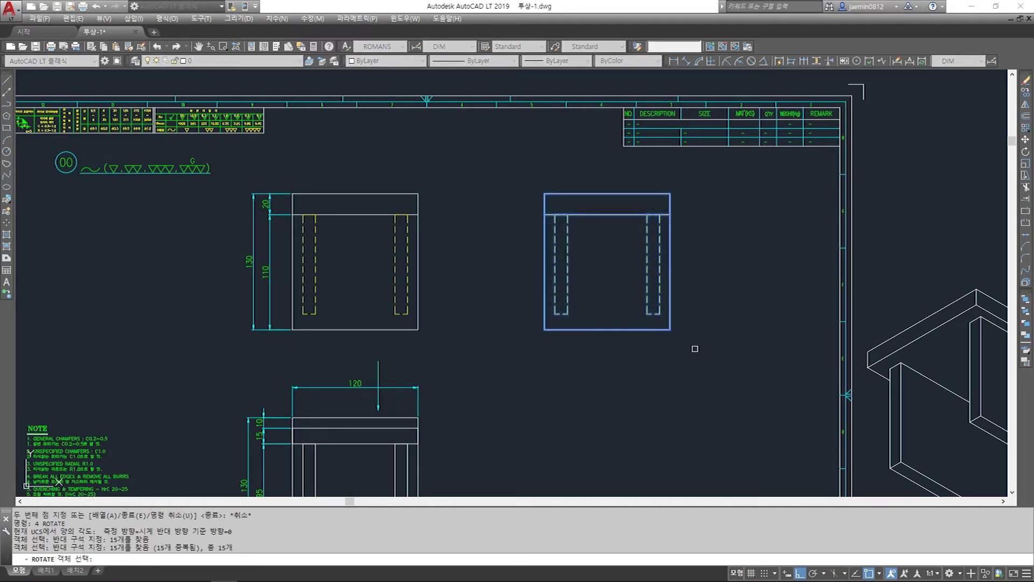
key("Return")
left_click(612, 256)
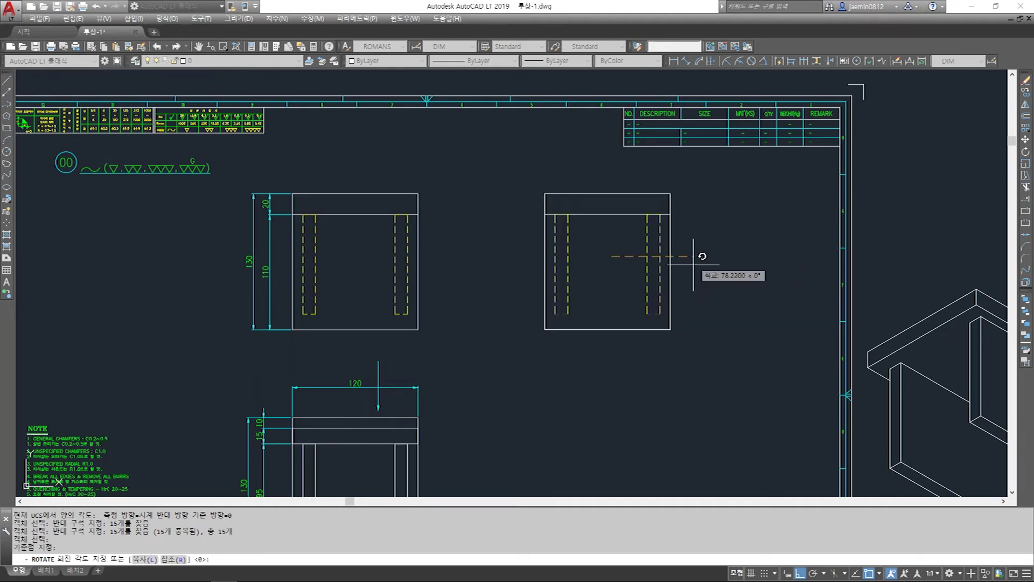
left_click(660, 389)
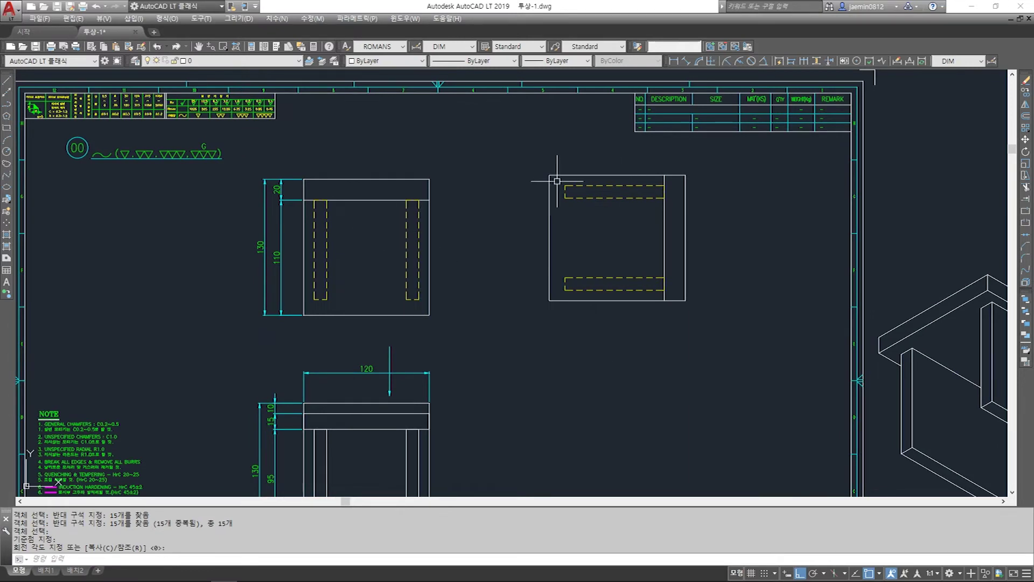
Draw a vertical projection line down from the rotated view's lower corner on the side opposite the thick plate
middle_click_drag(633, 332, 643, 258)
scroll(642, 263, "down", 2)
key("Escape")
type("1")
key("Escape")
type("l")
key("space")
left_click(595, 244)
left_click(598, 411)
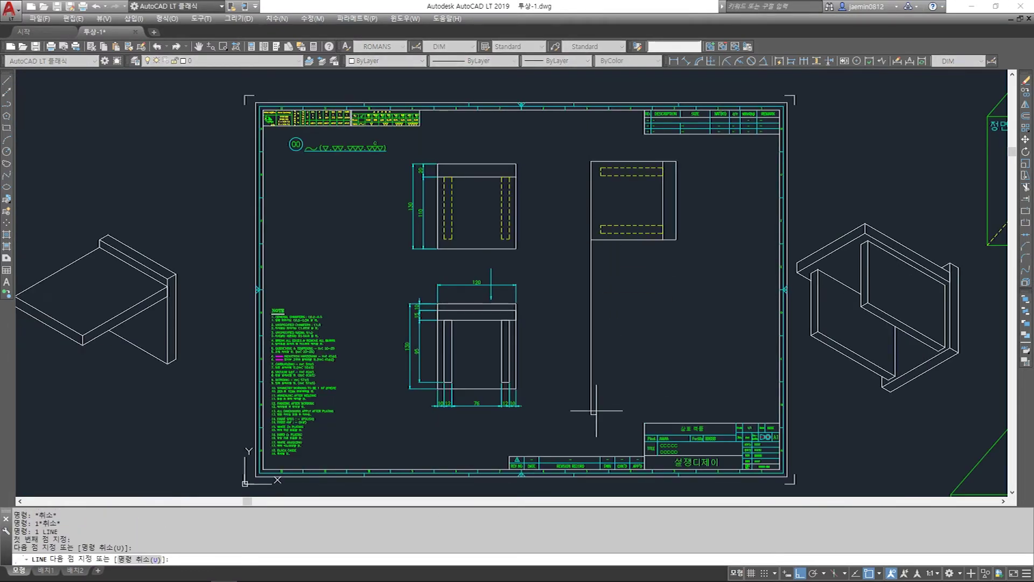
key("Escape")
Draw vertical projection lines down from the outer and inner edges of the plate strip in the rotated view
key("space")
left_click(676, 240)
left_click(676, 403)
key("Escape")
key("space")
left_click(663, 240)
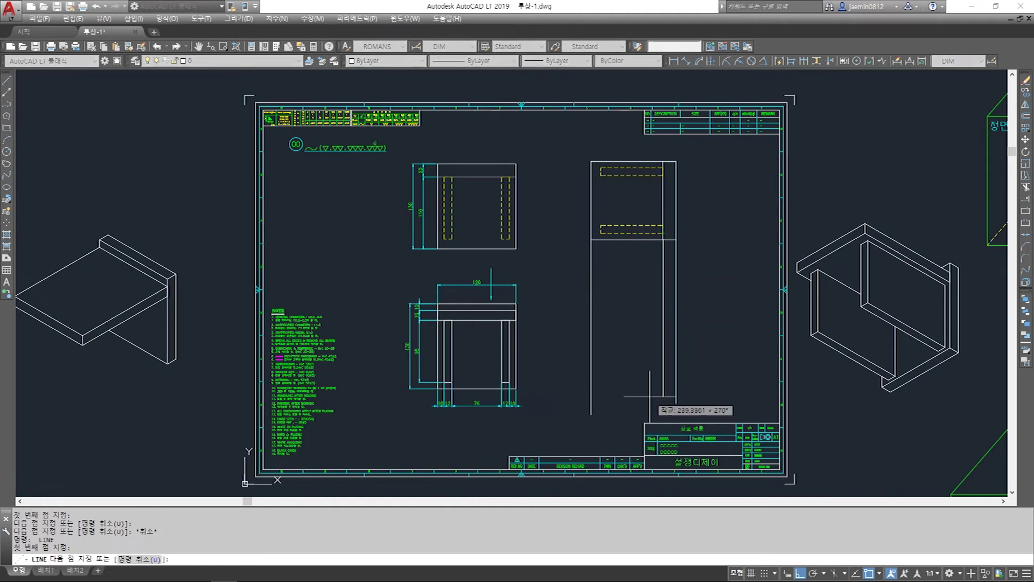
left_click(663, 400)
key("Escape")
Examine the plate strip in the rotated view that the side view is projected from
scroll(616, 382, "up", 2)
middle_click_drag(682, 132, 655, 213)
key("Escape")
left_click(661, 102)
left_click(707, 279)
key("Escape")
left_click(662, 95)
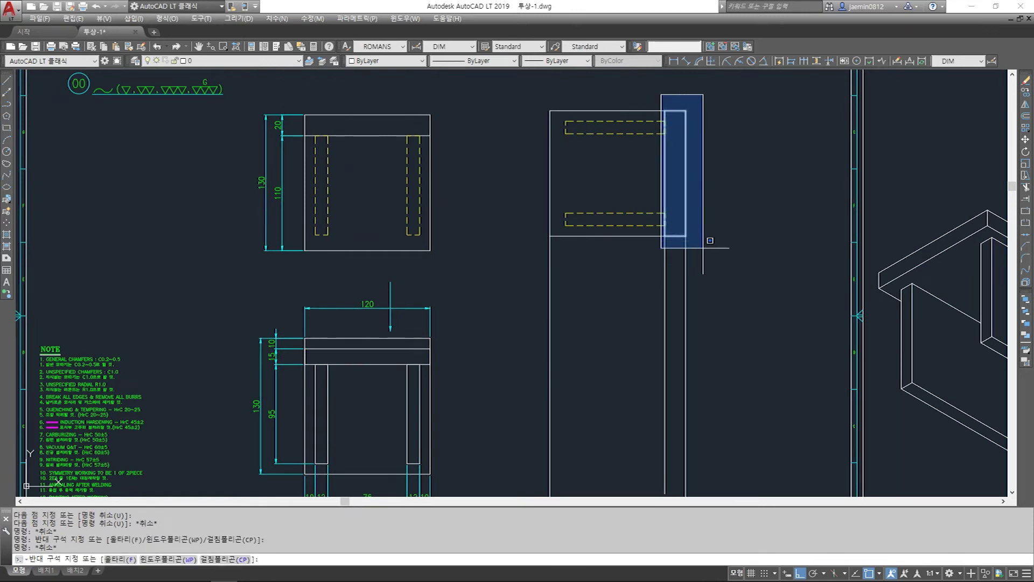
left_click(704, 251)
left_click(656, 91)
left_click(698, 251)
middle_click_drag(571, 308, 591, 275)
key("Escape")
key("Escape")
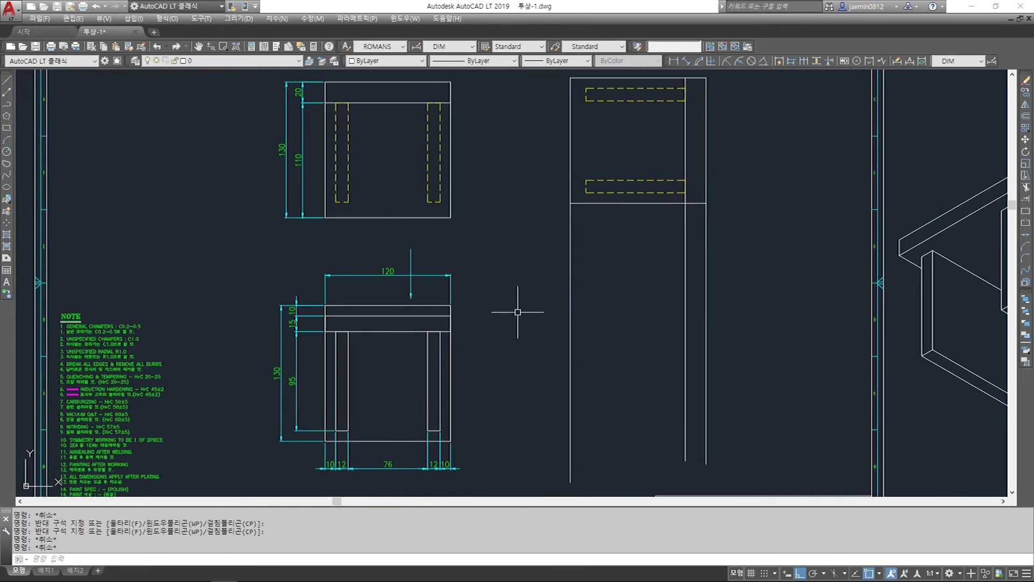
Examine the outer edges of the front view that outline the same plate
key("Escape")
left_click(416, 306)
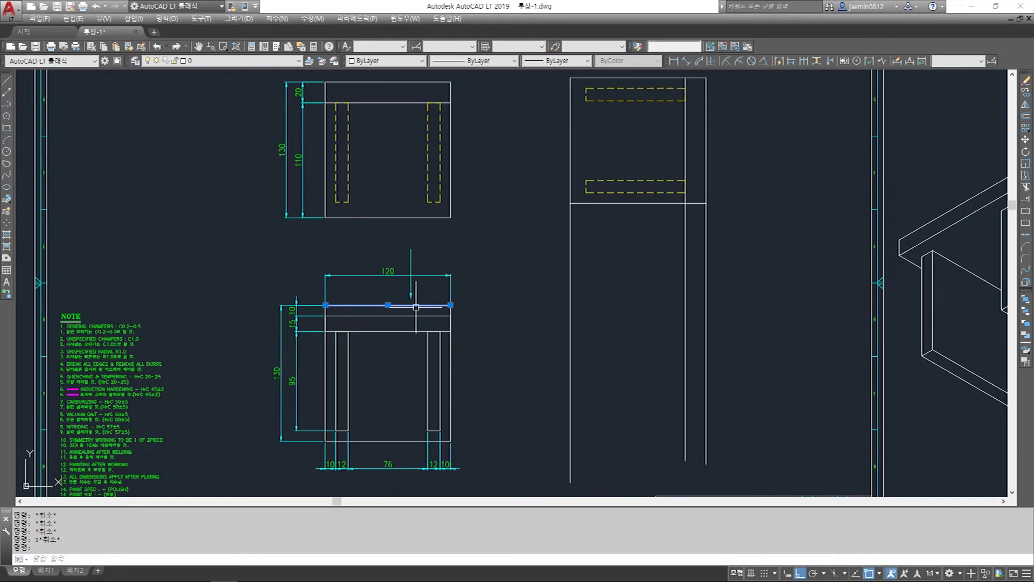
left_click(329, 353)
left_click(321, 360)
left_click(368, 410)
left_click(358, 451)
left_click(466, 375)
left_click(449, 381)
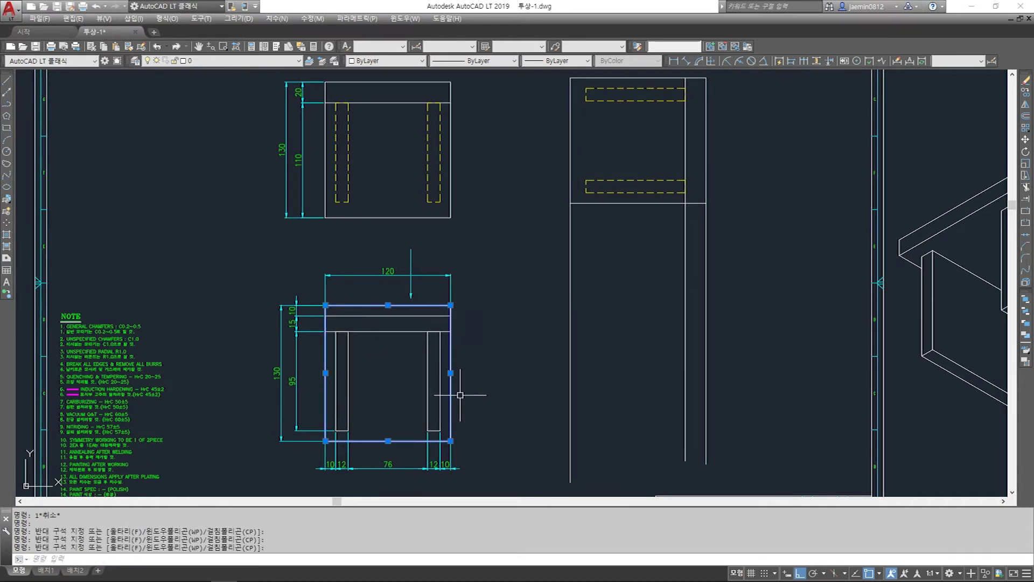
Draw horizontal projection lines from the front view's upper and lower outer corners across the vertical projection lines
type("l")
key("Return")
left_click(451, 305)
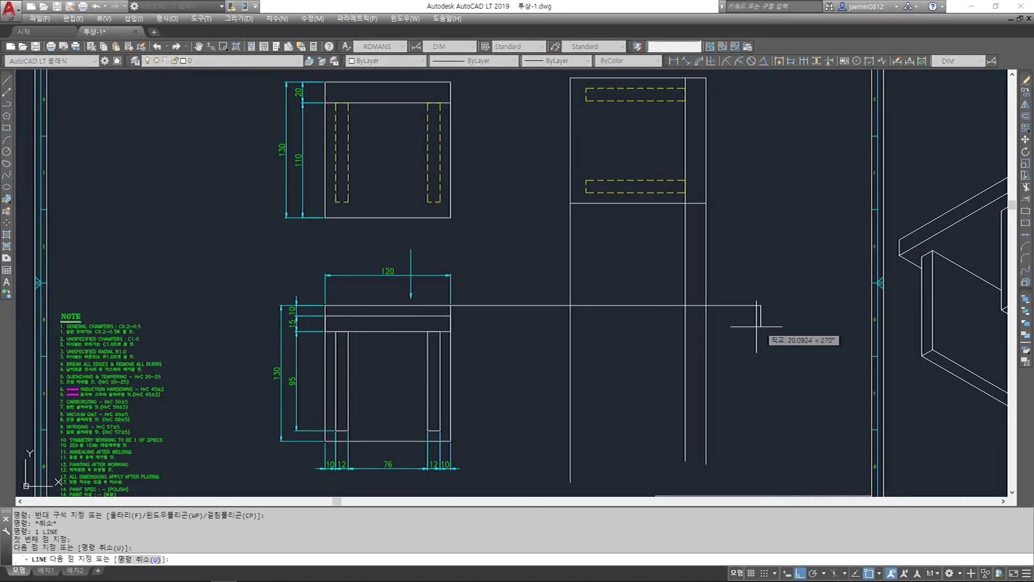
left_click(761, 305)
key("Escape")
key("Return")
left_click(450, 441)
left_click(766, 441)
key("Escape")
Trim the crossing projection lines so the plate's side-view rectangle remains
type("tr")
key("Return")
left_click(738, 291)
left_click(645, 450)
key("Return")
left_click(733, 260)
left_click(669, 264)
left_click(670, 260)
left_click(639, 444)
left_click(741, 420)
left_click(721, 449)
left_click(725, 455)
left_click(672, 452)
left_click(737, 422)
left_click(726, 287)
key("Escape")
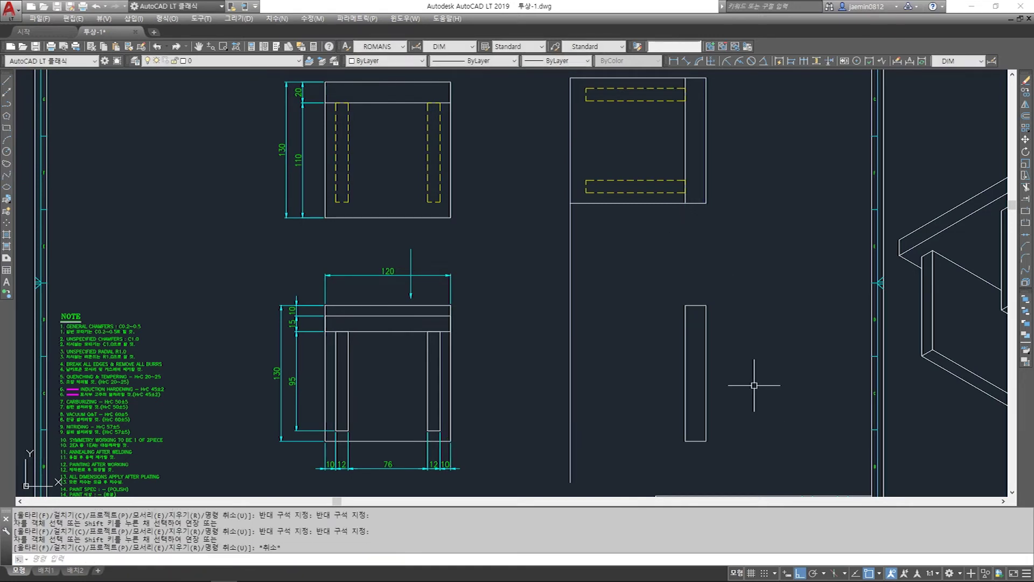
Add a linear dimension for the height of the plate's side-view rectangle
middle_click_drag(749, 375, 749, 363)
type("aa")
key("Return")
left_click(705, 294)
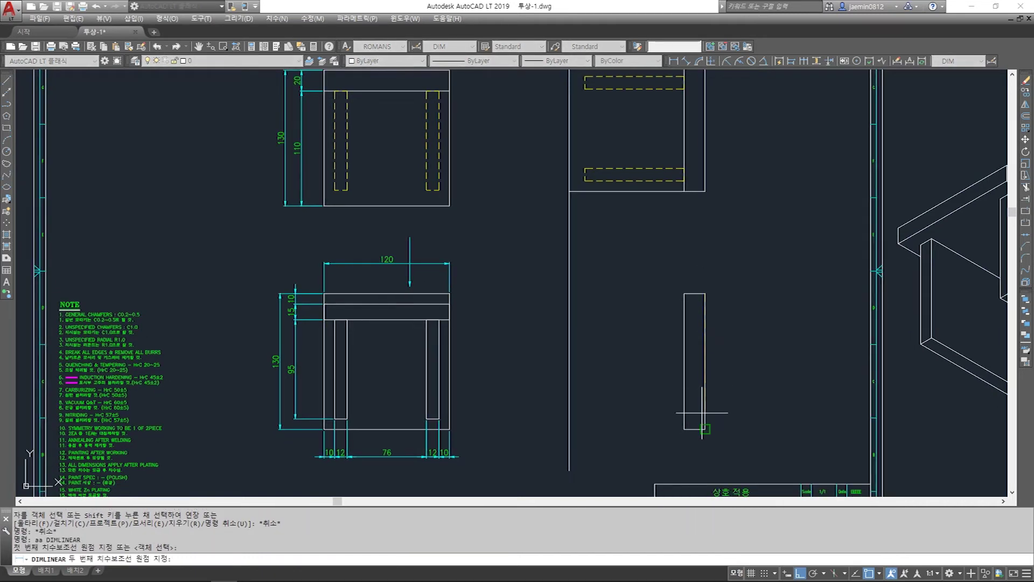
left_click(705, 429)
left_click(732, 424)
key("Escape")
Add a linear dimension for the thickness above the plate's side-view rectangle
middle_click_drag(596, 216, 611, 262)
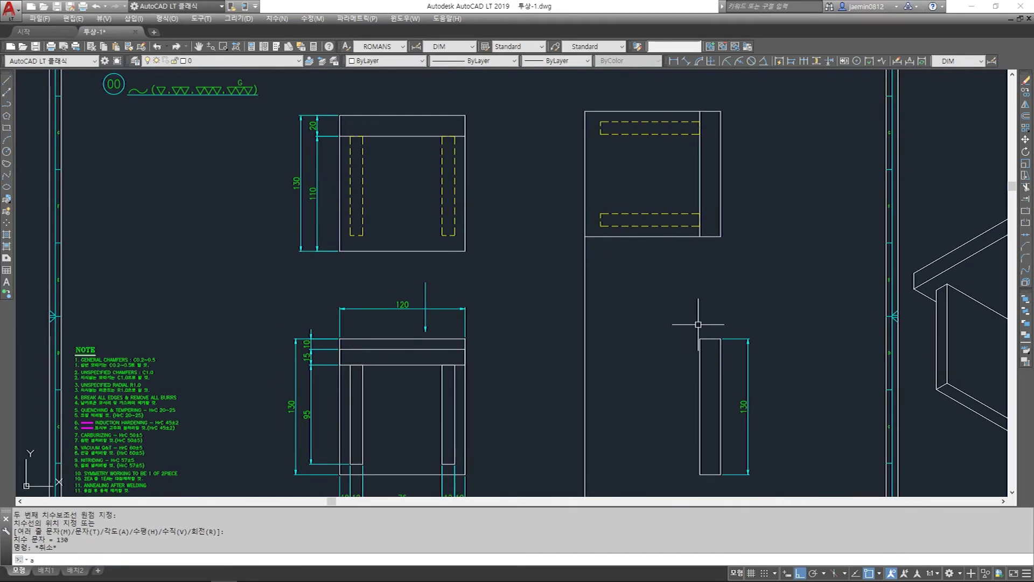
type("aa")
key("Return")
left_click(700, 339)
left_click(721, 339)
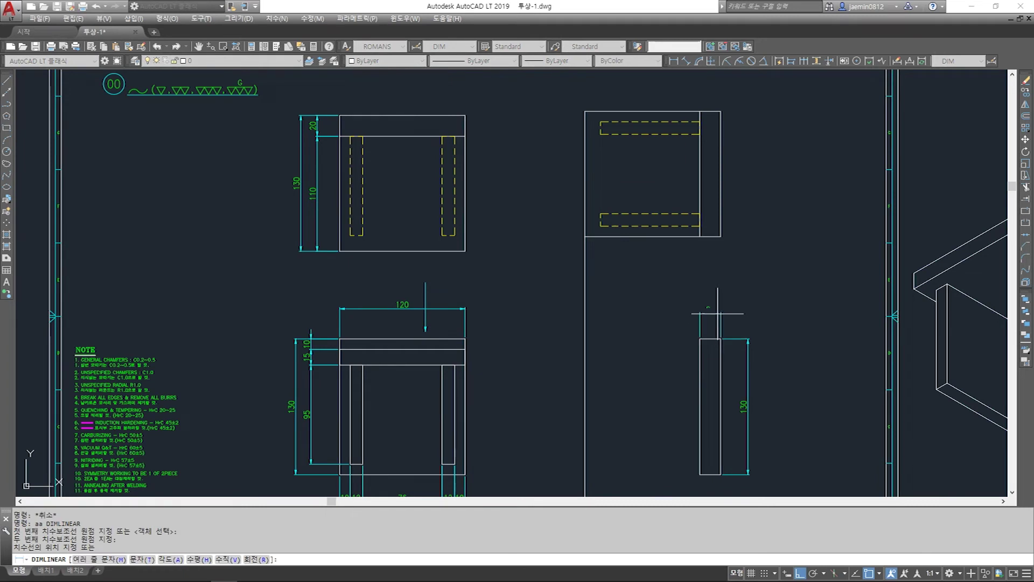
left_click(717, 313)
key("Escape")
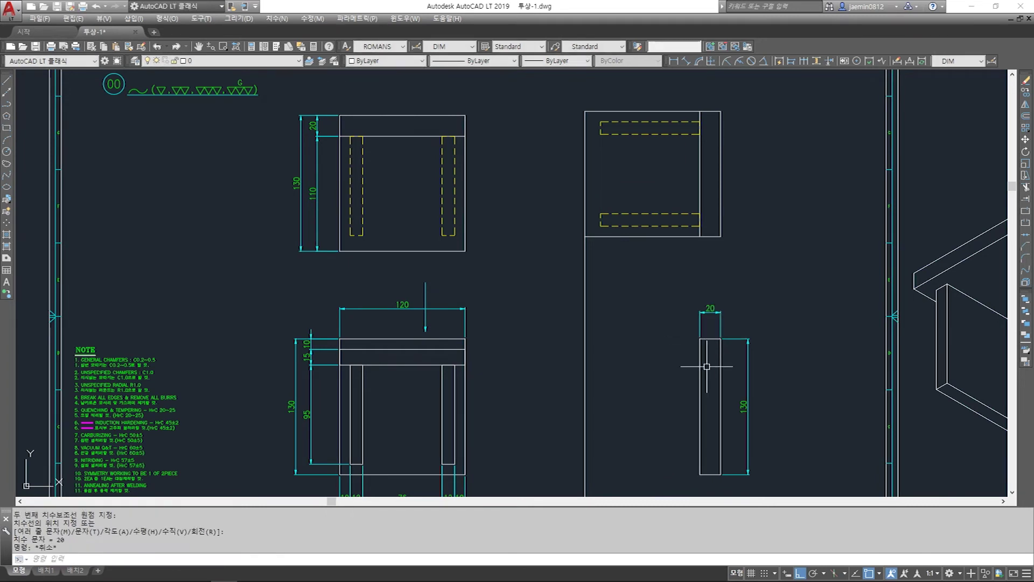
Compare the plate's height, width and thickness dimensions in the front and top views with the side view's dimensions
middle_click_drag(707, 366, 704, 331)
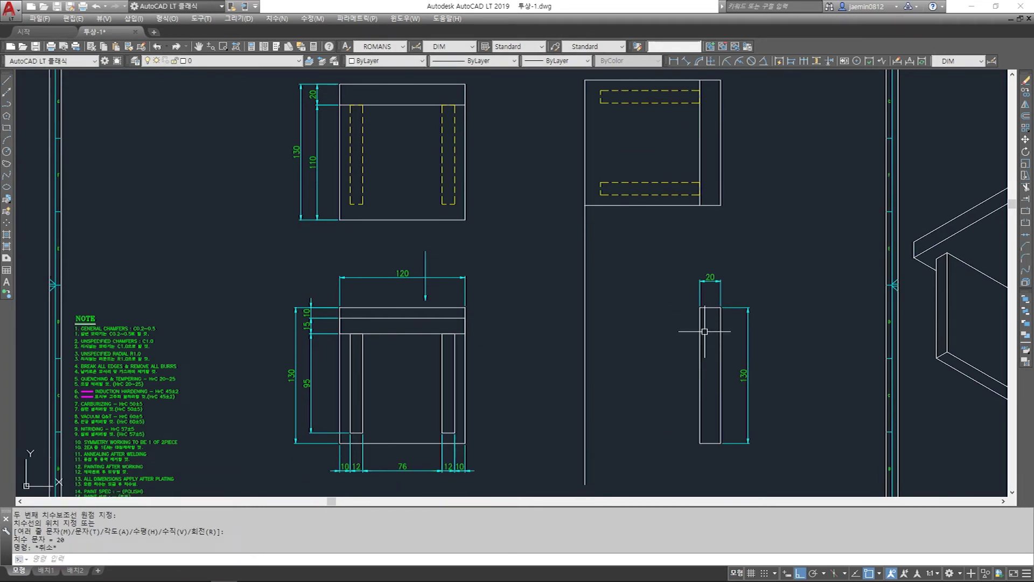
left_click(295, 373)
left_click(386, 278)
scroll(376, 290, "up", 2)
scroll(377, 293, "down", 1)
middle_click_drag(362, 187, 375, 370)
left_click(309, 179)
scroll(309, 185, "down", 2)
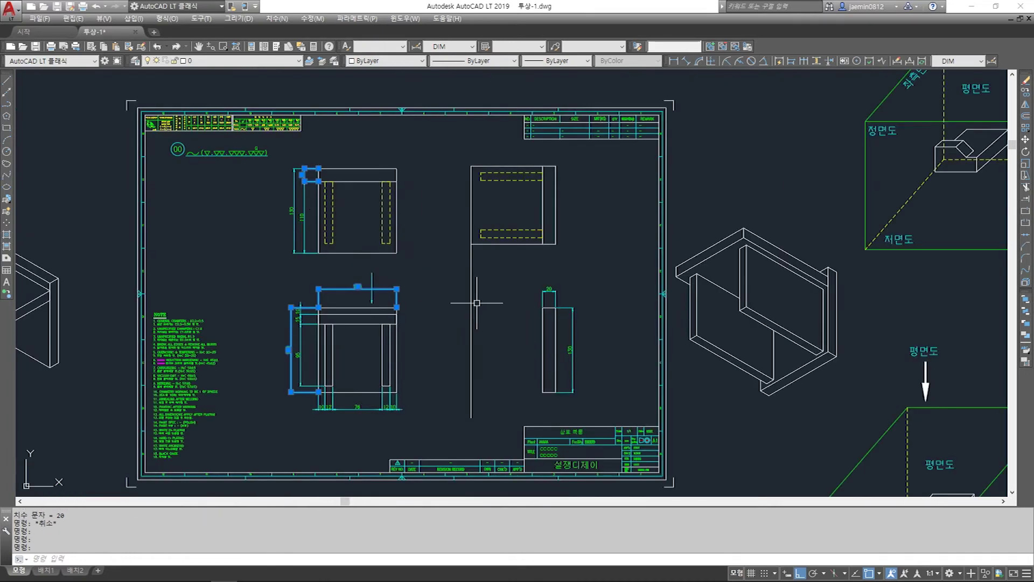
scroll(498, 314, "up", 2)
key("Escape")
left_click(674, 310)
left_click(664, 293)
left_click(654, 279)
left_click(617, 271)
middle_click_drag(664, 319, 652, 241)
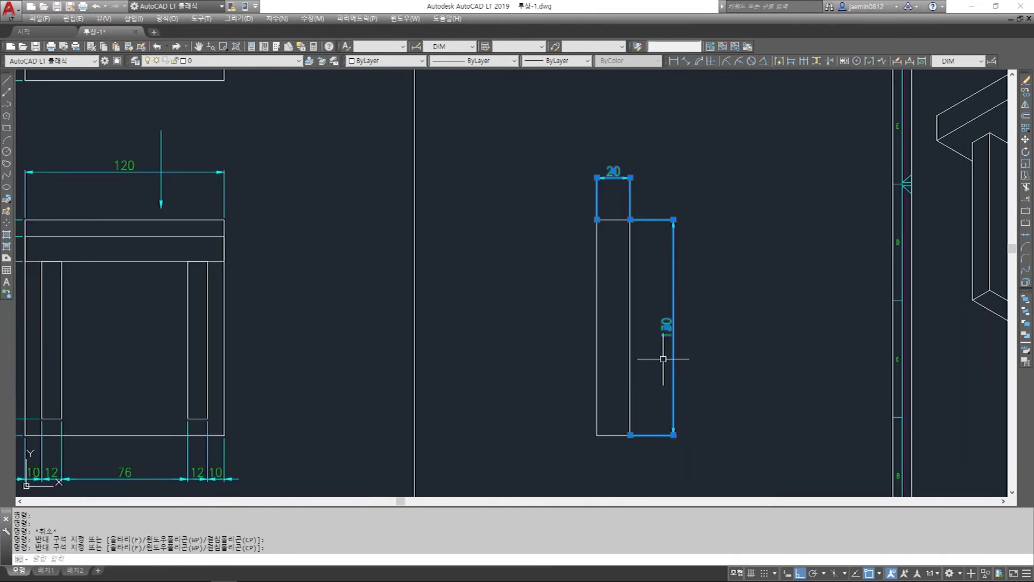
key("Escape")
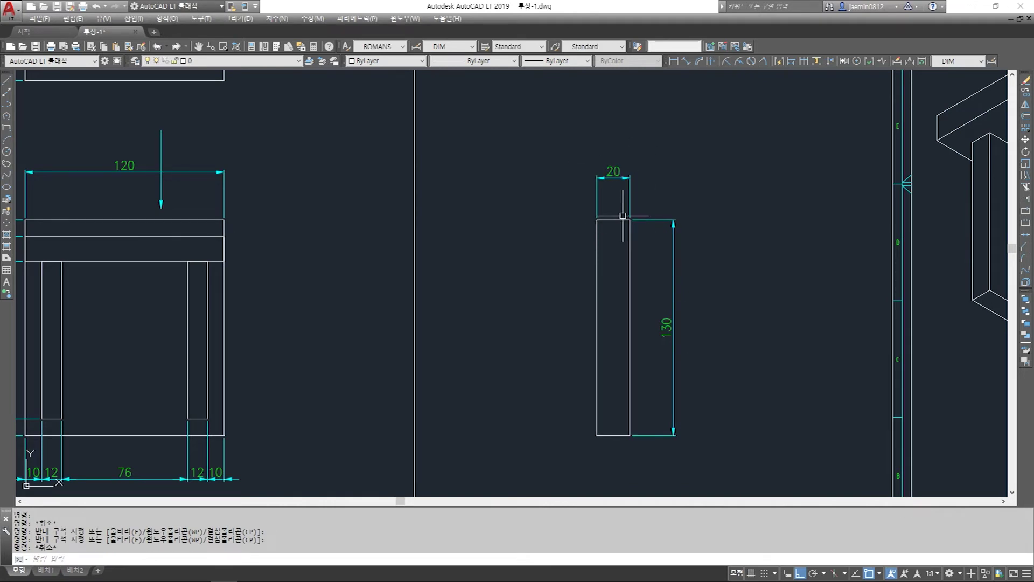
Erase the leftover vertical projection line running down from the rotated view's corner
scroll(649, 226, "down", 2)
mouse_move(583, 209)
middle_mouse_down()
mouse_move(605, 307)
mouse_move(589, 329)
middle_mouse_up()
key("Escape")
type("e")
key("space")
left_click(586, 254)
left_click(531, 293)
key("space")
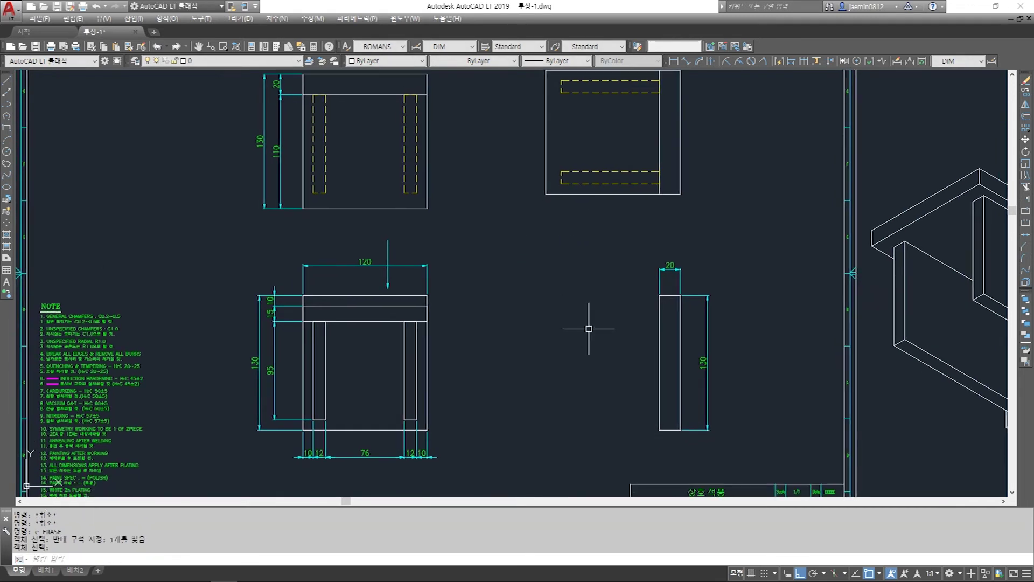
Examine the horizontal plate's outline in the front view and its matching outline in the rotated top view
key("Escape")
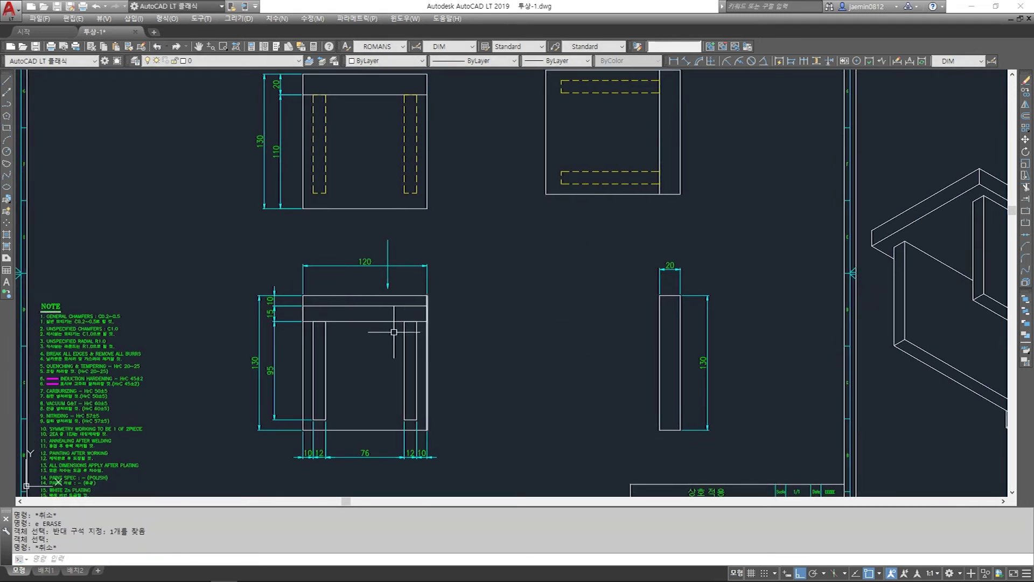
scroll(290, 307, "up", 2)
left_click(295, 298)
left_click(544, 337)
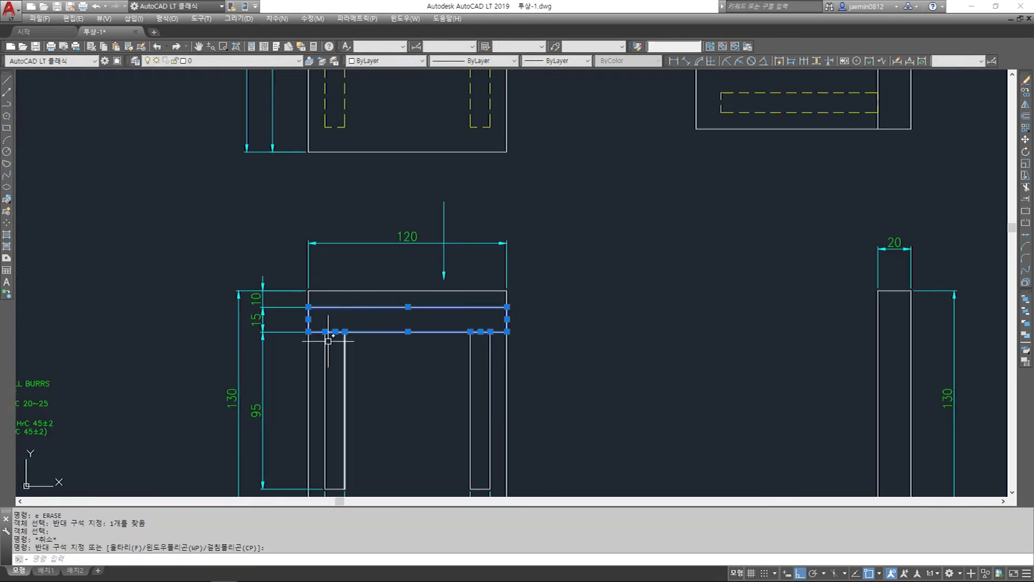
scroll(369, 347, "down", 2)
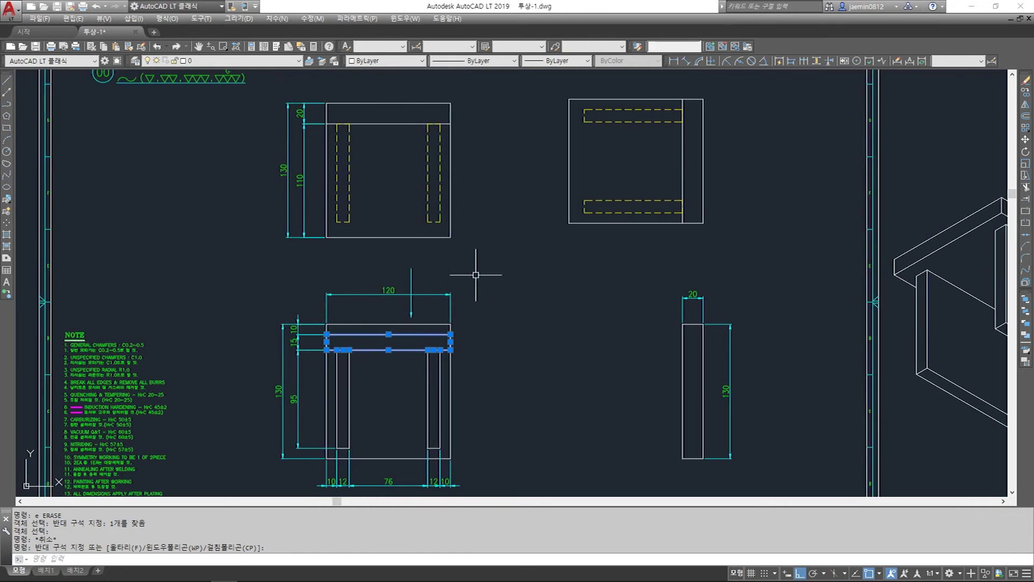
middle_click_drag(493, 241, 476, 286)
key("Escape")
left_click(561, 203)
left_click(523, 194)
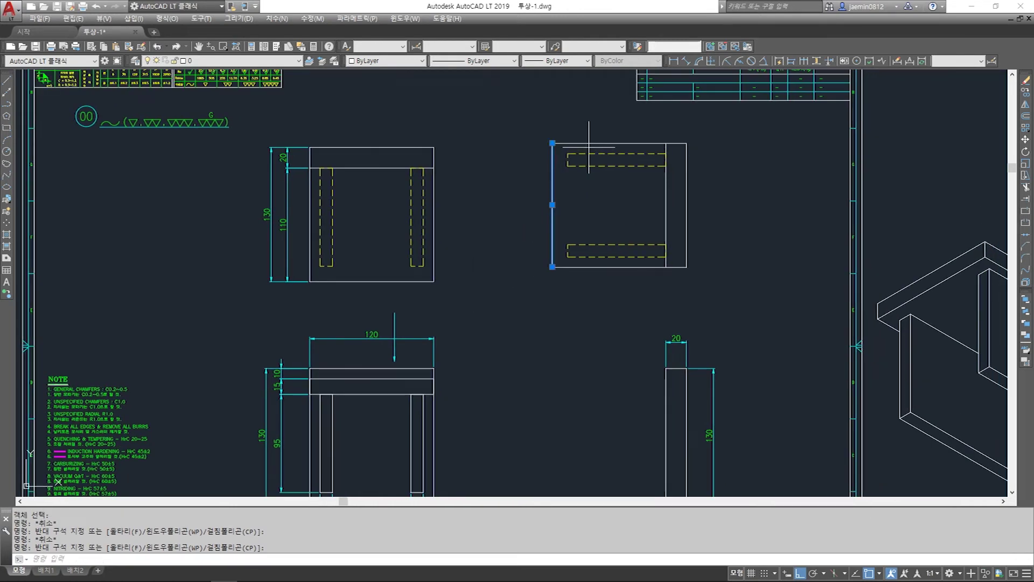
left_click(605, 129)
left_click(594, 148)
left_click(666, 214)
left_click(593, 267)
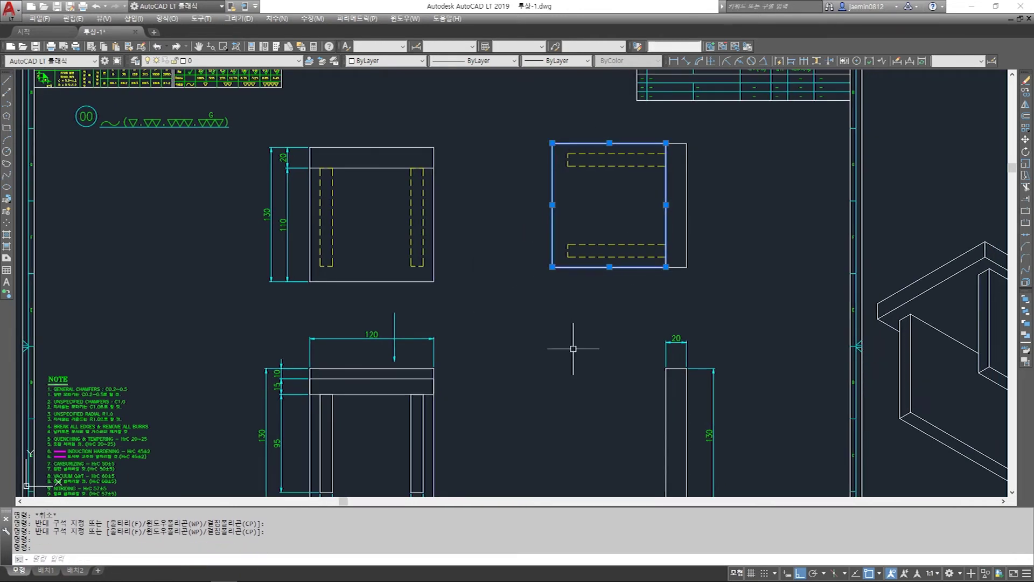
key("Escape")
Draw a vertical projection line from the rotated view's lower-left corner down past the level of the front view
type("l")
key("Return")
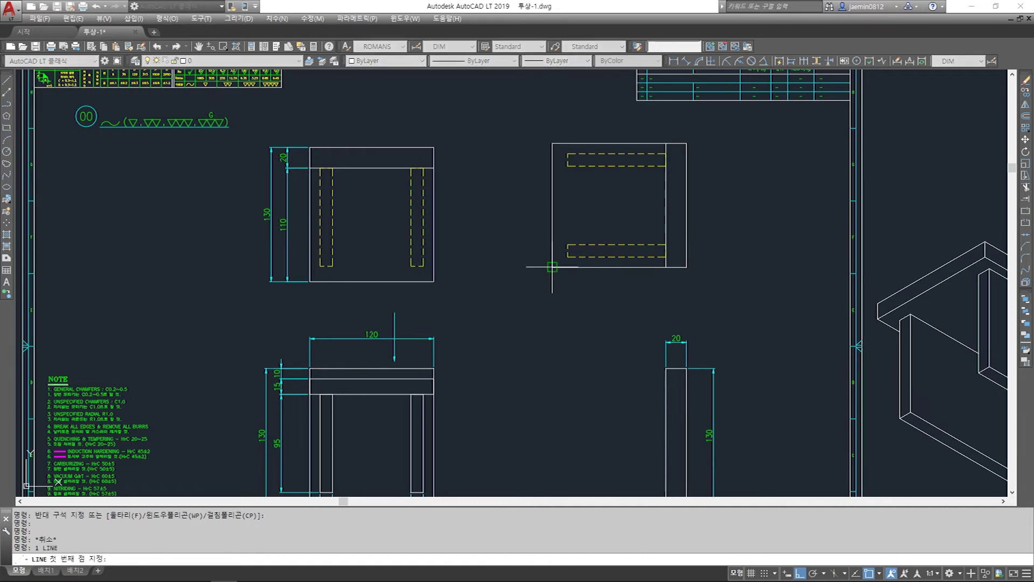
left_click(552, 267)
middle_click_drag(573, 408, 576, 295)
left_click(555, 438)
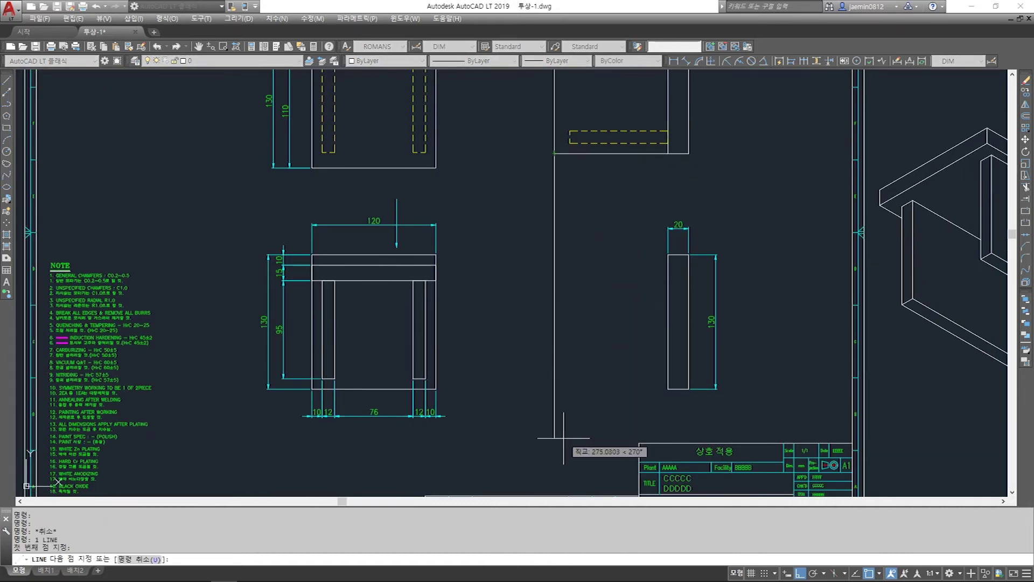
key("Escape")
Project the horizontal plate's upper edge from the front view across to the vertical plate in the side view
type("l")
key("Return")
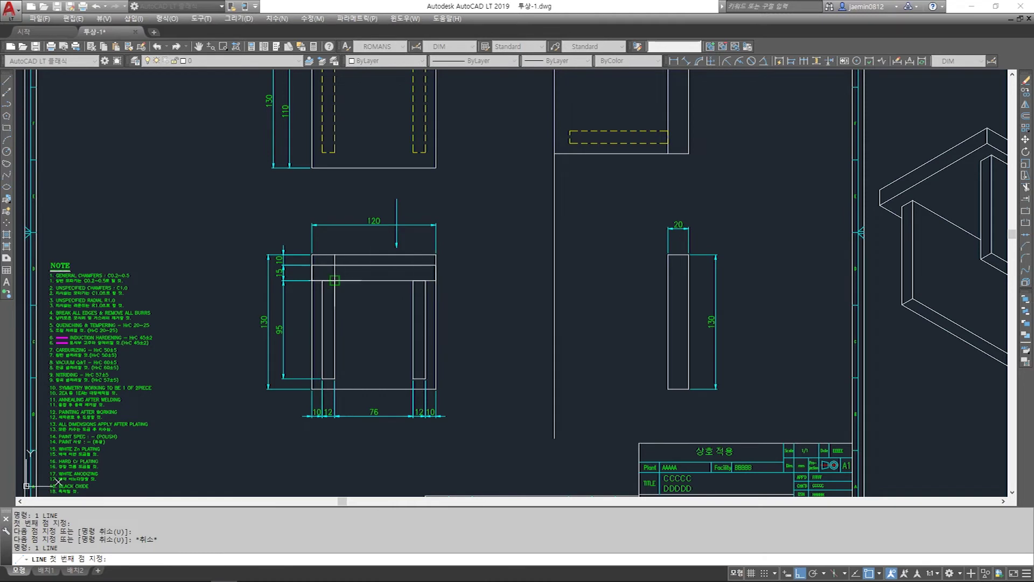
scroll(334, 280, "up", 5)
scroll(295, 269, "down", 3)
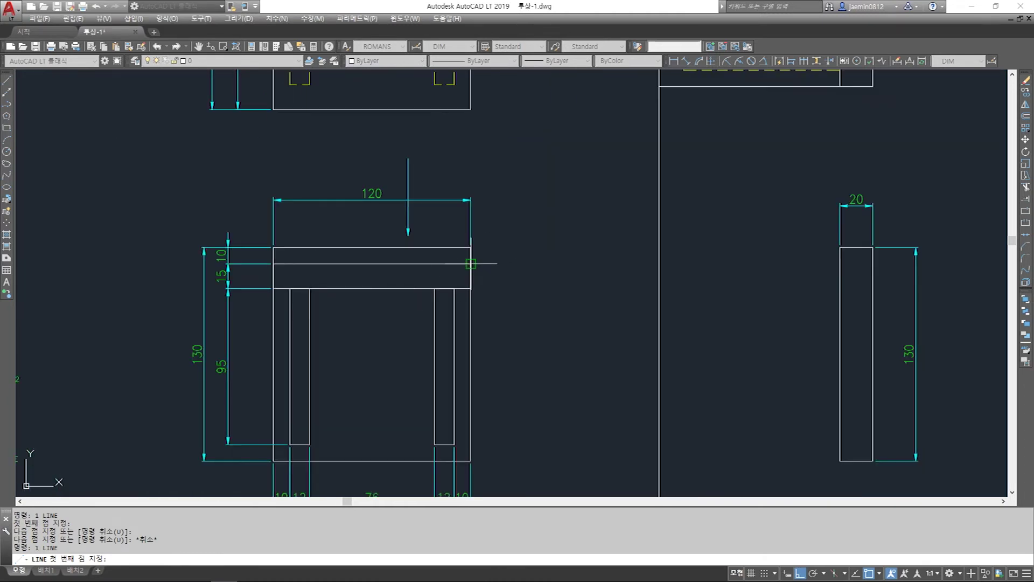
left_click(471, 264)
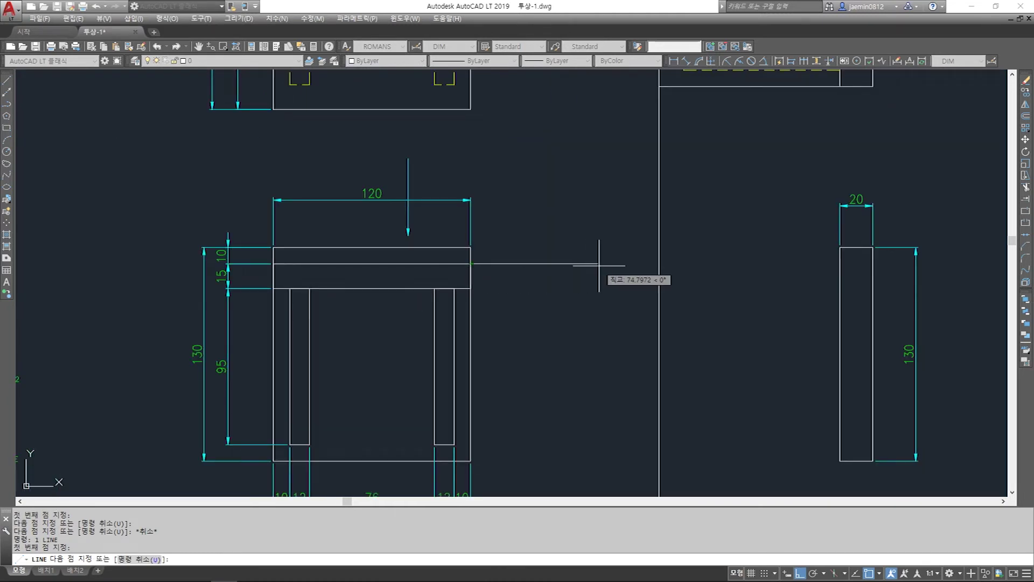
left_click(839, 263)
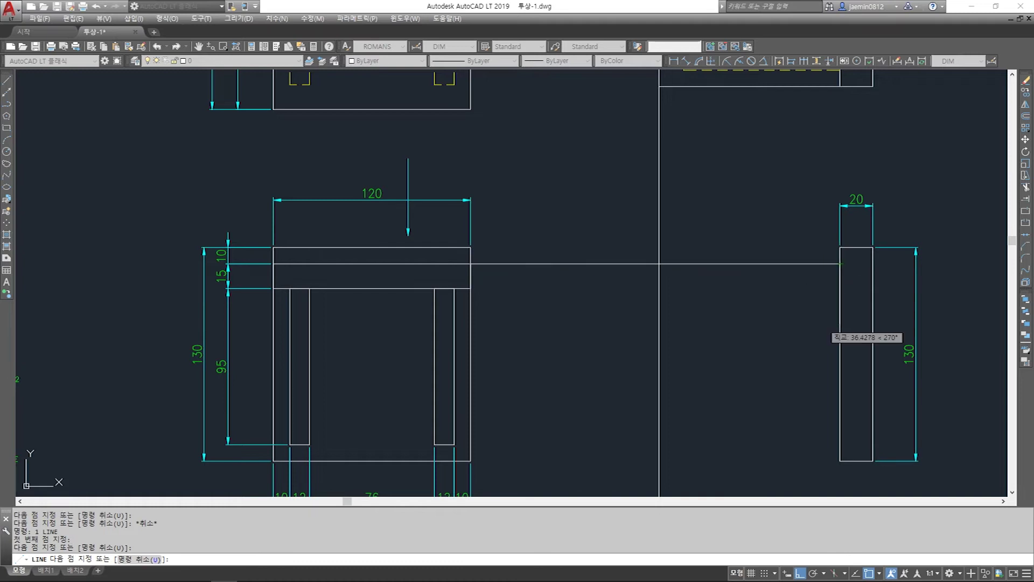
key("Escape")
key("Escape")
Project the horizontal plate's lower edge from the front view across to the vertical plate in the side view
type("1")
key("space")
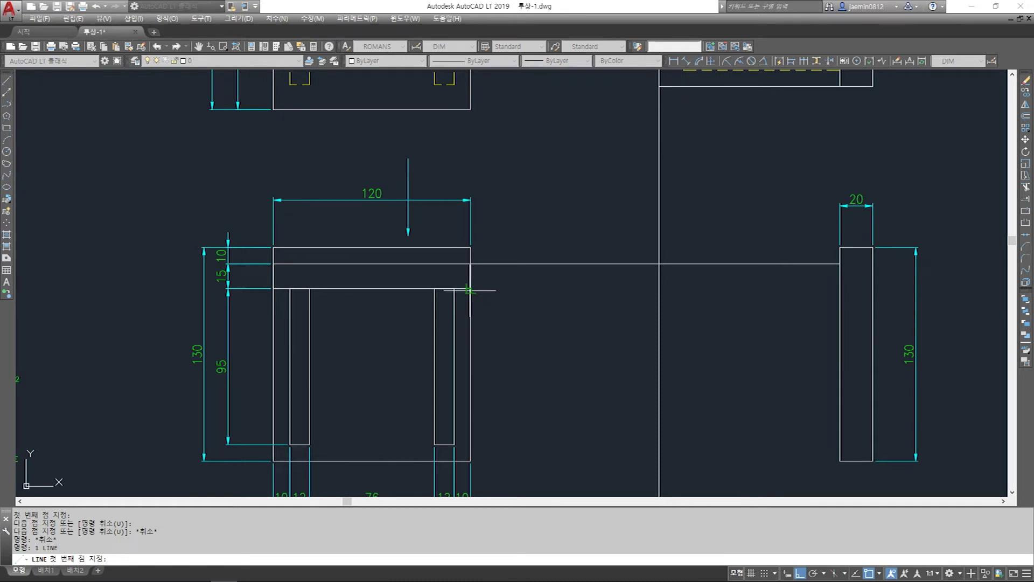
left_click(470, 289)
key("Escape")
Trim the three projection lines against each other, leaving only the horizontal plate's side-view outline
middle_click_drag(753, 353, 651, 372)
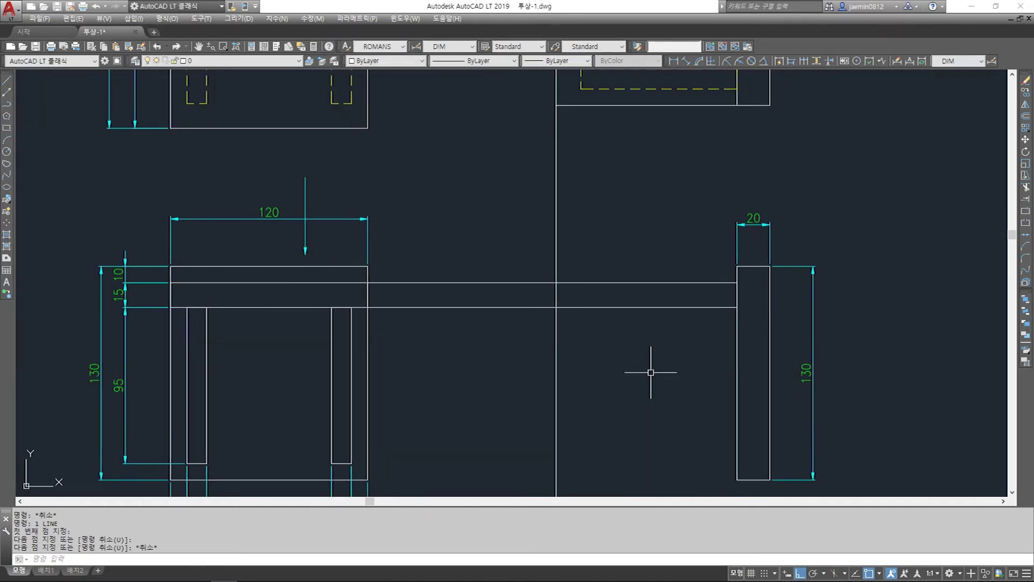
type("tr")
key("Return")
left_click(607, 369)
left_click(503, 230)
key("Return")
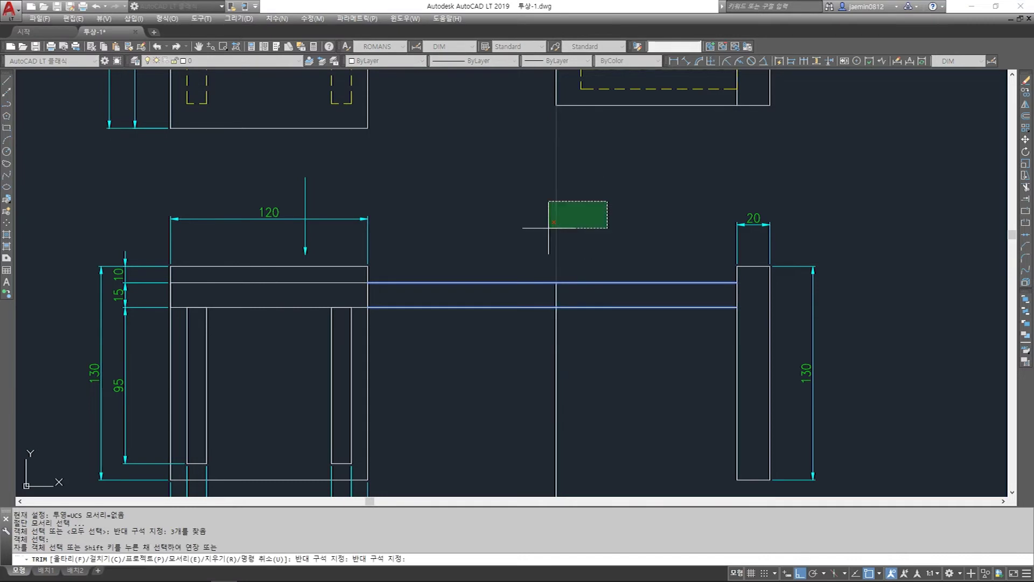
left_click(595, 196)
left_click(481, 351)
left_click(556, 369)
key("Escape")
scroll(569, 387, "down", 2)
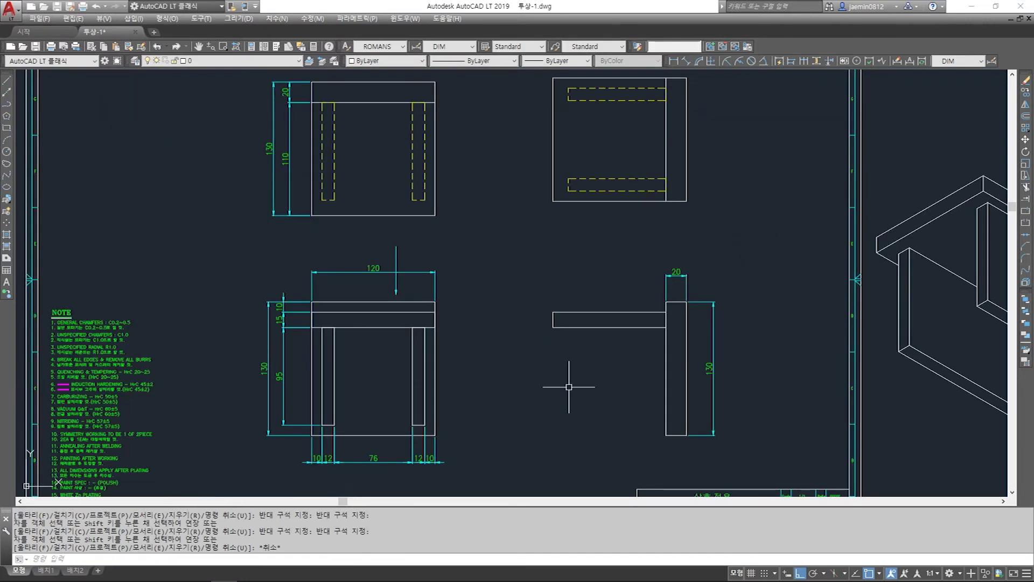
Examine the horizontal plate's complete rectangle in the side view by highlighting its edges
scroll(634, 353, "up", 2)
left_click(683, 289)
key("Escape")
left_click(683, 291)
key("Escape")
scroll(683, 291, "up", 2)
left_click(659, 273)
left_click(709, 358)
key("Escape")
left_click(362, 272)
left_click(700, 348)
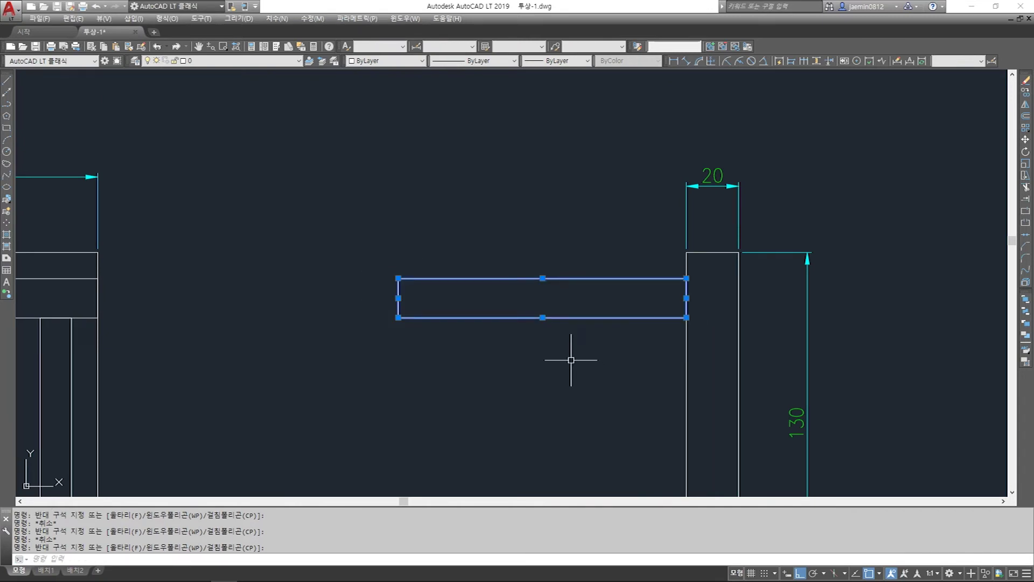
key("Escape")
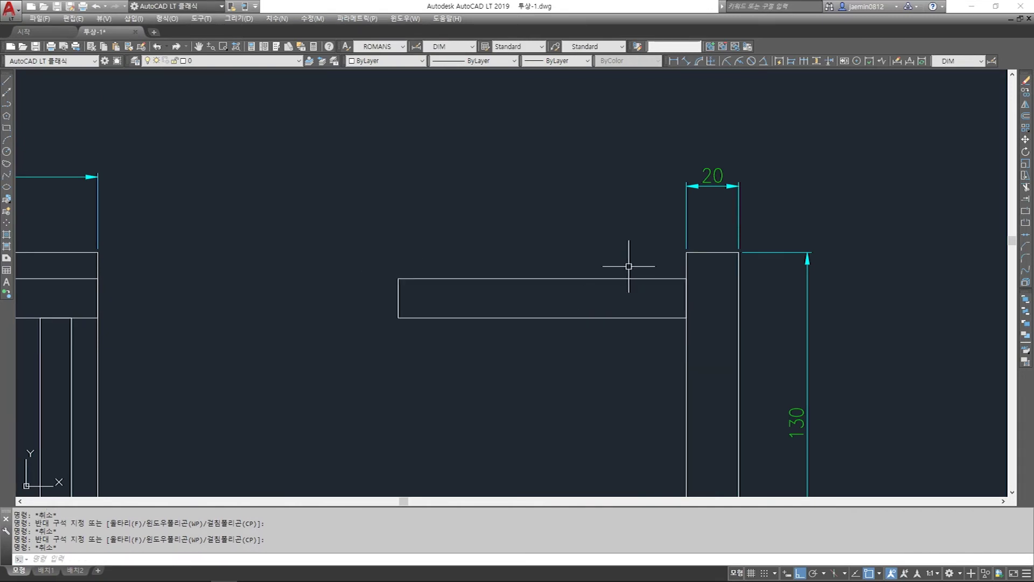
Inspect the short edge where the horizontal plate meets the vertical plate in the side view
left_click(645, 265)
left_click(695, 322)
left_click(660, 251)
left_click(673, 270)
left_click(675, 271)
left_click(692, 332)
key("Escape")
left_click(674, 270)
left_click(695, 355)
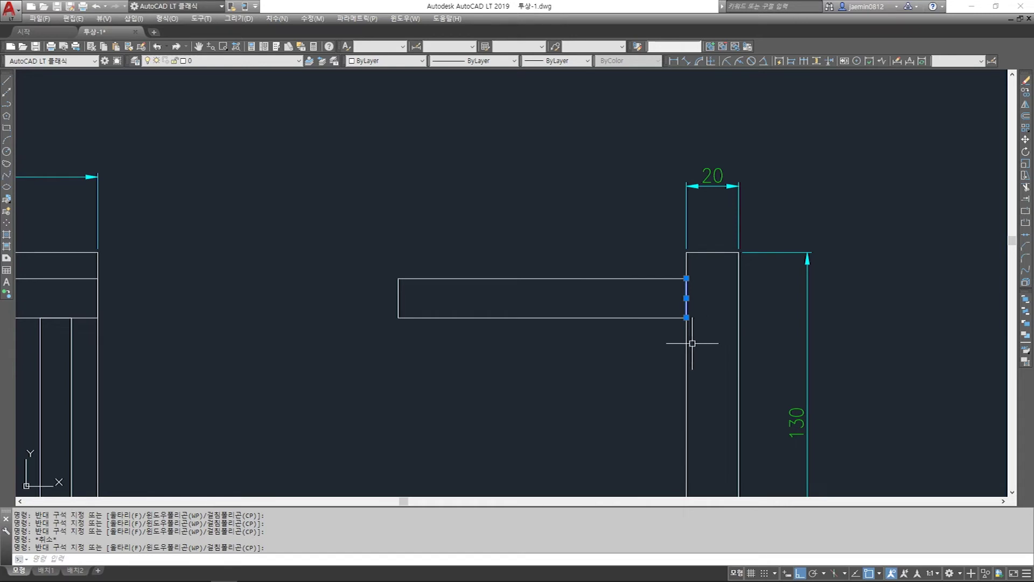
key("Escape")
Erase the short line closing the horizontal plate's rectangle at the vertical plate
left_click(676, 272)
left_click(708, 337)
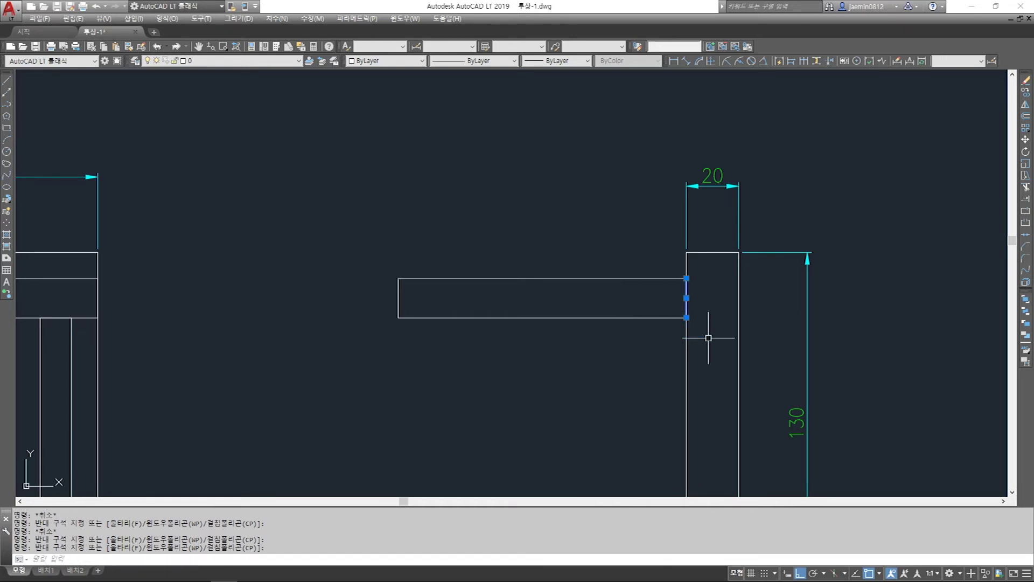
key("Delete")
left_click(670, 261)
left_click(716, 355)
key("Escape")
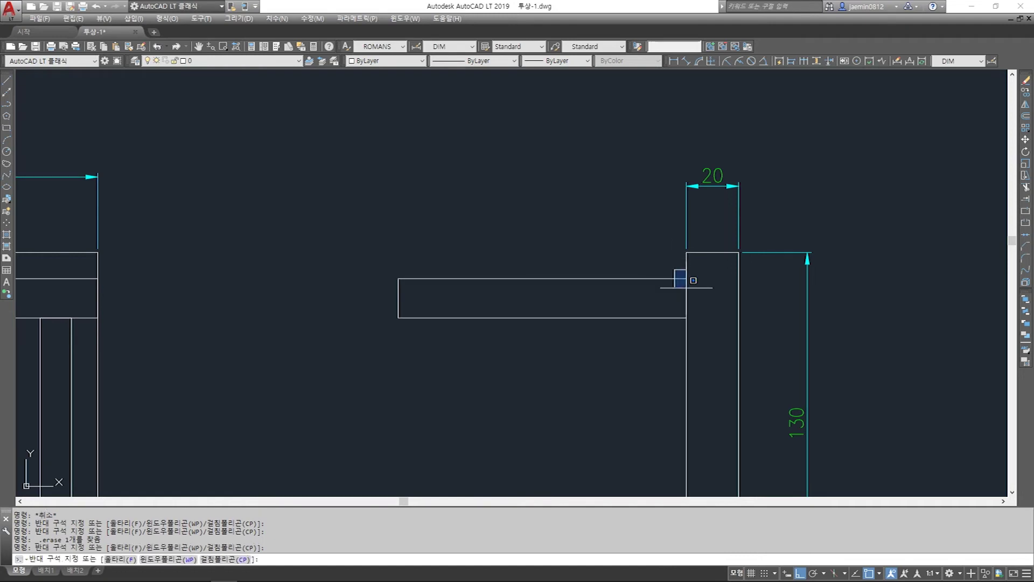
Draw a line closing the horizontal plate's rectangle at the vertical plate, and check the closed outline by highlighting it
type("l")
key("Return")
left_click(686, 278)
key("Escape")
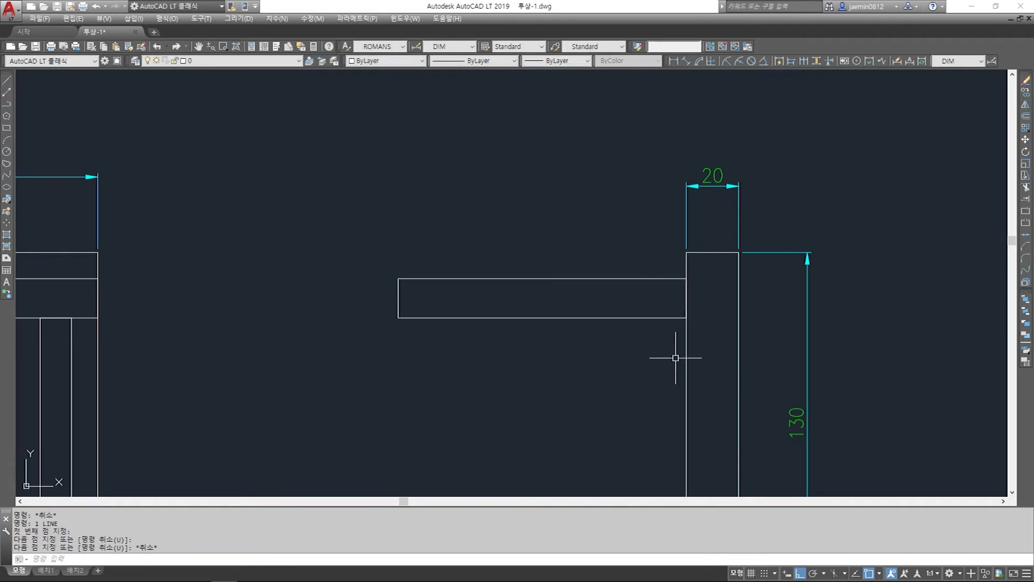
left_click(359, 271)
left_click(710, 325)
scroll(645, 334, "down", 1)
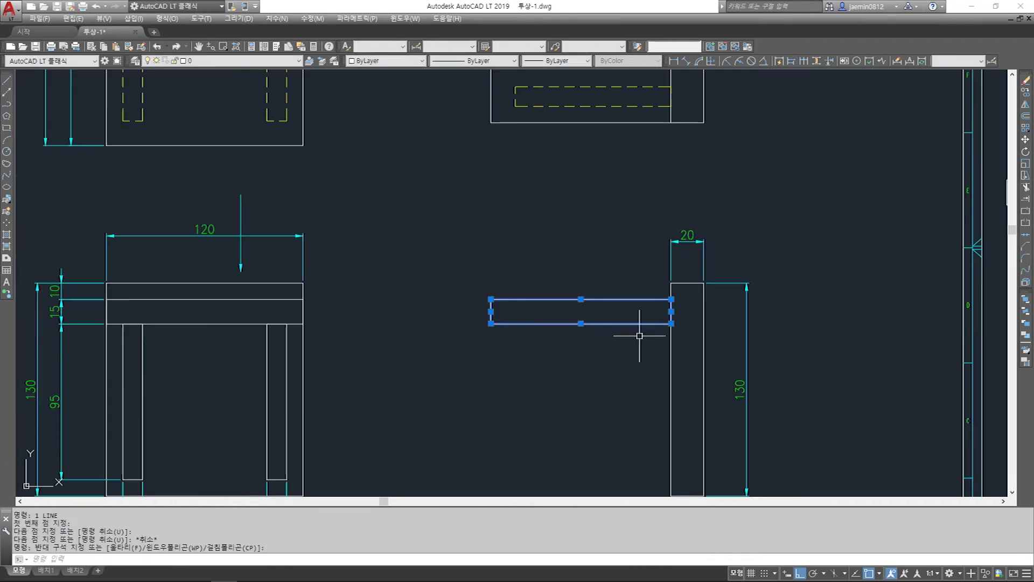
scroll(632, 350, "up", 2)
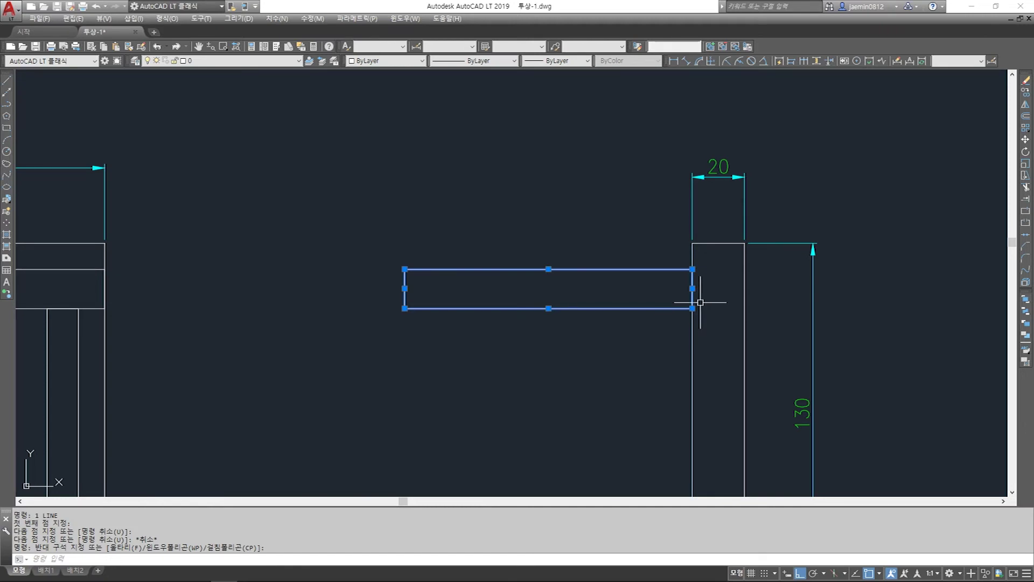
key("Escape")
Add a linear dimension for the horizontal plate's length in the side view, aligned with the 20 mm thickness dimension
middle_click_drag(653, 327, 650, 361)
type("aa")
key("Return")
left_click(688, 303)
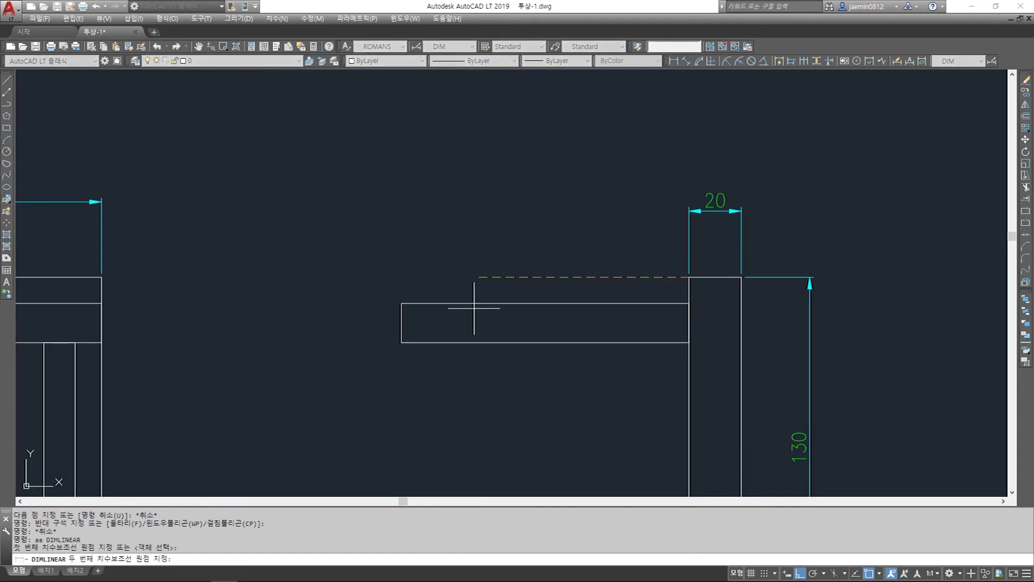
left_click(401, 303)
left_click(720, 201)
scroll(605, 295, "down", 2)
middle_click_drag(346, 181, 565, 378)
key("Escape")
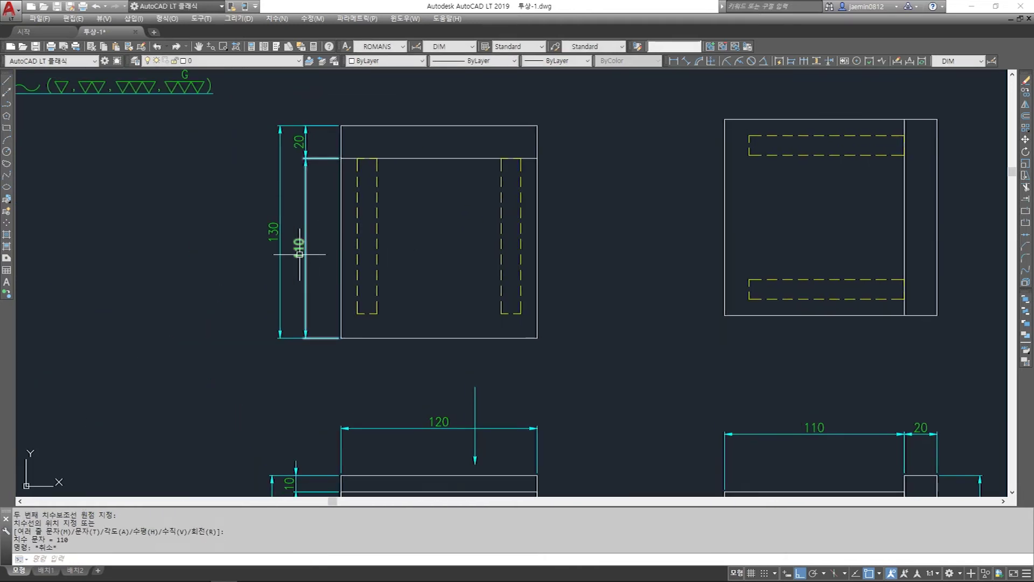
Add a linear dimension for the overall width below the top view
key("Escape")
middle_click_drag(410, 413, 411, 341)
type("aa")
key("Return")
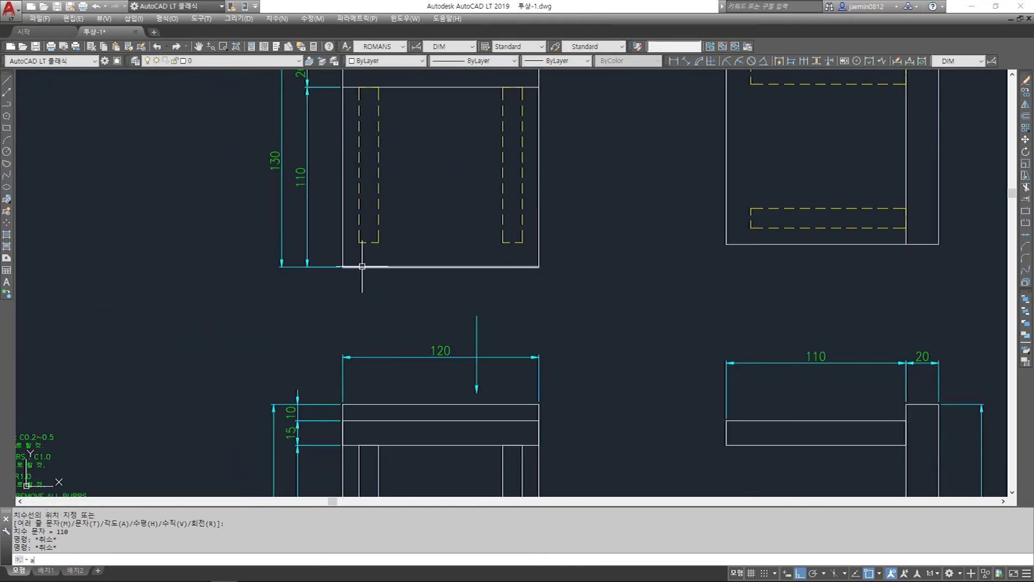
left_click(532, 267)
left_click(524, 291)
key("Escape")
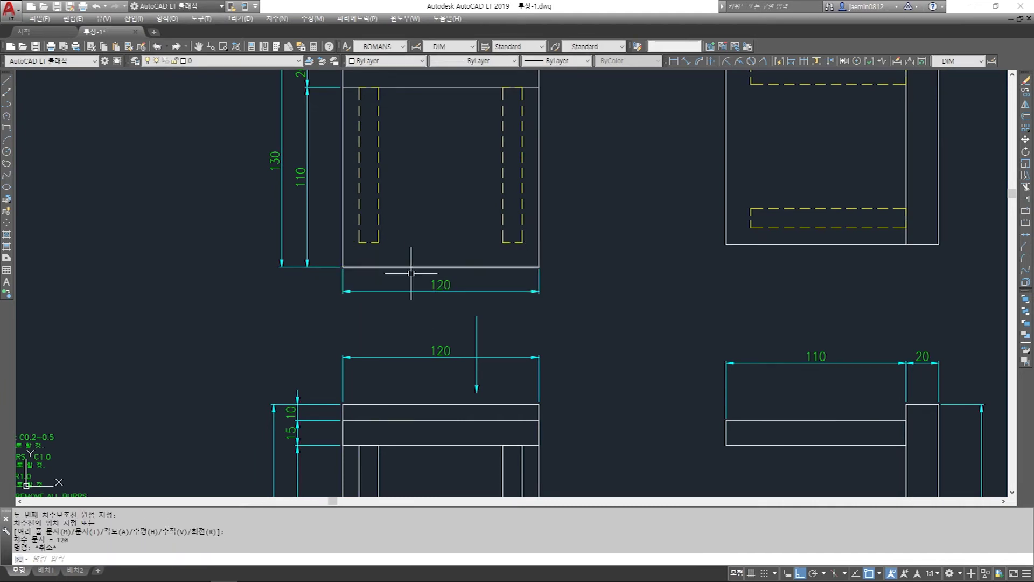
Add a vertical linear dimension for the horizontal plate's thickness at its free end in the side view
scroll(371, 245, "down", 2)
scroll(534, 327, "up", 3)
middle_click_drag(261, 299, 460, 316)
middle_click_drag(618, 340, 502, 331)
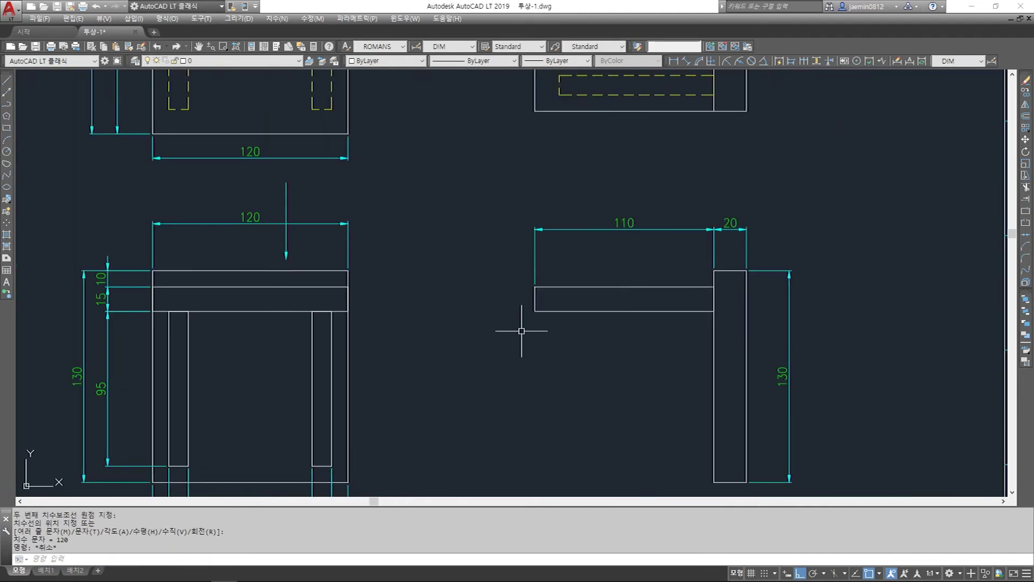
key("Escape")
type("aa")
key("Return")
key("Return")
left_click(534, 287)
left_click(534, 312)
left_click(505, 302)
key("Escape")
Add a linear dimension from the vertical plate's top to the horizontal plate's upper edge, aligned with the thickness dimension
type("aa")
key("Return")
left_click(714, 270)
left_click(534, 287)
scroll(511, 283, "up", 2)
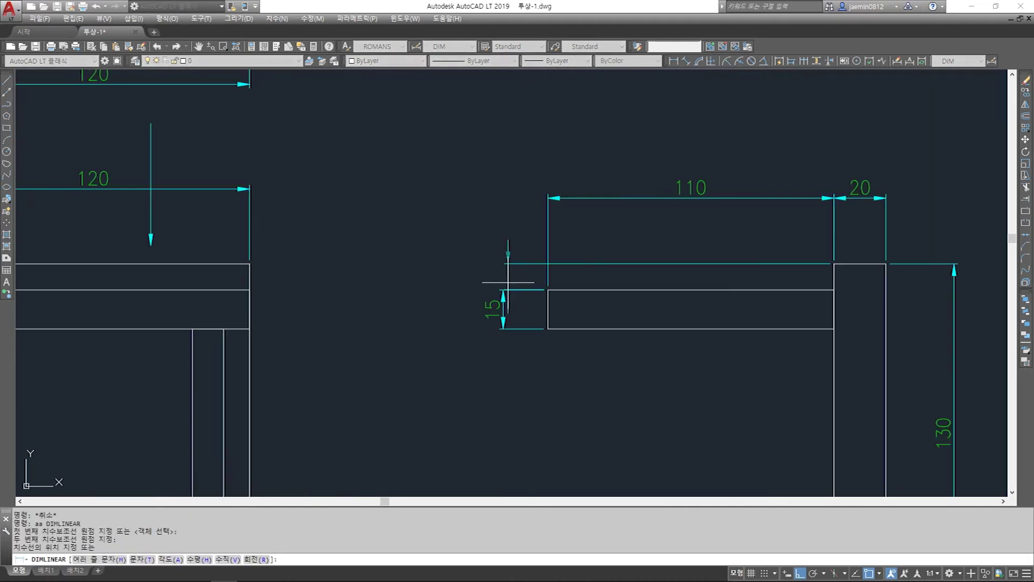
left_click(504, 289)
middle_click_drag(770, 312, 595, 288)
key("Escape")
key("Escape")
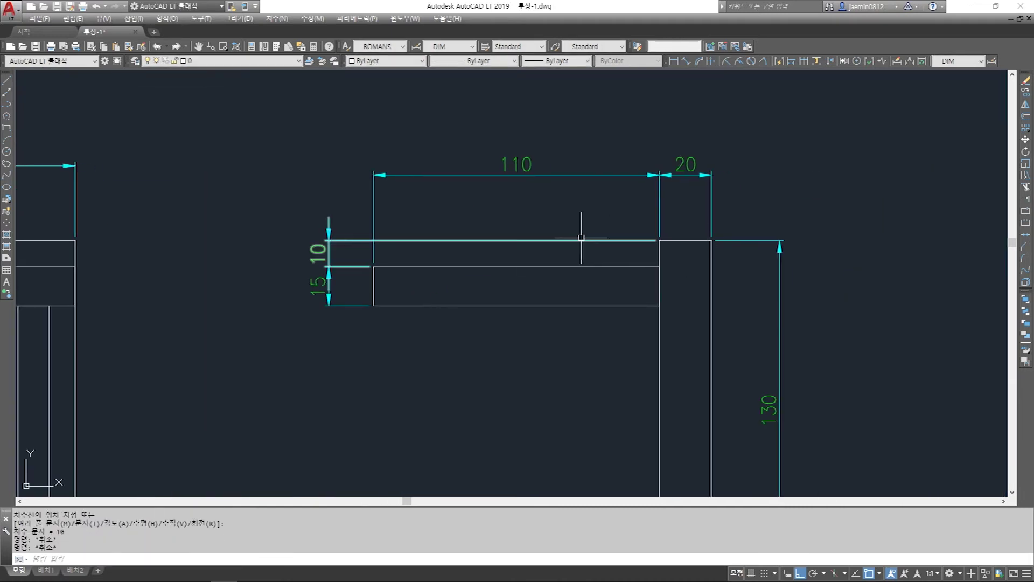
Compare the side view with the bracket's isometric drawing, and examine the two ribs in the front view
scroll(575, 300, "down", 4)
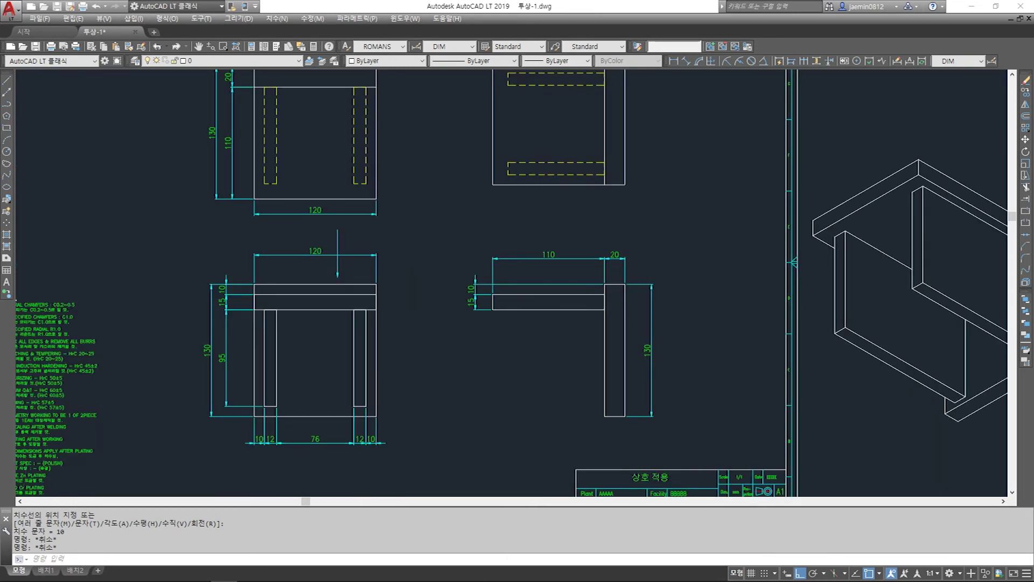
scroll(693, 231, "down", 5)
scroll(790, 233, "up", 5)
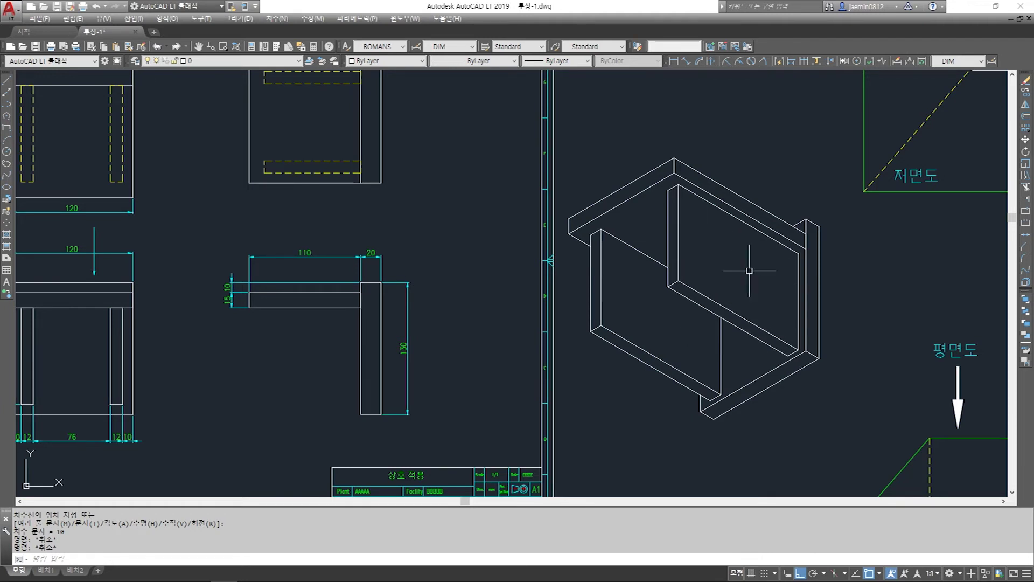
middle_click_drag(311, 347, 661, 344)
scroll(575, 340, "up", 2)
middle_click_drag(574, 340, 524, 346)
scroll(521, 356, "down", 2)
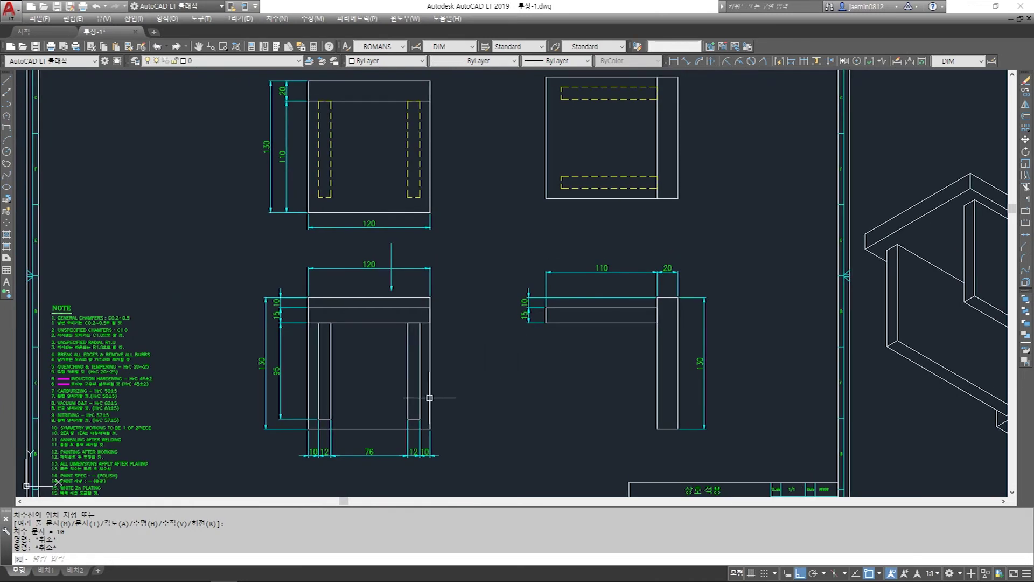
left_click(316, 314)
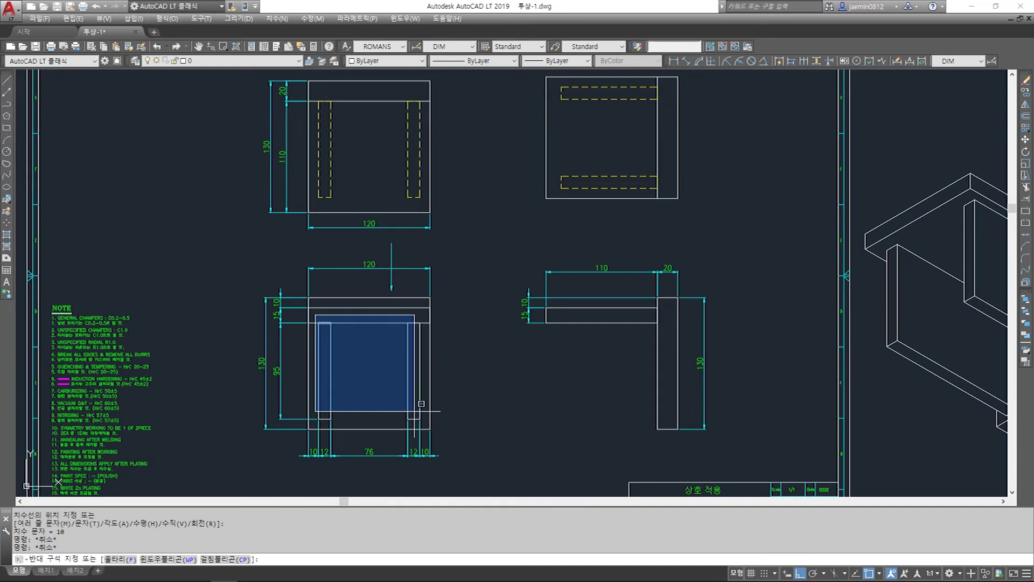
key("Escape")
scroll(474, 439, "up", 2)
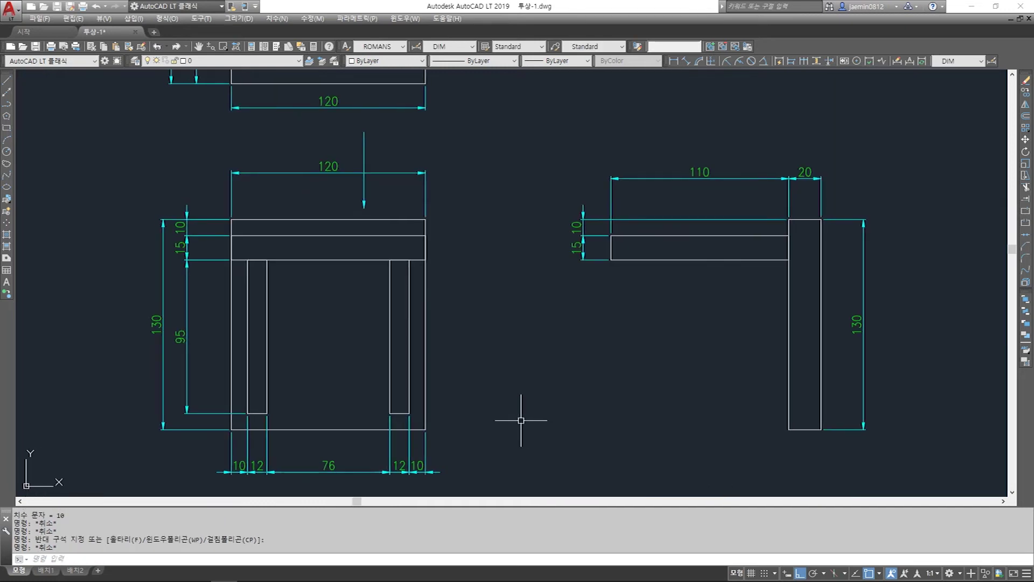
Examine the horizontal plate's outline in the side view
scroll(521, 420, "down", 2)
scroll(584, 316, "up", 4)
left_click(526, 245)
left_click(835, 305)
left_click(527, 248)
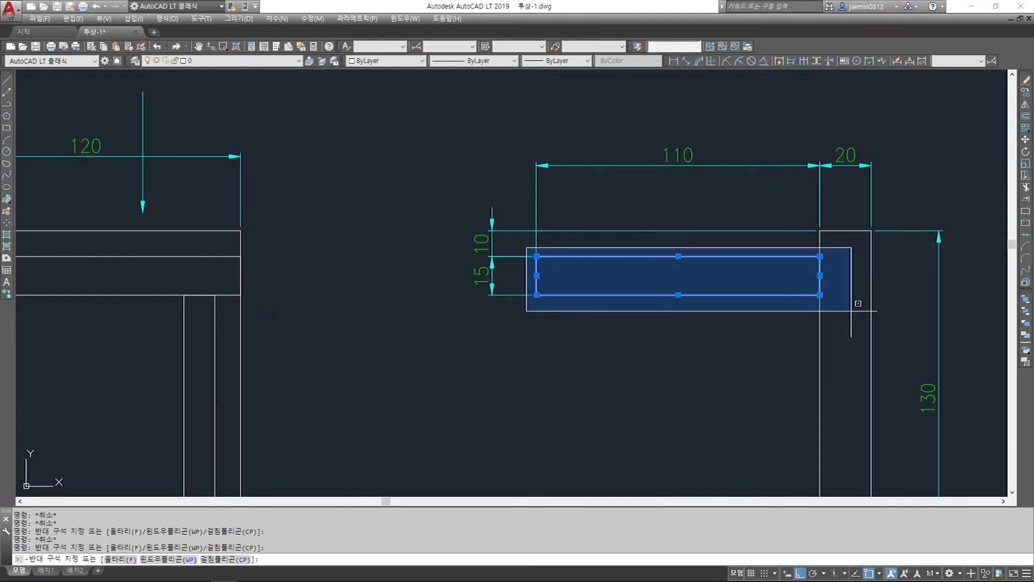
left_click(840, 300)
scroll(584, 330, "down", 2)
key("Escape")
type("l")
key("Return")
key("Escape")
type("l")
key("Escape")
Draw a vertical leader arrow pointing down toward the horizontal plate's upper edge in the side view
type("vv")
key("Return")
left_click(712, 258)
left_click(712, 192)
key("Escape")
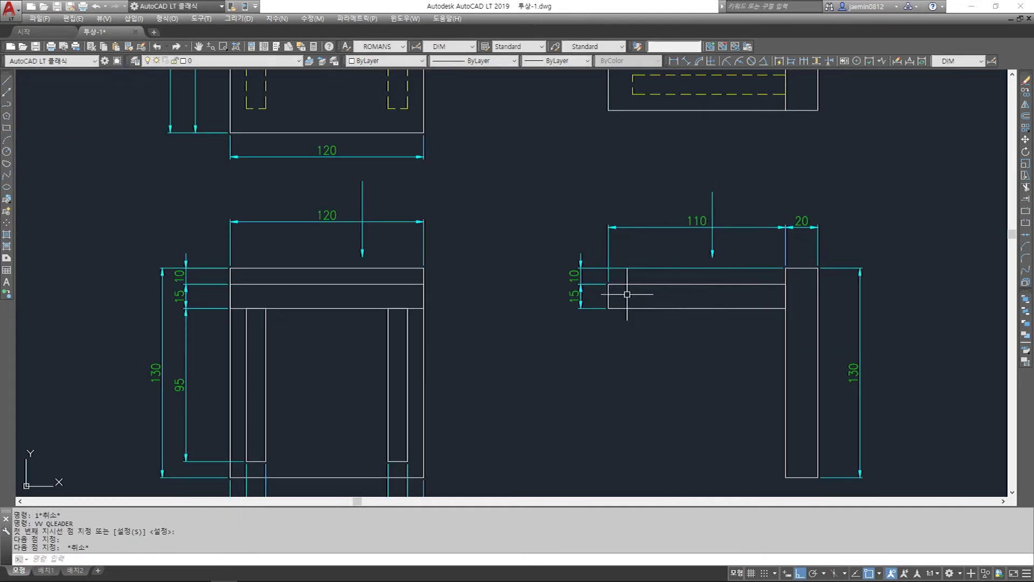
left_click(364, 295)
key("Escape")
Draw a vertical projection line from the lower hidden rib's free end in the rotated top view down past the side view's horizontal plate
middle_click_drag(574, 213, 366, 408)
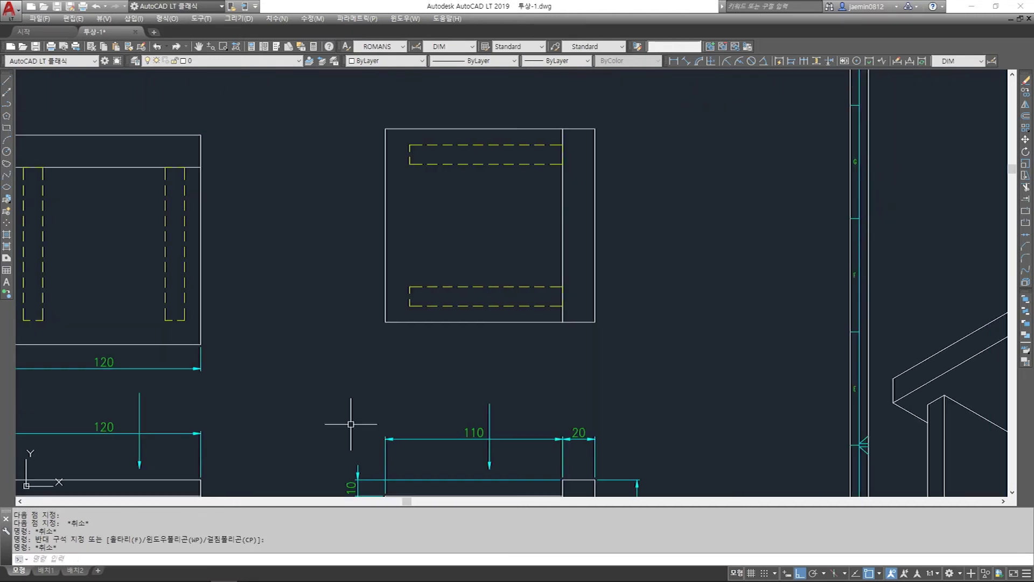
left_click(402, 139)
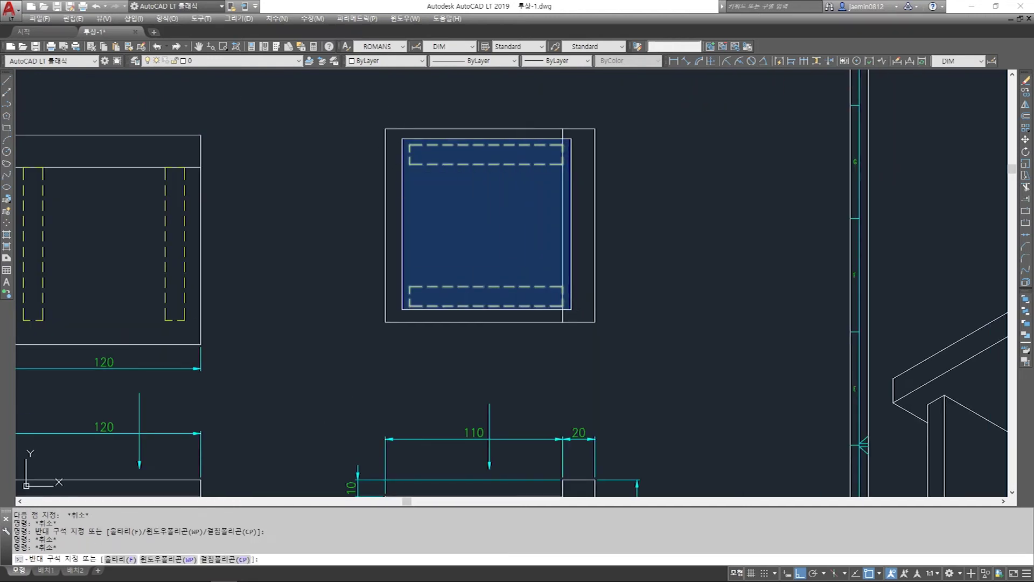
left_click(578, 301)
middle_click_drag(467, 364, 529, 286)
type("l")
key("Return")
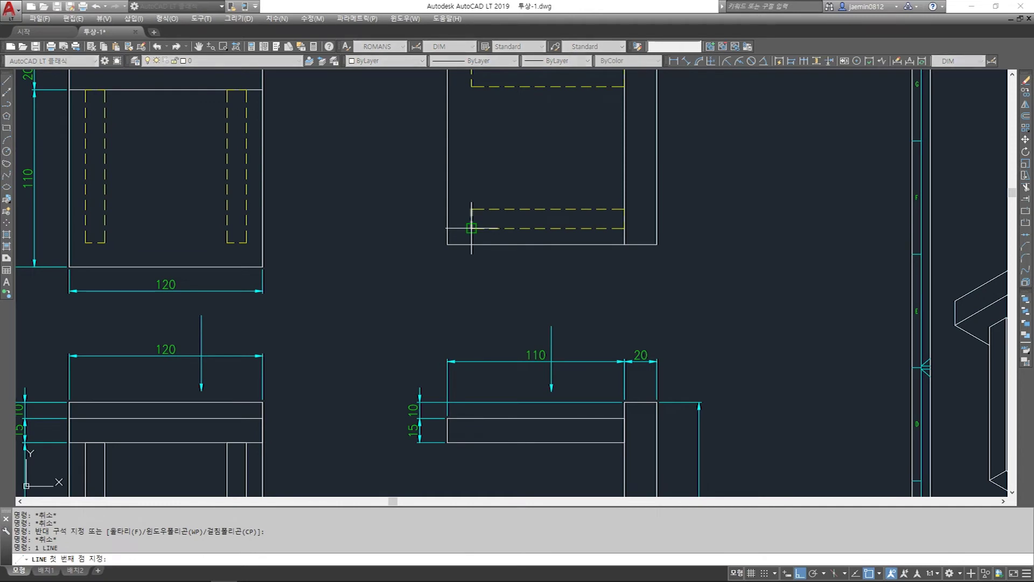
left_click(472, 228)
scroll(477, 225, "up", 5)
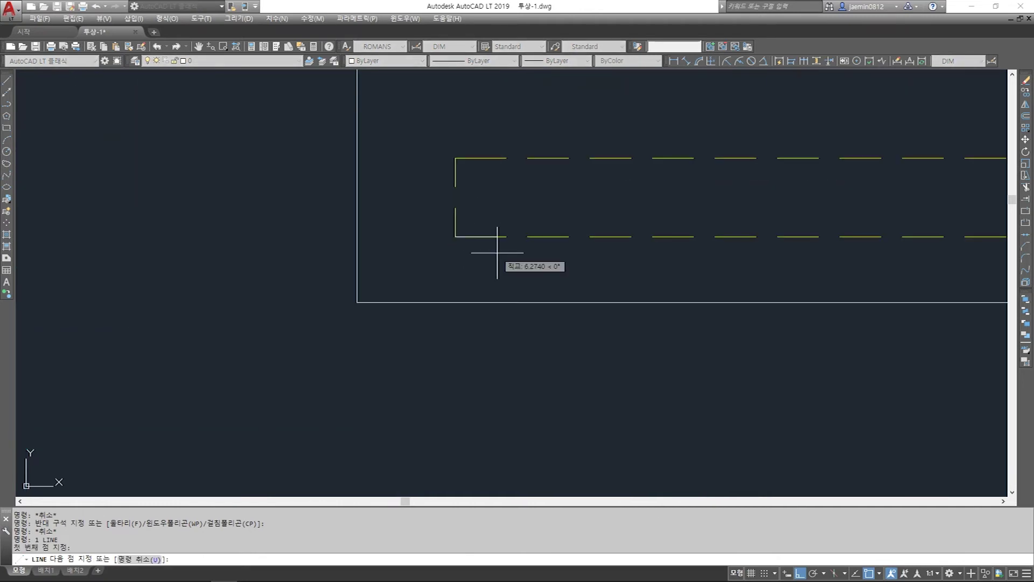
scroll(463, 225, "down", 8)
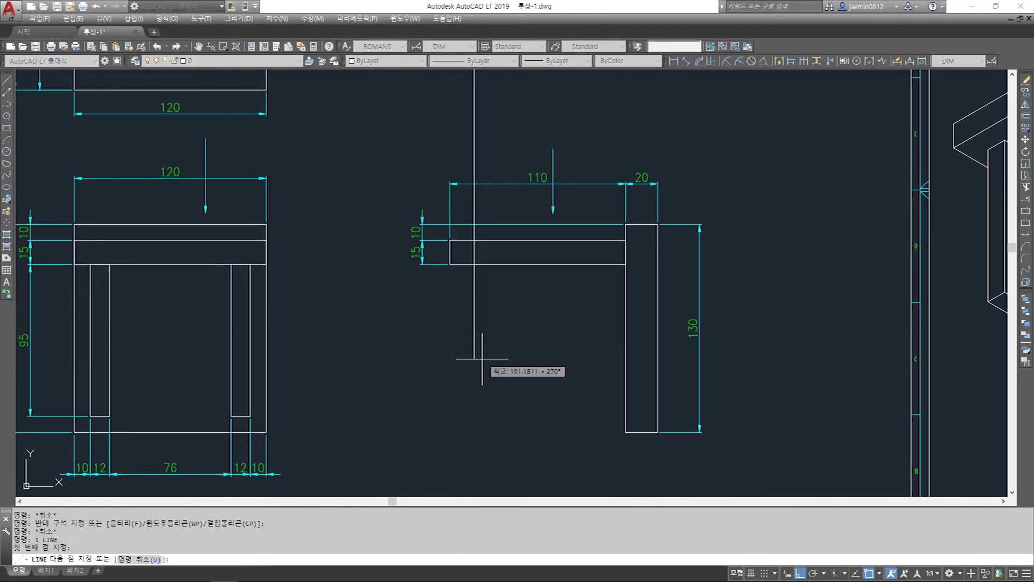
left_click(485, 458)
key("Escape")
middle_click_drag(512, 400, 574, 411)
key("Escape")
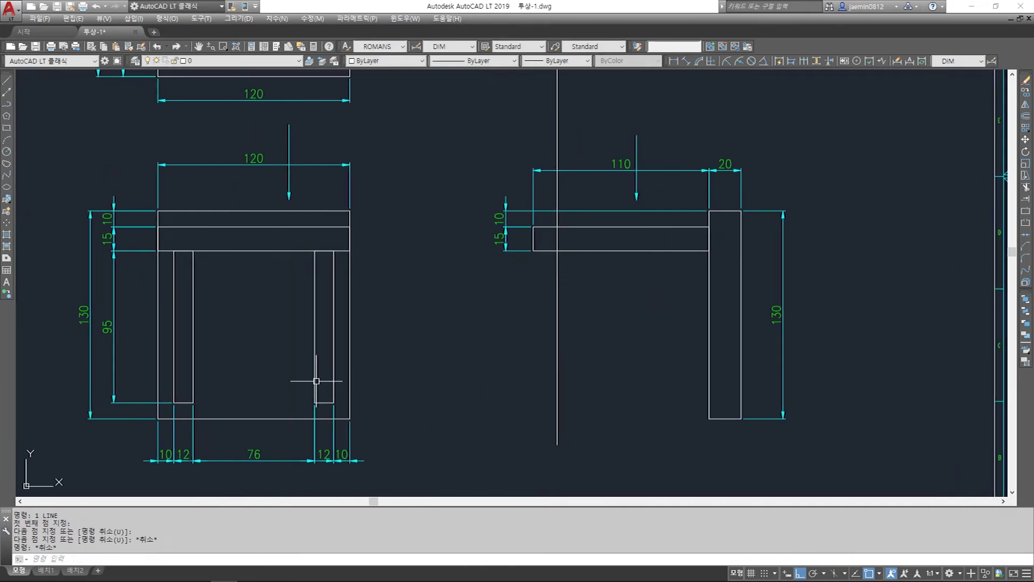
Draw a horizontal projection line from the right rib's lower corner in the front view to the vertical plate's inner edge in the side view
left_click(298, 231)
left_click(343, 416)
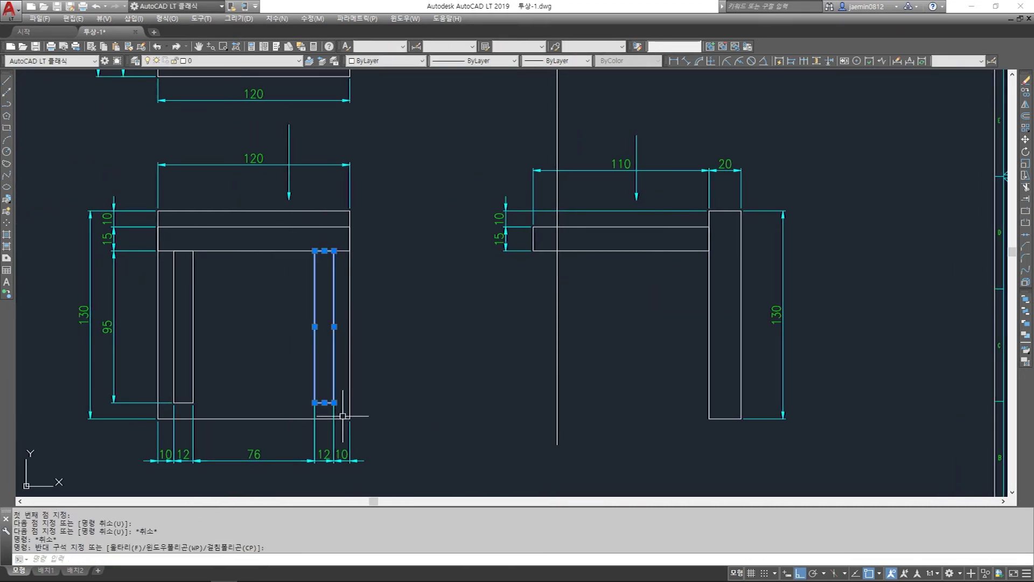
scroll(343, 416, "up", 2)
key("Escape")
type("l")
key("Return")
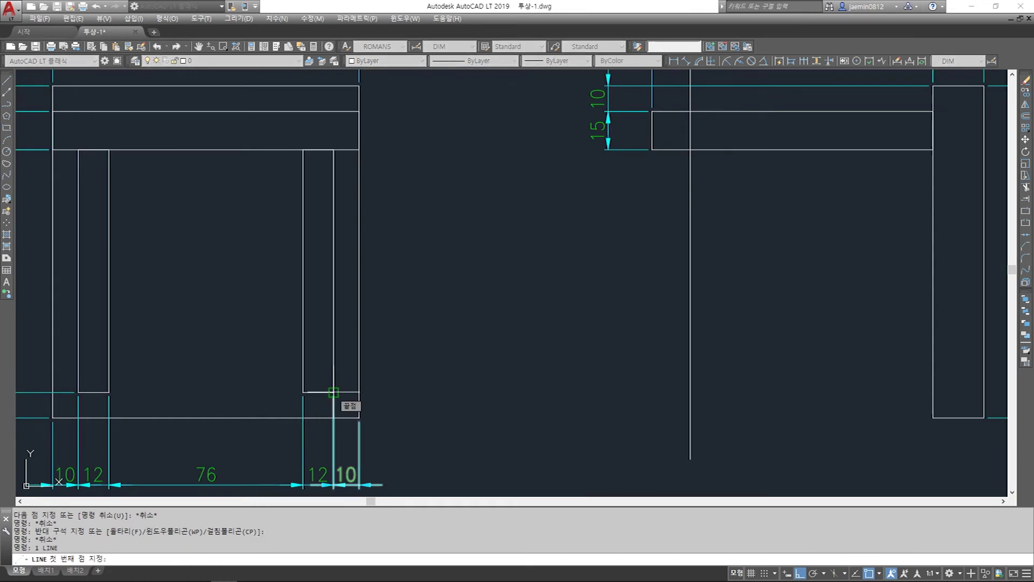
left_click(333, 392)
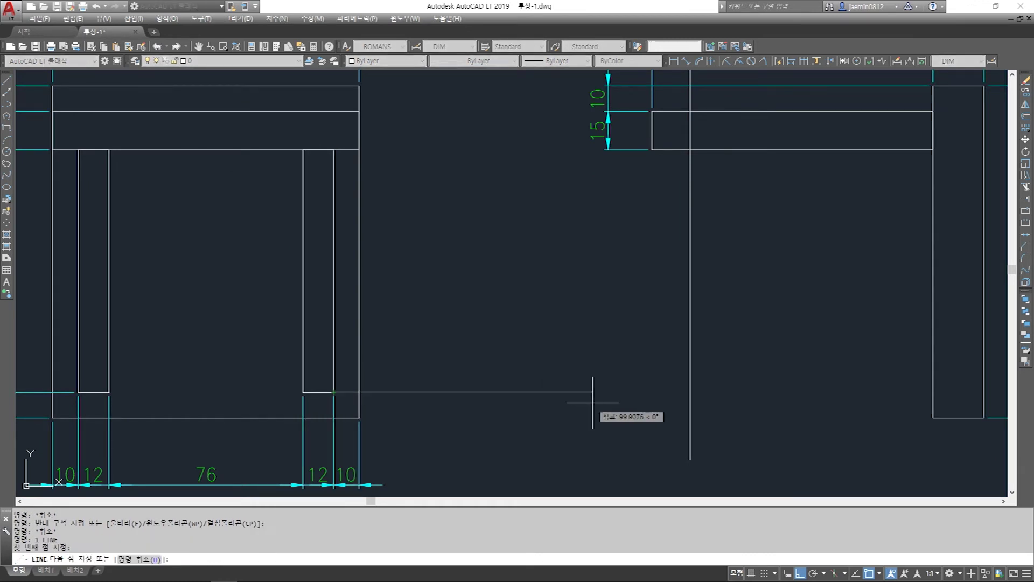
middle_click_drag(886, 391, 712, 391)
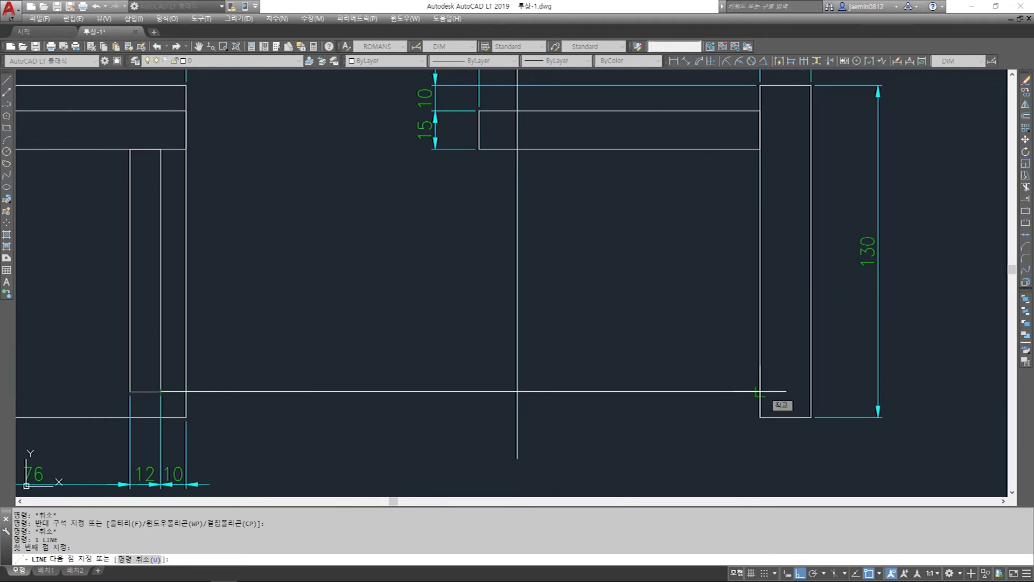
left_click(759, 392)
key("Escape")
scroll(635, 415, "down", 2)
key("Escape")
Trim the two projection lines beyond their crossing to form the rib's lower outer corner in the side view
type("tr")
key("space")
left_click(596, 374)
left_click(549, 418)
key("space")
left_click(575, 418)
left_click(539, 430)
left_click(539, 429)
left_click(530, 397)
key("Escape")
Trim the vertical projection line above the horizontal plate's lower edge
type("tr")
left_click(597, 264)
left_click(577, 243)
key("space")
left_click(562, 238)
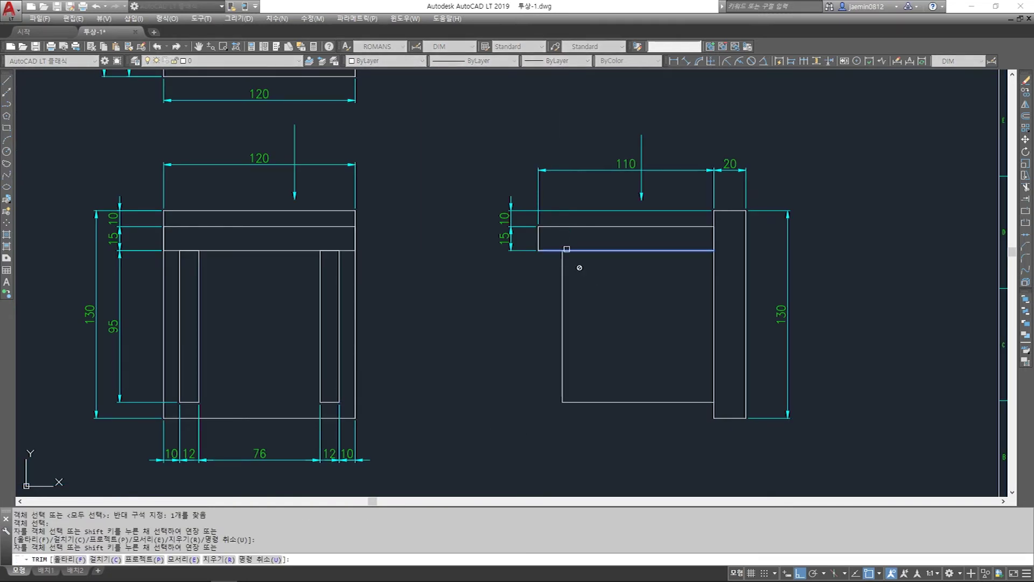
left_click(567, 249)
key("Escape")
Compare the rib's rectangular outline in the side view with the bracket's isometric drawing
middle_click_drag(598, 342, 554, 368)
scroll(560, 339, "down", 4)
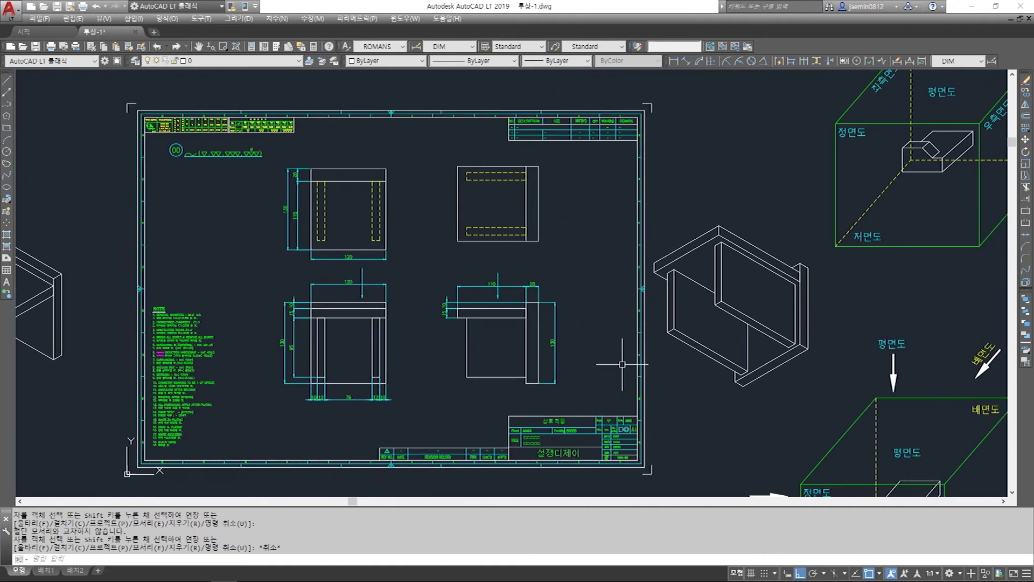
scroll(684, 296, "up", 2)
mouse_move(441, 318)
middle_mouse_down()
mouse_move(561, 328)
mouse_move(589, 317)
middle_mouse_up()
scroll(490, 343, "down", 1)
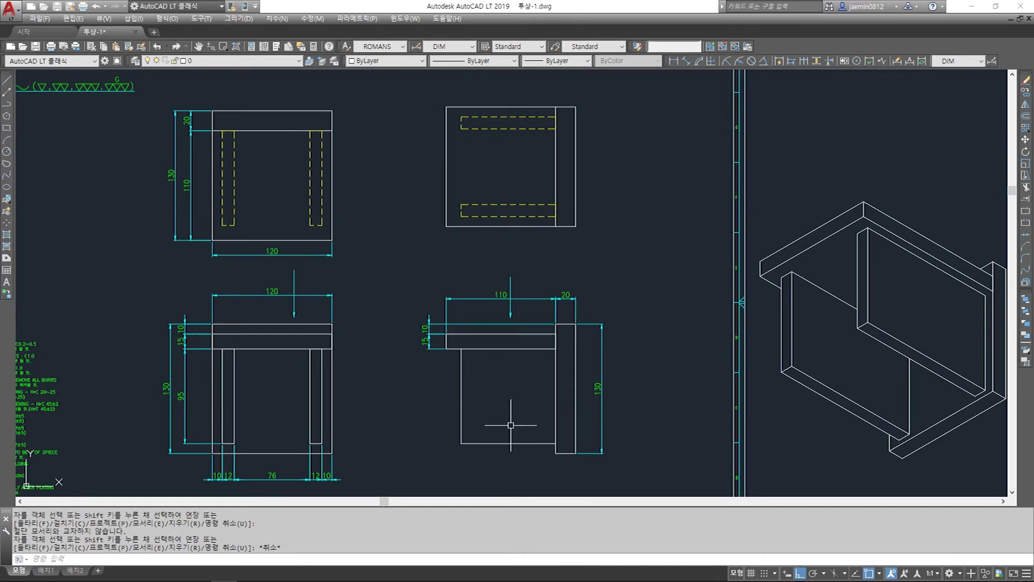
scroll(506, 399, "up", 3)
middle_click_drag(510, 406, 512, 382)
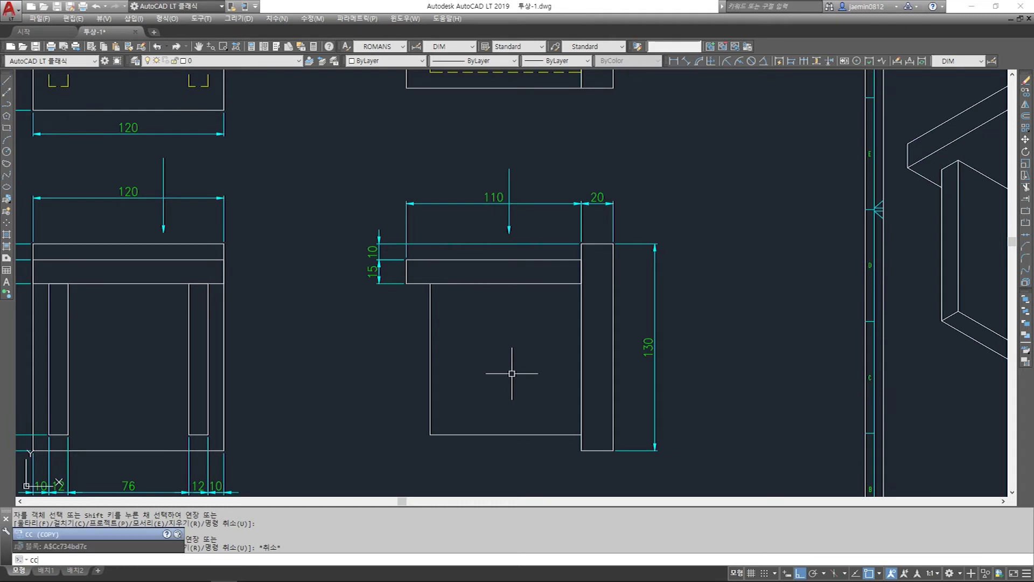
Copy the horizontal plate's lower edge 15 downward in the side view
key("Return")
left_click(493, 283)
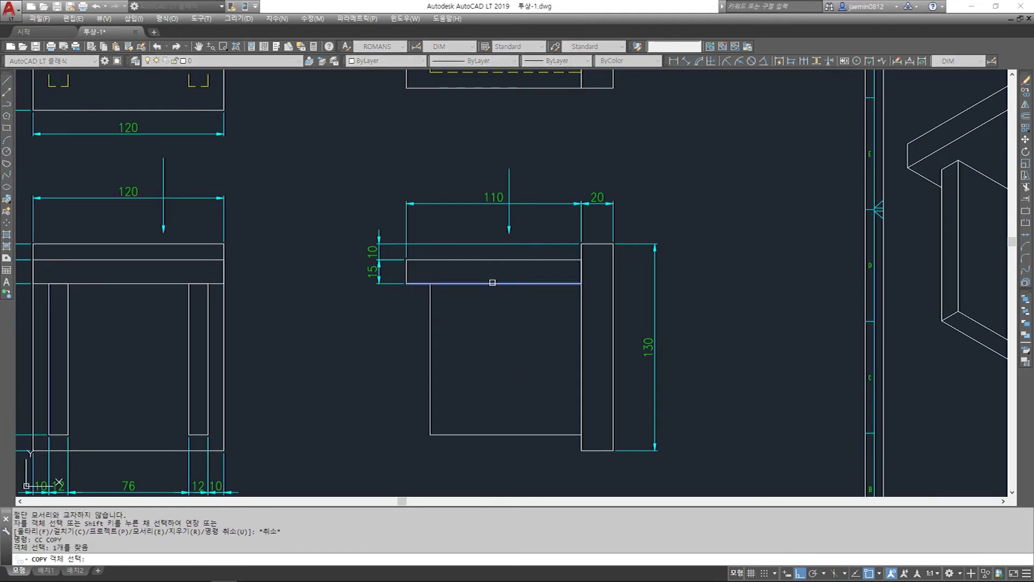
key("Return")
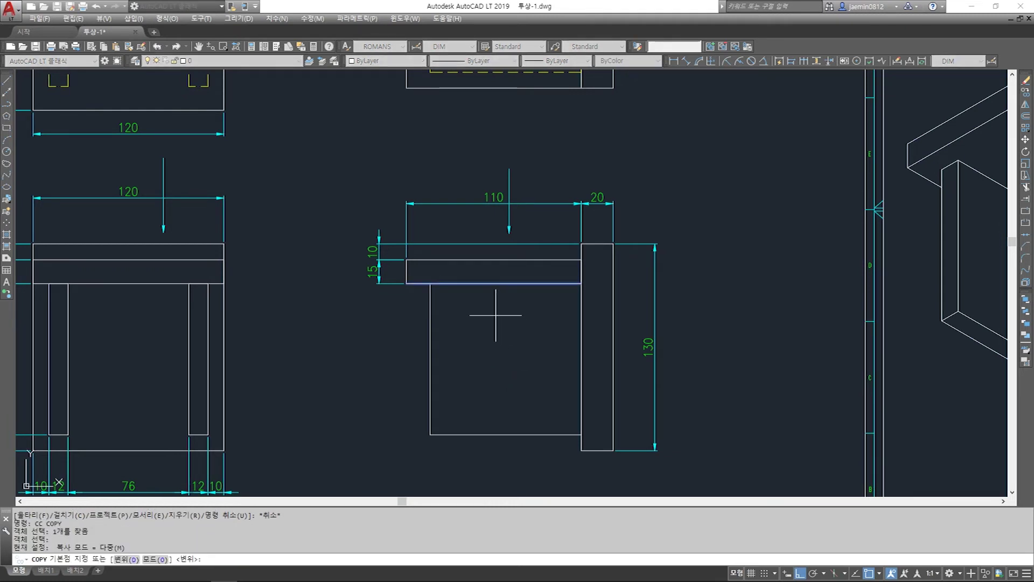
left_click(530, 321)
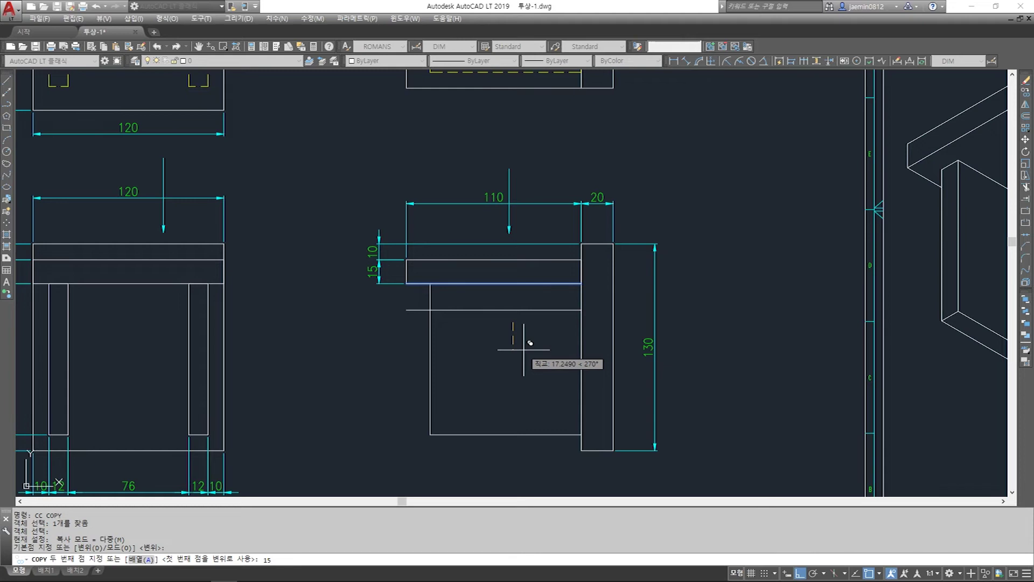
type("15")
key("Return")
key("Escape")
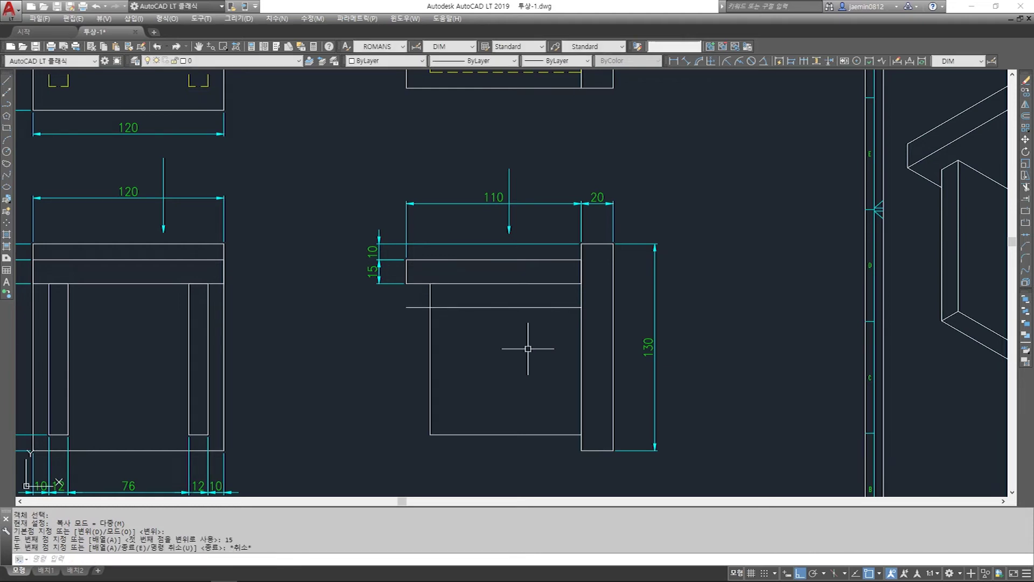
Copy the vertical plate's inner edge 15 toward the horizontal plate's free end
key("Return")
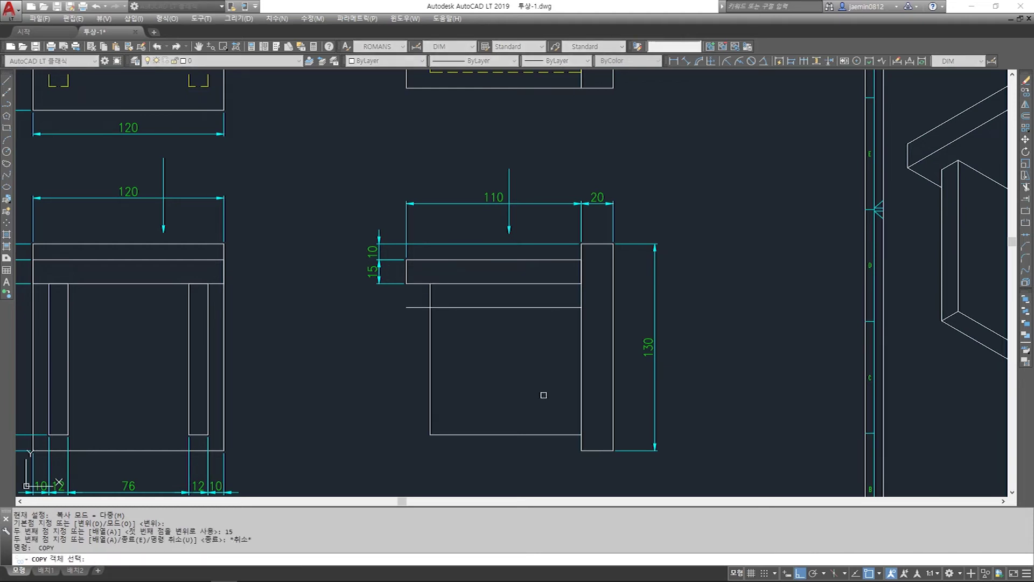
left_click(581, 354)
key("Return")
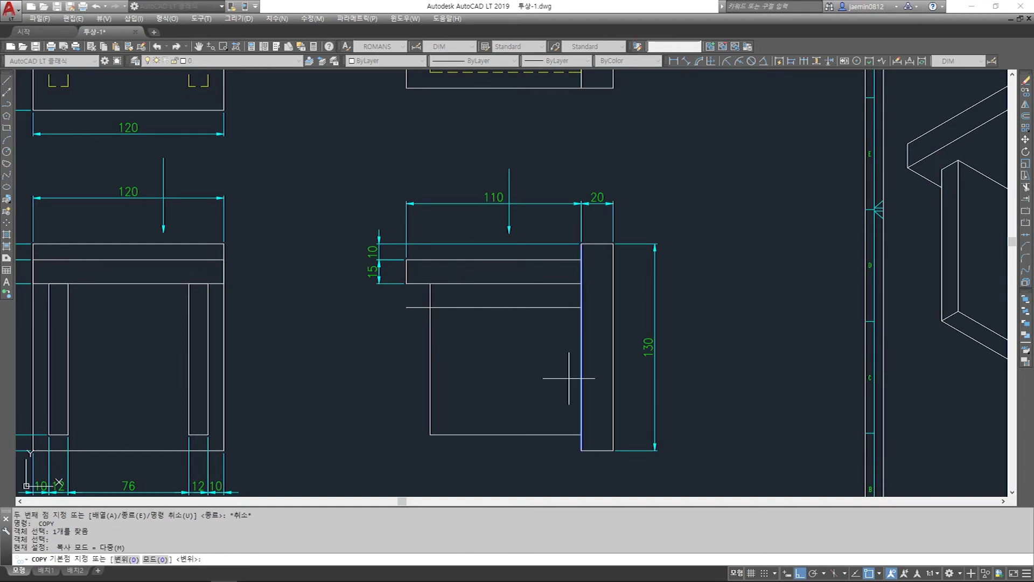
left_click(552, 364)
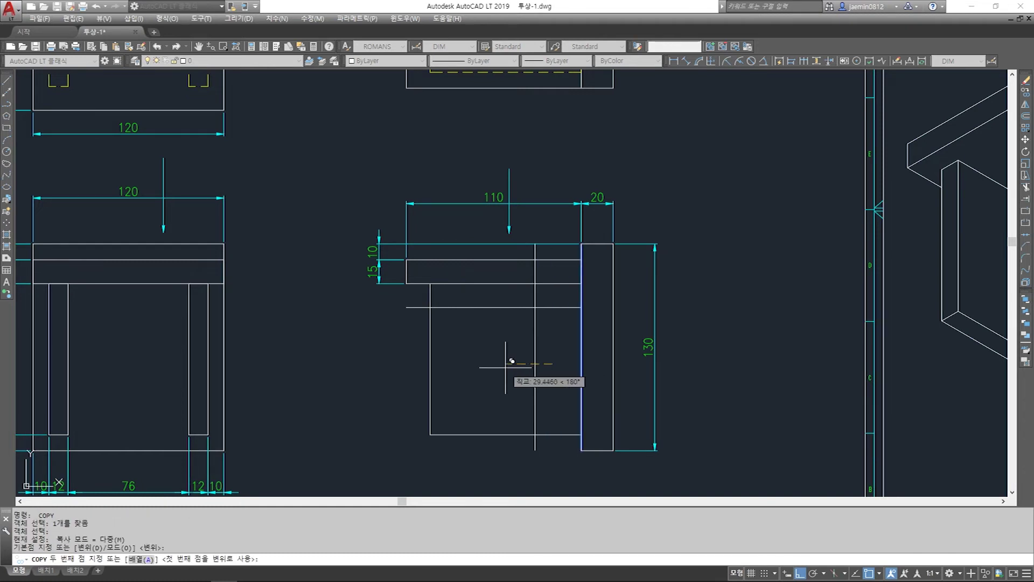
type("15")
key("Return")
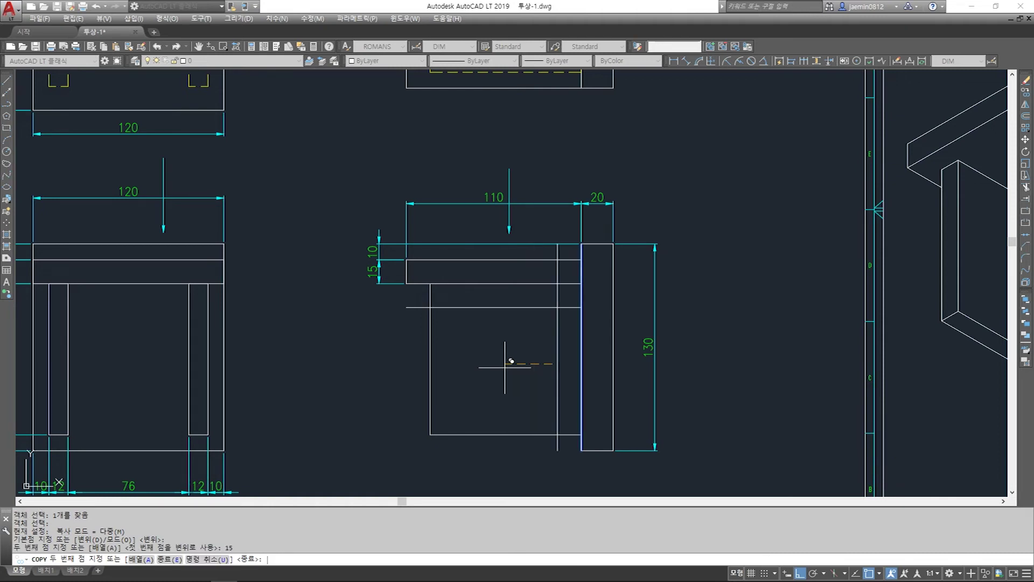
key("Escape")
Draw a diagonal line joining the points where the copied lines cross the rib's outer edge and its bottom edge
left_click(425, 296)
key("Escape")
scroll(431, 324, "up", 4)
scroll(439, 275, "down", 2)
scroll(566, 411, "up", 2)
scroll(571, 417, "down", 2)
key("Escape")
type("l")
key("Return")
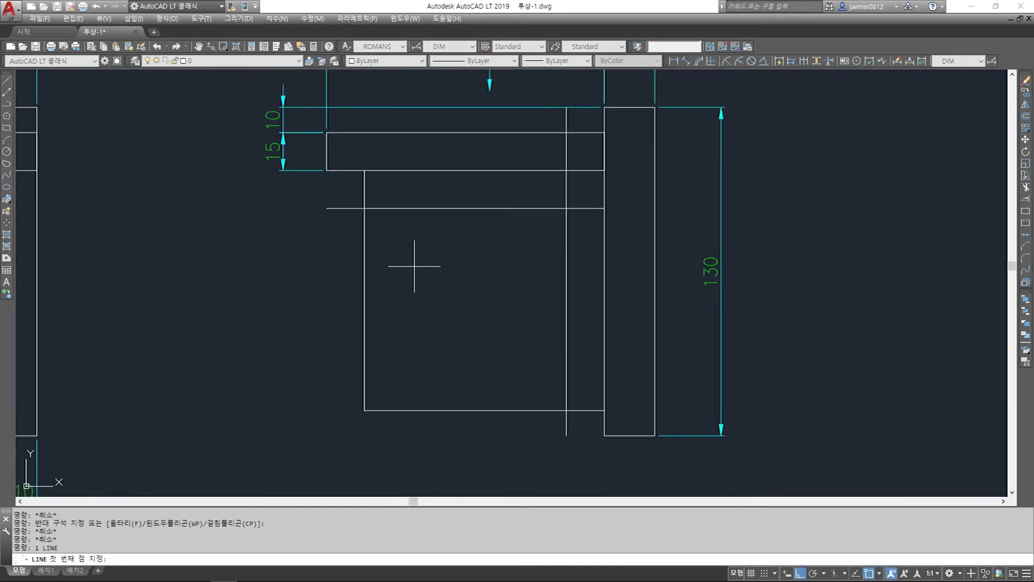
left_click(364, 208)
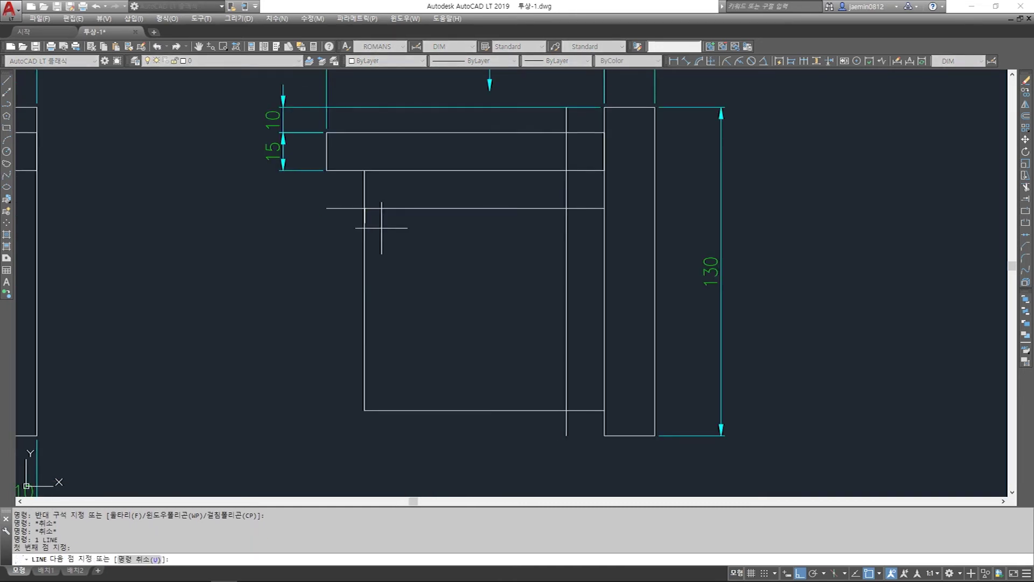
left_click(566, 411)
key("Escape")
scroll(531, 345, "down", 2)
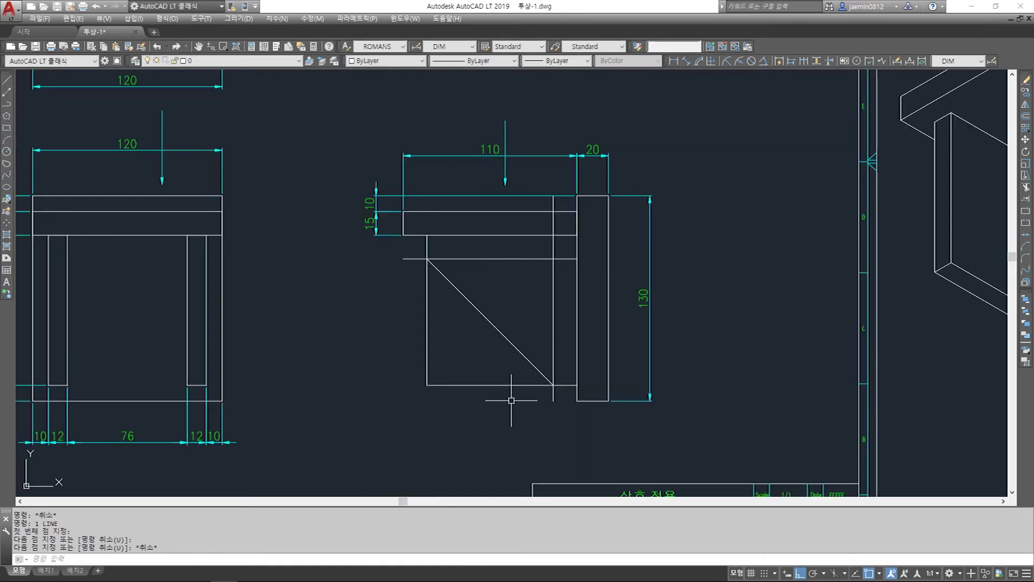
Delete the two copied construction lines crossing the rib in the side view
scroll(549, 282, "up", 2)
left_click(566, 228)
left_click(538, 270)
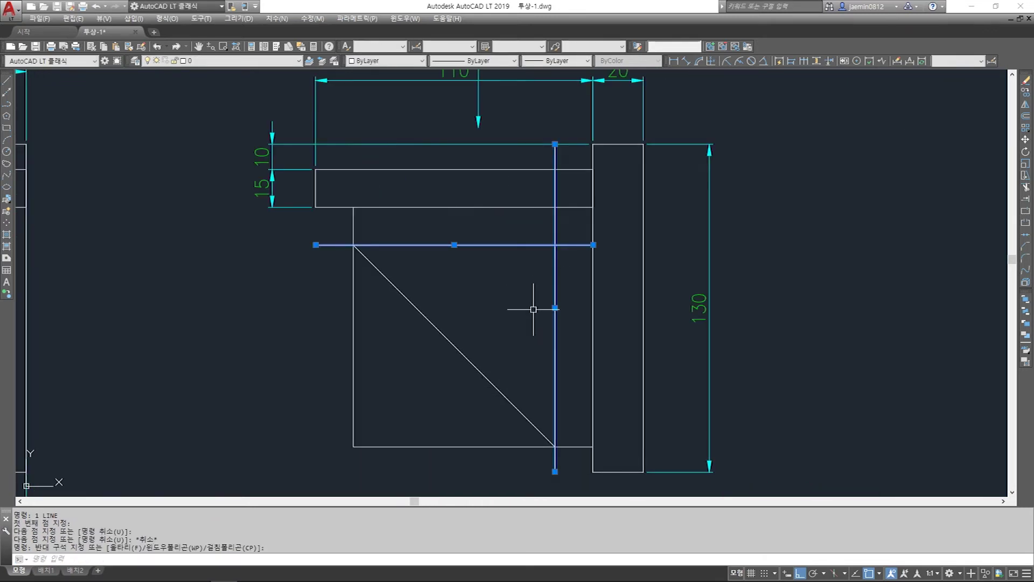
key("Delete")
Trim the rib's outer and bottom edges back to the diagonal line, removing the lower outer corner
middle_click_drag(480, 384, 540, 350)
key("Escape")
type("tr")
key("space")
left_click(517, 252)
left_click(473, 303)
key("space")
left_click(451, 350)
left_click(384, 427)
key("Escape")
scroll(531, 394, "down", 3)
scroll(532, 392, "up", 2)
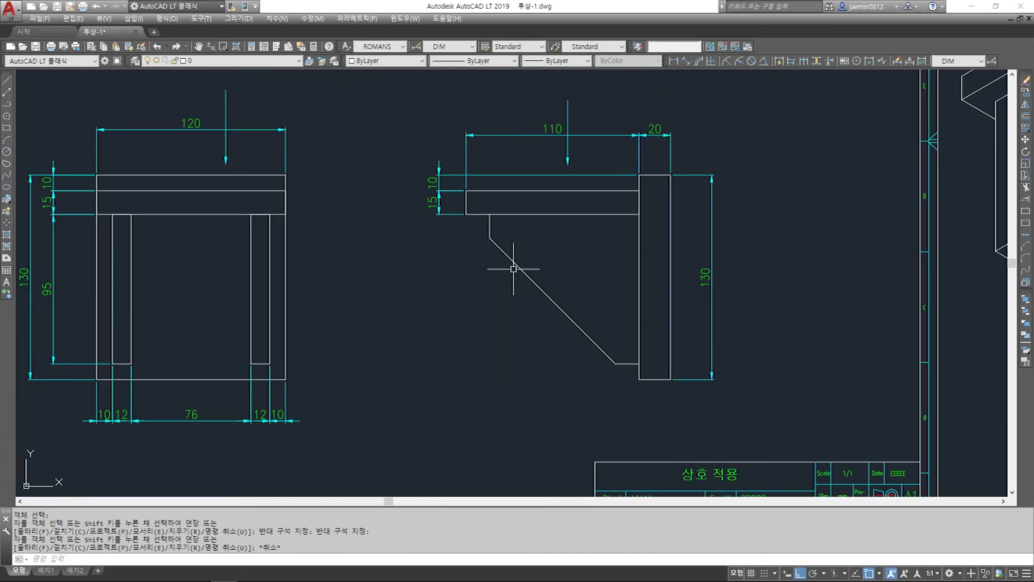
Draw a line along the vertical plate's inner edge from the rib's bottom edge up to the horizontal plate's lower edge
middle_click_drag(513, 269, 507, 330)
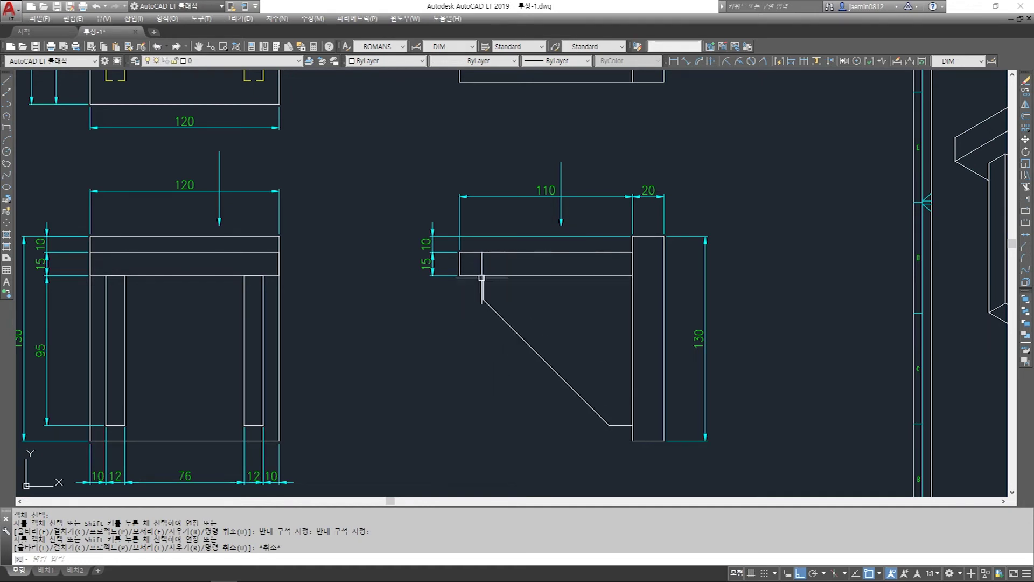
double_click(495, 348)
key("Escape")
type("l")
key("space")
left_click(632, 425)
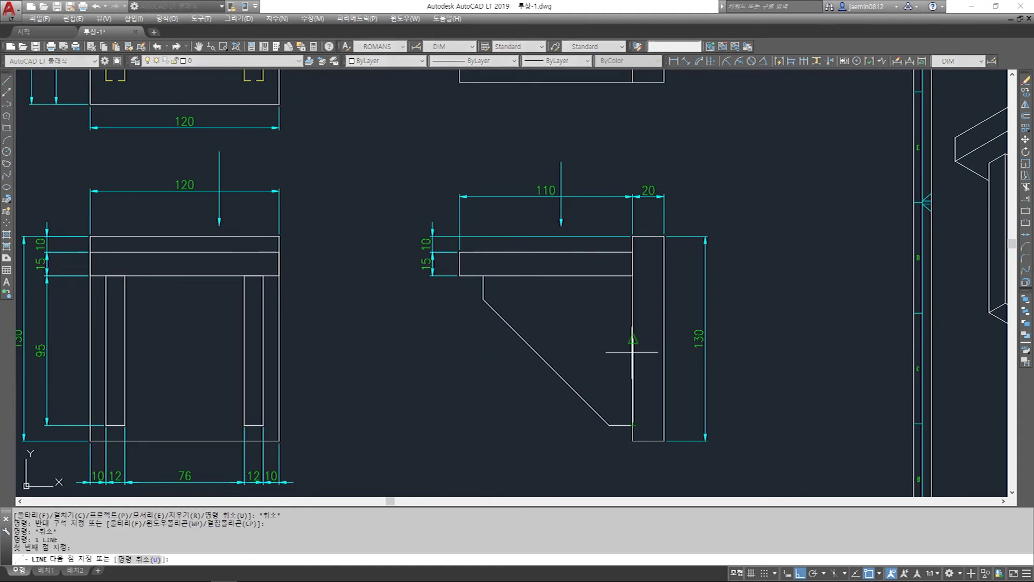
left_click(633, 276)
key("Escape")
Draw a line along the horizontal plate's lower edge from the vertical plate toward the rib's outer end
type("l")
key("space")
left_click(633, 275)
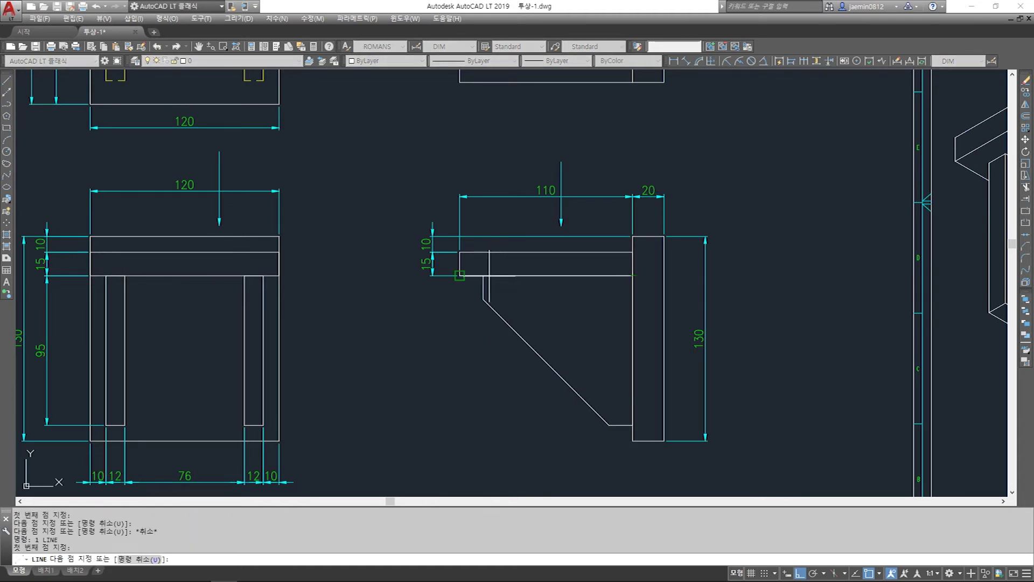
left_click(489, 276)
key("Escape")
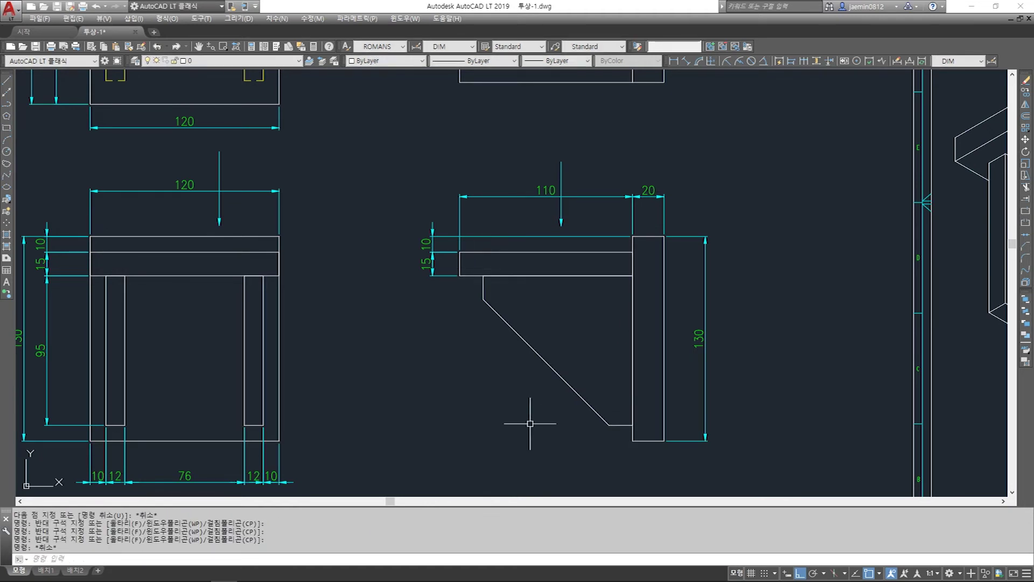
Examine the rib's sloped outline and upper outer corner in the side view
middle_click_drag(531, 424, 548, 410)
key("Escape")
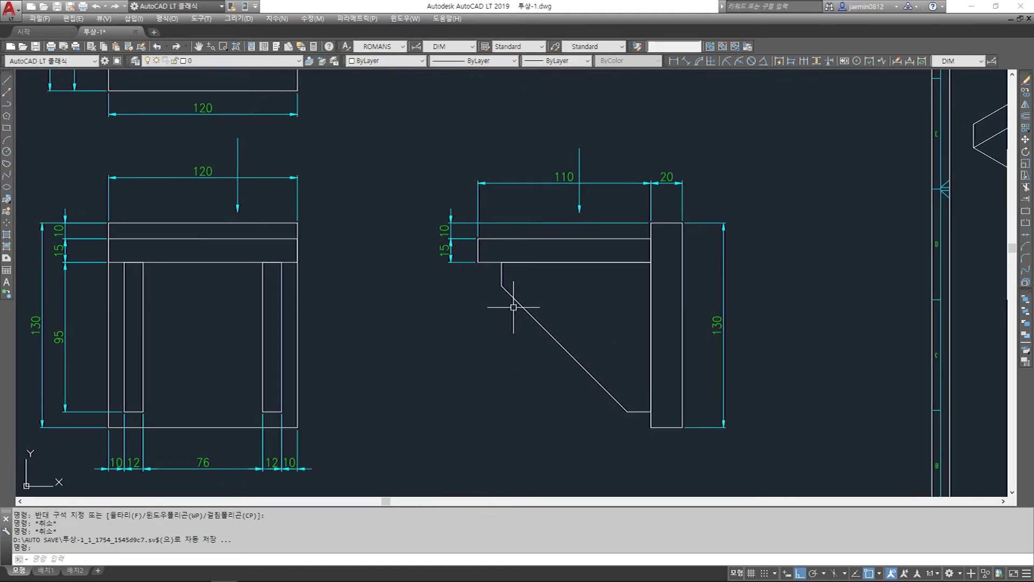
left_click(514, 278)
scroll(496, 272, "up", 4)
key("Escape")
scroll(493, 270, "down", 4)
scroll(613, 374, "up", 4)
scroll(628, 411, "down", 2)
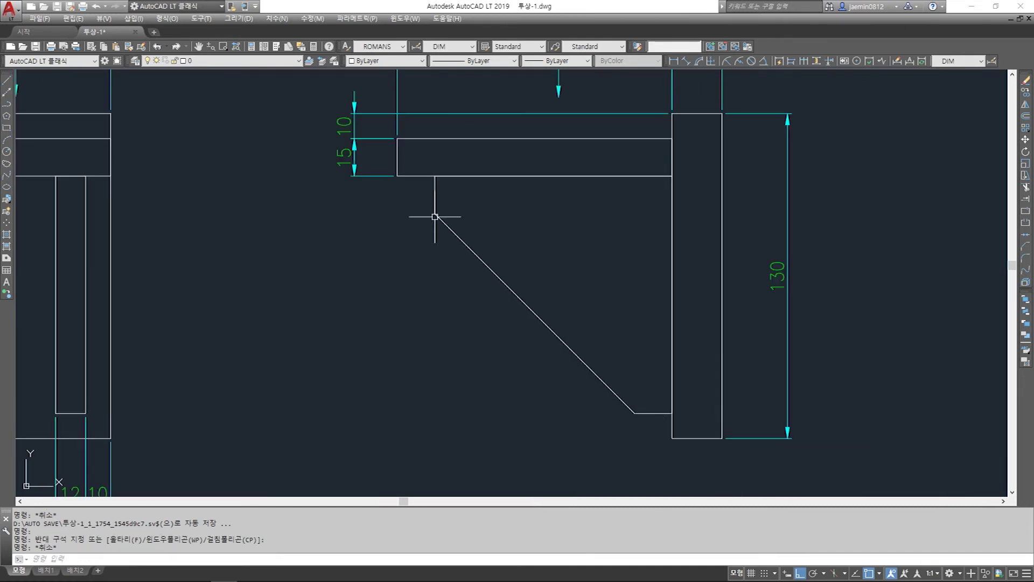
Draw a horizontal projection line from the rib's upper outer corner in the side view across both ribs of the front view
middle_click_drag(391, 260, 507, 281)
key("Escape")
type("l")
key("Return")
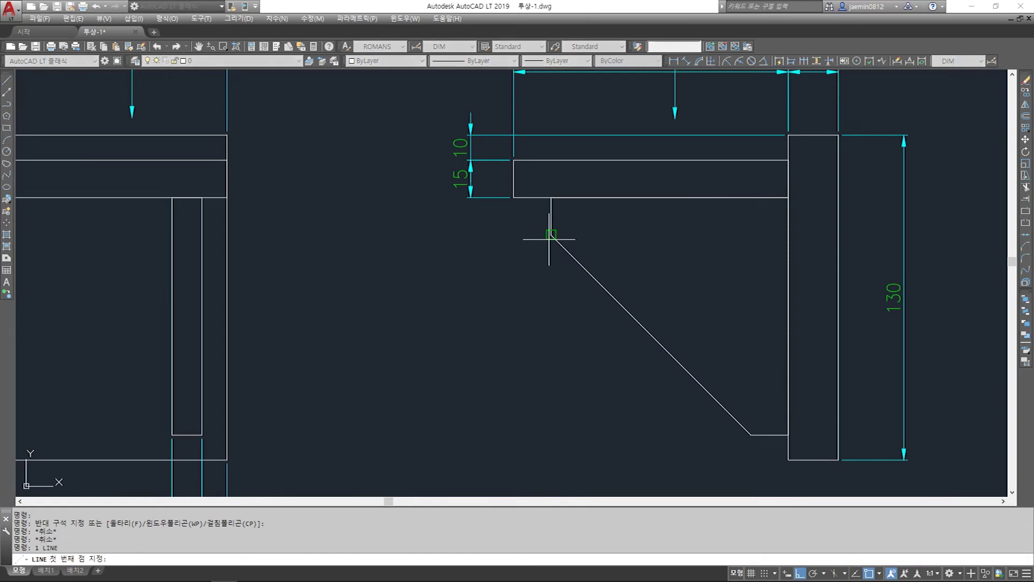
left_click(551, 234)
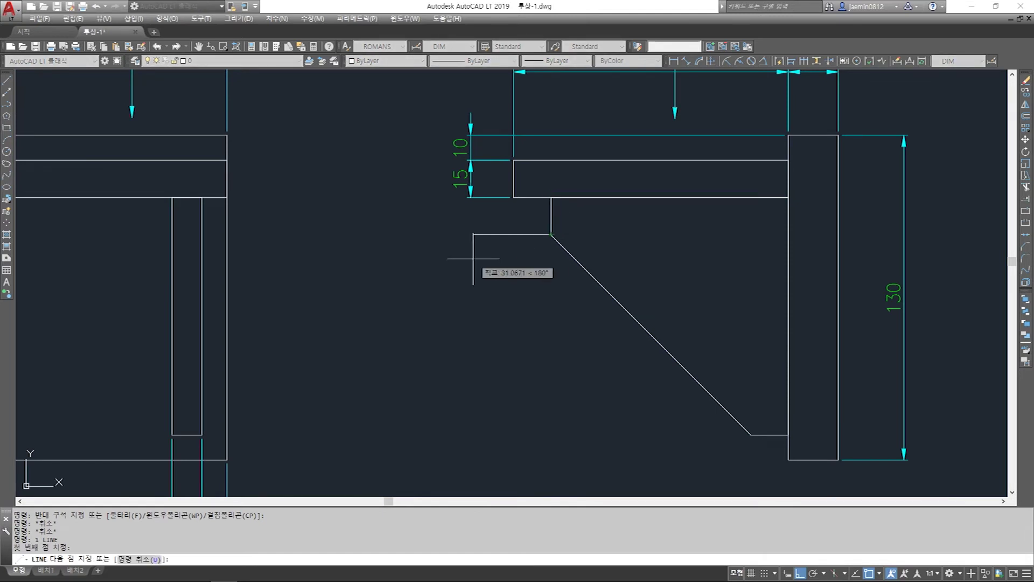
middle_click_drag(334, 262, 663, 268)
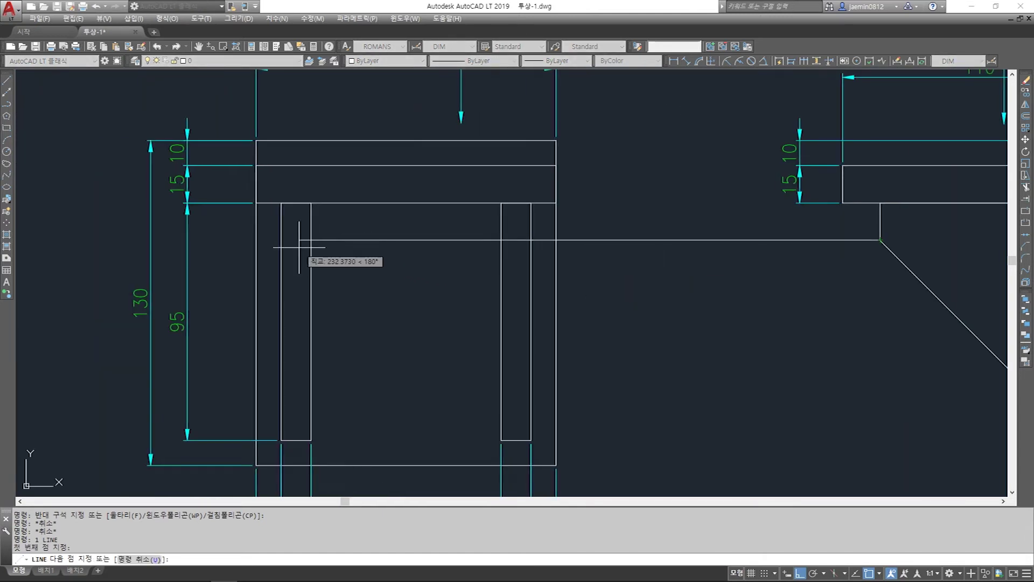
left_click(281, 239)
key("Escape")
key("Escape")
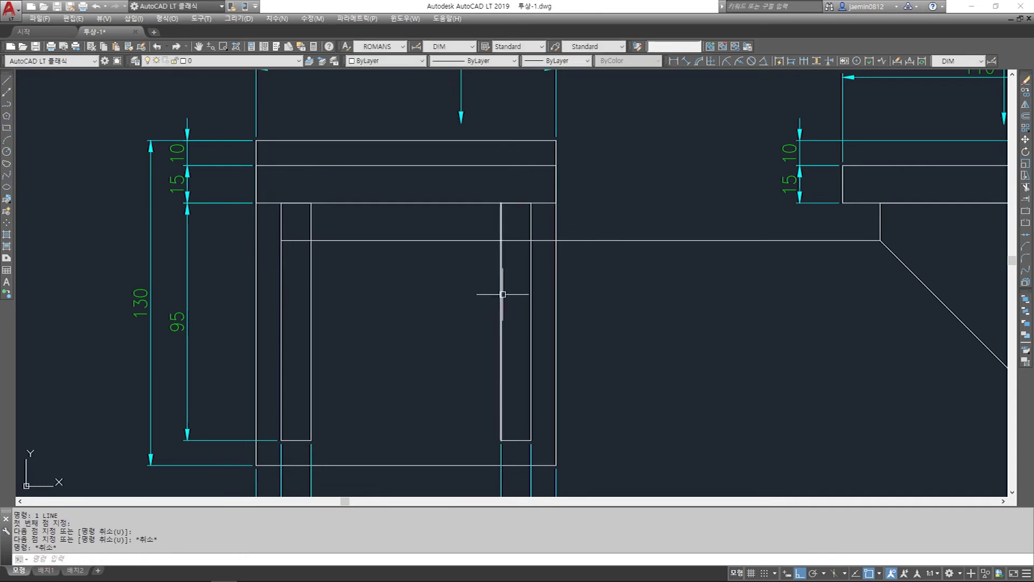
Trim the projection line in the front view, keeping only the short segments inside the two ribs
type("tr")
key("Return")
left_click(540, 223)
left_click(270, 247)
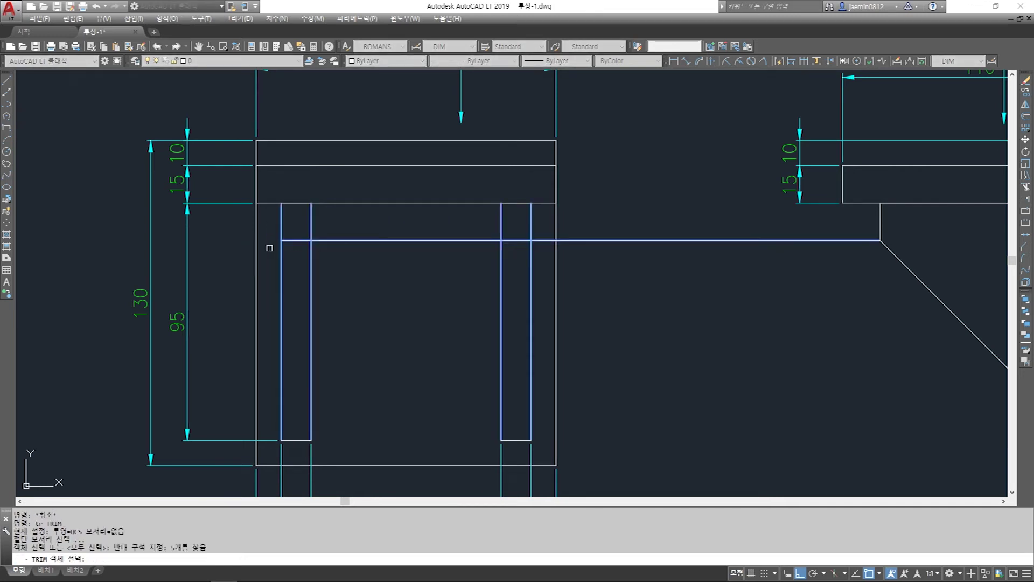
key("Return")
left_click_drag(416, 260, 401, 237)
left_click_drag(676, 280, 561, 178)
key("Escape")
scroll(568, 286, "down", 2)
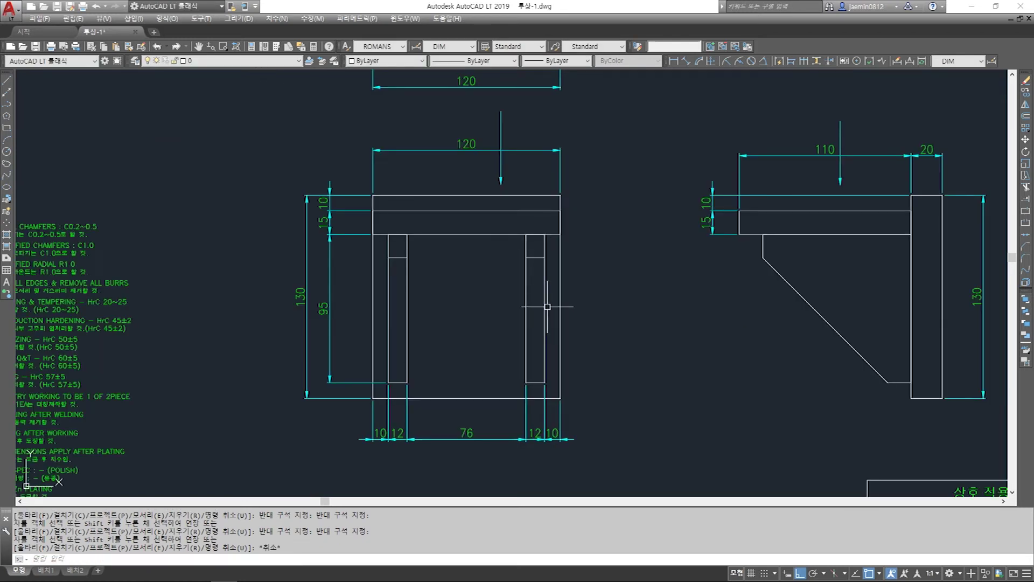
Draw a vertical projection line from the rib's lower corner in the side view up through both hidden ribs of the rotated top view
mouse_move(826, 199)
middle_mouse_down()
mouse_move(543, 293)
mouse_move(533, 357)
middle_mouse_up()
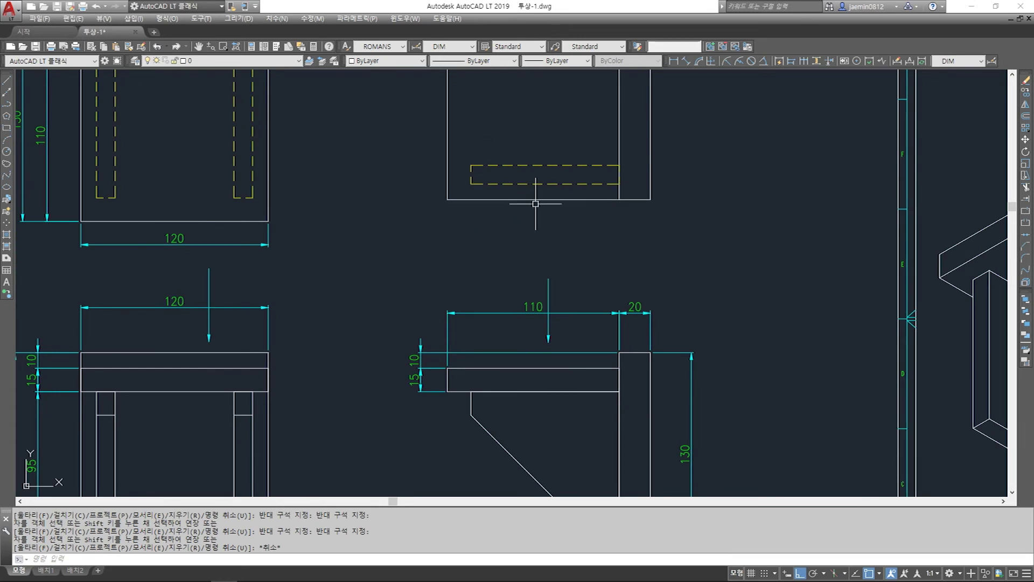
scroll(566, 305, "up", 5)
left_click(604, 372)
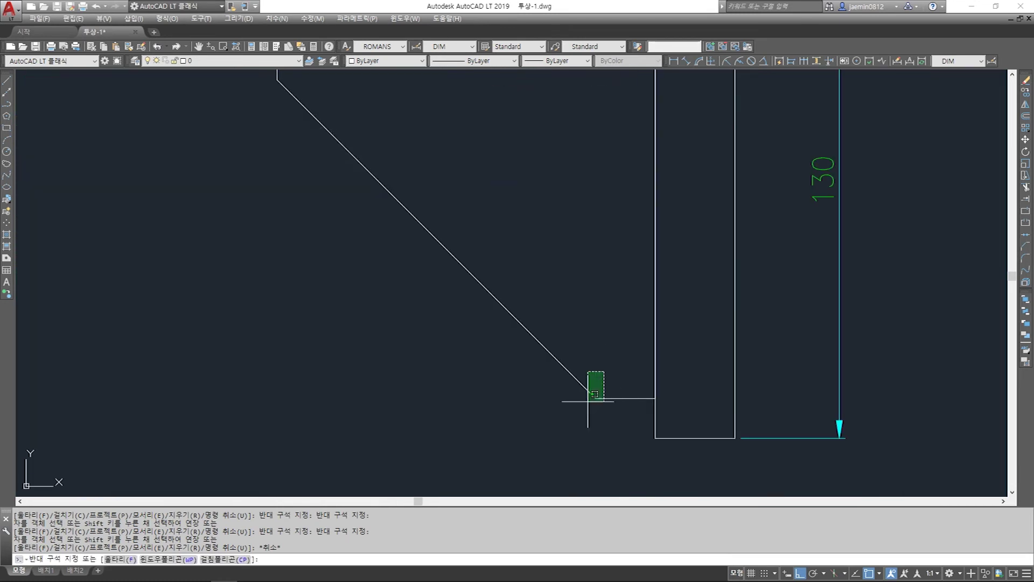
left_click(587, 401)
left_click(596, 398)
scroll(596, 398, "down", 5)
scroll(582, 275, "up", 6)
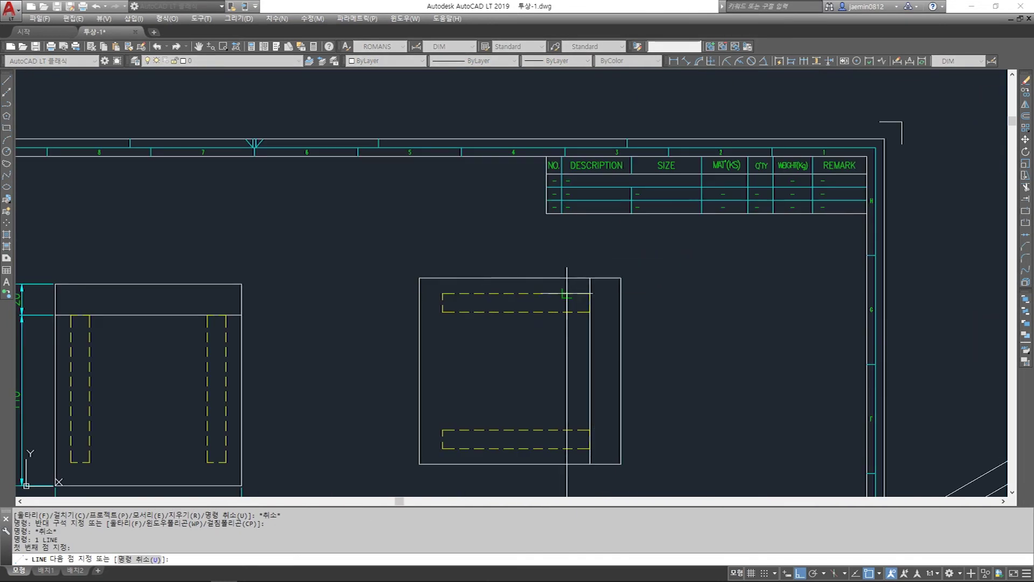
key("Escape")
Trim the vertical projection line to the segments inside the two hidden ribs of the rotated top view
type("tr")
key("Return")
left_click(577, 321)
left_click(539, 272)
scroll(538, 323, "up", 2)
left_click(597, 318)
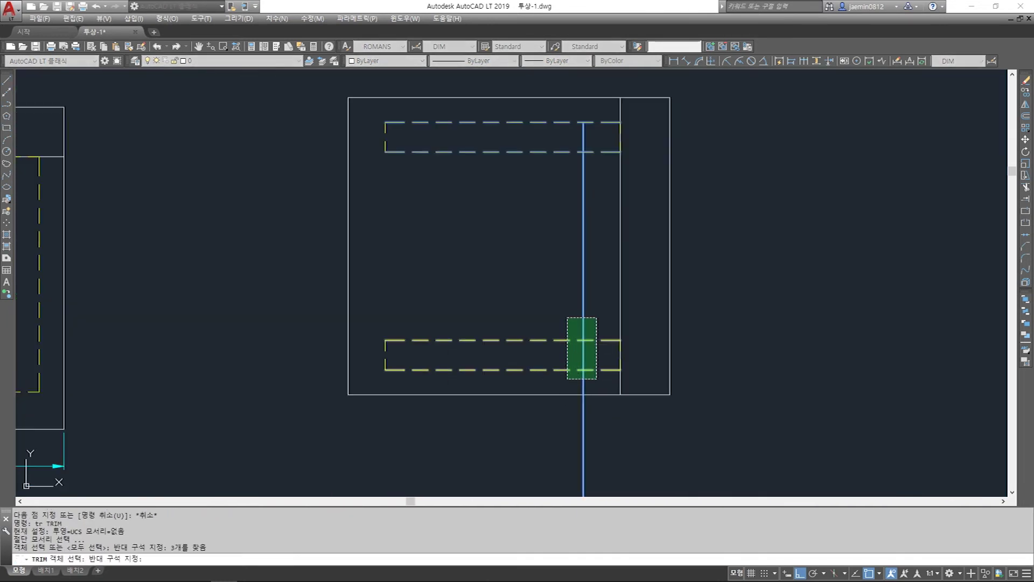
left_click(567, 378)
left_click(584, 415)
key("Escape")
Match the two trimmed segments in the rotated top view to the ribs' yellow dashed hidden-line properties
left_click(584, 356)
left_click(588, 380)
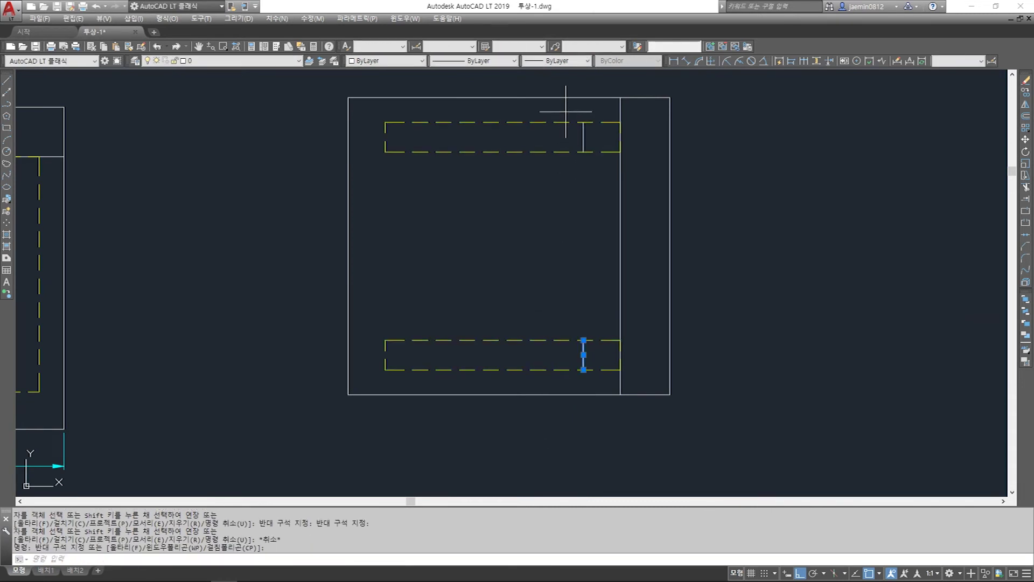
key("Escape")
type("ma")
key("Return")
left_click(594, 135)
left_click(570, 143)
left_click(570, 225)
left_click(609, 383)
key("Escape")
scroll(616, 302, "down", 4)
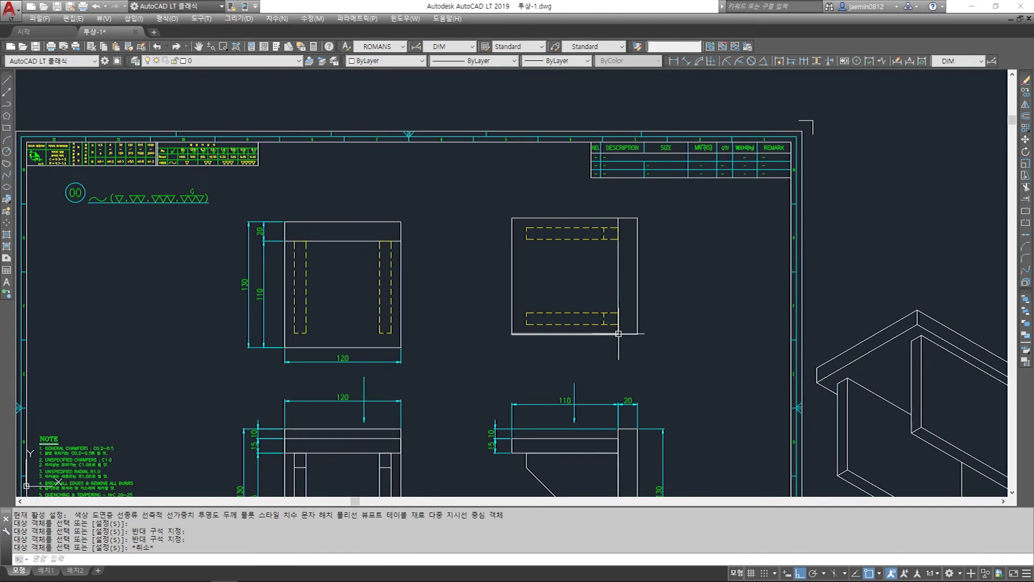
Erase the whole rotated top view above the side view
scroll(619, 334, "up", 2)
key("Escape")
type("e")
key("Return")
left_click(676, 347)
left_click(435, 122)
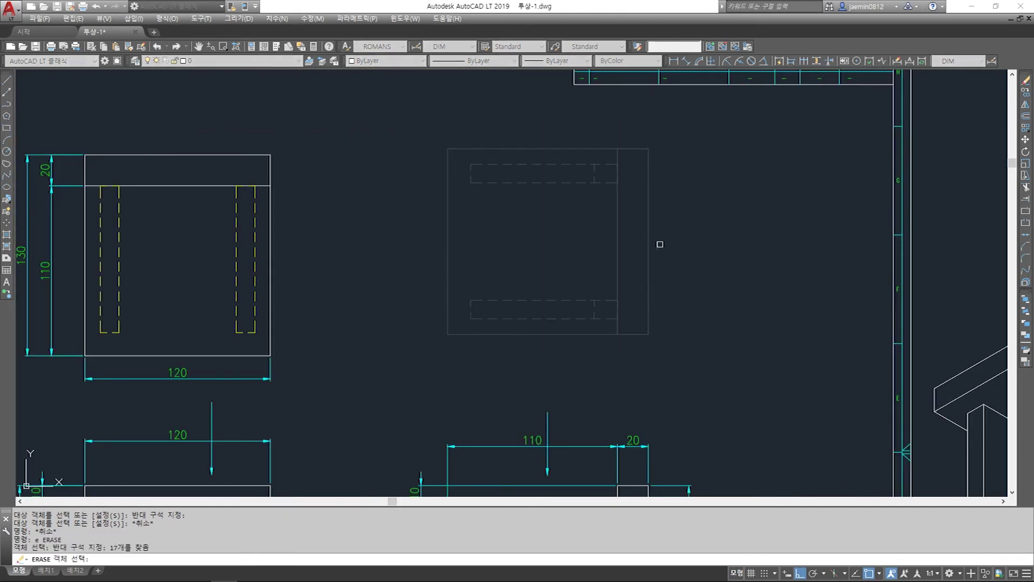
key("Return")
scroll(422, 186, "down", 3)
scroll(519, 311, "up", 3)
scroll(543, 291, "down", 3)
key("Escape")
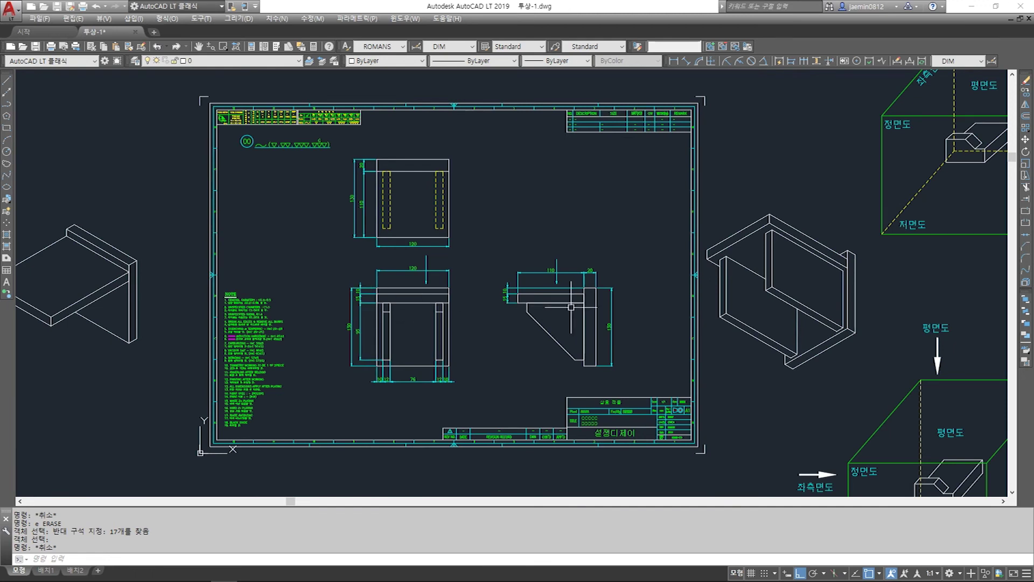
scroll(572, 307, "up", 4)
key("Escape")
type("cc")
key("Return")
left_click(423, 239)
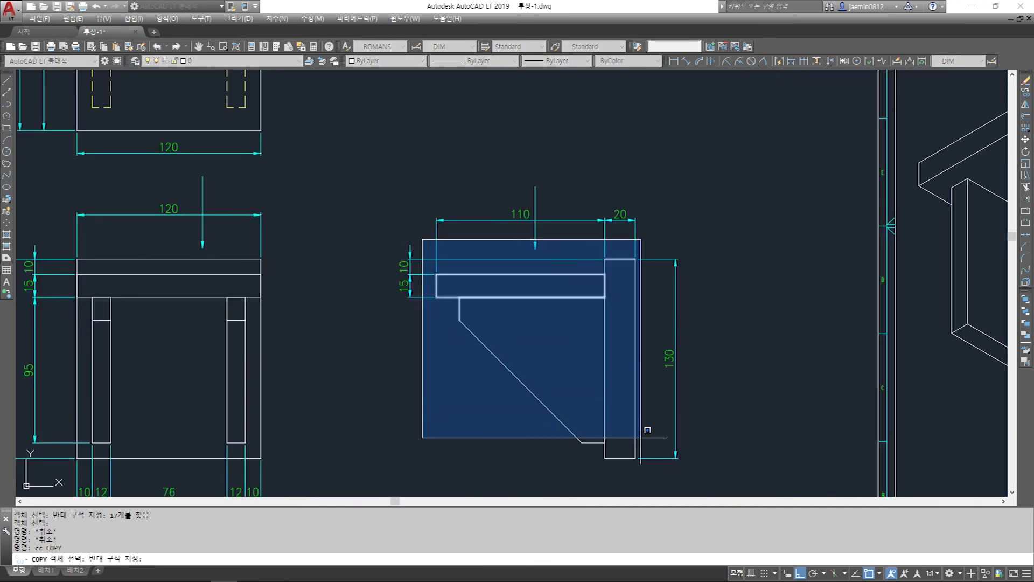
left_click(643, 417)
key("Return")
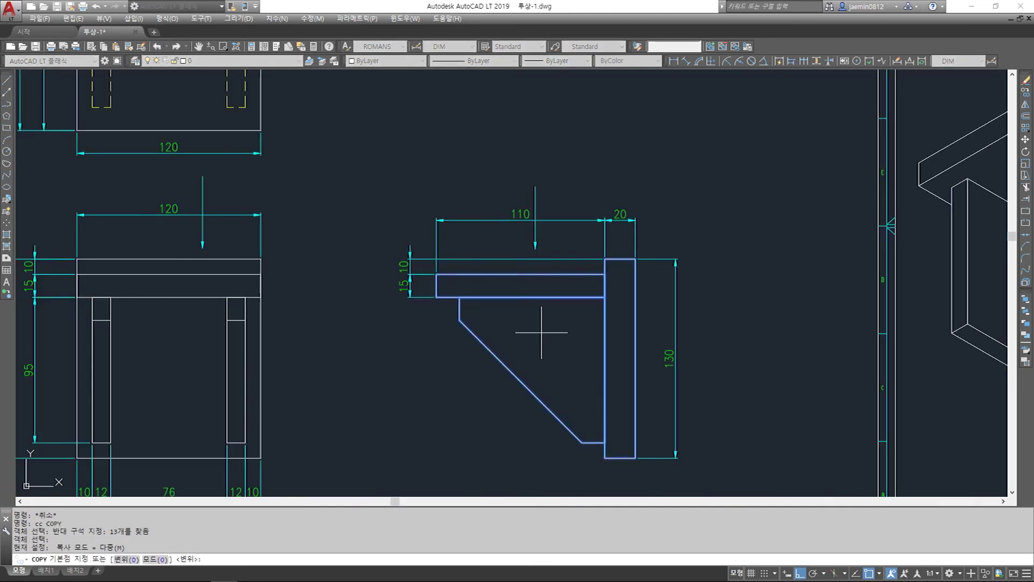
scroll(543, 333, "down", 3)
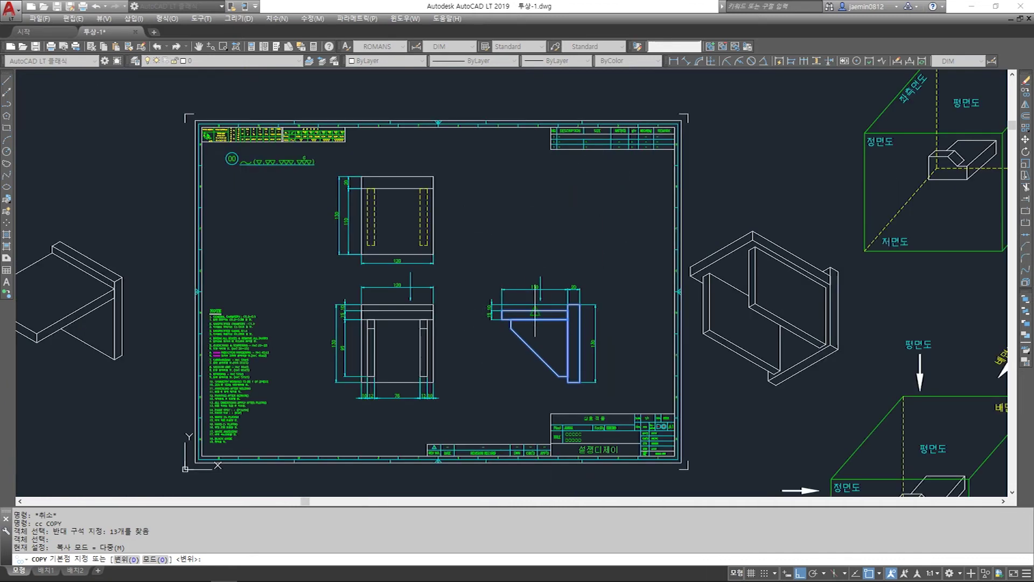
scroll(540, 315, "up", 3)
key("Return")
key("Return")
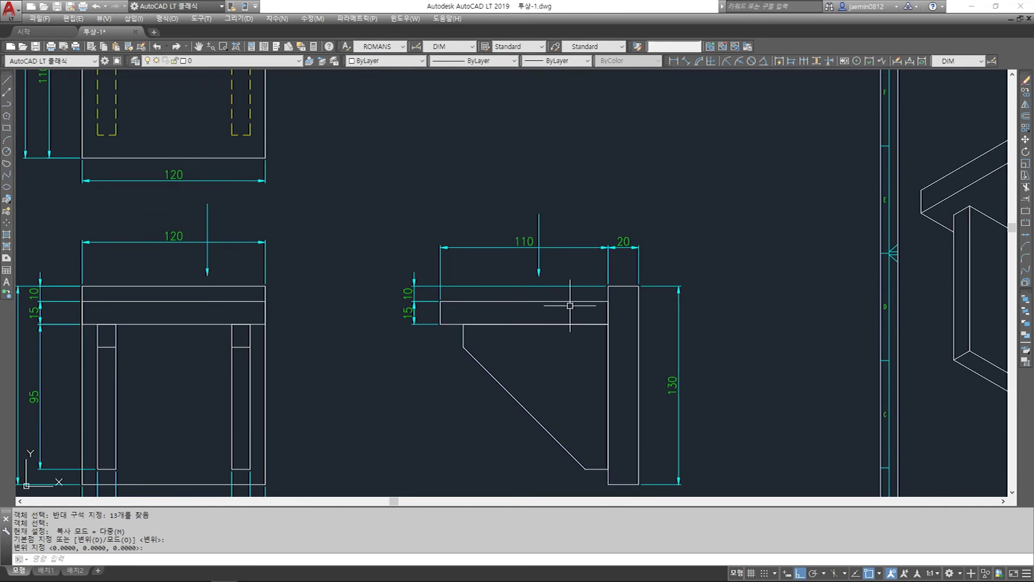
Copy the side view's outline without its dimensions straight up into the empty space beside the top view
key("Escape")
key("Escape")
type("cc")
key("Return")
left_click(422, 255)
middle_click_drag(653, 461, 653, 431)
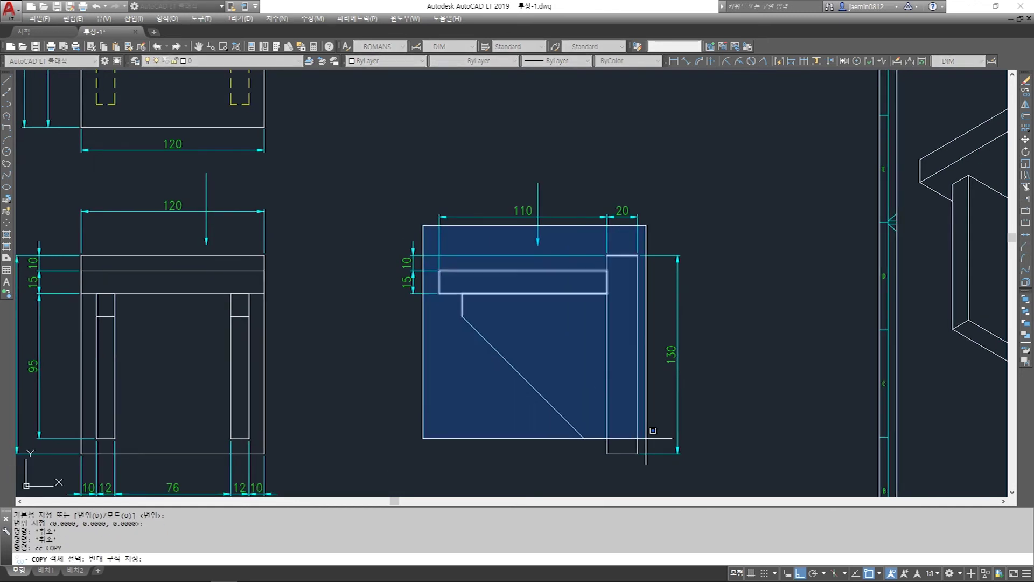
left_click(653, 431)
key("Return")
left_click(556, 340)
middle_click_drag(544, 204, 532, 434)
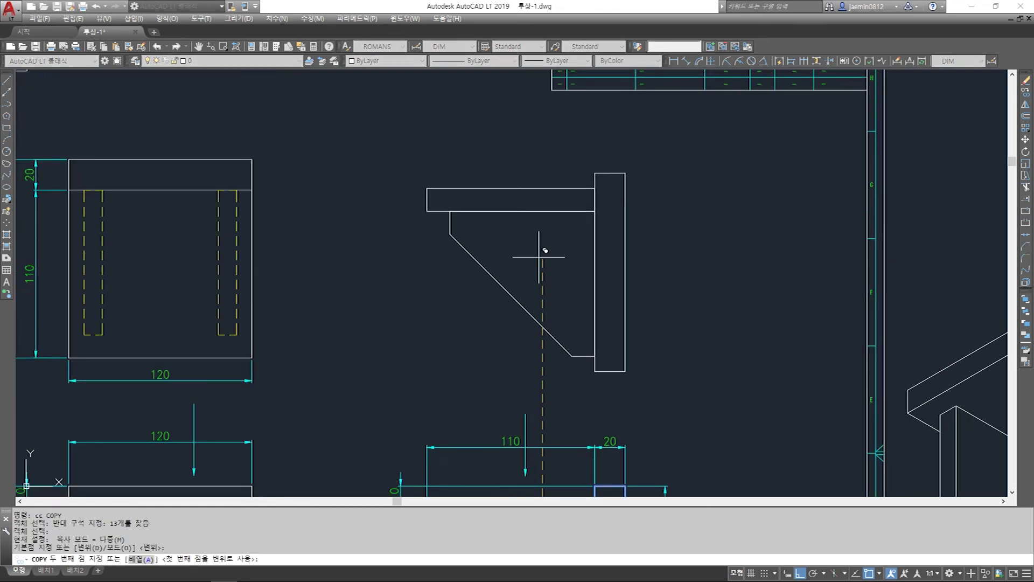
left_click(538, 257)
key("Escape")
Rotate the copied side view 90 degrees counterclockwise
type("4")
key("Return")
left_click(688, 142)
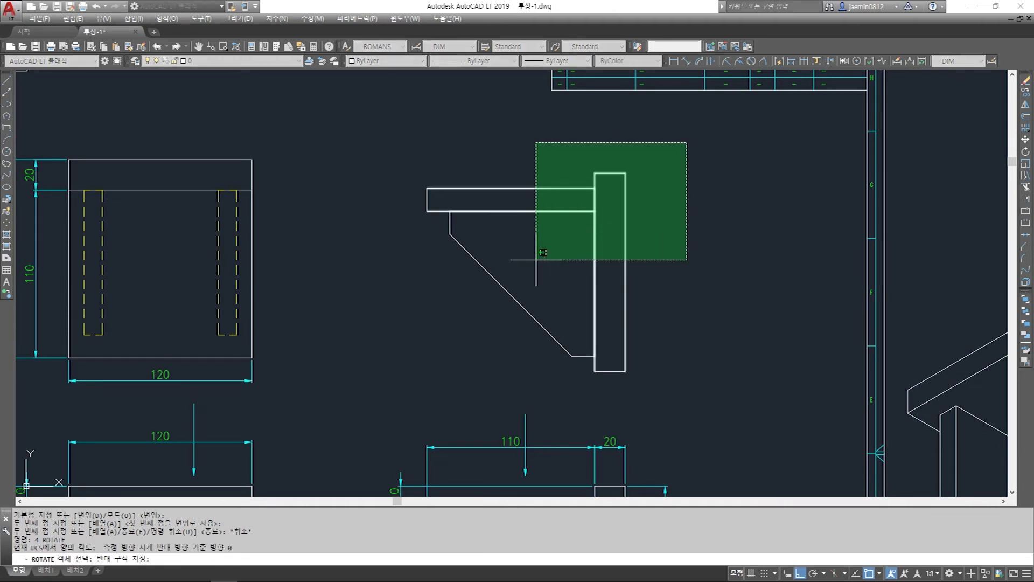
left_click(362, 404)
key("Return")
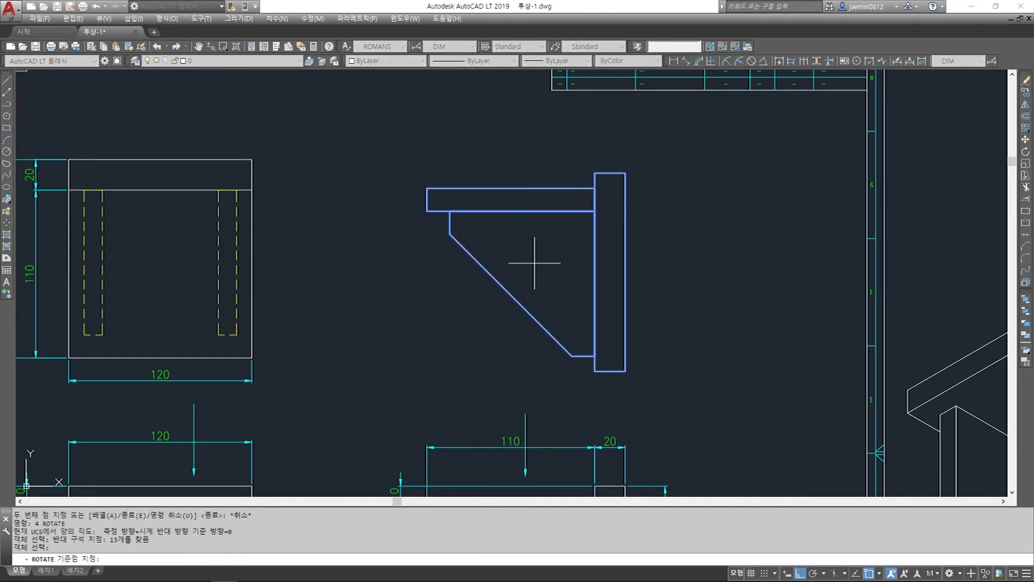
left_click(538, 257)
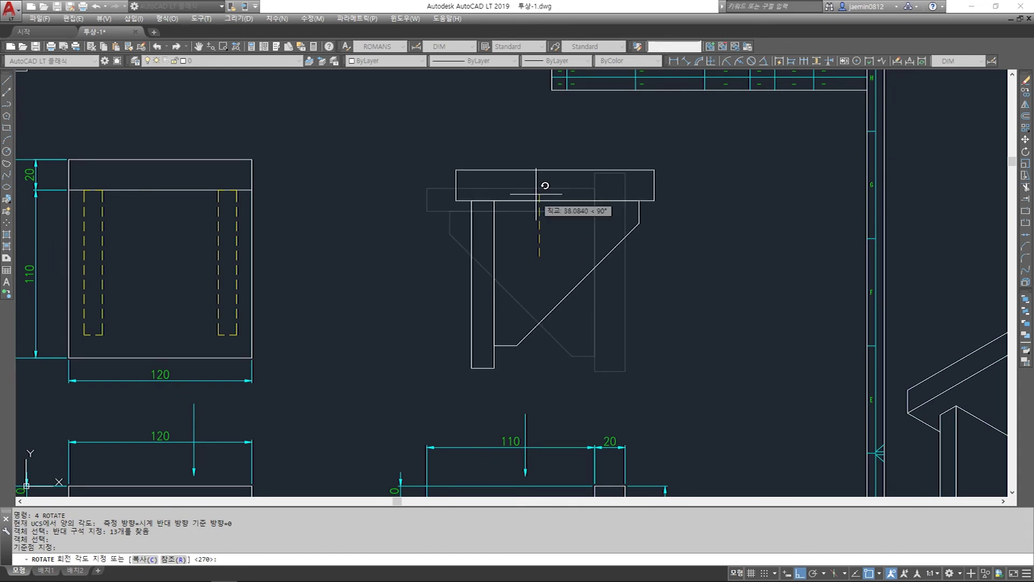
left_click(548, 120)
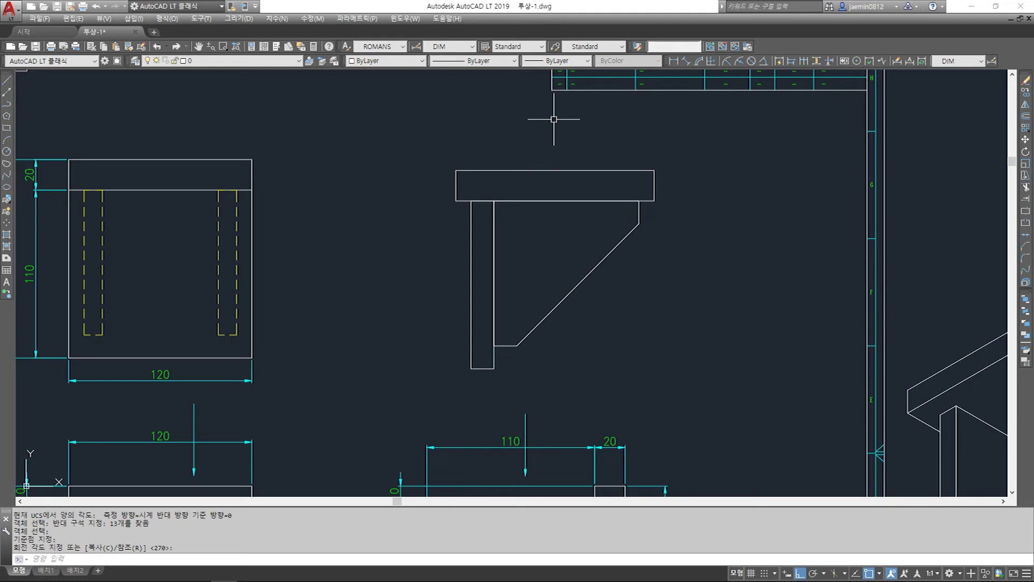
scroll(618, 203, "down", 4)
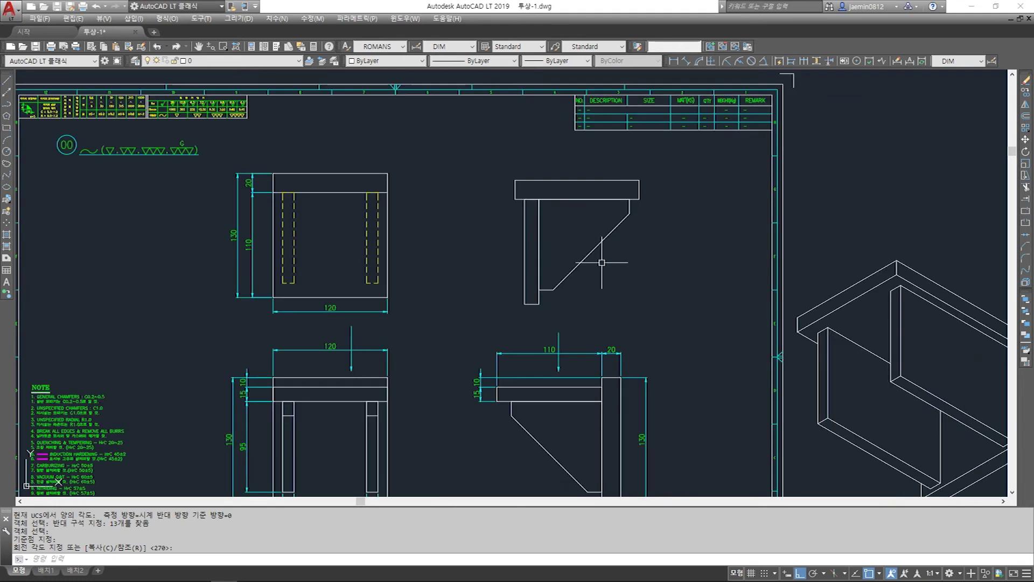
Draw a horizontal guide line from the top view's upper corner across above the rotated side view
scroll(604, 328, "up", 2)
middle_click_drag(574, 229, 585, 292)
key("Escape")
type("l")
key("Return")
scroll(473, 177, "up", 3)
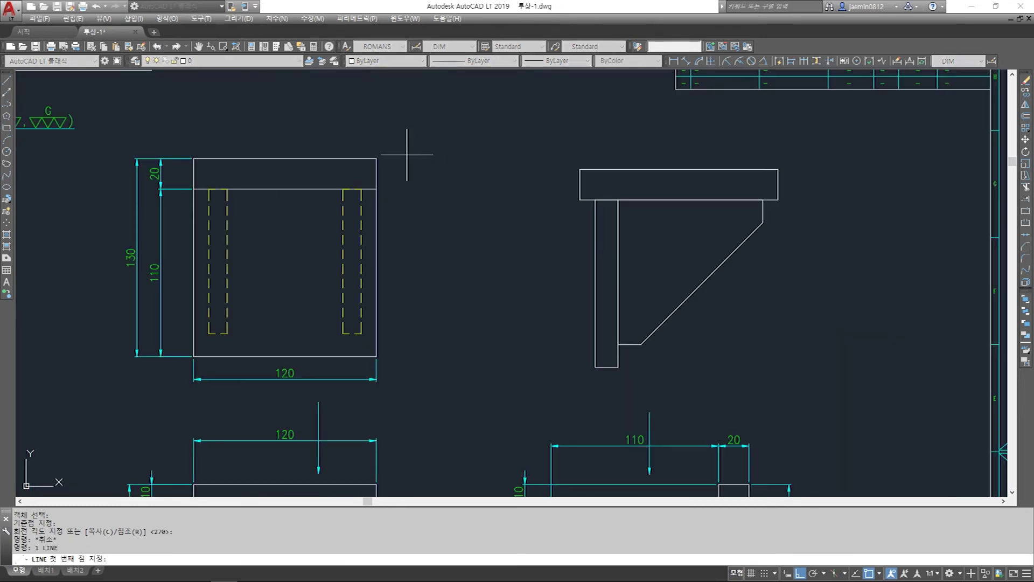
left_click(376, 158)
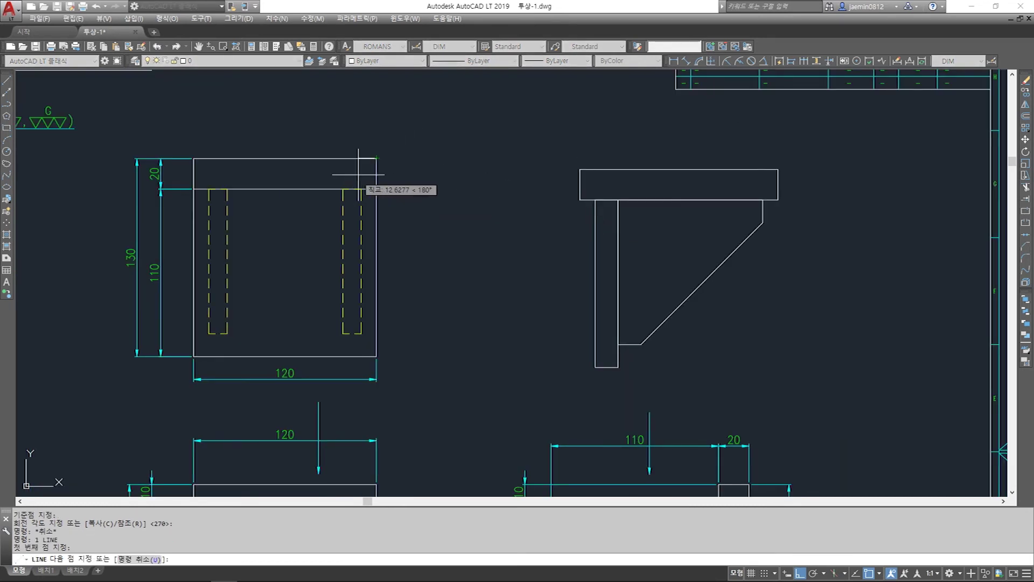
left_click(873, 229)
key("Escape")
Move the rotated side view vertically so the upper edge of its 20 mm plate lies on the guide line
type("m")
key("Return")
left_click(551, 114)
left_click(770, 377)
left_click(551, 114)
left_click(806, 396)
left_click(793, 393)
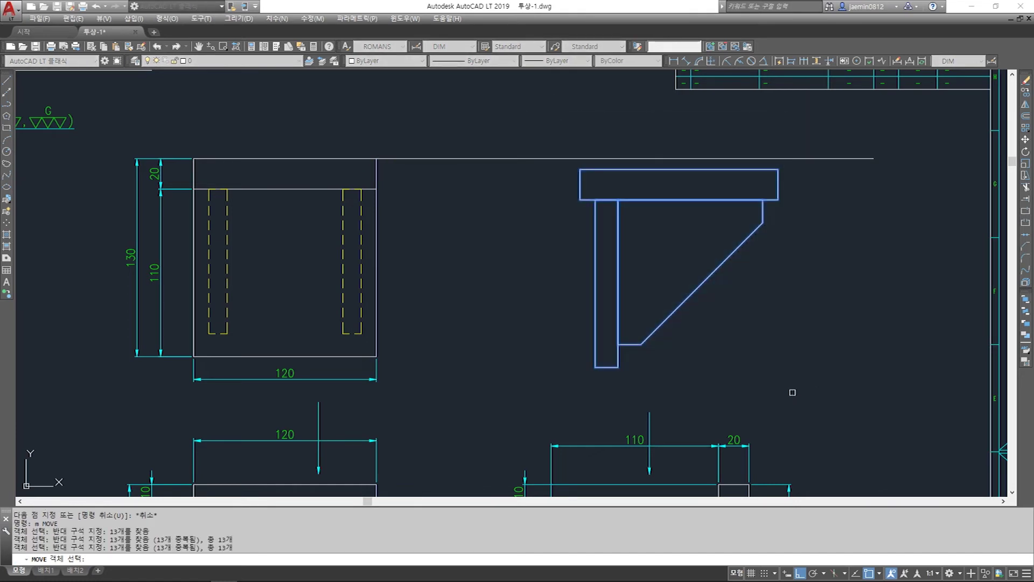
key("Return")
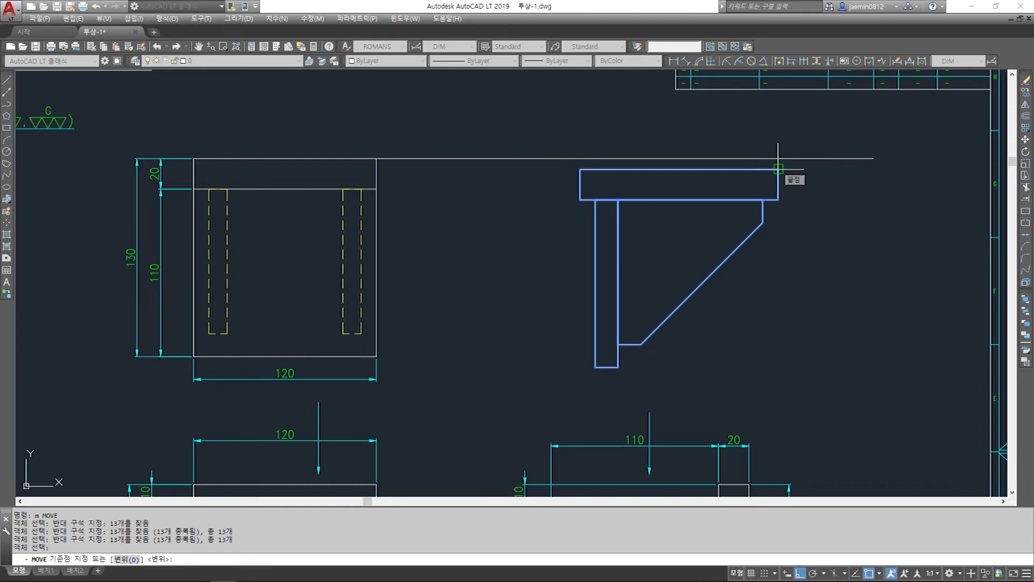
left_click(778, 169)
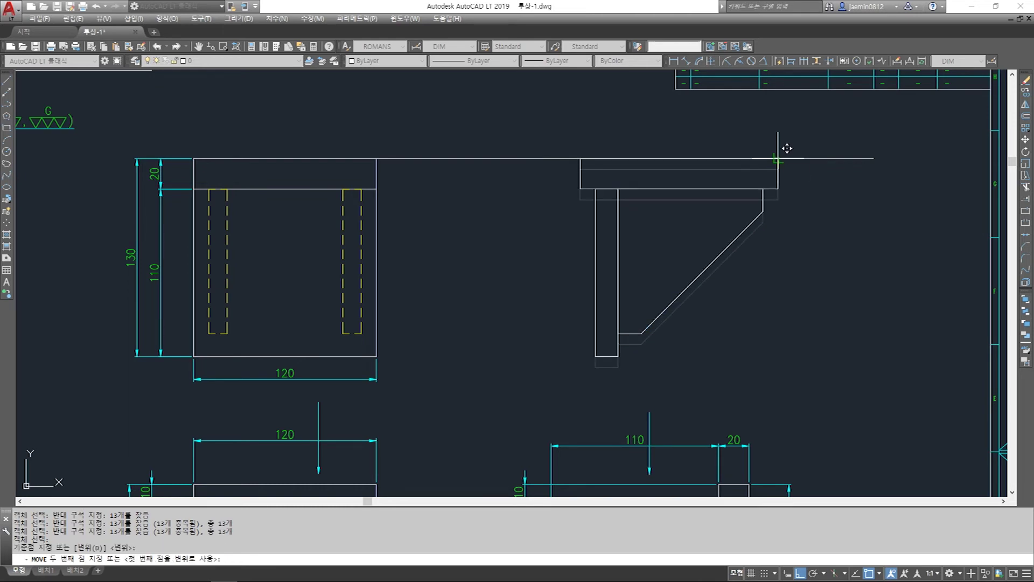
Erase the horizontal guide line between the top view and the rotated side view
key("Escape")
type("e")
key("Return")
left_click(841, 138)
left_click(815, 198)
key("Return")
Draw horizontal projection lines from the rotated side view's plate underside, rib end and leg end across the top view
key("Escape")
type("l")
key("Return")
left_click(580, 188)
left_click(86, 189)
key("Escape")
key("Return")
left_click(641, 333)
left_click(84, 360)
key("Escape")
key("Return")
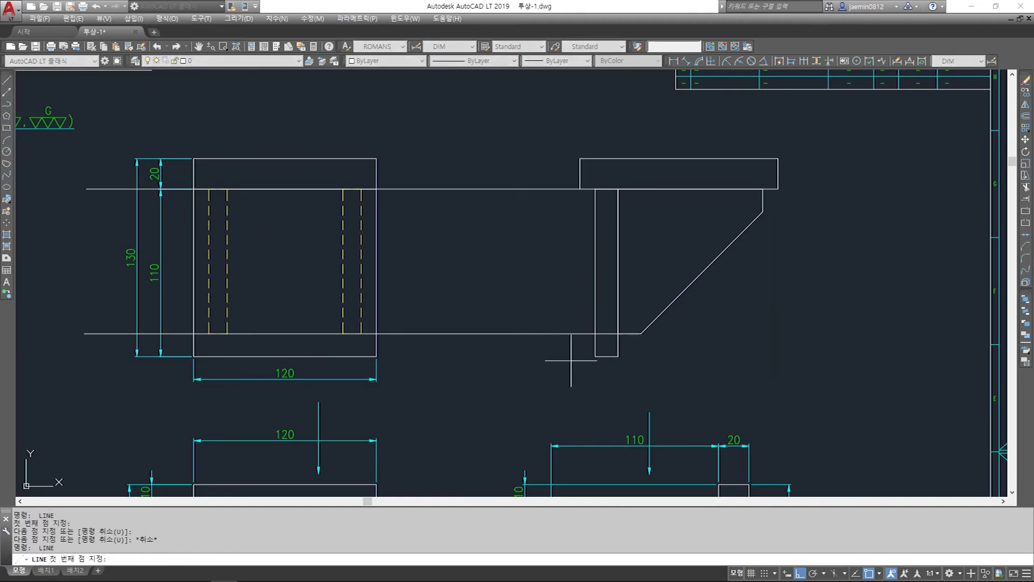
left_click(596, 356)
left_click(76, 388)
key("Escape")
Erase the three horizontal projection lines running across the top view
type("e")
key("Return")
left_click(495, 392)
left_click(404, 185)
key("Return")
key("Escape")
Draw a horizontal projection line from the rib's outer corner in the rotated side view to the far hidden rib of the top view
type("l")
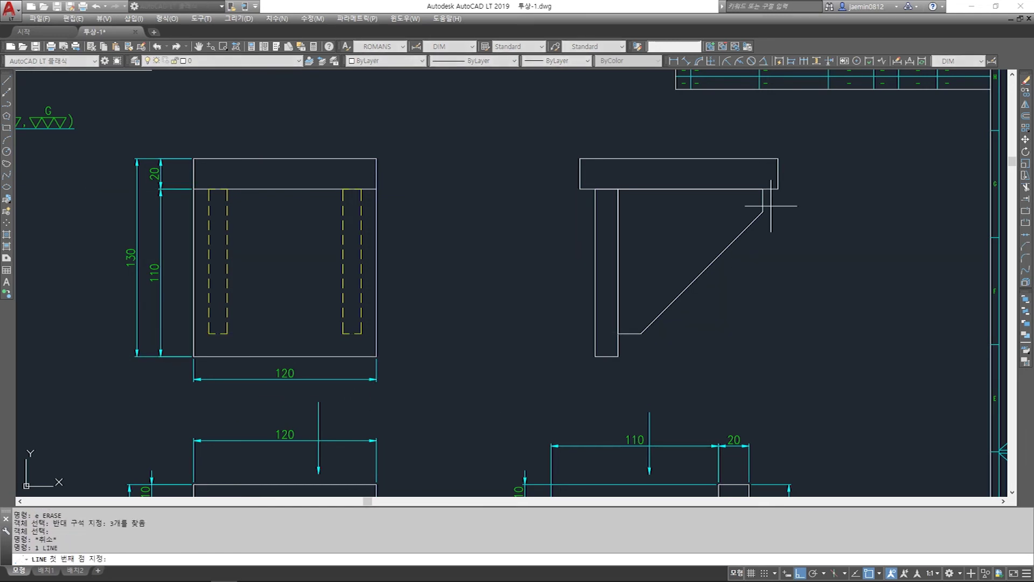
key("Return")
scroll(765, 216, "up", 2)
key("Escape")
key("Escape")
type("l")
key("Return")
left_click(762, 209)
scroll(810, 209, "down", 4)
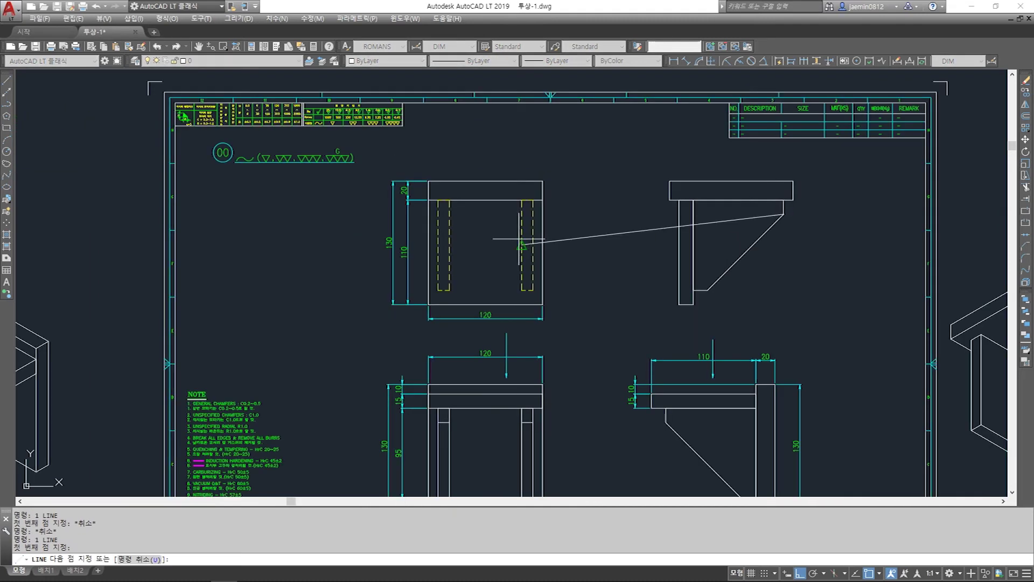
left_click(438, 219)
key("Escape")
Trim the projection line in the top view, keeping only the short segments inside the two hidden ribs
scroll(543, 216, "up", 3)
type("tr")
key("Return")
left_click(523, 191)
left_click(468, 218)
left_click(423, 196)
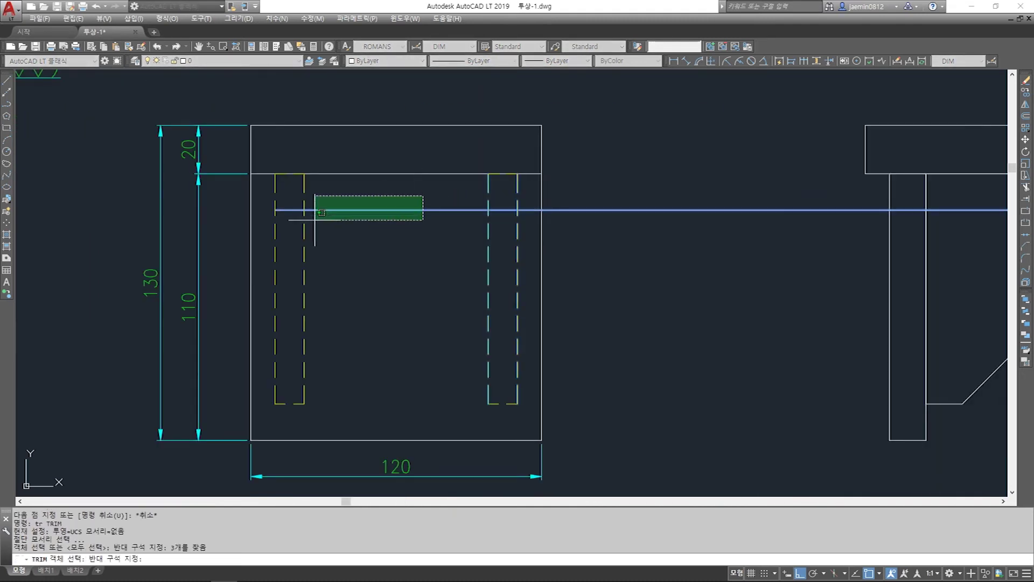
left_click(275, 233)
key("space")
left_click(422, 260)
left_click(352, 173)
left_click(630, 261)
left_click(574, 186)
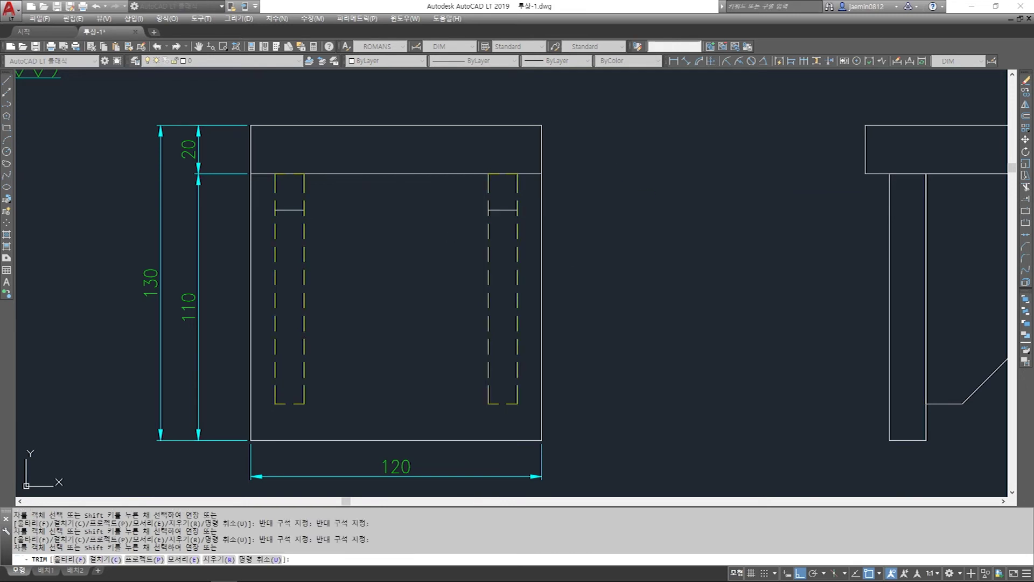
Match the two short solid segments inside the top view's ribs to the dashed hidden-line properties of a rib edge
key("Escape")
key("Escape")
type("mm")
key("Return")
left_click(304, 232)
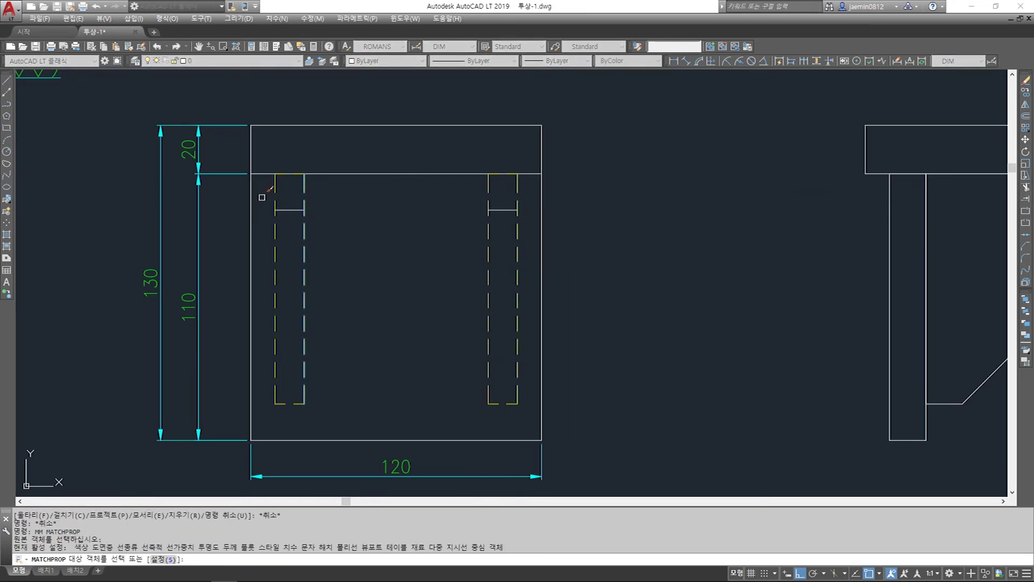
left_click(534, 214)
left_click(543, 221)
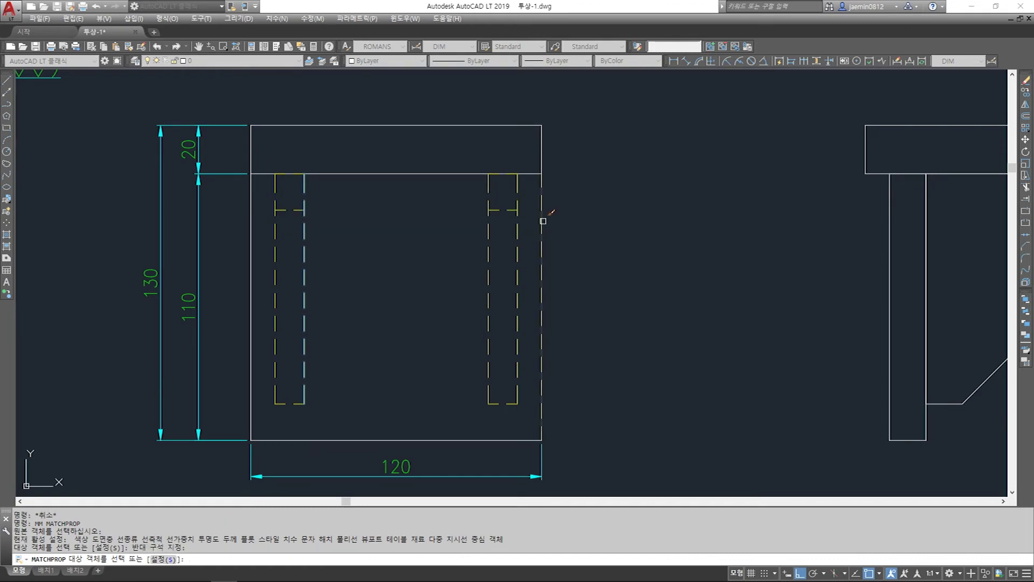
key("space")
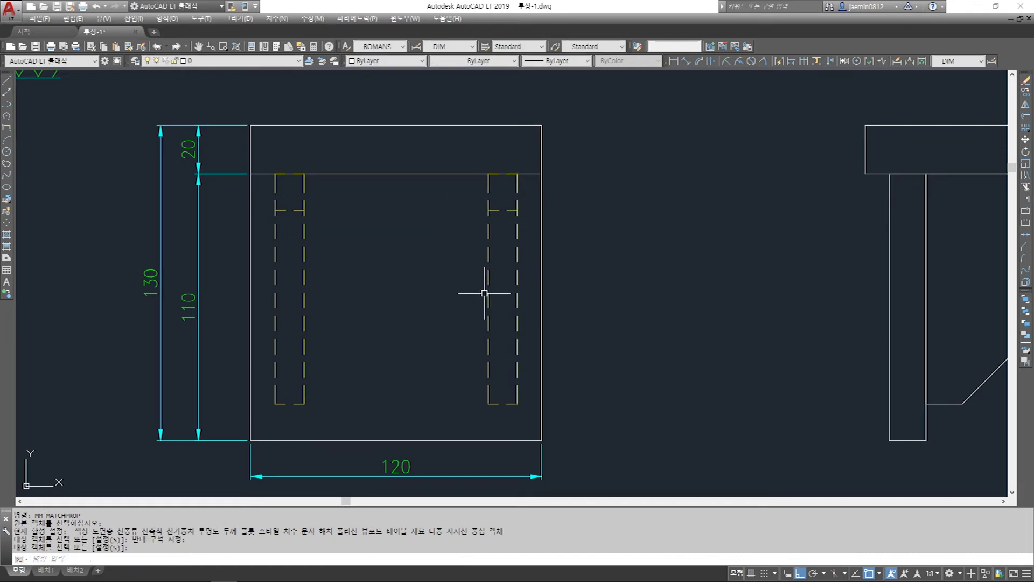
Delete the rotated copy of the side view beside the top view
scroll(485, 293, "down", 2)
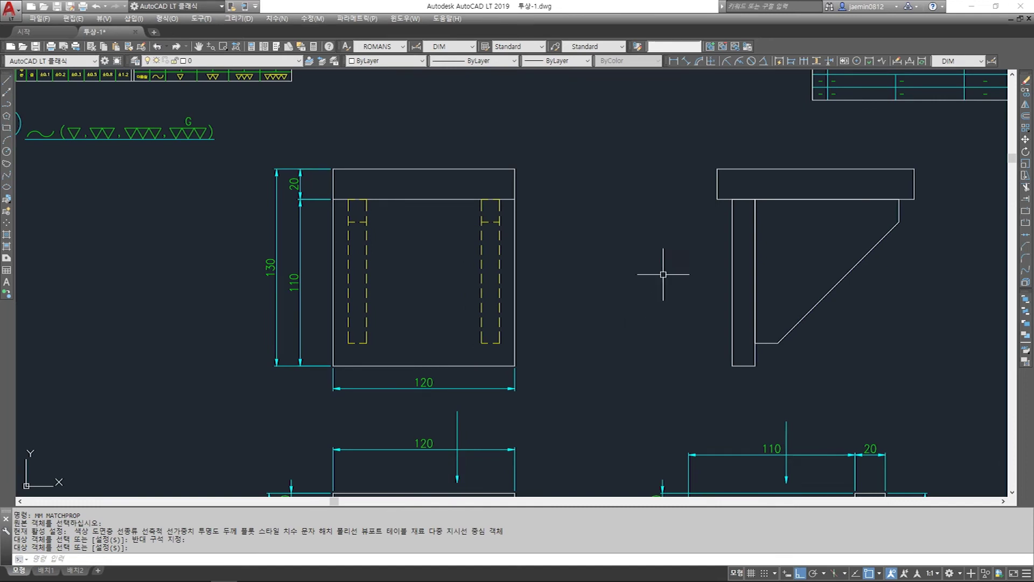
left_click(688, 157)
left_click(931, 386)
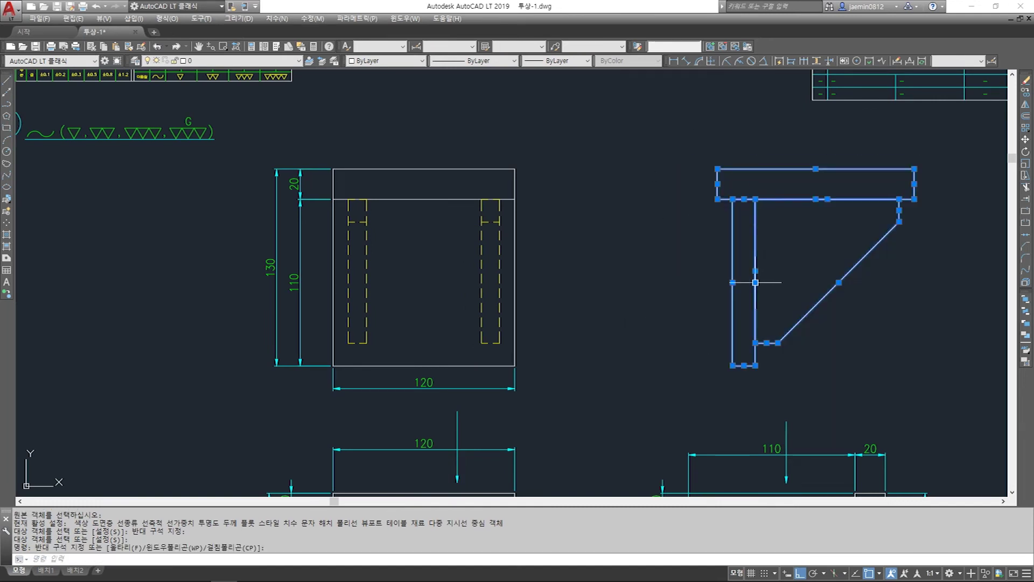
key("Delete")
scroll(605, 302, "down", 5)
scroll(601, 274, "up", 3)
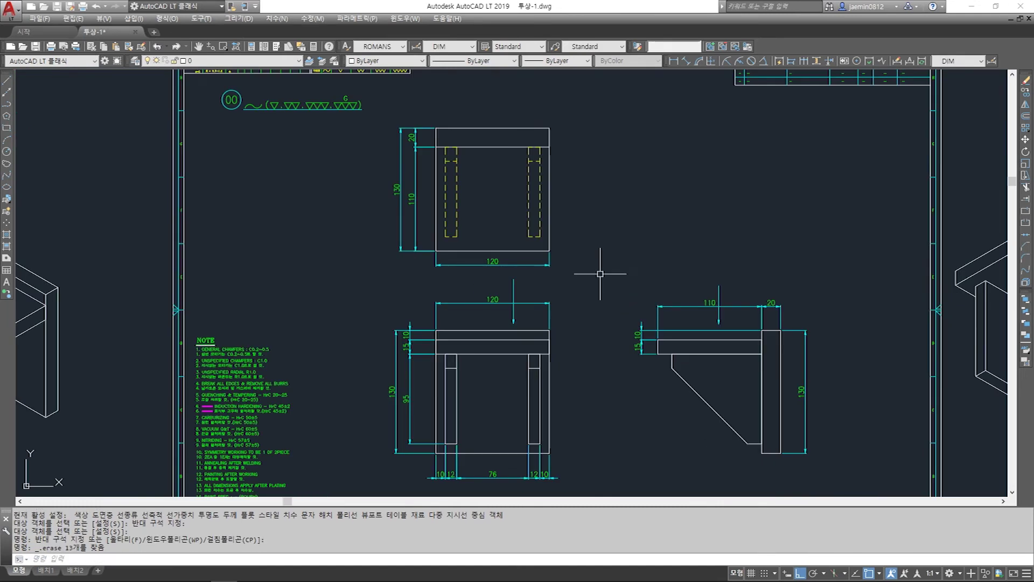
Turn on isometric drafting for editing the bracket's isometric view
middle_click_drag(766, 340, 500, 309)
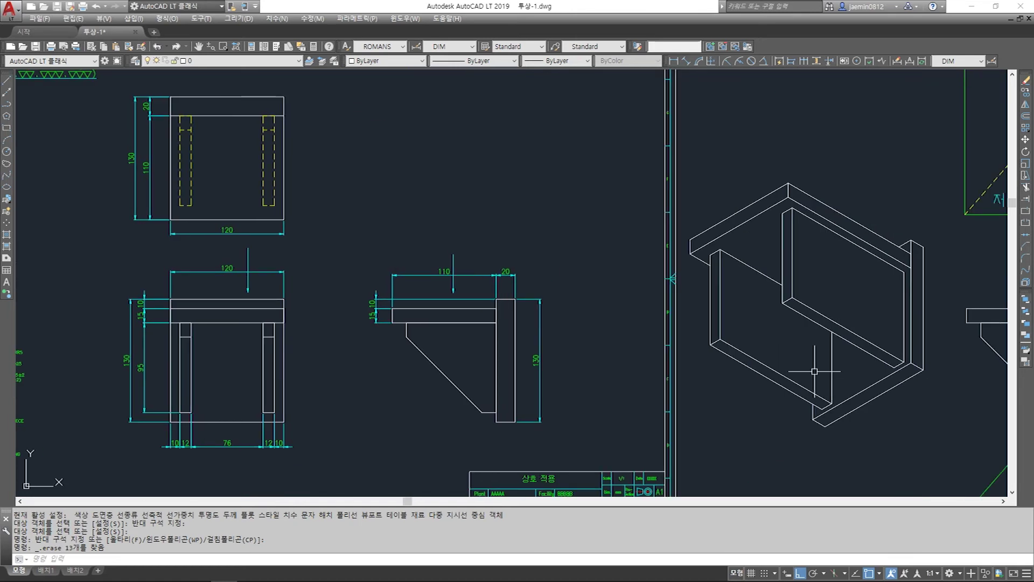
scroll(832, 226, "up", 4)
key("Escape")
type("cc")
key("Return")
key("Escape")
left_click(835, 574)
key("Escape")
Copy the short upper end edge of the far rib downward along its end face in the isometric view
type("cc")
key("Return")
left_click(715, 194)
key("Return")
left_click(779, 256)
left_click(784, 297)
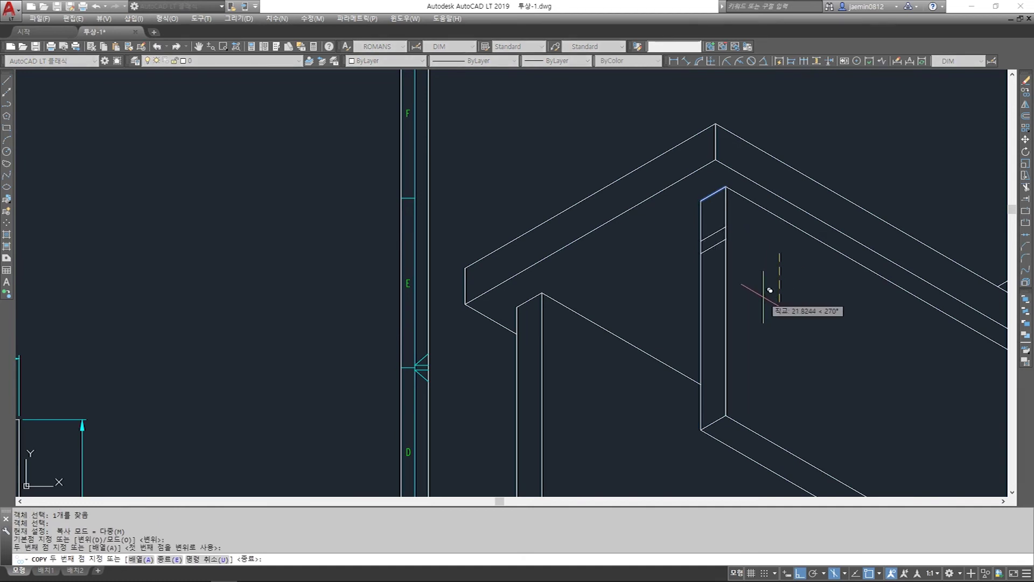
key("Escape")
key("Escape")
Copy the short lower end edge of the far rib inward along its bottom face in the isometric view
scroll(820, 359, "down", 2)
middle_click_drag(819, 359, 691, 210)
key("Escape")
type("cc")
scroll(792, 352, "up", 4)
key("BackSpace")
key("BackSpace")
Draw the rib's sloped edge between the inner ends of the two copied short edges
type("l")
key("Return")
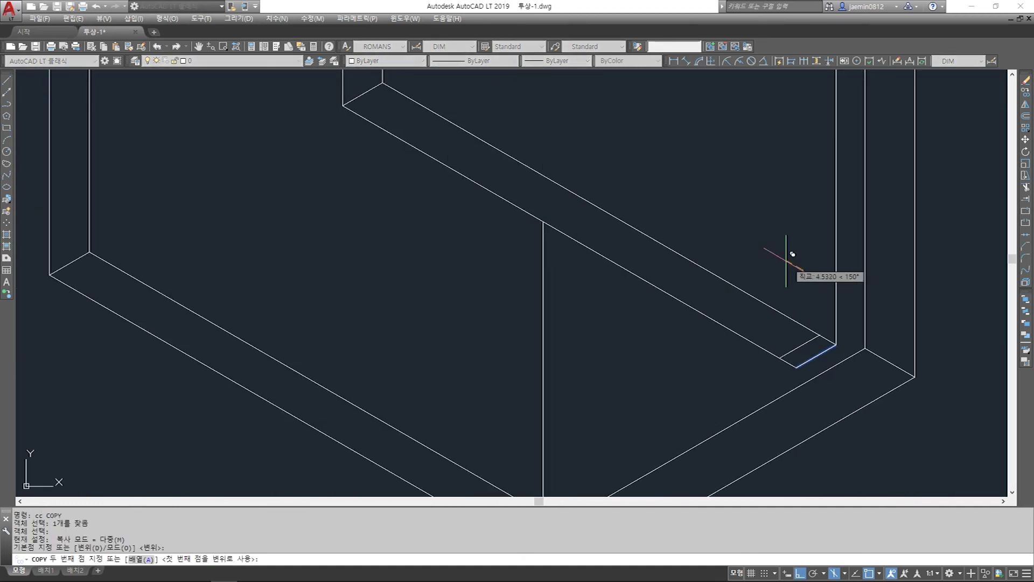
scroll(794, 320, "down", 4)
left_click(634, 115)
left_click(634, 140)
key("Escape")
Trim the rib's inner vertical and bottom edges back to the sloped line
type("tr")
key("Return")
left_click(671, 190)
key("Return")
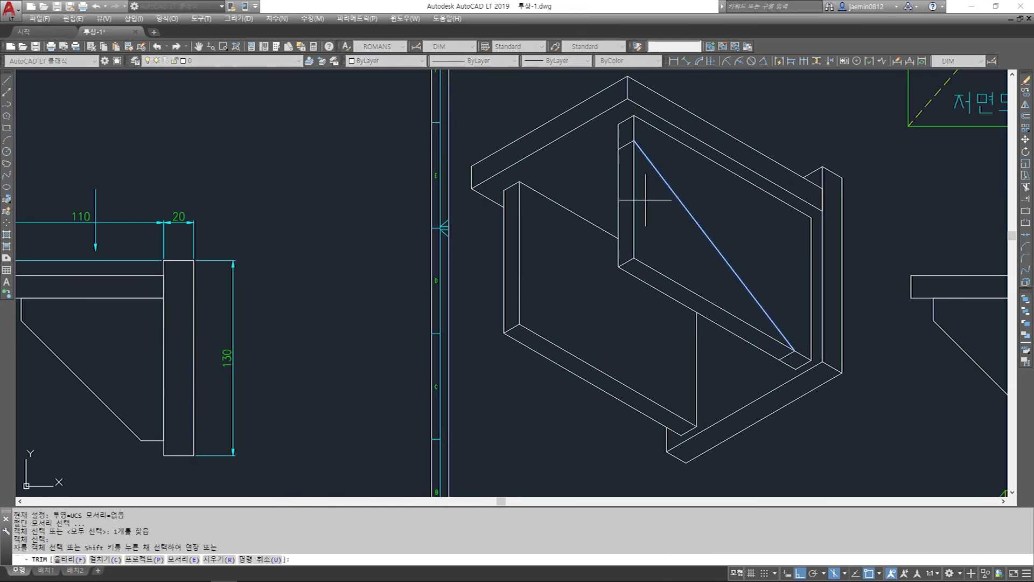
left_click_drag(645, 200, 632, 216)
left_click(670, 276)
key("Escape")
Copy the sloped line across the rib's thickness to the opposite ends of the short edges
type("cc")
key("Return")
left_click_drag(766, 286, 732, 296)
scroll(802, 347, "up", 4)
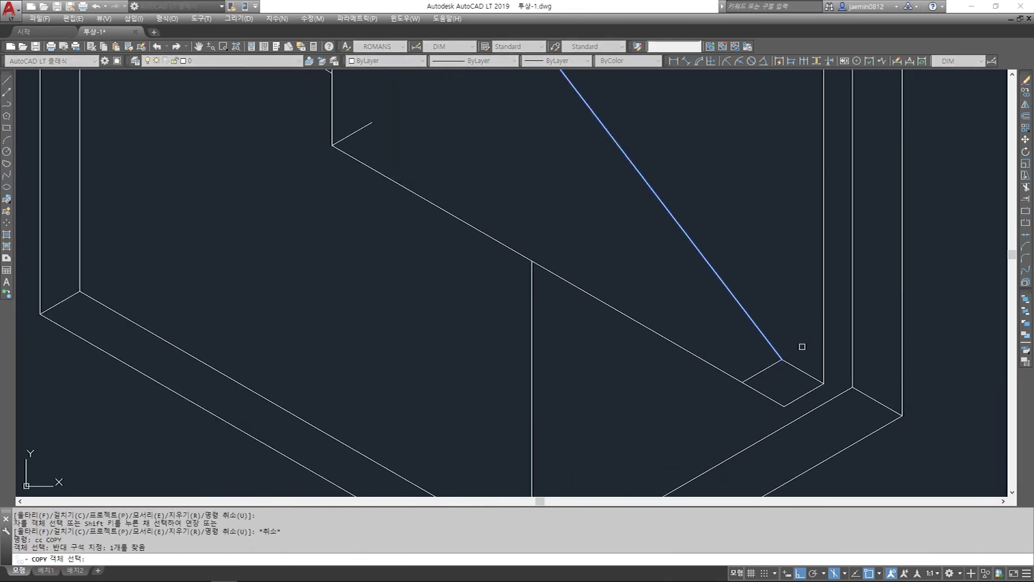
key("Return")
left_click(782, 359)
left_click(745, 382)
key("Escape")
Trim the rib's outer vertical and bottom edges back to the copied sloped line
scroll(745, 396, "down", 4)
type("tr")
key("Return")
left_click(639, 253)
key("Return")
left_click(584, 234)
type("tr")
left_click(702, 338)
key("space")
left_click(694, 344)
left_click(680, 362)
key("Escape")
Erase the leftover corner edges of the sloped rib and the lines of the other, unsloped rib in the isometric view
type("e")
left_click(622, 291)
key("space")
left_click(470, 221)
left_click(457, 126)
key("Escape")
type("e")
left_click_drag(506, 203, 477, 237)
key("space")
left_click_drag(496, 317, 465, 377)
key("space")
left_click_drag(683, 356, 634, 385)
key("space")
key("Escape")
key("space")
mouse_move(658, 434)
left_mouse_down()
mouse_move(648, 464)
mouse_move(642, 435)
left_mouse_up()
key("space")
key("Escape")
Copy the complete sloped rib to the other rib's position, aligning its upper corner with the end of the remaining vertical line
type("cc")
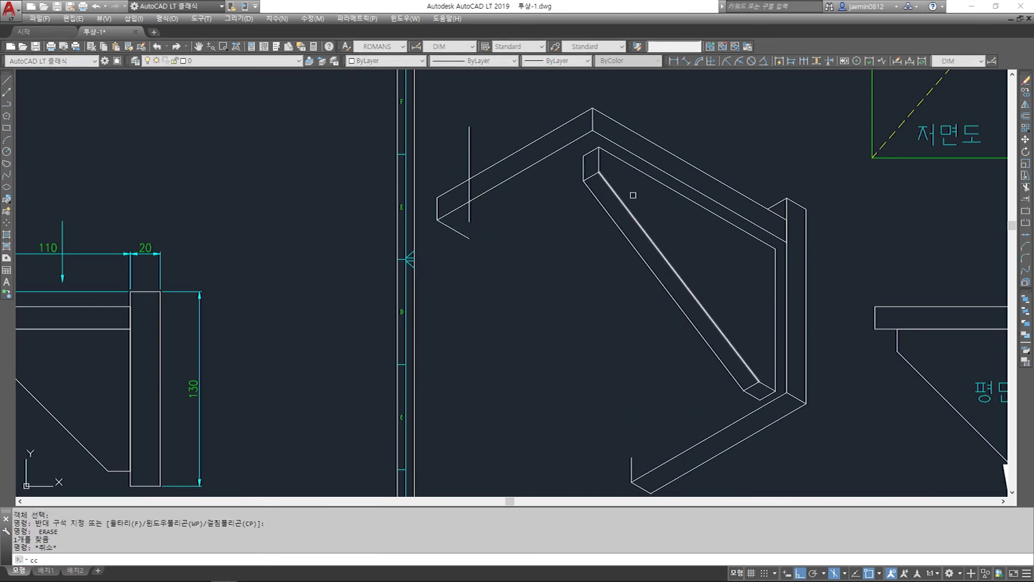
scroll(625, 172, "up", 4)
left_click_drag(605, 127, 531, 240)
scroll(581, 231, "down", 4)
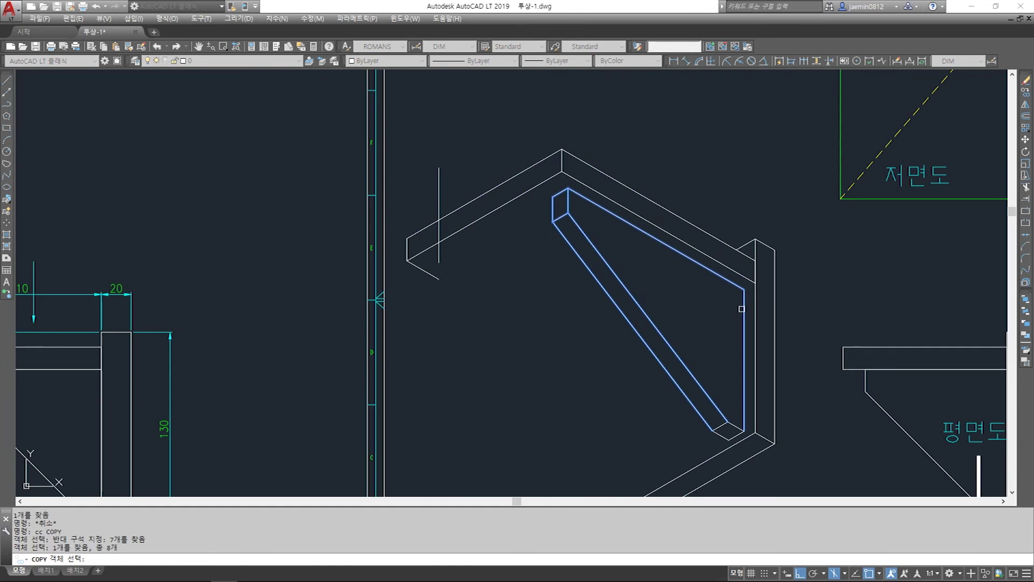
left_click(751, 445)
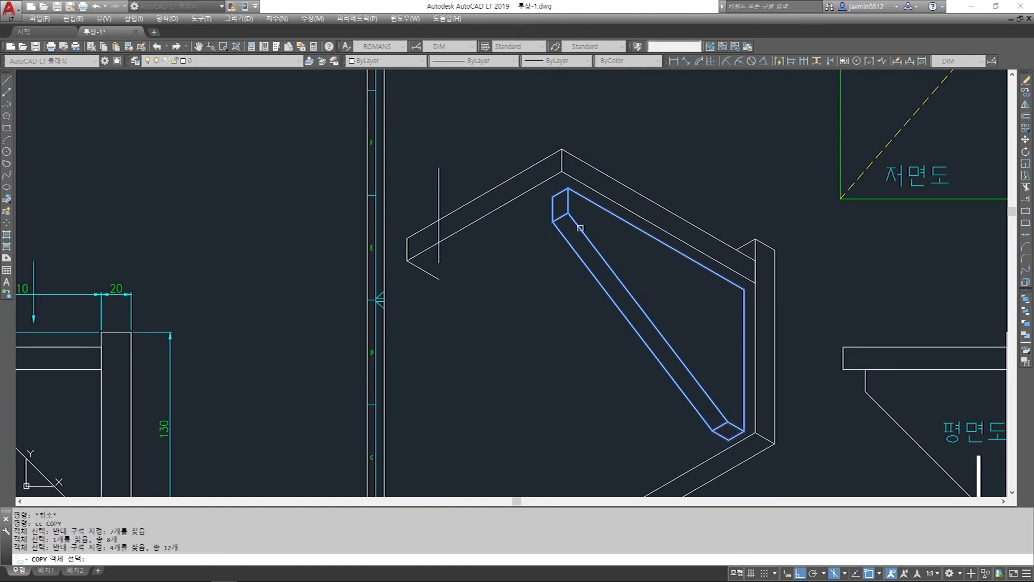
left_click(568, 188)
left_click(439, 263)
key("Escape")
Erase the leftover vertical line above the copied rib
type("e")
left_click_drag(447, 178, 424, 197)
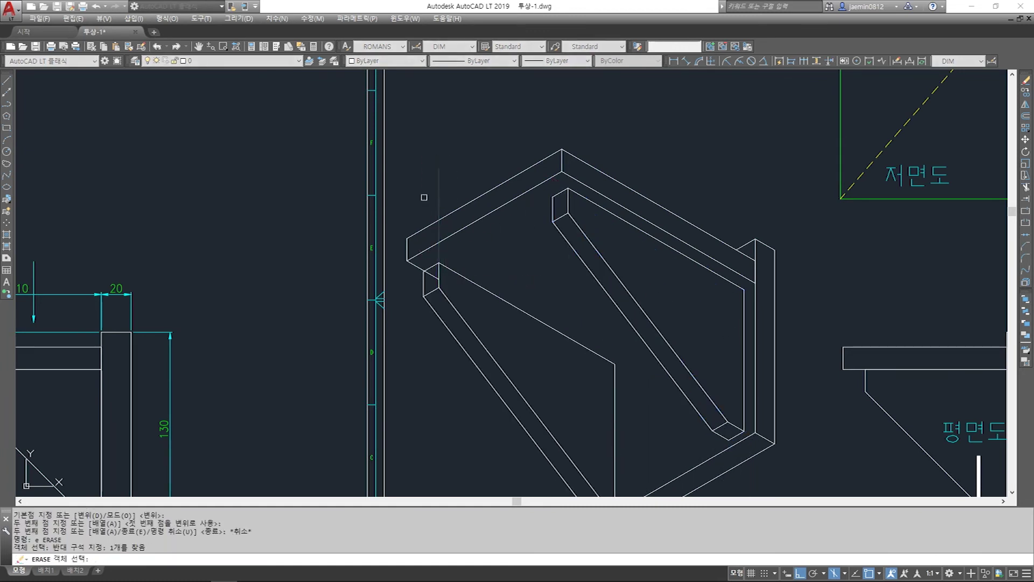
key("space")
key("Escape")
Trim the overlapping plate and rib lines at the upper and lower ends of the copied rib
scroll(426, 287, "up", 4)
type("tr")
left_click(429, 250)
key("Escape")
key("space")
left_click(434, 237)
left_click(447, 259)
scroll(473, 222, "down", 2)
scroll(473, 222, "down", 2)
scroll(554, 273, "up", 5)
type("tr")
left_click(601, 477)
key("space")
left_click(577, 470)
key("Escape")
scroll(596, 447, "down", 4)
Draw an isometric line from the inner corner where the two plates meet across both ribs
key("Escape")
type("l")
left_click(744, 234)
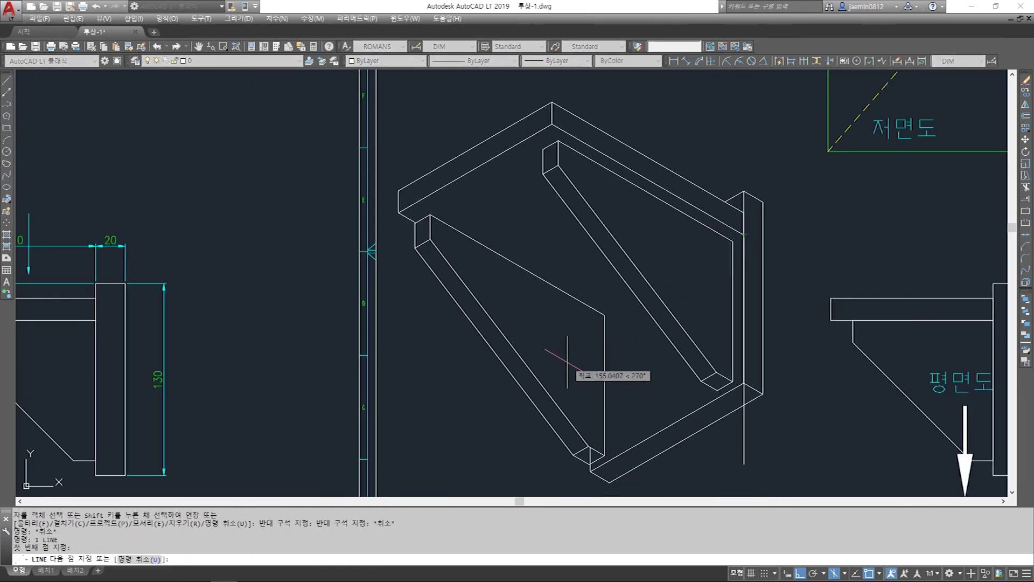
key("F5")
key("Escape")
Trim the plate junction line, keeping only the segment visible between the two sloped ribs
type("tr")
scroll(616, 318, "up", 5)
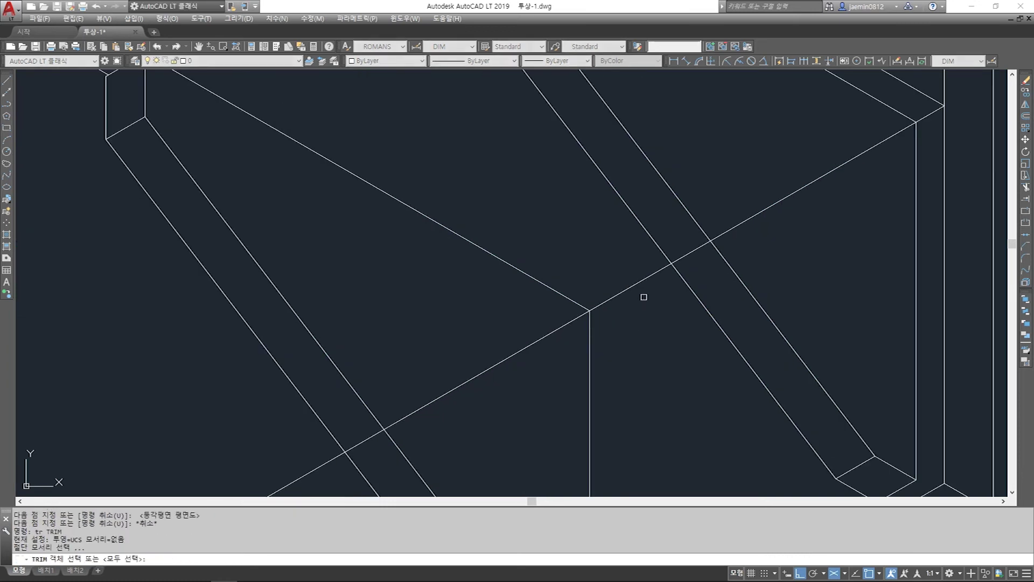
left_click(685, 291)
left_click(635, 327)
left_click(551, 360)
key("space")
left_click(536, 342)
left_click(769, 235)
left_click(745, 198)
key("Escape")
scroll(621, 262, "down", 4)
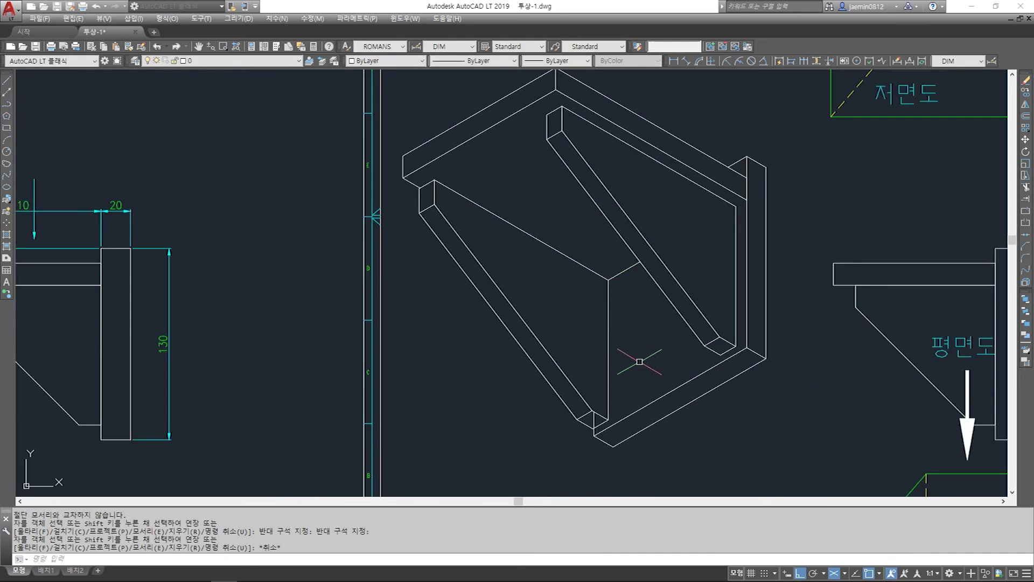
Trim the hidden line overlap where the copied rib's lower end meets the vertical plate's end
scroll(599, 425, "up", 6)
type("tr")
left_click(599, 426)
key("space")
left_click(589, 392)
left_click(564, 407)
key("Escape")
scroll(605, 376, "down", 6)
scroll(614, 388, "down", 4)
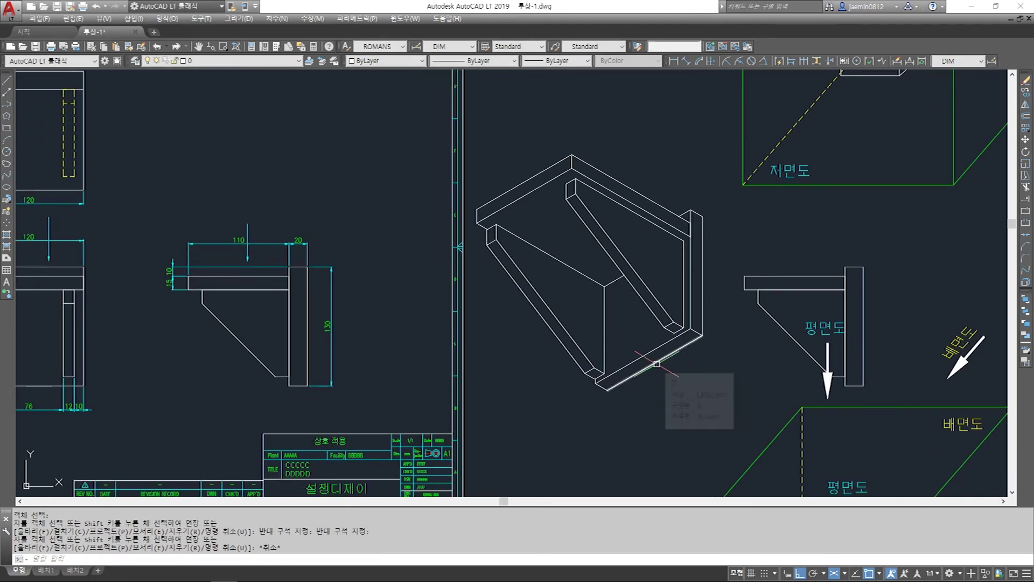
mouse_move(121, 291)
middle_mouse_down()
mouse_move(401, 286)
mouse_move(426, 314)
middle_mouse_up()
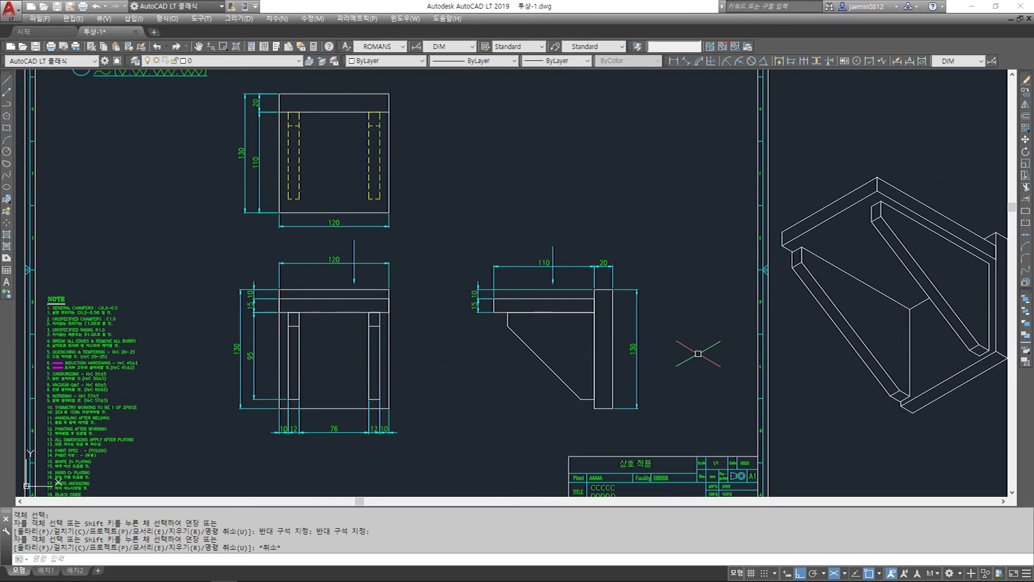
middle_click_drag(691, 359, 605, 359)
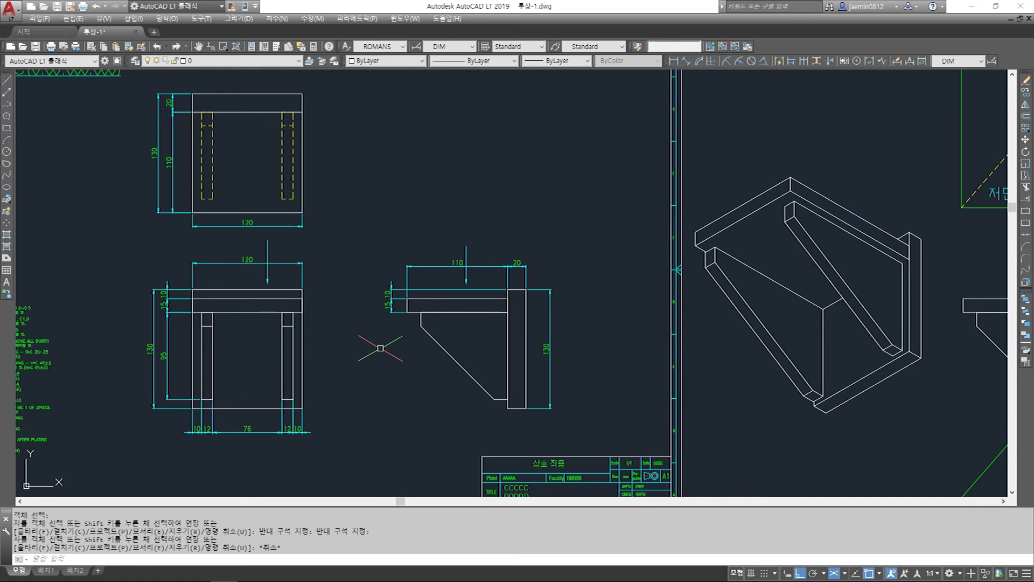
middle_click_drag(319, 365, 354, 362)
key("Escape")
type("s")
key("Return")
left_click(279, 450)
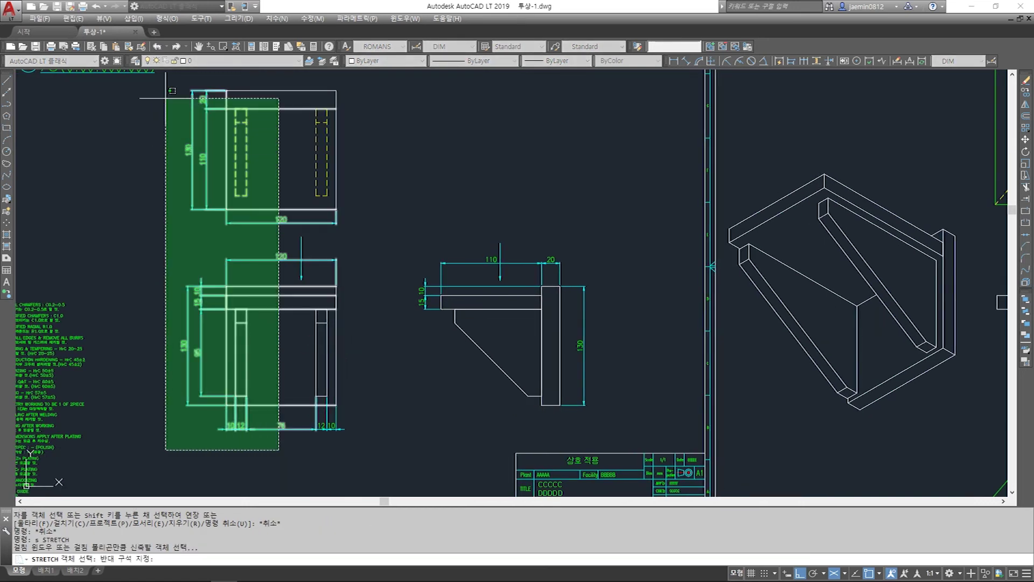
left_click(176, 72)
key("Return")
left_click(605, 212)
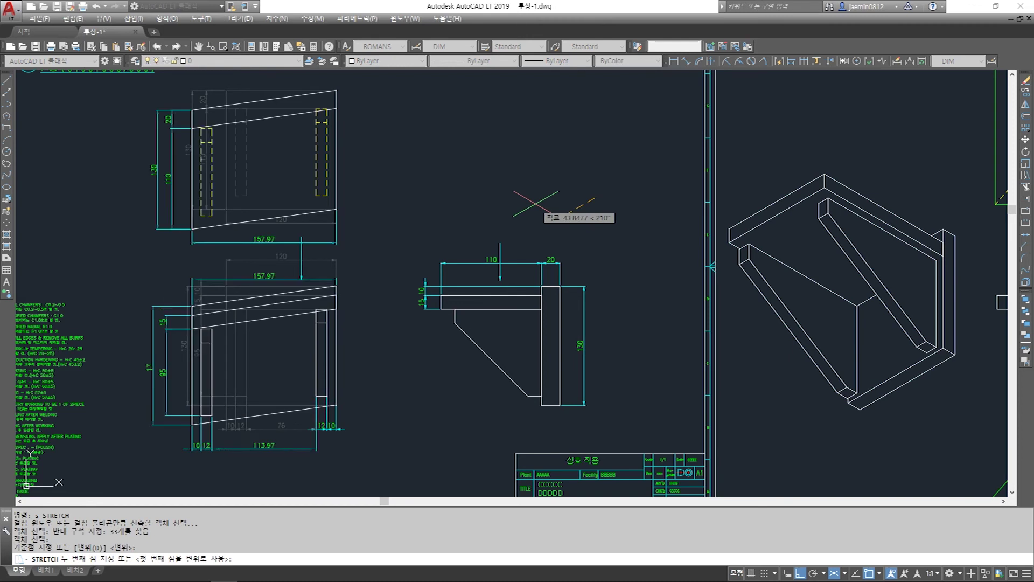
key("Escape")
key("Escape")
Turn off isometric drafting and return to orthographic mode
left_click(835, 572)
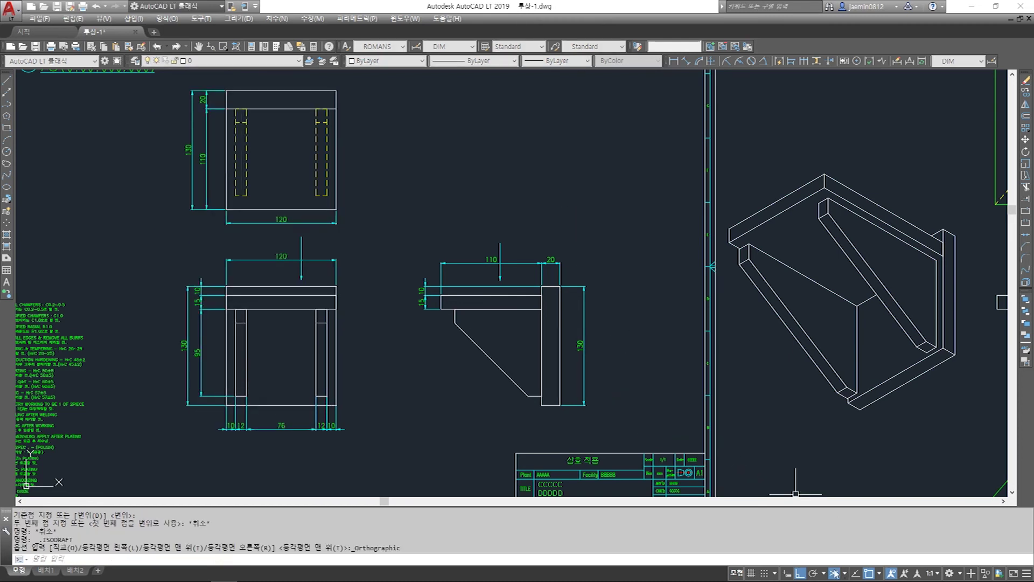
key("Escape")
type("s")
key("Return")
left_click(259, 451)
left_click(145, 88)
key("Return")
left_click(574, 172)
key("Escape")
type("s")
key("Return")
left_click(634, 343)
left_click(172, 435)
key("Return")
left_click(415, 368)
key("Escape")
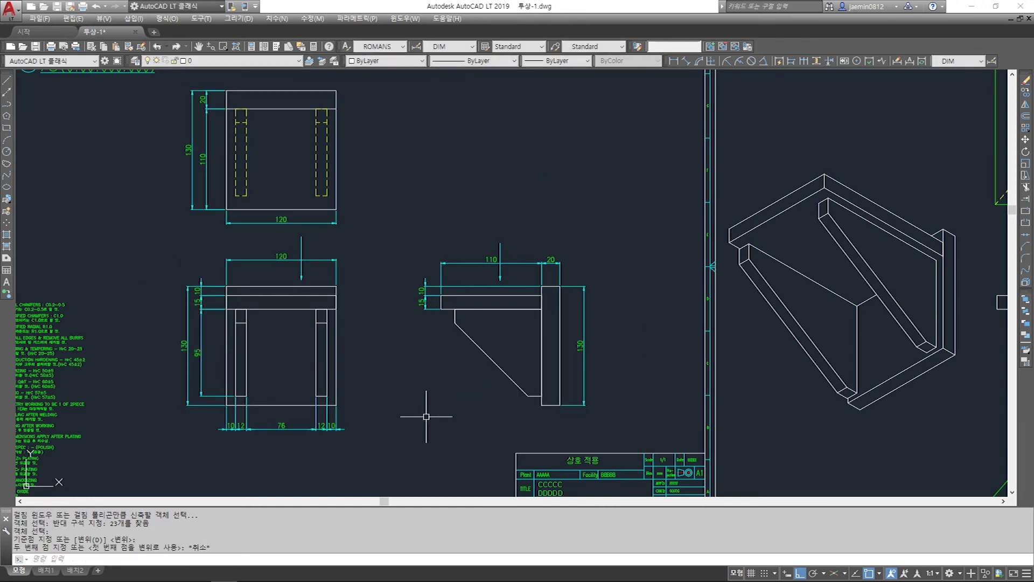
Draw a horizontal line from the upper corner of the rib's slope in the side view towards the vertical plate
scroll(485, 377, "up", 4)
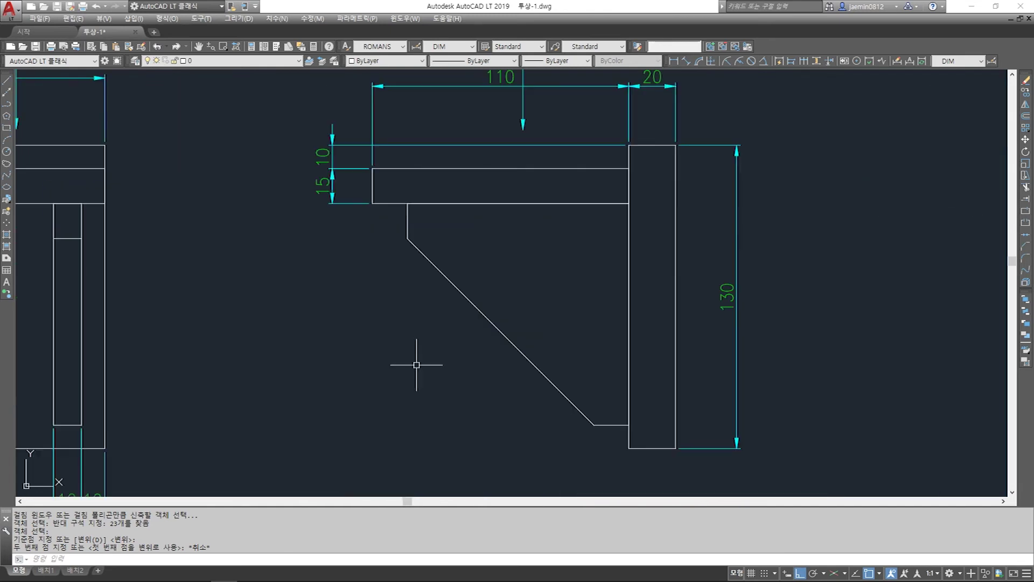
key("Escape")
type("l")
key("Return")
left_click(408, 238)
key("Escape")
key("Escape")
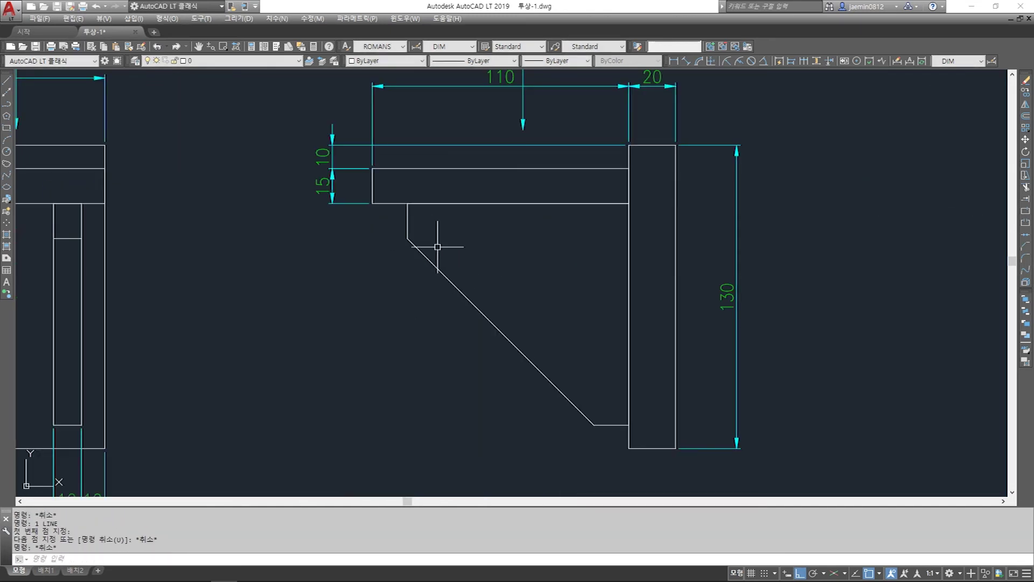
key("Escape")
type("1")
key("Escape")
type("s")
key("Escape")
type("q1")
left_click(420, 251)
type("1")
left_click(408, 238)
left_click(604, 259)
Draw a vertical line up from the slope's lower corner in the side view until it crosses the new horizontal line
key("Escape")
key("space")
left_click(595, 425)
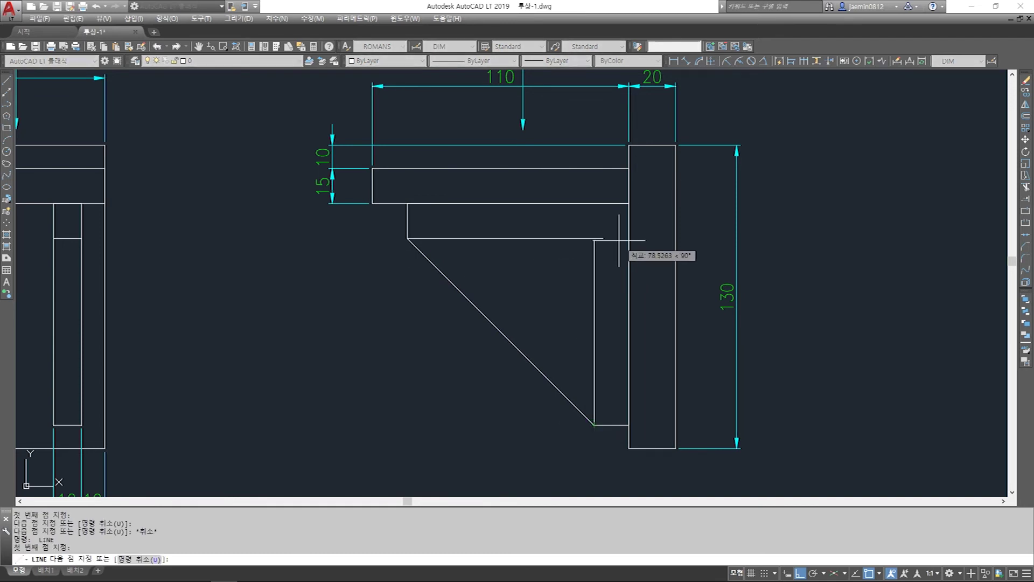
left_click(613, 229)
key("Escape")
key("Escape")
Erase the rib's sloped edge in the side view
type("e")
left_click(530, 283)
left_click(504, 342)
key("space")
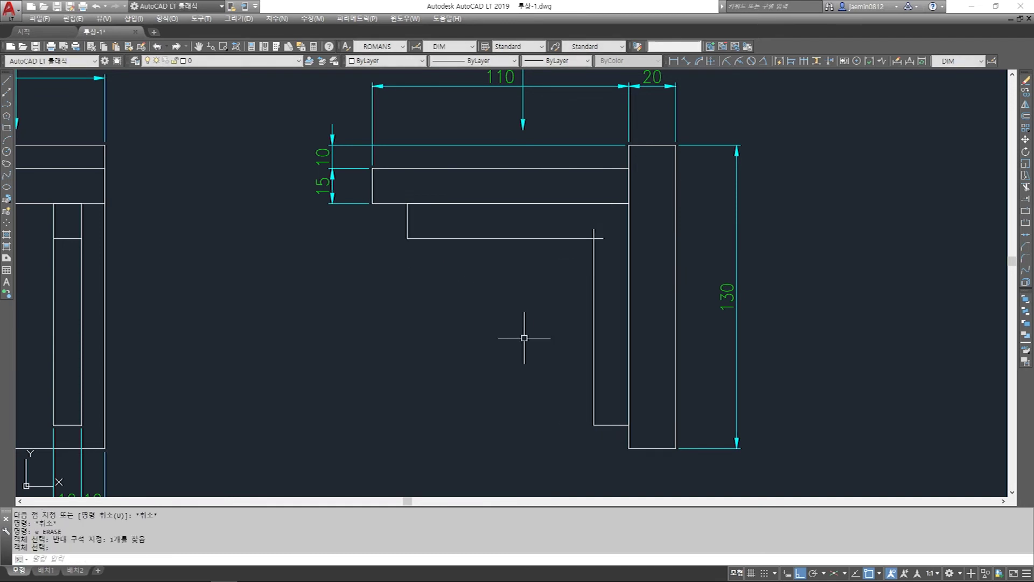
Fillet the rib's new vertical and horizontal edges in the side view with a radius of 35
type("f")
key("space")
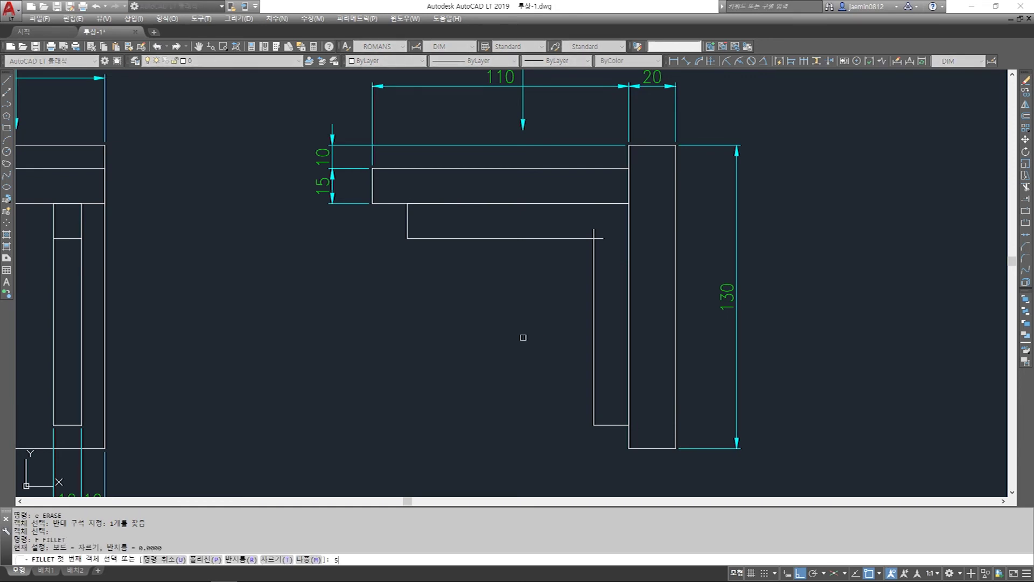
type("r")
key("space")
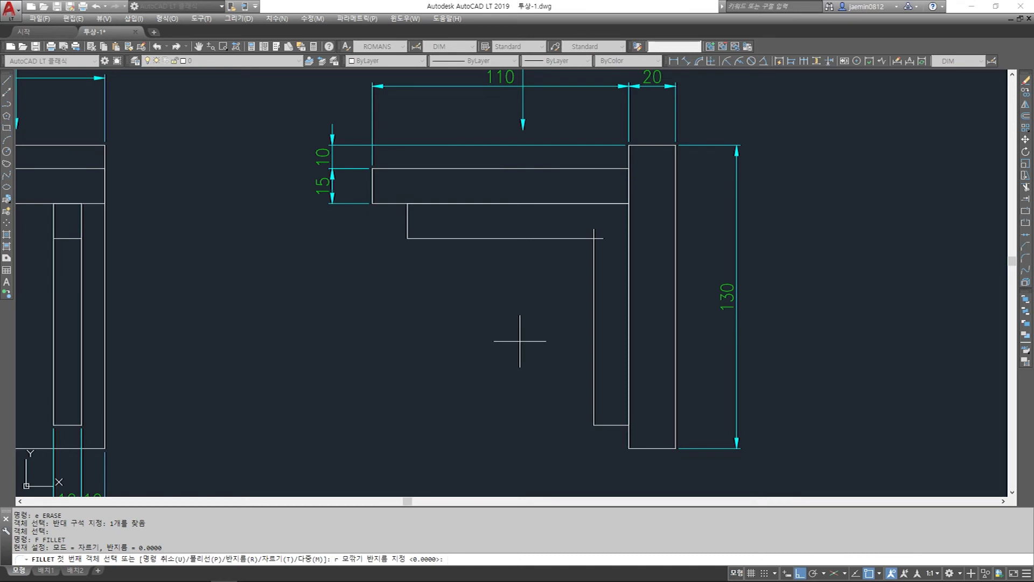
type("35")
key("space")
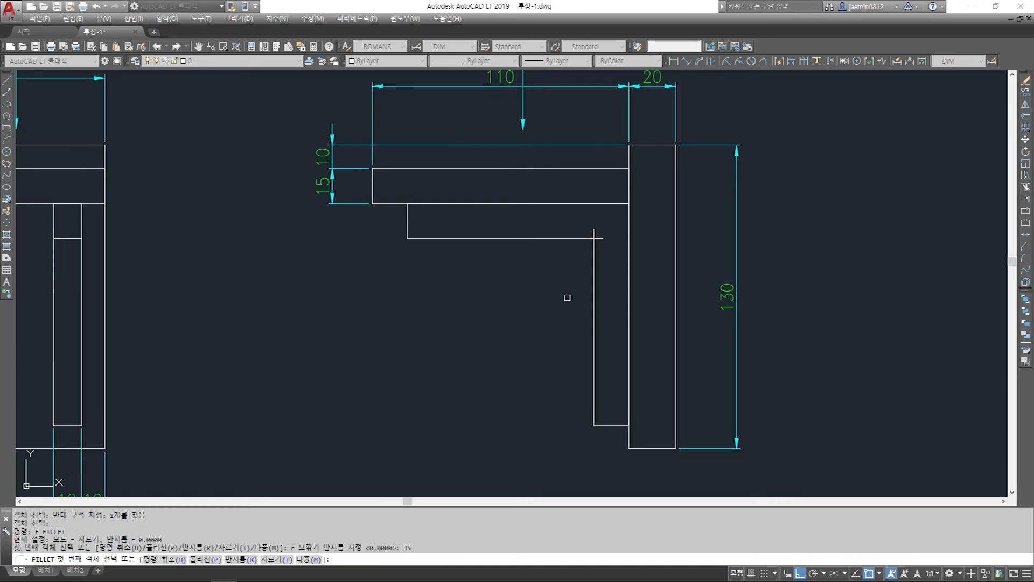
left_click(593, 263)
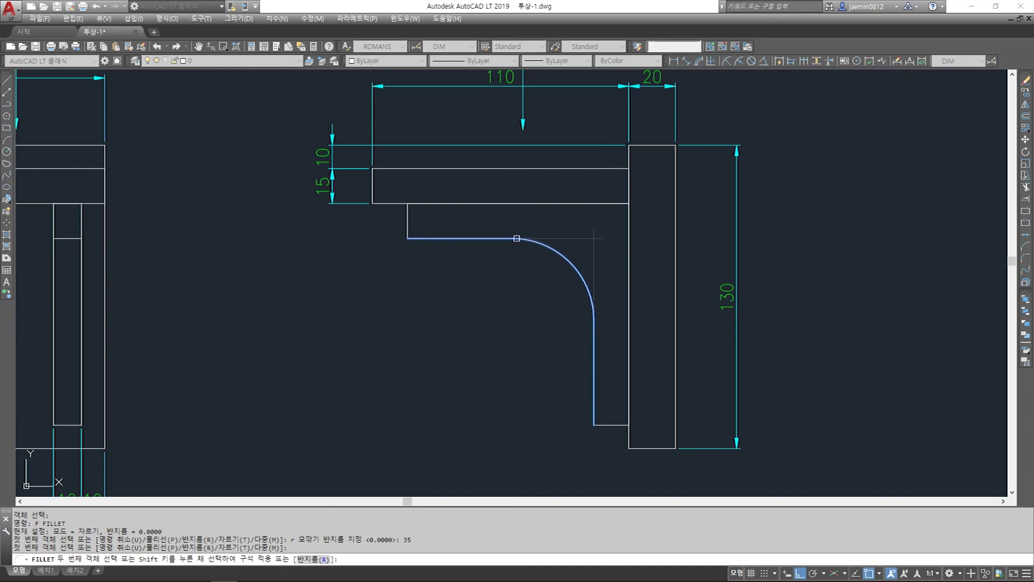
left_click(517, 238)
key("Escape")
middle_click_drag(501, 308, 501, 313)
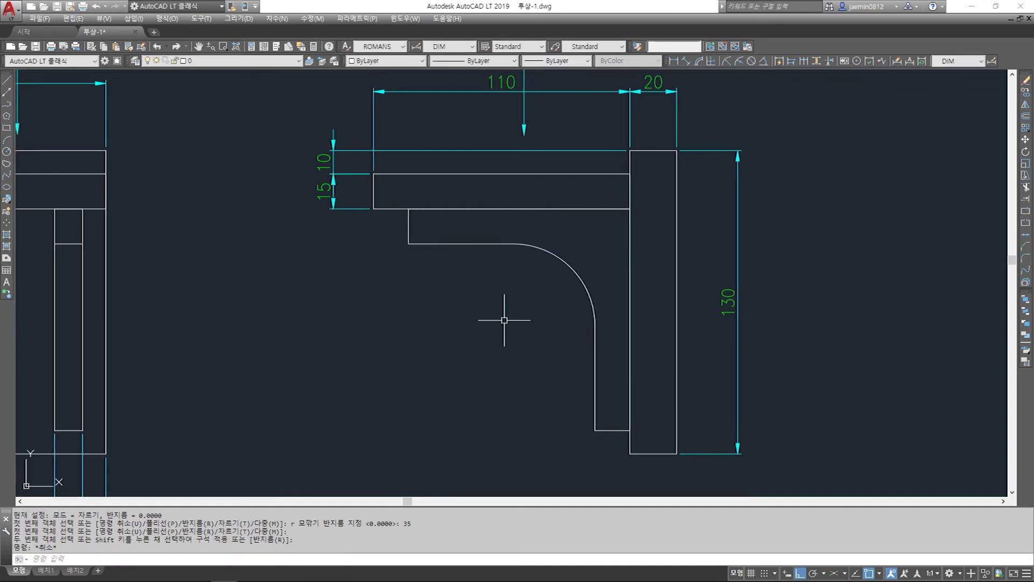
key("Escape")
left_click(433, 267)
left_click(386, 233)
key("Escape")
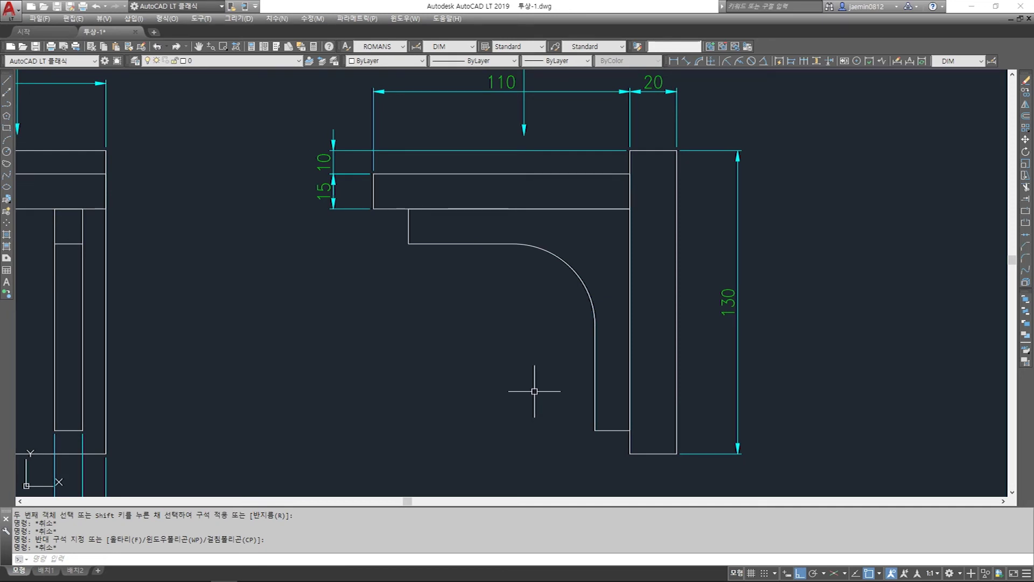
Chamfer the rib's upper outer corner and lower corner in the side view with both distances set to 10
type("2")
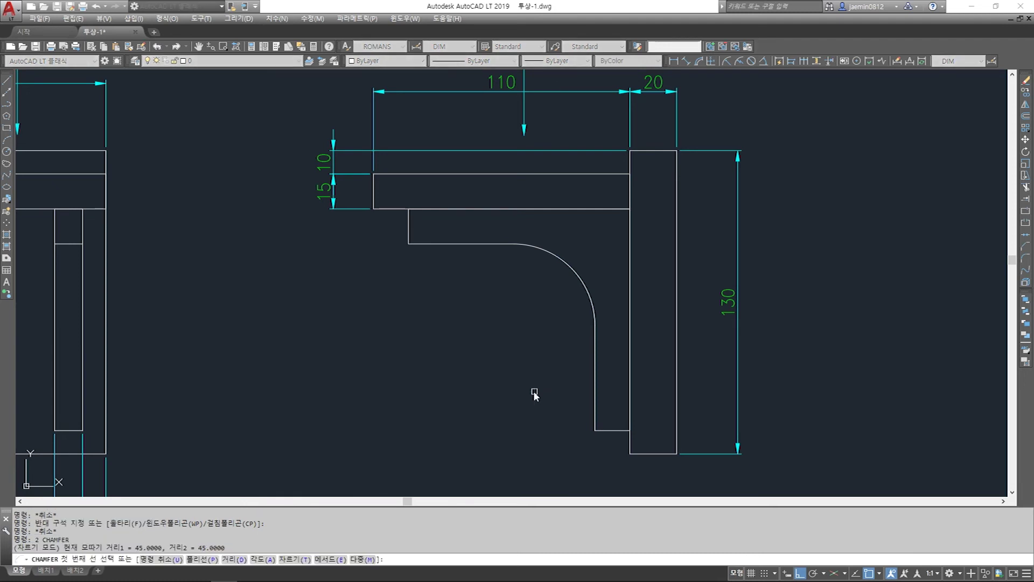
key("Return")
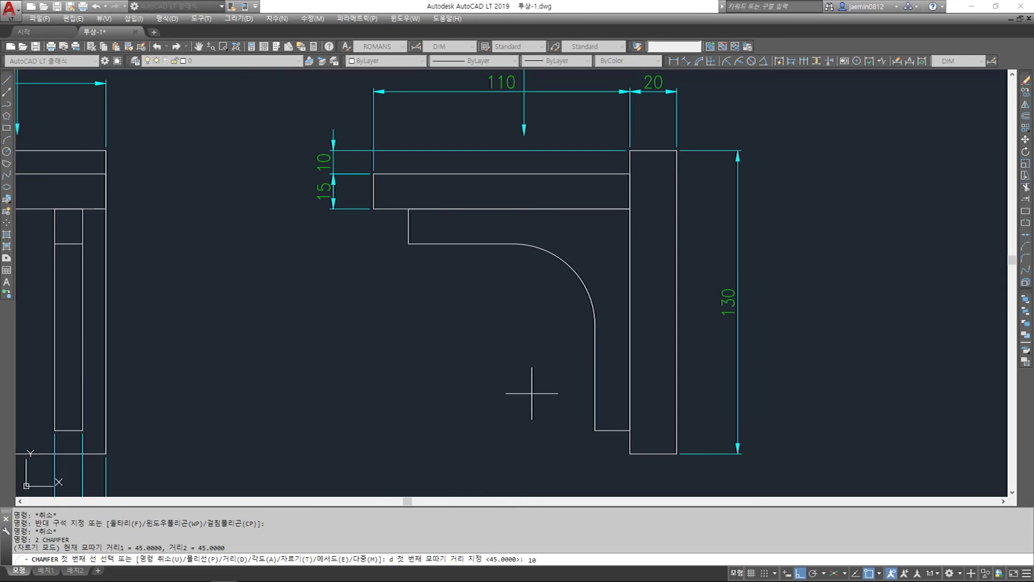
key("Return")
key("Return")
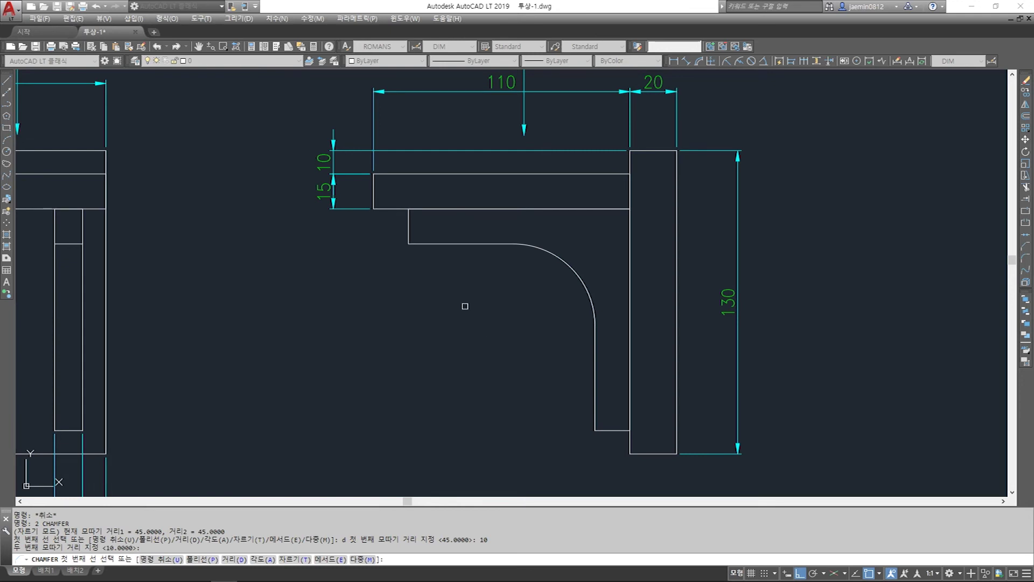
left_click(444, 241)
left_click(407, 225)
key("Return")
left_click(592, 393)
key("Escape")
key("Escape")
Draw a horizontal projection line from the upper end of the rib's top chamfer to the left rib's outer edge in the front view
middle_click_drag(501, 334, 684, 300)
type("l")
key("Return")
left_click(624, 221)
key("Escape")
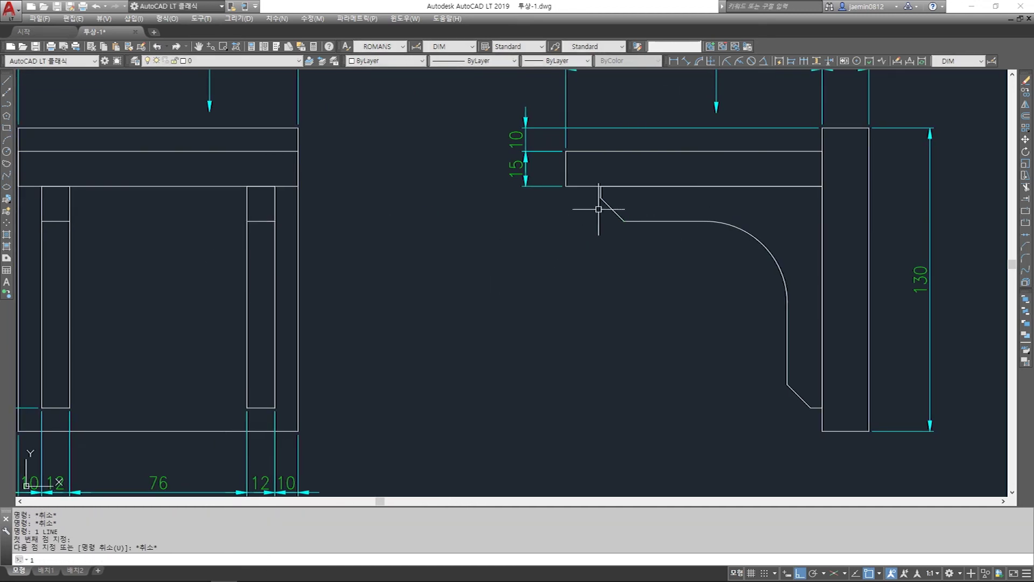
key("Return")
left_click(600, 198)
scroll(600, 201, "up", 4)
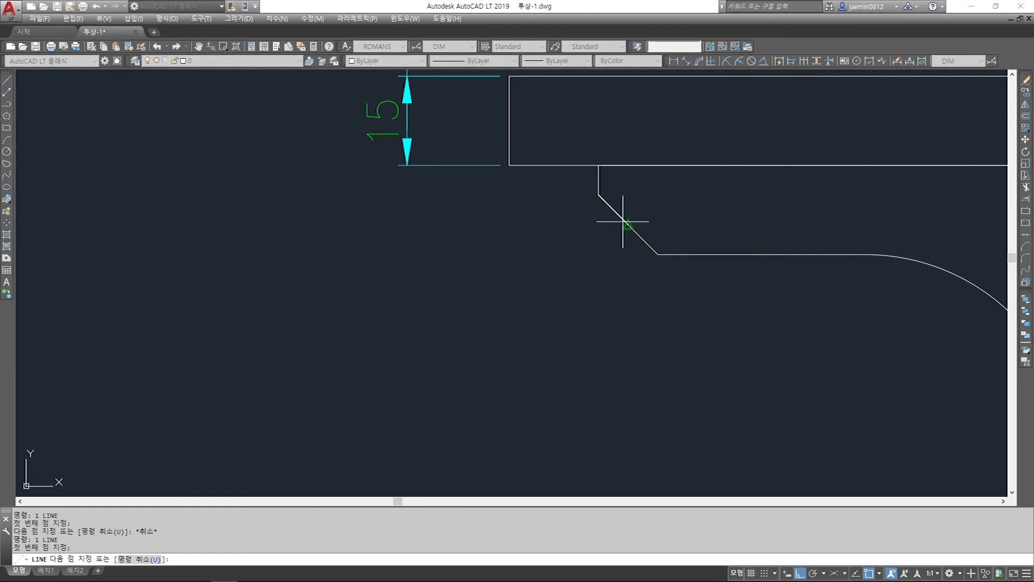
scroll(620, 220, "down", 4)
left_click(253, 219)
key("Escape")
Trim the projection line beyond the right rib's outer edge in the front view
type("tr")
key("Return")
left_click(486, 228)
key("Return")
left_click(534, 235)
left_click(549, 199)
key("Escape")
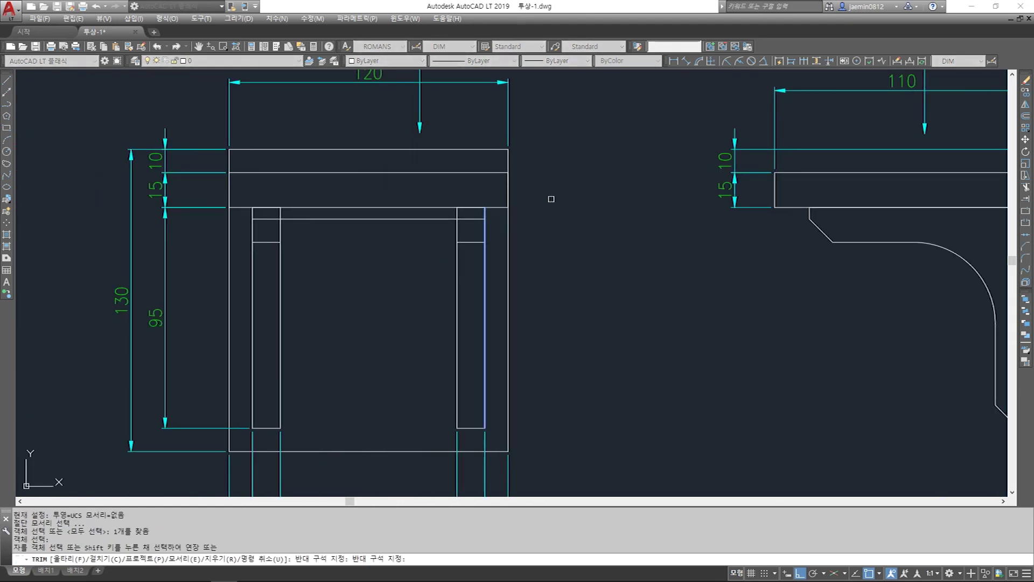
Trim the projected chamfer line between the two ribs in the front view, keeping only the segments within each rib
scroll(529, 337, "down", 5)
scroll(586, 335, "up", 5)
type("tr")
key("Return")
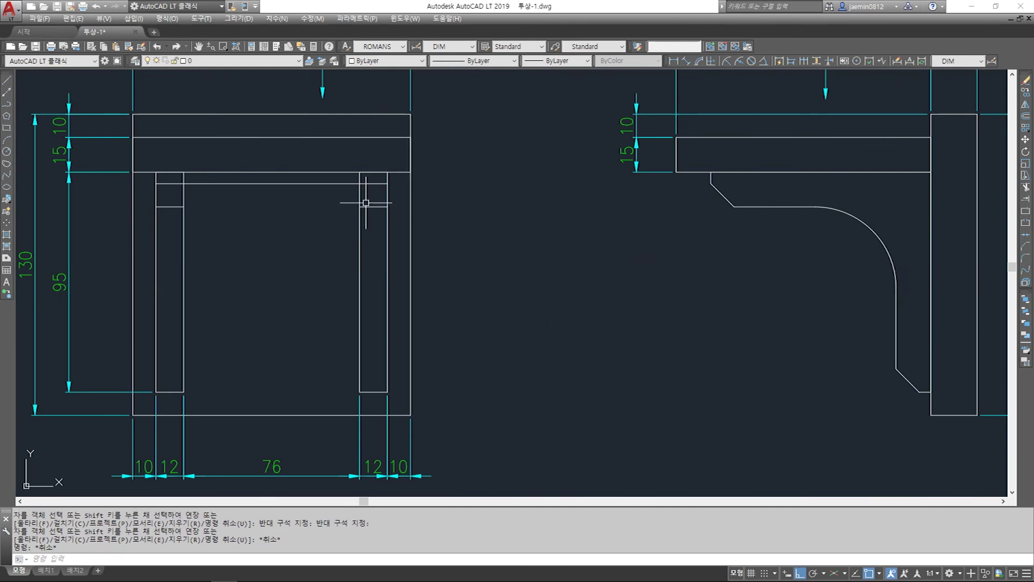
left_click(362, 188)
left_click(181, 194)
key("Return")
key("Escape")
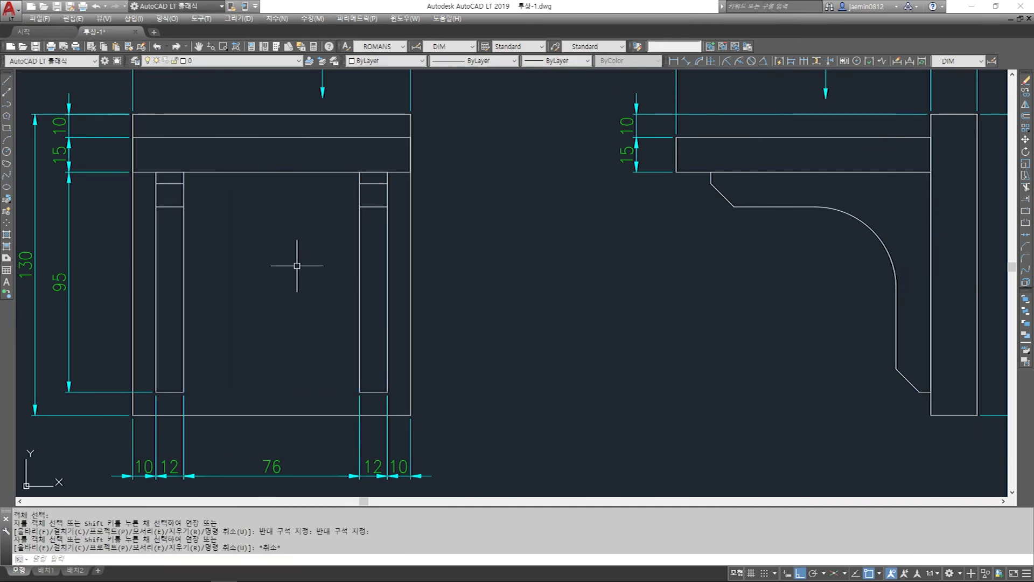
Copy the side view's outline straight up to the space beside the top view
scroll(296, 264, "down", 5)
type("cc")
key("Return")
scroll(459, 277, "up", 5)
left_click(440, 197)
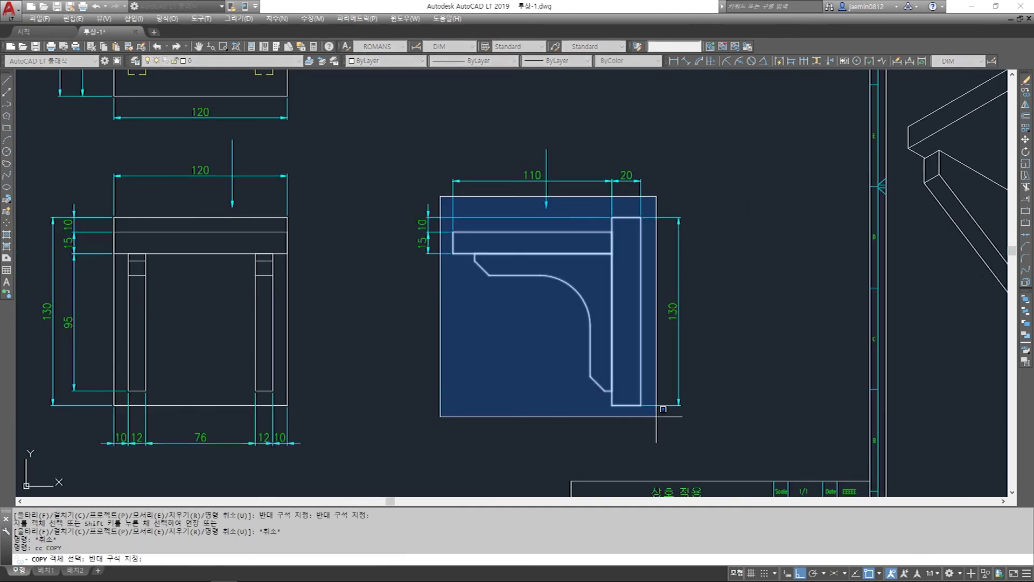
left_click(681, 441)
key("Return")
left_click(544, 328)
scroll(553, 332, "down", 3)
scroll(539, 243, "up", 1)
left_click(539, 237)
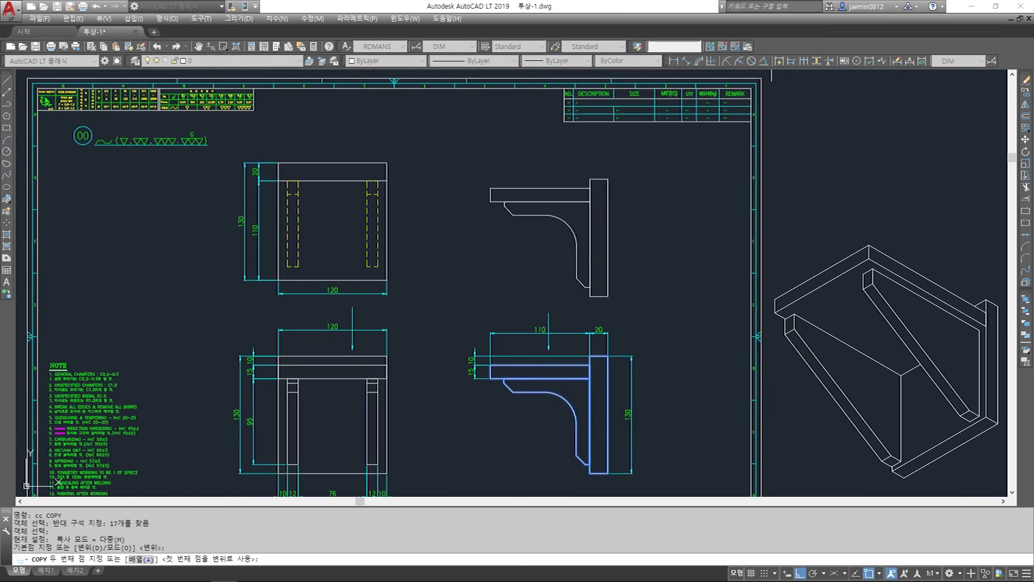
key("Escape")
Rotate the copied side view 90° counterclockwise so the thick plate lies horizontally on top
type("4")
key("Return")
left_click(647, 160)
left_click(463, 300)
left_click(646, 162)
left_click(427, 314)
key("Return")
left_click(548, 239)
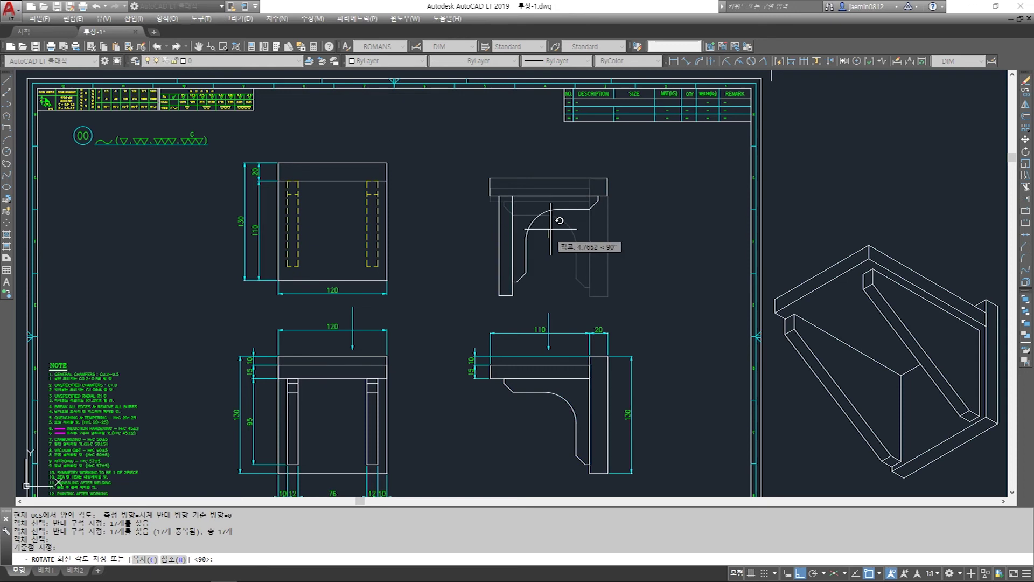
left_click(550, 150)
key("Escape")
Draw a horizontal reference line from the top view's upper right corner across past the rotated side view
scroll(531, 161, "up", 2)
type("1")
key("Return")
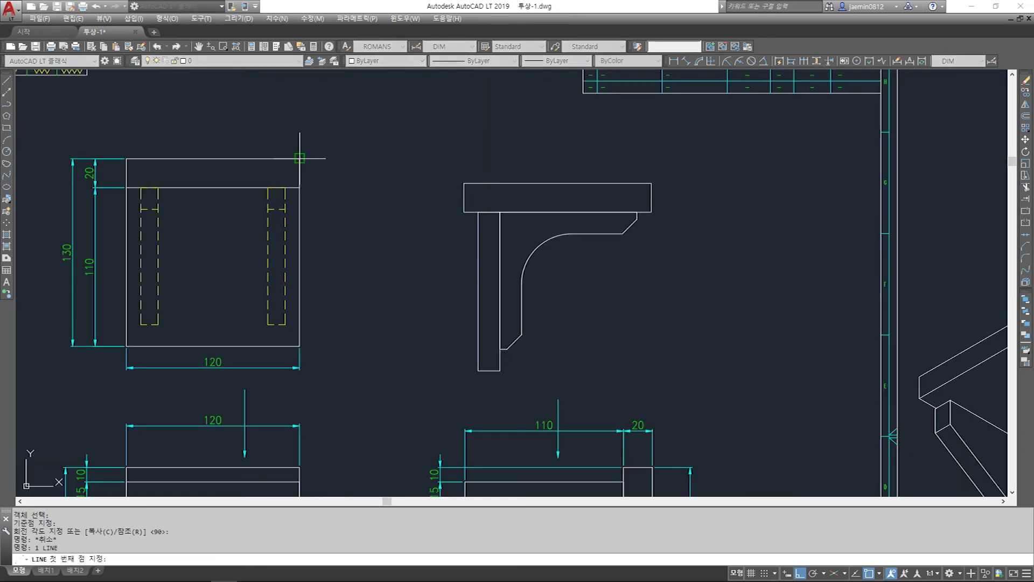
left_click(299, 159)
left_click(753, 221)
key("Escape")
Move the rotated side view up so its upper edge aligns with the horizontal reference line
type("m")
key("Return")
left_click(439, 145)
left_click(685, 361)
key("Return")
left_click(653, 189)
left_click(657, 161)
Erase the horizontal reference line between the top view and the rotated side view
type("e")
key("Return")
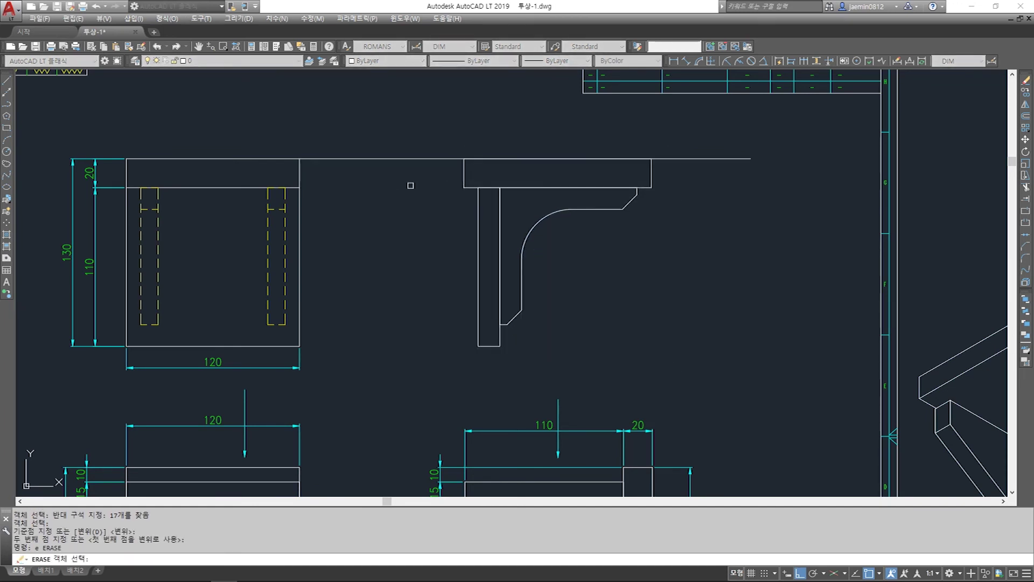
key("Escape")
key("Escape")
type("l")
key("Return")
type("e")
key("Return")
left_click(428, 197)
left_click(389, 130)
key("Return")
type("e")
key("Return")
key("Escape")
type("e")
key("Return")
left_click(438, 152)
left_click(423, 182)
key("Return")
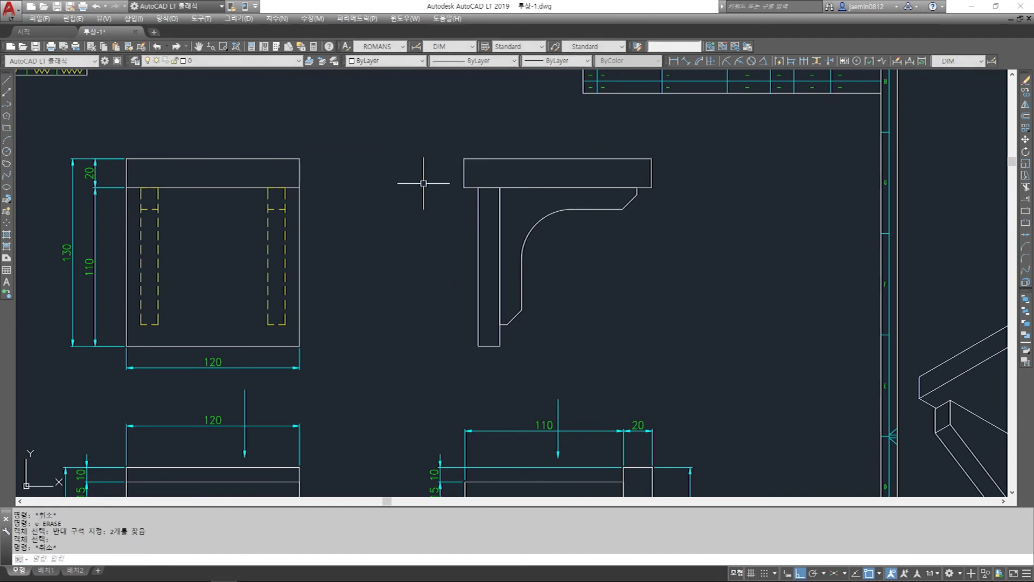
Move the whole rotated side view slightly straight down
type("m")
key("Return")
left_click(425, 122)
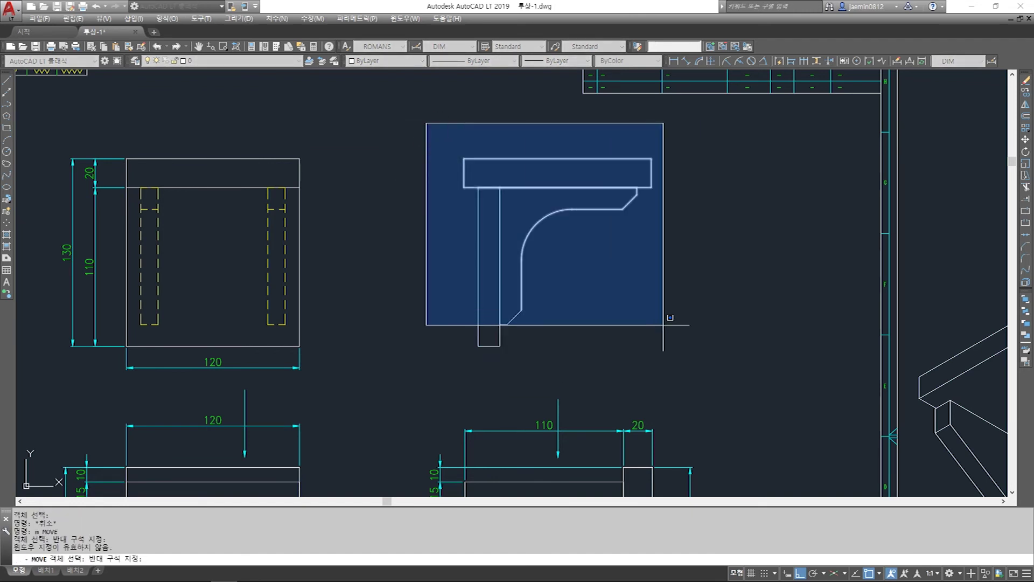
left_click(735, 417)
key("Return")
left_click(625, 275)
left_click(620, 308)
key("Escape")
type("m")
key("Return")
left_click(435, 159)
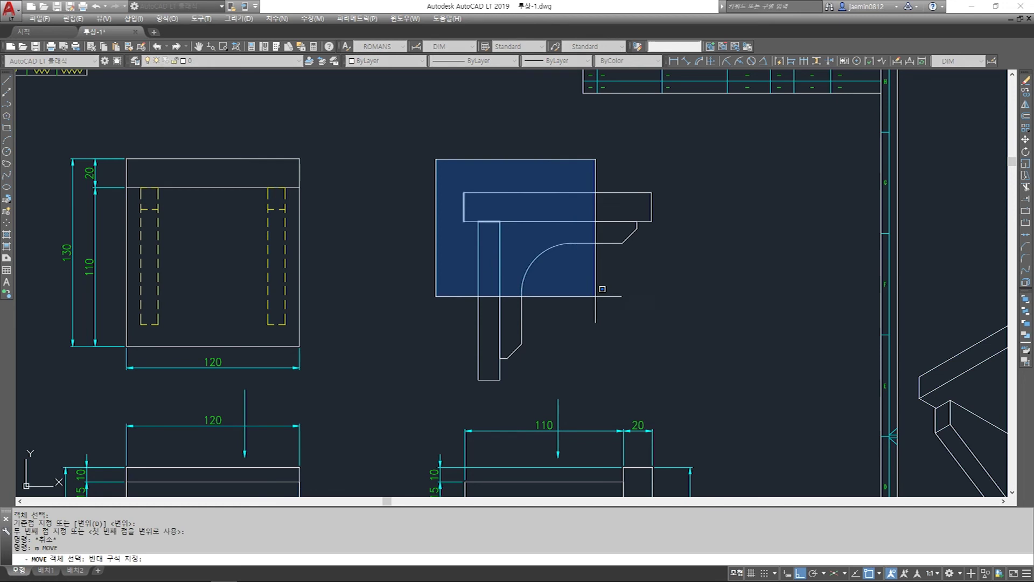
key("Escape")
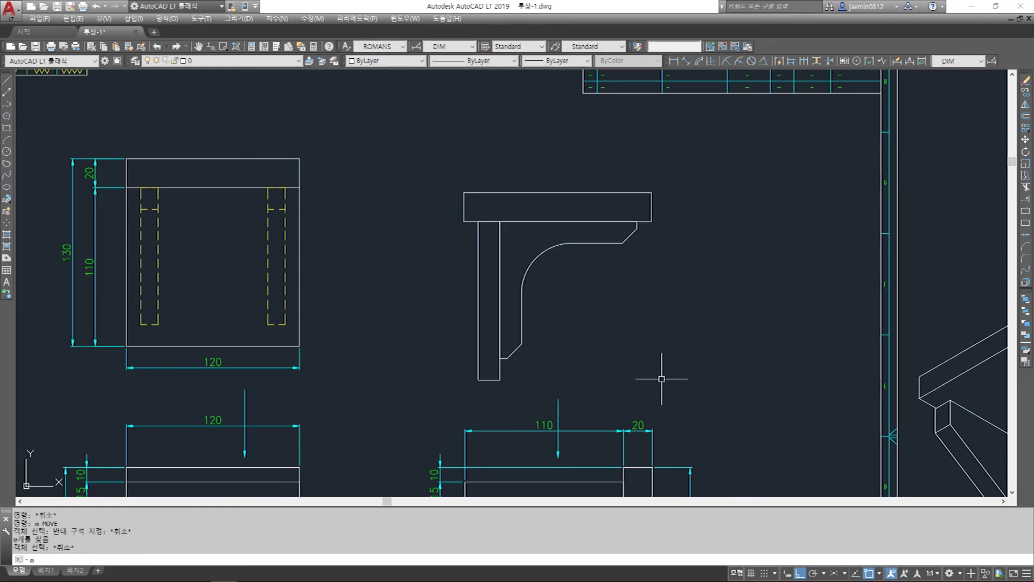
Move the rotated side view left so its leg's lower left corner meets the top view's lower right corner
type("m")
key("Return")
left_click(422, 155)
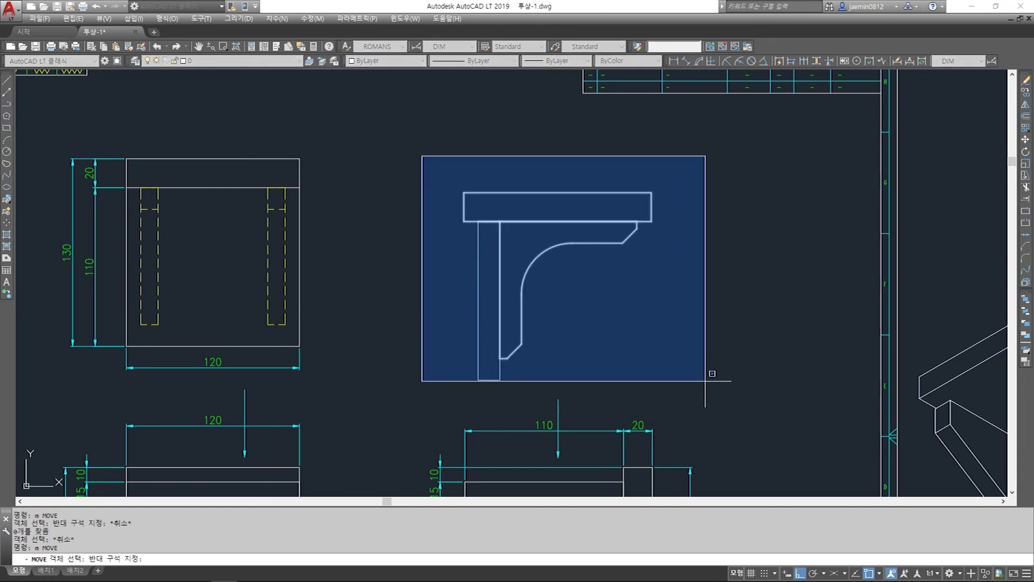
left_click(733, 418)
left_click(417, 130)
left_click(717, 401)
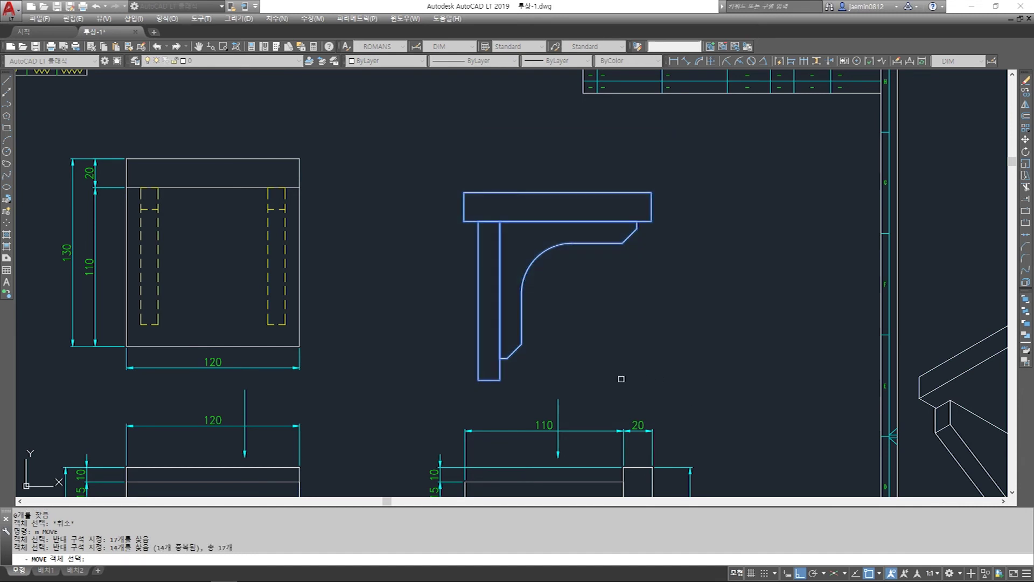
key("Return")
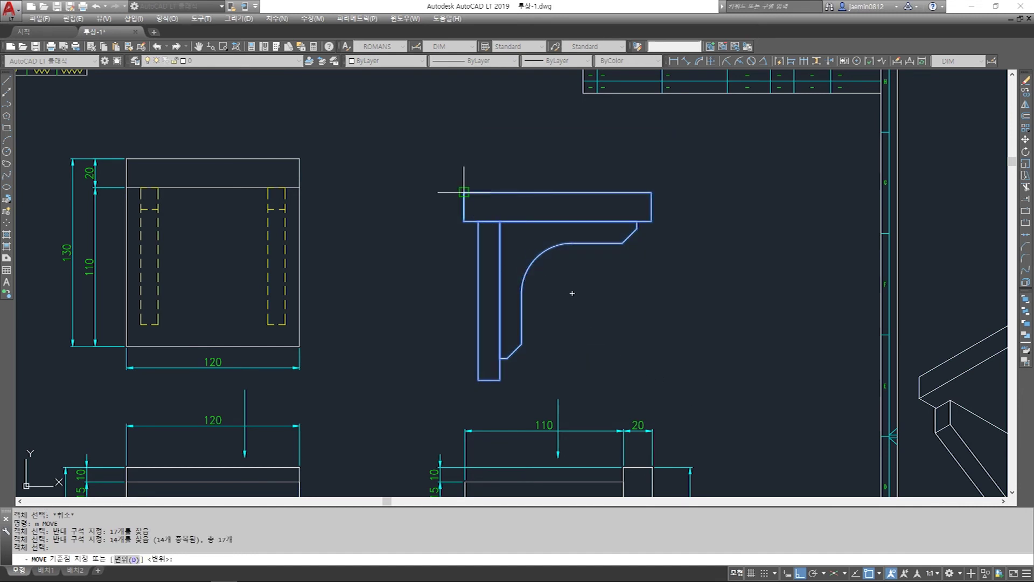
left_click(478, 379)
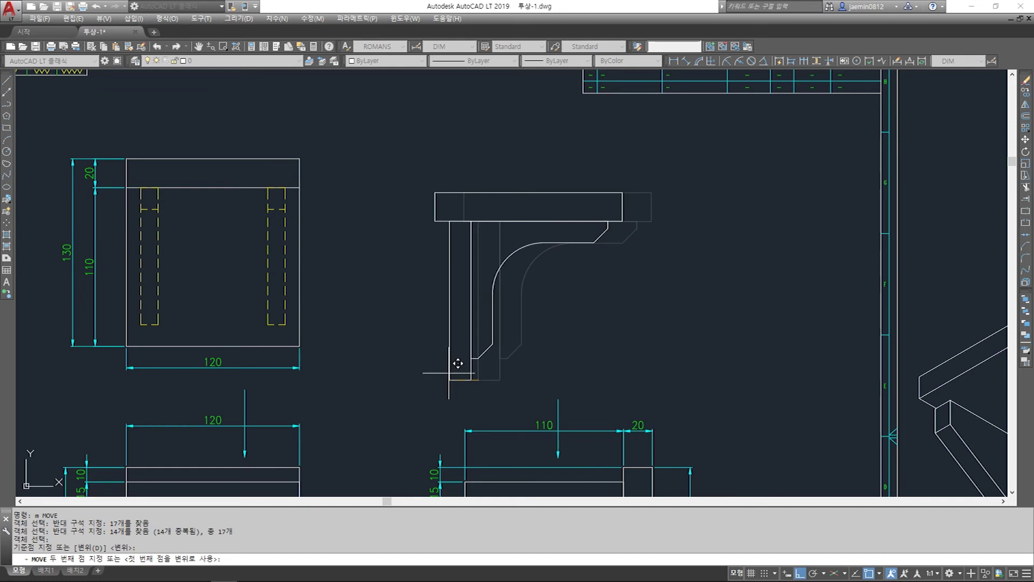
scroll(312, 346, "up", 4)
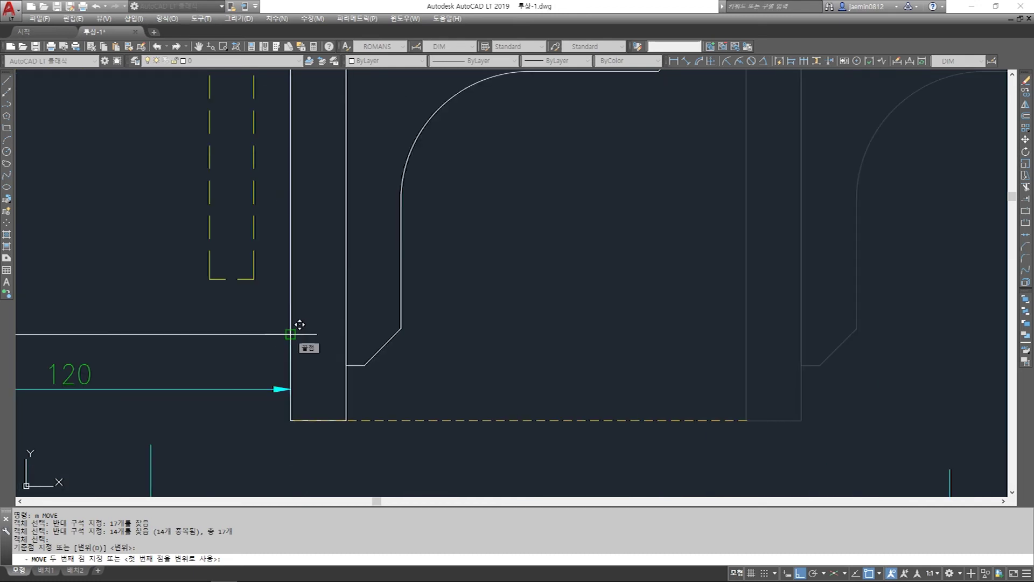
left_click(300, 324)
scroll(395, 377, "down", 4)
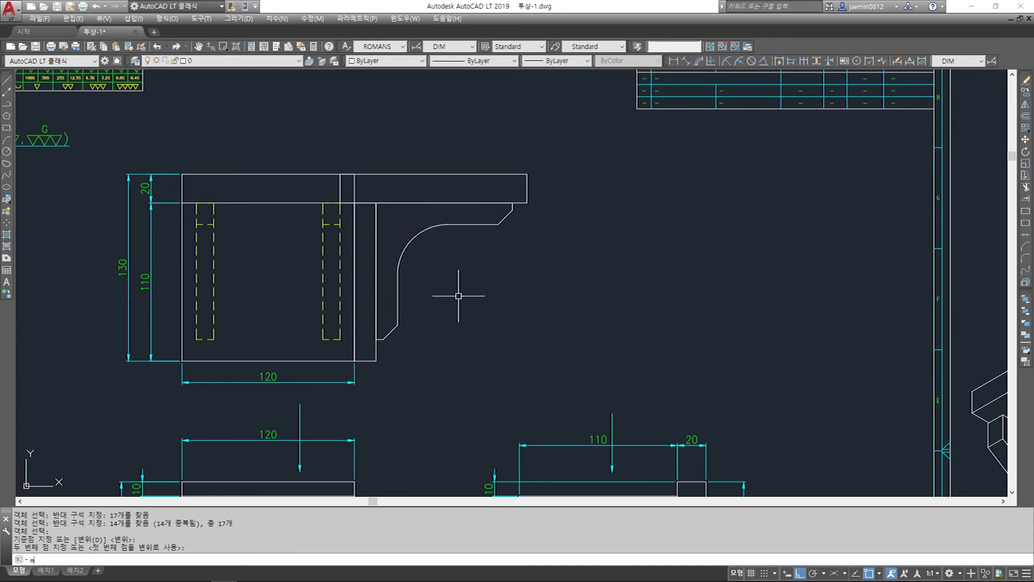
Move the rotated side view straight right until it is clear of the top view
key("Return")
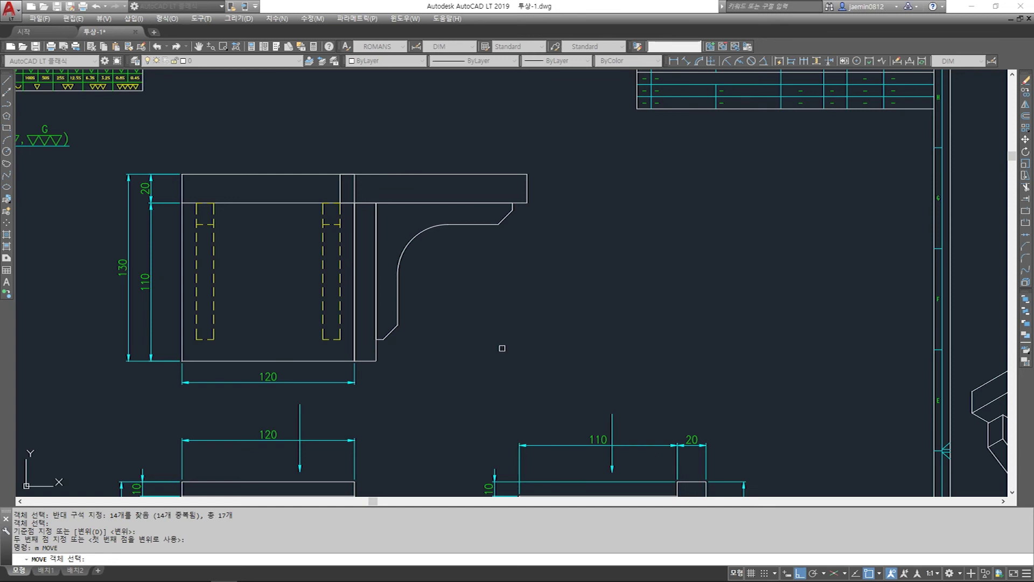
key("Return")
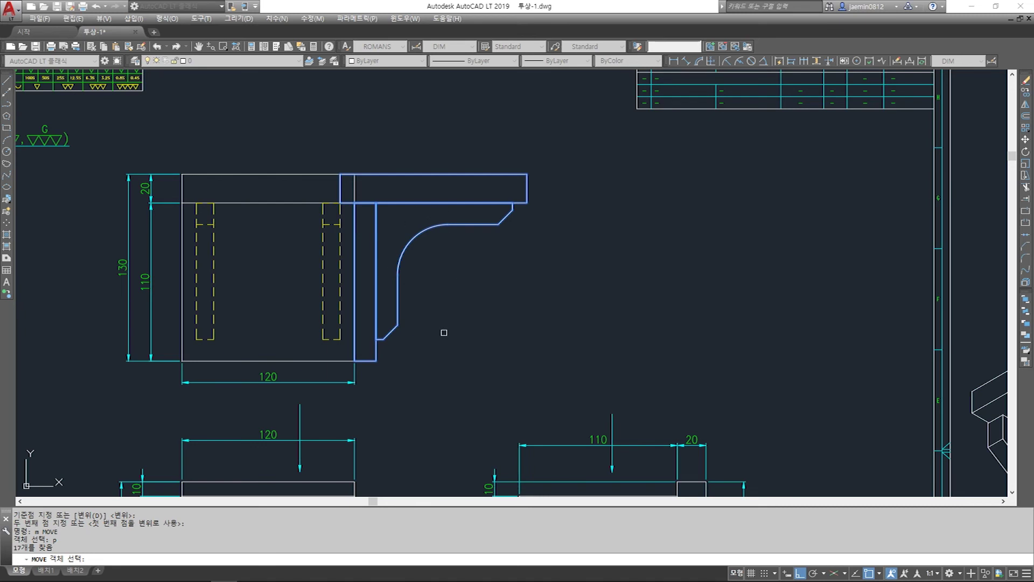
key("Return")
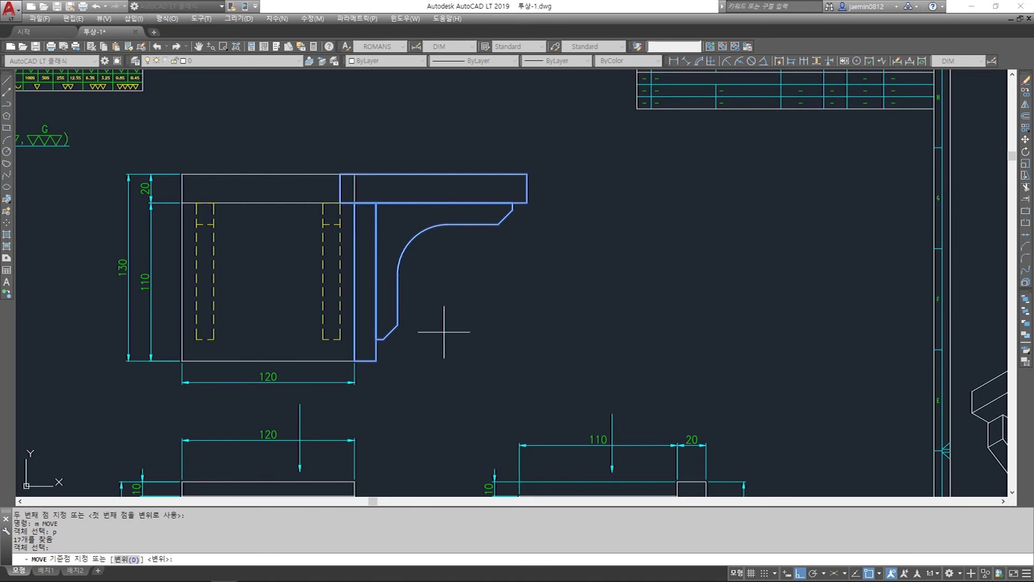
left_click(493, 327)
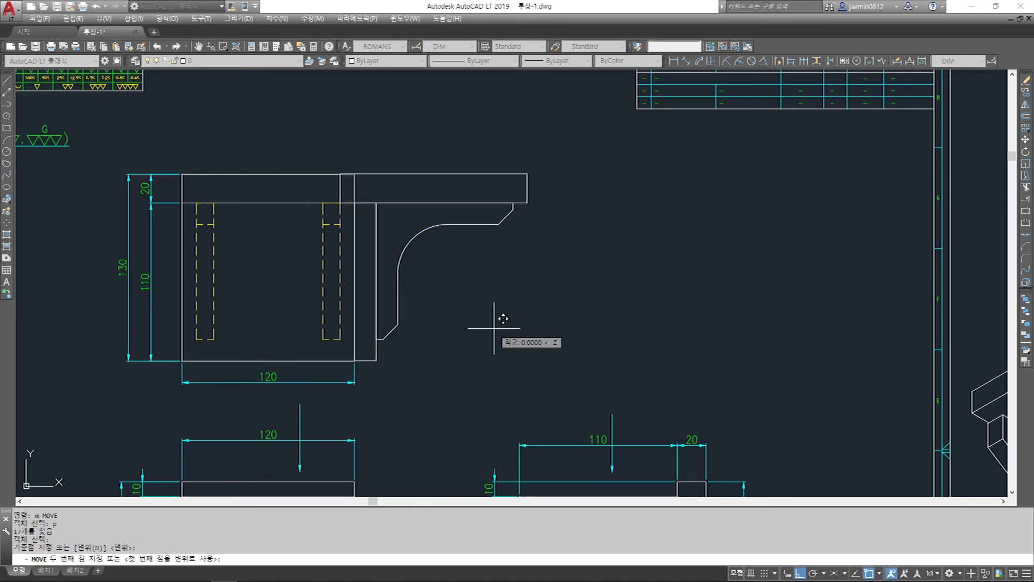
left_click(570, 333)
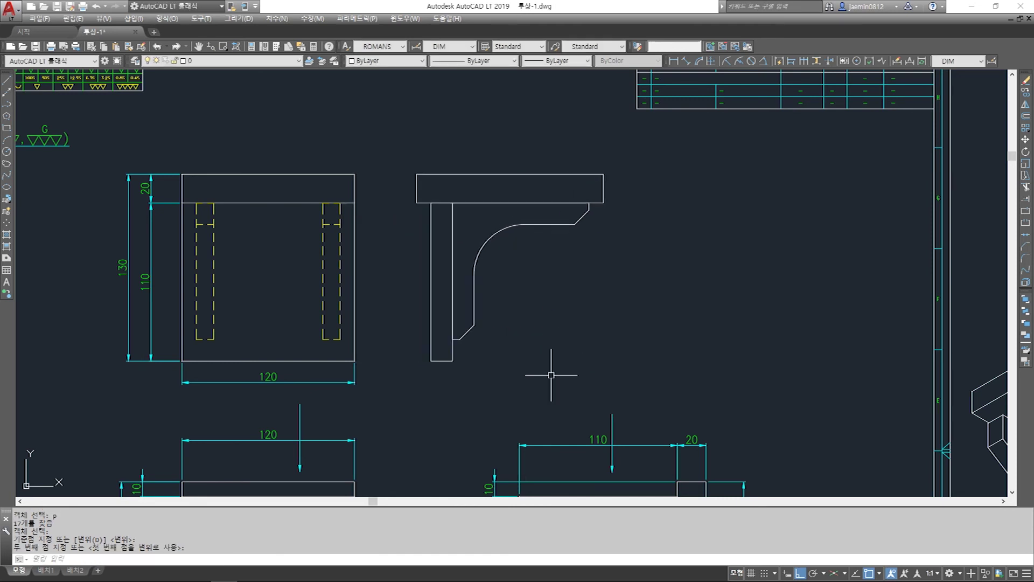
Draw a horizontal projection line from the rotated side view's upper right chamfer corner leftward across the whole top view
key("Escape")
type("l")
key("Return")
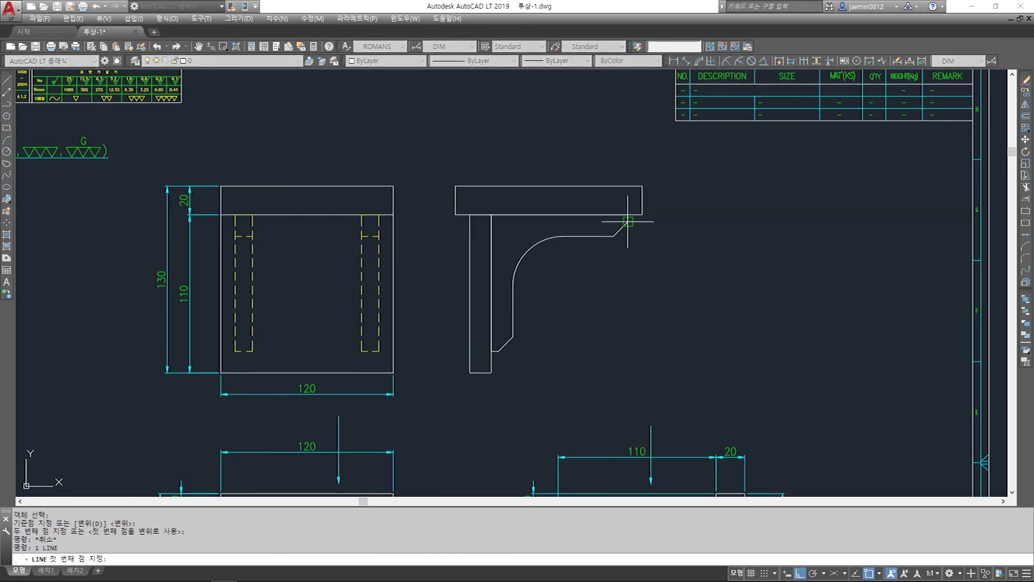
left_click(628, 221)
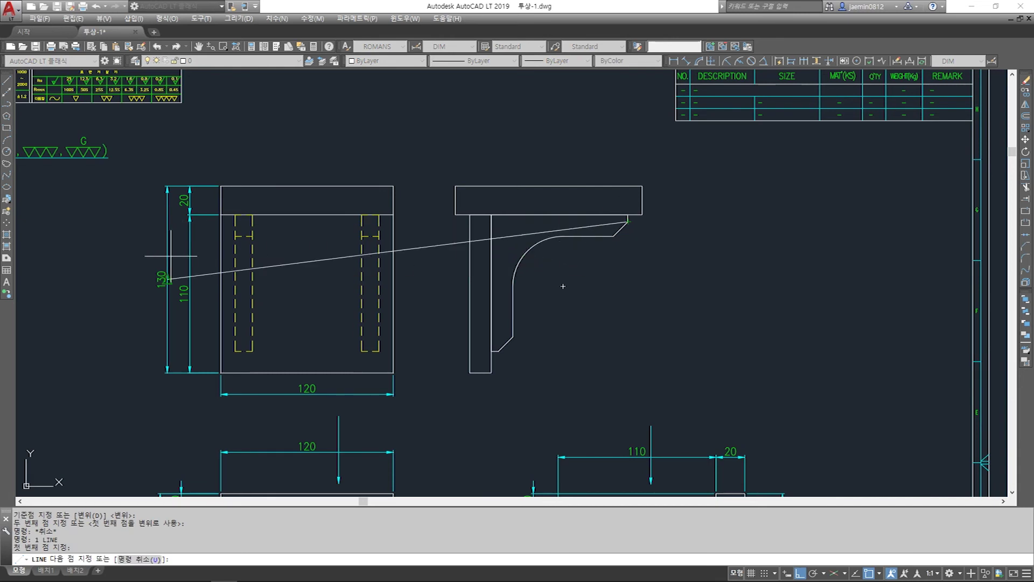
key("Escape")
scroll(674, 236, "up", 5)
scroll(357, 179, "down", 5)
middle_click_drag(162, 198, 486, 242)
key("Escape")
type("rte")
Trim the projection line in the top view so only the segments inside the two dashed ribs remain
key("Escape")
type("tr")
key("Return")
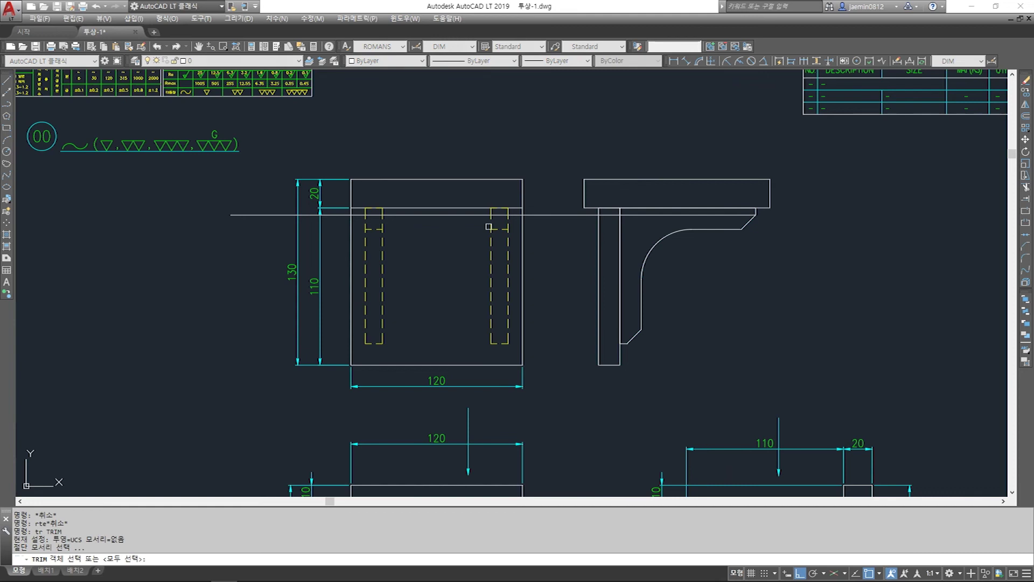
scroll(487, 228, "up", 4)
left_click(547, 216)
left_click(144, 244)
key("Return")
left_click(269, 200)
left_click(558, 200)
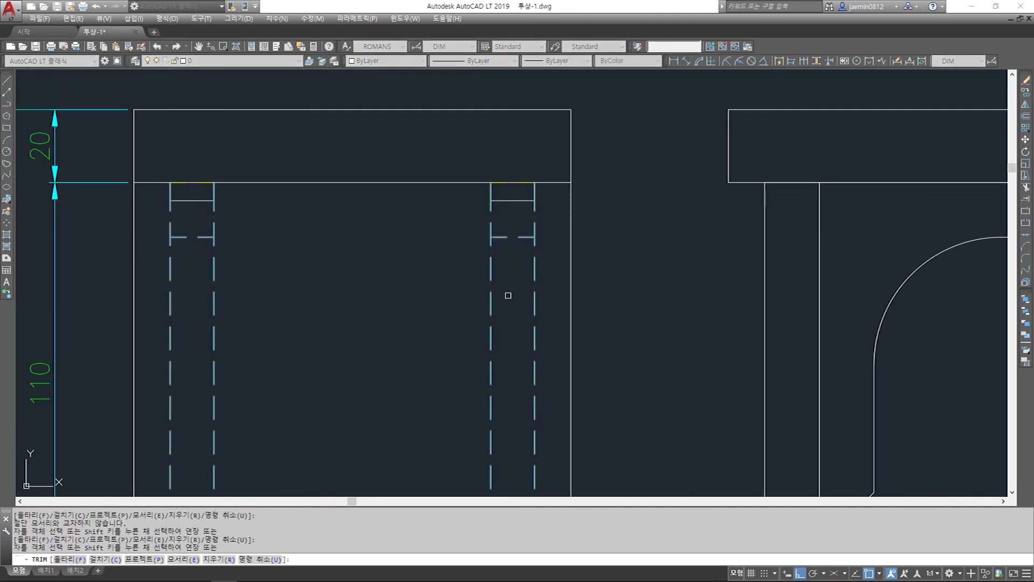
Match the properties of the two trimmed rib segments to the dashed hidden rib line
key("Escape")
type("m")
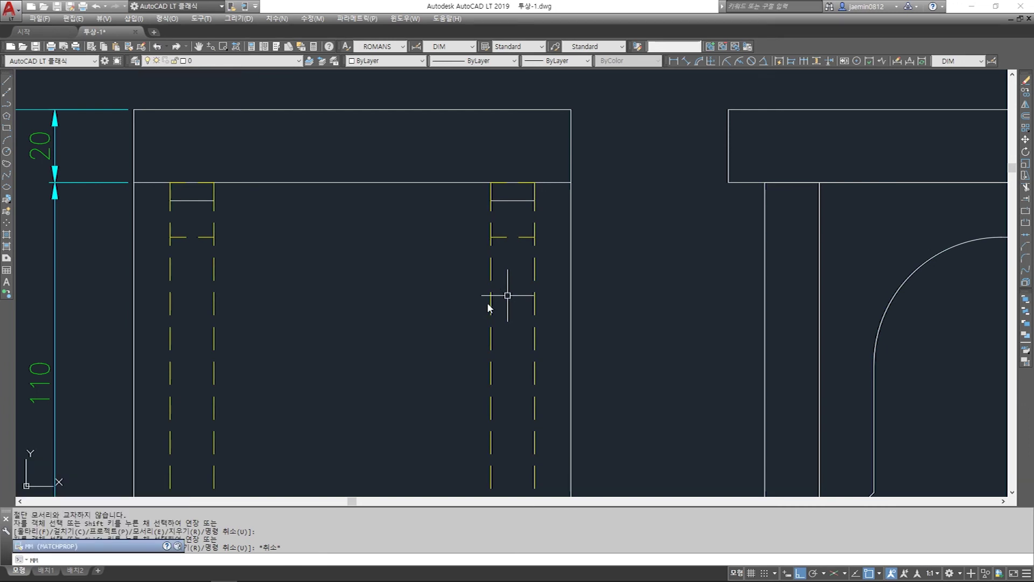
key("Return")
left_click(492, 269)
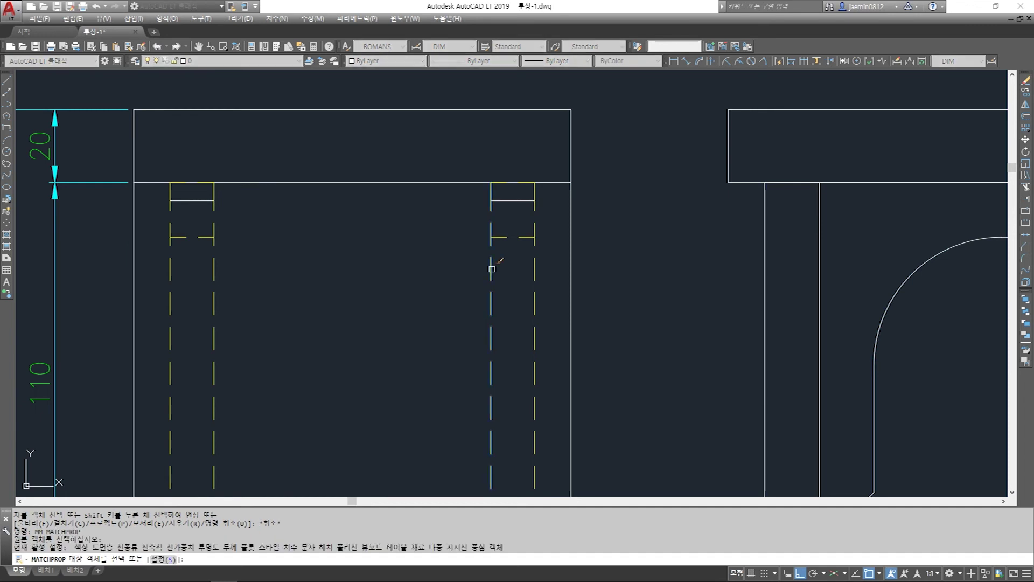
left_click(517, 201)
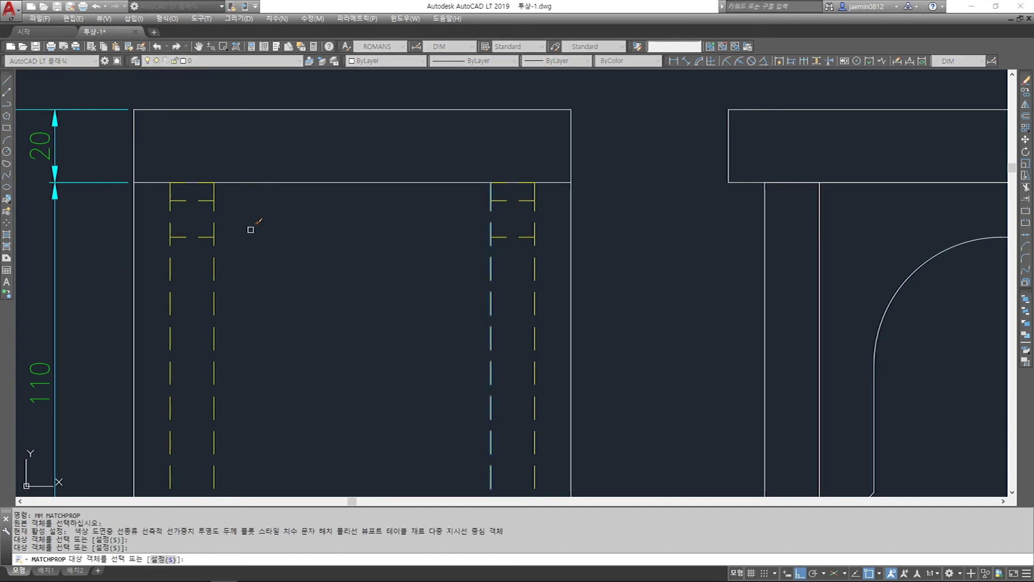
Erase the entire rotated side view beside the top view
scroll(296, 226, "down", 6)
key("Escape")
key("Escape")
type("e")
key("Return")
left_click_drag(398, 174, 555, 349)
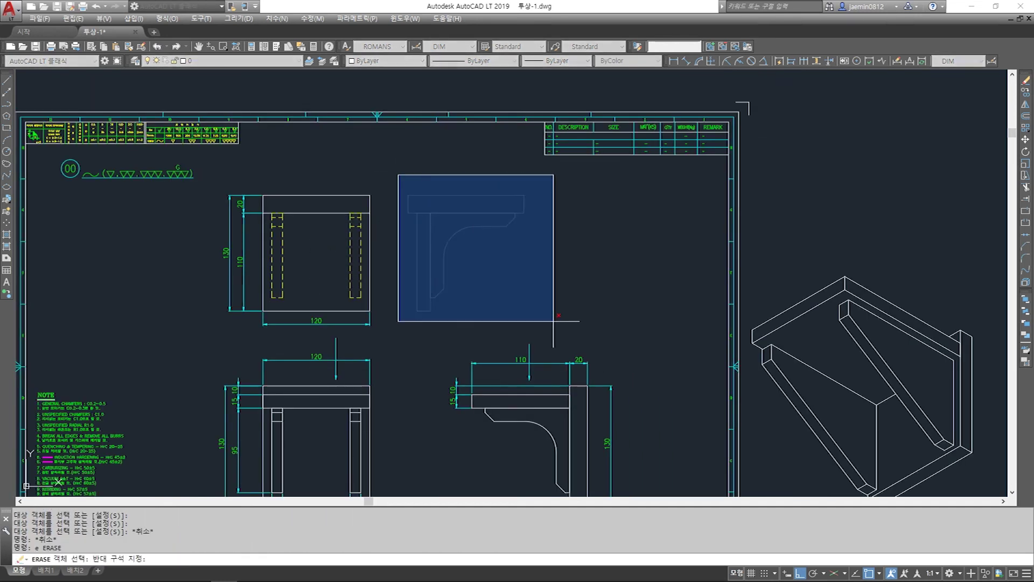
key("Return")
Copy the right rib's upper long edge in the isometric view down to the lower corner of the rib's end face
middle_click_drag(425, 346, 461, 335)
middle_click_drag(832, 348, 423, 337)
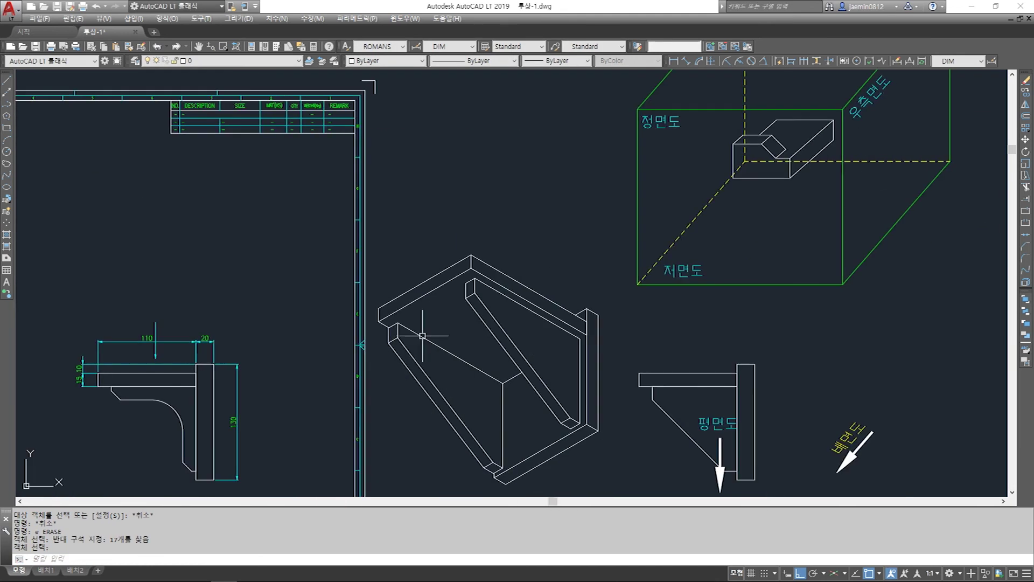
scroll(531, 325, "up", 5)
key("Escape")
type("l")
key("space")
key("Escape")
type("co")
key("space")
left_click(444, 237)
key("space")
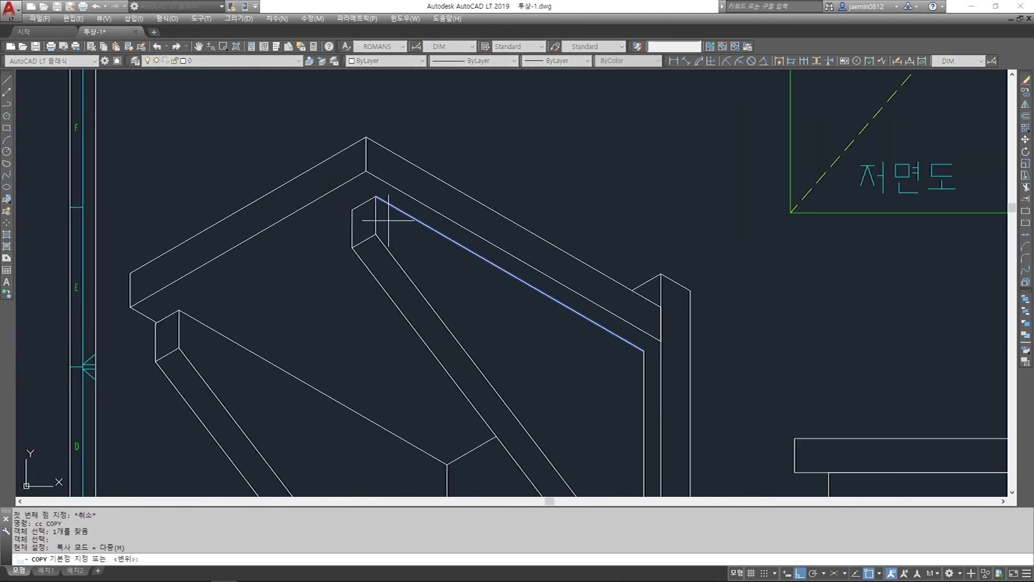
left_click(375, 197)
left_click(376, 234)
key("Escape")
Copy the right rib's vertical edge in the isometric view inward to the foot of the diagonal edge
scroll(431, 267, "down", 5)
key("Escape")
type("cc")
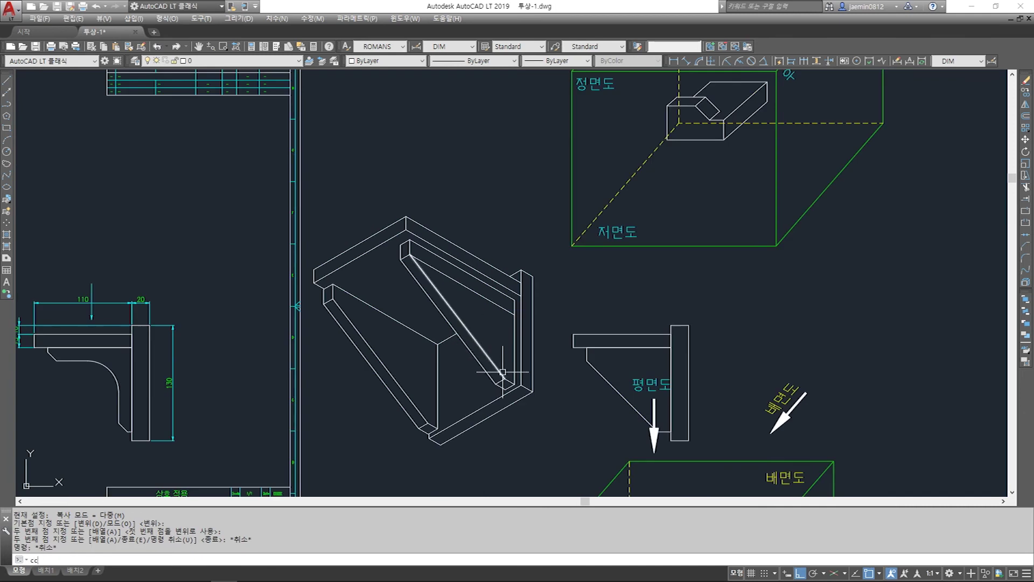
scroll(507, 368, "up", 5)
key("space")
left_click(526, 307)
left_click(520, 309)
key("space")
left_click(523, 411)
left_click(499, 397)
key("Escape")
middle_click_drag(480, 279, 462, 356)
key("Escape")
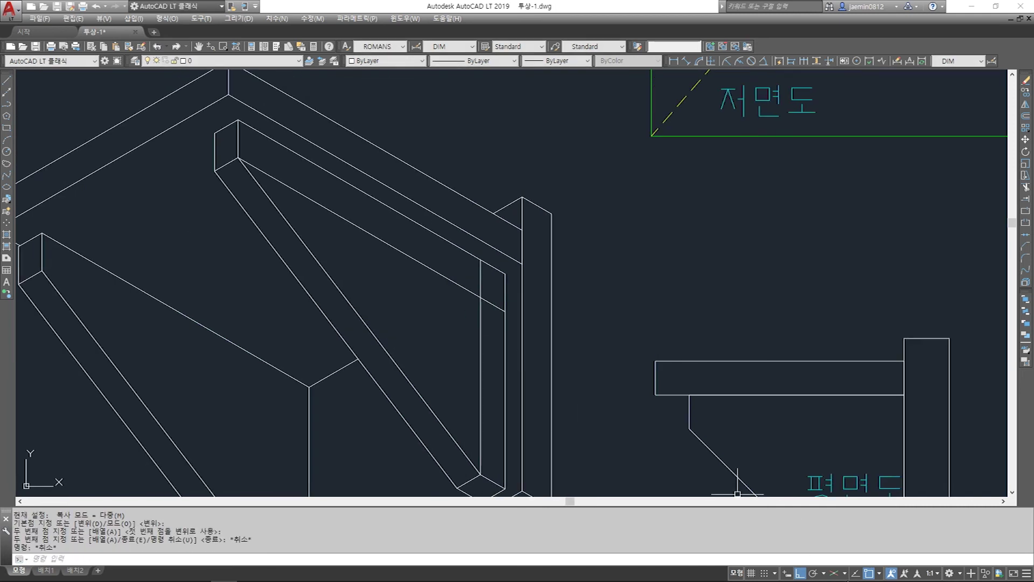
Turn on isometric drafting and fillet the corner between the rib's two copied edges with radius 25
key("F5")
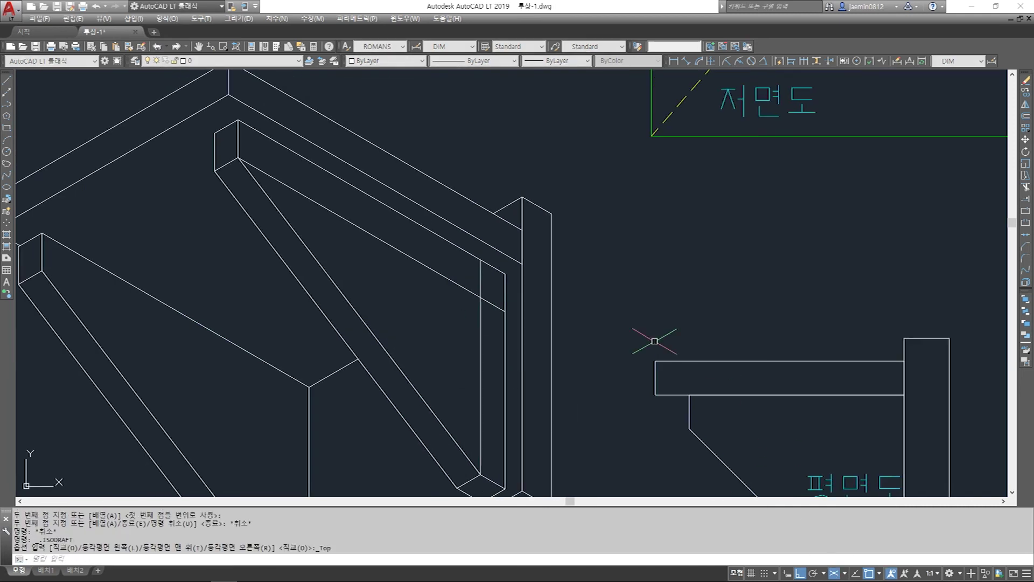
key("F5")
type("c")
key("space")
key("Escape")
type("f")
key("space")
type("r")
key("space")
type("25")
key("Return")
left_click(480, 316)
left_click(455, 279)
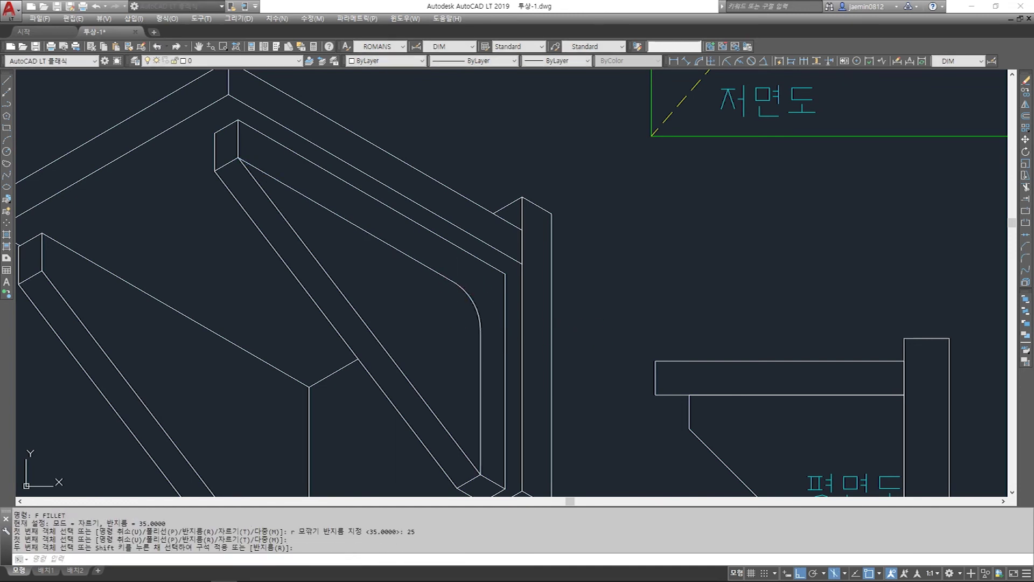
Erase the two diagonal edges of the right rib in the isometric view
key("Escape")
key("Escape")
key("Escape")
type("e")
left_click(324, 260)
left_click(279, 302)
key("space")
Copy the rib's filleted inner profile, both straight edges and the arc, across the rib's thickness
middle_click_drag(465, 336, 471, 291)
key("Escape")
type("co")
left_click(488, 243)
left_click(410, 300)
key("space")
key("Escape")
key("space")
left_click(472, 216)
left_click(443, 259)
left_click(499, 237)
left_click(451, 303)
key("space")
left_click(486, 429)
left_click(462, 443)
key("Escape")
Set the isoplane to left and draw a chamfer line from the midpoint of the rib end's vertical edge to its lower long edge
middle_click_drag(357, 305, 417, 357)
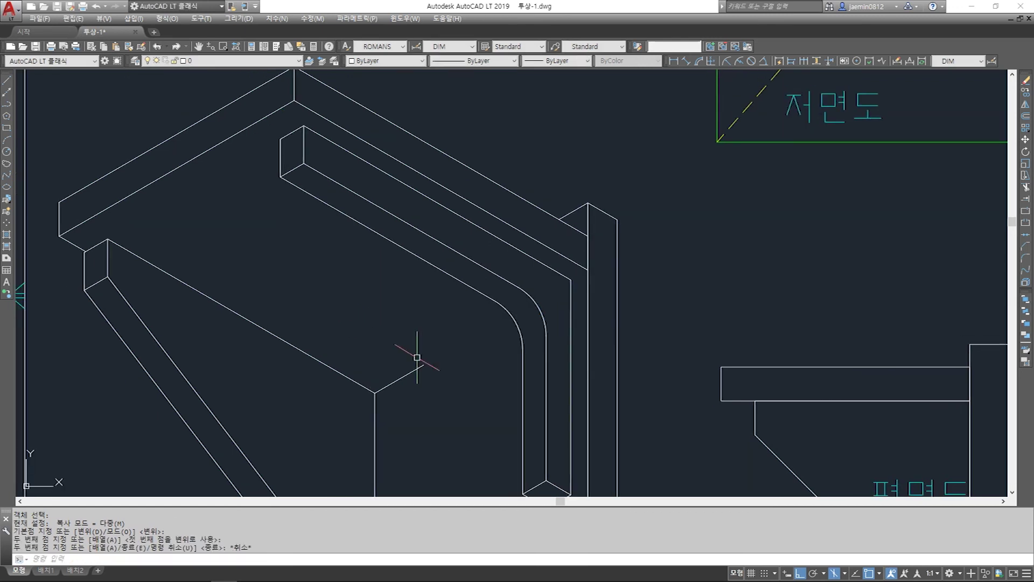
scroll(295, 183, "up", 3)
key("Escape")
key("Escape")
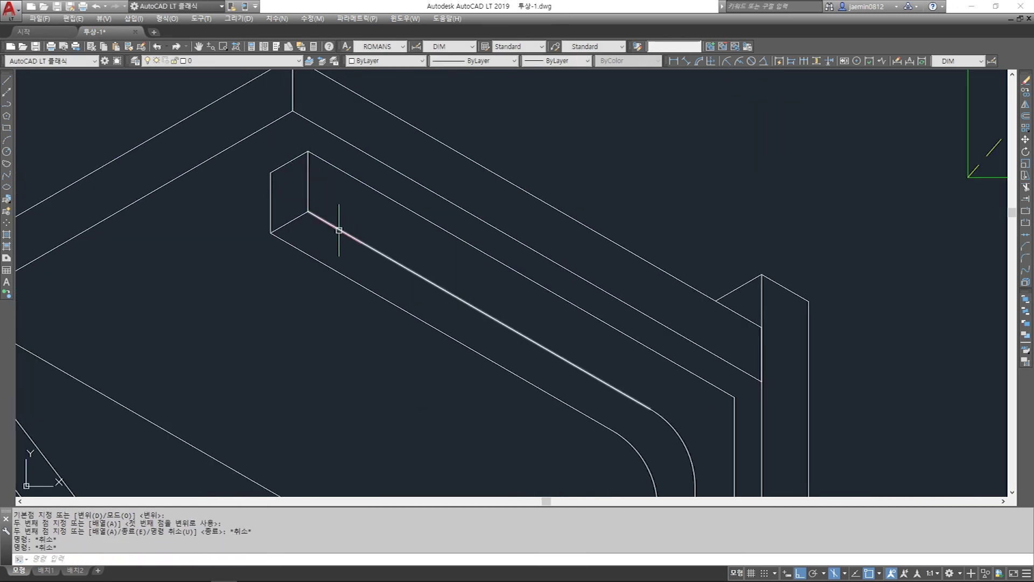
scroll(340, 230, "down", 2)
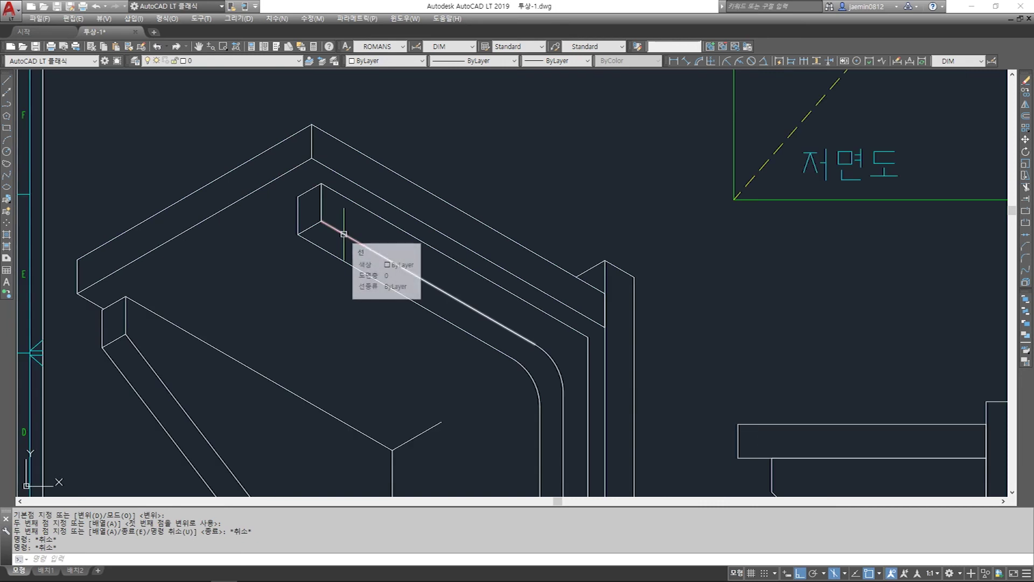
key("F5")
key("F5")
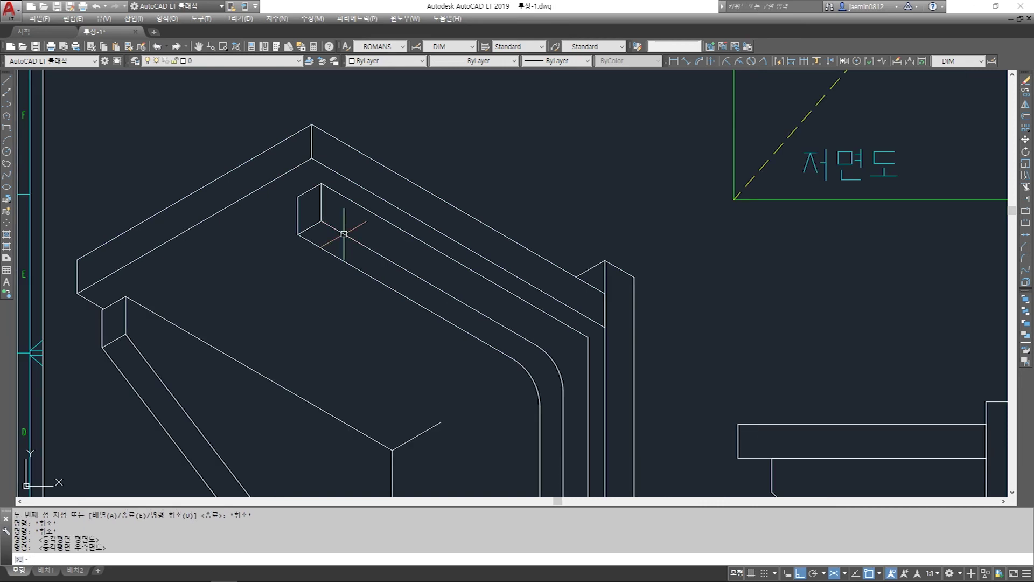
scroll(343, 234, "up", 2)
key("F5")
key("Escape")
type("l")
key("Return")
left_click(305, 183)
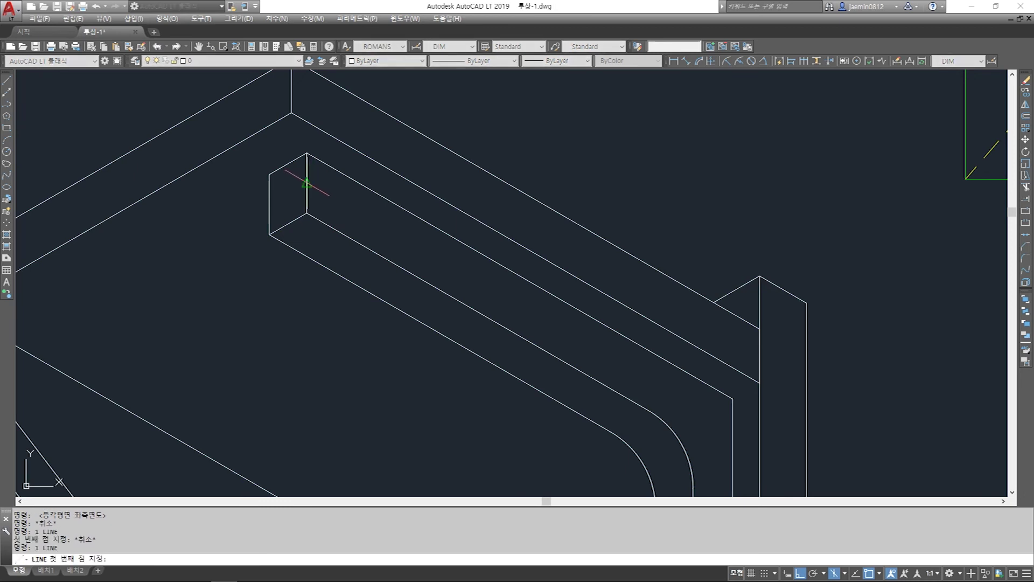
right_click(314, 194, "shift")
left_click(345, 419)
left_click(335, 231)
key("Escape")
Trim away the rib end's lower corner outside the chamfer line
type("tr")
key("Return")
left_click(319, 201)
key("Return")
left_click(318, 209)
left_click(295, 221)
key("Escape")
key("Escape")
Copy the chamfer line at the right rib's upper end across the rib's thickness to its outer face
type("cc")
key("Return")
left_click(324, 207)
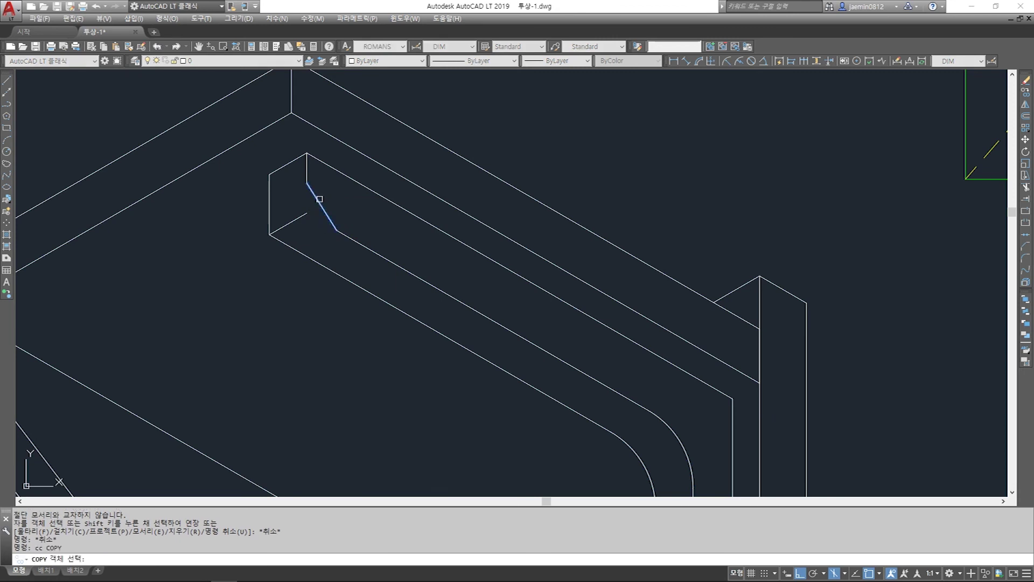
key("Return")
left_click(308, 154)
left_click(270, 173)
key("Escape")
Trim the outer face's edges at the rib's upper end back to the copied chamfer line
type("tr")
key("Return")
left_click(281, 224)
key("Return")
left_click(275, 222)
key("Escape")
key("Escape")
Connect the upper ends and the lower ends of the two chamfer lines with edges across the rib's thickness
type("l")
key("Return")
left_click(275, 206)
left_click(306, 182)
key("Escape")
key("Return")
left_click(299, 251)
left_click(336, 231)
key("Escape")
Draw a chamfer line at the right rib's lower end, from its bottom edge to its outer vertical edge, using nearest-point snaps
scroll(302, 222, "down", 5)
middle_click_drag(509, 469, 540, 372)
key("Escape")
key("Escape")
scroll(488, 291, "up", 8)
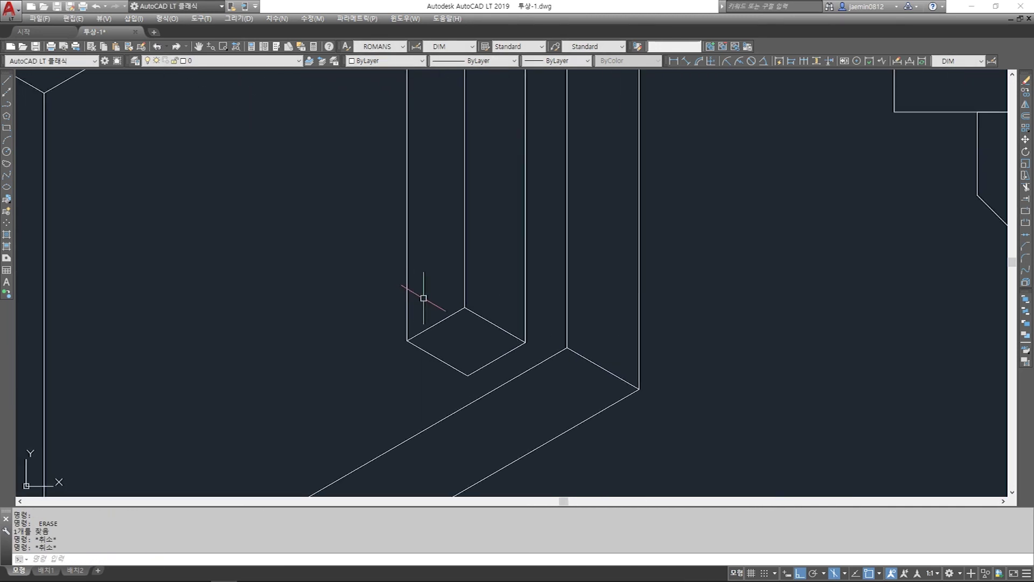
key("Return")
left_click(451, 400)
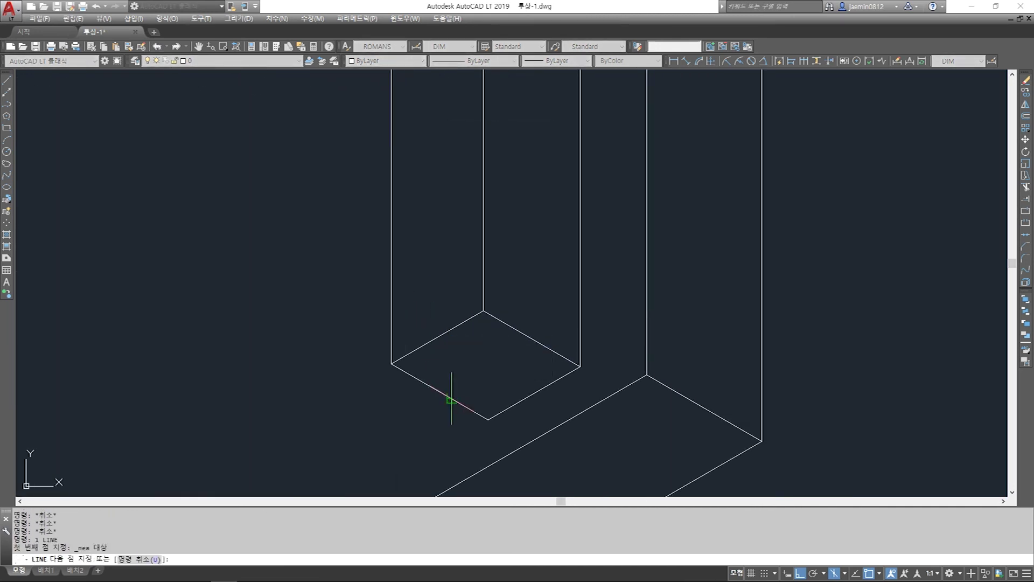
right_click(393, 287, "shift")
key("r")
left_click(393, 286)
key("Escape")
Copy the lower chamfer line across the rib's thickness to the opposite face
type("cc")
key("space")
left_click(422, 314)
left_click(402, 333)
key("Return")
left_click(488, 419)
left_click(580, 366)
key("Escape")
Try to connect the bottom ends of the two lower chamfer lines, and erase that line
type("1")
key("Return")
left_click(543, 344)
left_click(441, 391)
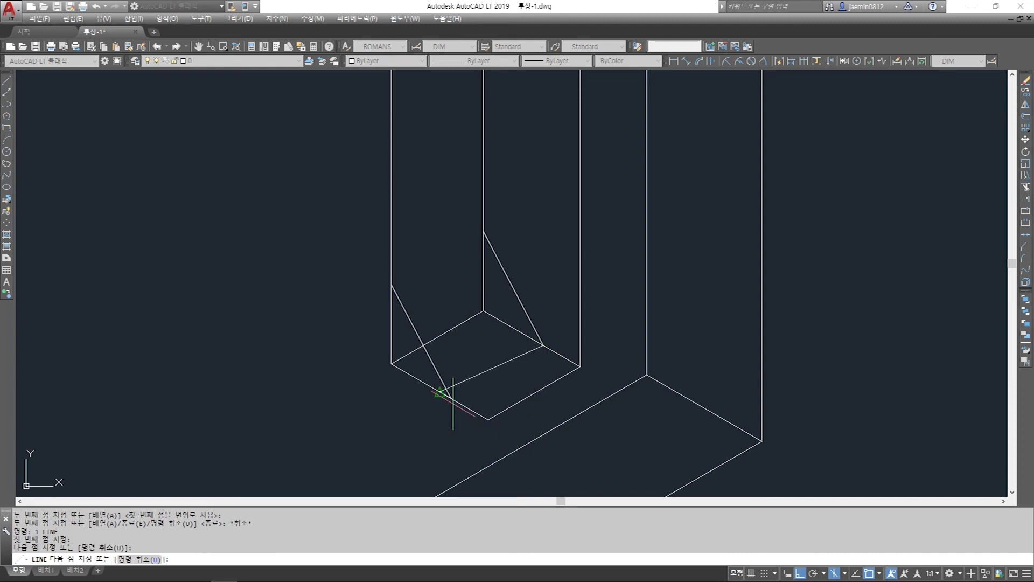
key("Escape")
type("e")
key("Return")
left_click(468, 379)
key("Return")
key("Escape")
Connect the bottom ends and the top ends of the two lower chamfer lines across the rib's thickness
type("1")
key("Return")
left_click(451, 398)
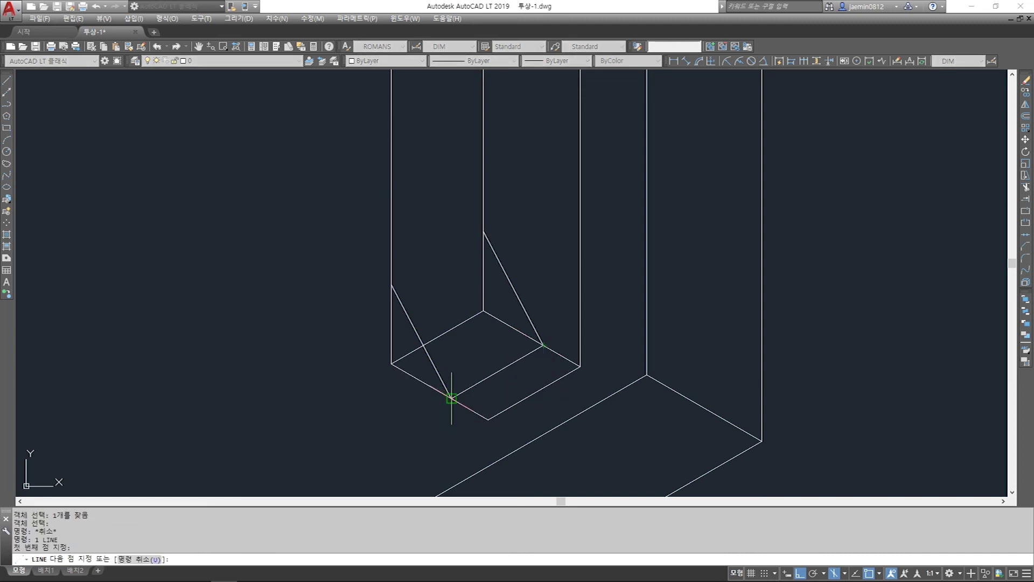
key("Escape")
type("l")
left_click(483, 232)
left_click(392, 284)
key("Escape")
Trim away the edges at the right rib's lower end that lie outside the chamfer face
type("tr")
left_click(511, 250)
left_click(493, 272)
left_click(424, 293)
left_click(409, 310)
left_click(421, 300)
left_click(401, 318)
key("space")
left_click(507, 271)
left_click(476, 329)
left_click(408, 366)
left_click(385, 372)
key("Escape")
Erase the leftover corner edge below the chamfer at the right rib's lower end
type("e")
left_click(404, 349)
left_click(390, 370)
key("space")
key("Escape")
scroll(478, 340, "down", 13)
scroll(431, 293, "up", 6)
scroll(446, 312, "down", 3)
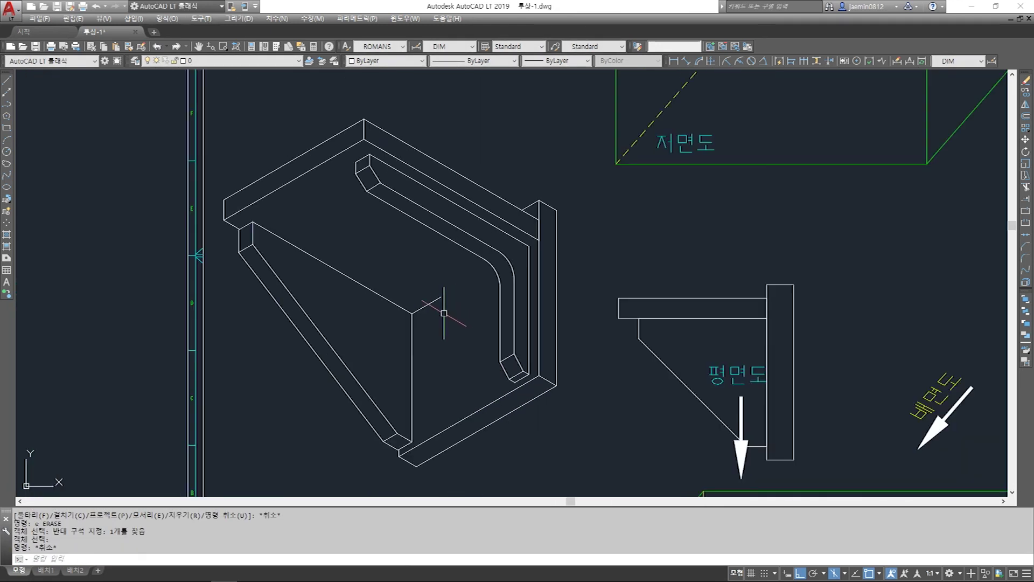
Erase the old straight diagonal left rib from the isometric view, including its leftover end edges
key("Escape")
type("e")
left_click(304, 282)
left_click(265, 255)
left_click(238, 259)
key("space")
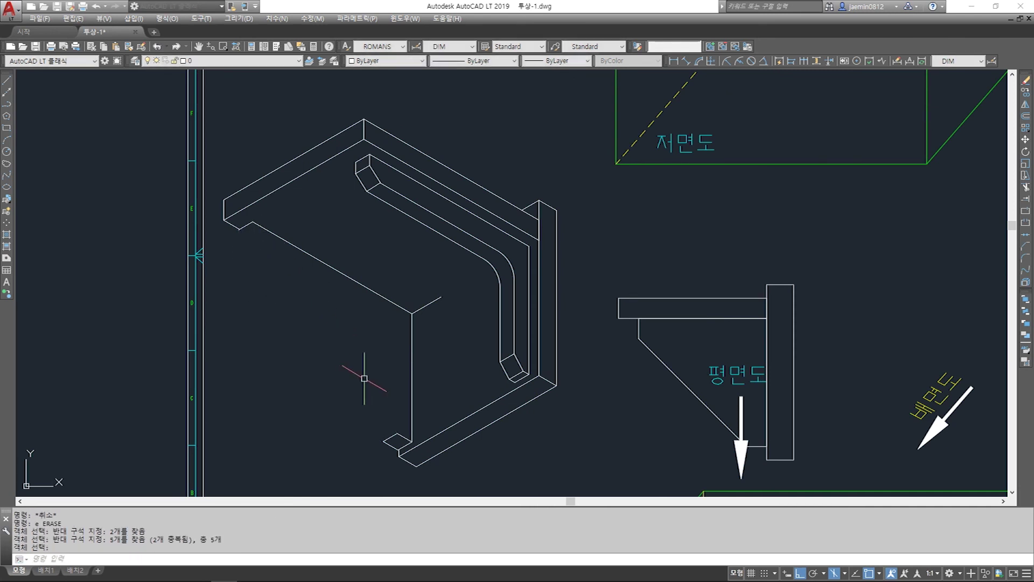
left_click(406, 384)
left_click(378, 442)
key("space")
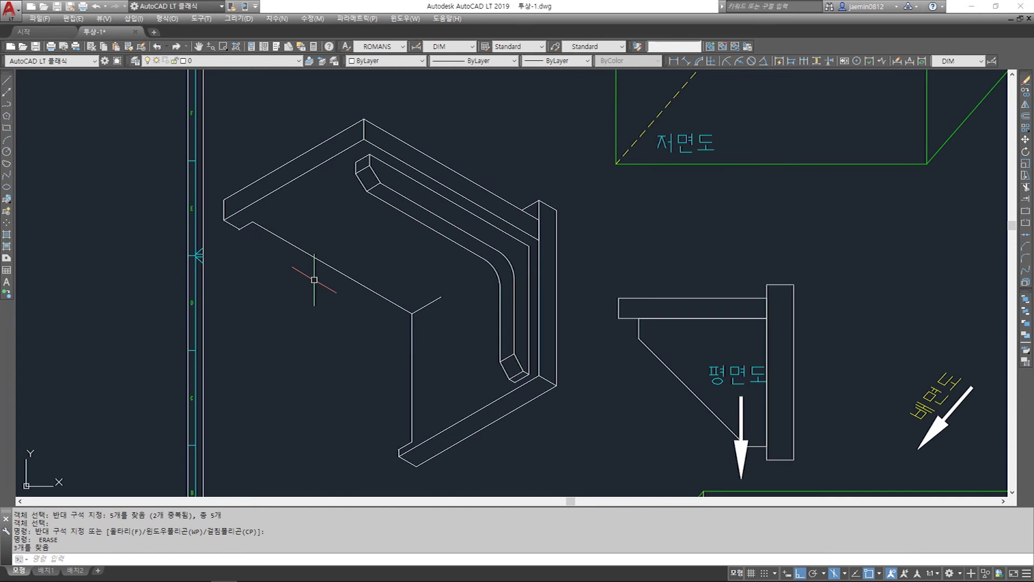
type("cc")
key("Return")
type("p")
key("Return")
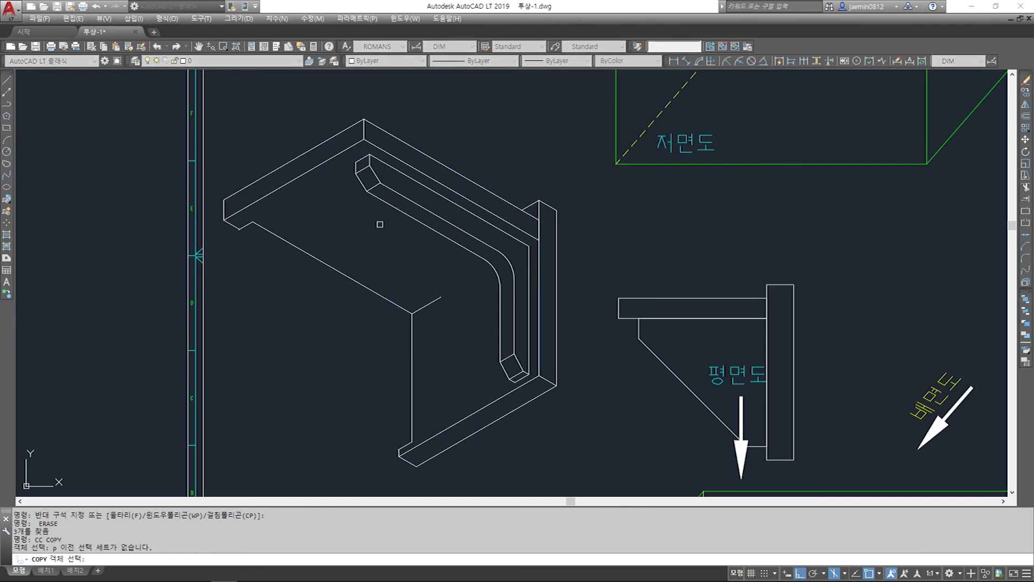
key("Escape")
key("Escape")
type("cc")
key("Return")
scroll(375, 154, "up", 2)
left_click(366, 175)
key("Escape")
key("Escape")
Copy the complete curved, chamfered right rib from its upper end corner to the matching corner of the left rib's position
key("Return")
left_click(376, 158)
left_click(356, 218)
middle_click_drag(467, 273, 444, 245)
left_click(425, 185)
left_click(376, 213)
left_click(349, 212)
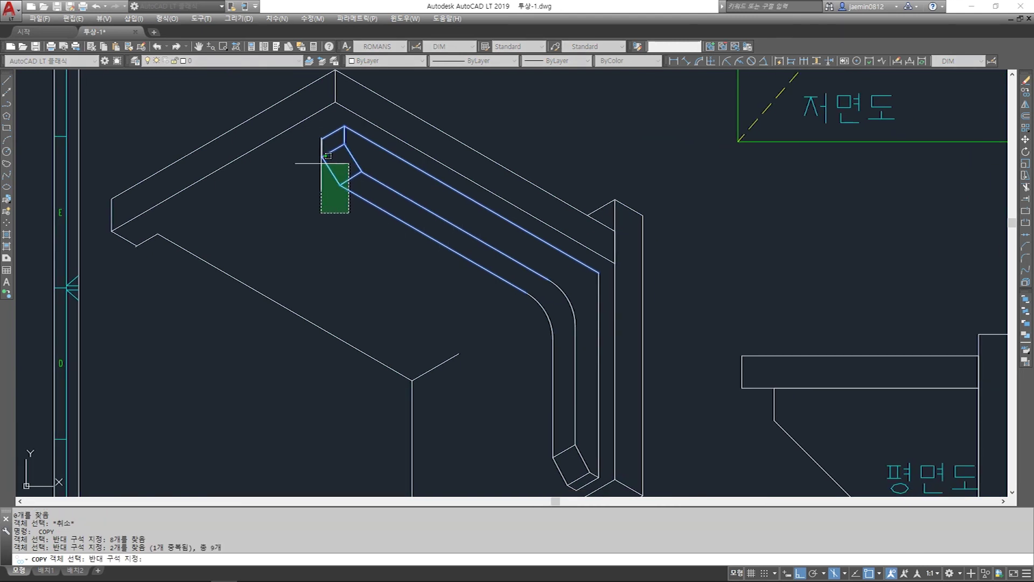
left_click(319, 151)
scroll(581, 275, "up", 2)
left_click(612, 260)
left_click(484, 351)
scroll(485, 194, "down", 4)
scroll(514, 324, "up", 4)
left_click(530, 296)
left_click(477, 352)
left_click(549, 297)
left_click(549, 295)
left_click(479, 375)
left_click(455, 311)
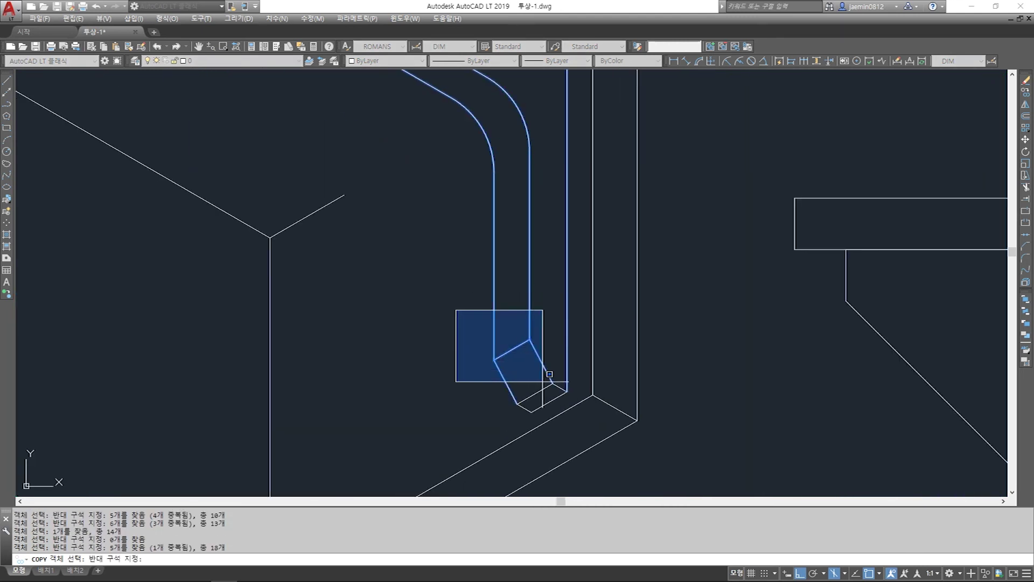
left_click(566, 421)
scroll(567, 427, "down", 1)
scroll(556, 405, "up", 2)
left_click(569, 394)
left_click(553, 408)
left_click(551, 423)
left_click(548, 427)
scroll(556, 423, "down", 2)
middle_click_drag(402, 219, 427, 253)
key("Return")
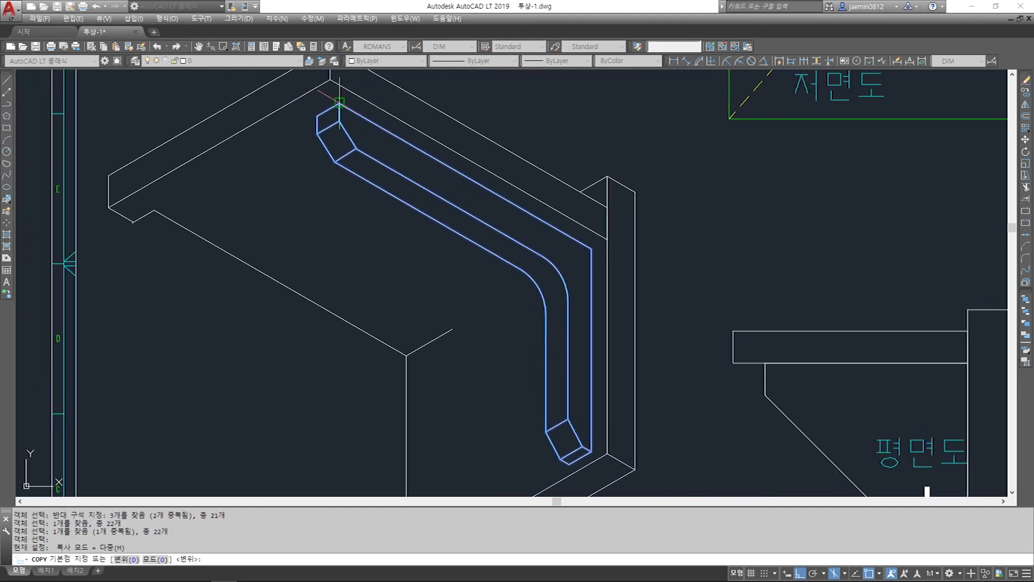
left_click(339, 105)
left_click(154, 211)
key("Escape")
Extend the short inner corner edge between the bracket's two plates up to the right rib
middle_click_drag(308, 336, 347, 201)
key("Escape")
key("Escape")
key("Escape")
middle_click_drag(478, 248, 468, 275)
key("Escape")
type("ee")
key("Return")
left_click(566, 182)
key("Return")
left_click(480, 215)
left_click(462, 245)
key("Escape")
scroll(480, 342, "down", 2)
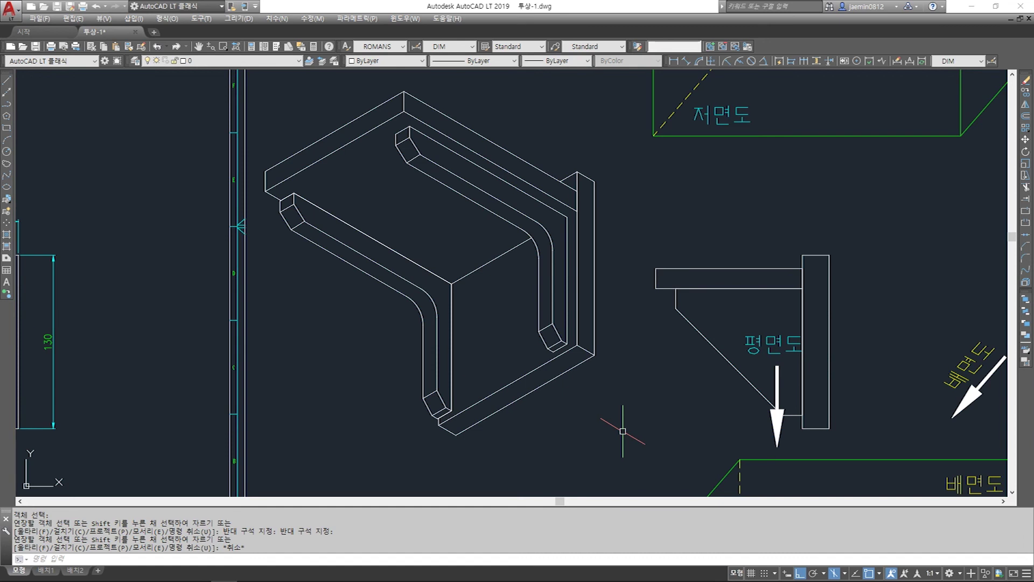
scroll(672, 197, "down", 4)
middle_click_drag(371, 258, 448, 299)
scroll(477, 233, "up", 4)
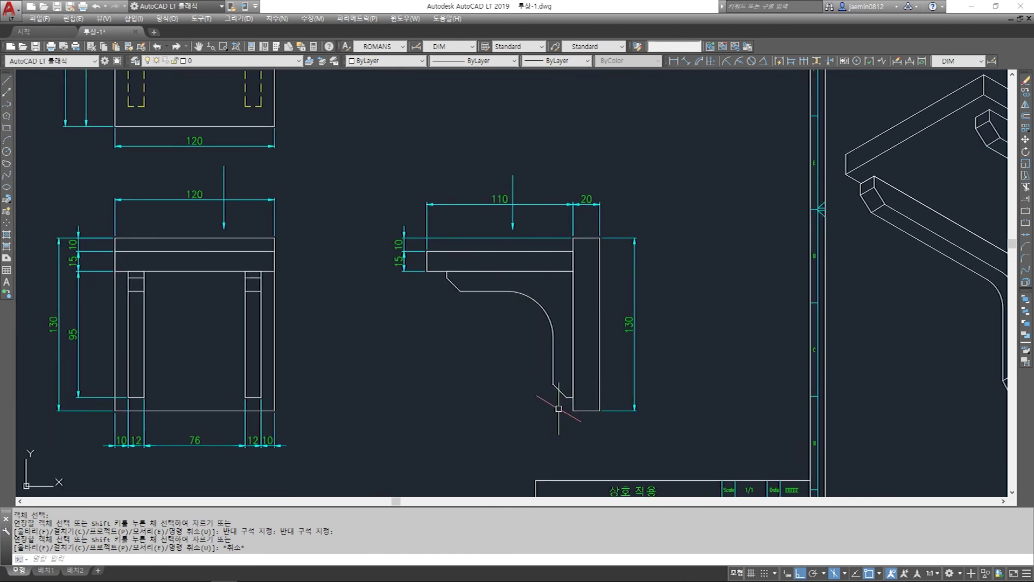
scroll(558, 406, "down", 2)
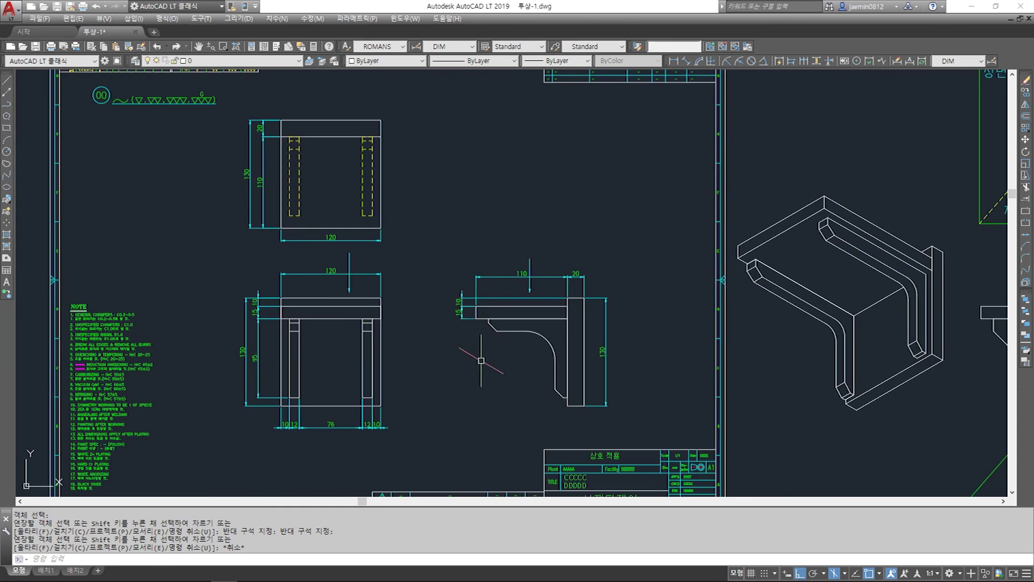